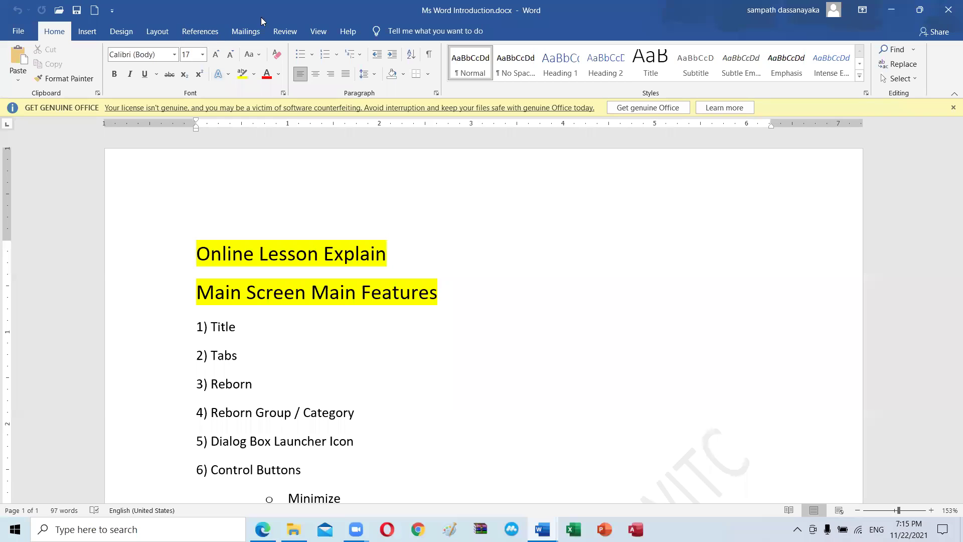
Step: Close the GET GENUINE OFFICE licence warning bar above the document
{"action": "left_click", "coordinate": [950, 108]}
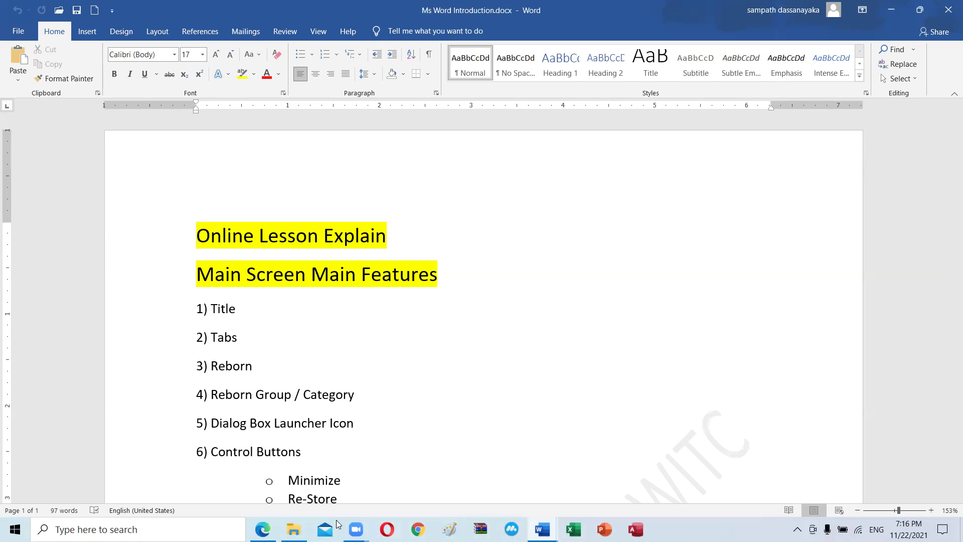
{"action": "left_click", "coordinate": [355, 529]}
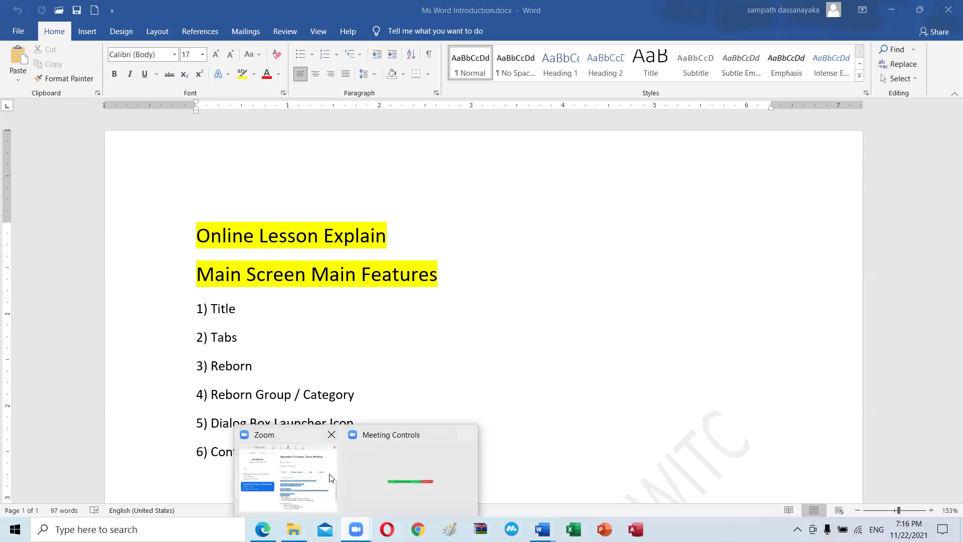
{"action": "left_click", "coordinate": [315, 490]}
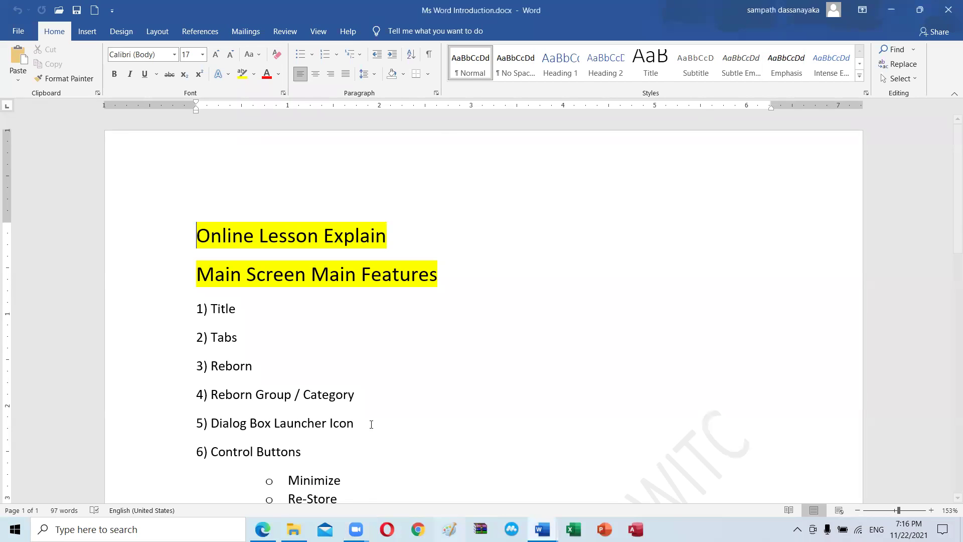
{"action": "left_click", "coordinate": [356, 529]}
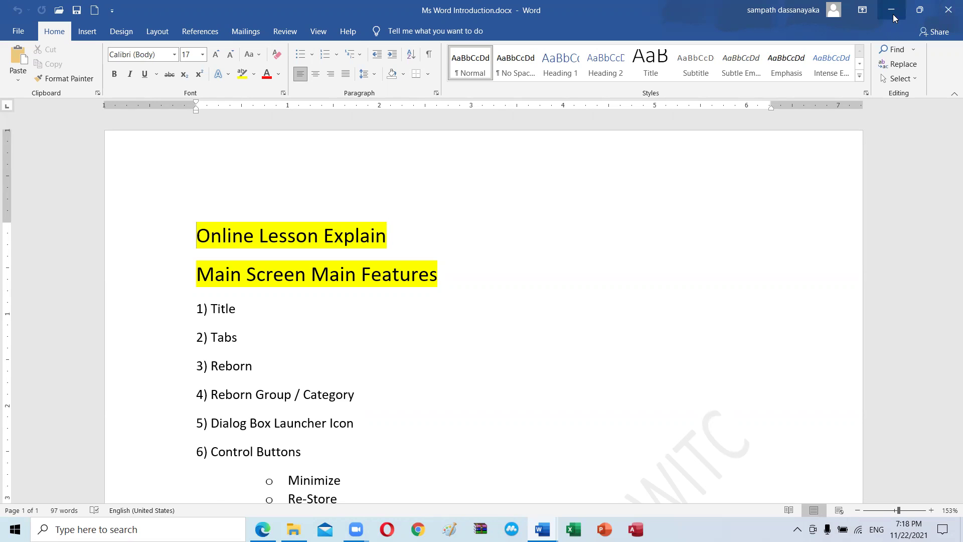
{"action": "left_click", "coordinate": [923, 10]}
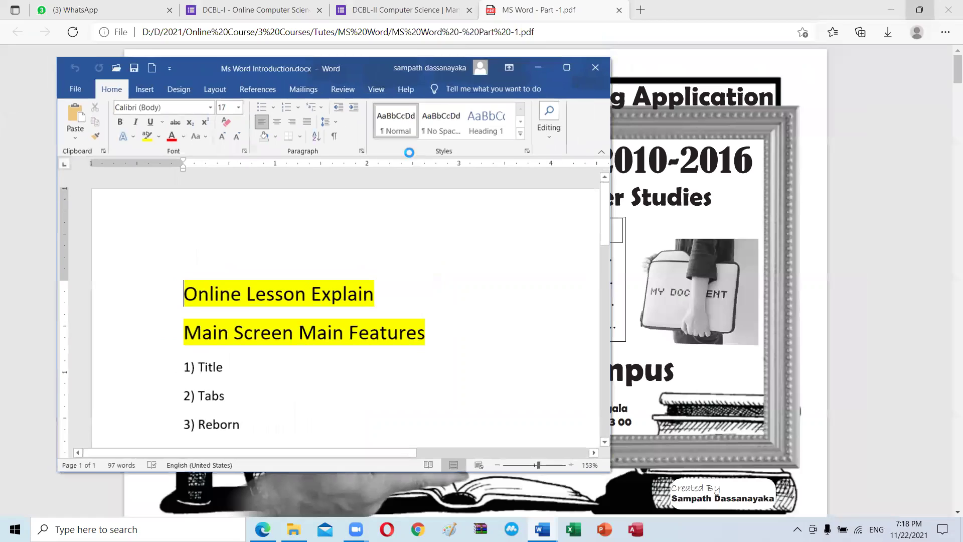
{"action": "left_click", "coordinate": [526, 70]}
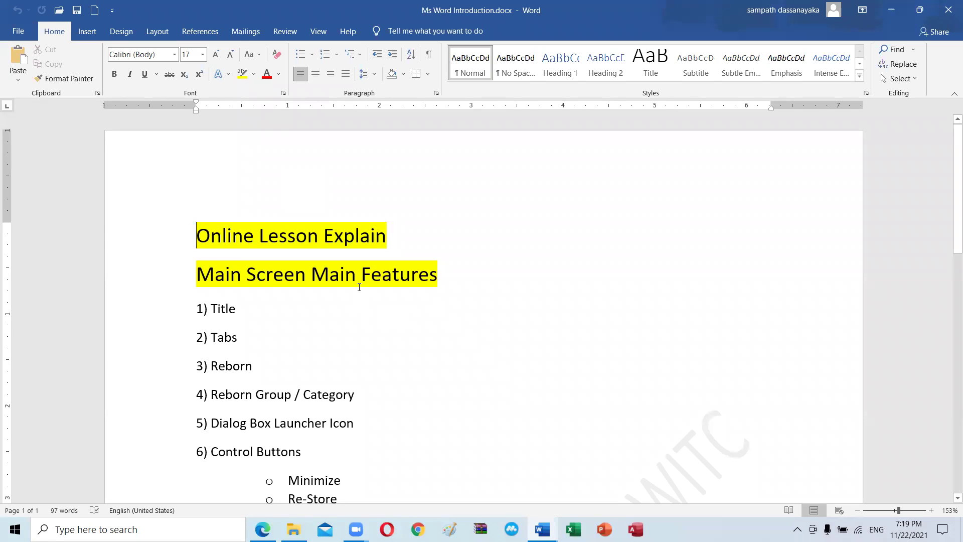
{"action": "left_click", "coordinate": [485, 287]}
{"action": "left_click", "coordinate": [468, 369]}
Step: Scroll to the numbered feature list, zoom it to 223%, and pan the view sideways
{"action": "scroll", "coordinate": [950, 221], "scroll_direction": "down", "scroll_amount": 2}
{"action": "scroll", "coordinate": [950, 195], "scroll_direction": "up", "scroll_amount": 2}
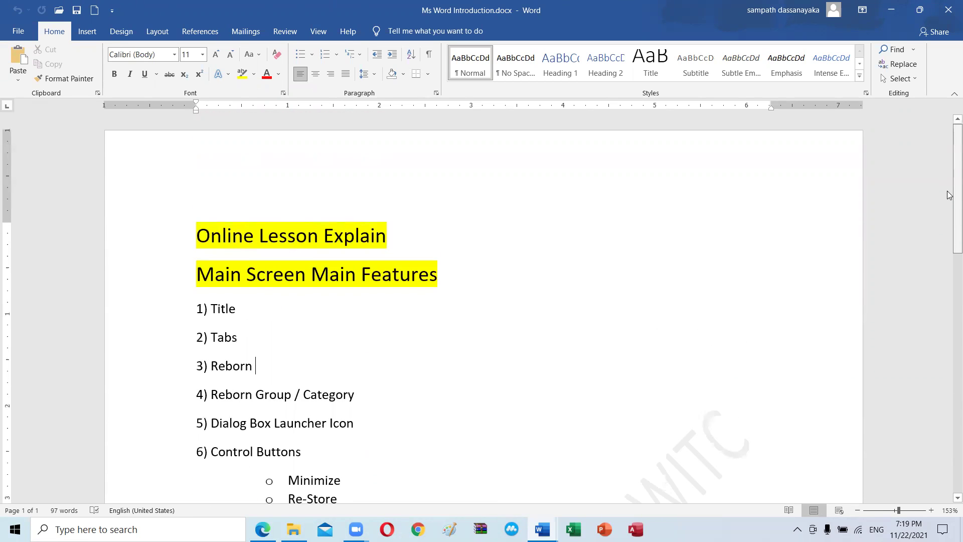
{"action": "scroll", "coordinate": [949, 221], "scroll_direction": "down", "scroll_amount": 2}
{"action": "scroll", "coordinate": [949, 250], "scroll_direction": "up", "scroll_amount": 1}
{"action": "scroll", "coordinate": [949, 256], "scroll_direction": "up", "scroll_amount": 1}
{"action": "scroll", "coordinate": [949, 260], "scroll_direction": "down", "scroll_amount": 3}
{"action": "scroll", "coordinate": [949, 270], "scroll_direction": "up", "scroll_amount": 3}
{"action": "scroll", "coordinate": [949, 270], "scroll_direction": "down", "scroll_amount": 1}
{"action": "scroll", "coordinate": [949, 269], "scroll_direction": "down", "scroll_amount": 2}
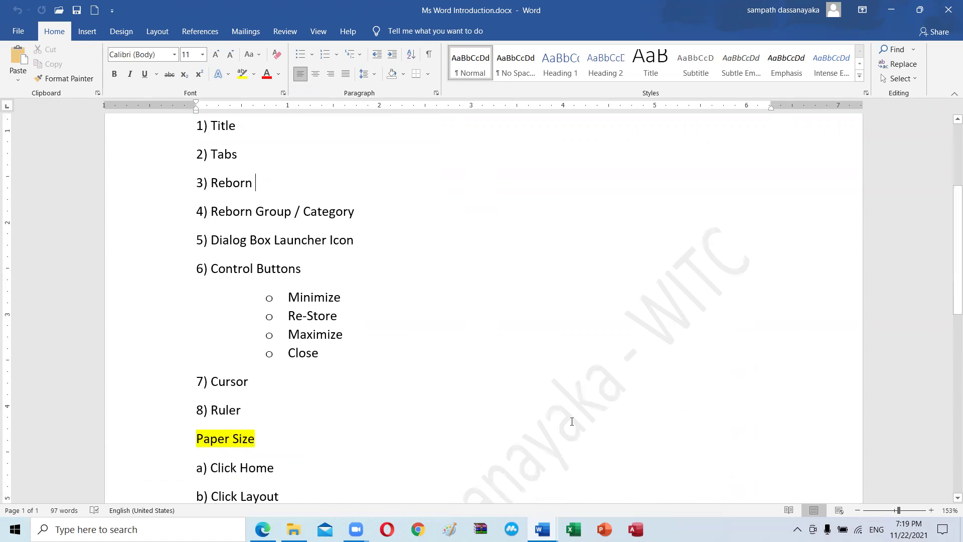
{"action": "scroll", "coordinate": [572, 421], "scroll_direction": "up", "scroll_amount": 2, "text": "ctrl"}
{"action": "scroll", "coordinate": [571, 421], "scroll_direction": "up", "scroll_amount": 3, "text": "ctrl"}
{"action": "scroll", "coordinate": [569, 421], "scroll_direction": "up", "scroll_amount": 2, "text": "ctrl"}
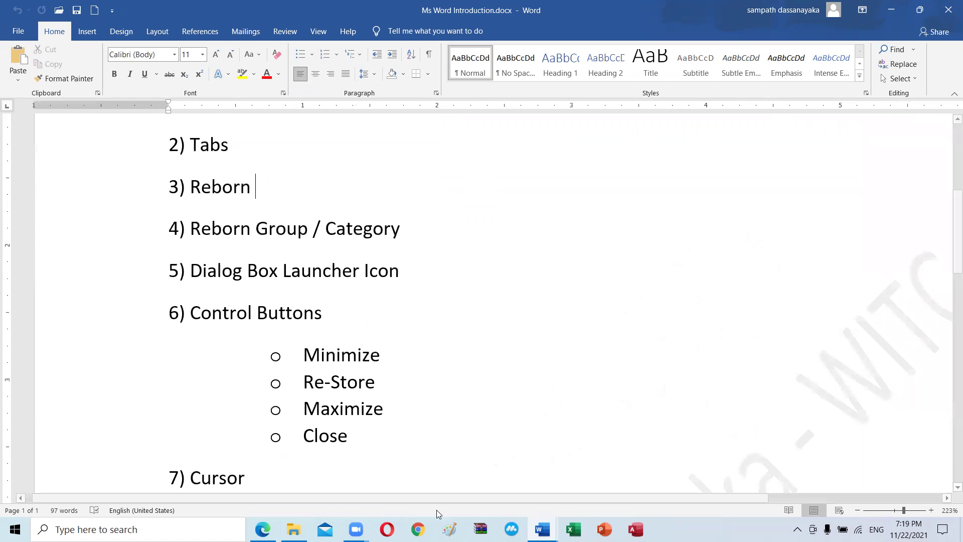
{"action": "left_click_drag", "start_coordinate": [407, 495], "coordinate": [537, 499]}
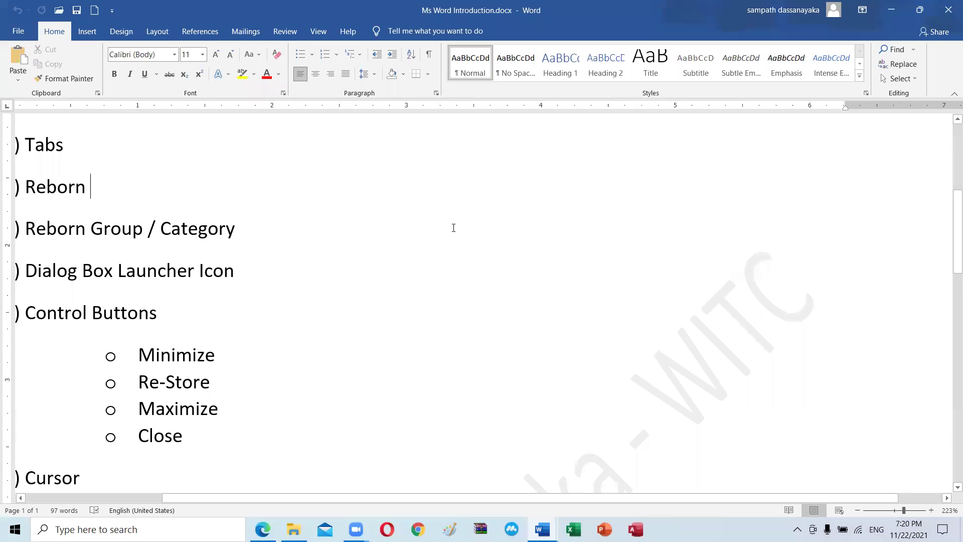
Step: Reduce the zoom from 223% to 193% so the whole list fits
{"action": "scroll", "coordinate": [453, 228], "scroll_direction": "down", "scroll_amount": 3, "text": "ctrl"}
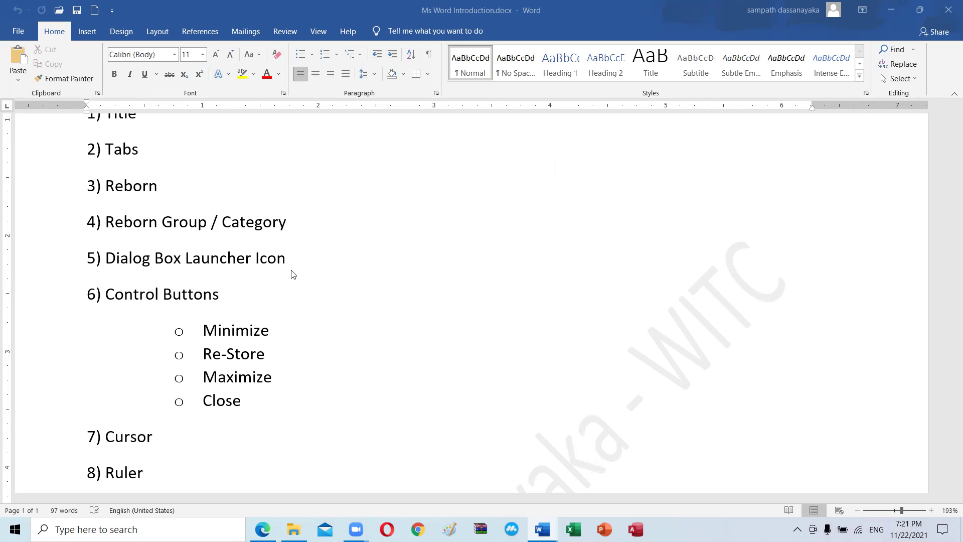
{"action": "scroll", "coordinate": [267, 265], "scroll_direction": "up", "scroll_amount": 3}
{"action": "scroll", "coordinate": [267, 275], "scroll_direction": "up", "scroll_amount": 2}
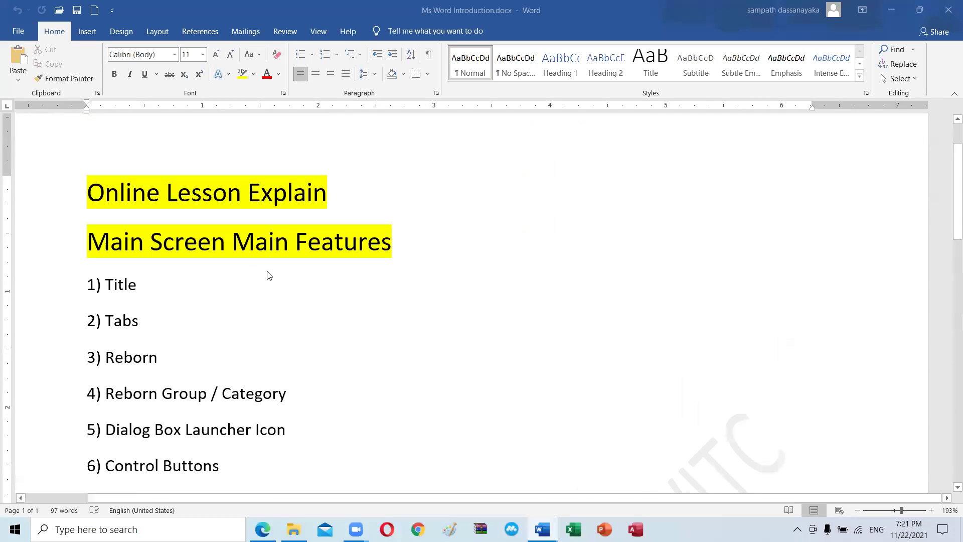
{"action": "scroll", "coordinate": [268, 275], "scroll_direction": "down", "scroll_amount": 4}
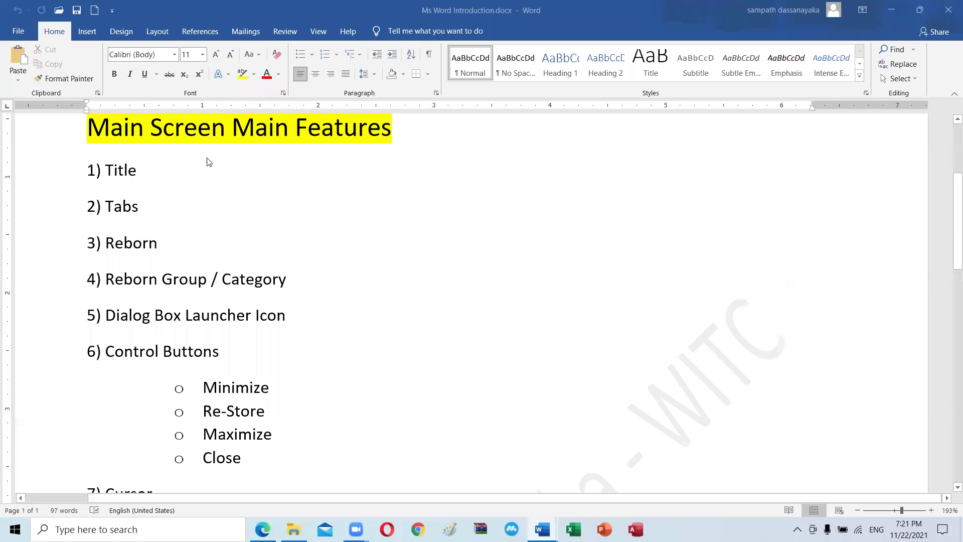
{"action": "scroll", "coordinate": [210, 172], "scroll_direction": "up", "scroll_amount": 2}
{"action": "scroll", "coordinate": [209, 172], "scroll_direction": "down", "scroll_amount": 2}
{"action": "scroll", "coordinate": [209, 171], "scroll_direction": "up", "scroll_amount": 4}
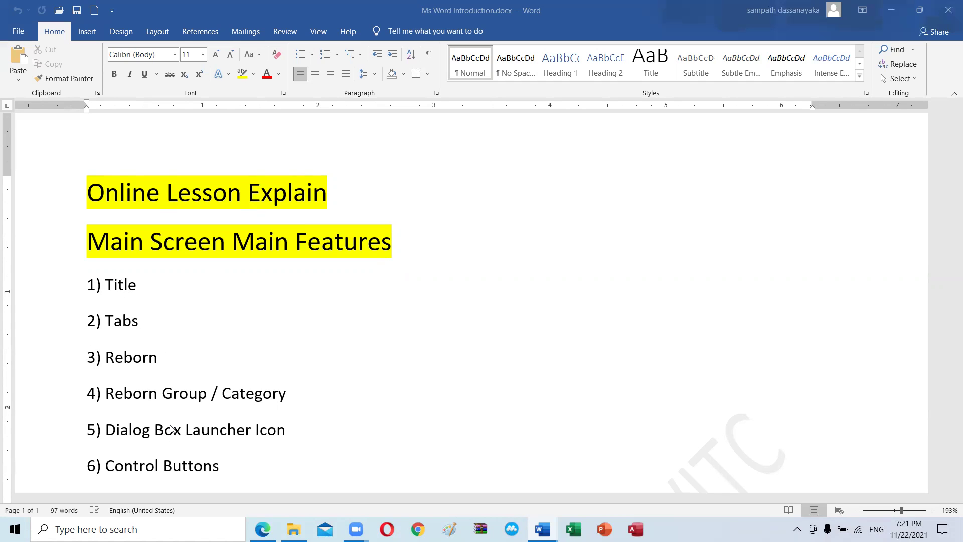
{"action": "scroll", "coordinate": [264, 408], "scroll_direction": "down", "scroll_amount": 4}
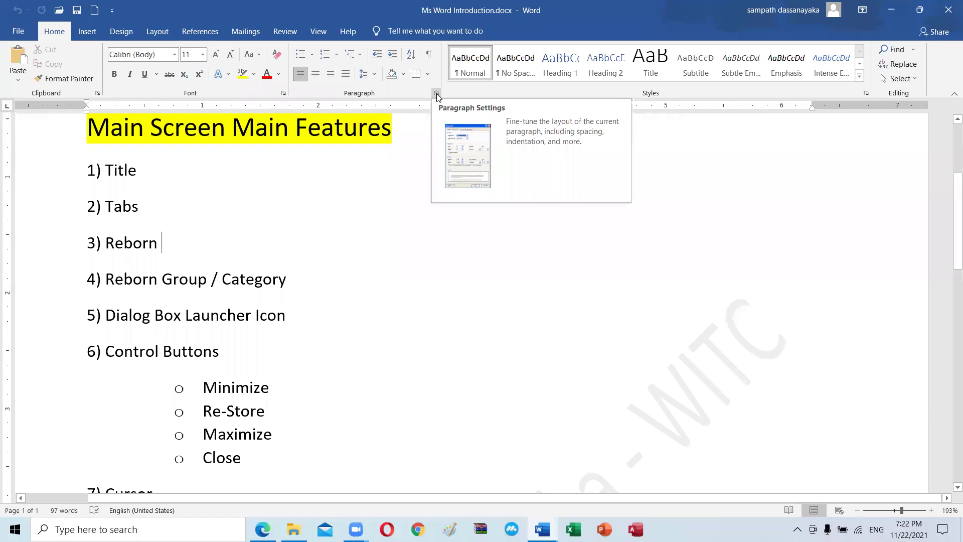
{"action": "left_click", "coordinate": [436, 94]}
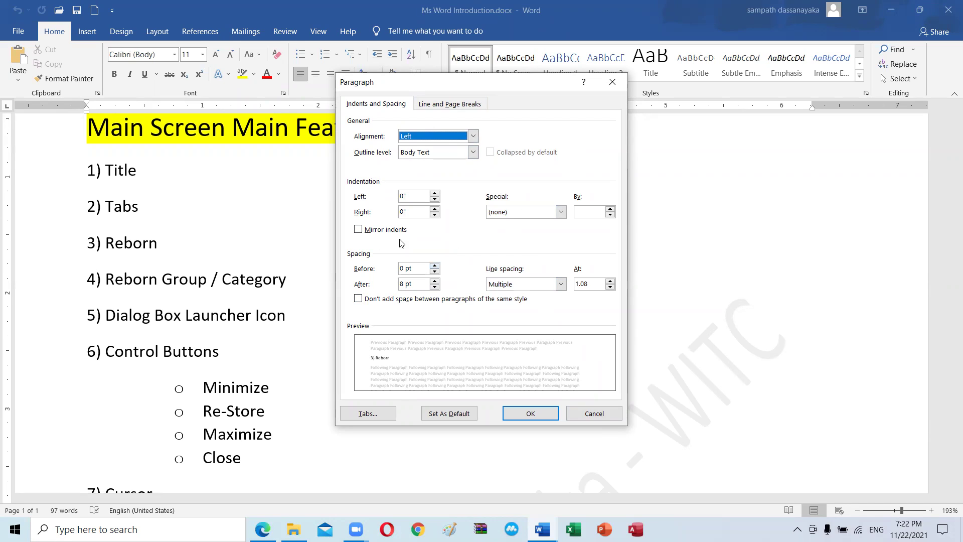
{"action": "left_click", "coordinate": [594, 414]}
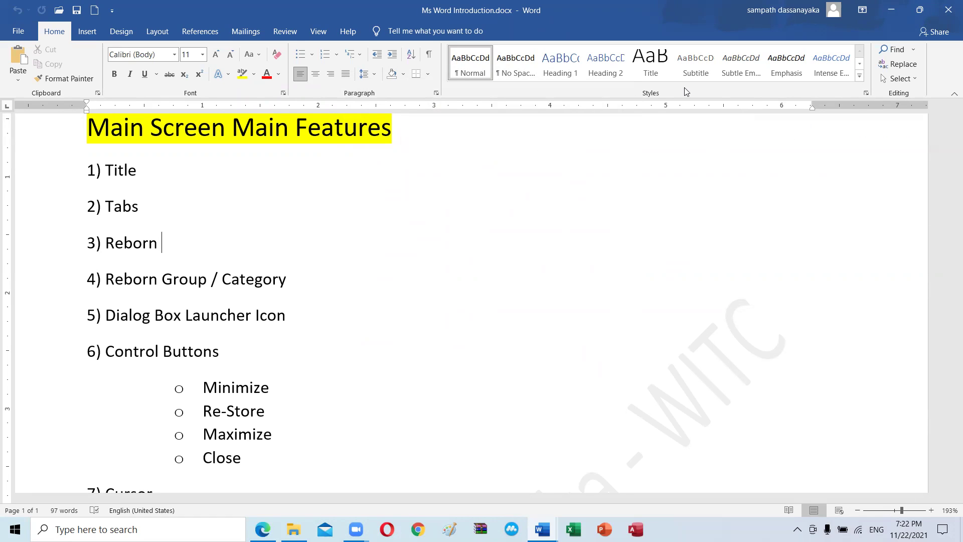
{"action": "left_click", "coordinate": [865, 95]}
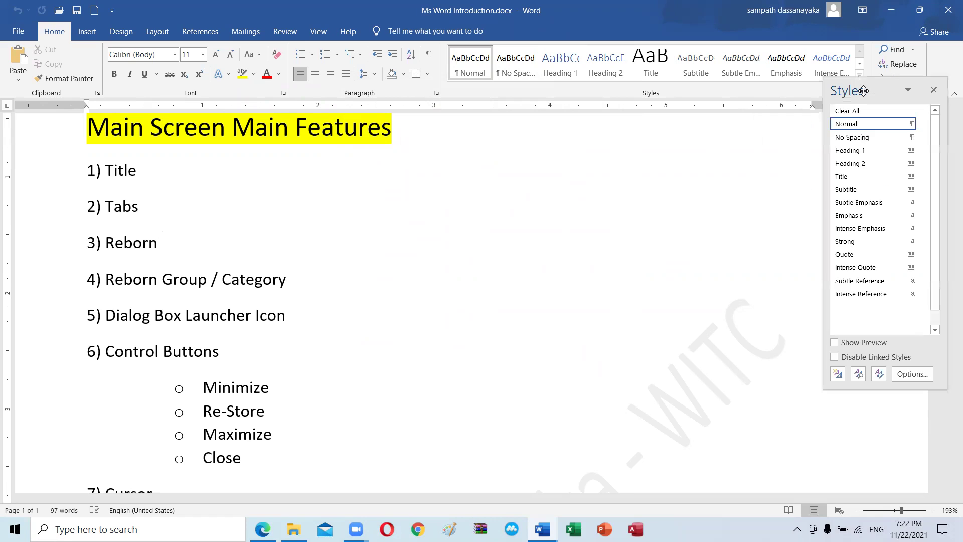
{"action": "left_click", "coordinate": [933, 90]}
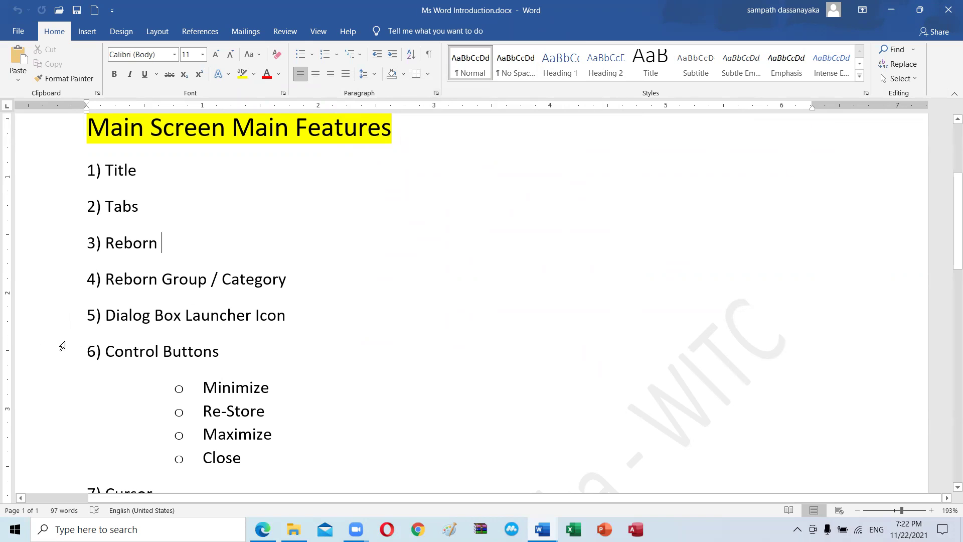
{"action": "left_click_drag", "start_coordinate": [88, 342], "coordinate": [208, 341]}
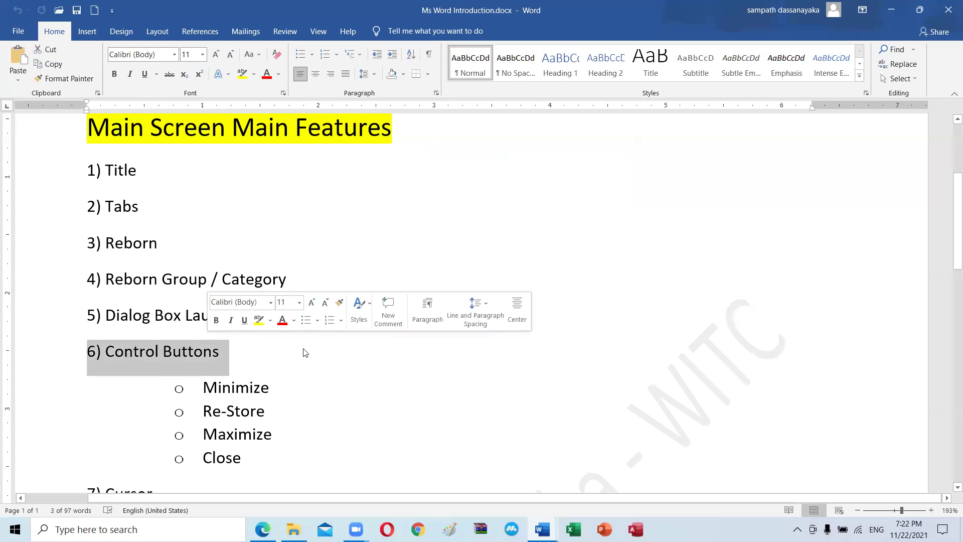
{"action": "scroll", "coordinate": [304, 349], "scroll_direction": "down", "scroll_amount": 2}
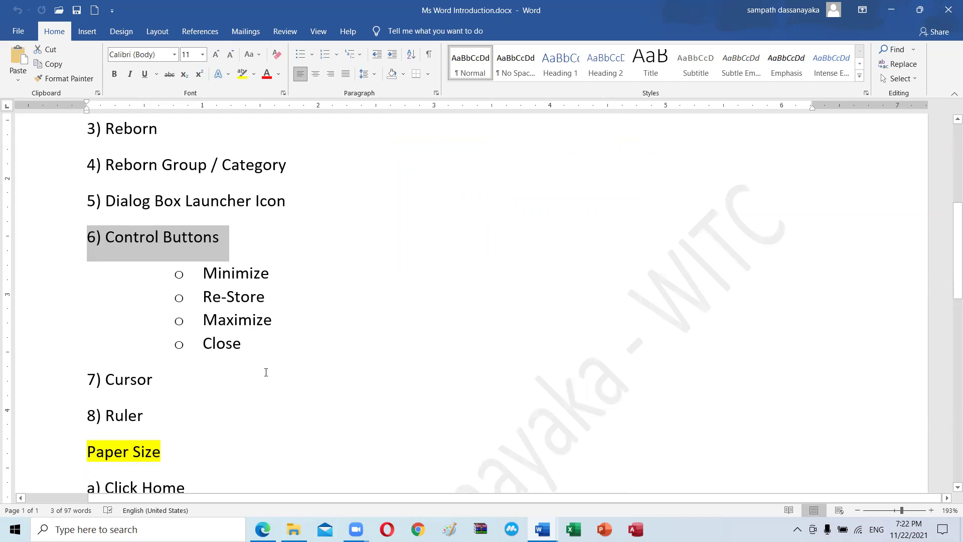
{"action": "left_click", "coordinate": [239, 366]}
{"action": "scroll", "coordinate": [240, 357], "scroll_direction": "down", "scroll_amount": 2}
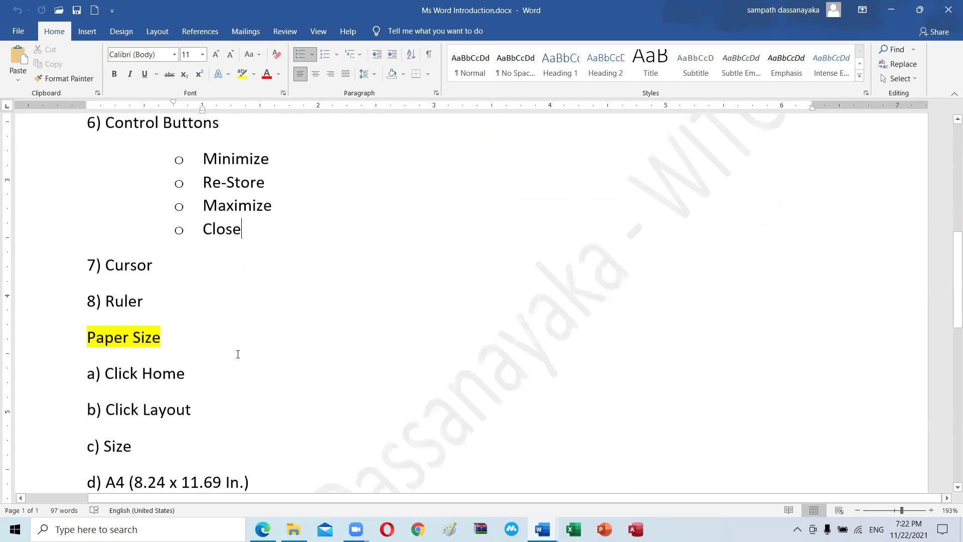
{"action": "left_click", "coordinate": [169, 262]}
{"action": "left_click", "coordinate": [167, 308]}
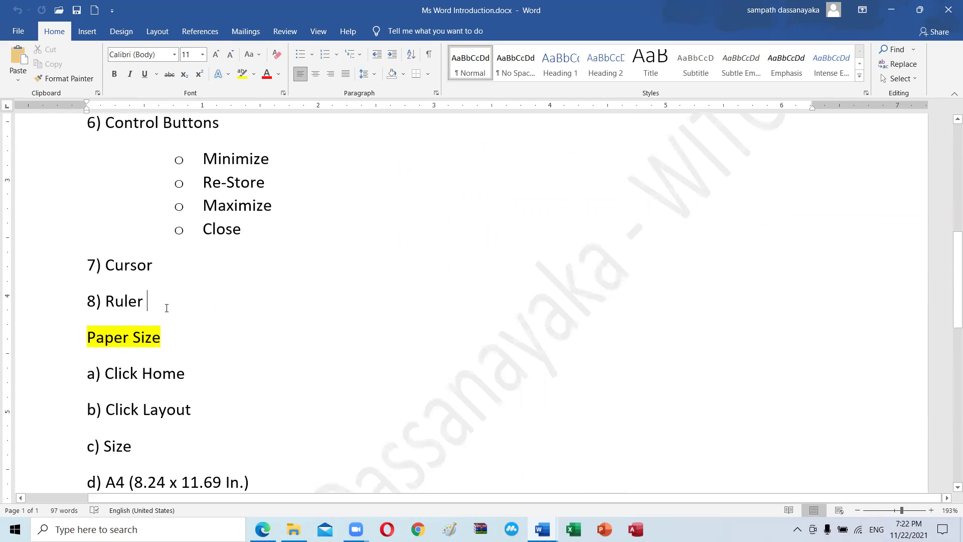
{"action": "scroll", "coordinate": [166, 308], "scroll_direction": "down", "scroll_amount": 1}
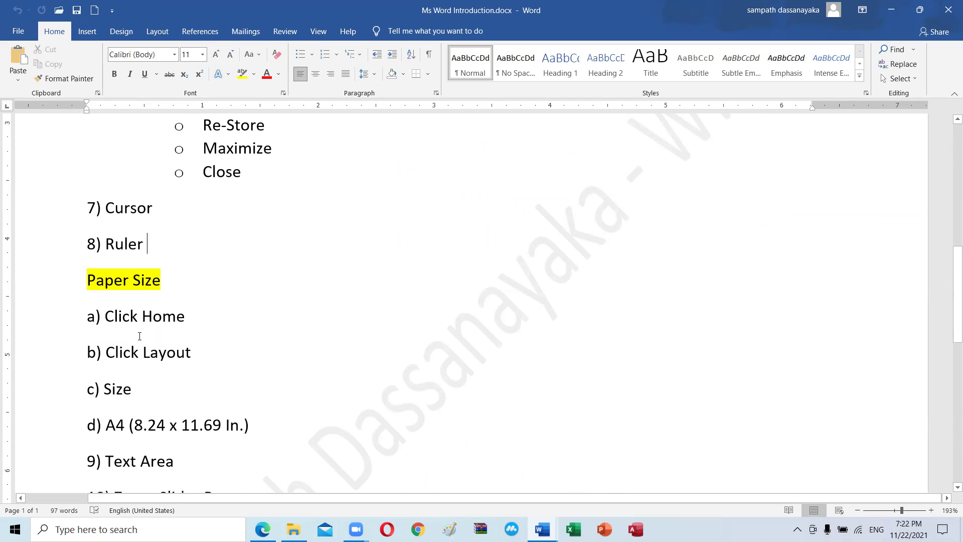
{"action": "scroll", "coordinate": [139, 335], "scroll_direction": "down", "scroll_amount": 1}
{"action": "scroll", "coordinate": [140, 336], "scroll_direction": "down", "scroll_amount": 2}
{"action": "scroll", "coordinate": [139, 335], "scroll_direction": "down", "scroll_amount": 1}
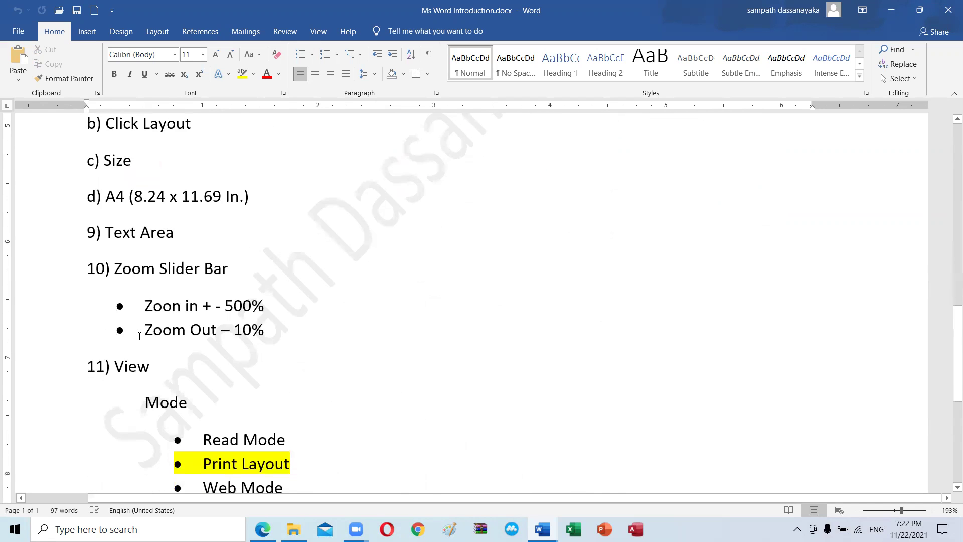
{"action": "scroll", "coordinate": [139, 336], "scroll_direction": "up", "scroll_amount": 3}
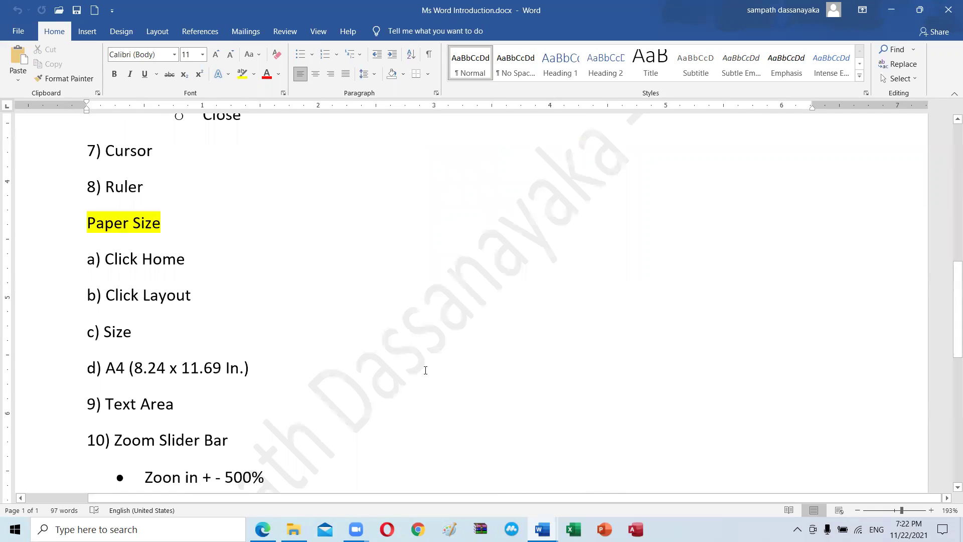
Step: Create a new blank document, dismiss the licence bar, and type 'Ctrl + N' as its first line
{"action": "key", "text": "ctrl+n"}
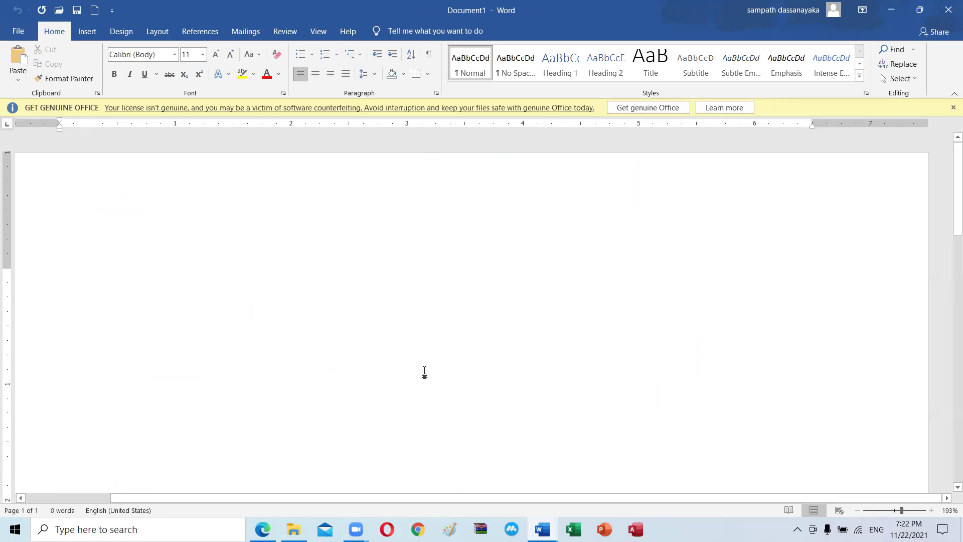
{"action": "left_click", "coordinate": [947, 110]}
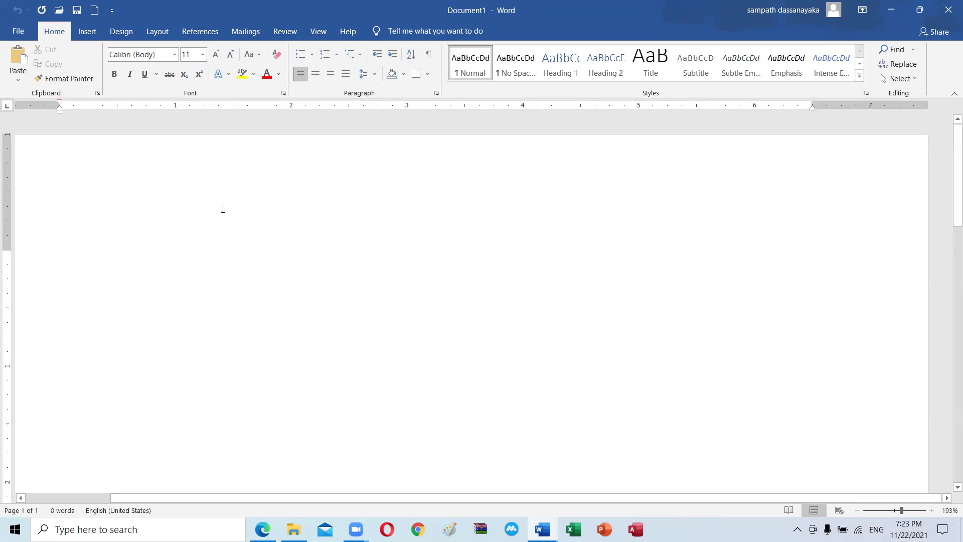
{"action": "type", "text": "Ctrl + N"}
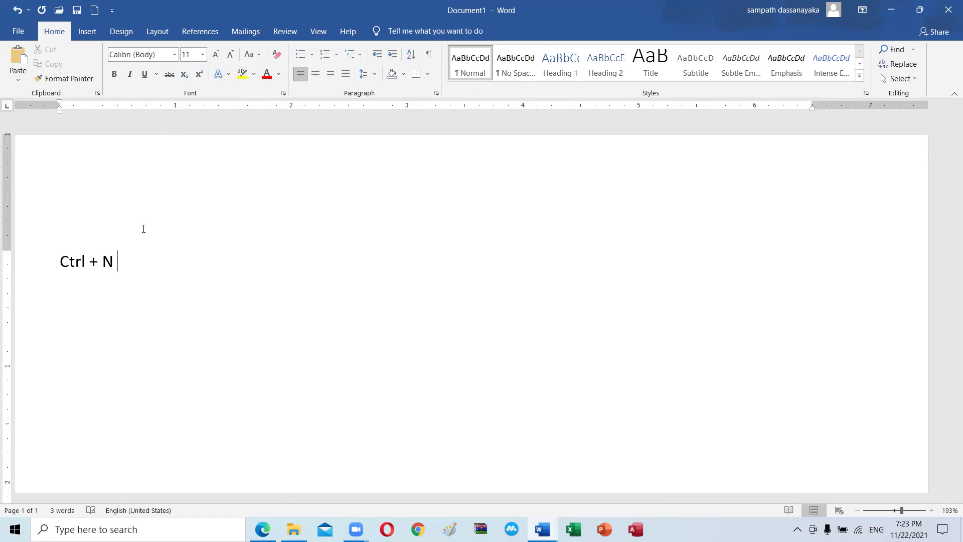
{"action": "scroll", "coordinate": [498, 267], "scroll_direction": "down", "scroll_amount": 15, "text": "ctrl"}
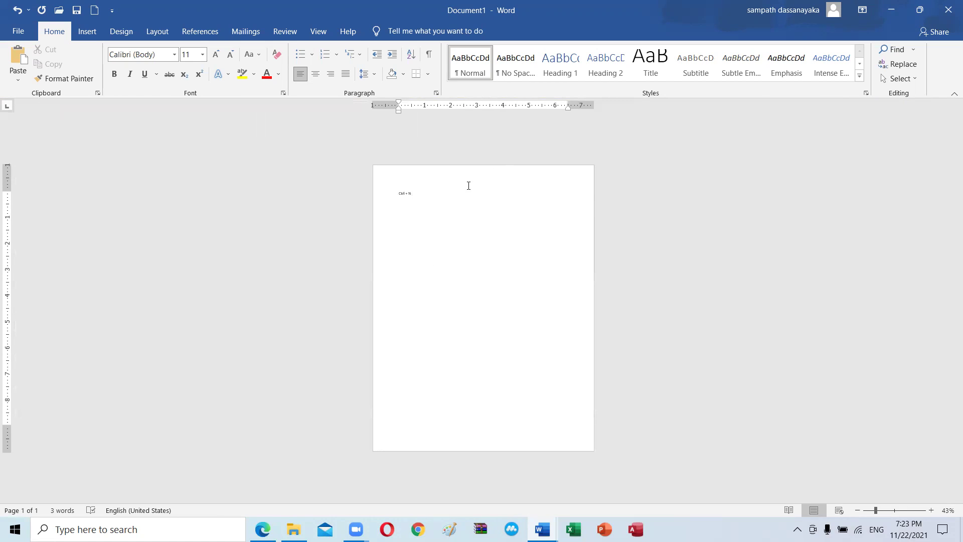
Step: Zoom Document1 in and out, then show the Layout tab's page setup options
{"action": "scroll", "coordinate": [481, 199], "scroll_direction": "up", "scroll_amount": 1}
{"action": "scroll", "coordinate": [495, 206], "scroll_direction": "up", "scroll_amount": 2}
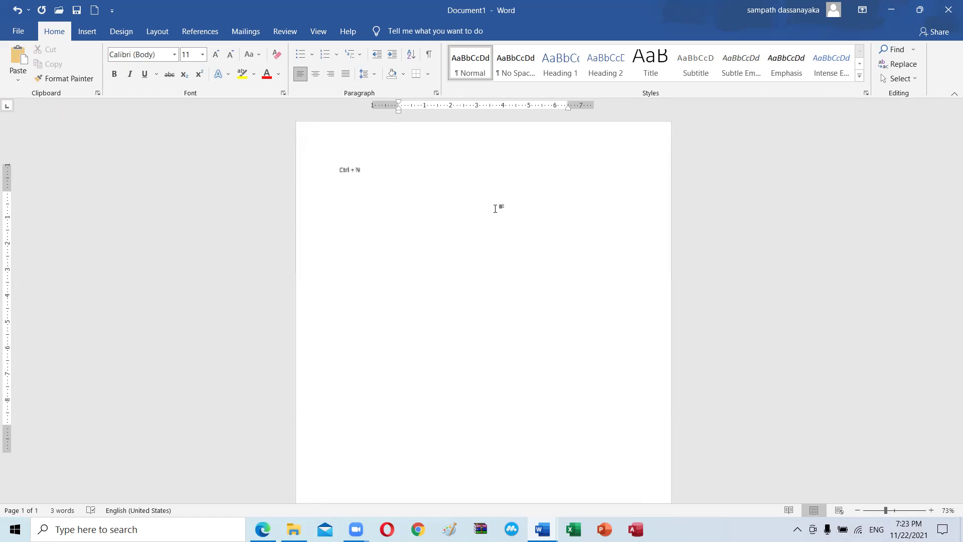
{"action": "scroll", "coordinate": [494, 206], "scroll_direction": "up", "scroll_amount": 2}
{"action": "scroll", "coordinate": [494, 209], "scroll_direction": "up", "scroll_amount": 2}
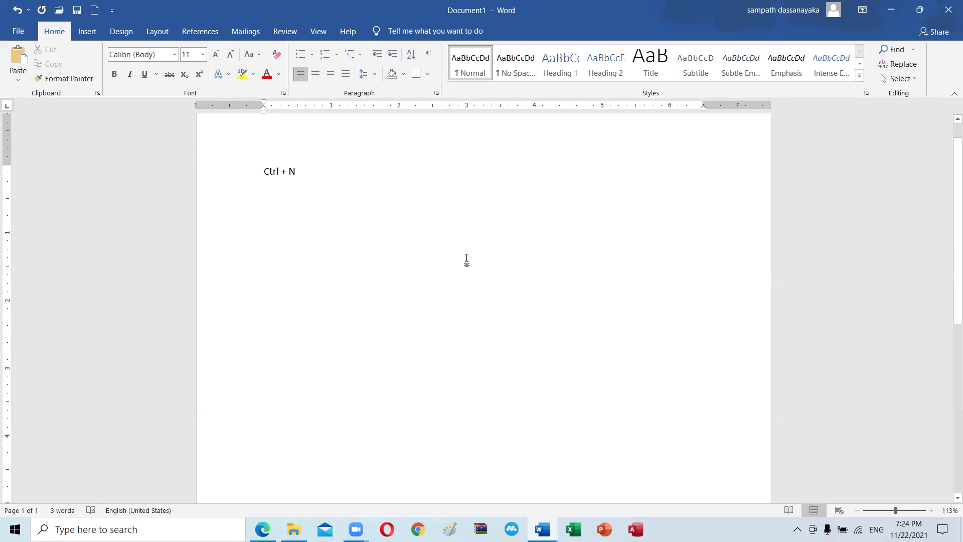
{"action": "scroll", "coordinate": [466, 258], "scroll_direction": "down", "scroll_amount": 1}
{"action": "scroll", "coordinate": [466, 258], "scroll_direction": "down", "scroll_amount": 3}
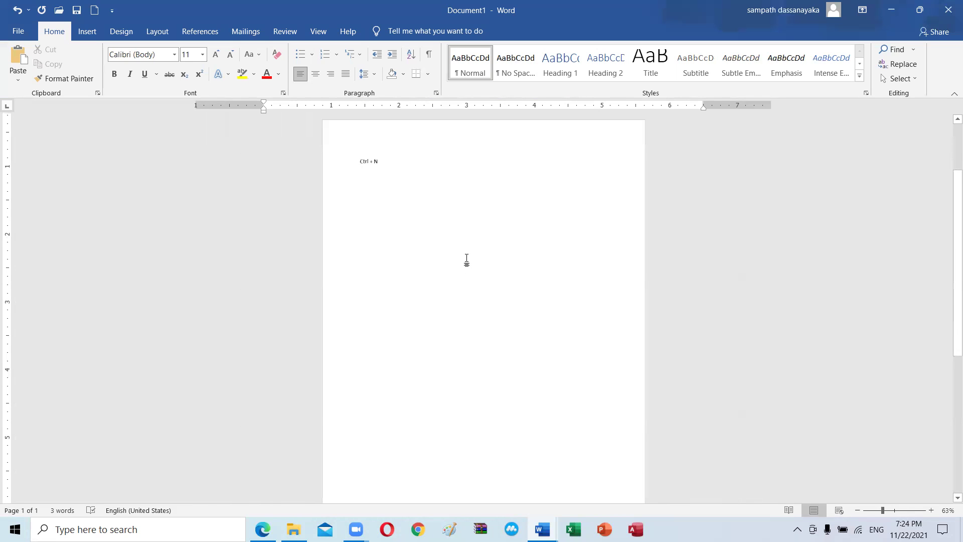
{"action": "scroll", "coordinate": [466, 258], "scroll_direction": "down", "scroll_amount": 1}
{"action": "scroll", "coordinate": [466, 258], "scroll_direction": "down", "scroll_amount": 1}
{"action": "scroll", "coordinate": [467, 259], "scroll_direction": "up", "scroll_amount": 3}
{"action": "scroll", "coordinate": [466, 258], "scroll_direction": "up", "scroll_amount": 1}
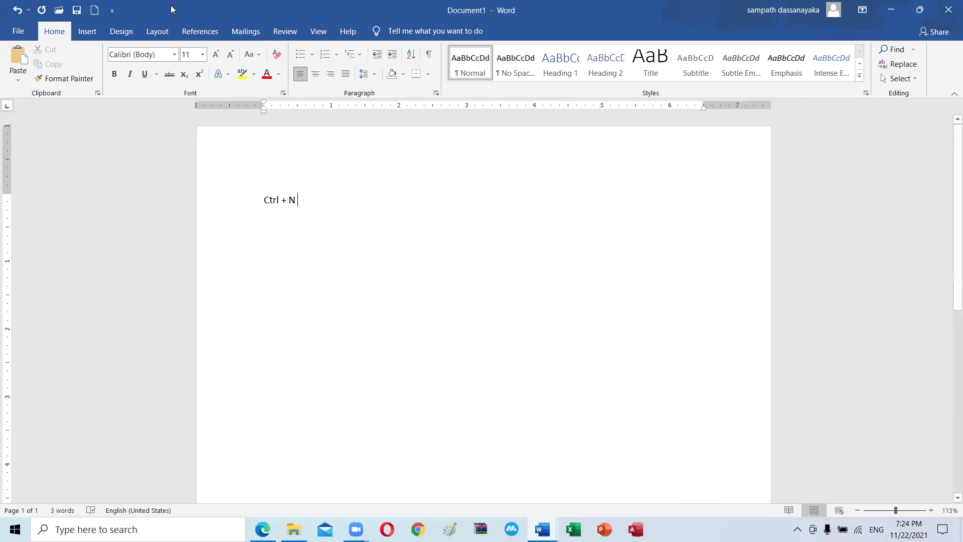
{"action": "left_click", "coordinate": [157, 31]}
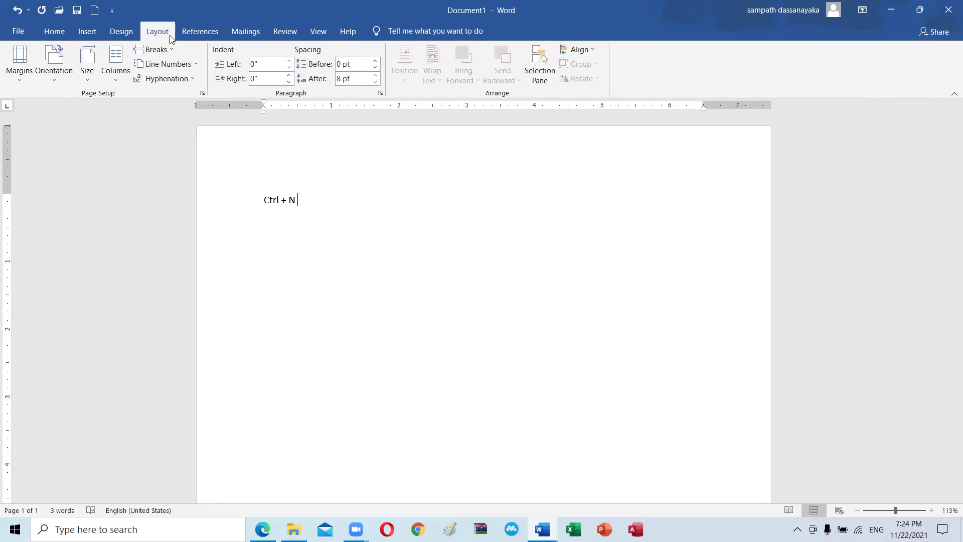
Step: Set Document1's paper size to A4 (8.27" x 11.69"), briefly trying Letter before returning to A4
{"action": "left_click", "coordinate": [54, 31]}
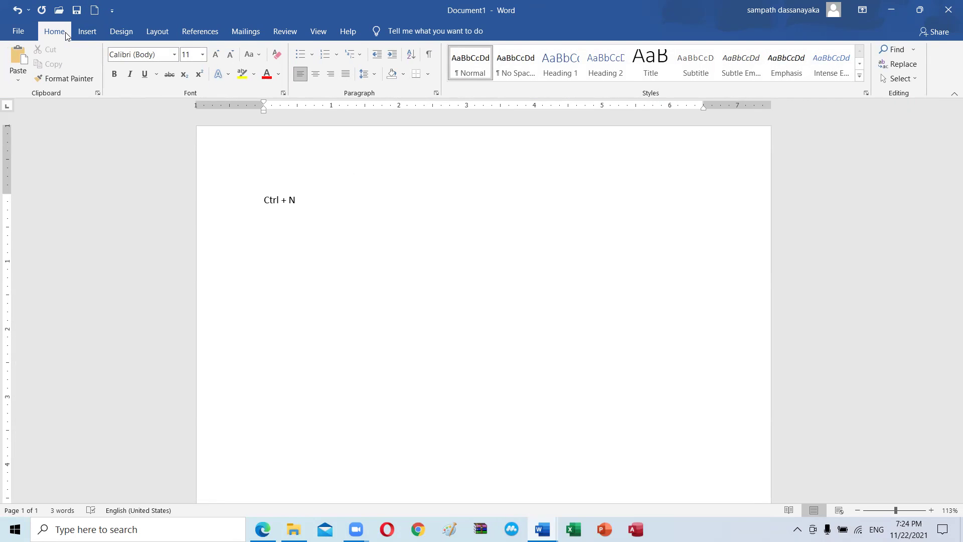
{"action": "left_click", "coordinate": [158, 32]}
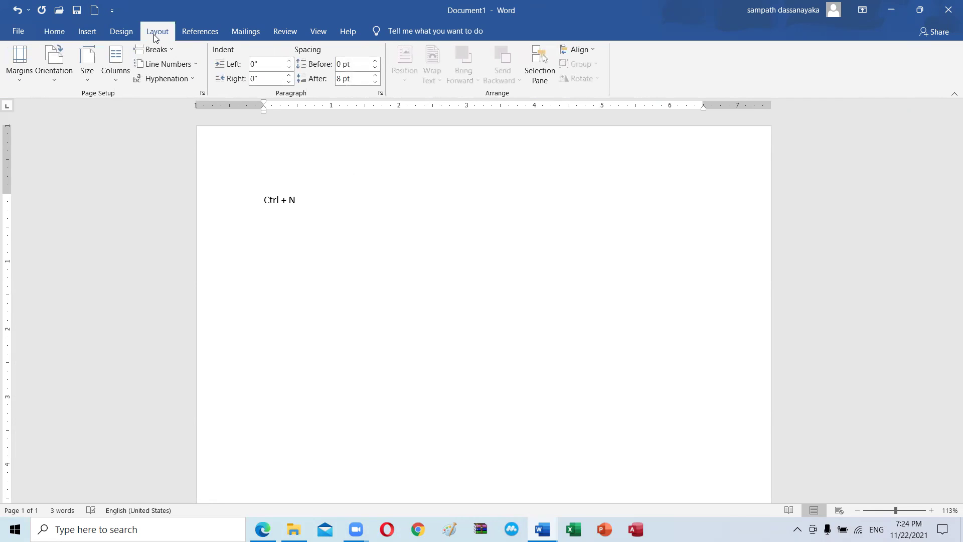
{"action": "left_click", "coordinate": [83, 80]}
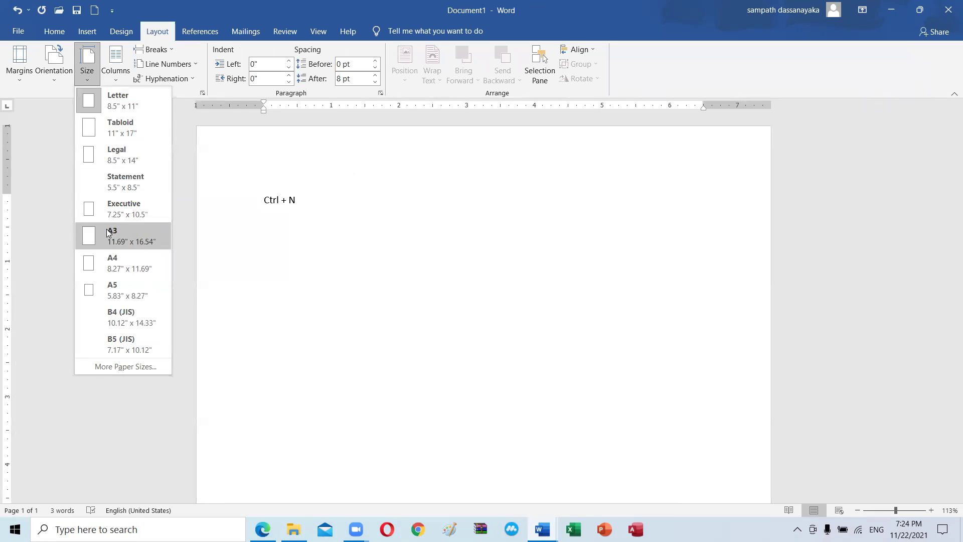
{"action": "left_click", "coordinate": [118, 261]}
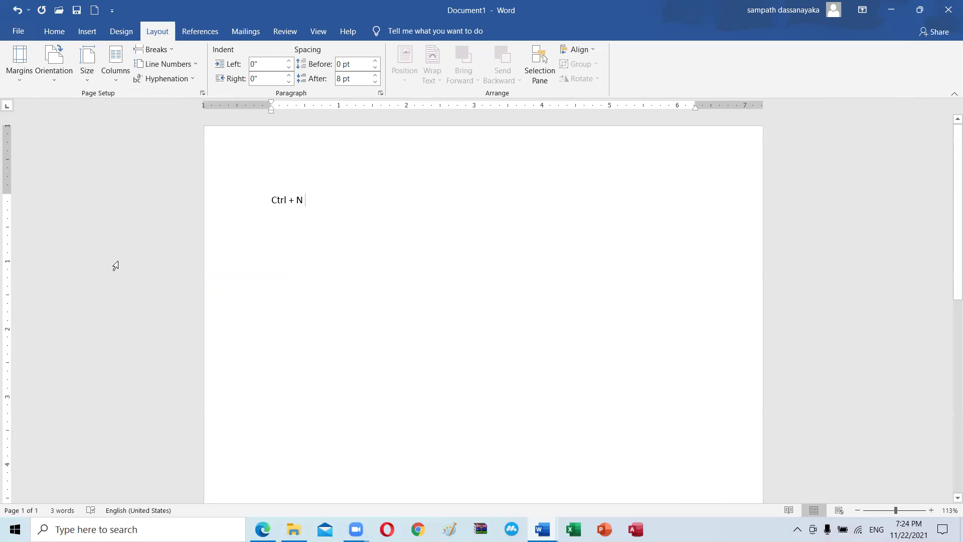
{"action": "left_click", "coordinate": [54, 32]}
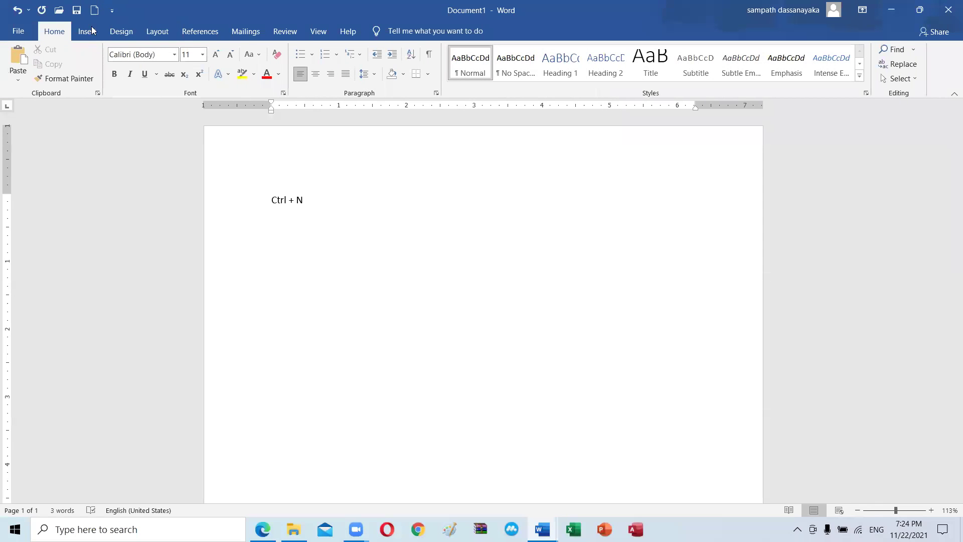
{"action": "left_click", "coordinate": [154, 33]}
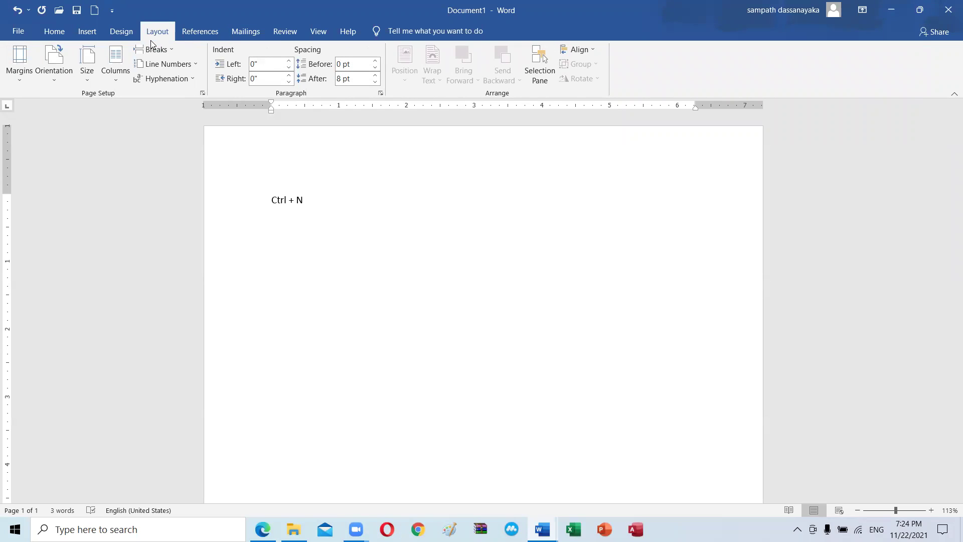
{"action": "left_click", "coordinate": [86, 62]}
{"action": "left_click", "coordinate": [118, 106]}
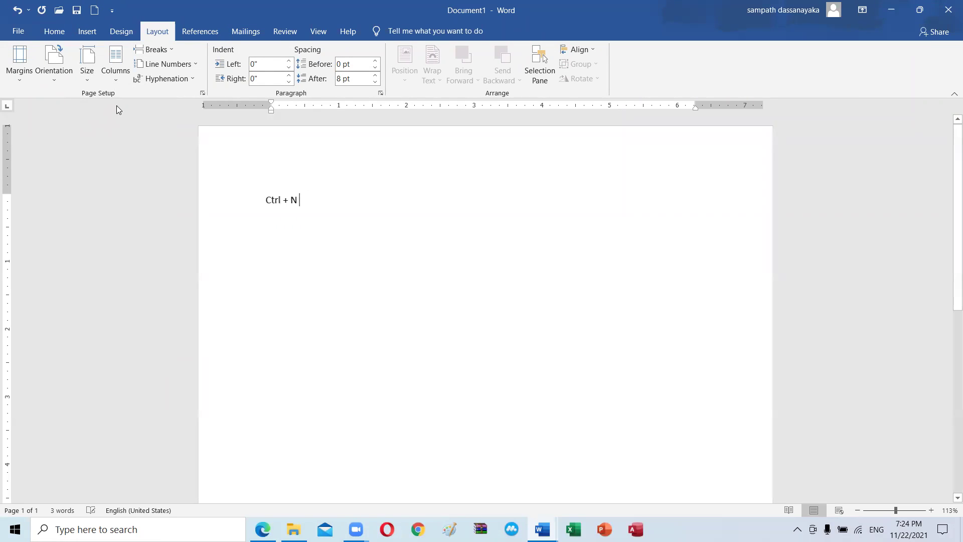
{"action": "left_click", "coordinate": [91, 68]}
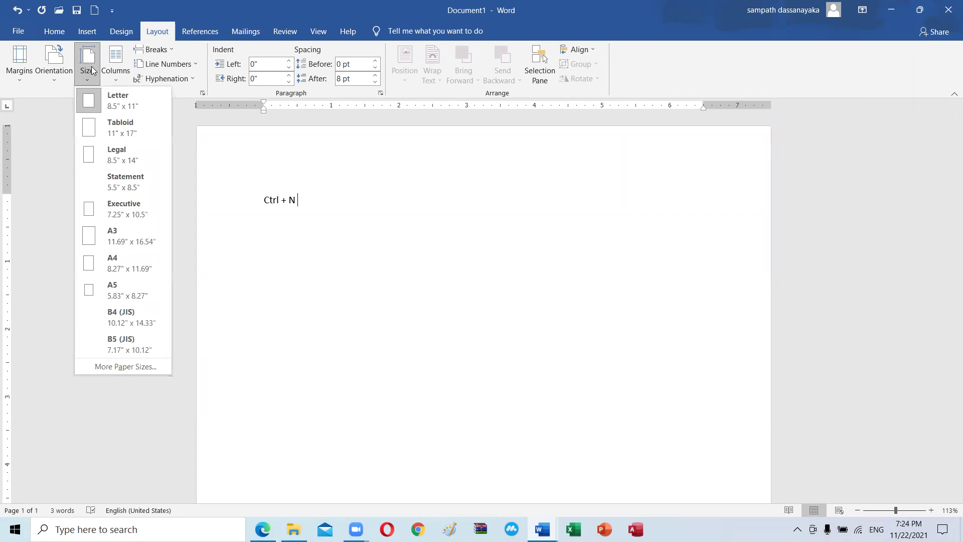
{"action": "left_click", "coordinate": [151, 263]}
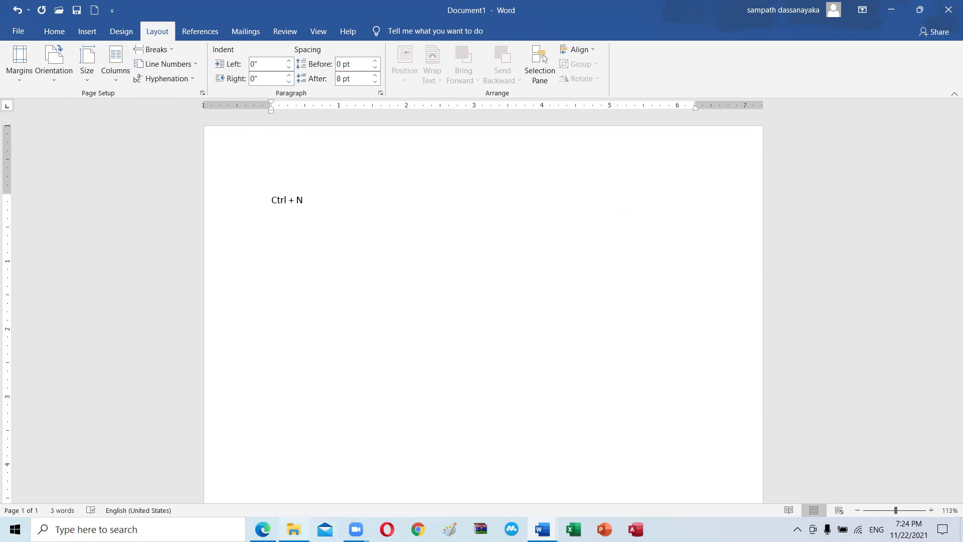
Step: Glance at the Edge course PDF and the 2 - Letter Tping document, then return to Ms Word Introduction.docx
{"action": "left_click", "coordinate": [262, 529]}
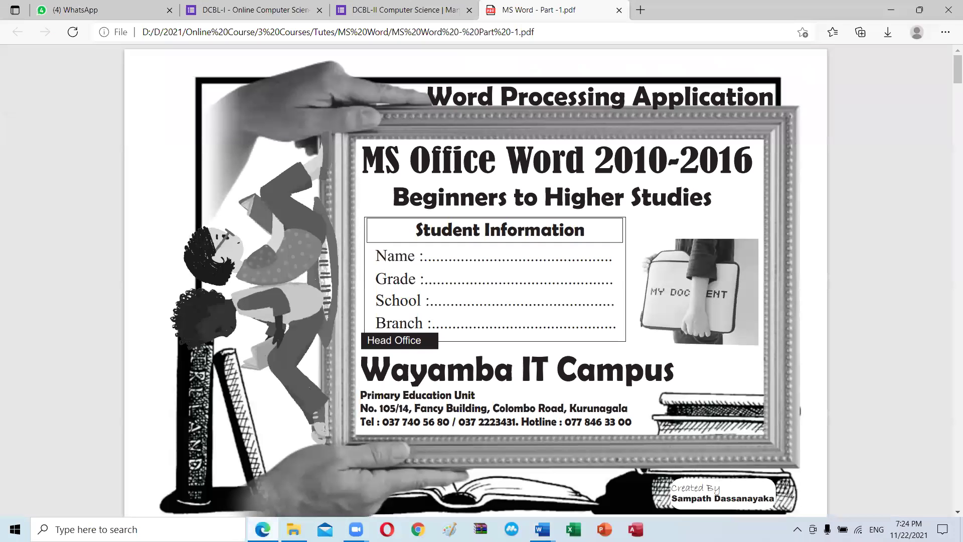
{"action": "key", "text": "alt+Tab"}
{"action": "mouse_move", "coordinate": [540, 528]}
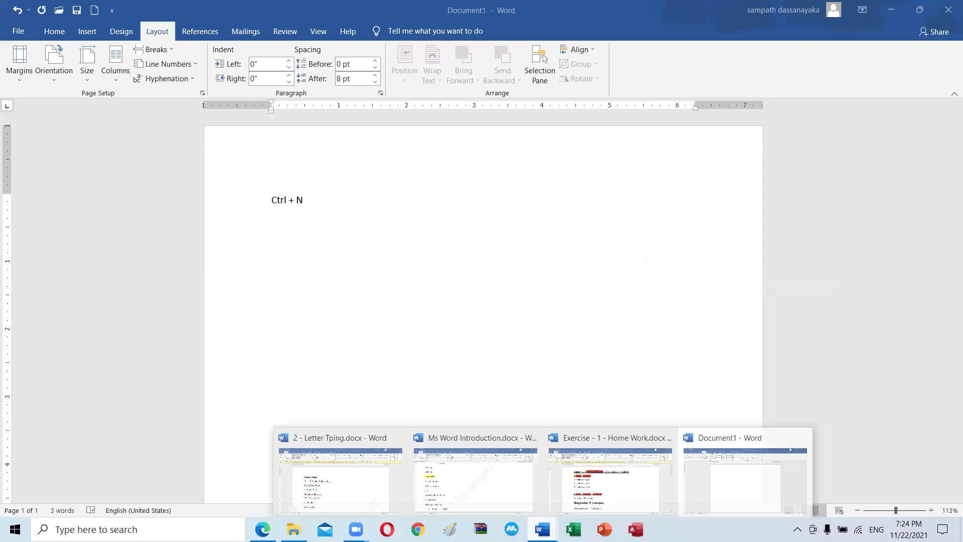
{"action": "left_click", "coordinate": [355, 484]}
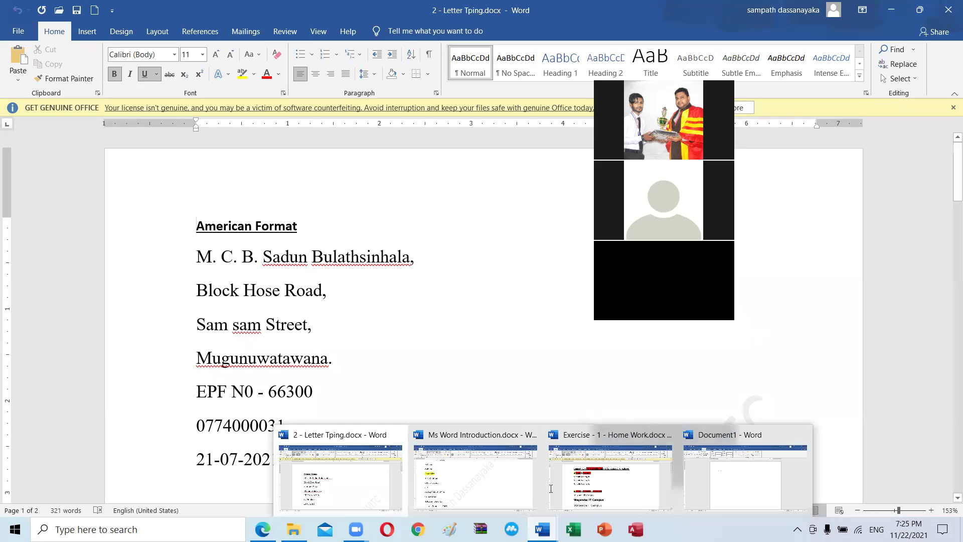
{"action": "left_click", "coordinate": [312, 323]}
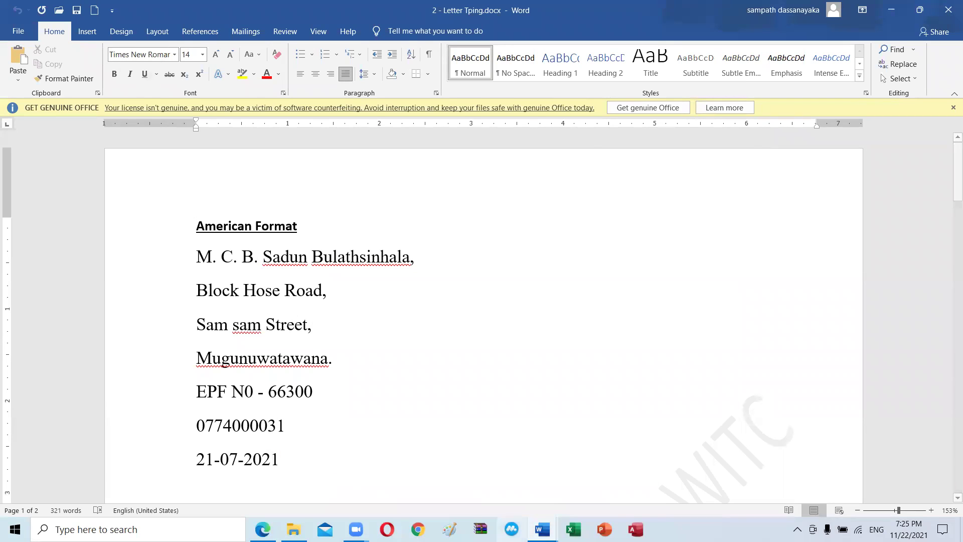
{"action": "mouse_move", "coordinate": [541, 529]}
{"action": "left_click", "coordinate": [452, 491]}
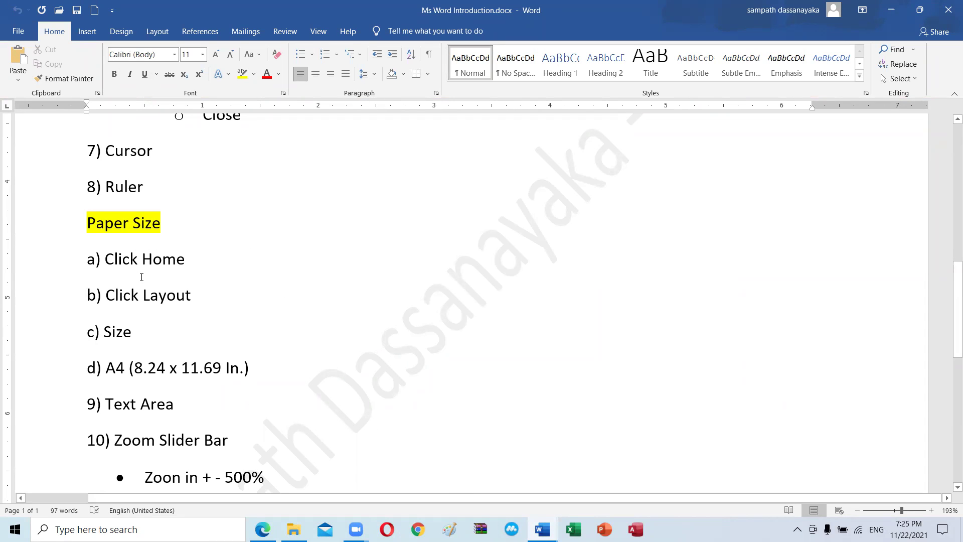
{"action": "left_click_drag", "start_coordinate": [143, 293], "coordinate": [187, 296]}
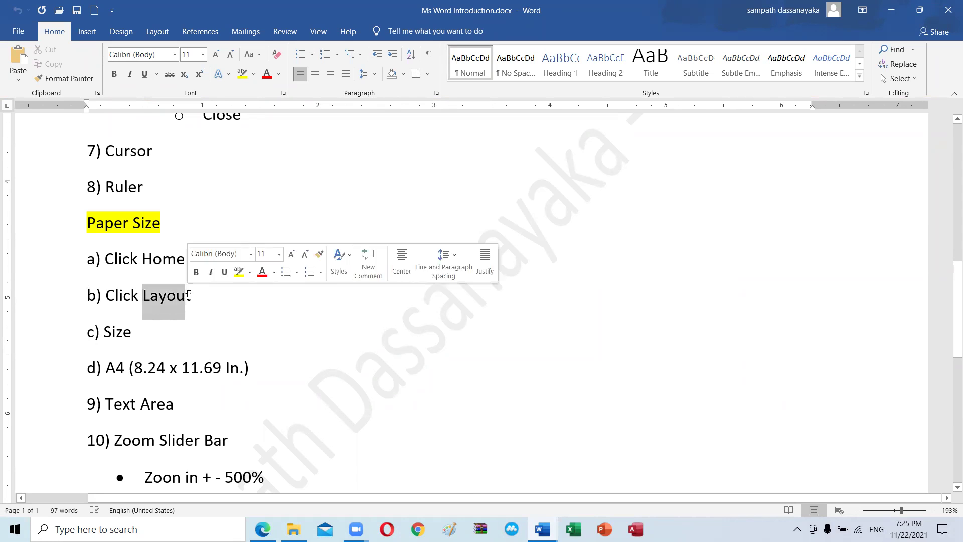
{"action": "left_click", "coordinate": [129, 345]}
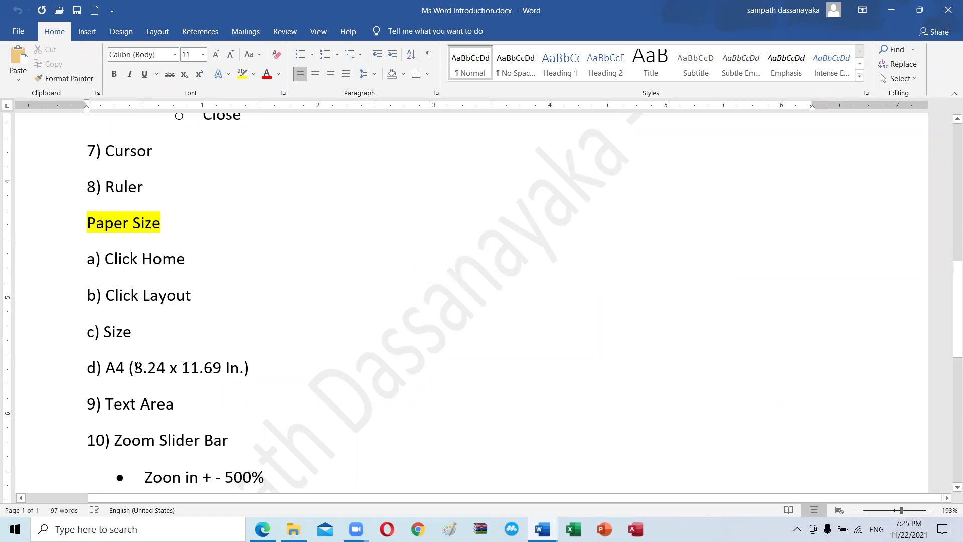
{"action": "left_click_drag", "start_coordinate": [134, 367], "coordinate": [216, 369]}
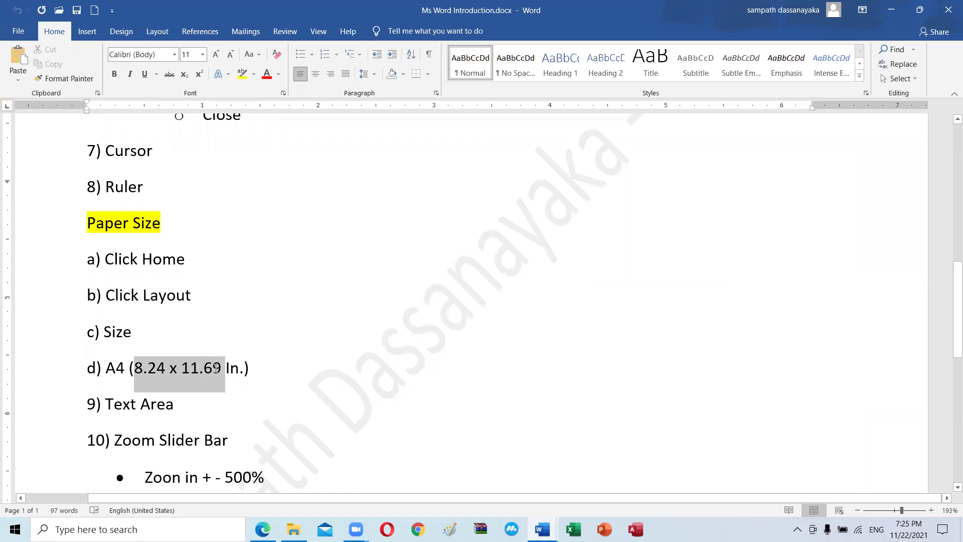
{"action": "left_click_drag", "start_coordinate": [216, 368], "coordinate": [215, 368]}
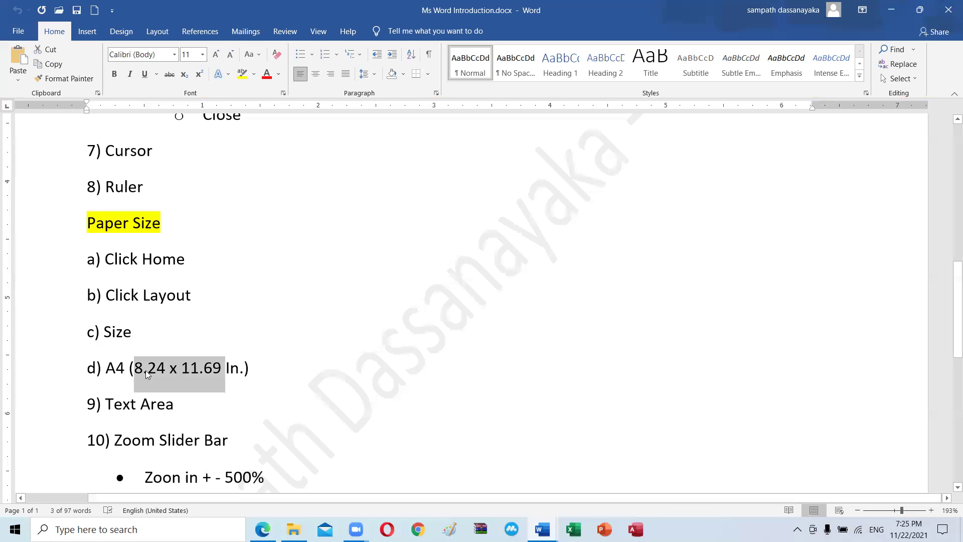
{"action": "left_click", "coordinate": [107, 409]}
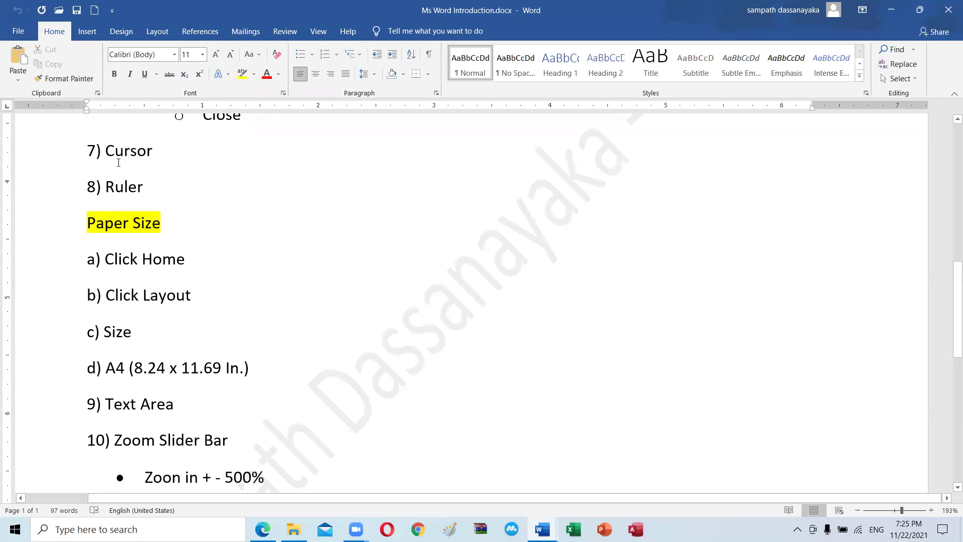
{"action": "left_click_drag", "start_coordinate": [118, 162], "coordinate": [398, 454]}
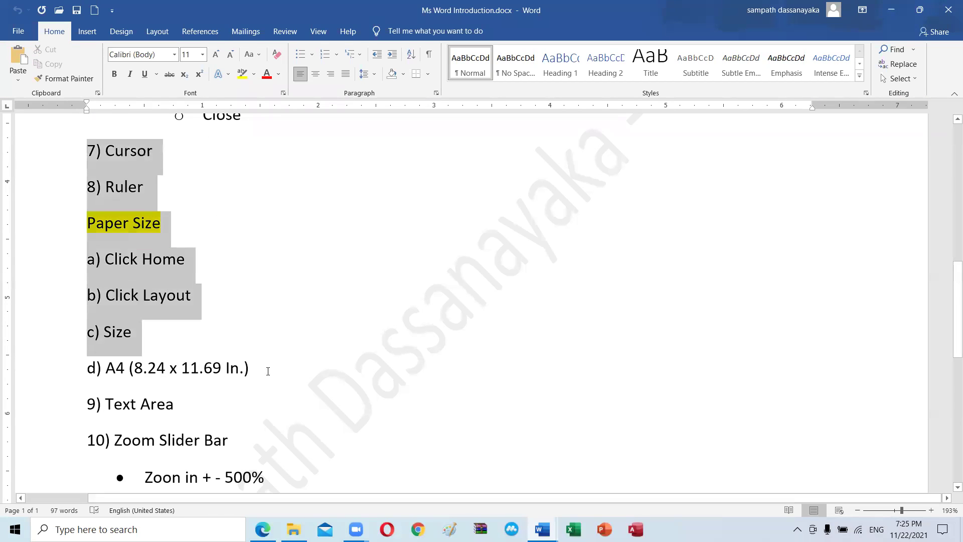
{"action": "left_click", "coordinate": [187, 417]}
{"action": "scroll", "coordinate": [250, 401], "scroll_direction": "down", "scroll_amount": 1}
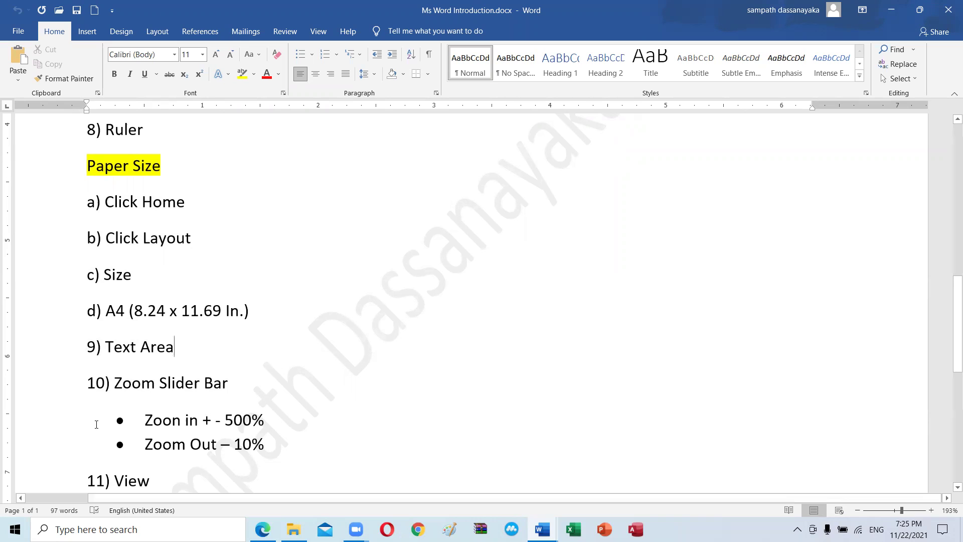
{"action": "mouse_move", "coordinate": [270, 418]}
{"action": "left_mouse_down"}
{"action": "mouse_move", "coordinate": [225, 419]}
{"action": "mouse_move", "coordinate": [231, 445]}
{"action": "left_mouse_up"}
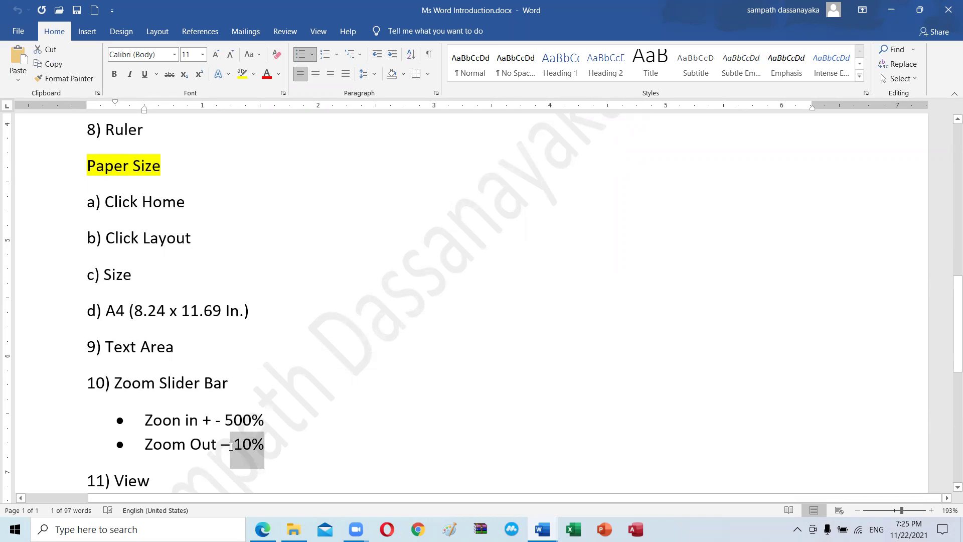
{"action": "left_click", "coordinate": [400, 451]}
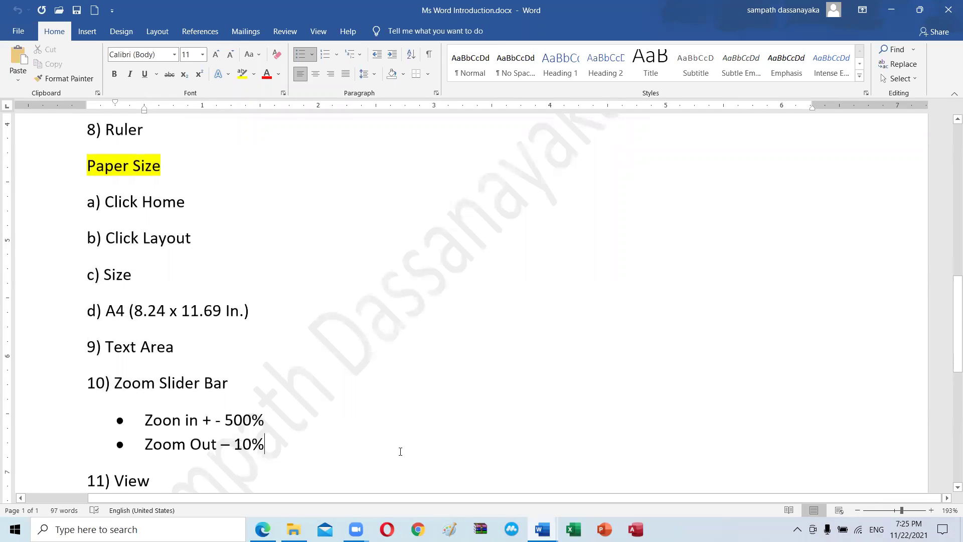
{"action": "scroll", "coordinate": [400, 451], "scroll_direction": "down", "scroll_amount": 3}
{"action": "left_click", "coordinate": [160, 323]}
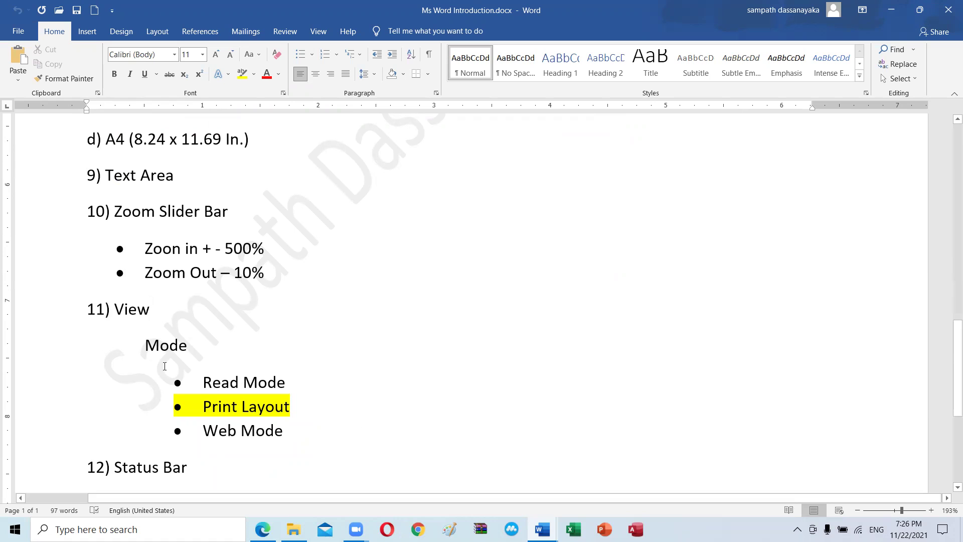
{"action": "left_click", "coordinate": [179, 345]}
{"action": "left_click", "coordinate": [789, 510]}
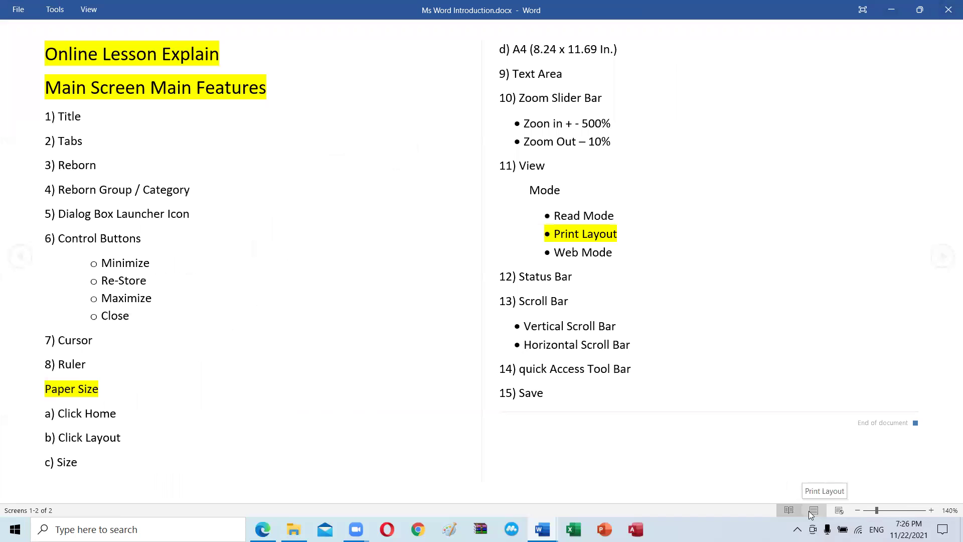
{"action": "left_click", "coordinate": [813, 510]}
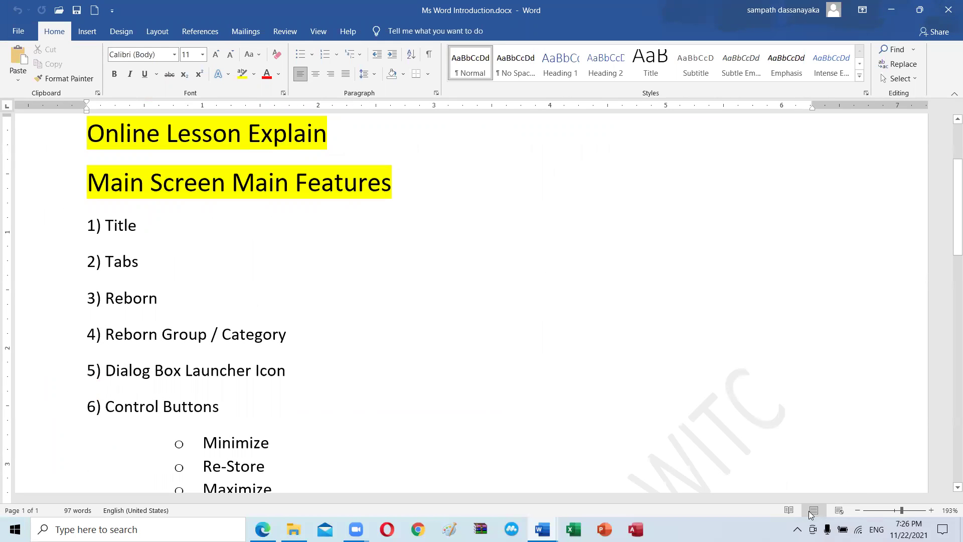
{"action": "left_click", "coordinate": [835, 510]}
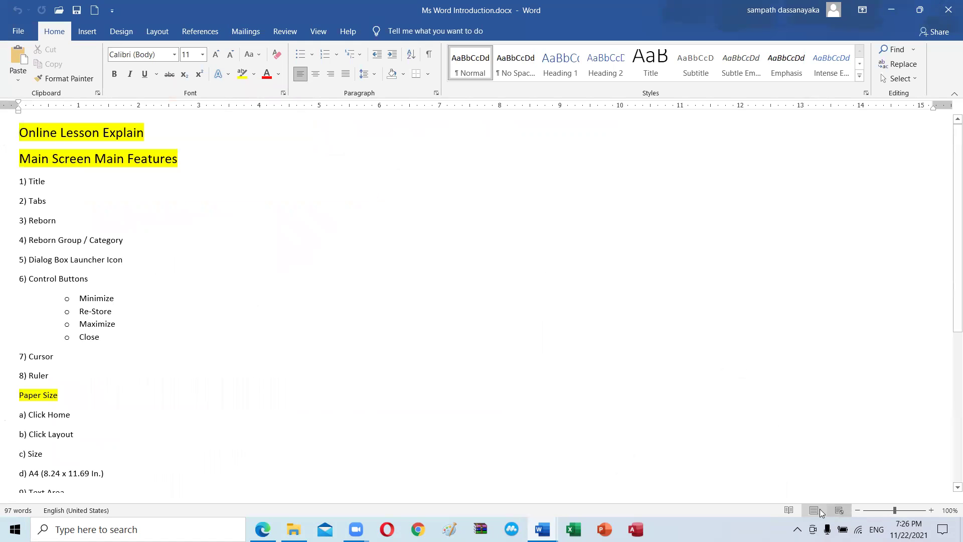
{"action": "left_click", "coordinate": [814, 510]}
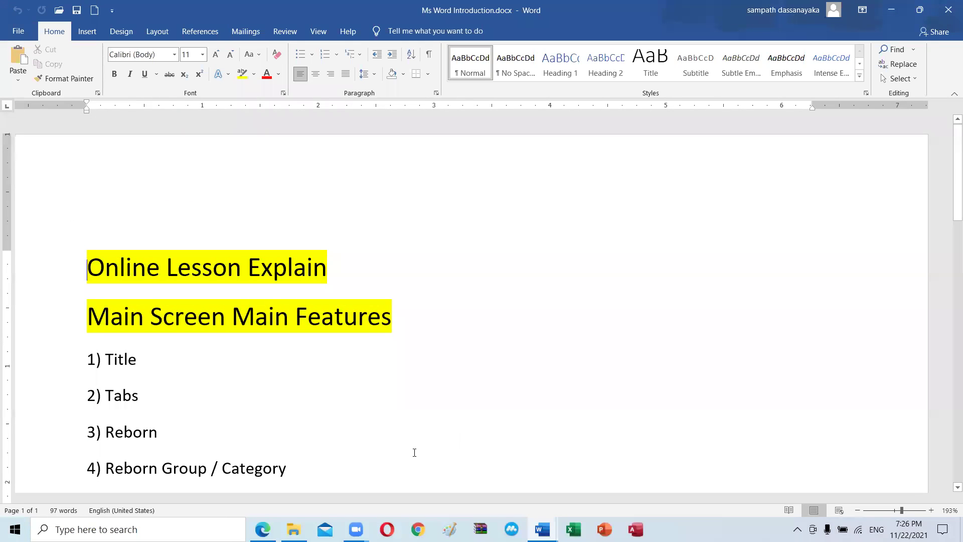
{"action": "scroll", "coordinate": [140, 424], "scroll_direction": "down", "scroll_amount": 5}
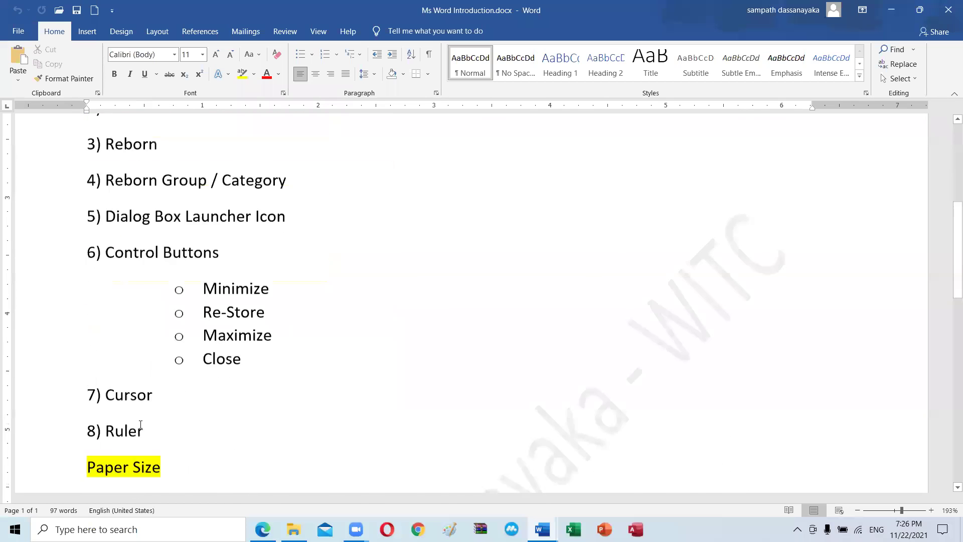
{"action": "scroll", "coordinate": [140, 424], "scroll_direction": "down", "scroll_amount": 6}
{"action": "scroll", "coordinate": [140, 424], "scroll_direction": "up", "scroll_amount": 1}
{"action": "scroll", "coordinate": [140, 424], "scroll_direction": "down", "scroll_amount": 2}
{"action": "scroll", "coordinate": [140, 424], "scroll_direction": "down", "scroll_amount": 1}
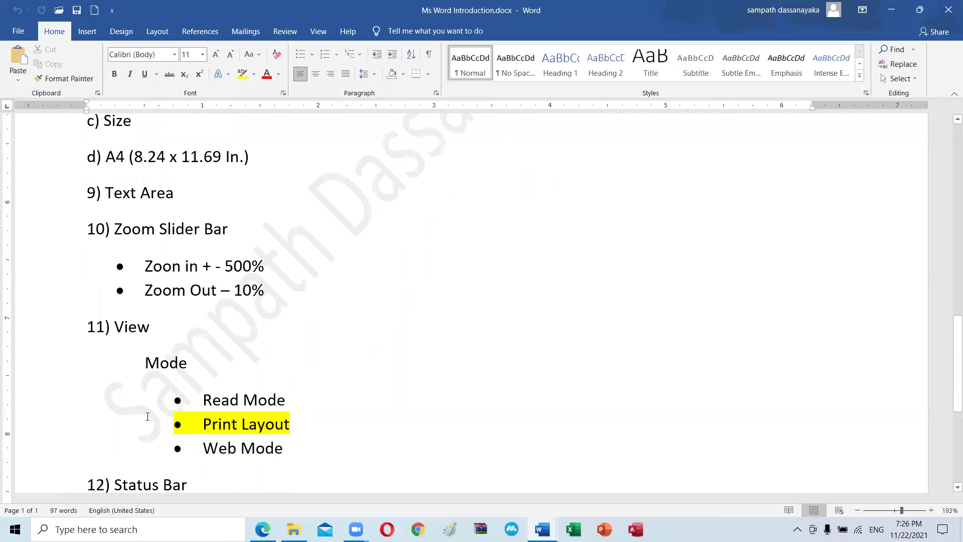
{"action": "scroll", "coordinate": [140, 424], "scroll_direction": "down", "scroll_amount": 4}
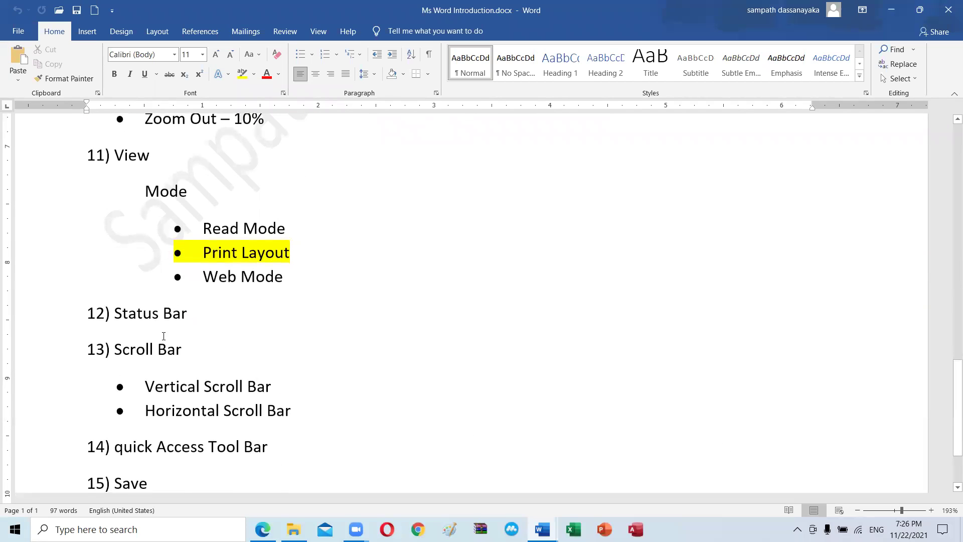
{"action": "scroll", "coordinate": [164, 335], "scroll_direction": "down", "scroll_amount": 2}
{"action": "scroll", "coordinate": [164, 336], "scroll_direction": "down", "scroll_amount": 1}
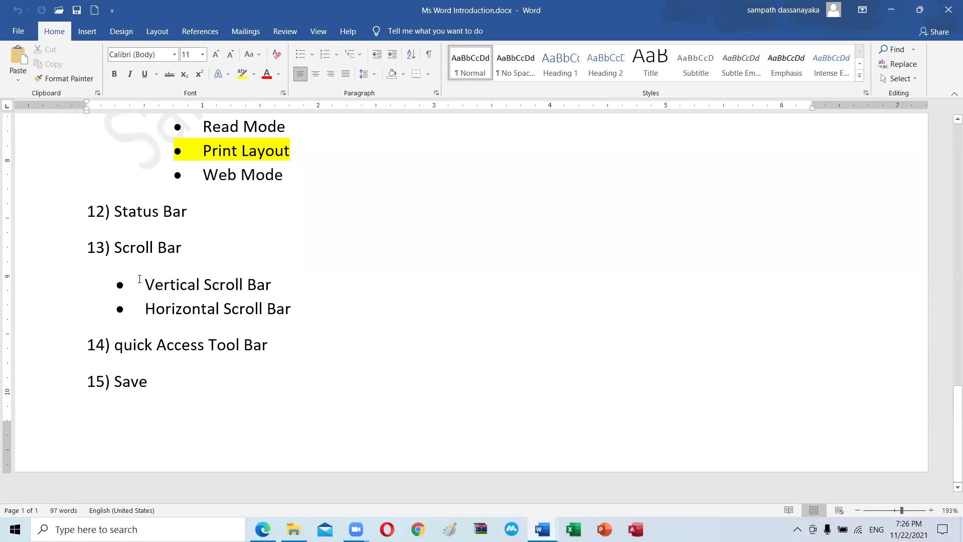
{"action": "left_click_drag", "start_coordinate": [142, 280], "coordinate": [282, 285]}
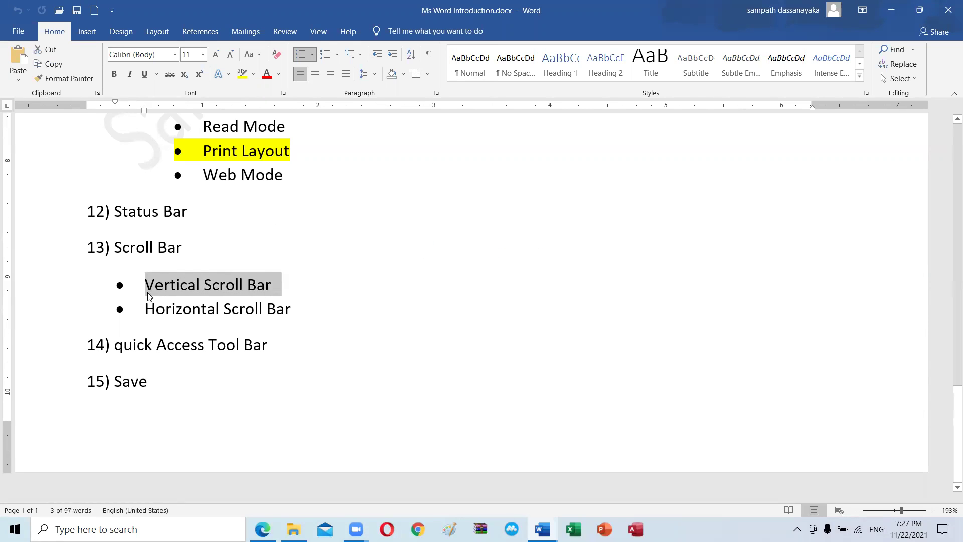
{"action": "left_click", "coordinate": [203, 284]}
{"action": "left_click", "coordinate": [155, 308]}
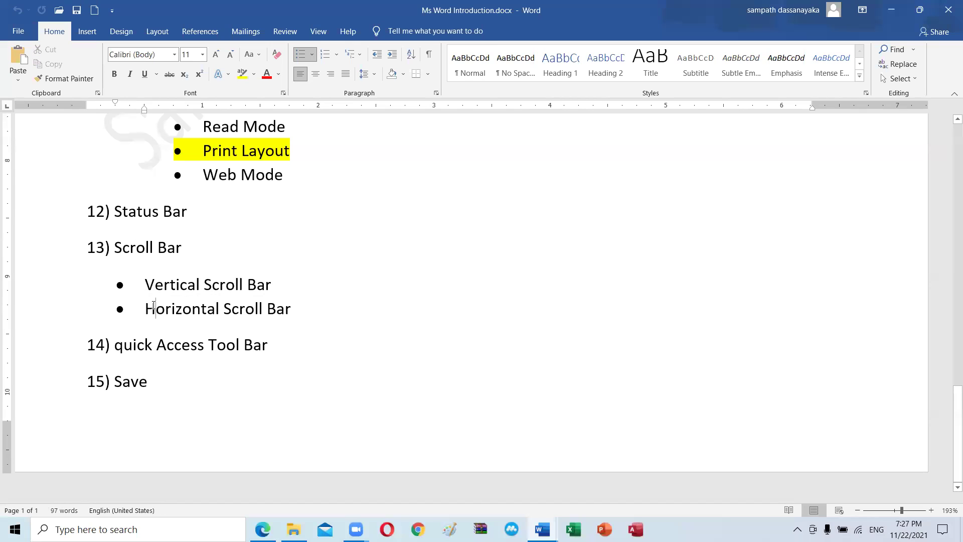
{"action": "left_click_drag", "start_coordinate": [155, 308], "coordinate": [266, 308]}
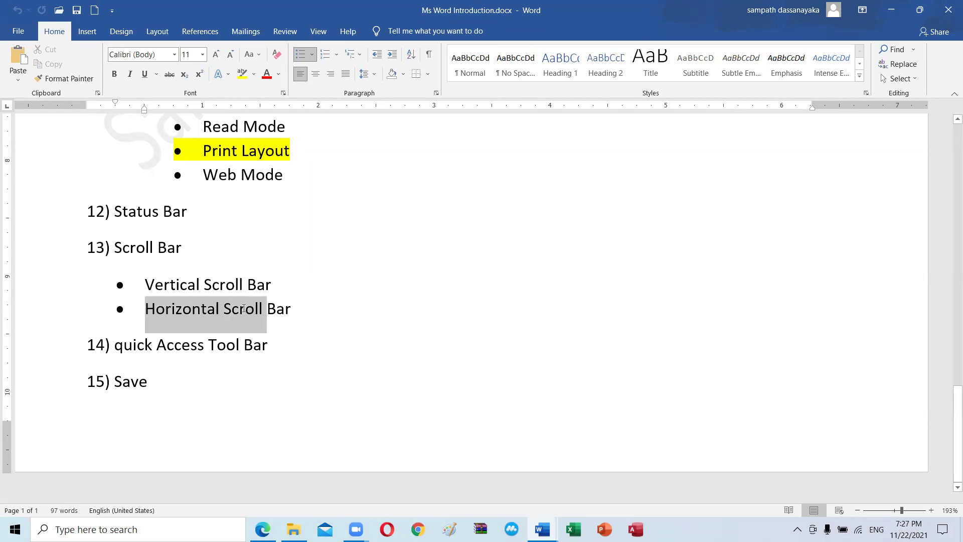
{"action": "left_click", "coordinate": [318, 389]}
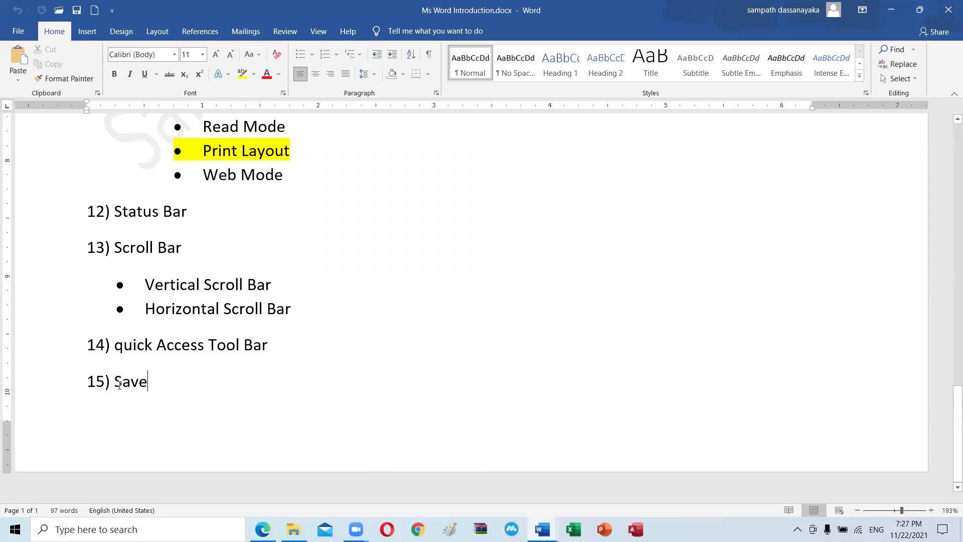
{"action": "left_click", "coordinate": [107, 372]}
{"action": "mouse_move", "coordinate": [542, 530]}
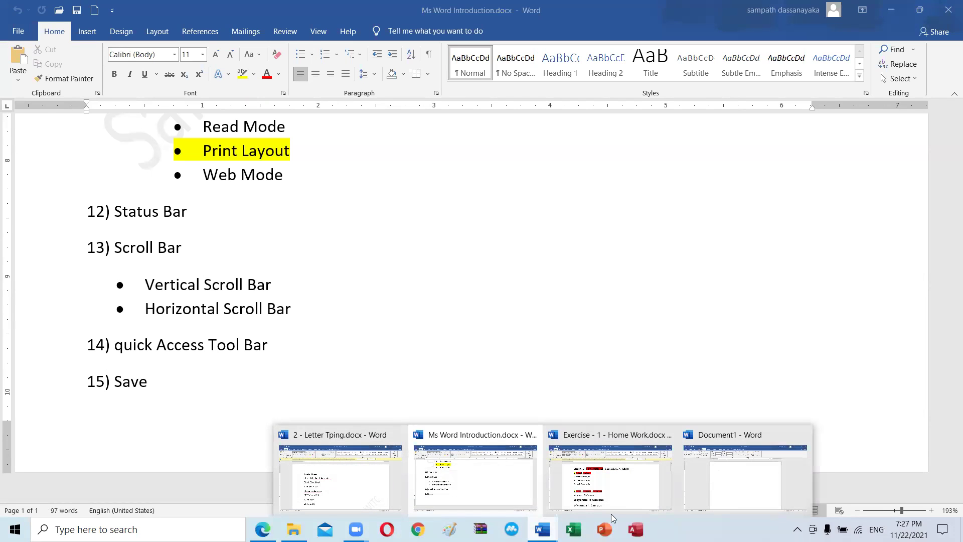
Step: In Document1, type the person's full name on a new line under 'Ctrl + N', fixing a typo
{"action": "left_click", "coordinate": [706, 496]}
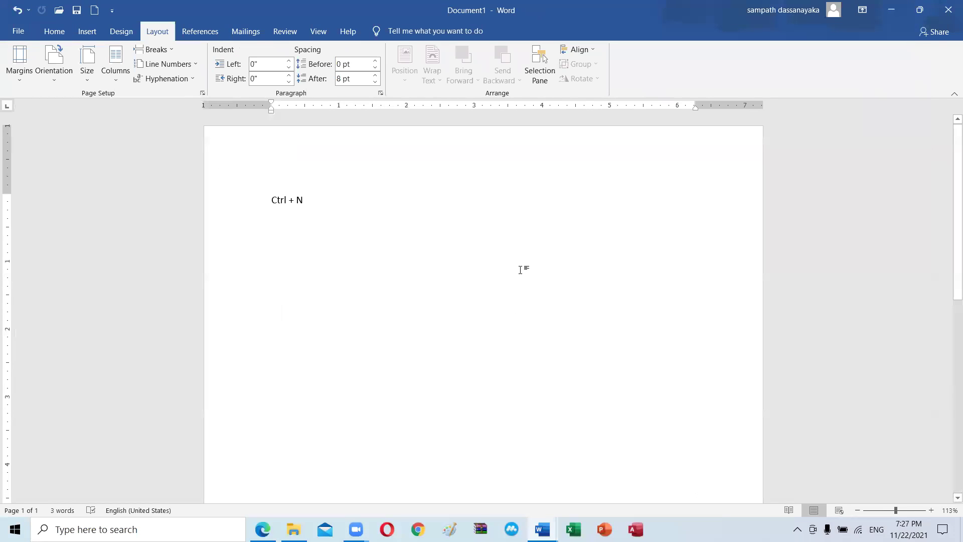
{"action": "key", "text": "Return"}
{"action": "type", "text": "Samapath"}
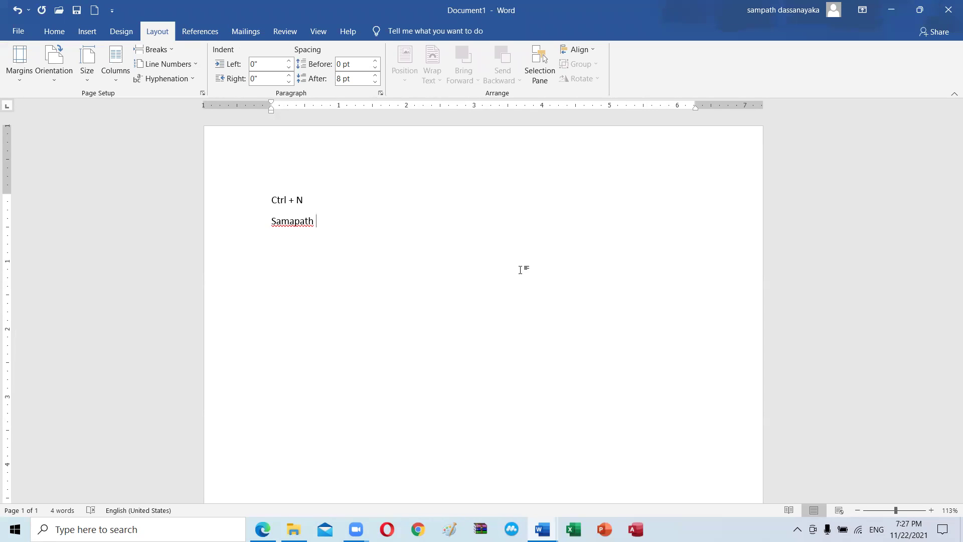
{"action": "key", "text": "BackSpace"}
{"action": "key", "text": "BackSpace"}
{"action": "key", "text": "BackSpace"}
{"action": "key", "text": "BackSpace"}
{"action": "key", "text": "BackSpace"}
{"action": "type", "text": "path Dassanayaka"}
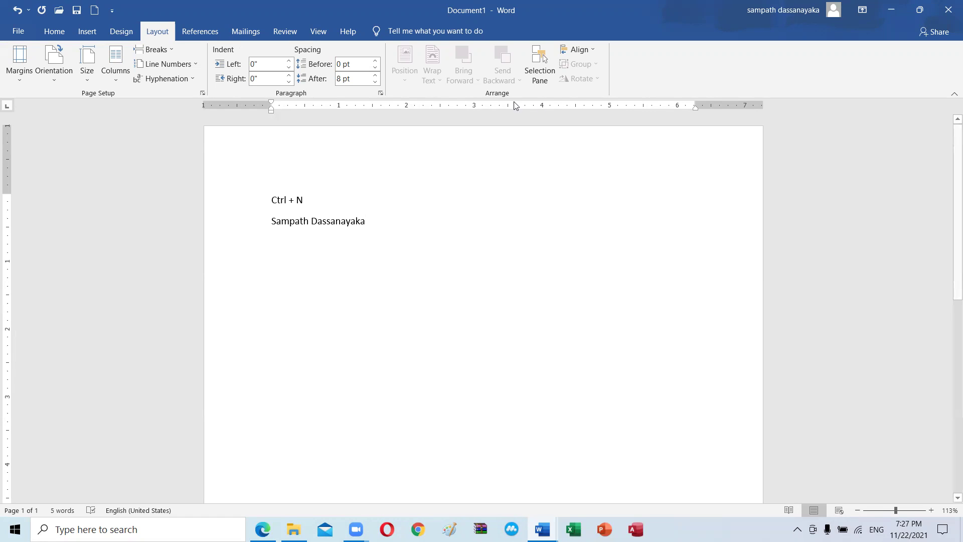
{"action": "left_click", "coordinate": [15, 31]}
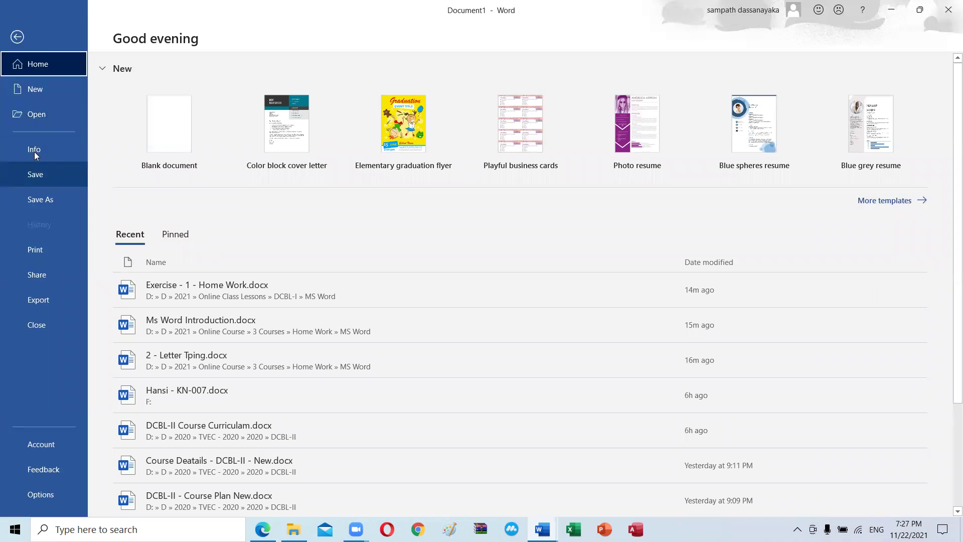
Step: Leave the File backstage and type 'Ctrl + S' on a new third line below the name
{"action": "left_click", "coordinate": [17, 36]}
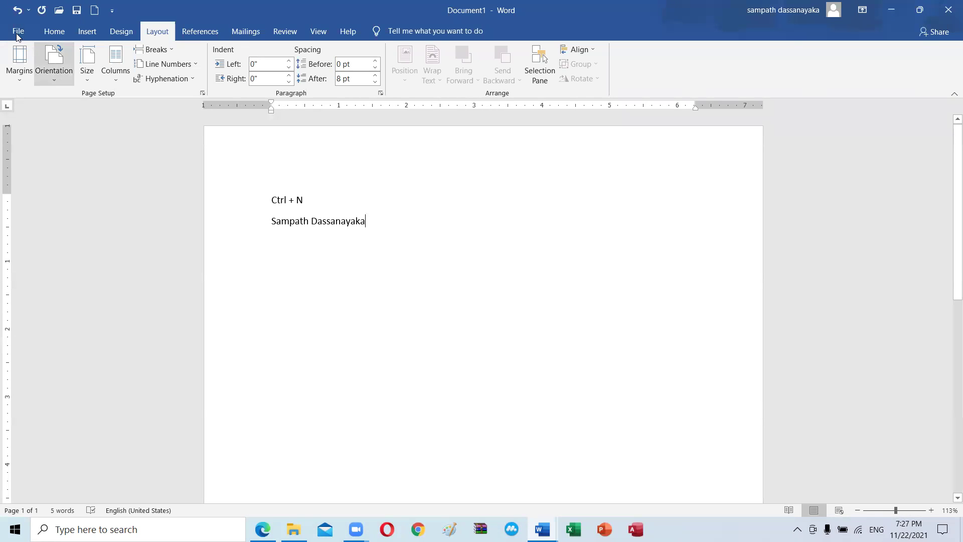
{"action": "left_click", "coordinate": [17, 33]}
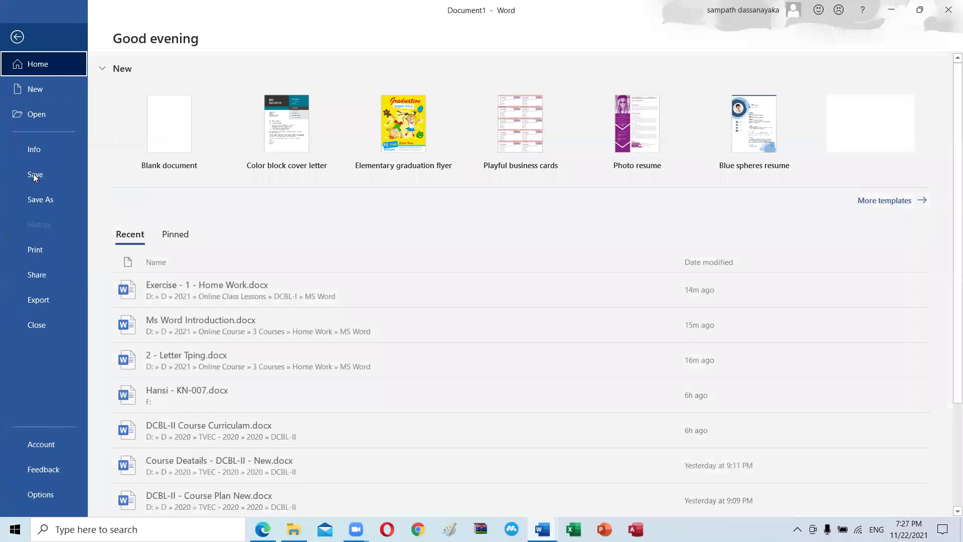
{"action": "left_click", "coordinate": [17, 32]}
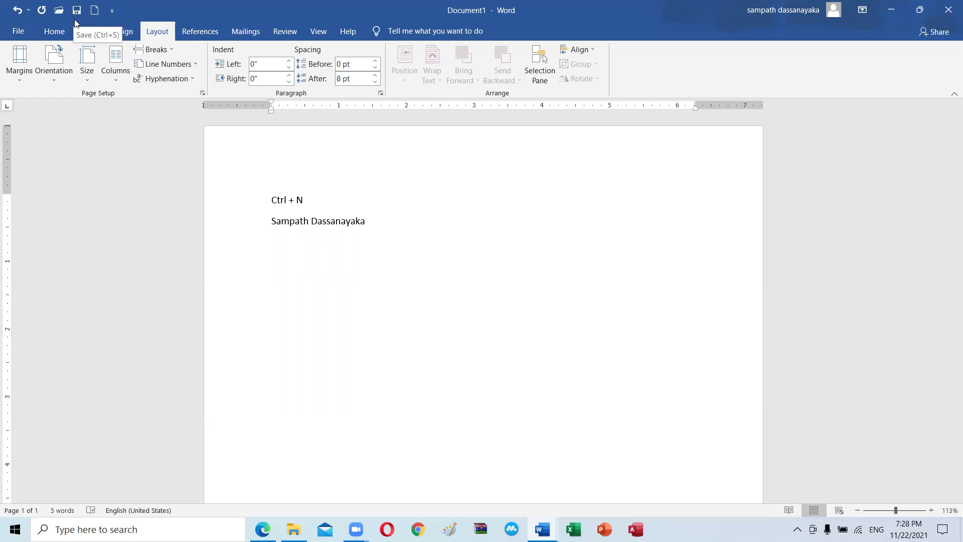
{"action": "key", "text": "Return"}
{"action": "type", "text": "Ct"}
{"action": "type", "text": "rl + "}
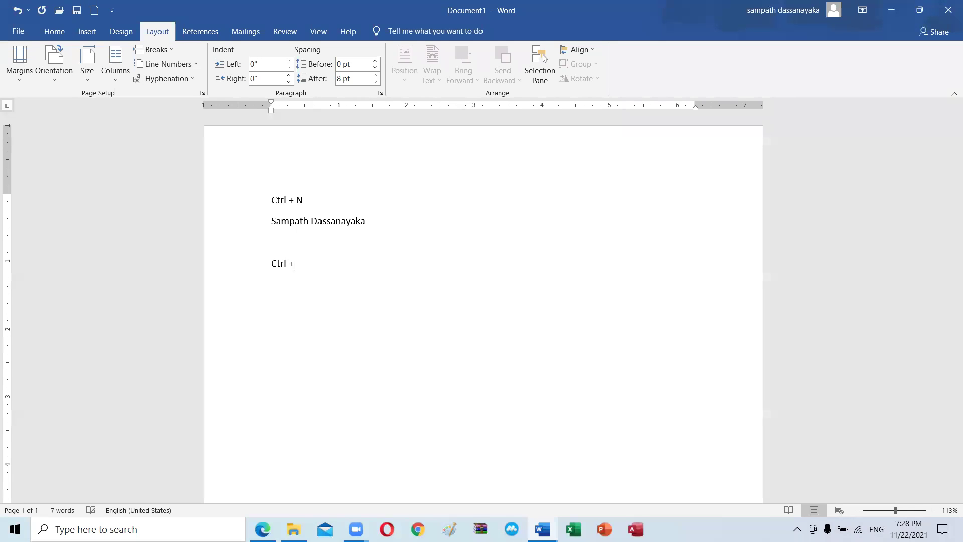
{"action": "type", "text": "S"}
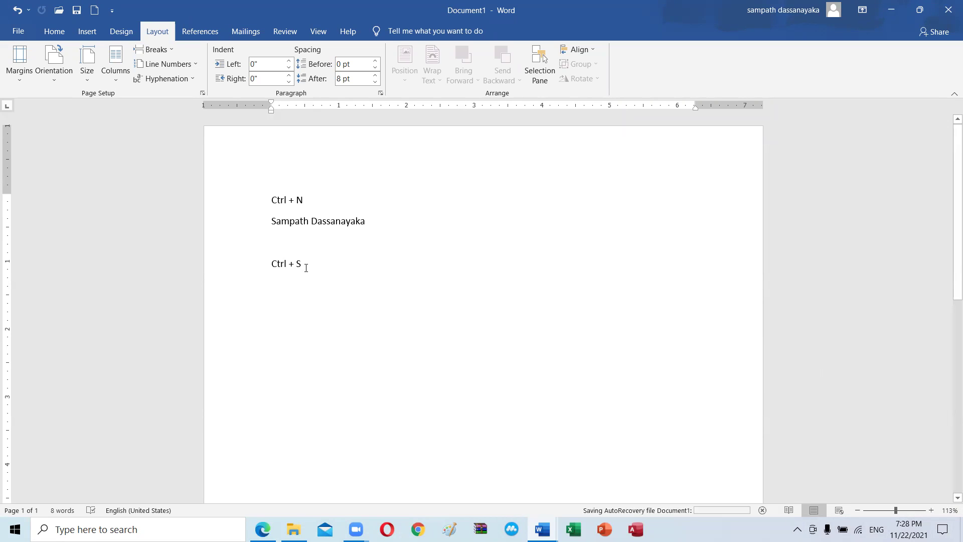
Step: Open the Save As dialog on the Documents folder via File, Save As and Browse
{"action": "left_click", "coordinate": [12, 35]}
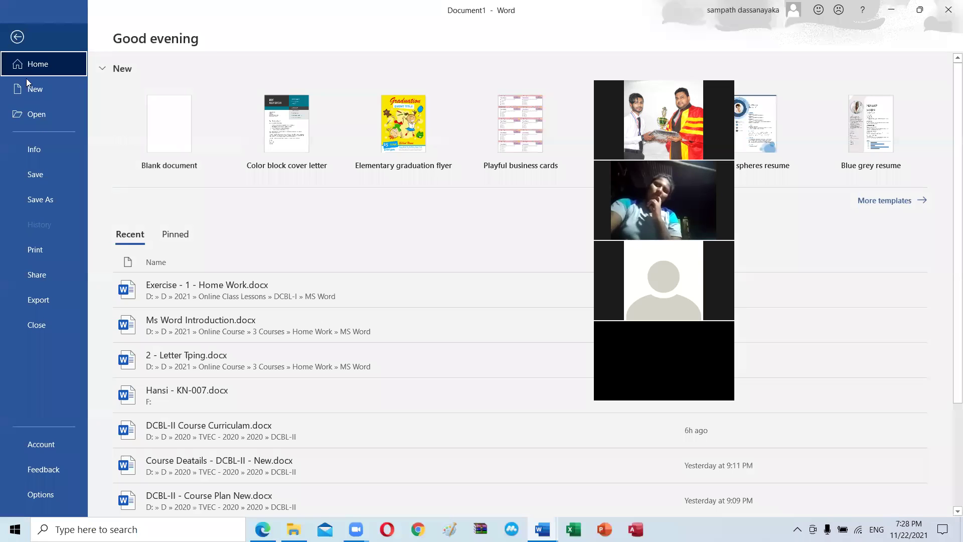
{"action": "left_click", "coordinate": [48, 180]}
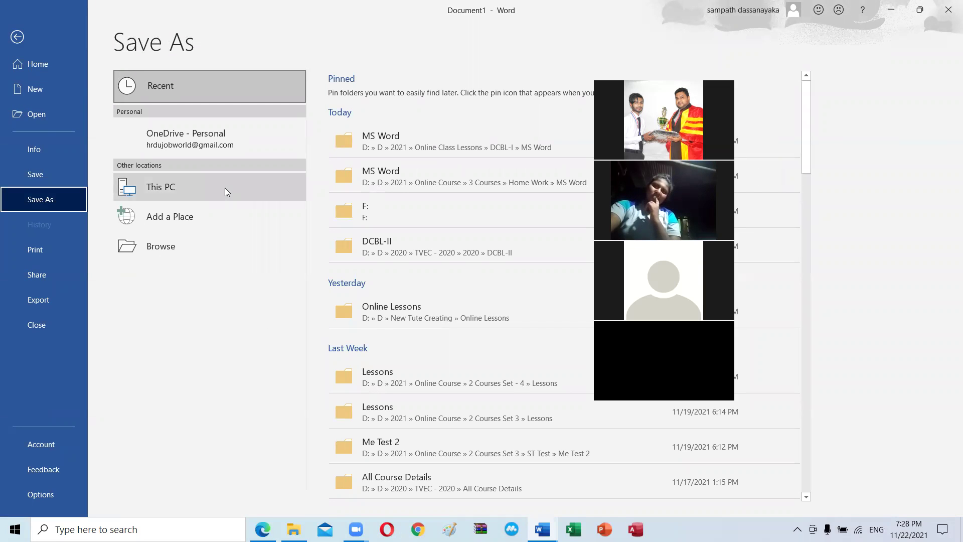
{"action": "left_click", "coordinate": [164, 245]}
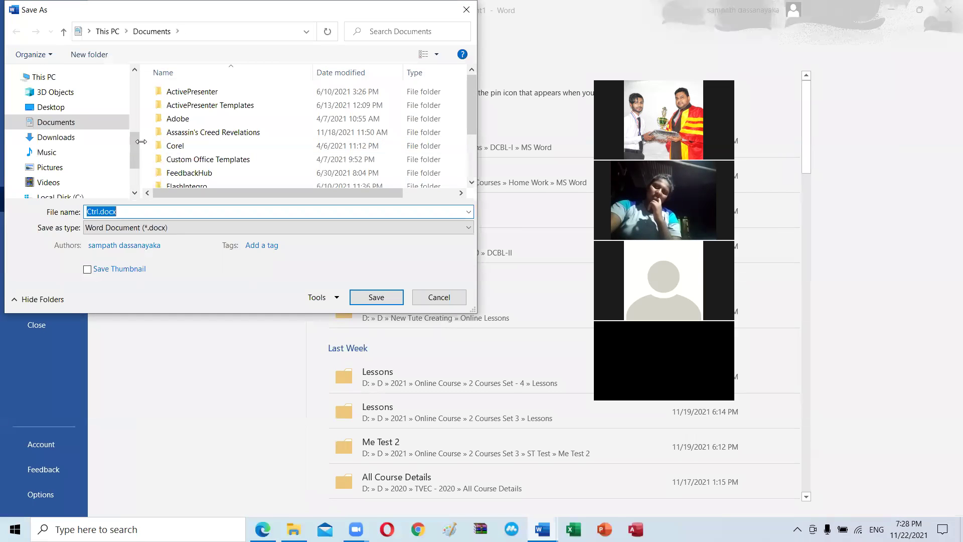
Step: Browse into the D folder on New Volume (D:) and open its 2021 folder
{"action": "left_click_drag", "start_coordinate": [136, 157], "coordinate": [136, 175]}
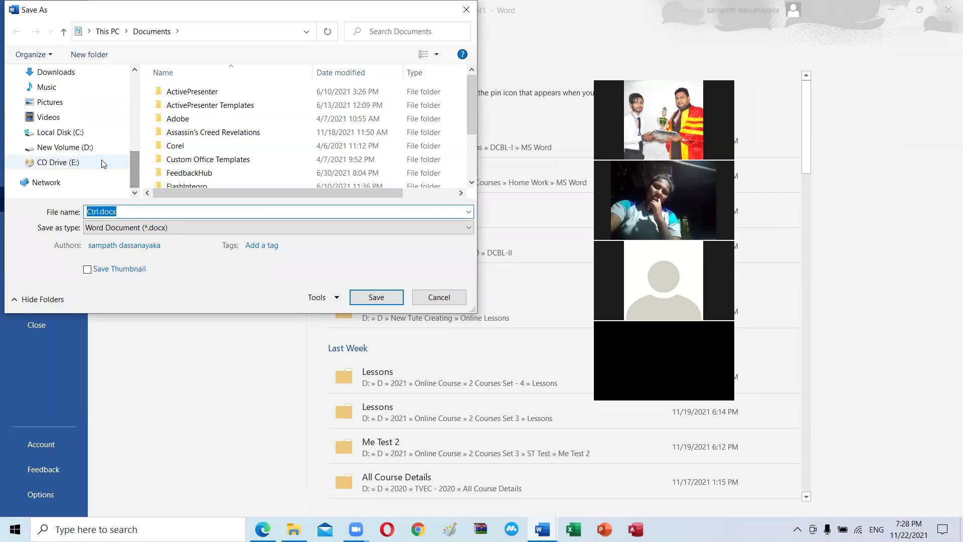
{"action": "left_click", "coordinate": [75, 148]}
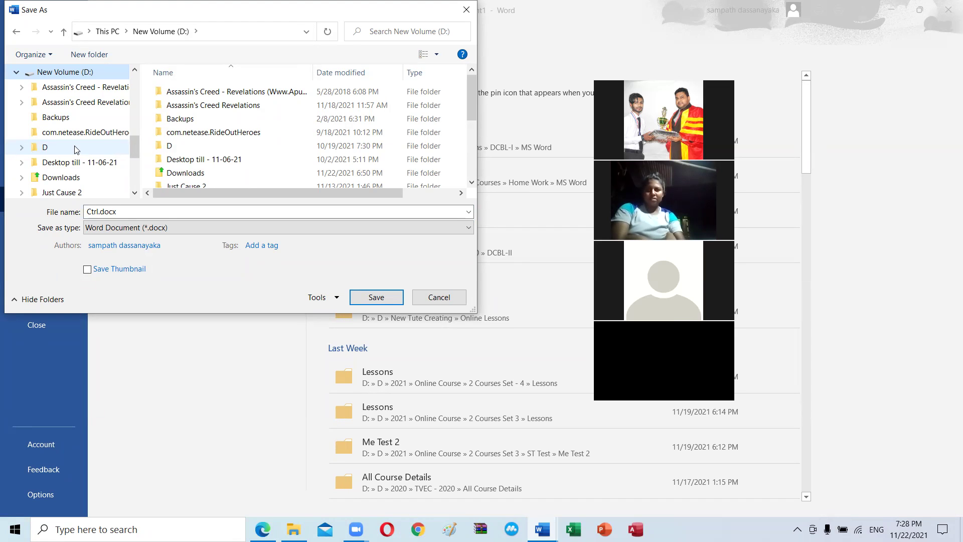
{"action": "left_click", "coordinate": [76, 149]}
{"action": "double_click", "coordinate": [170, 107]}
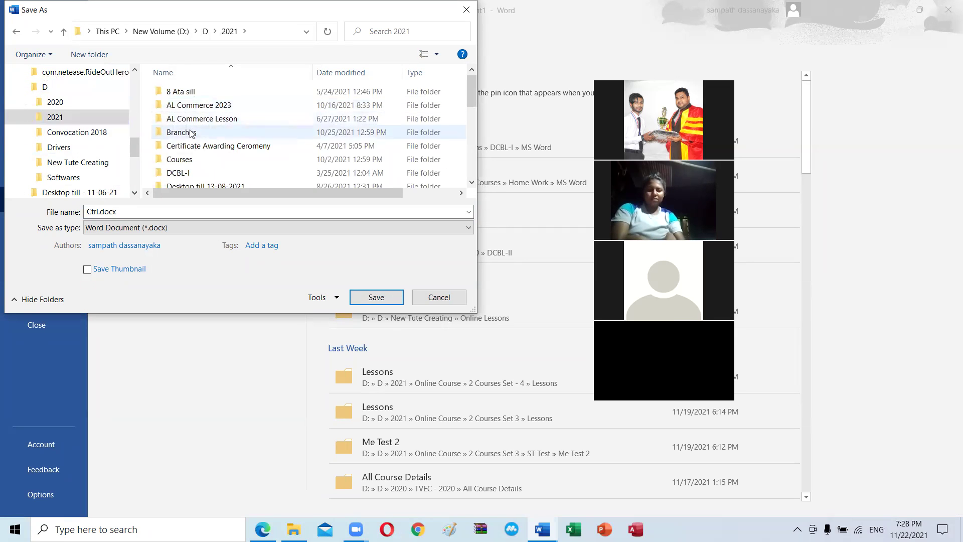
Step: Open Online Course, then 2 Courses Set - 4, then the Lessons folder
{"action": "scroll", "coordinate": [183, 132], "scroll_direction": "down", "scroll_amount": 2}
{"action": "scroll", "coordinate": [186, 132], "scroll_direction": "down", "scroll_amount": 2}
{"action": "scroll", "coordinate": [190, 132], "scroll_direction": "down", "scroll_amount": 1}
{"action": "scroll", "coordinate": [191, 131], "scroll_direction": "down", "scroll_amount": 1}
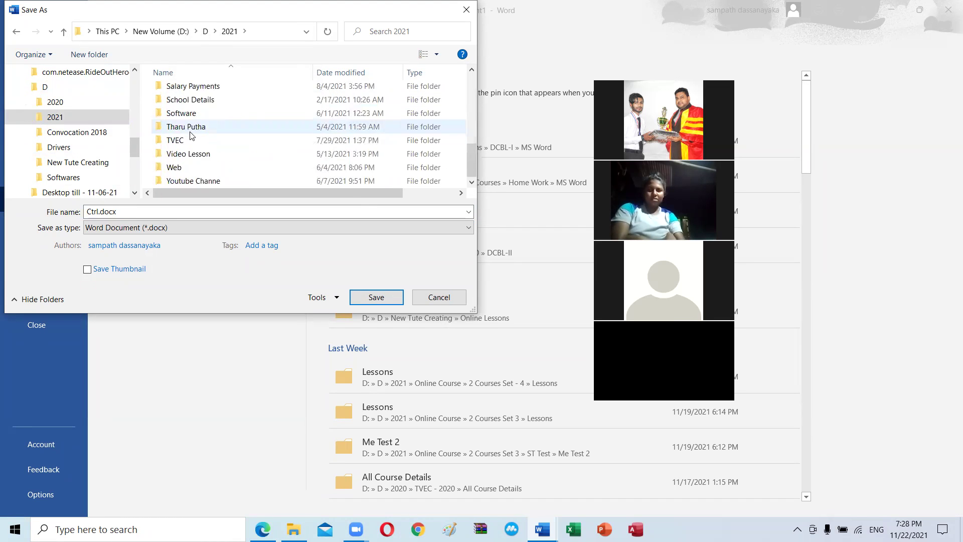
{"action": "scroll", "coordinate": [206, 97], "scroll_direction": "up", "scroll_amount": 1}
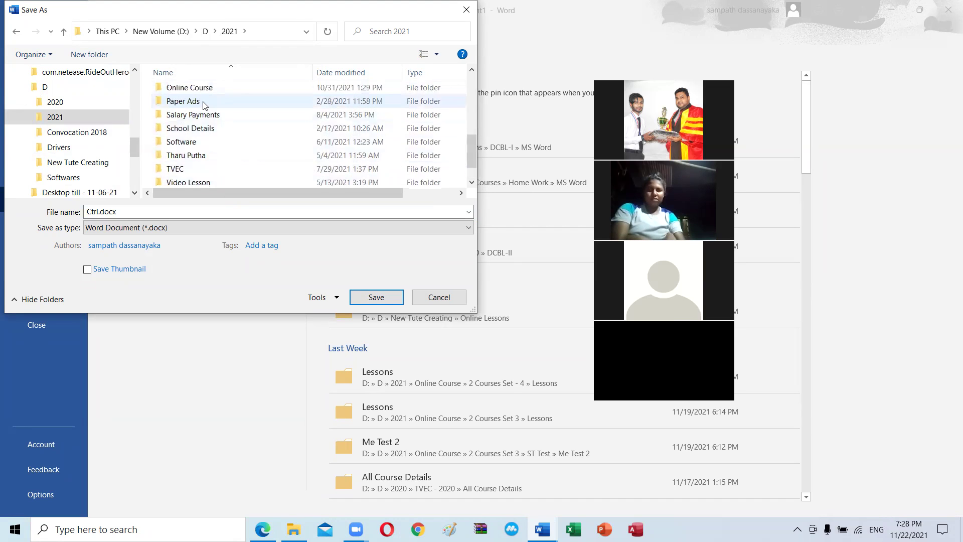
{"action": "scroll", "coordinate": [220, 151], "scroll_direction": "up", "scroll_amount": 1}
{"action": "double_click", "coordinate": [214, 130]}
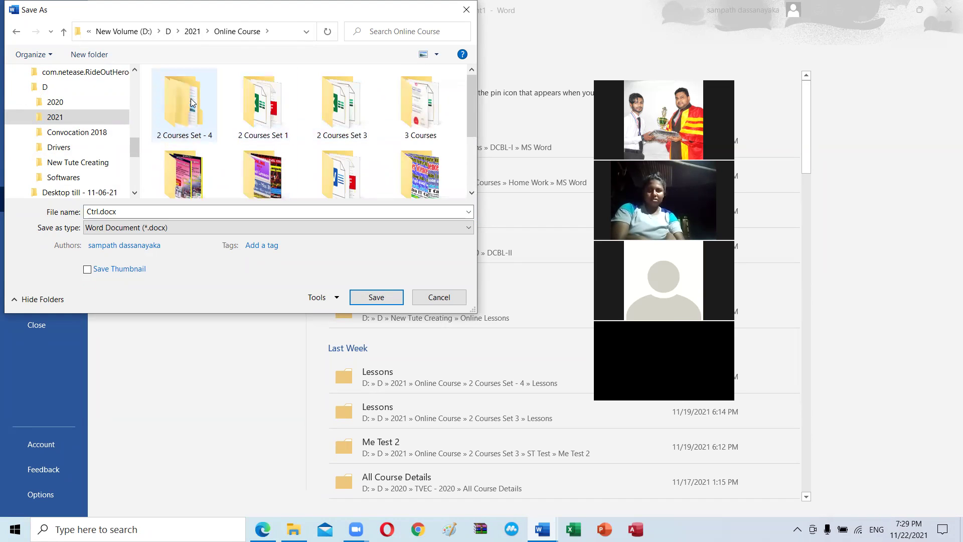
{"action": "double_click", "coordinate": [175, 109]}
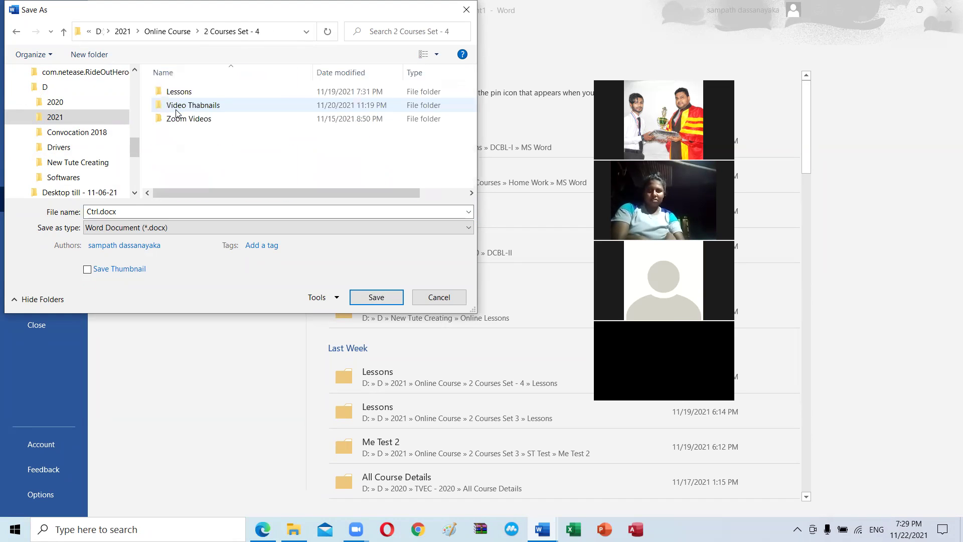
{"action": "double_click", "coordinate": [180, 91]}
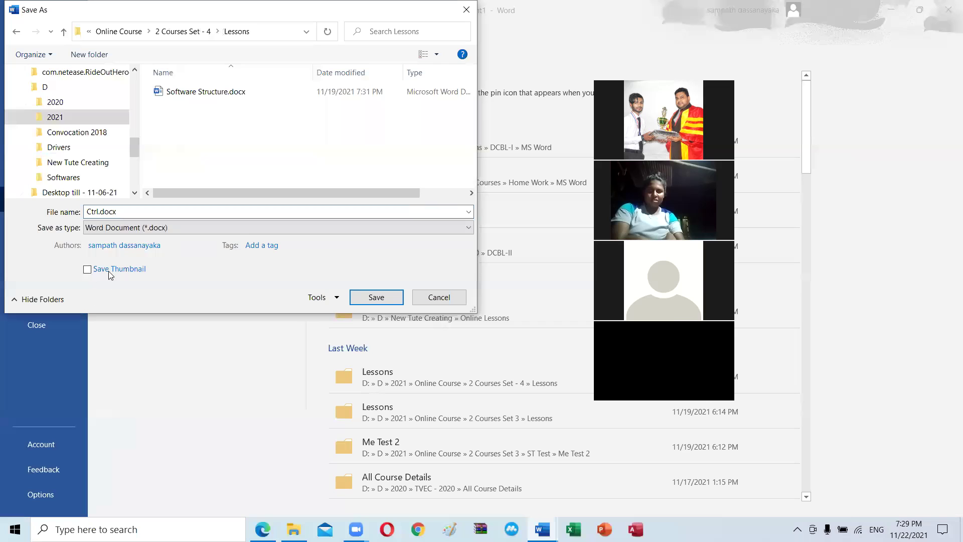
Step: Replace the file name 'Ctrl' with 'How to Save' and save to Lessons
{"action": "left_click", "coordinate": [119, 211]}
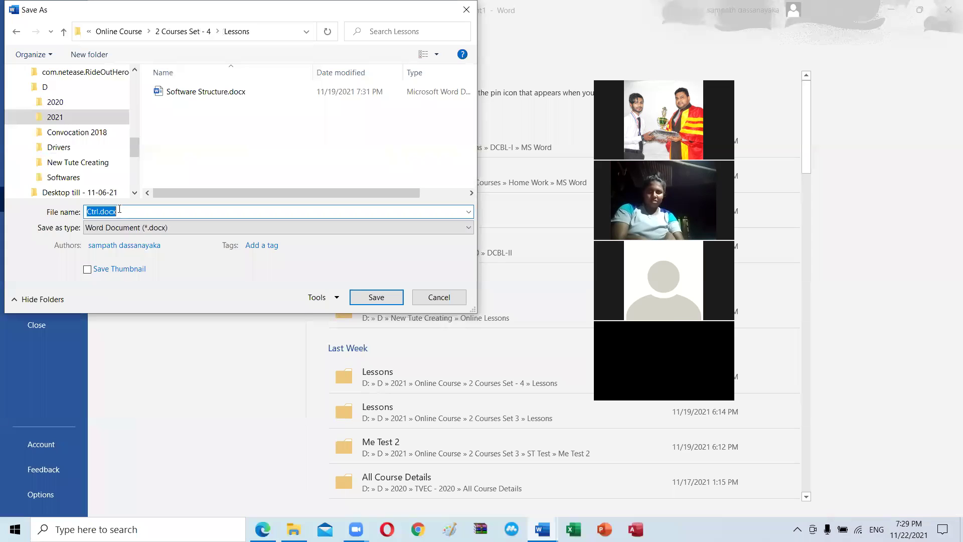
{"action": "type", "text": "Haow"}
{"action": "key", "text": "BackSpace"}
{"action": "key", "text": "BackSpace"}
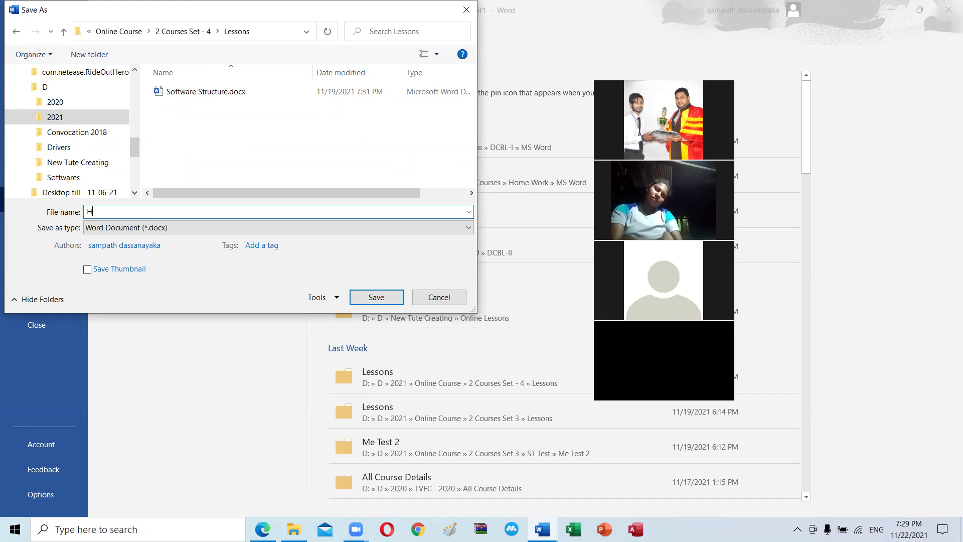
{"action": "type", "text": "ow"}
{"action": "key", "text": "BackSpace"}
{"action": "type", "text": "w to"}
{"action": "type", "text": " Save"}
{"action": "left_click", "coordinate": [384, 300]}
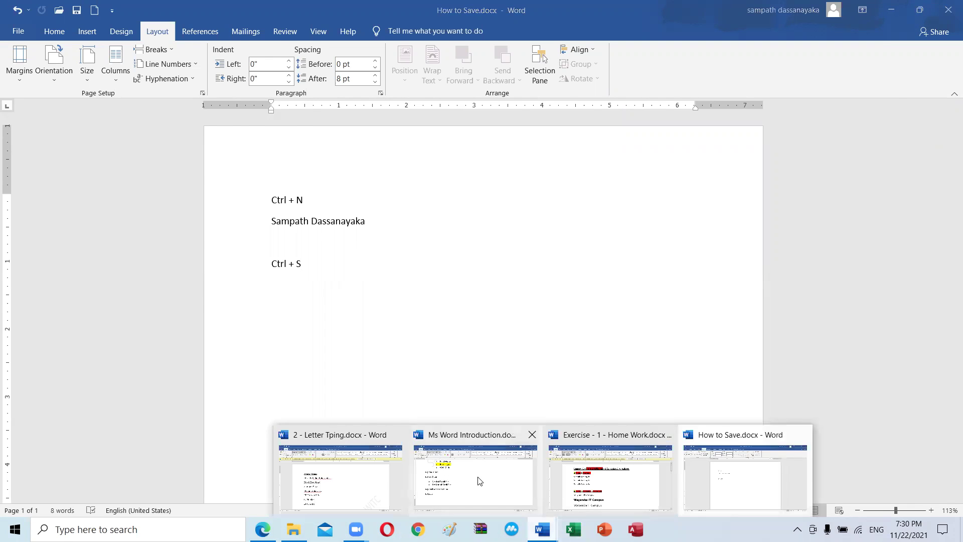
{"action": "mouse_move", "coordinate": [540, 529]}
{"action": "left_click", "coordinate": [480, 479]}
{"action": "scroll", "coordinate": [230, 381], "scroll_direction": "up", "scroll_amount": 3}
{"action": "scroll", "coordinate": [231, 380], "scroll_direction": "up", "scroll_amount": 5}
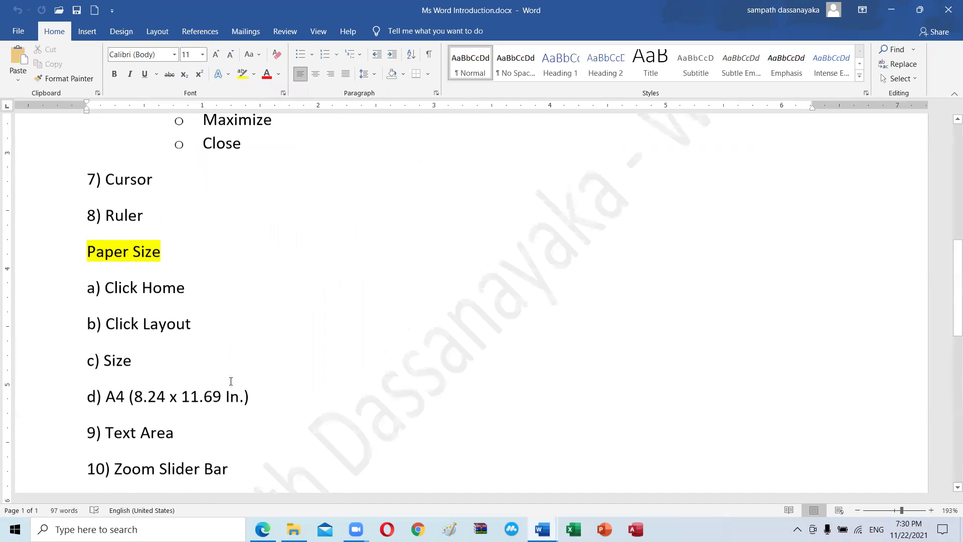
{"action": "scroll", "coordinate": [230, 379], "scroll_direction": "up", "scroll_amount": 5}
{"action": "scroll", "coordinate": [253, 338], "scroll_direction": "down", "scroll_amount": 3}
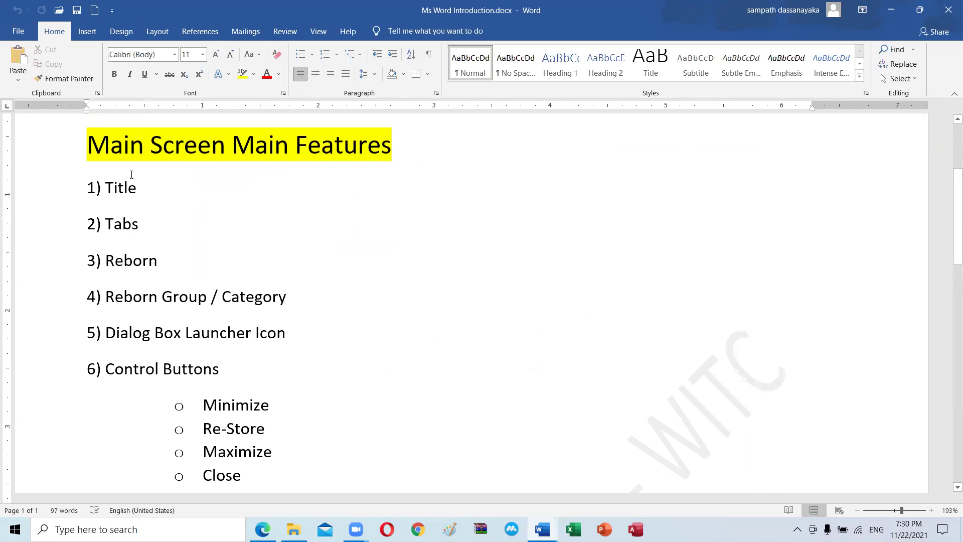
{"action": "triple_click", "coordinate": [331, 147]}
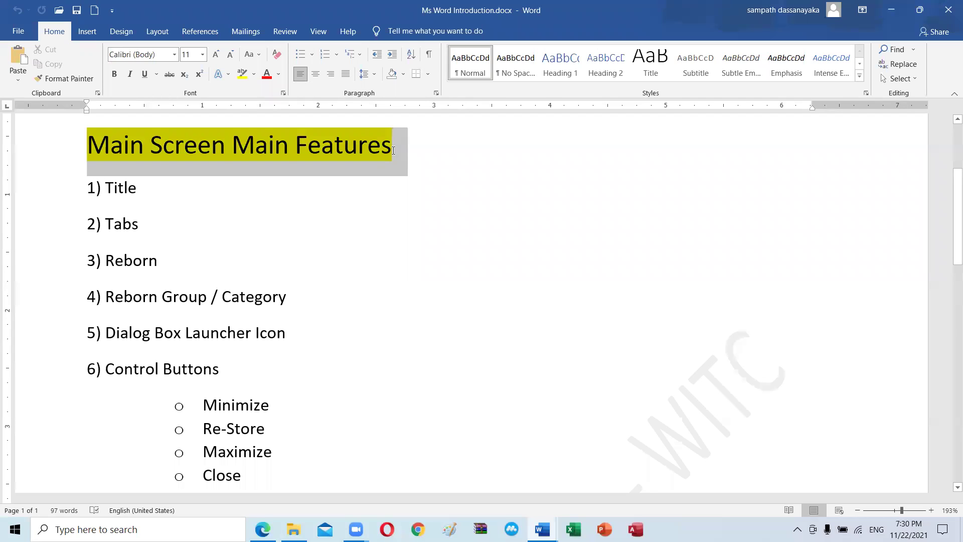
{"action": "left_click", "coordinate": [119, 188]}
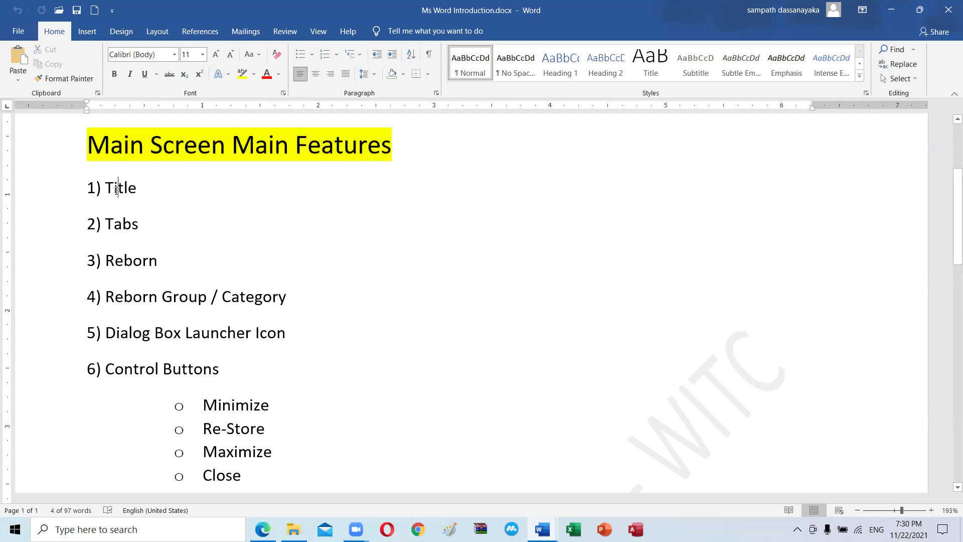
{"action": "scroll", "coordinate": [131, 258], "scroll_direction": "down", "scroll_amount": 1}
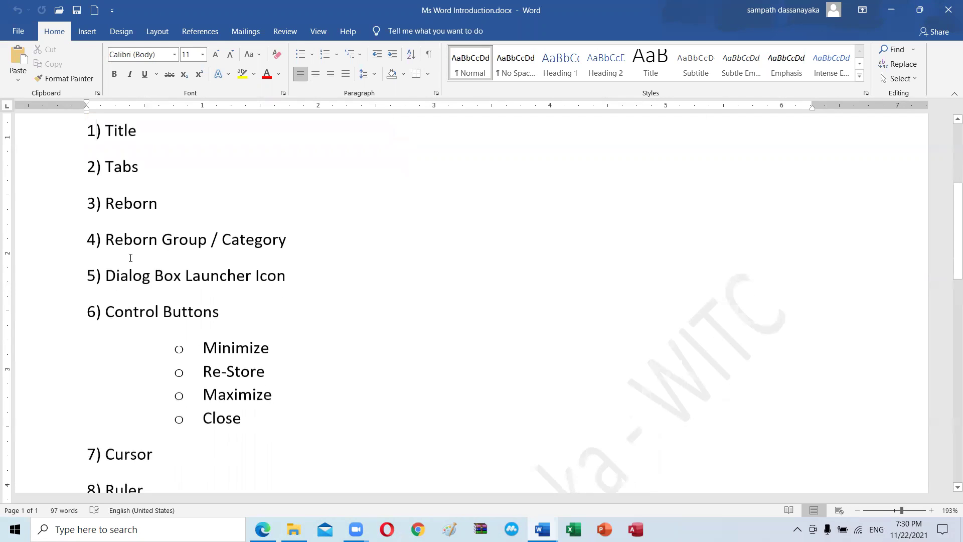
{"action": "scroll", "coordinate": [131, 258], "scroll_direction": "down", "scroll_amount": 2}
{"action": "scroll", "coordinate": [130, 258], "scroll_direction": "down", "scroll_amount": 2}
{"action": "scroll", "coordinate": [131, 258], "scroll_direction": "down", "scroll_amount": 2}
{"action": "scroll", "coordinate": [131, 258], "scroll_direction": "down", "scroll_amount": 1}
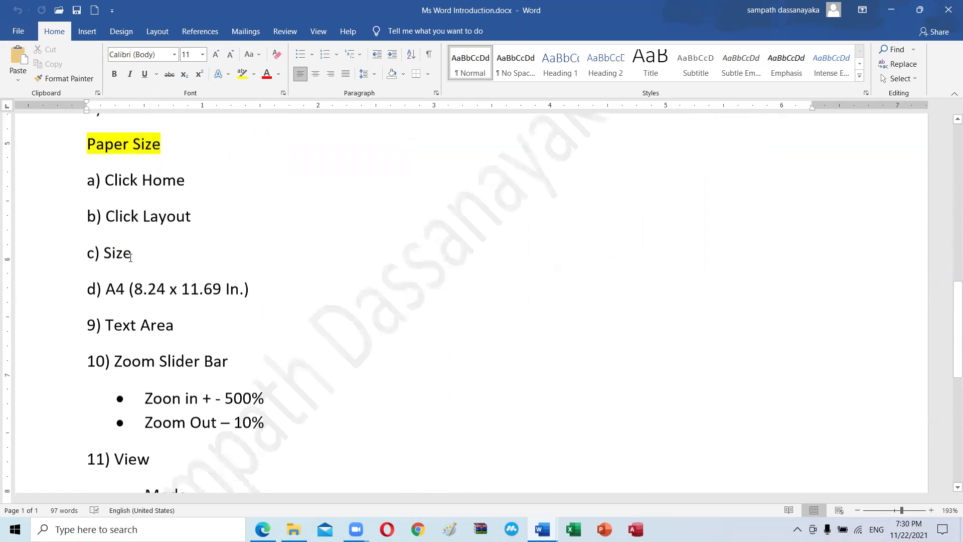
{"action": "scroll", "coordinate": [130, 257], "scroll_direction": "down", "scroll_amount": 5}
{"action": "scroll", "coordinate": [130, 257], "scroll_direction": "down", "scroll_amount": 1}
{"action": "scroll", "coordinate": [130, 257], "scroll_direction": "down", "scroll_amount": 2}
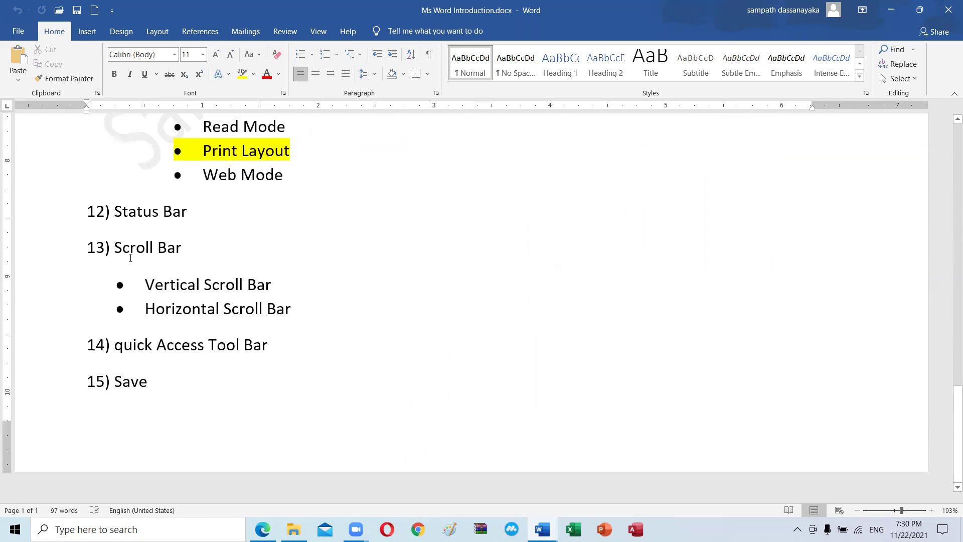
{"action": "scroll", "coordinate": [131, 258], "scroll_direction": "up", "scroll_amount": 1}
{"action": "scroll", "coordinate": [130, 258], "scroll_direction": "up", "scroll_amount": 4}
{"action": "scroll", "coordinate": [131, 257], "scroll_direction": "up", "scroll_amount": 5}
{"action": "scroll", "coordinate": [131, 257], "scroll_direction": "up", "scroll_amount": 4}
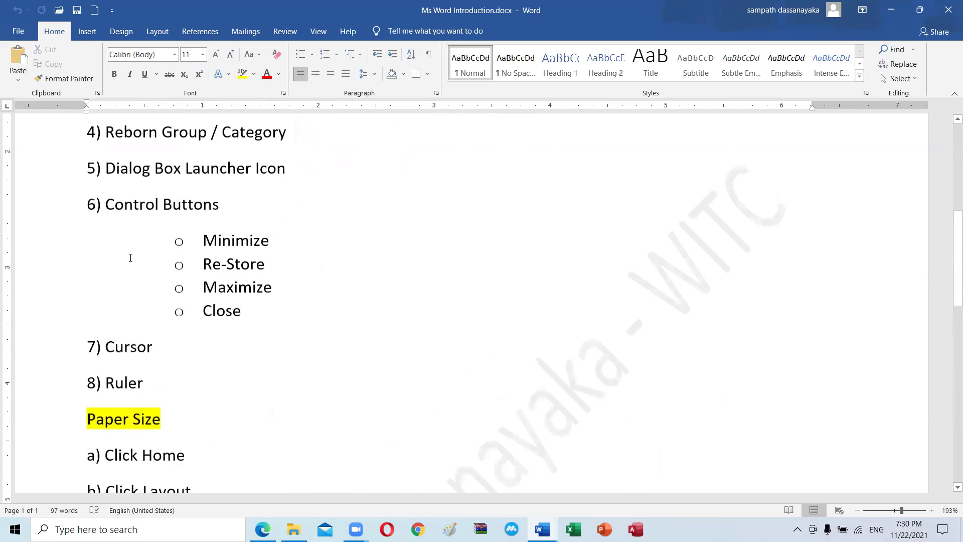
{"action": "scroll", "coordinate": [131, 257], "scroll_direction": "up", "scroll_amount": 3}
{"action": "scroll", "coordinate": [131, 258], "scroll_direction": "up", "scroll_amount": 3}
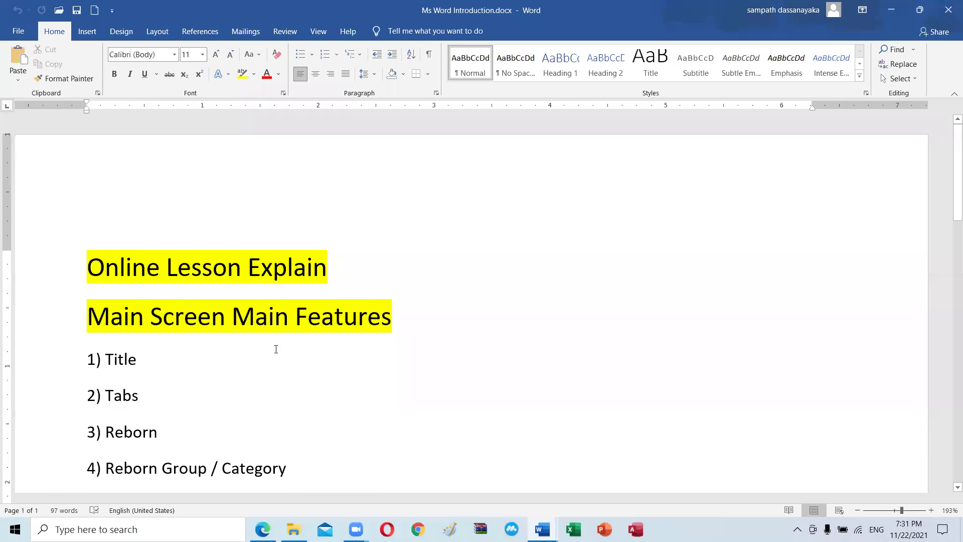
{"action": "scroll", "coordinate": [233, 333], "scroll_direction": "down", "scroll_amount": 2}
{"action": "scroll", "coordinate": [232, 333], "scroll_direction": "down", "scroll_amount": 3}
{"action": "scroll", "coordinate": [233, 333], "scroll_direction": "down", "scroll_amount": 5}
{"action": "scroll", "coordinate": [232, 333], "scroll_direction": "down", "scroll_amount": 4}
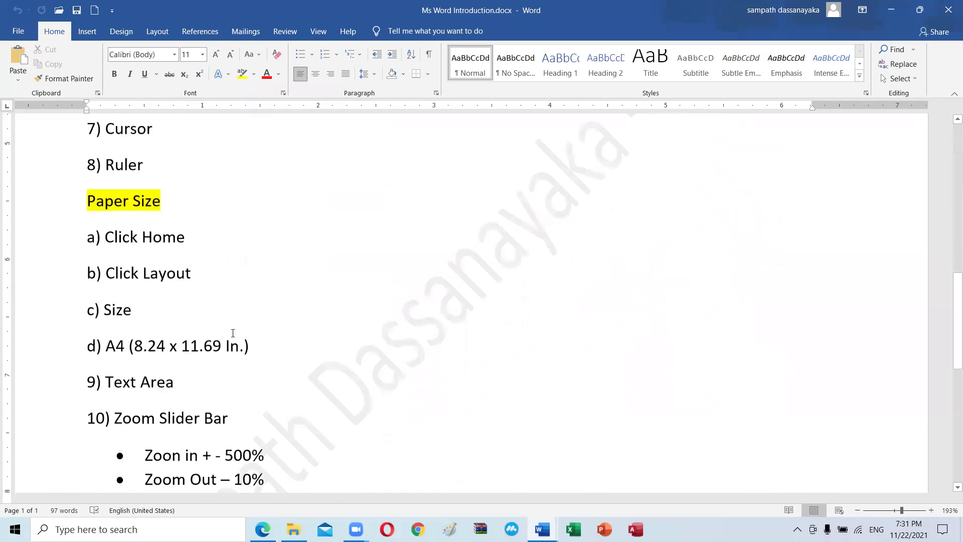
{"action": "scroll", "coordinate": [233, 333], "scroll_direction": "down", "scroll_amount": 4}
{"action": "scroll", "coordinate": [233, 333], "scroll_direction": "down", "scroll_amount": 2}
{"action": "scroll", "coordinate": [233, 332], "scroll_direction": "down", "scroll_amount": 1}
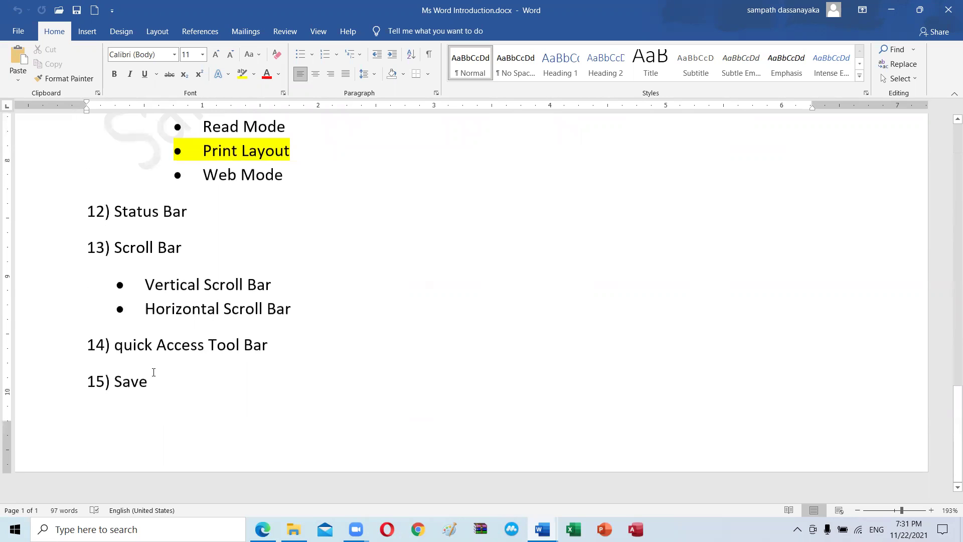
{"action": "scroll", "coordinate": [154, 384], "scroll_direction": "up", "scroll_amount": 2}
{"action": "scroll", "coordinate": [155, 382], "scroll_direction": "up", "scroll_amount": 3}
{"action": "scroll", "coordinate": [159, 377], "scroll_direction": "up", "scroll_amount": 8}
{"action": "scroll", "coordinate": [159, 373], "scroll_direction": "up", "scroll_amount": 4}
{"action": "scroll", "coordinate": [158, 372], "scroll_direction": "up", "scroll_amount": 5}
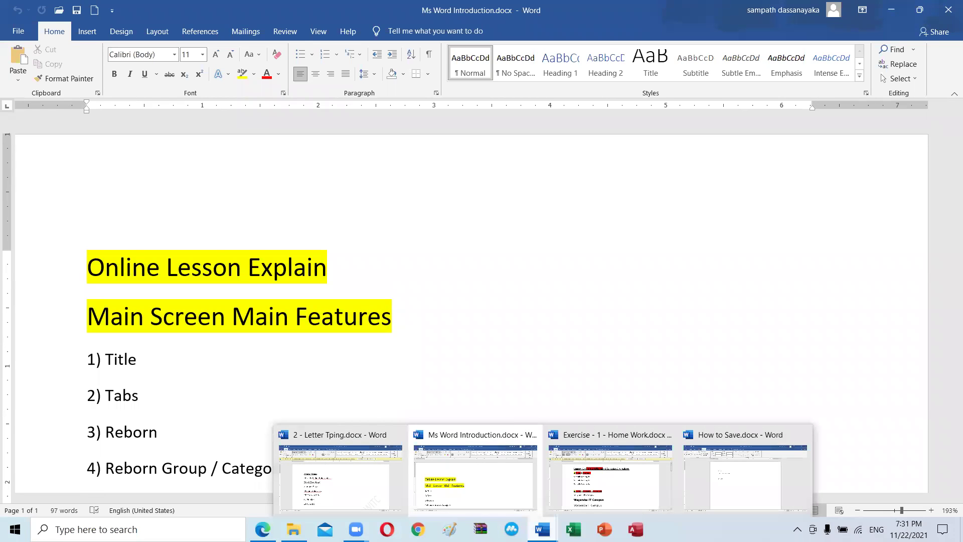
Step: Switch to Exercise - 1 - Home Work and dismiss the genuine Office and welcome-back notices
{"action": "left_click", "coordinate": [609, 472]}
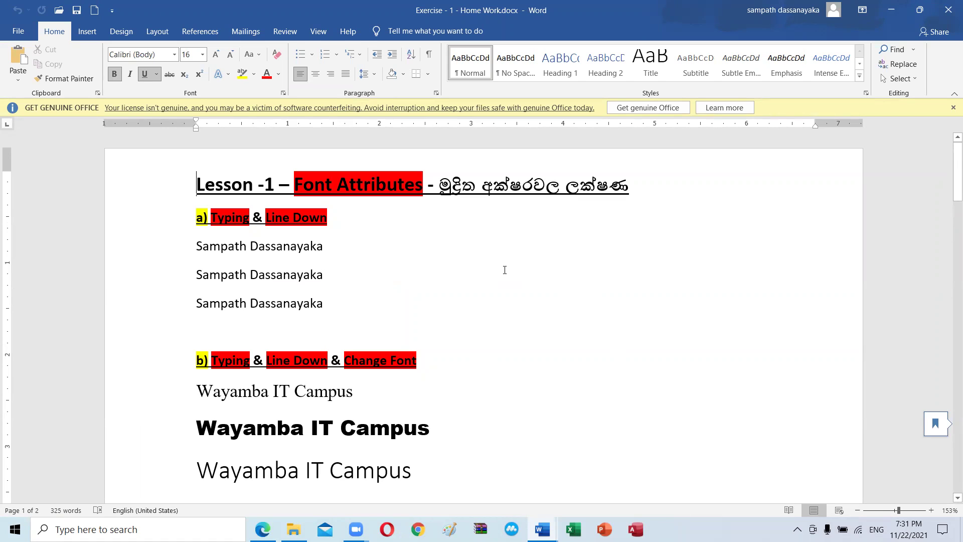
{"action": "left_click", "coordinate": [948, 107]}
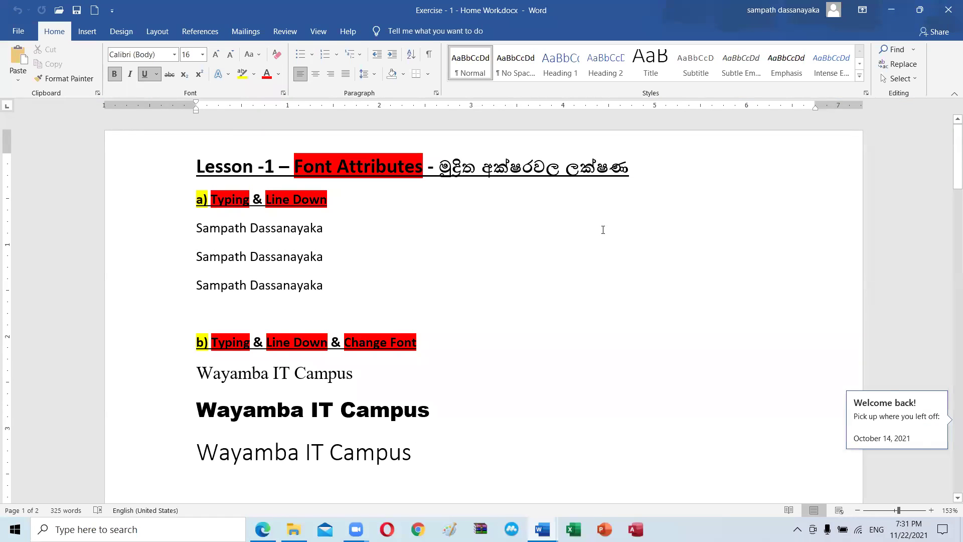
{"action": "left_click", "coordinate": [608, 257]}
Step: Scroll through the Font Attributes lesson and place the cursor after the second name line
{"action": "scroll", "coordinate": [608, 259], "scroll_direction": "down", "scroll_amount": 3}
{"action": "scroll", "coordinate": [607, 259], "scroll_direction": "up", "scroll_amount": 2}
{"action": "scroll", "coordinate": [606, 260], "scroll_direction": "up", "scroll_amount": 1}
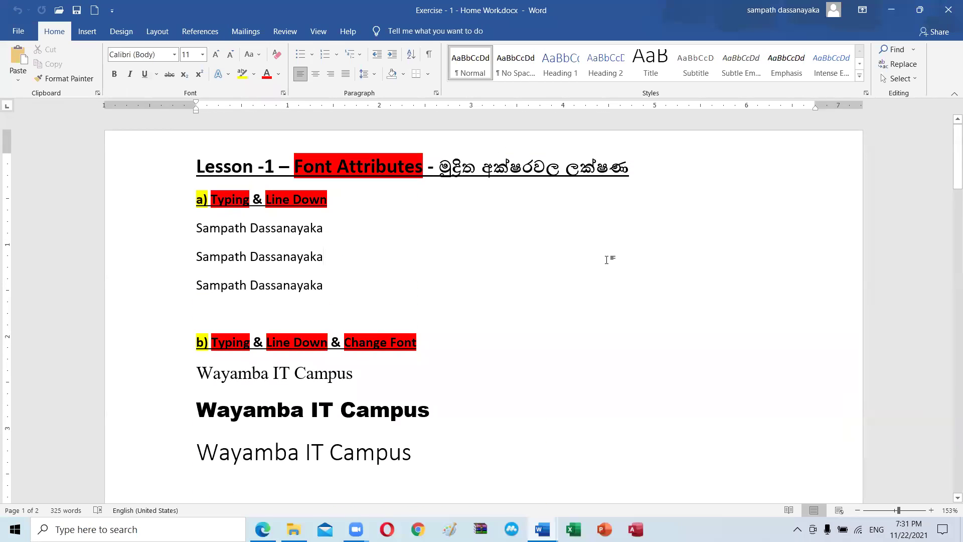
{"action": "scroll", "coordinate": [606, 260], "scroll_direction": "down", "scroll_amount": 3}
{"action": "scroll", "coordinate": [606, 259], "scroll_direction": "up", "scroll_amount": 2}
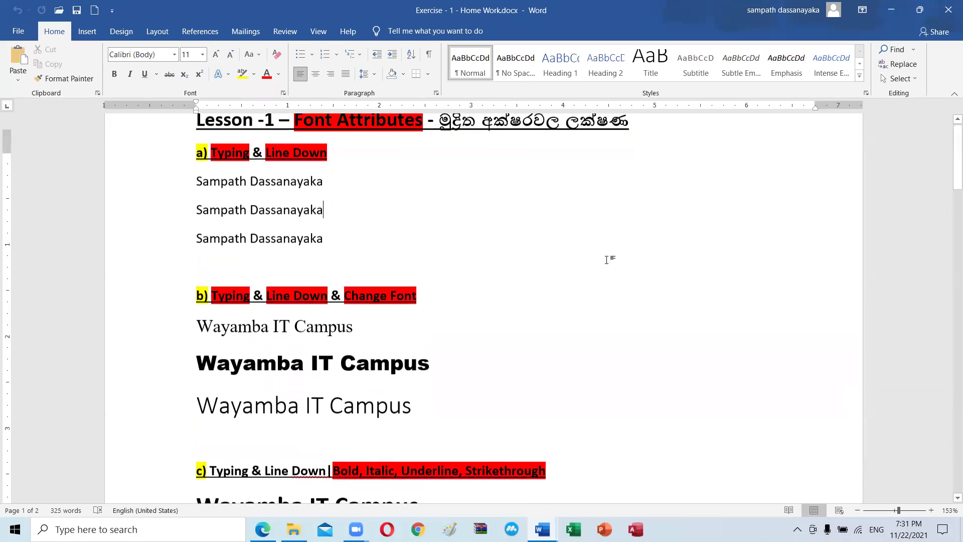
{"action": "scroll", "coordinate": [607, 259], "scroll_direction": "up", "scroll_amount": 1}
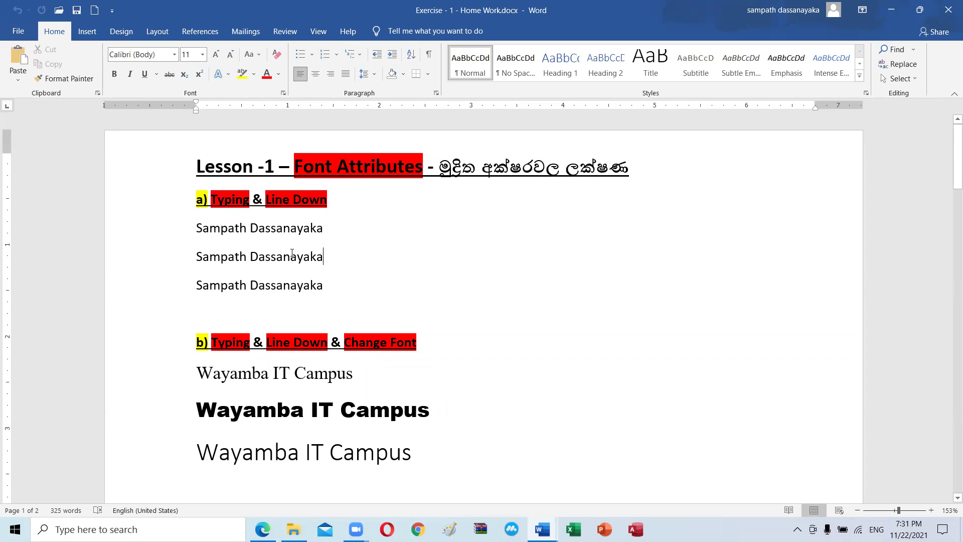
{"action": "scroll", "coordinate": [215, 228], "scroll_direction": "down", "scroll_amount": 1}
{"action": "scroll", "coordinate": [207, 228], "scroll_direction": "down", "scroll_amount": 3}
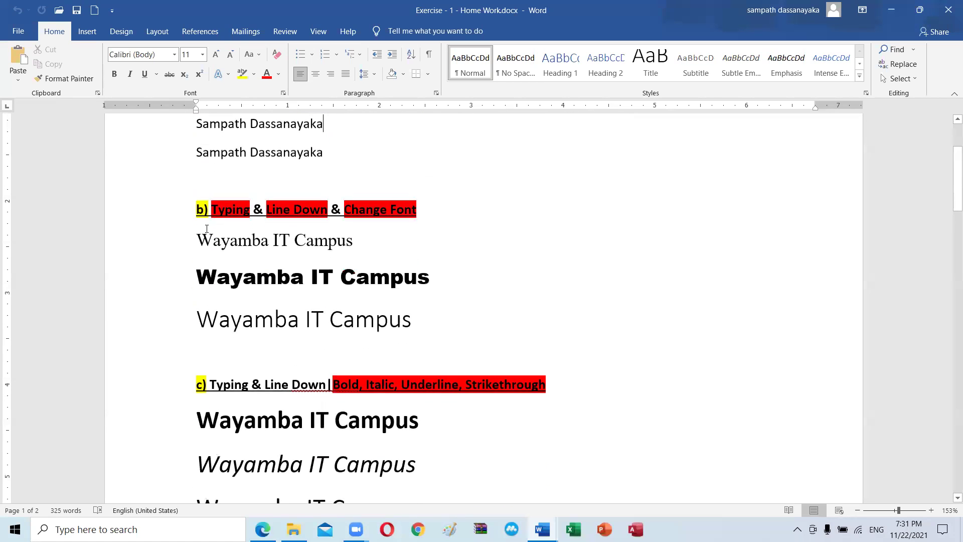
{"action": "scroll", "coordinate": [207, 229], "scroll_direction": "down", "scroll_amount": 2}
{"action": "scroll", "coordinate": [207, 229], "scroll_direction": "down", "scroll_amount": 2}
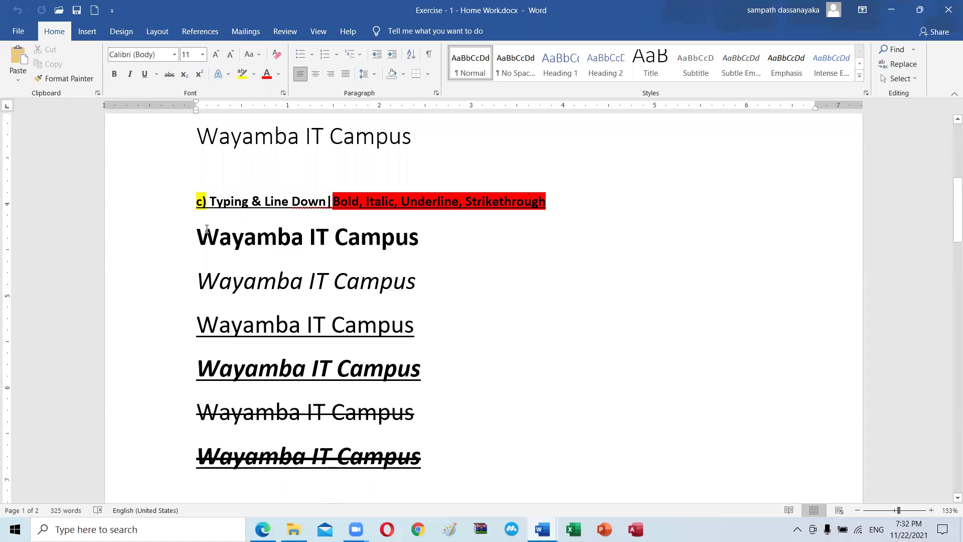
{"action": "scroll", "coordinate": [207, 229], "scroll_direction": "up", "scroll_amount": 1}
{"action": "scroll", "coordinate": [207, 229], "scroll_direction": "down", "scroll_amount": 3}
{"action": "scroll", "coordinate": [207, 229], "scroll_direction": "down", "scroll_amount": 4}
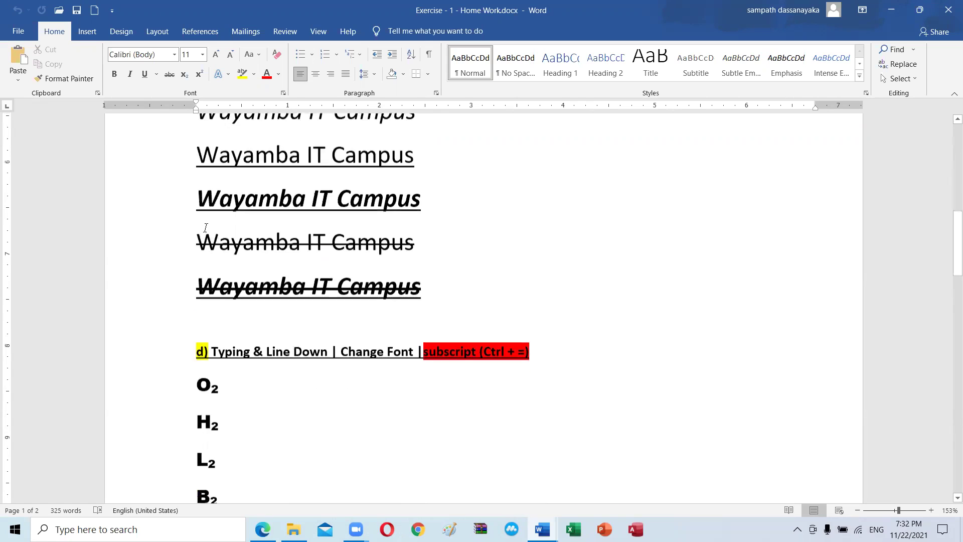
{"action": "scroll", "coordinate": [207, 229], "scroll_direction": "down", "scroll_amount": 5}
{"action": "scroll", "coordinate": [207, 228], "scroll_direction": "down", "scroll_amount": 3}
{"action": "scroll", "coordinate": [206, 229], "scroll_direction": "down", "scroll_amount": 4}
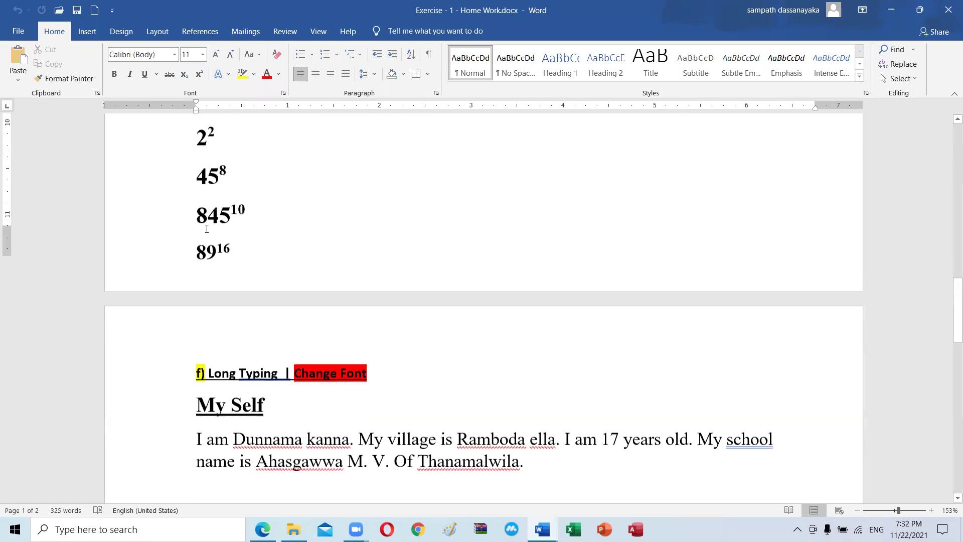
{"action": "scroll", "coordinate": [207, 228], "scroll_direction": "down", "scroll_amount": 3}
{"action": "scroll", "coordinate": [206, 229], "scroll_direction": "down", "scroll_amount": 8}
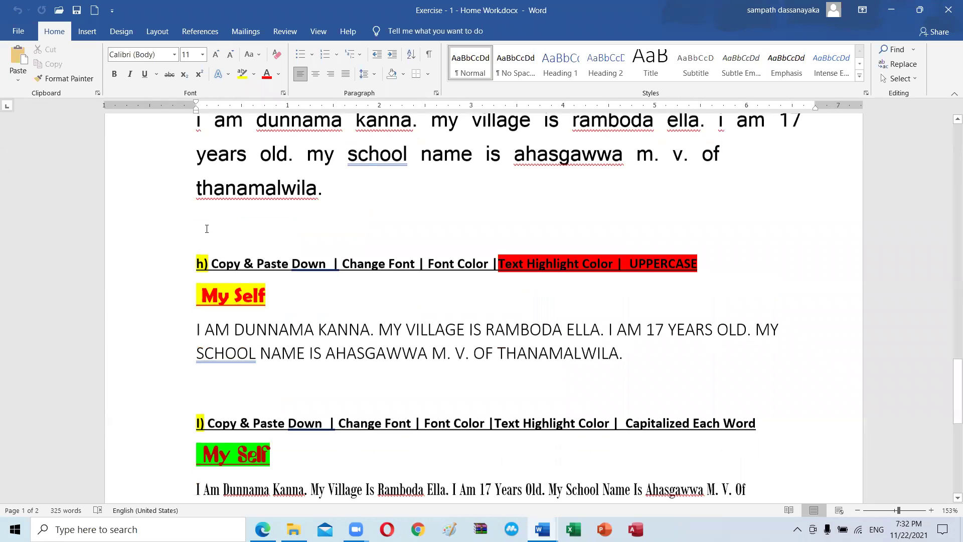
{"action": "scroll", "coordinate": [207, 228], "scroll_direction": "down", "scroll_amount": 6}
{"action": "scroll", "coordinate": [207, 229], "scroll_direction": "up", "scroll_amount": 8}
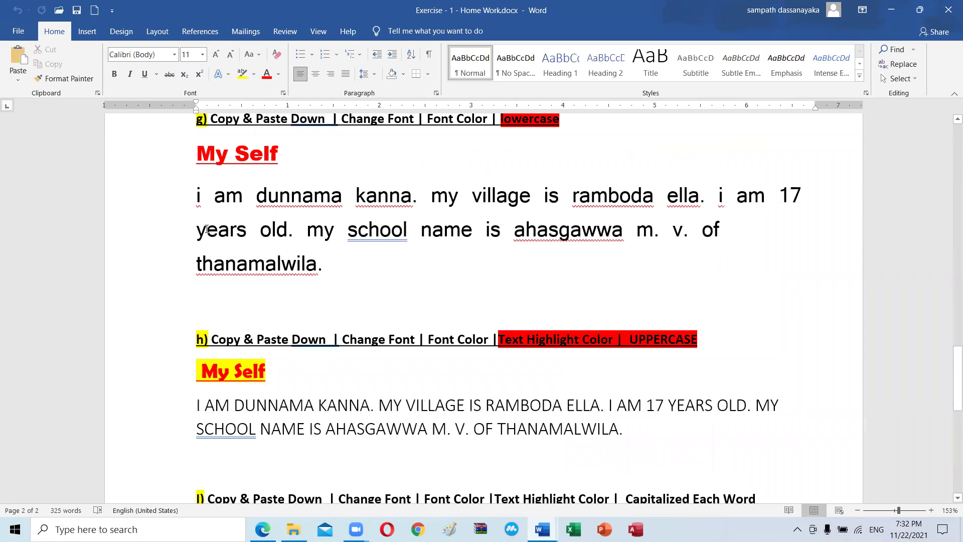
{"action": "scroll", "coordinate": [207, 228], "scroll_direction": "up", "scroll_amount": 15}
{"action": "scroll", "coordinate": [207, 229], "scroll_direction": "up", "scroll_amount": 8}
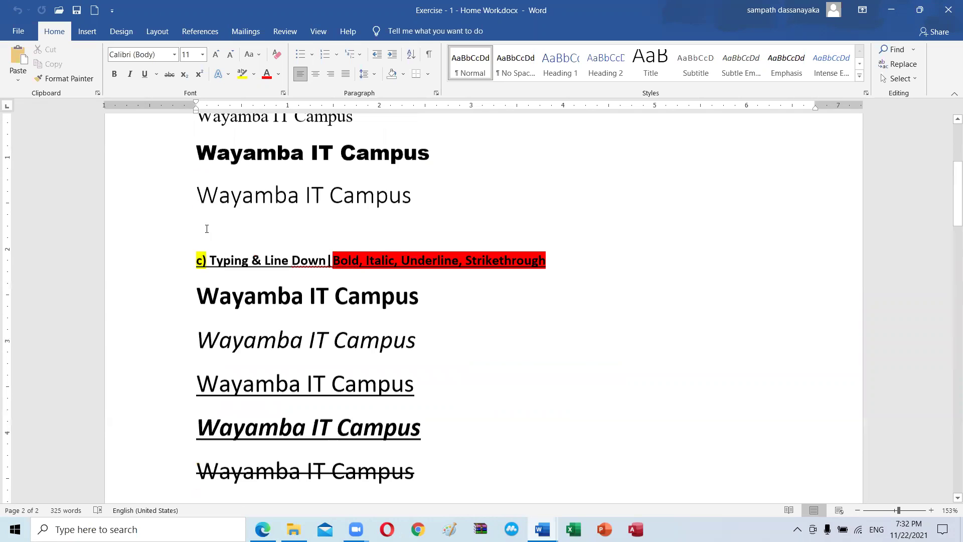
{"action": "scroll", "coordinate": [206, 228], "scroll_direction": "up", "scroll_amount": 7}
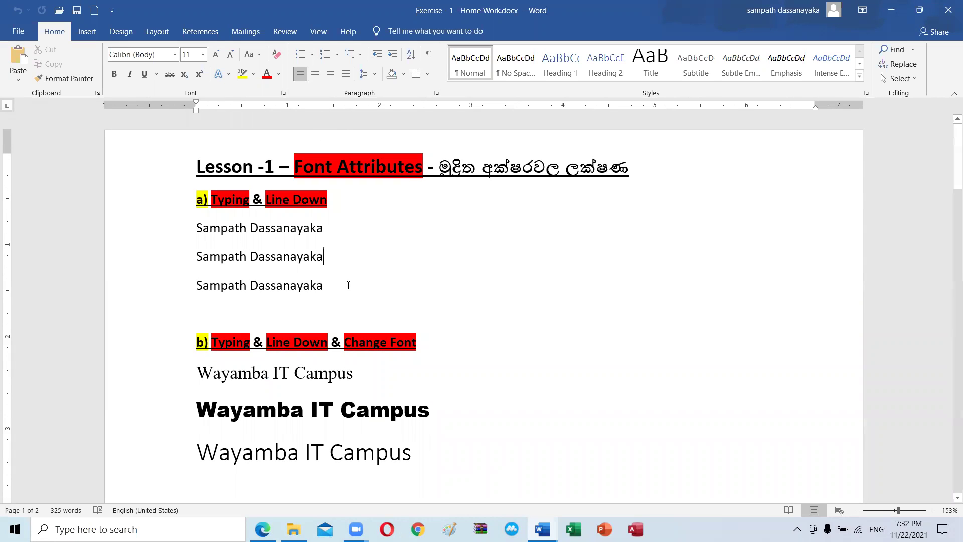
{"action": "left_click", "coordinate": [339, 264]}
{"action": "left_click", "coordinate": [323, 231]}
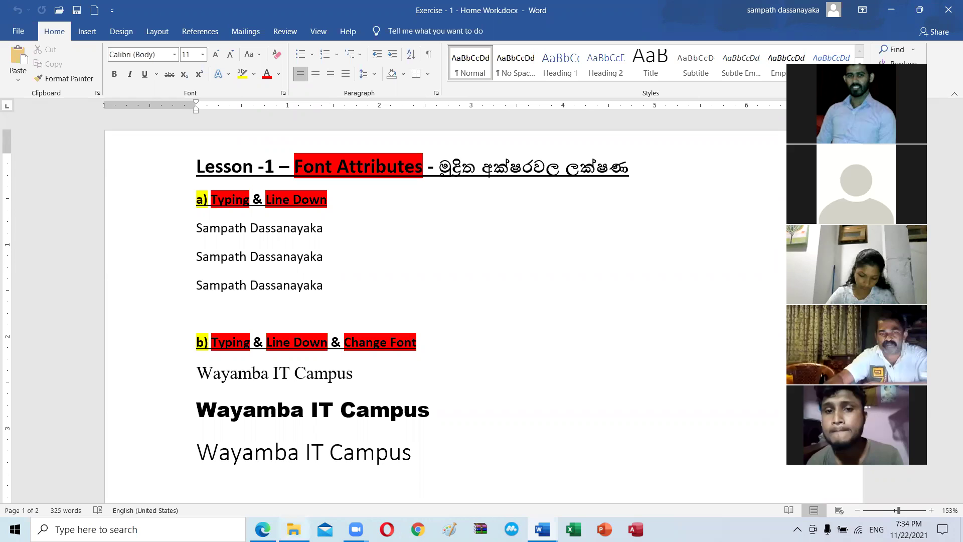
{"action": "mouse_move", "coordinate": [293, 528]}
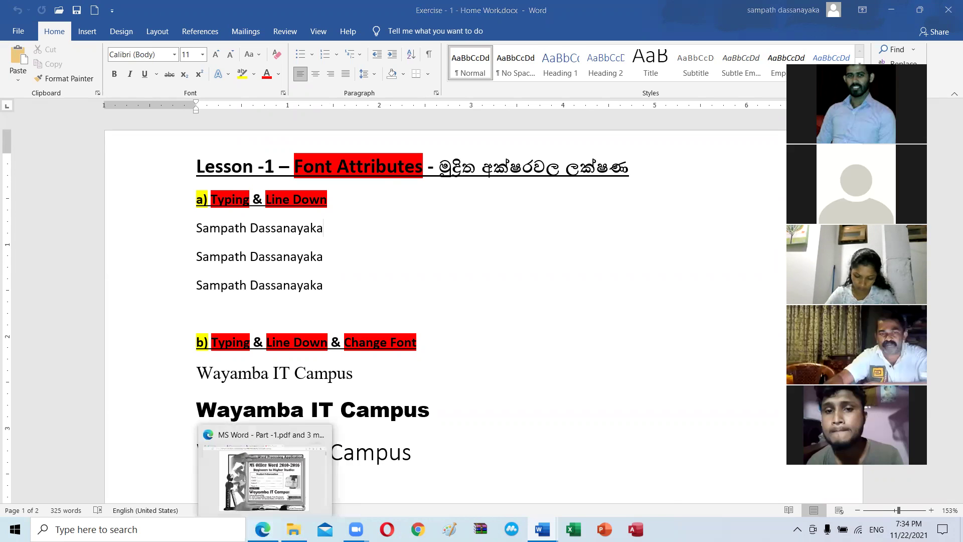
{"action": "left_click", "coordinate": [262, 529]}
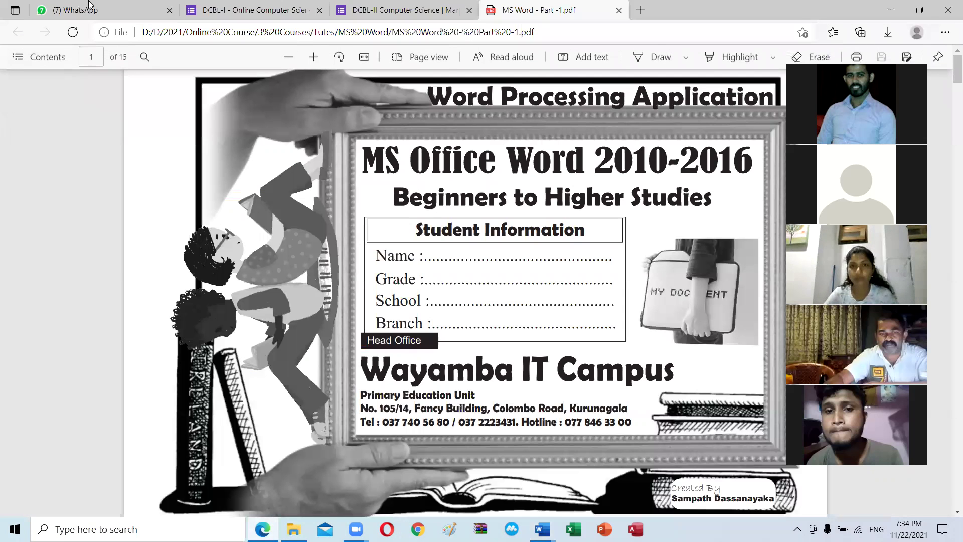
Step: Switch to the WhatsApp tab in Edge and scroll through the chat list
{"action": "left_click", "coordinate": [91, 10]}
{"action": "scroll", "coordinate": [134, 298], "scroll_direction": "down", "scroll_amount": 2}
{"action": "scroll", "coordinate": [134, 298], "scroll_direction": "down", "scroll_amount": 2}
{"action": "scroll", "coordinate": [134, 298], "scroll_direction": "down", "scroll_amount": 3}
{"action": "scroll", "coordinate": [133, 297], "scroll_direction": "down", "scroll_amount": 1}
{"action": "scroll", "coordinate": [134, 298], "scroll_direction": "up", "scroll_amount": 4}
{"action": "scroll", "coordinate": [134, 298], "scroll_direction": "up", "scroll_amount": 4}
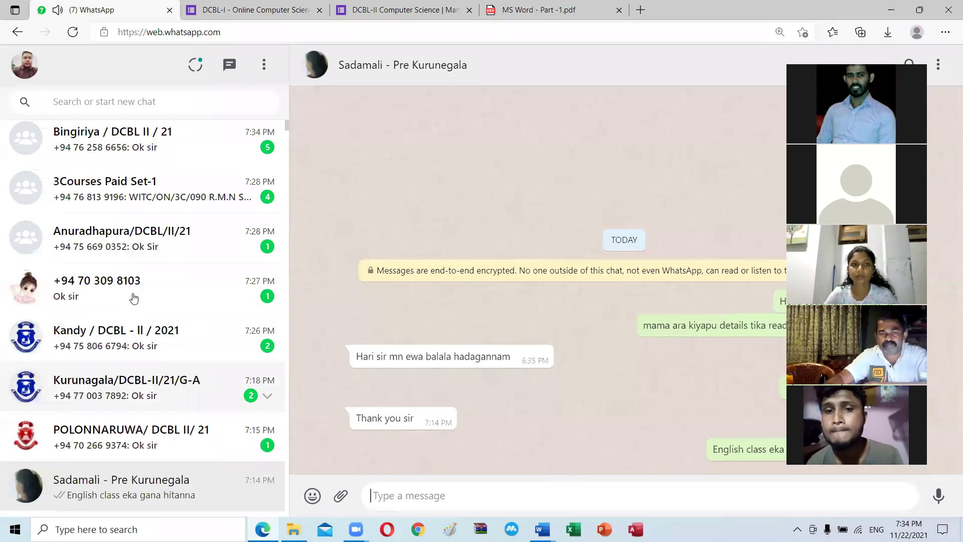
{"action": "scroll", "coordinate": [134, 298], "scroll_direction": "down", "scroll_amount": 1}
{"action": "scroll", "coordinate": [133, 297], "scroll_direction": "up", "scroll_amount": 1}
{"action": "scroll", "coordinate": [133, 298], "scroll_direction": "down", "scroll_amount": 2}
{"action": "scroll", "coordinate": [133, 297], "scroll_direction": "down", "scroll_amount": 2}
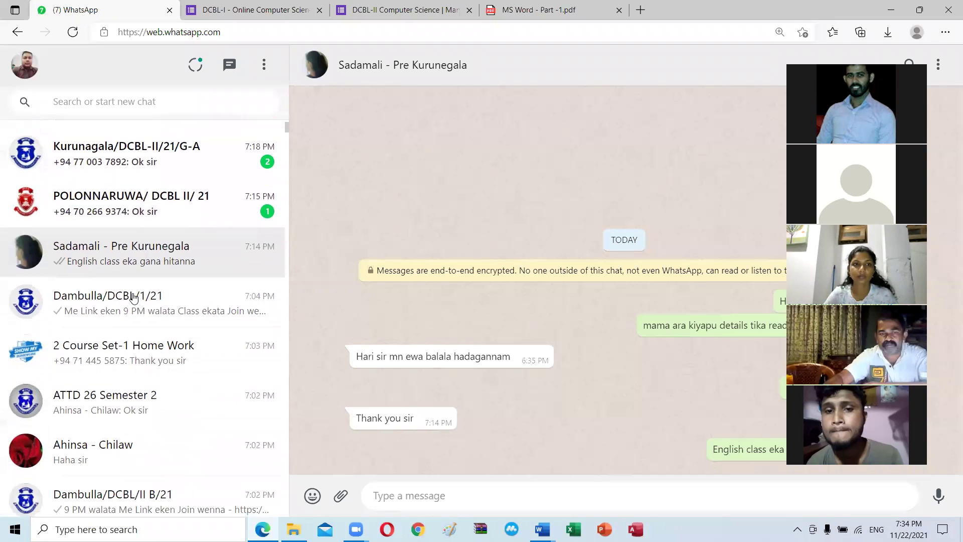
Step: Open the 2 Course Set-1 Home Work group and scroll through its messages
{"action": "left_click", "coordinate": [108, 354]}
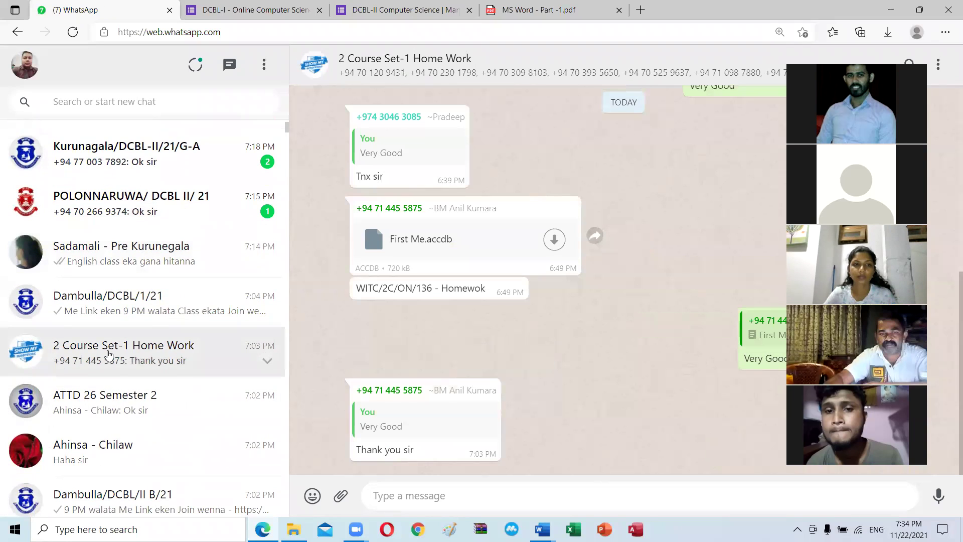
{"action": "scroll", "coordinate": [109, 354], "scroll_direction": "up", "scroll_amount": 3}
{"action": "scroll", "coordinate": [108, 354], "scroll_direction": "up", "scroll_amount": 2}
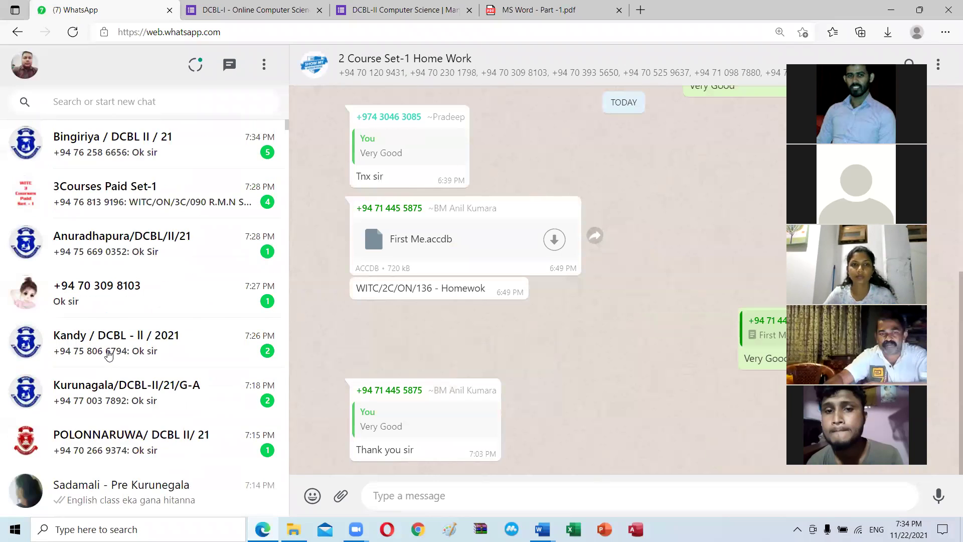
{"action": "scroll", "coordinate": [108, 354], "scroll_direction": "down", "scroll_amount": 6}
{"action": "scroll", "coordinate": [109, 354], "scroll_direction": "down", "scroll_amount": 1}
{"action": "scroll", "coordinate": [109, 354], "scroll_direction": "down", "scroll_amount": 6}
{"action": "scroll", "coordinate": [108, 354], "scroll_direction": "down", "scroll_amount": 2}
{"action": "scroll", "coordinate": [108, 354], "scroll_direction": "down", "scroll_amount": 2}
{"action": "scroll", "coordinate": [109, 354], "scroll_direction": "down", "scroll_amount": 3}
{"action": "scroll", "coordinate": [109, 354], "scroll_direction": "down", "scroll_amount": 2}
{"action": "scroll", "coordinate": [108, 354], "scroll_direction": "down", "scroll_amount": 3}
{"action": "scroll", "coordinate": [108, 354], "scroll_direction": "down", "scroll_amount": 1}
{"action": "scroll", "coordinate": [108, 354], "scroll_direction": "down", "scroll_amount": 3}
{"action": "scroll", "coordinate": [108, 354], "scroll_direction": "down", "scroll_amount": 3}
{"action": "scroll", "coordinate": [108, 354], "scroll_direction": "down", "scroll_amount": 5}
{"action": "scroll", "coordinate": [108, 354], "scroll_direction": "down", "scroll_amount": 2}
{"action": "scroll", "coordinate": [108, 354], "scroll_direction": "down", "scroll_amount": 2}
{"action": "scroll", "coordinate": [108, 354], "scroll_direction": "up", "scroll_amount": 8}
{"action": "scroll", "coordinate": [108, 353], "scroll_direction": "up", "scroll_amount": 6}
{"action": "scroll", "coordinate": [108, 354], "scroll_direction": "up", "scroll_amount": 4}
{"action": "scroll", "coordinate": [108, 354], "scroll_direction": "up", "scroll_amount": 5}
{"action": "scroll", "coordinate": [108, 354], "scroll_direction": "up", "scroll_amount": 4}
{"action": "scroll", "coordinate": [108, 354], "scroll_direction": "up", "scroll_amount": 5}
{"action": "scroll", "coordinate": [109, 355], "scroll_direction": "up", "scroll_amount": 5}
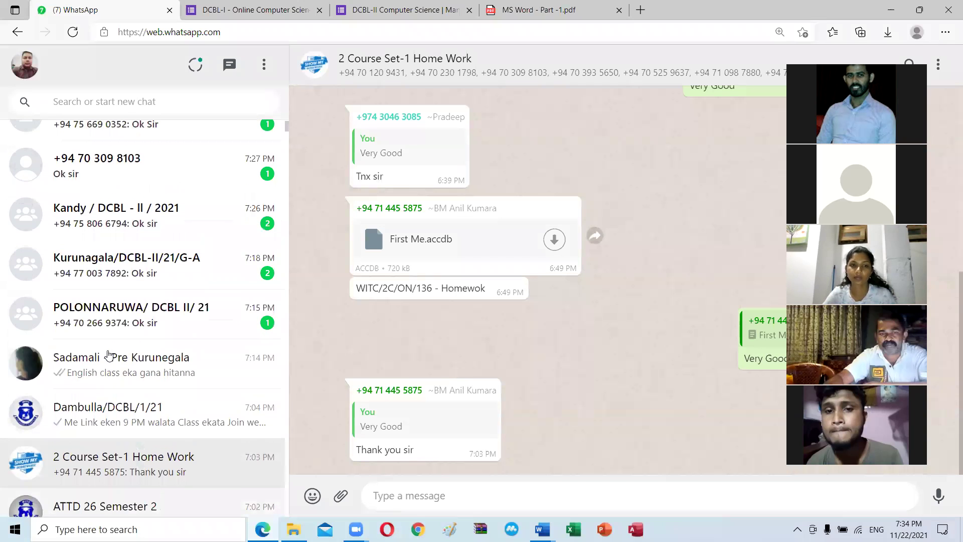
{"action": "scroll", "coordinate": [160, 351], "scroll_direction": "up", "scroll_amount": 3}
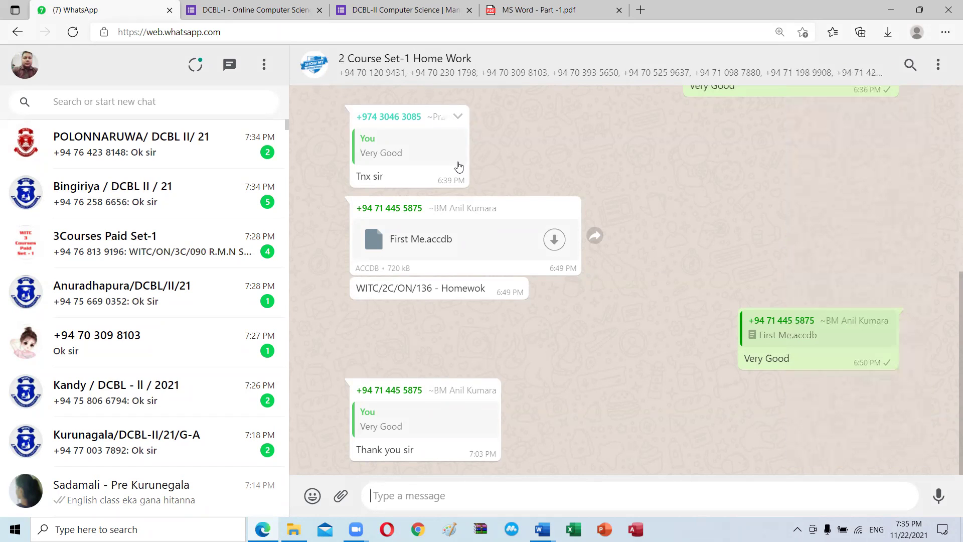
{"action": "left_click", "coordinate": [456, 161]}
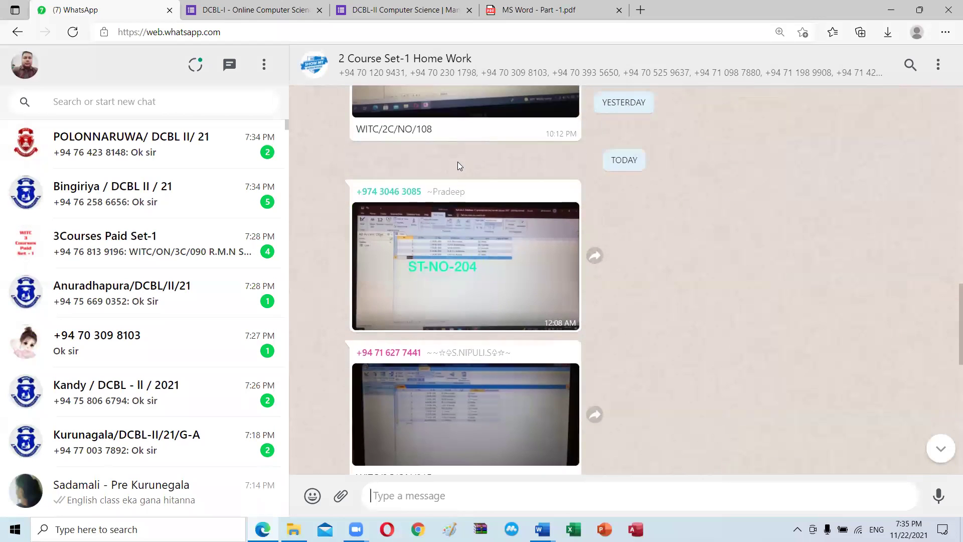
{"action": "scroll", "coordinate": [457, 163], "scroll_direction": "up", "scroll_amount": 4}
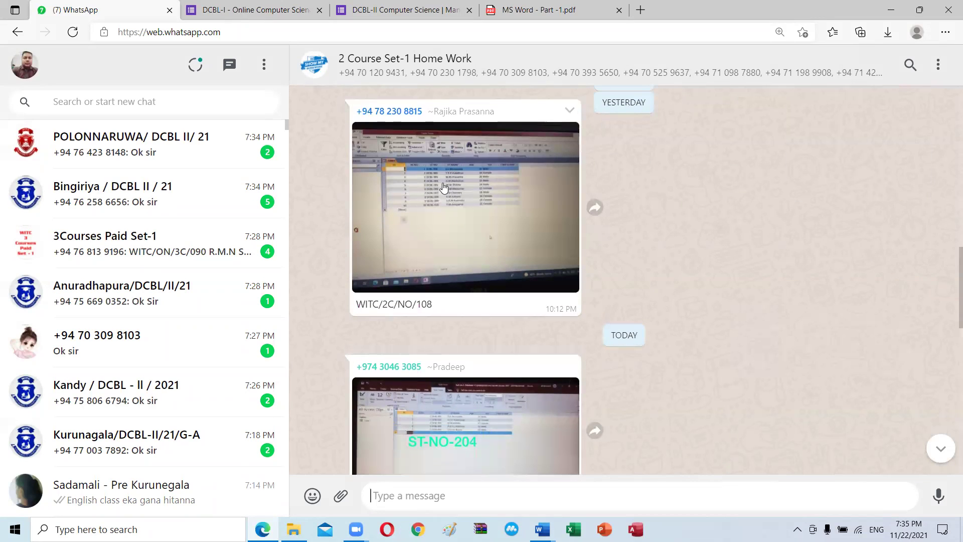
{"action": "left_click", "coordinate": [444, 189]}
{"action": "left_click", "coordinate": [551, 217]}
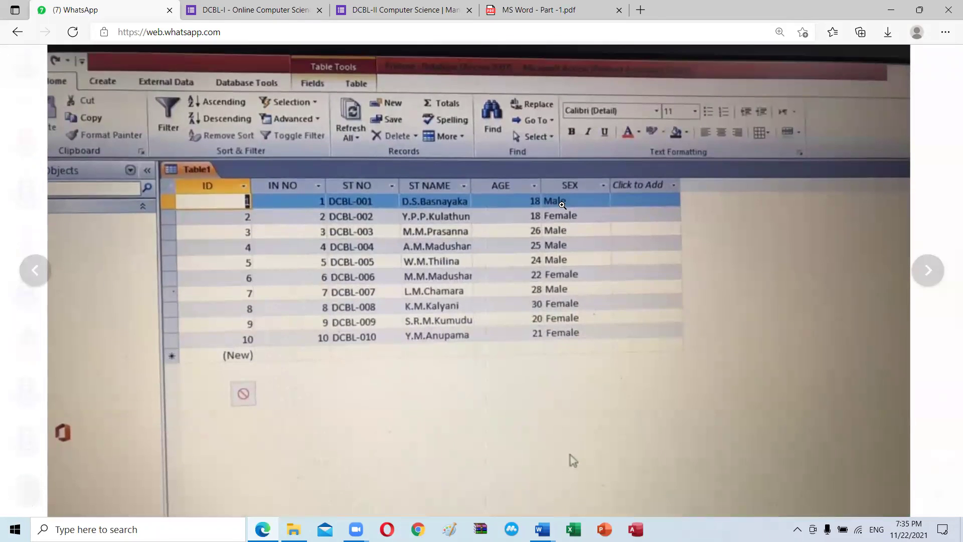
{"action": "left_click", "coordinate": [561, 206]}
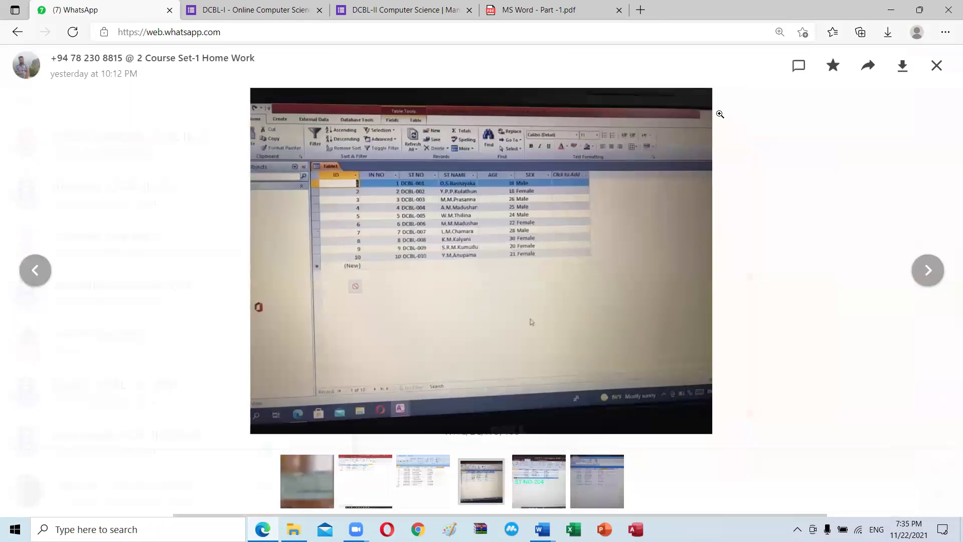
{"action": "left_click", "coordinate": [935, 66]}
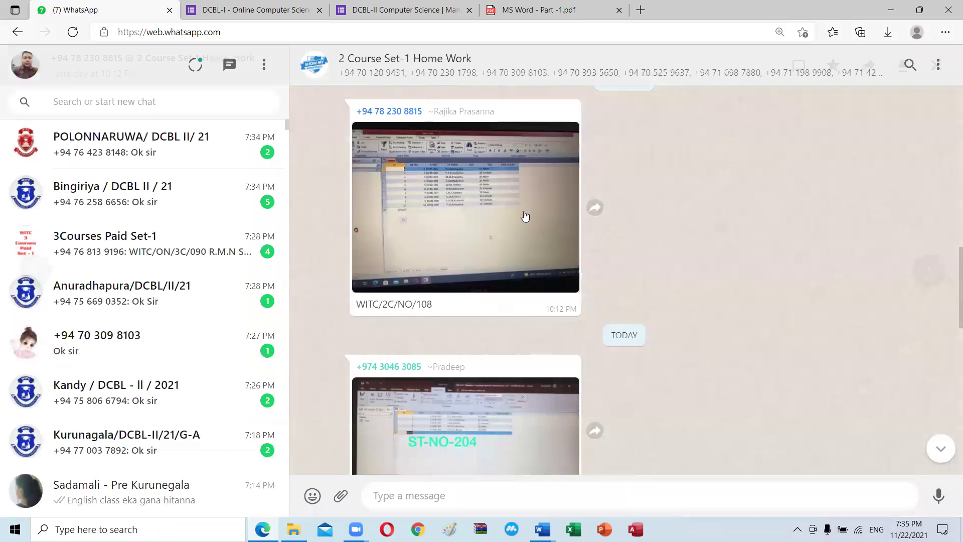
{"action": "scroll", "coordinate": [515, 201], "scroll_direction": "up", "scroll_amount": 3}
{"action": "scroll", "coordinate": [515, 201], "scroll_direction": "up", "scroll_amount": 3}
{"action": "scroll", "coordinate": [515, 201], "scroll_direction": "up", "scroll_amount": 3}
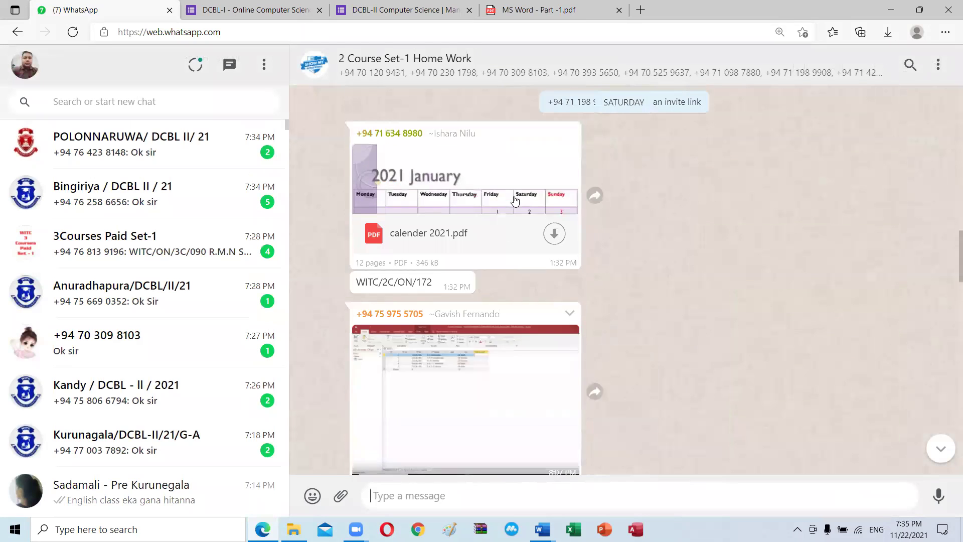
{"action": "scroll", "coordinate": [516, 200], "scroll_direction": "up", "scroll_amount": 2}
{"action": "scroll", "coordinate": [515, 200], "scroll_direction": "up", "scroll_amount": 3}
{"action": "scroll", "coordinate": [515, 200], "scroll_direction": "up", "scroll_amount": 2}
{"action": "scroll", "coordinate": [515, 200], "scroll_direction": "up", "scroll_amount": 3}
{"action": "scroll", "coordinate": [515, 201], "scroll_direction": "up", "scroll_amount": 3}
{"action": "scroll", "coordinate": [515, 201], "scroll_direction": "up", "scroll_amount": 3}
{"action": "scroll", "coordinate": [515, 201], "scroll_direction": "up", "scroll_amount": 3}
{"action": "scroll", "coordinate": [515, 201], "scroll_direction": "up", "scroll_amount": 3}
{"action": "scroll", "coordinate": [515, 201], "scroll_direction": "up", "scroll_amount": 2}
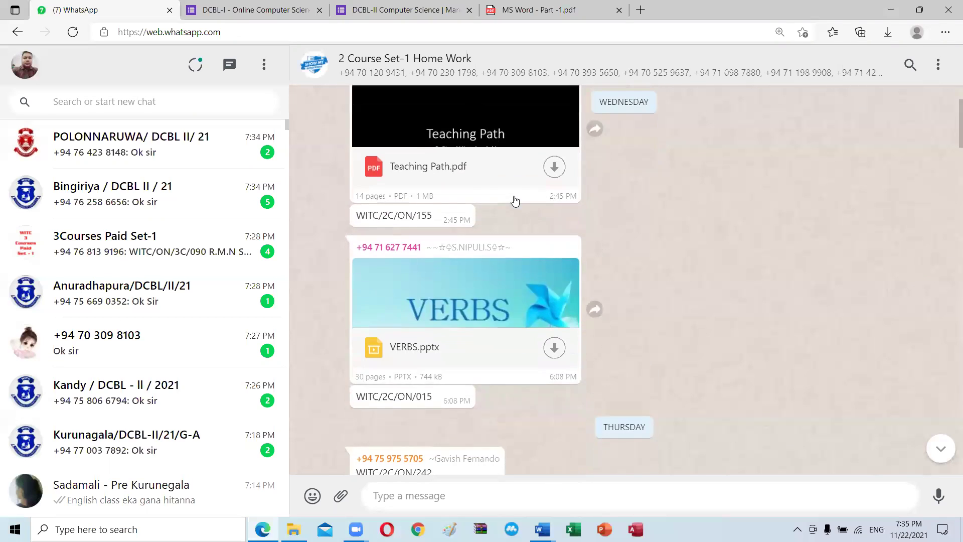
{"action": "scroll", "coordinate": [515, 201], "scroll_direction": "down", "scroll_amount": 6}
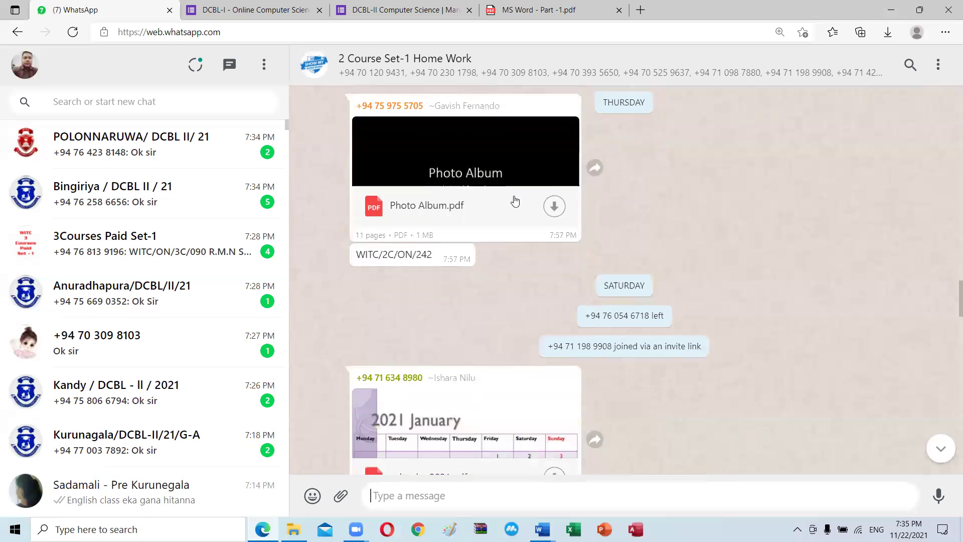
{"action": "scroll", "coordinate": [515, 200], "scroll_direction": "down", "scroll_amount": 4}
{"action": "scroll", "coordinate": [515, 200], "scroll_direction": "down", "scroll_amount": 4}
{"action": "scroll", "coordinate": [515, 201], "scroll_direction": "down", "scroll_amount": 5}
{"action": "scroll", "coordinate": [515, 200], "scroll_direction": "down", "scroll_amount": 4}
{"action": "scroll", "coordinate": [515, 201], "scroll_direction": "down", "scroll_amount": 3}
{"action": "scroll", "coordinate": [515, 200], "scroll_direction": "down", "scroll_amount": 4}
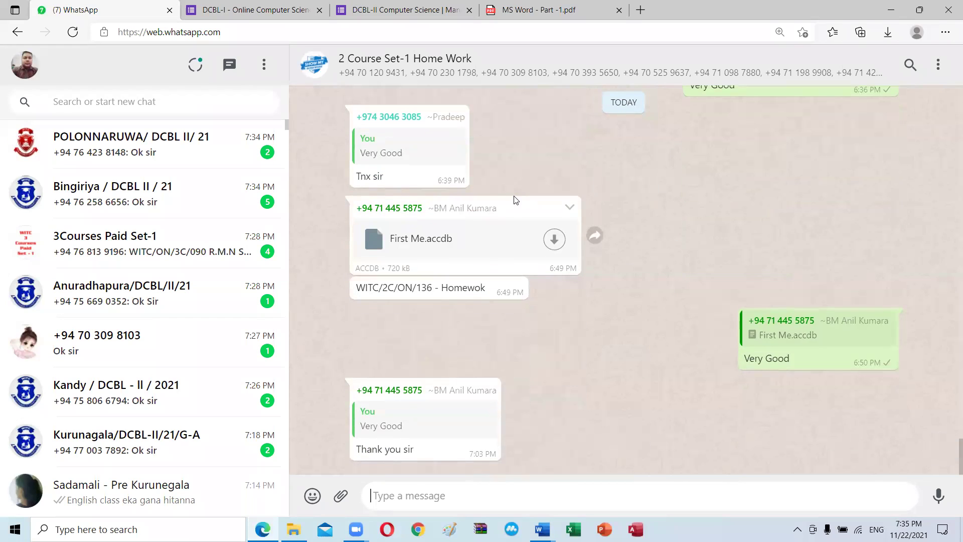
{"action": "scroll", "coordinate": [515, 201], "scroll_direction": "up", "scroll_amount": 3}
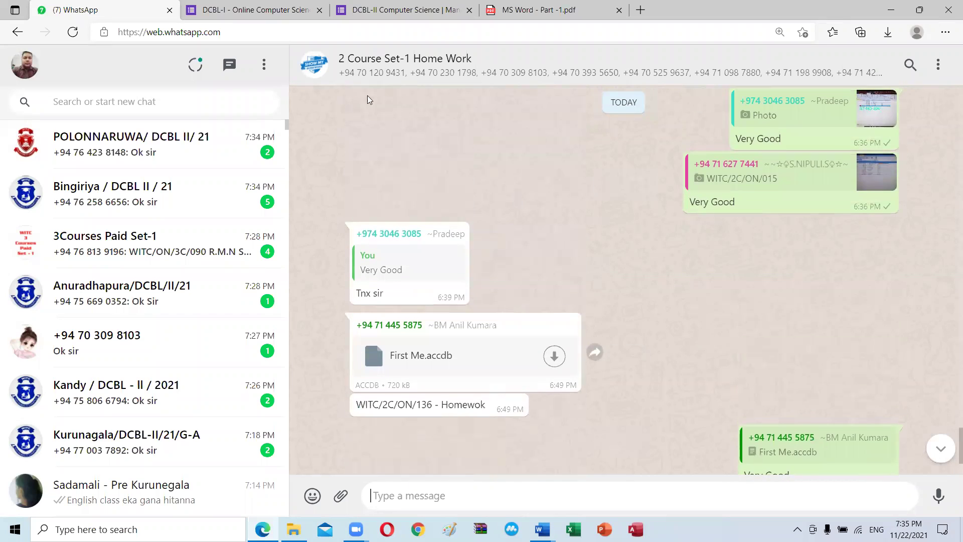
{"action": "scroll", "coordinate": [421, 160], "scroll_direction": "down", "scroll_amount": 3}
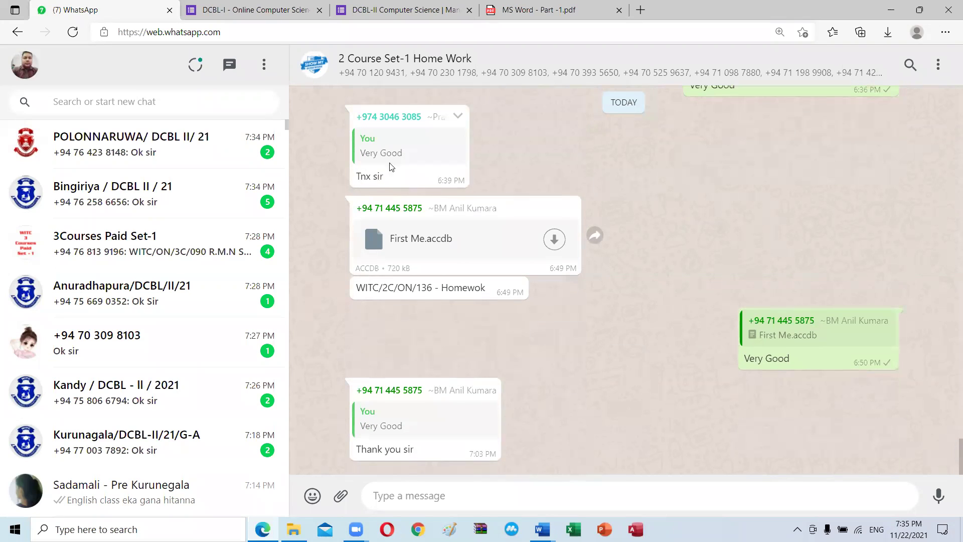
{"action": "mouse_move", "coordinate": [464, 355]}
{"action": "scroll", "coordinate": [668, 259], "scroll_direction": "up", "scroll_amount": 5}
{"action": "scroll", "coordinate": [667, 259], "scroll_direction": "up", "scroll_amount": 5}
{"action": "scroll", "coordinate": [667, 259], "scroll_direction": "up", "scroll_amount": 5}
{"action": "scroll", "coordinate": [668, 259], "scroll_direction": "up", "scroll_amount": 5}
{"action": "scroll", "coordinate": [668, 259], "scroll_direction": "up", "scroll_amount": 5}
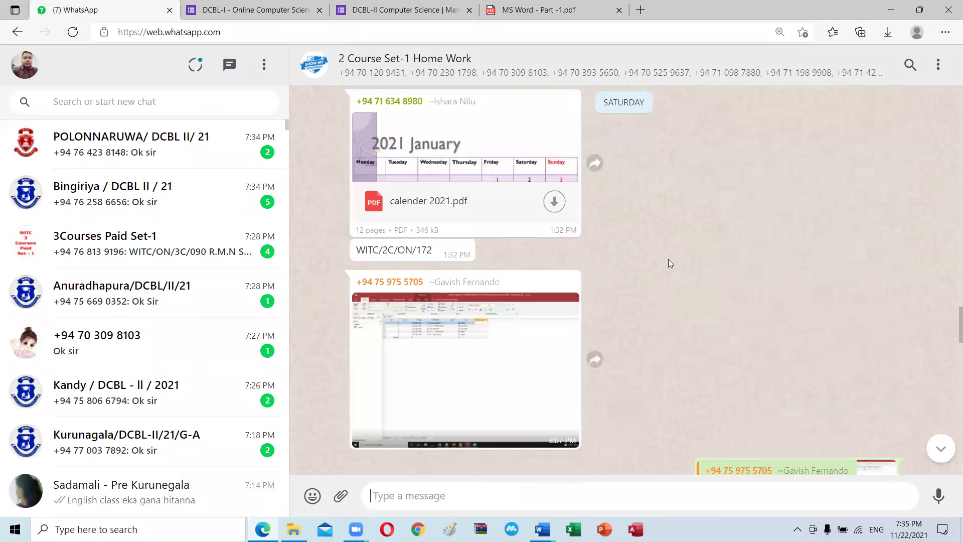
{"action": "scroll", "coordinate": [667, 259], "scroll_direction": "up", "scroll_amount": 3}
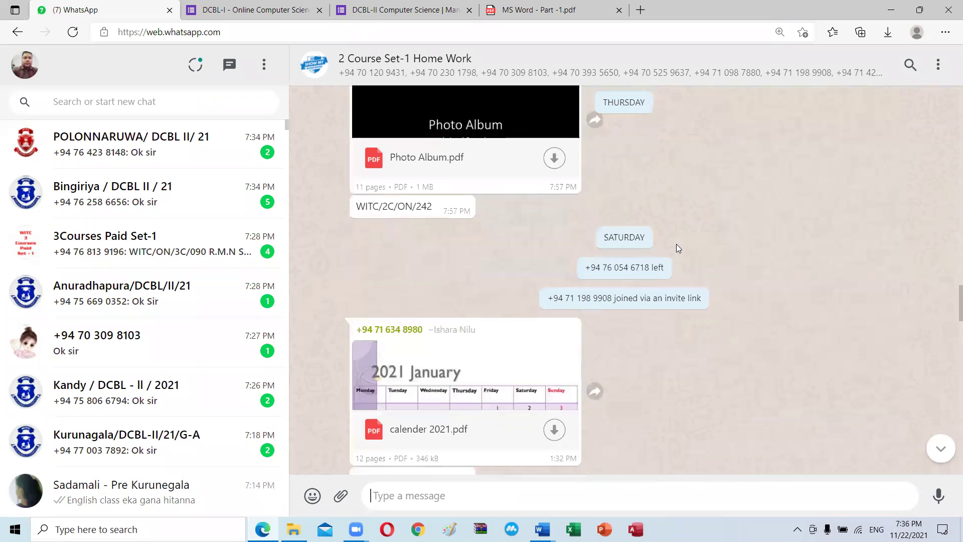
{"action": "scroll", "coordinate": [676, 243], "scroll_direction": "down", "scroll_amount": 5}
{"action": "scroll", "coordinate": [675, 244], "scroll_direction": "down", "scroll_amount": 3}
{"action": "scroll", "coordinate": [676, 245], "scroll_direction": "down", "scroll_amount": 5}
{"action": "scroll", "coordinate": [676, 245], "scroll_direction": "down", "scroll_amount": 5}
{"action": "scroll", "coordinate": [676, 245], "scroll_direction": "down", "scroll_amount": 3}
{"action": "scroll", "coordinate": [676, 244], "scroll_direction": "down", "scroll_amount": 3}
{"action": "scroll", "coordinate": [676, 248], "scroll_direction": "down", "scroll_amount": 2}
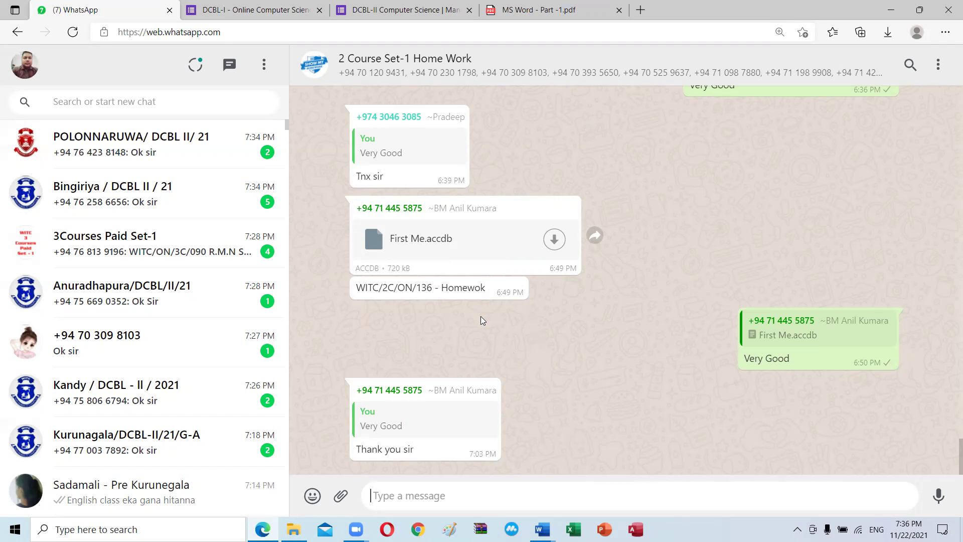
{"action": "scroll", "coordinate": [445, 347], "scroll_direction": "up", "scroll_amount": 5}
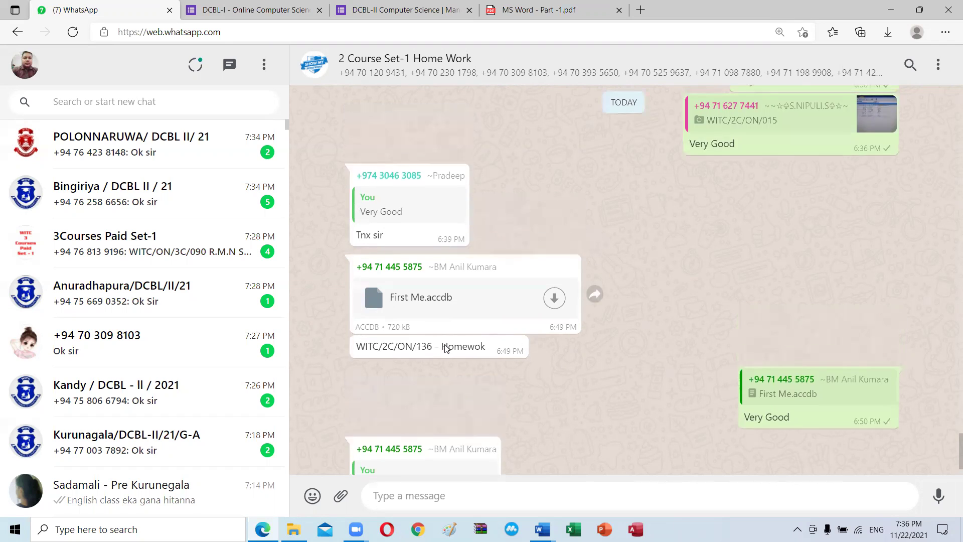
{"action": "scroll", "coordinate": [445, 347], "scroll_direction": "up", "scroll_amount": 5}
{"action": "scroll", "coordinate": [446, 347], "scroll_direction": "up", "scroll_amount": 5}
{"action": "scroll", "coordinate": [446, 347], "scroll_direction": "up", "scroll_amount": 5}
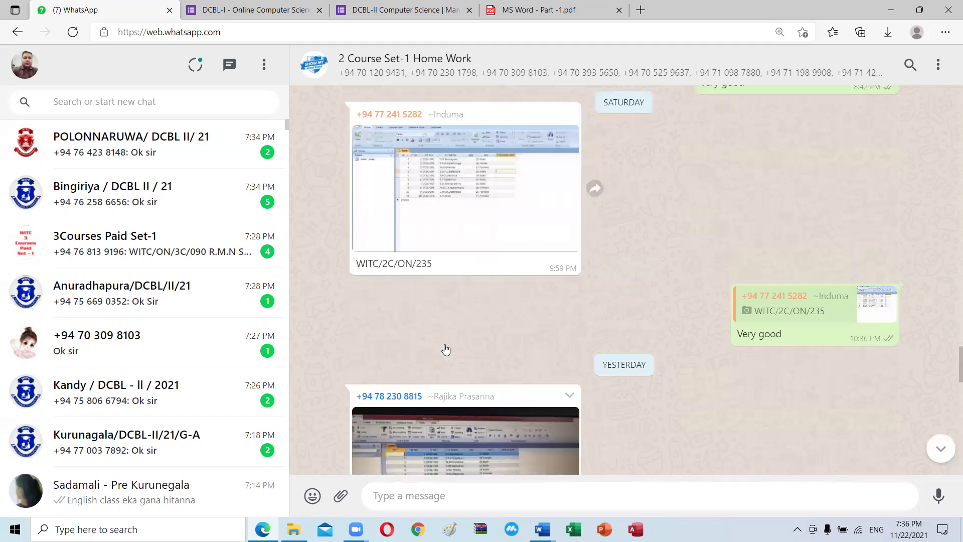
{"action": "scroll", "coordinate": [445, 347], "scroll_direction": "up", "scroll_amount": 5}
{"action": "scroll", "coordinate": [446, 348], "scroll_direction": "up", "scroll_amount": 5}
{"action": "scroll", "coordinate": [446, 348], "scroll_direction": "up", "scroll_amount": 3}
{"action": "scroll", "coordinate": [446, 348], "scroll_direction": "up", "scroll_amount": 5}
{"action": "scroll", "coordinate": [447, 348], "scroll_direction": "up", "scroll_amount": 2}
{"action": "scroll", "coordinate": [445, 346], "scroll_direction": "up", "scroll_amount": 5}
{"action": "scroll", "coordinate": [445, 347], "scroll_direction": "down", "scroll_amount": 6}
{"action": "scroll", "coordinate": [445, 347], "scroll_direction": "down", "scroll_amount": 5}
{"action": "scroll", "coordinate": [445, 347], "scroll_direction": "down", "scroll_amount": 5}
{"action": "scroll", "coordinate": [444, 346], "scroll_direction": "down", "scroll_amount": 5}
{"action": "scroll", "coordinate": [444, 346], "scroll_direction": "down", "scroll_amount": 5}
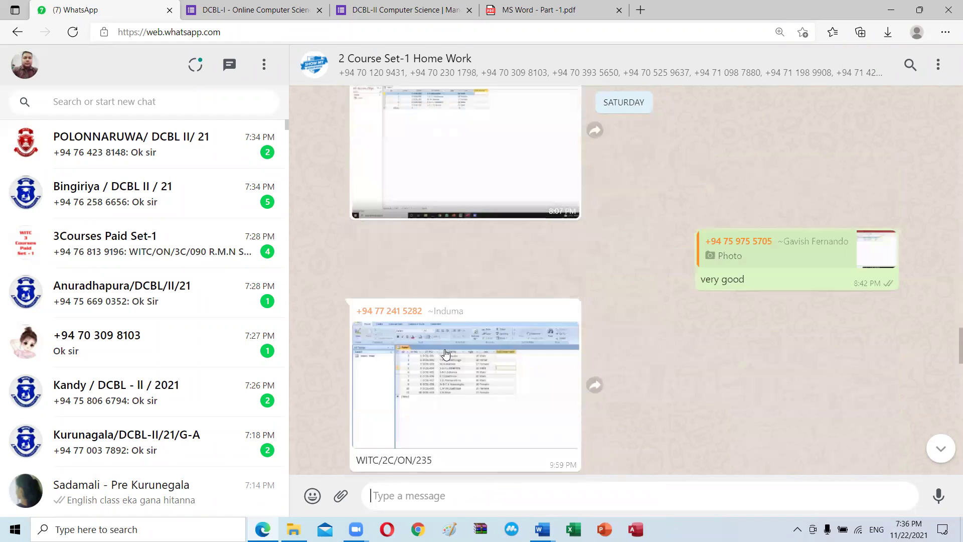
{"action": "scroll", "coordinate": [444, 347], "scroll_direction": "down", "scroll_amount": 2}
{"action": "scroll", "coordinate": [445, 351], "scroll_direction": "down", "scroll_amount": 5}
{"action": "scroll", "coordinate": [445, 349], "scroll_direction": "down", "scroll_amount": 5}
{"action": "scroll", "coordinate": [441, 301], "scroll_direction": "down", "scroll_amount": 3}
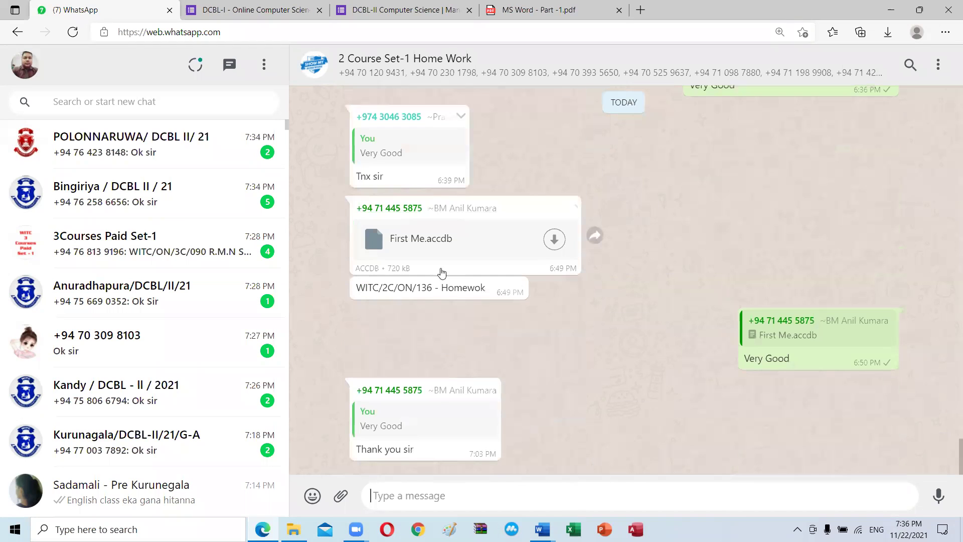
{"action": "left_click", "coordinate": [542, 529]}
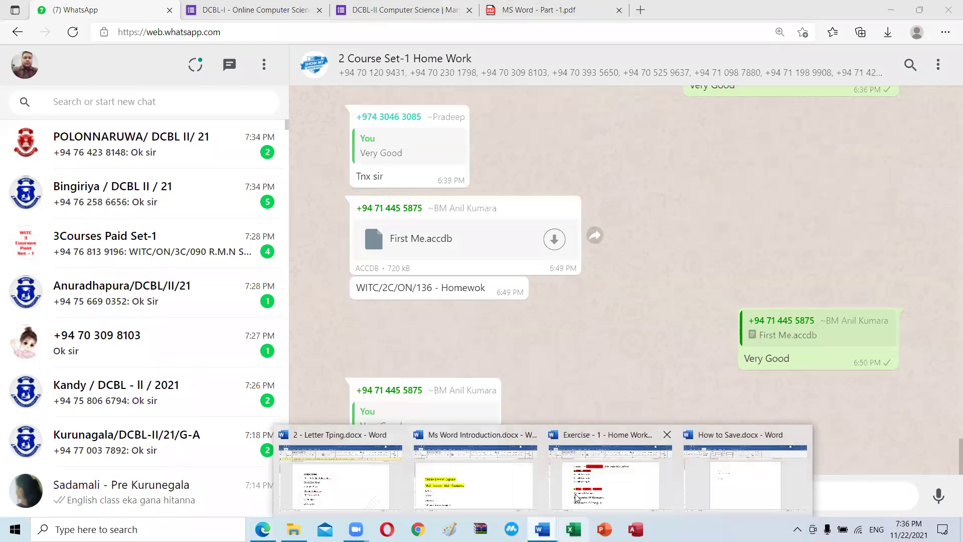
Step: Switch to Exercise - 1 - Home Work and place the cursor at heading a)
{"action": "left_click", "coordinate": [590, 495]}
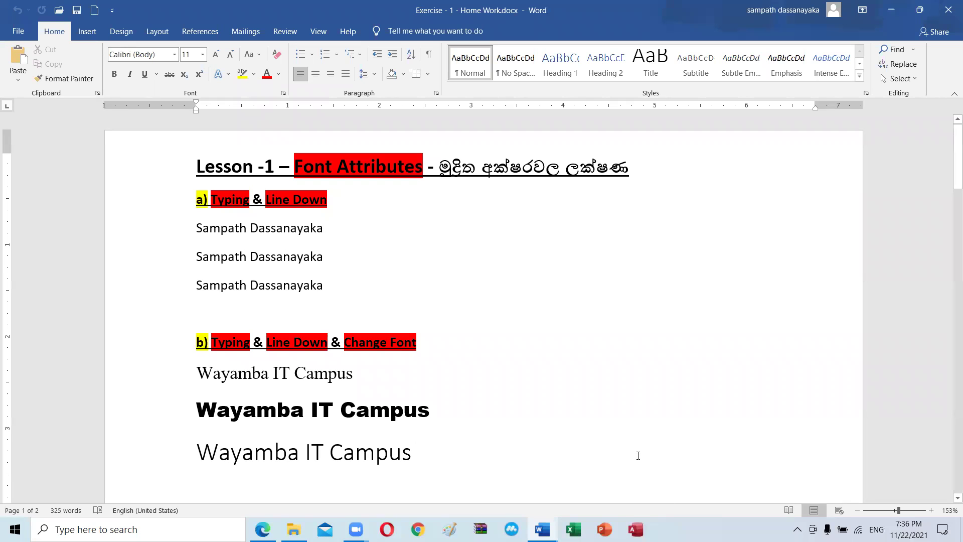
{"action": "left_click", "coordinate": [364, 240]}
{"action": "left_click", "coordinate": [338, 200]}
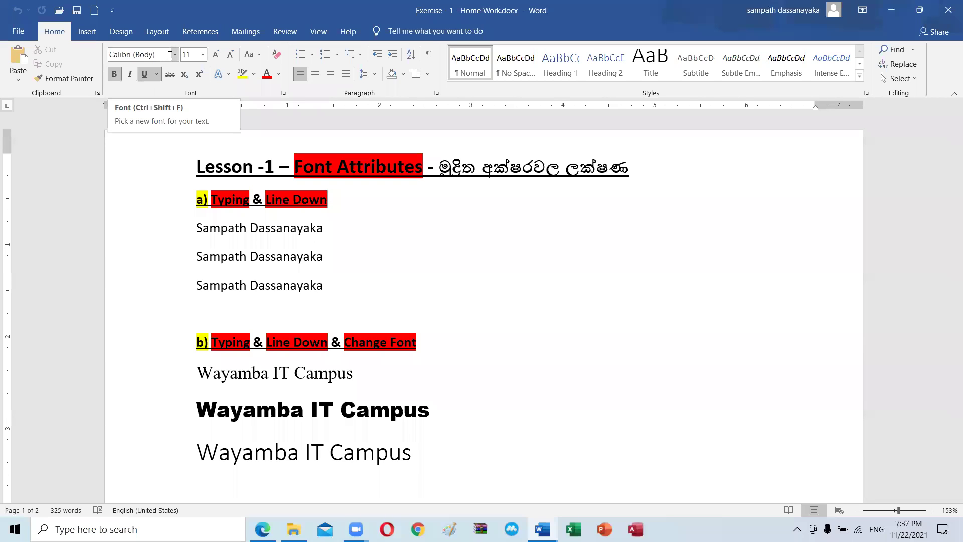
Step: Select the word Font and the Sinhala words in the lesson title
{"action": "left_click_drag", "start_coordinate": [298, 167], "coordinate": [335, 161]}
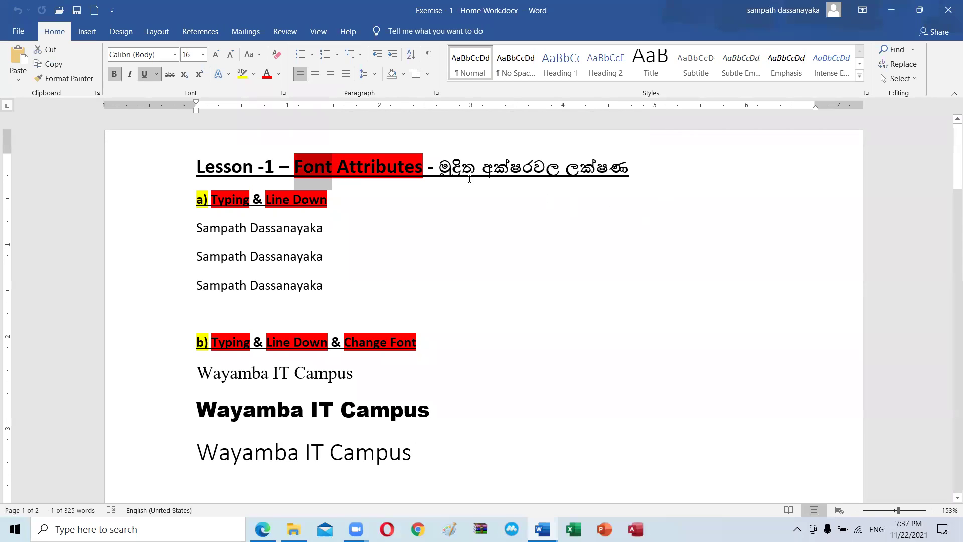
{"action": "left_click_drag", "start_coordinate": [444, 167], "coordinate": [530, 157]}
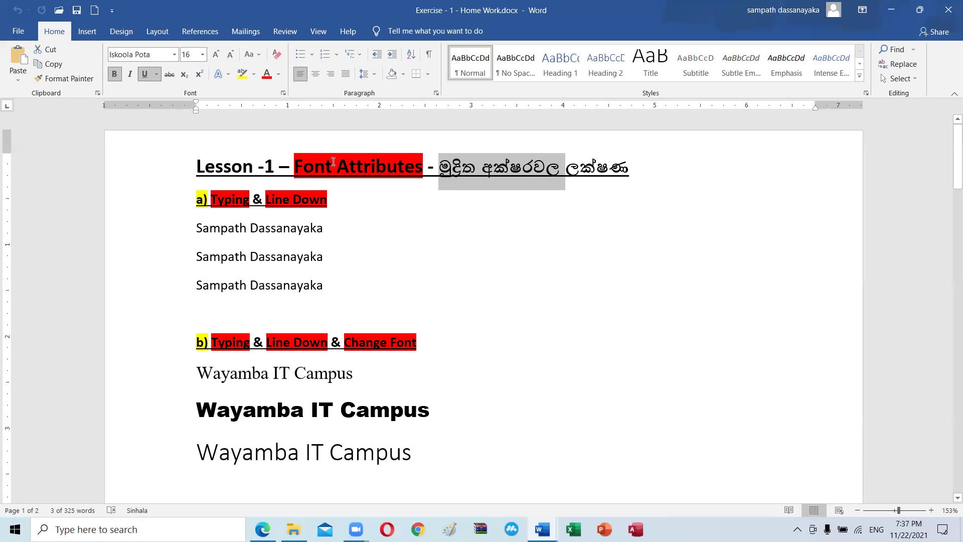
{"action": "left_click_drag", "start_coordinate": [333, 161], "coordinate": [289, 163]}
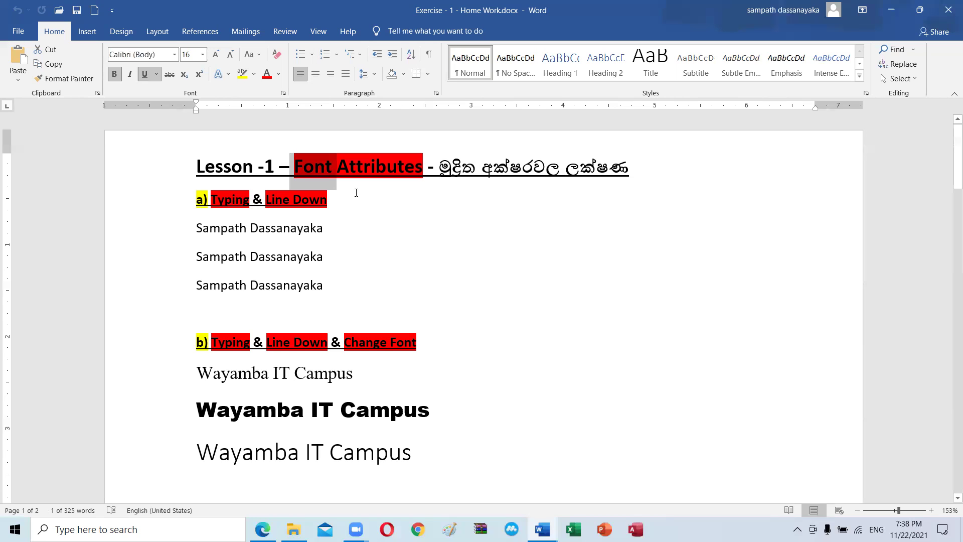
Step: Clear the title selection, browse the font list, then switch to How to Save.docx
{"action": "left_click", "coordinate": [316, 174]}
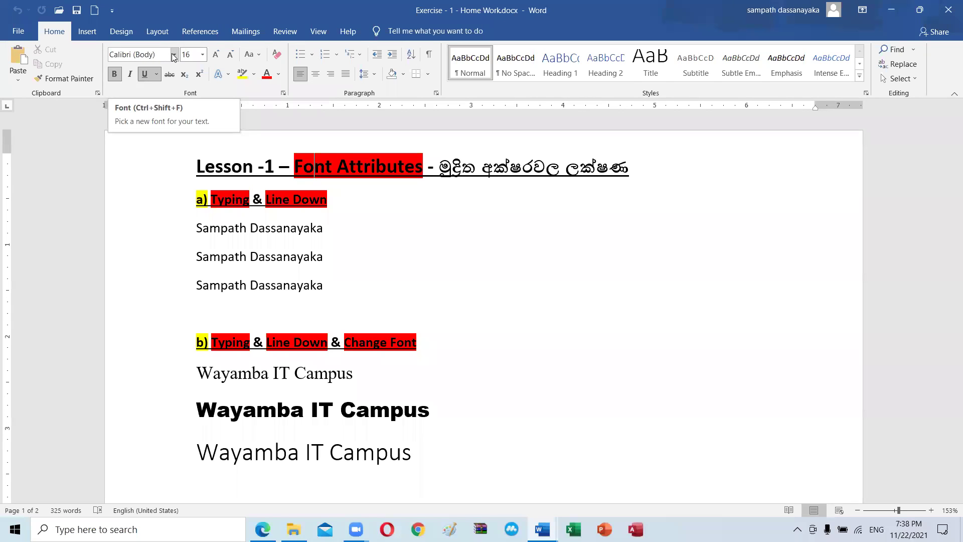
{"action": "left_click", "coordinate": [173, 55]}
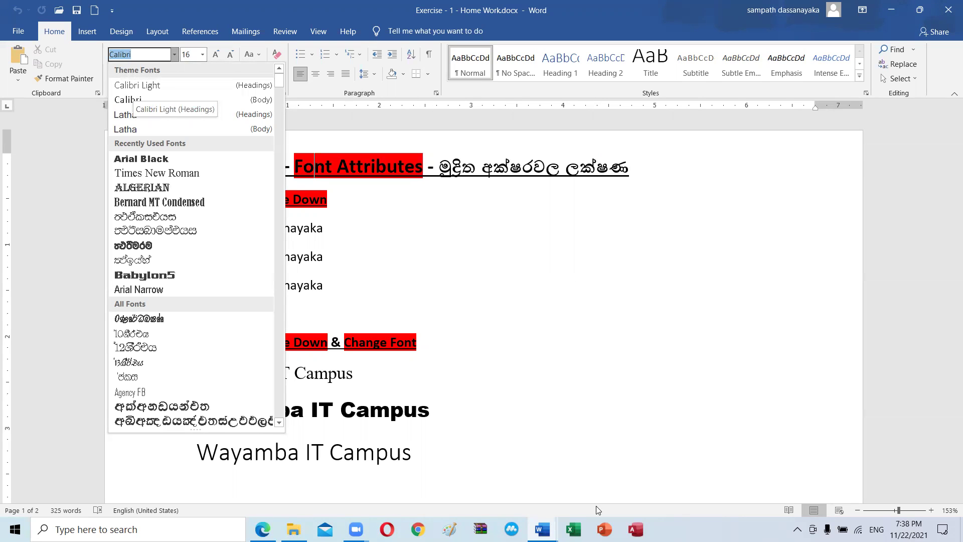
{"action": "left_click", "coordinate": [541, 529]}
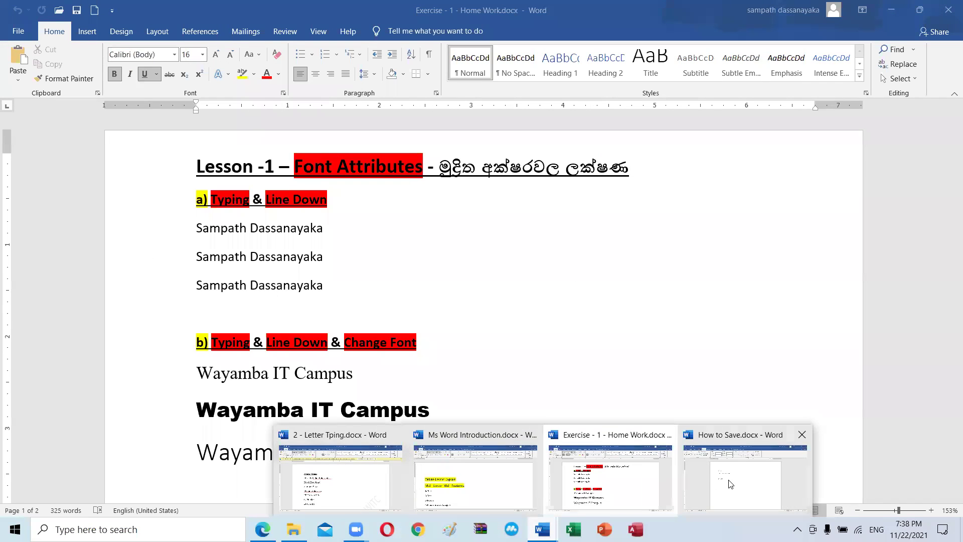
{"action": "left_click", "coordinate": [730, 484]}
Step: Add 'Fonts' and 'Thin' lines below Ctrl + S, correcting 'Fionts' to 'Fonts'
{"action": "key", "text": "Return"}
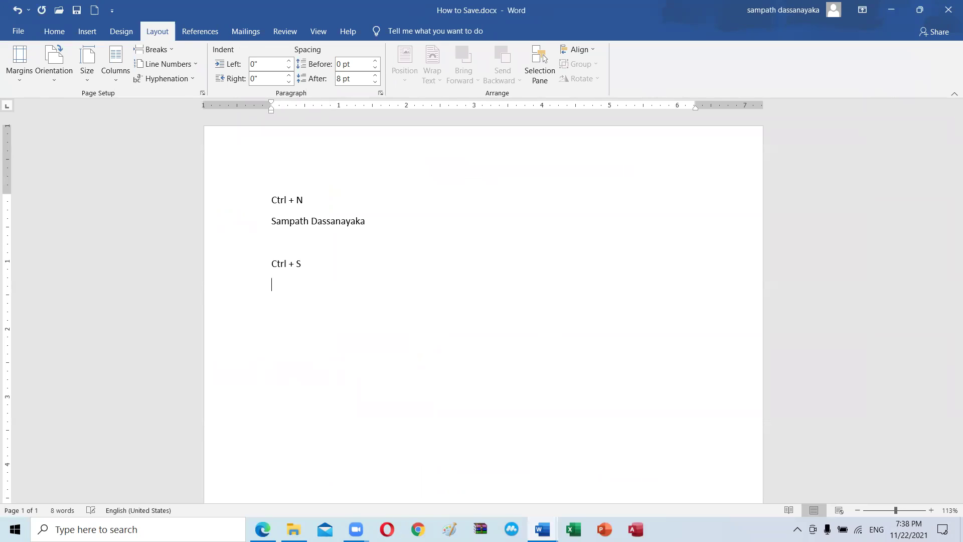
{"action": "type", "text": "Fionts"}
{"action": "key", "text": "Return"}
{"action": "type", "text": "hin"}
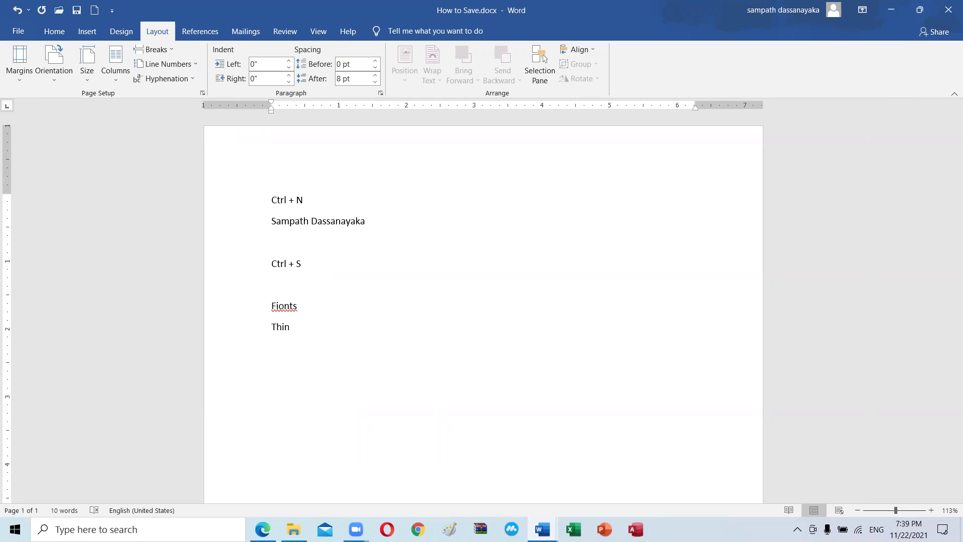
{"action": "right_click", "coordinate": [283, 304]}
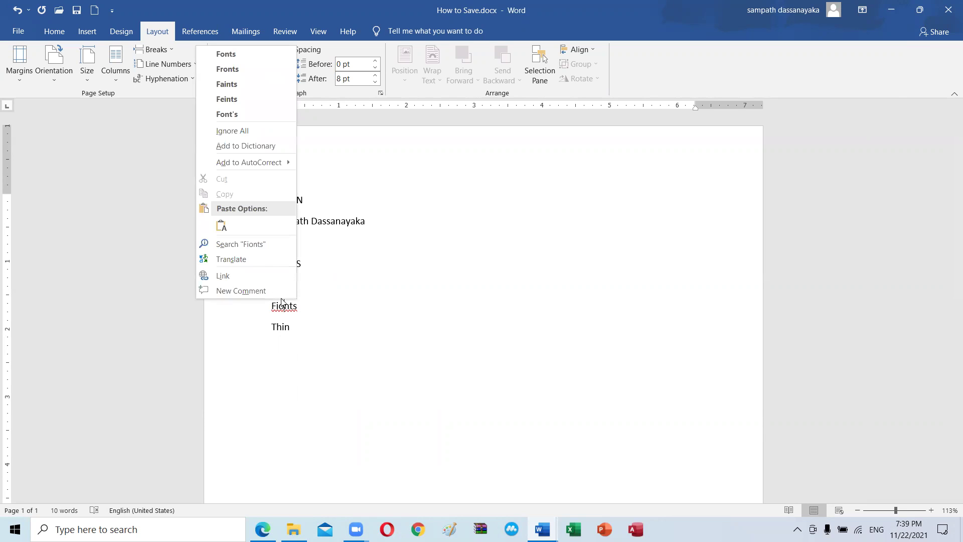
{"action": "left_click", "coordinate": [224, 55]}
Step: Enlarge the Fonts and Thin lines to 49 pt and append ' -' after Thin
{"action": "left_click_drag", "start_coordinate": [304, 358], "coordinate": [221, 305]}
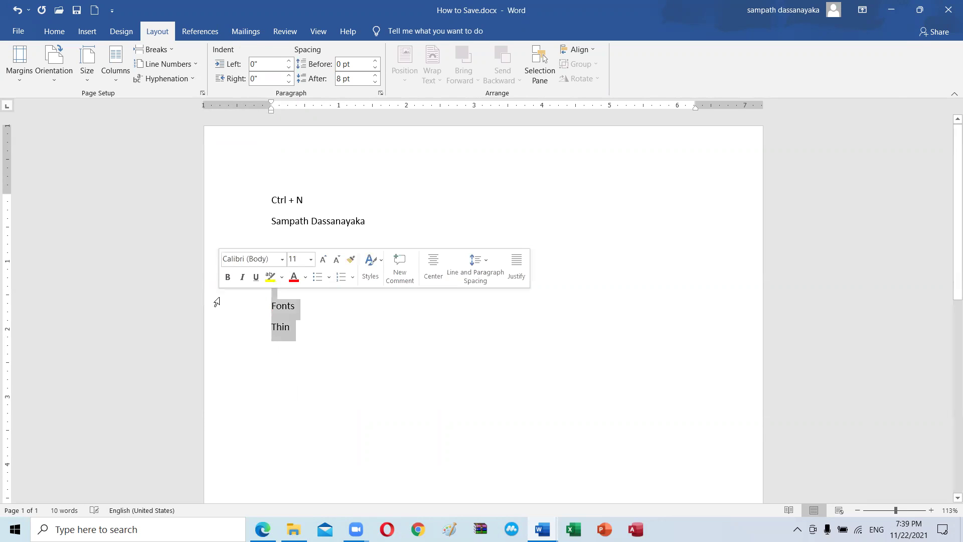
{"action": "left_click", "coordinate": [355, 346]}
{"action": "left_click_drag", "start_coordinate": [355, 346], "coordinate": [249, 301]}
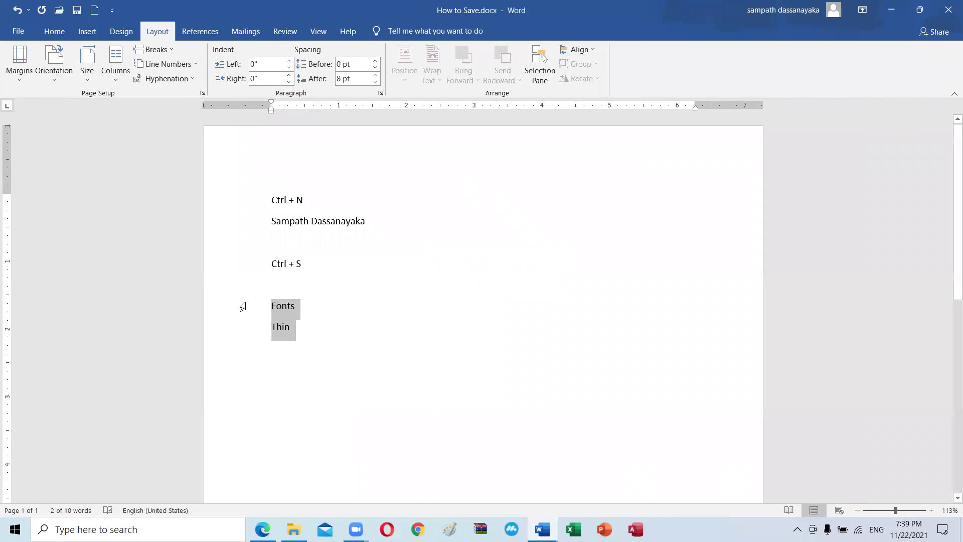
{"action": "key", "text": "ctrl+bracketright"}
{"action": "key", "text": "ctrl+bracketright"}
{"action": "key", "text": "ctrl+bracketright"}
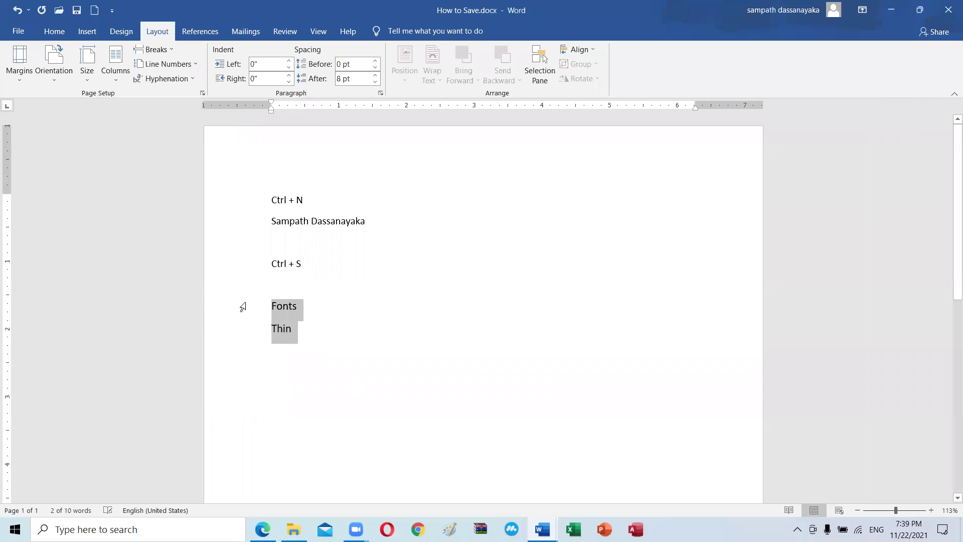
{"action": "key", "text": "ctrl+bracketright"}
{"action": "key", "text": "ctrl+bracketright"}
{"action": "key", "text": "ctrl+bracketright"}
{"action": "key", "text": "ctrl+bracketright"}
{"action": "key", "text": "ctrl+bracketright"}
{"action": "key", "text": "ctrl+bracketright"}
{"action": "key", "text": "ctrl+bracketright"}
{"action": "key", "text": "ctrl+bracketright"}
{"action": "key", "text": "ctrl+bracketright"}
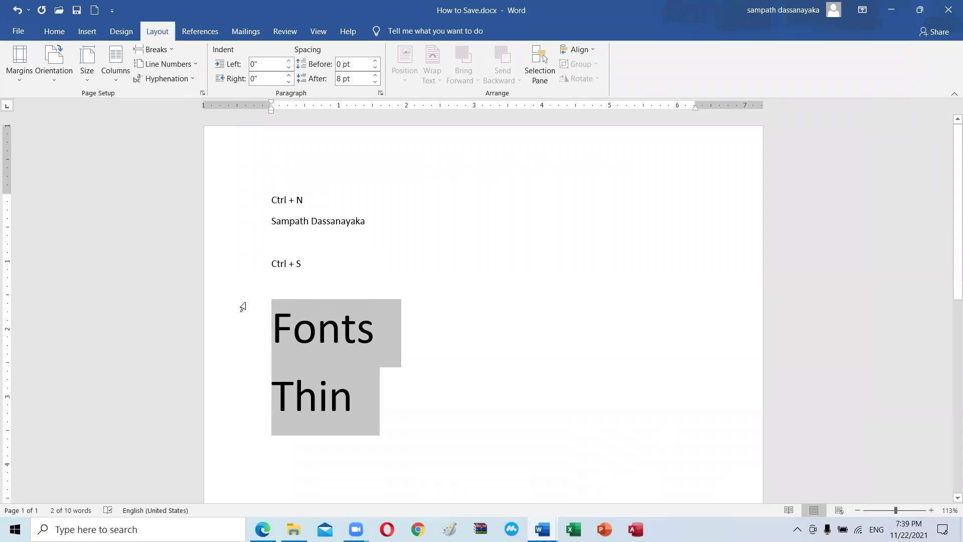
{"action": "left_click", "coordinate": [372, 342]}
{"action": "scroll", "coordinate": [373, 325], "scroll_direction": "down", "scroll_amount": 3}
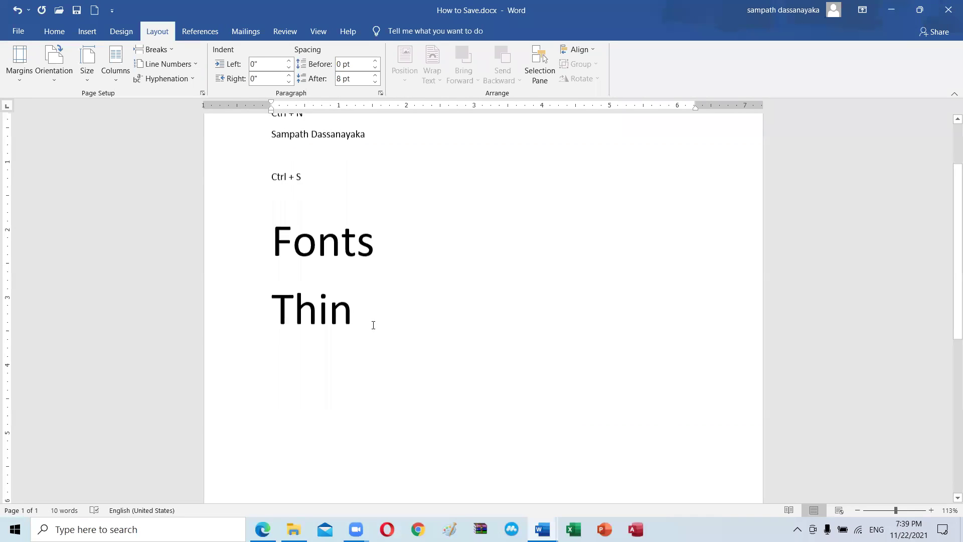
{"action": "left_click", "coordinate": [360, 299]}
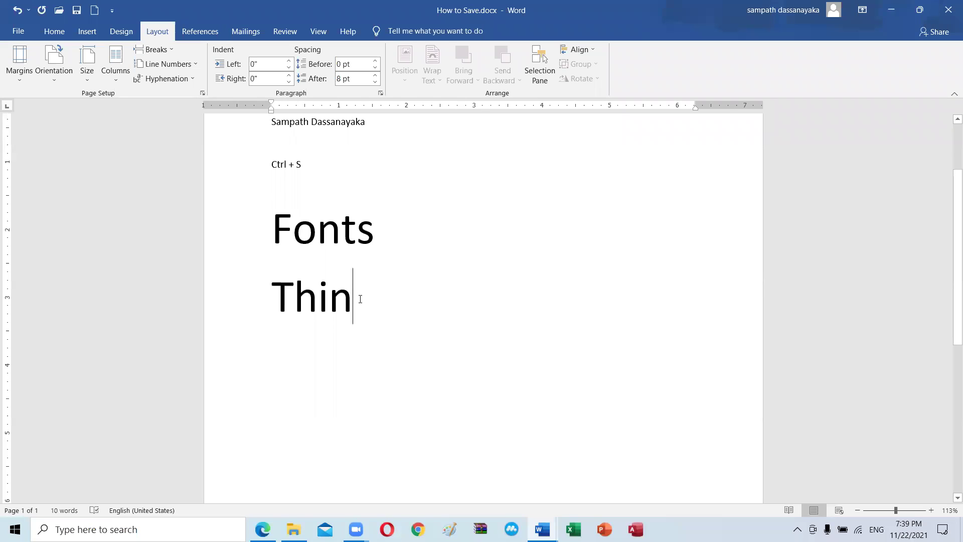
{"action": "type", "text": "-"}
Step: Complete the Thin line as 'Thin - Calibri Light' by pasting the font name from the font box
{"action": "left_click", "coordinate": [52, 33]}
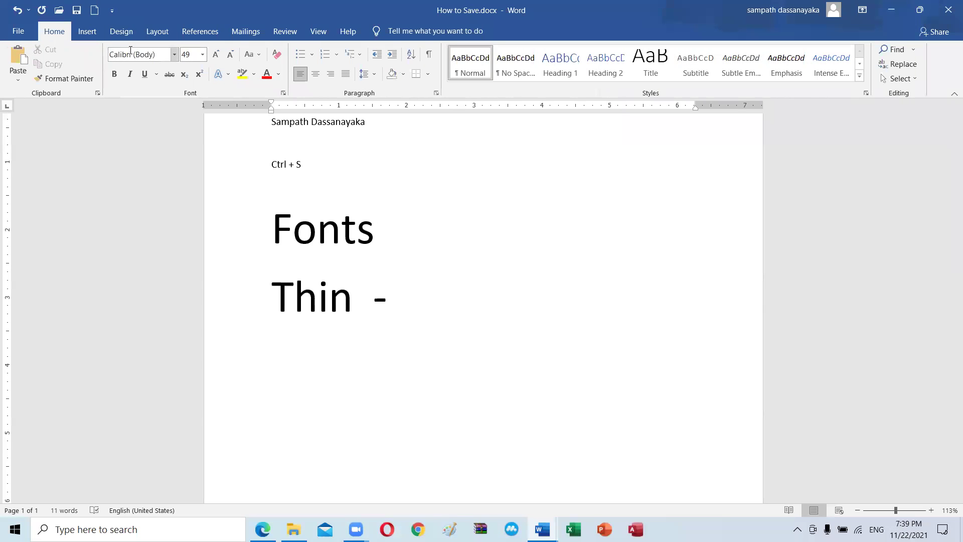
{"action": "left_click", "coordinate": [174, 55]}
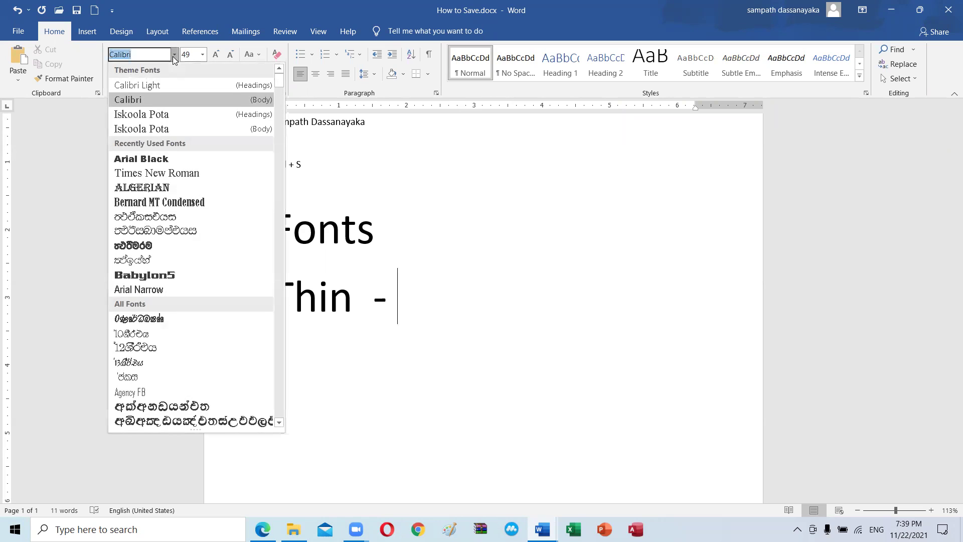
{"action": "left_click", "coordinate": [150, 85]}
{"action": "mouse_move", "coordinate": [307, 289]}
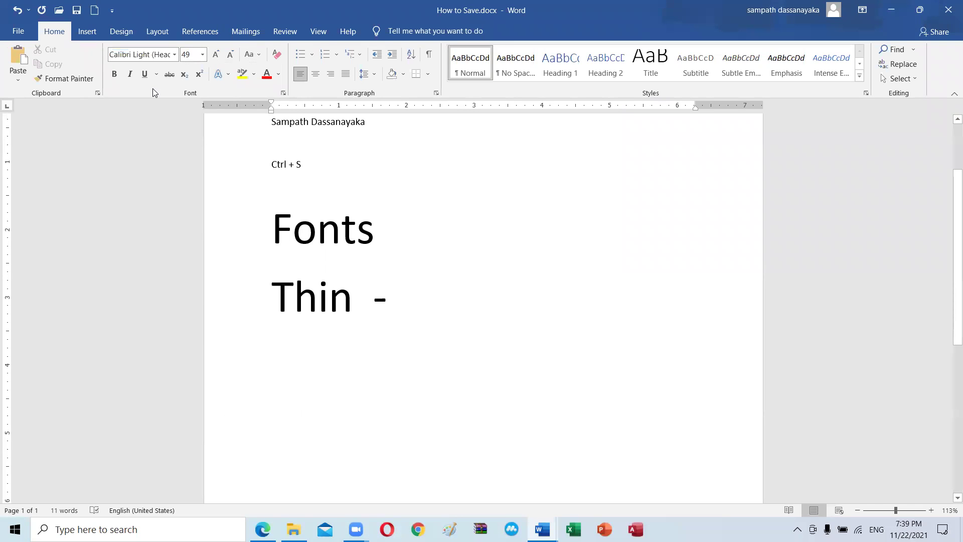
{"action": "left_click", "coordinate": [153, 55]}
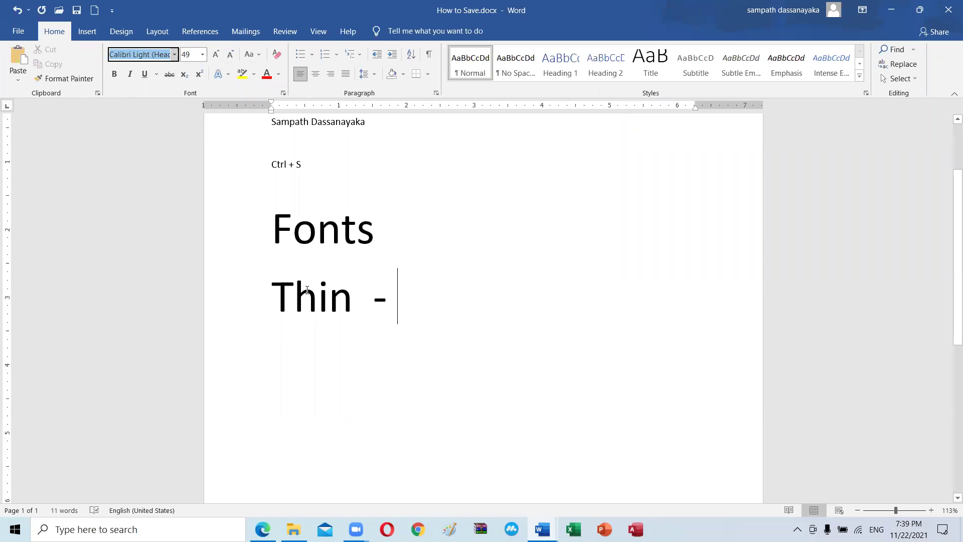
{"action": "left_click", "coordinate": [421, 289]}
{"action": "type", "text": "Calibri Light (Headings)"}
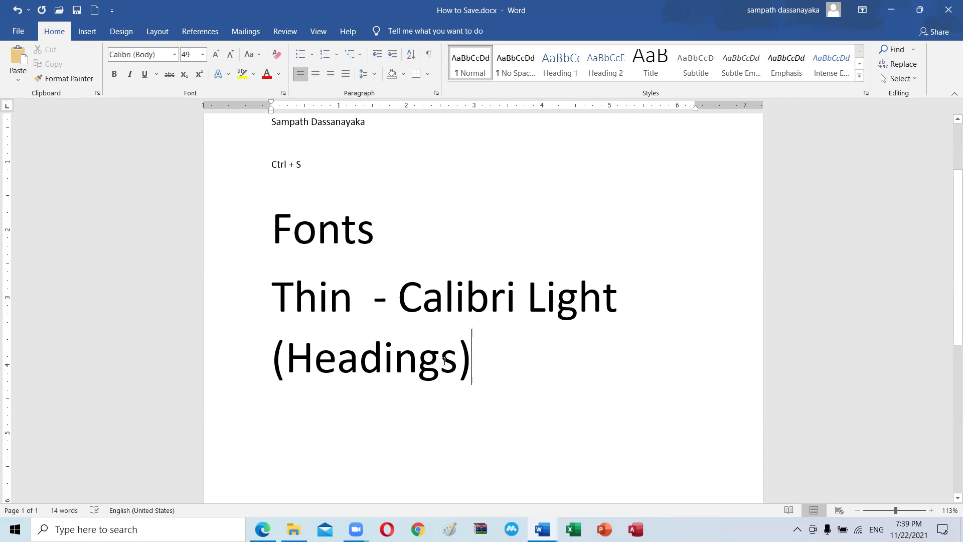
{"action": "key", "text": "BackSpace"}
{"action": "key", "text": "BackSpace"}
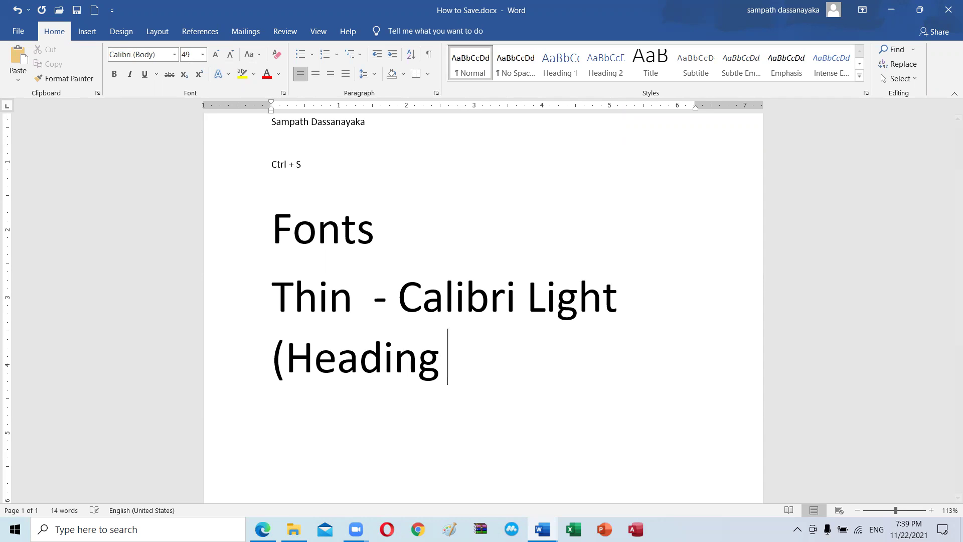
{"action": "key", "text": "BackSpace"}
{"action": "key", "text": "BackSpace"}
{"action": "key", "text": "BackSpace"}
{"action": "key", "text": "BackSpace"}
{"action": "key", "text": "BackSpace"}
{"action": "key", "text": "BackSpace"}
{"action": "key", "text": "BackSpace"}
{"action": "key", "text": "BackSpace"}
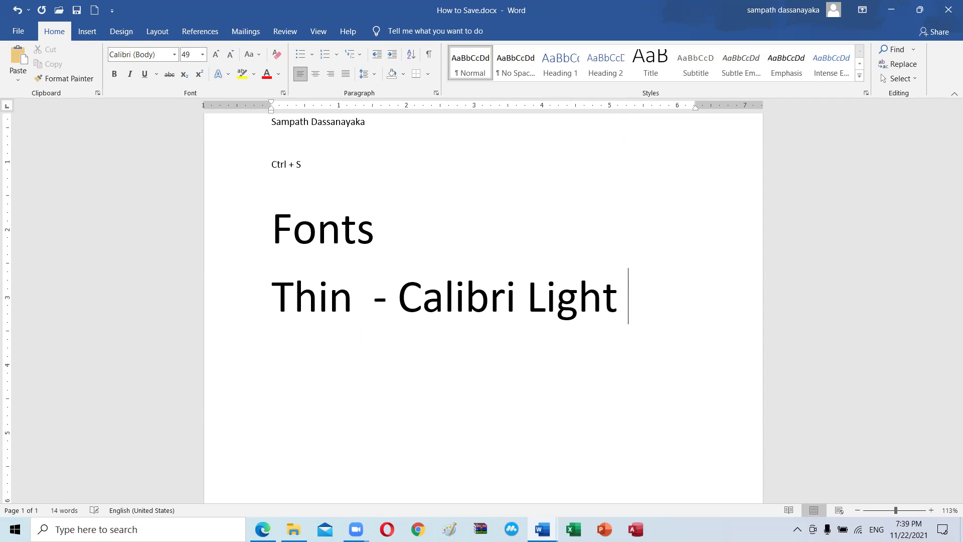
Step: Add a new line reading 'Normal - Times New Roman'
{"action": "key", "text": "Return"}
{"action": "type", "text": "Normal -"}
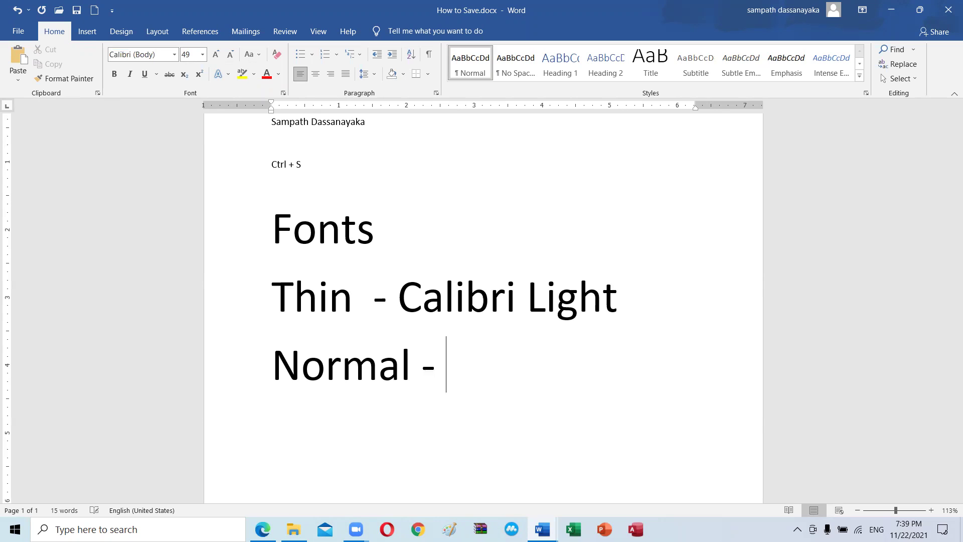
{"action": "left_click", "coordinate": [174, 54]}
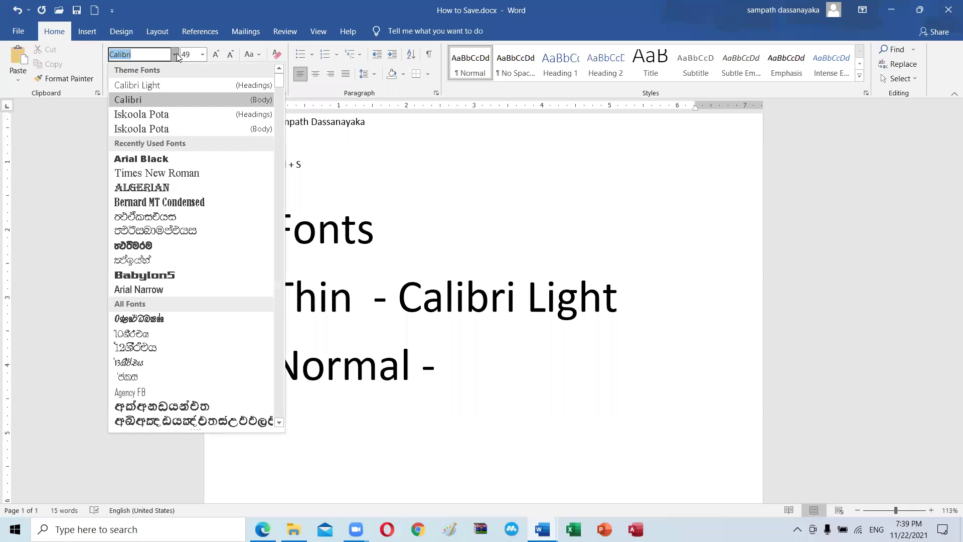
{"action": "left_click", "coordinate": [169, 174]}
{"action": "left_click", "coordinate": [148, 53]}
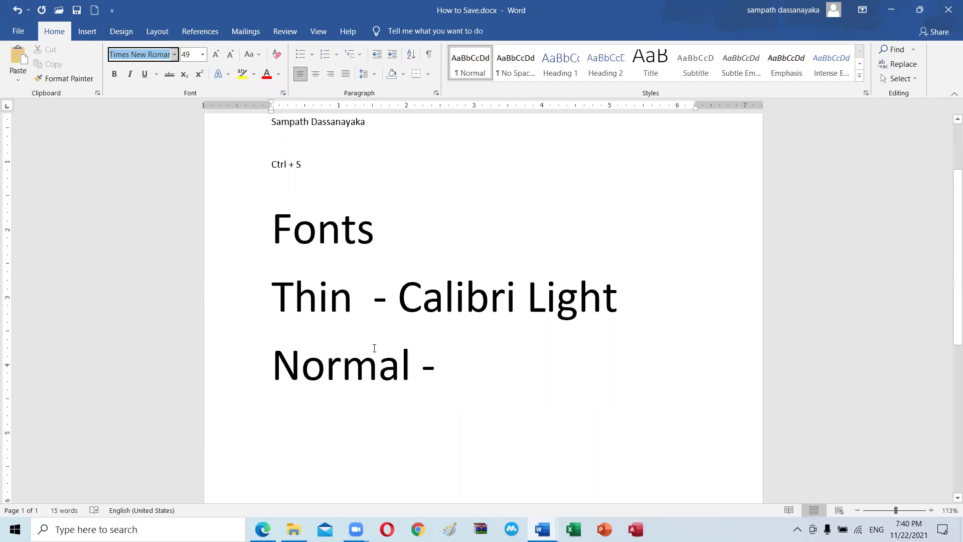
{"action": "left_click", "coordinate": [471, 377]}
{"action": "type", "text": "Times New Roman"}
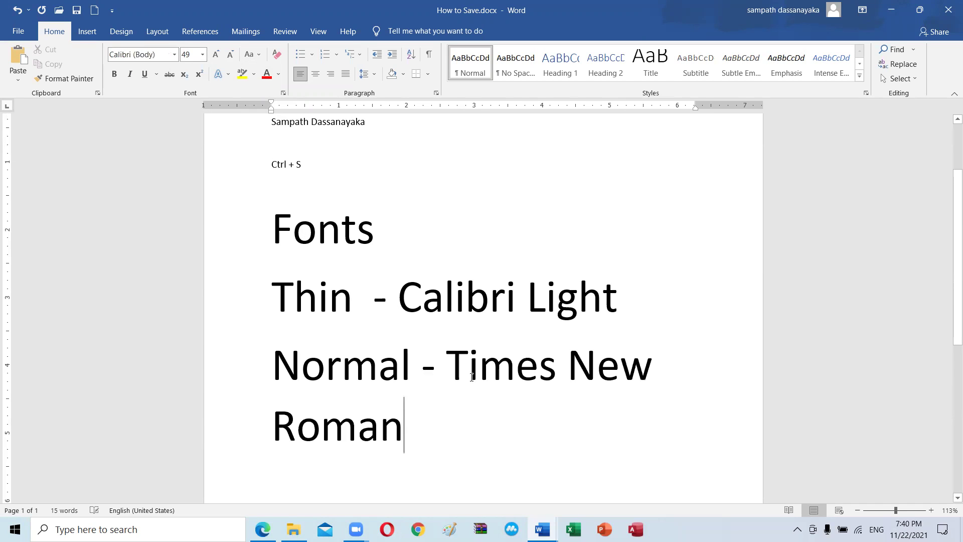
Step: Start a new line reading 'Thick -', fixing the 'Thik' typo
{"action": "scroll", "coordinate": [429, 344], "scroll_direction": "down", "scroll_amount": 2}
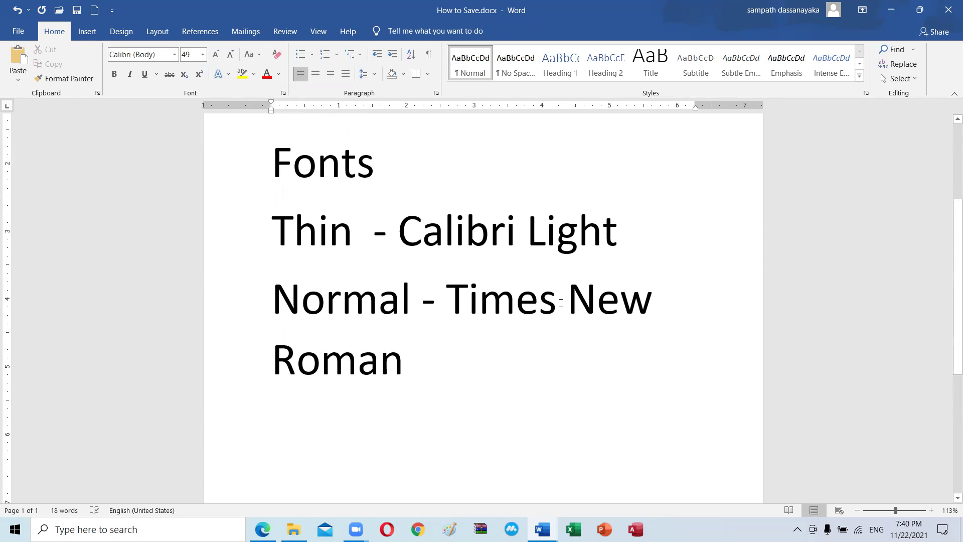
{"action": "key", "text": "Return"}
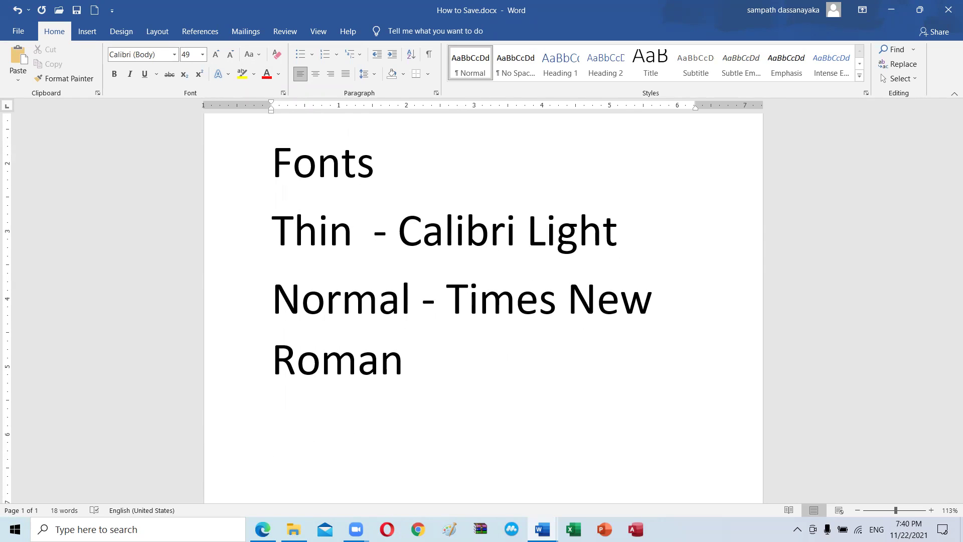
{"action": "type", "text": "T"}
{"action": "type", "text": "hik"}
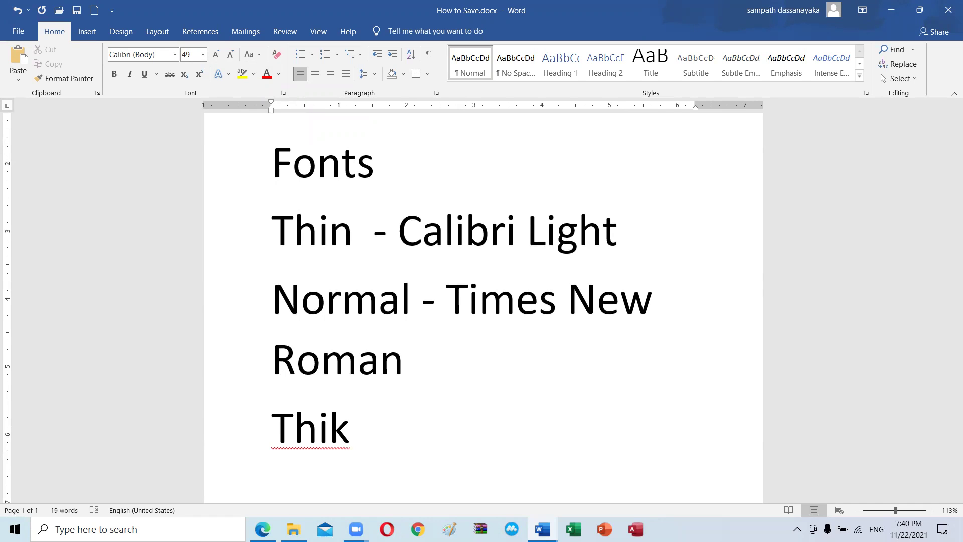
{"action": "key", "text": "BackSpace"}
{"action": "key", "text": "BackSpace"}
{"action": "type", "text": "ck -"}
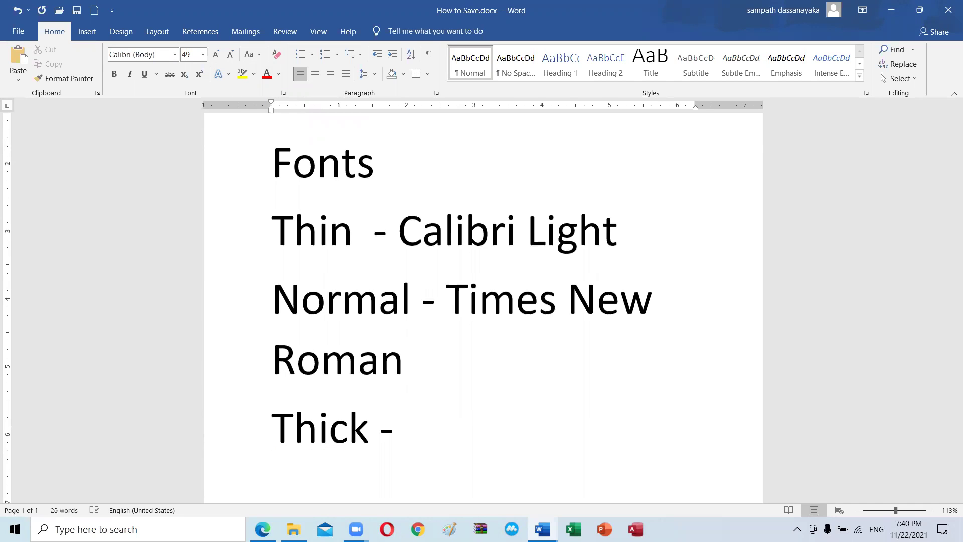
Step: Choose Arial Black in the font box and type 'Arial Black' after 'Thick -'
{"action": "left_click", "coordinate": [174, 54]}
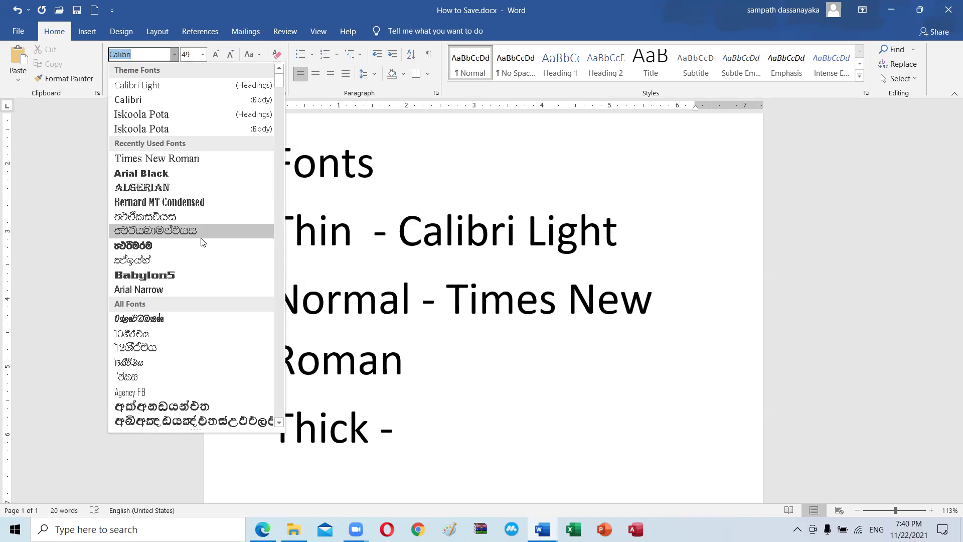
{"action": "scroll", "coordinate": [203, 243], "scroll_direction": "down", "scroll_amount": 2}
{"action": "scroll", "coordinate": [202, 243], "scroll_direction": "down", "scroll_amount": 3}
{"action": "scroll", "coordinate": [202, 243], "scroll_direction": "down", "scroll_amount": 2}
{"action": "scroll", "coordinate": [203, 243], "scroll_direction": "down", "scroll_amount": 4}
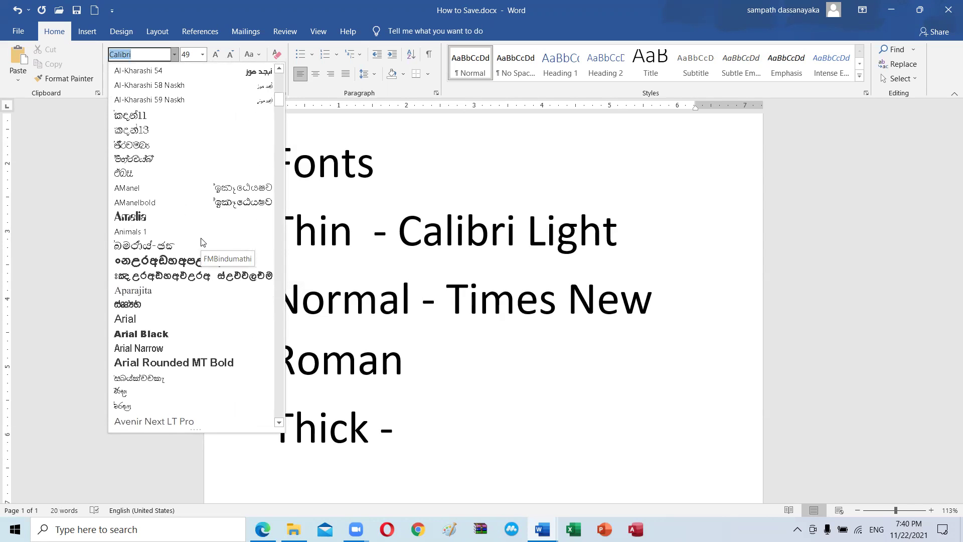
{"action": "scroll", "coordinate": [203, 243], "scroll_direction": "down", "scroll_amount": 4}
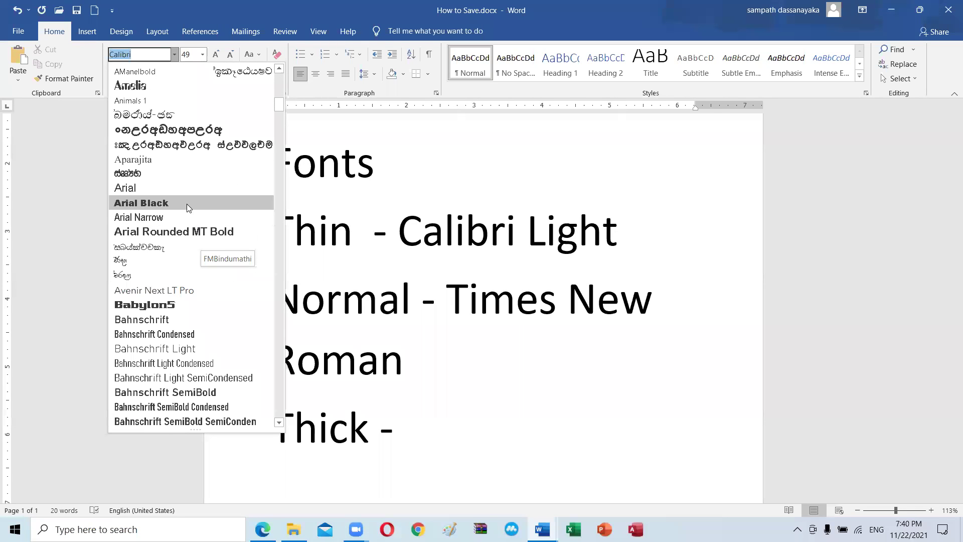
{"action": "left_click", "coordinate": [187, 203]}
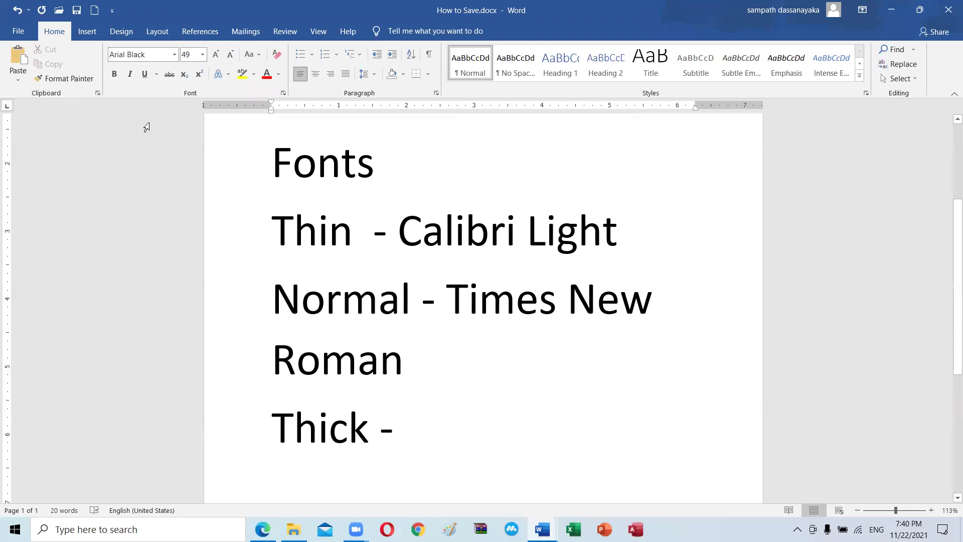
{"action": "left_click", "coordinate": [146, 54]}
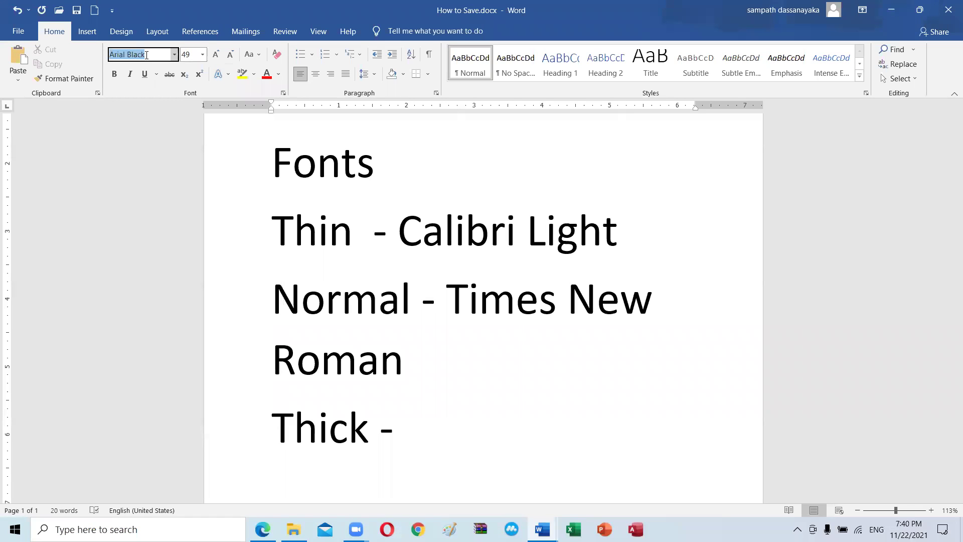
{"action": "left_click", "coordinate": [434, 424]}
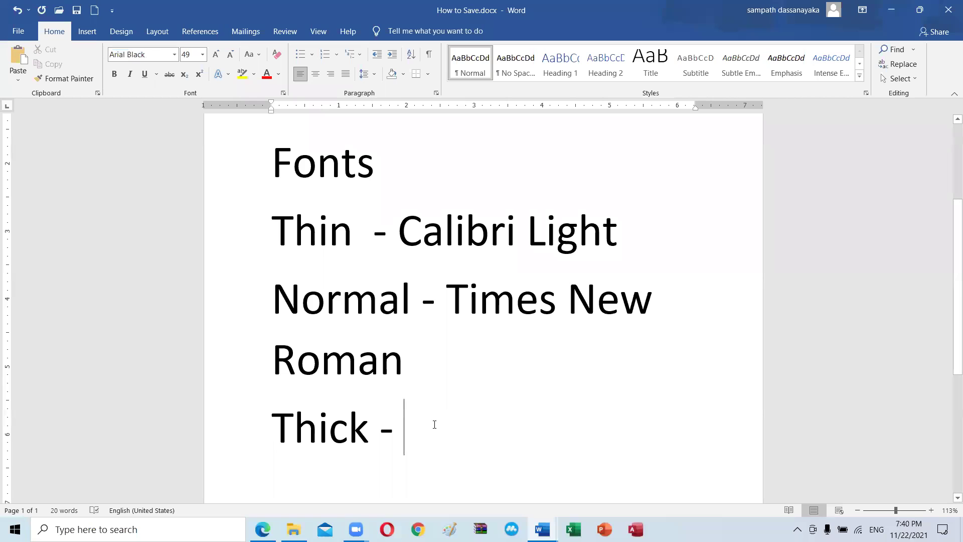
{"action": "type", "text": "Arial Black"}
{"action": "left_click", "coordinate": [448, 437]}
{"action": "left_click", "coordinate": [458, 435]}
{"action": "left_click", "coordinate": [536, 426]}
{"action": "left_click", "coordinate": [431, 426]}
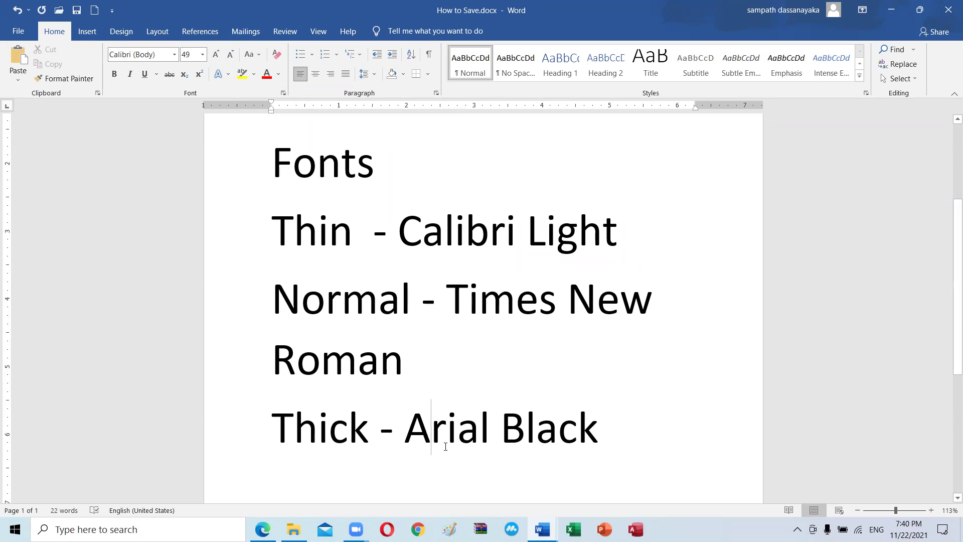
Step: Apply Arial Black, Times New Roman and Calibri Light to the matching names on the Thick, Normal and Thin lines
{"action": "left_click_drag", "start_coordinate": [609, 430], "coordinate": [449, 433]}
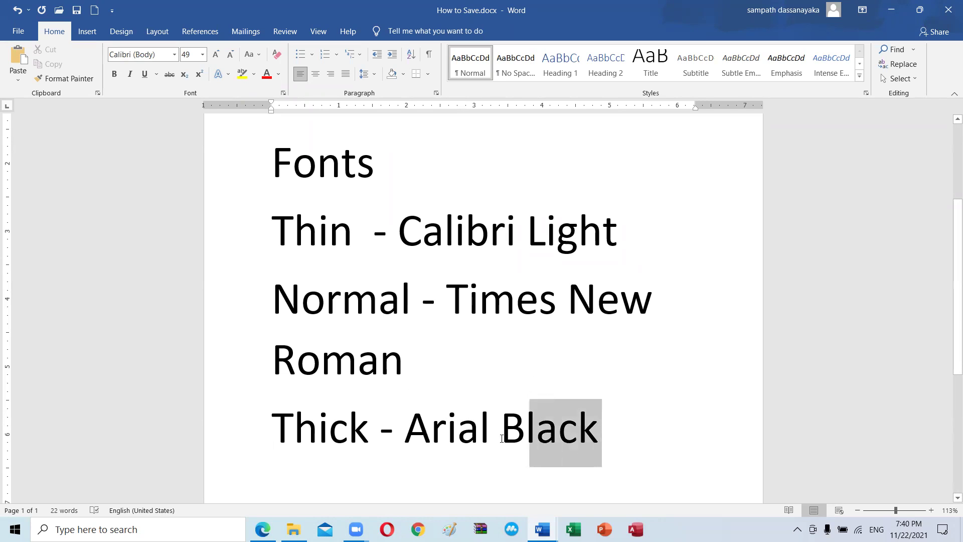
{"action": "left_click", "coordinate": [174, 55]}
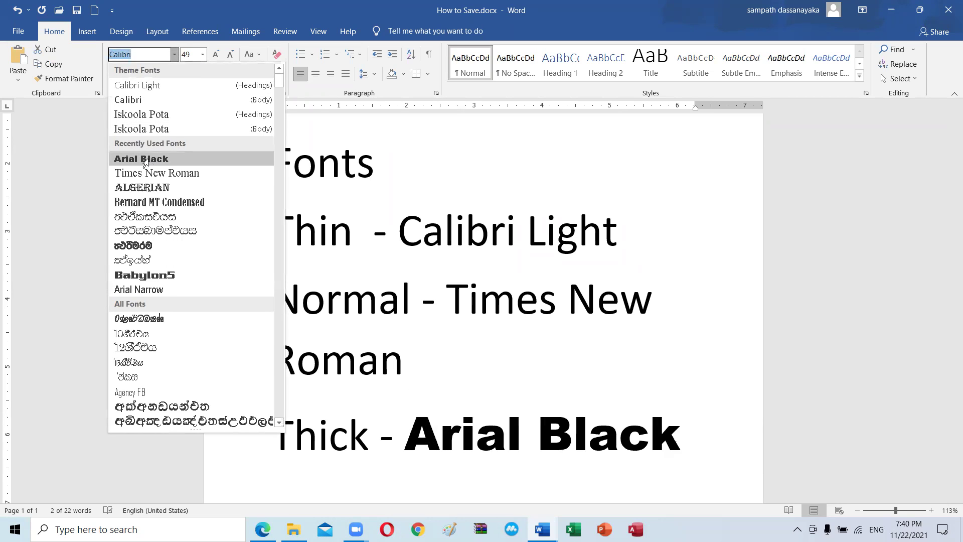
{"action": "left_click", "coordinate": [145, 161]}
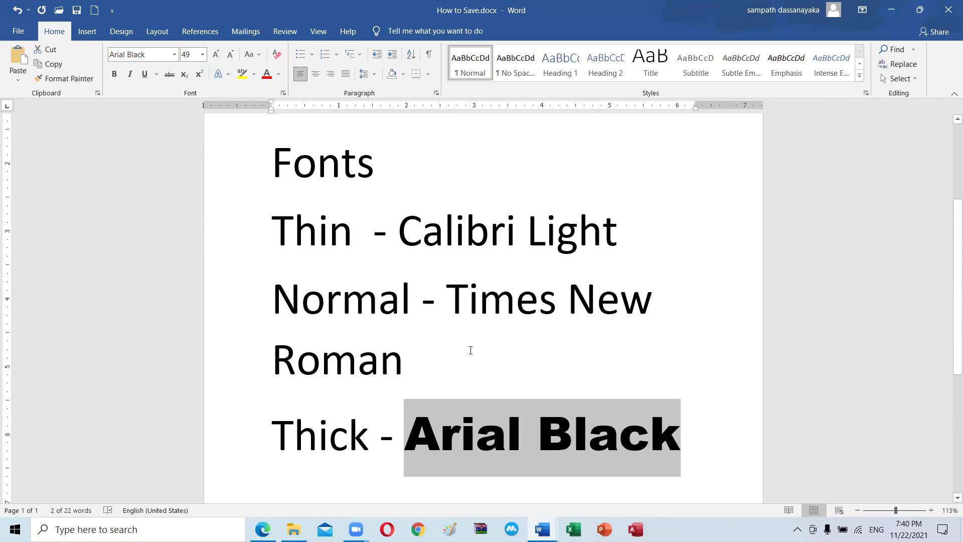
{"action": "left_click_drag", "start_coordinate": [401, 370], "coordinate": [447, 291]}
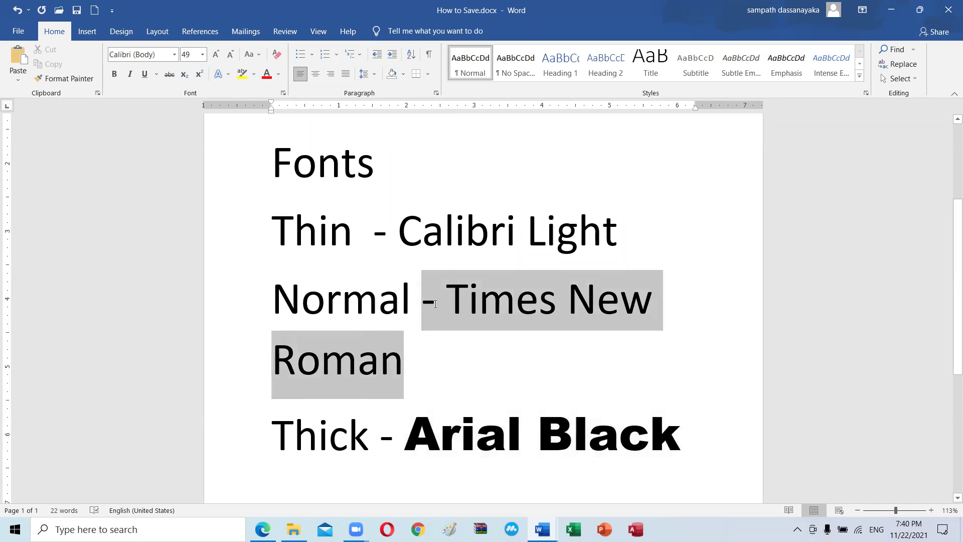
{"action": "left_click", "coordinate": [175, 54]}
{"action": "left_click", "coordinate": [189, 173]}
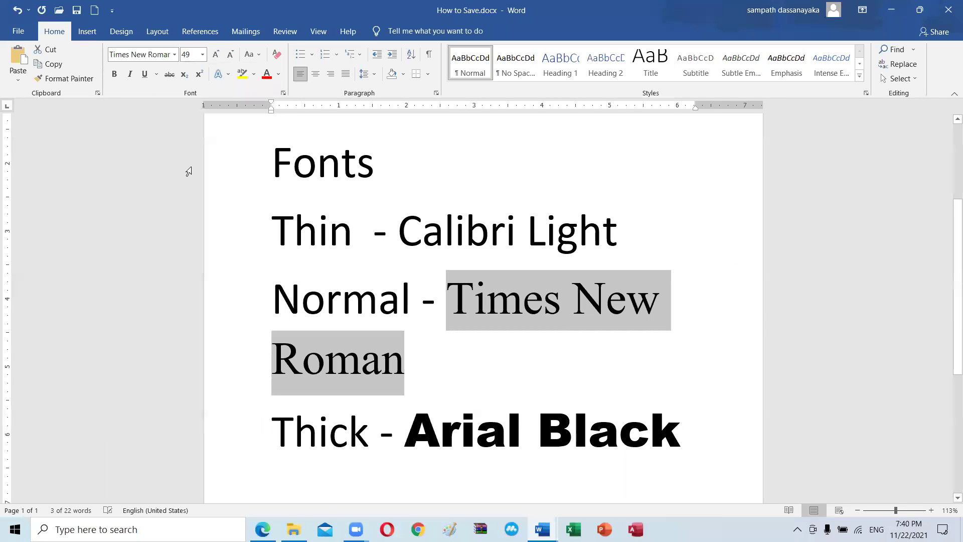
{"action": "left_click", "coordinate": [454, 351]}
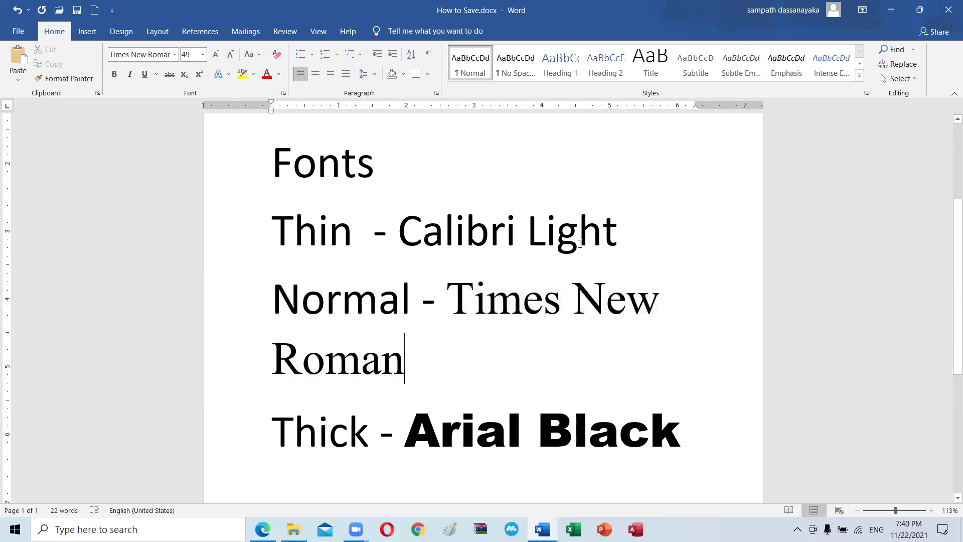
{"action": "left_click_drag", "start_coordinate": [479, 220], "coordinate": [626, 233]}
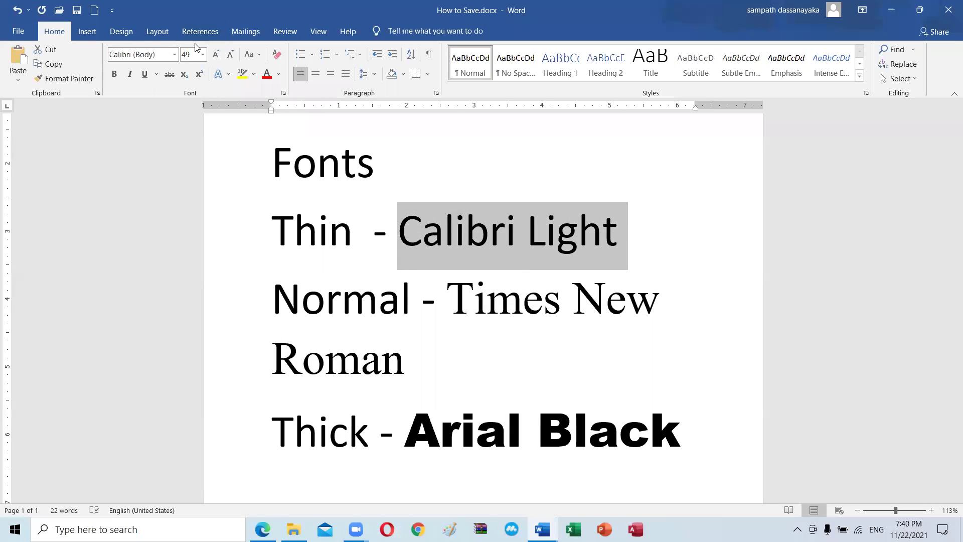
{"action": "left_click", "coordinate": [175, 54]}
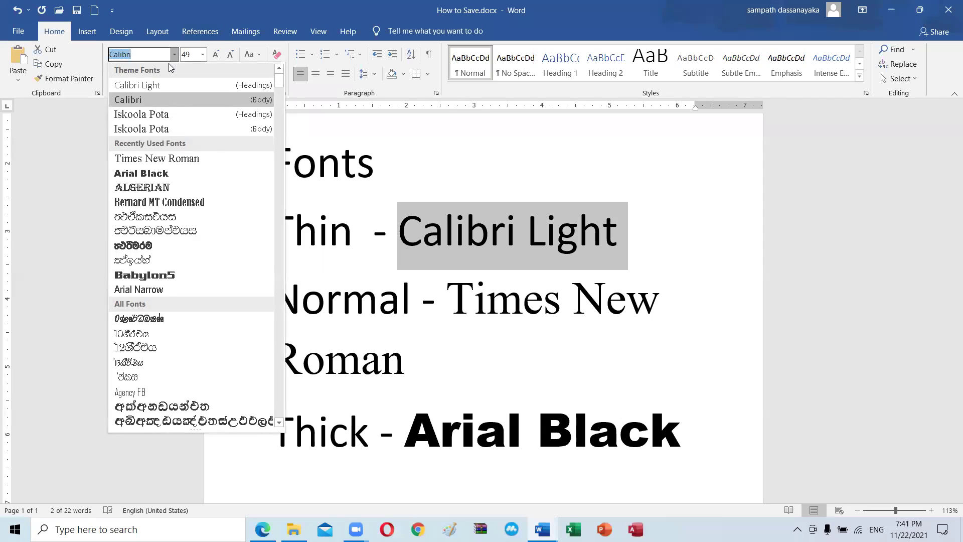
{"action": "left_click", "coordinate": [156, 84]}
{"action": "key", "text": "Right"}
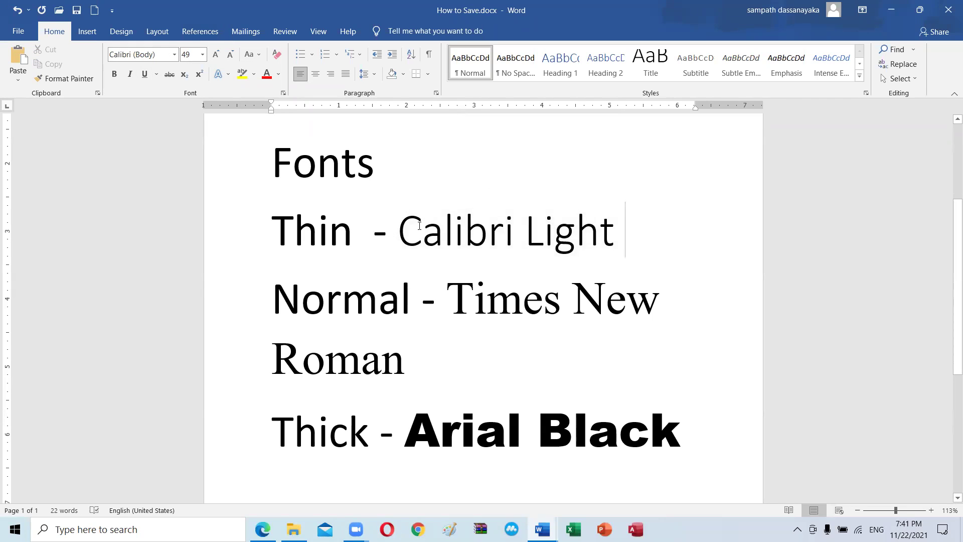
{"action": "left_click", "coordinate": [397, 233]}
{"action": "left_click_drag", "start_coordinate": [474, 299], "coordinate": [649, 297]}
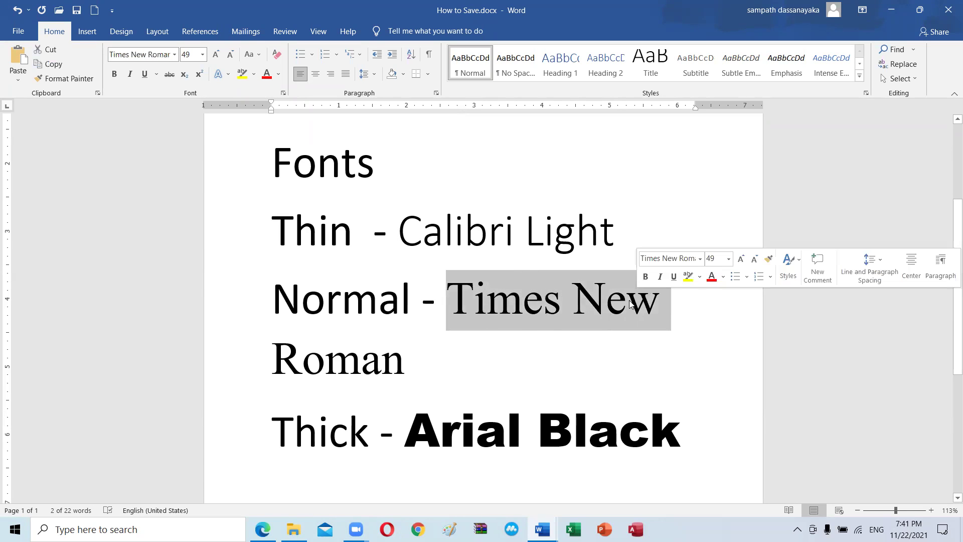
{"action": "left_click", "coordinate": [462, 366]}
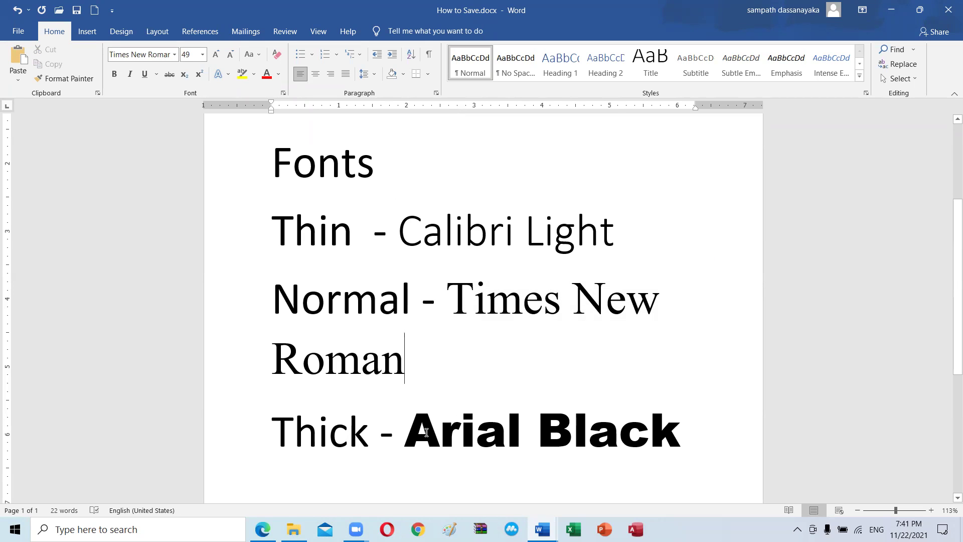
{"action": "left_click_drag", "start_coordinate": [416, 434], "coordinate": [654, 423]}
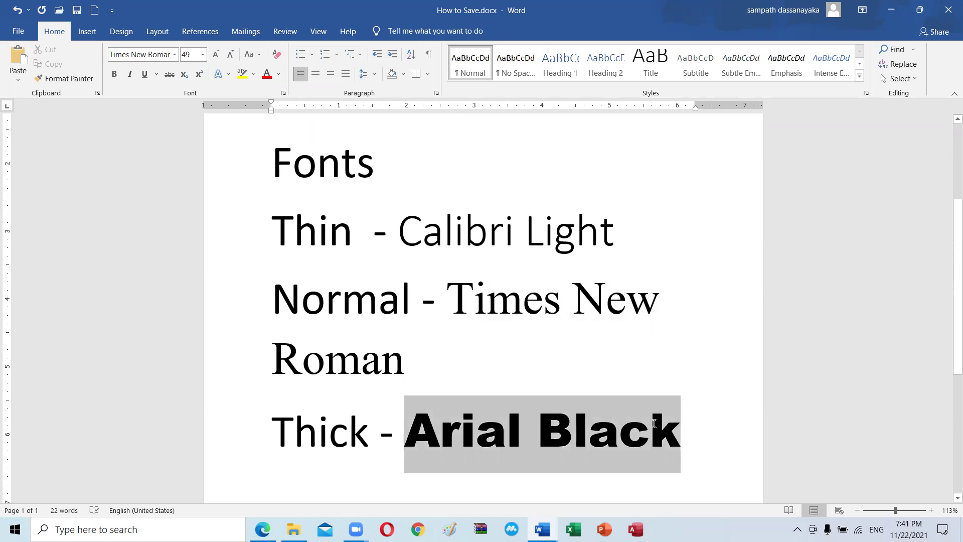
{"action": "left_click", "coordinate": [576, 325]}
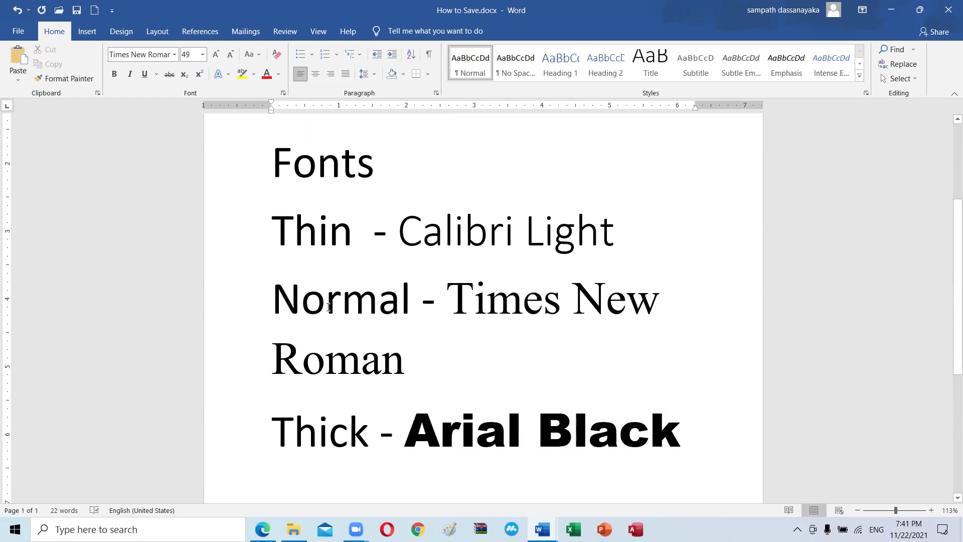
{"action": "left_click_drag", "start_coordinate": [272, 226], "coordinate": [349, 225]}
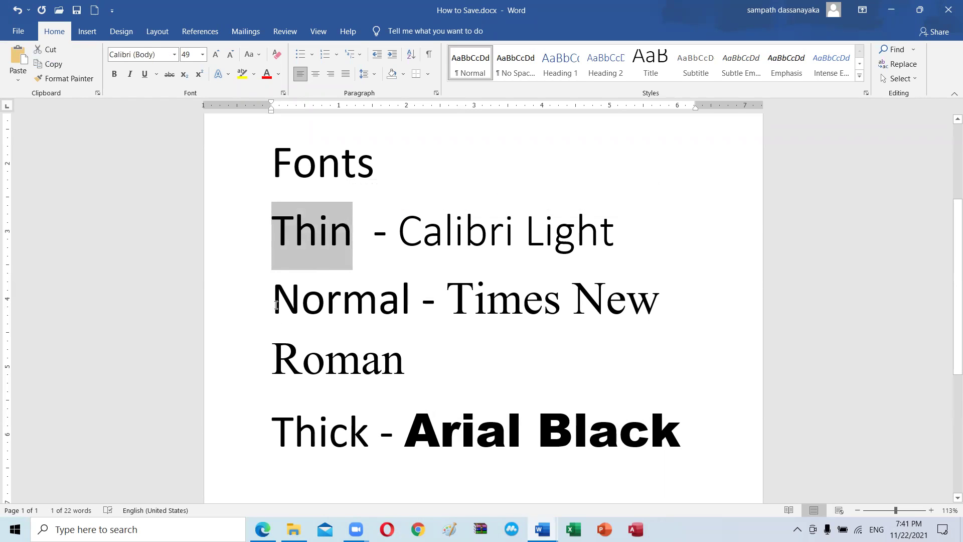
{"action": "left_click_drag", "start_coordinate": [273, 298], "coordinate": [377, 291]}
{"action": "left_click_drag", "start_coordinate": [344, 352], "coordinate": [366, 321]}
{"action": "left_click", "coordinate": [248, 422]}
{"action": "left_click", "coordinate": [281, 414]}
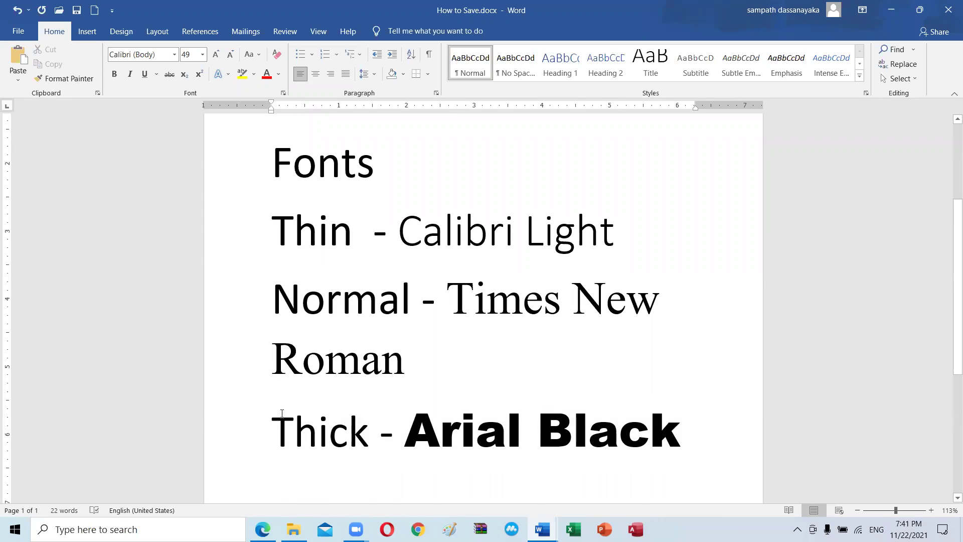
{"action": "scroll", "coordinate": [282, 414], "scroll_direction": "up", "scroll_amount": 2}
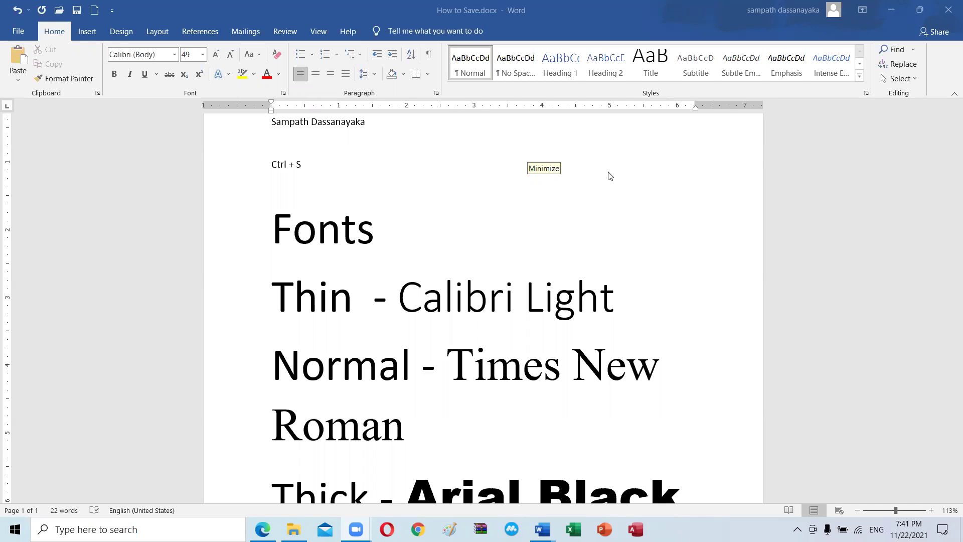
{"action": "scroll", "coordinate": [507, 177], "scroll_direction": "down", "scroll_amount": 2}
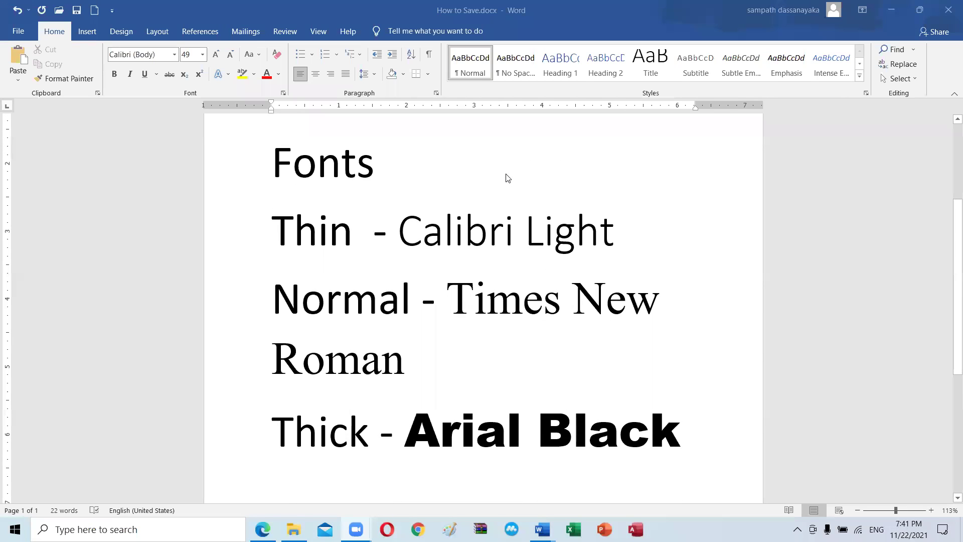
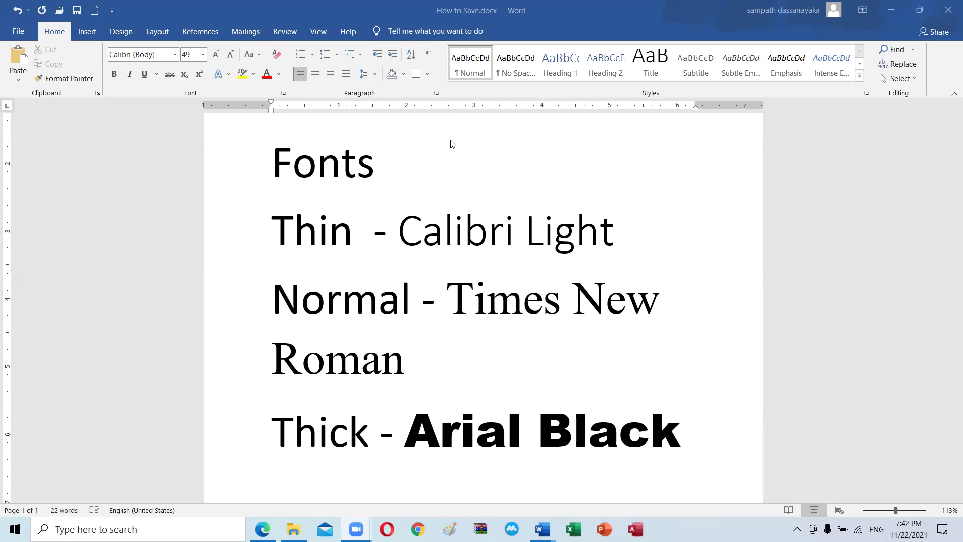
Step: Add a blank line after Thick - Arial Black, then undo an accidental paste over the Fonts lines
{"action": "scroll", "coordinate": [296, 274], "scroll_direction": "down", "scroll_amount": 1}
{"action": "scroll", "coordinate": [354, 351], "scroll_direction": "down", "scroll_amount": 2}
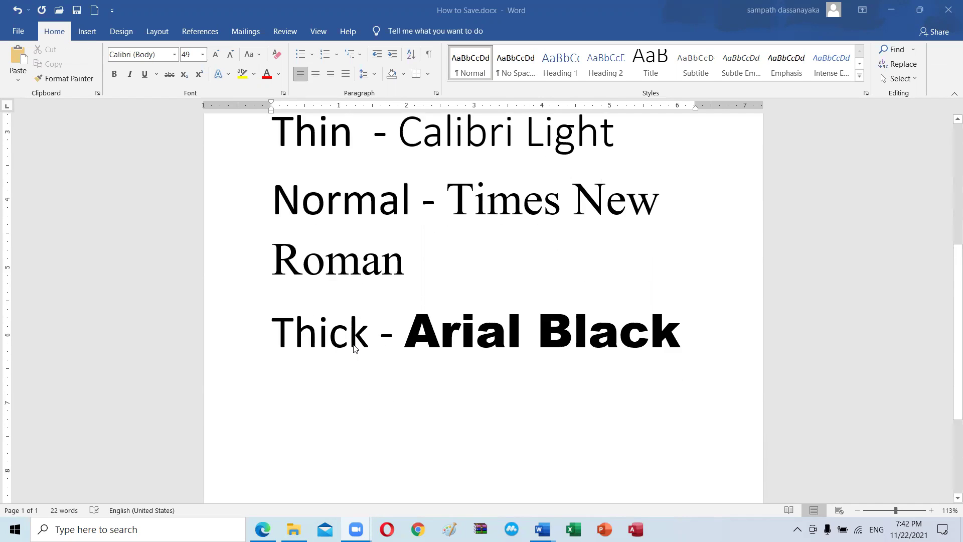
{"action": "scroll", "coordinate": [498, 332], "scroll_direction": "up", "scroll_amount": 2}
{"action": "left_click", "coordinate": [679, 398]}
{"action": "key", "text": "Return"}
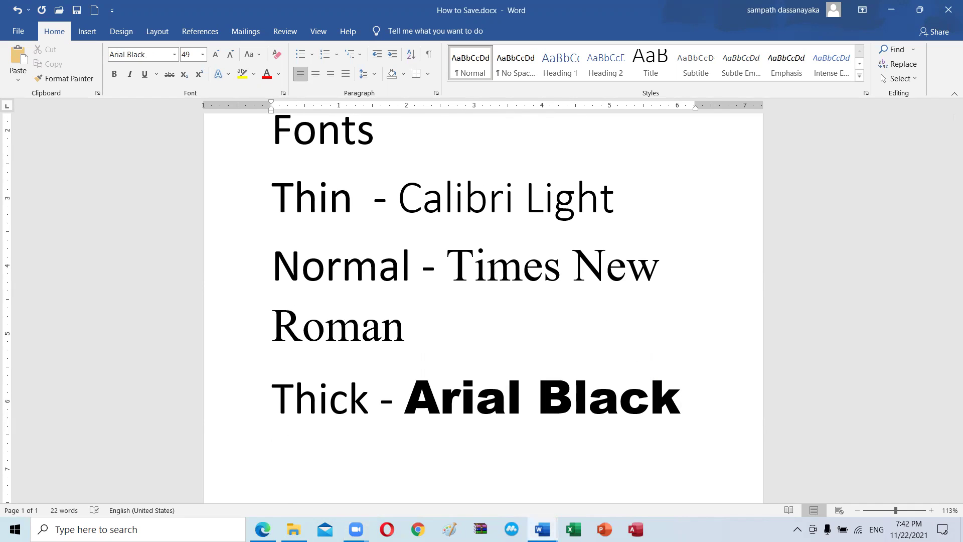
{"action": "mouse_move", "coordinate": [682, 396]}
{"action": "left_mouse_down"}
{"action": "mouse_move", "coordinate": [578, 385]}
{"action": "mouse_move", "coordinate": [270, 161]}
{"action": "left_mouse_up"}
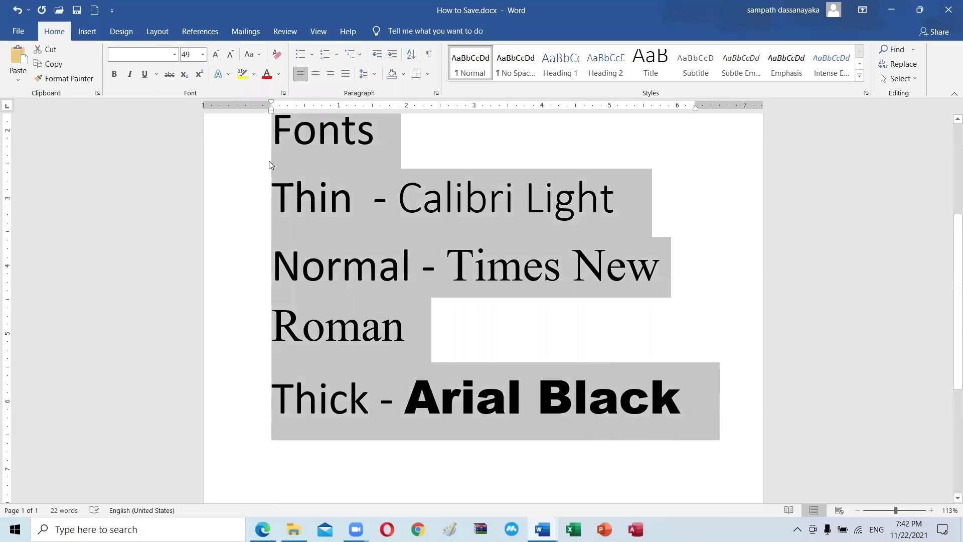
{"action": "type", "text": "Arial Black"}
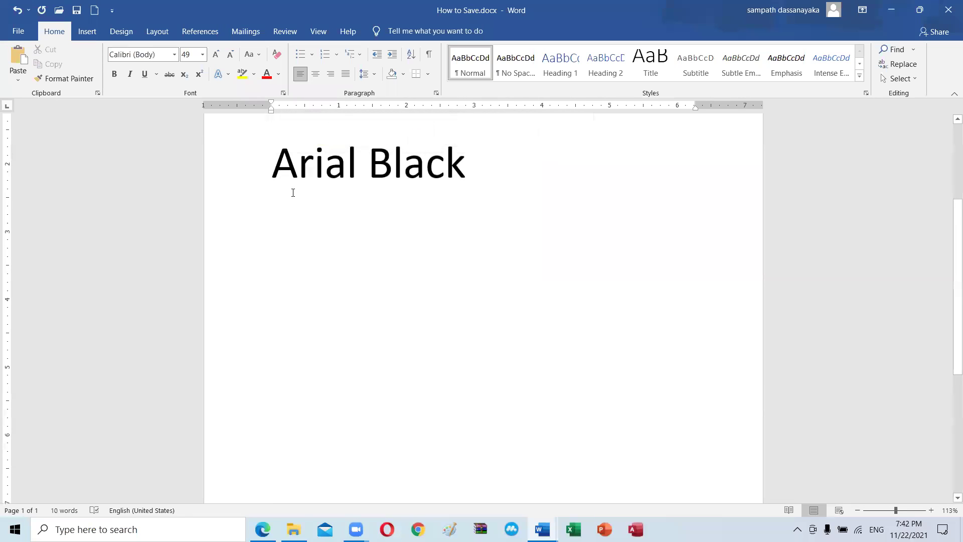
{"action": "key", "text": "ctrl+z"}
Step: Paste the copied Fonts, Thin, Normal and Thick lines on a new paragraph below Arial Black
{"action": "scroll", "coordinate": [292, 195], "scroll_direction": "down", "scroll_amount": 5}
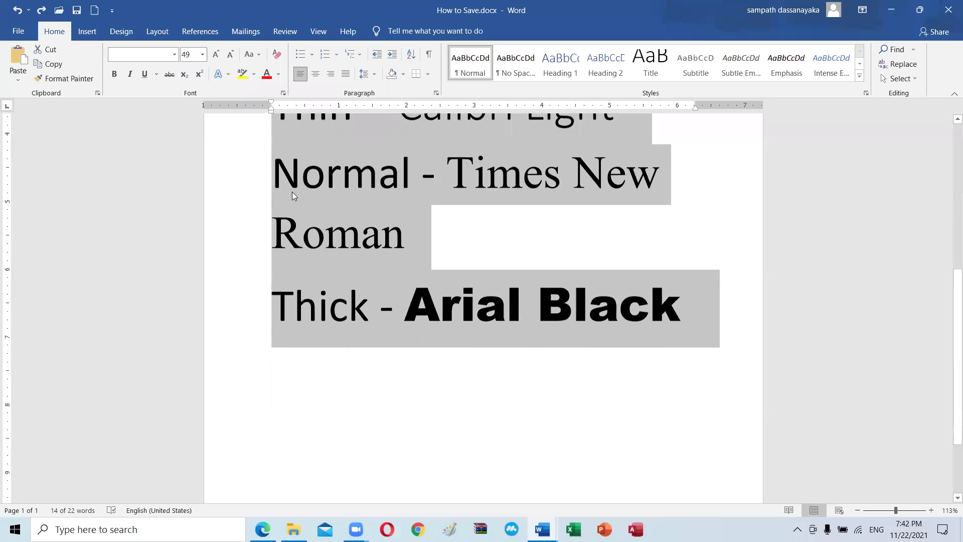
{"action": "left_click", "coordinate": [685, 152]}
{"action": "key", "text": "Return"}
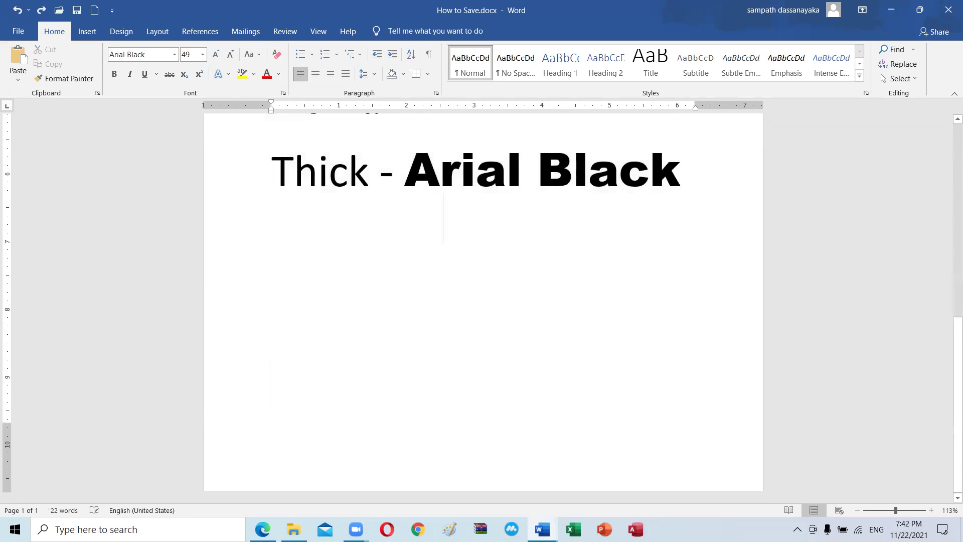
{"action": "key", "text": "ctrl+v"}
{"action": "scroll", "coordinate": [435, 252], "scroll_direction": "up", "scroll_amount": 4}
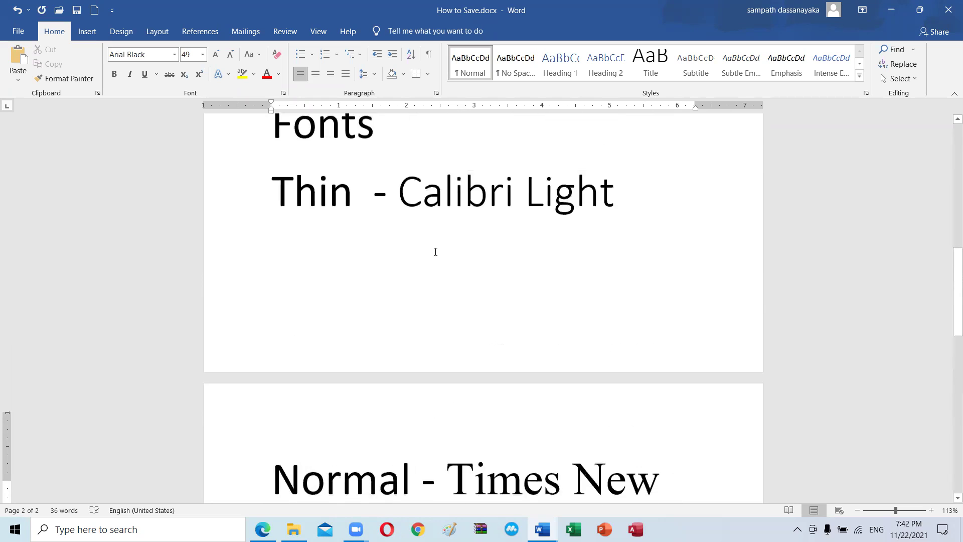
{"action": "scroll", "coordinate": [431, 256], "scroll_direction": "up", "scroll_amount": 4}
{"action": "scroll", "coordinate": [427, 263], "scroll_direction": "up", "scroll_amount": 1}
{"action": "scroll", "coordinate": [421, 269], "scroll_direction": "up", "scroll_amount": 2}
{"action": "scroll", "coordinate": [421, 269], "scroll_direction": "up", "scroll_amount": 3}
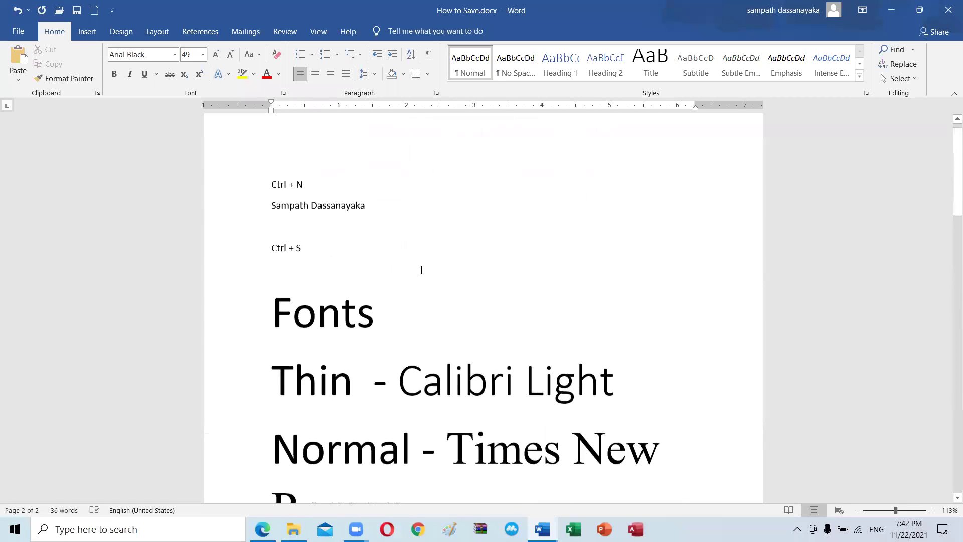
{"action": "scroll", "coordinate": [445, 233], "scroll_direction": "down", "scroll_amount": 4}
{"action": "scroll", "coordinate": [445, 234], "scroll_direction": "down", "scroll_amount": 5}
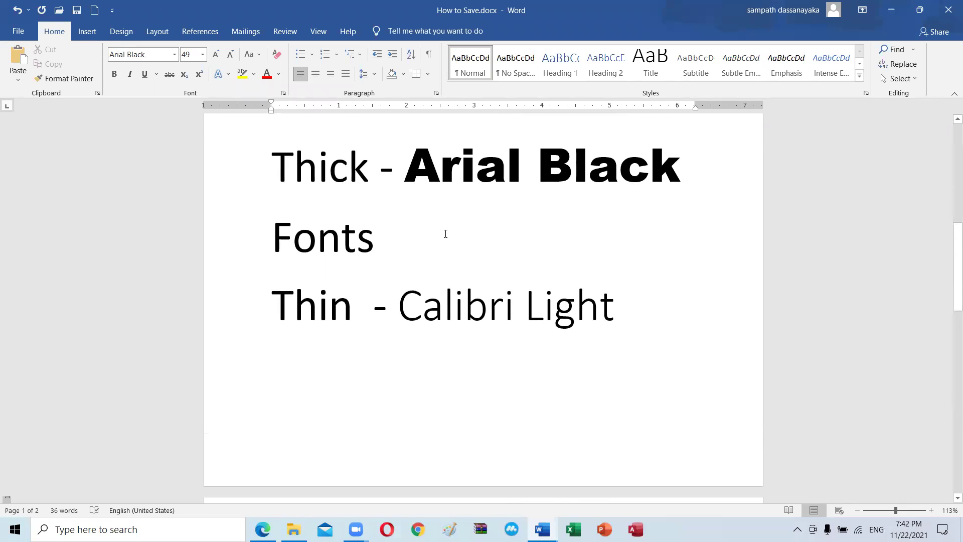
{"action": "left_click", "coordinate": [466, 300]}
Step: Switch the copied Thin line's Calibri Light words to the FMMalithi font
{"action": "left_click_drag", "start_coordinate": [627, 310], "coordinate": [398, 311]}
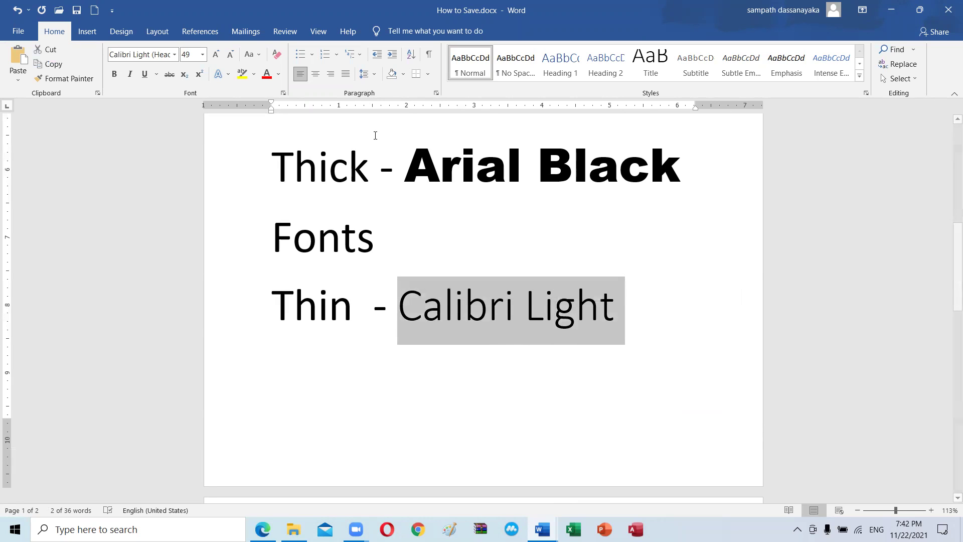
{"action": "left_click", "coordinate": [175, 57]}
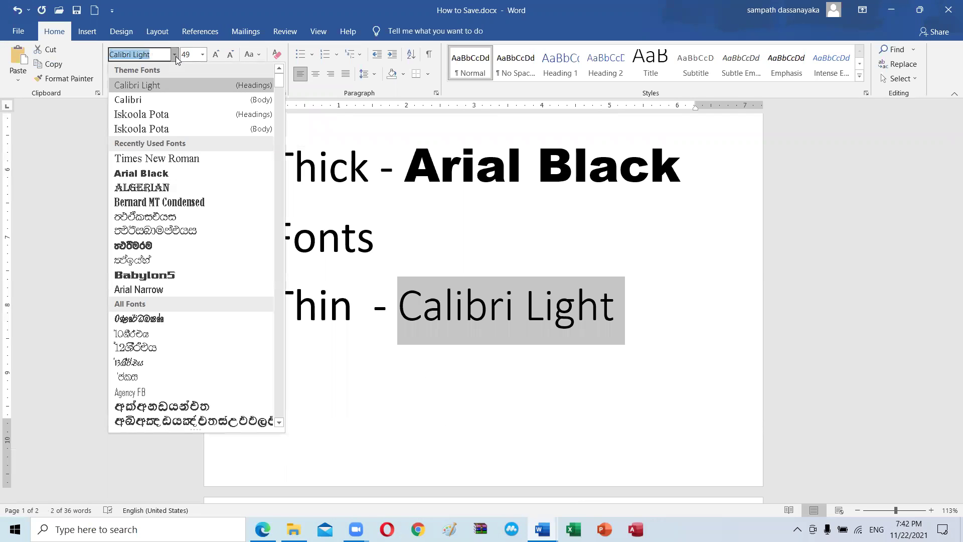
{"action": "type", "text": "FMMalithi"}
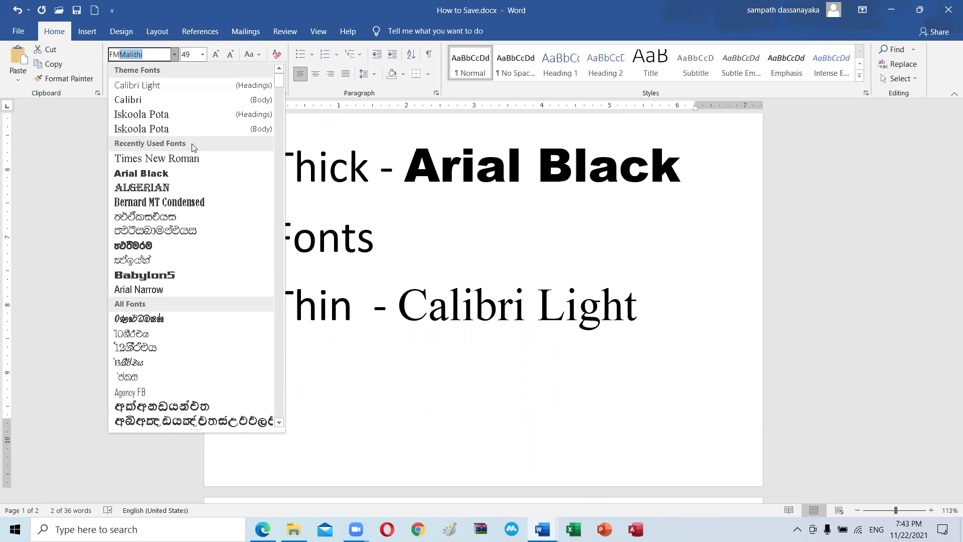
{"action": "left_click", "coordinate": [159, 216]}
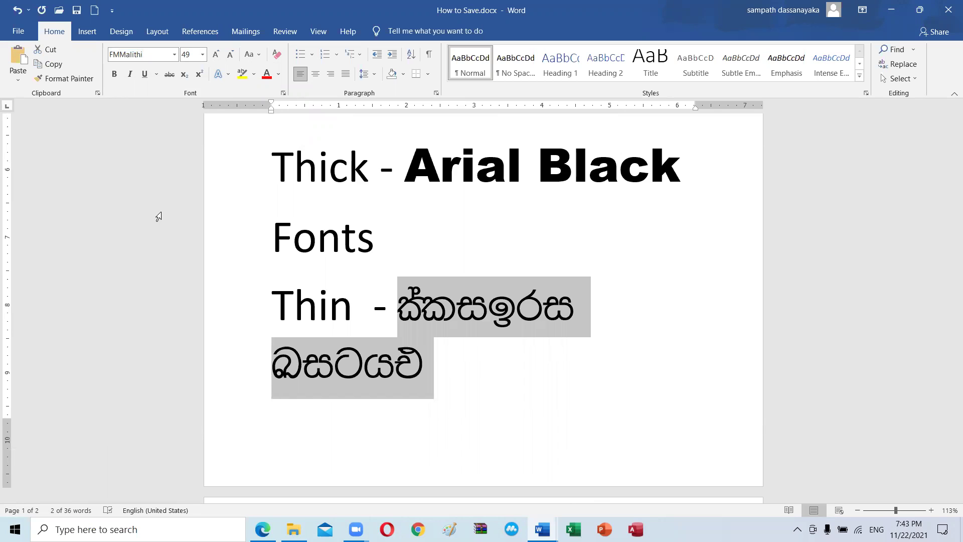
{"action": "left_click", "coordinate": [159, 52]}
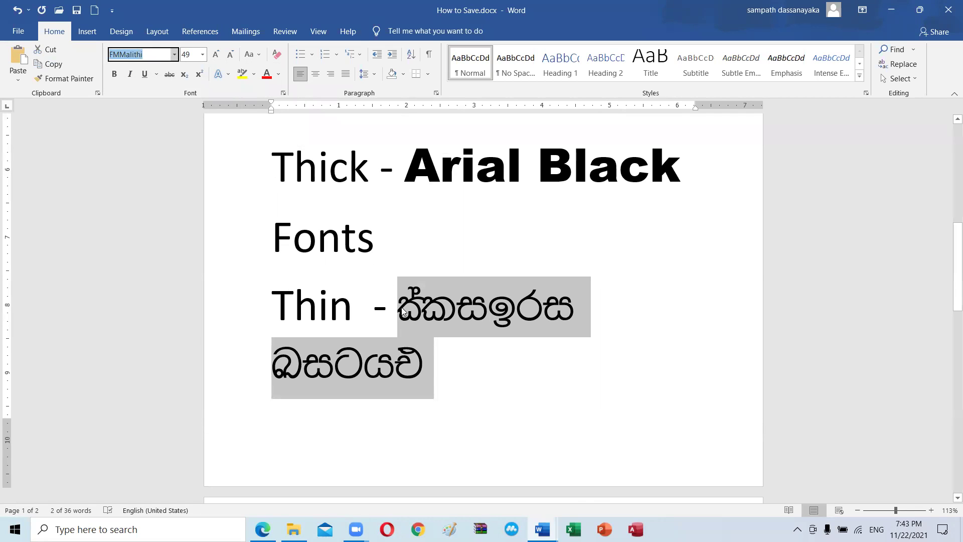
Step: Replace the sample text with a pasted Sinhala word and start a new line below it
{"action": "left_click_drag", "start_coordinate": [402, 311], "coordinate": [430, 358]}
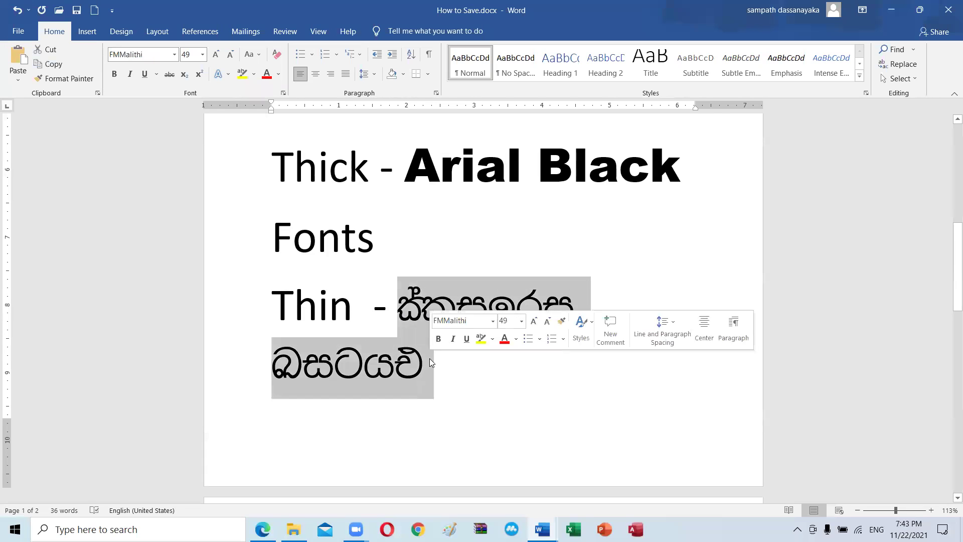
{"action": "key", "text": "ctrl+v"}
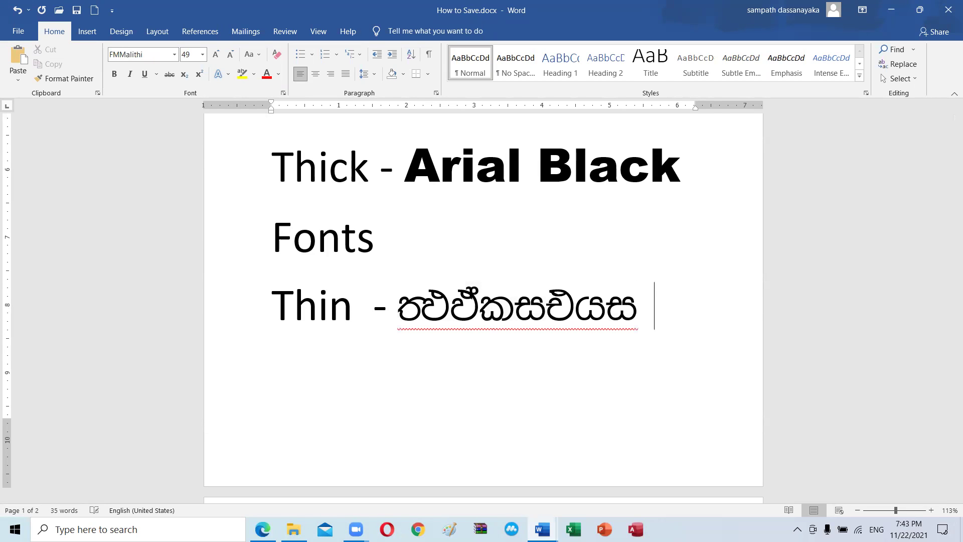
{"action": "left_click", "coordinate": [443, 318]}
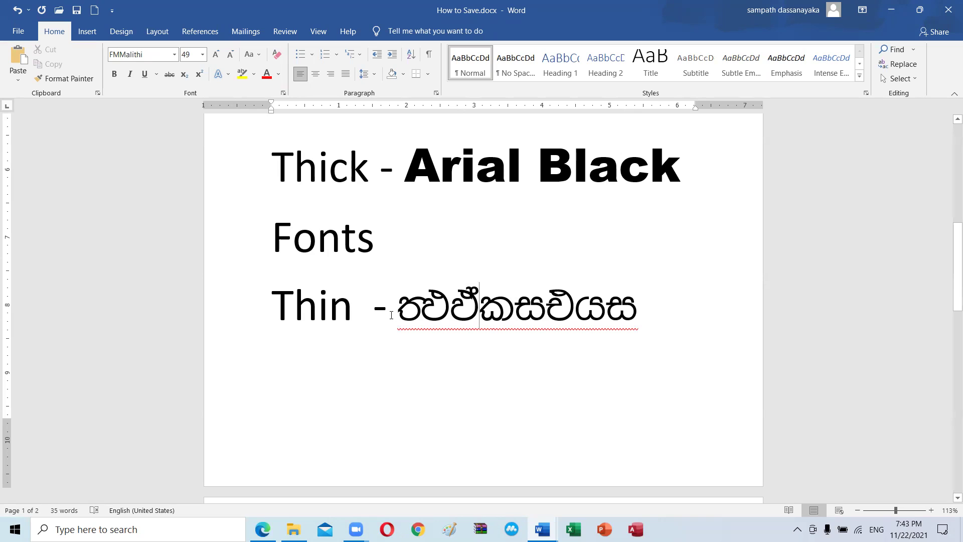
{"action": "key", "text": "Return"}
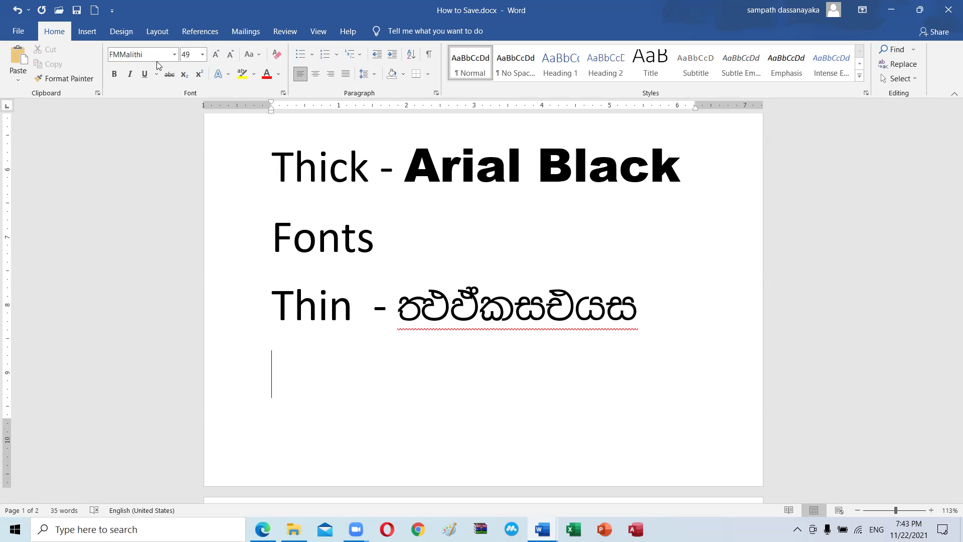
Step: Add an FMMalithi label line beneath the Thin line, set in Calibri Light
{"action": "left_click", "coordinate": [153, 56]}
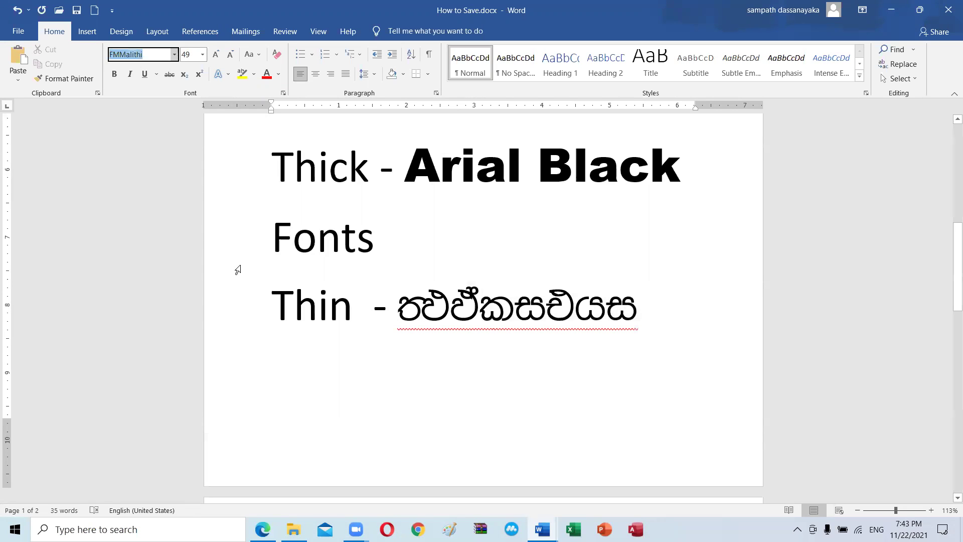
{"action": "left_click", "coordinate": [297, 366]}
{"action": "left_click", "coordinate": [275, 368]}
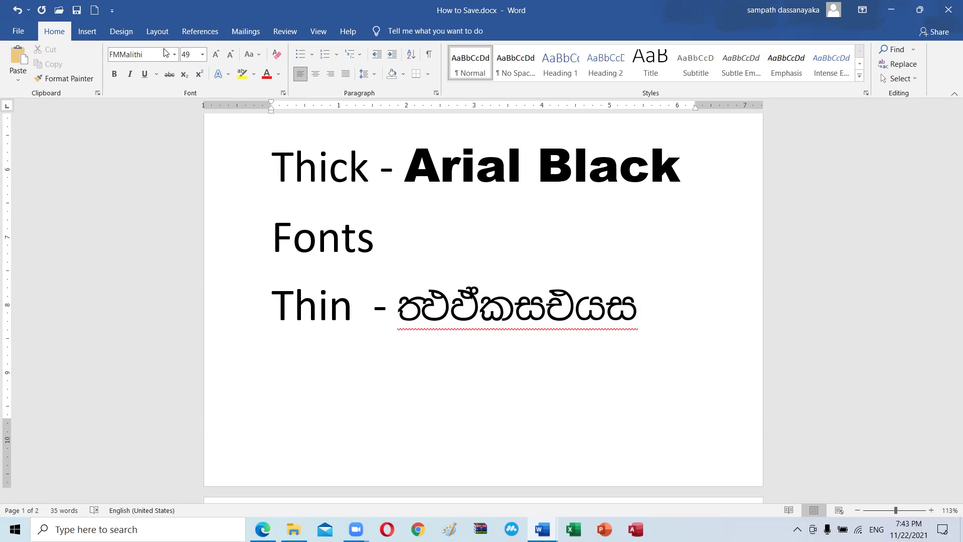
{"action": "key", "text": "ctrl+v"}
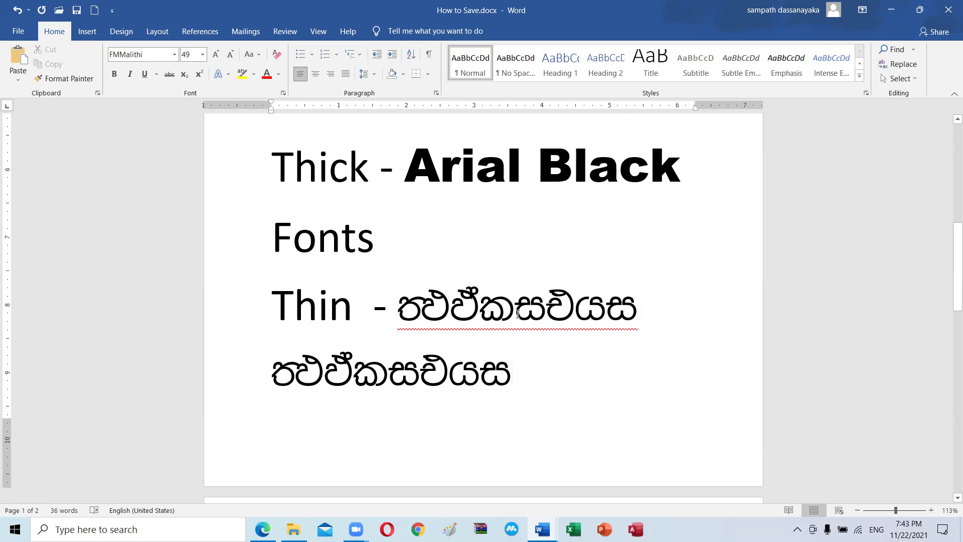
{"action": "left_click_drag", "start_coordinate": [531, 367], "coordinate": [280, 371]}
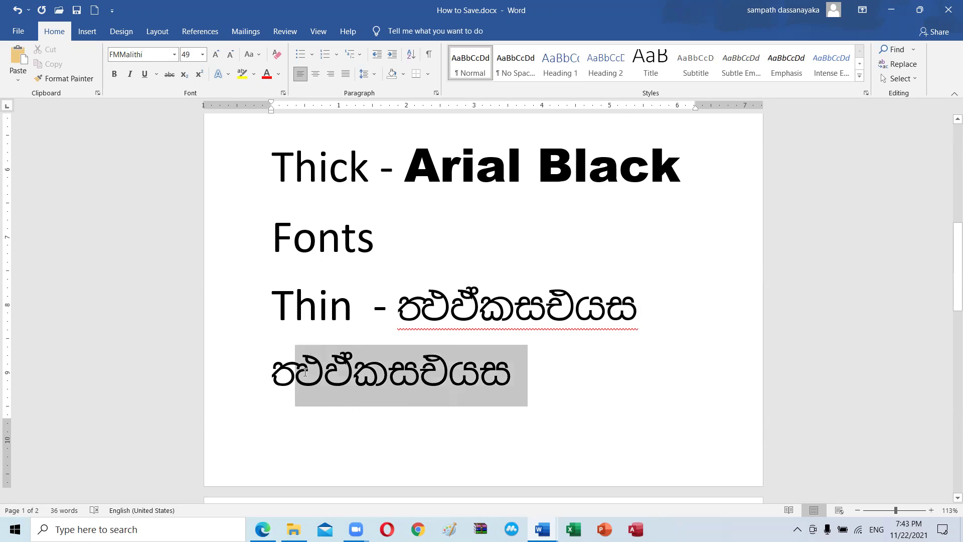
{"action": "left_click", "coordinate": [174, 54]}
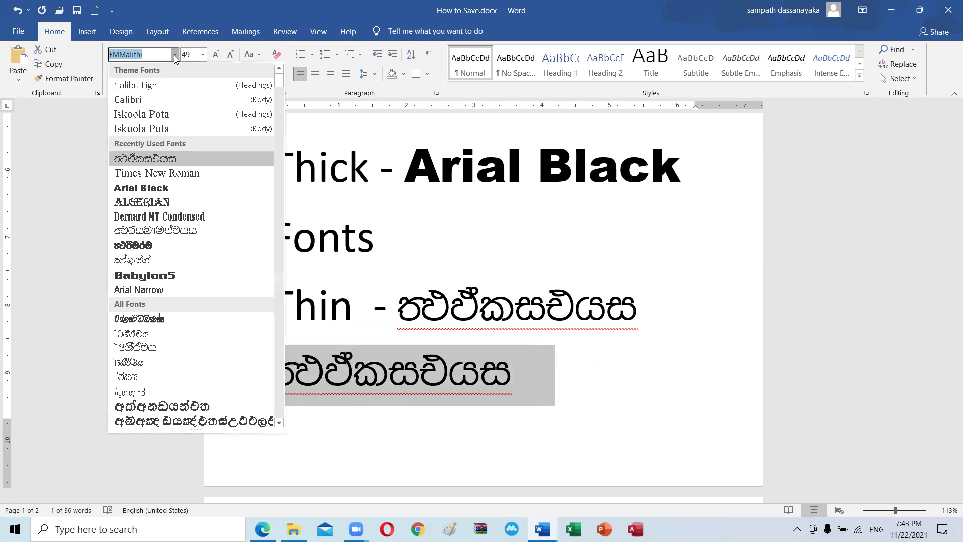
{"action": "left_click", "coordinate": [156, 87]}
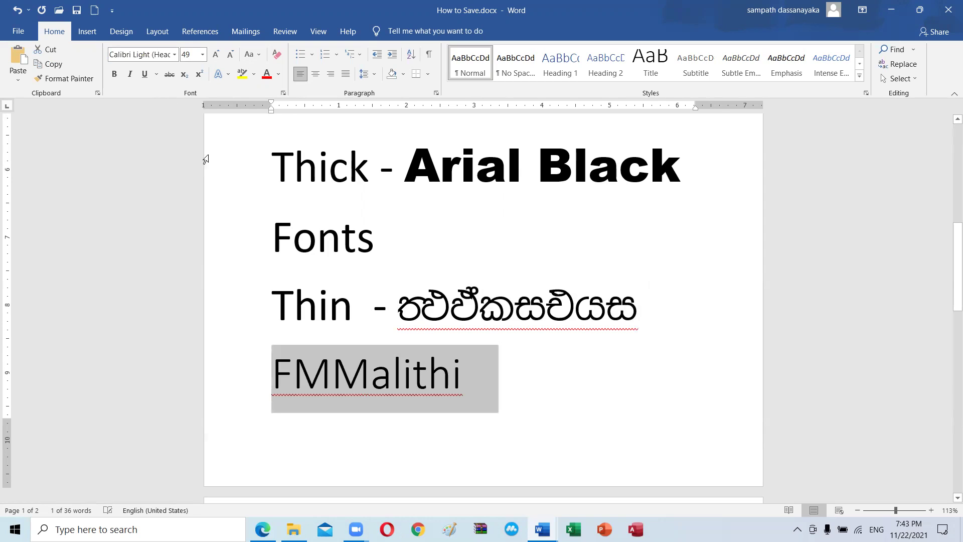
Step: Insert a page break after the FMMalithi label
{"action": "left_click", "coordinate": [502, 355]}
{"action": "key", "text": "ctrl+Return"}
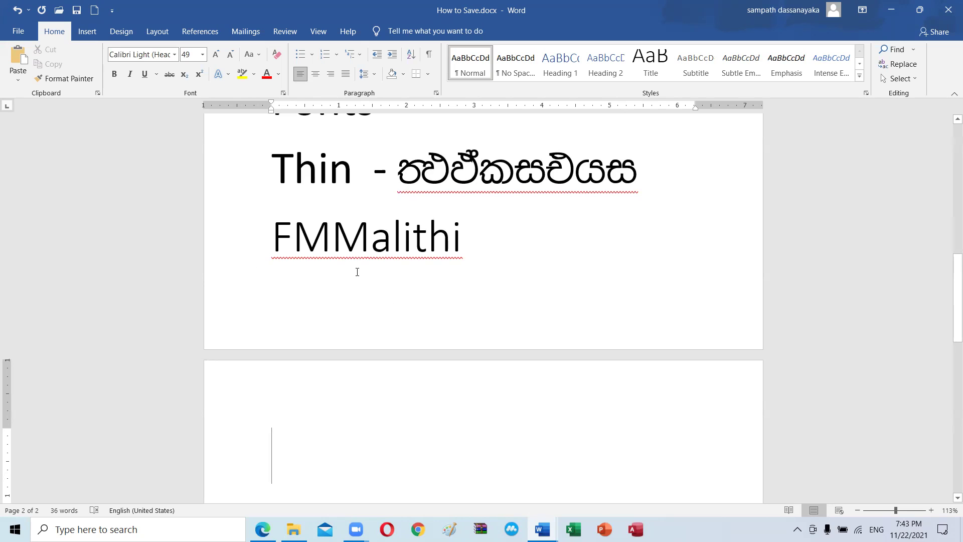
{"action": "scroll", "coordinate": [357, 271], "scroll_direction": "up", "scroll_amount": 5}
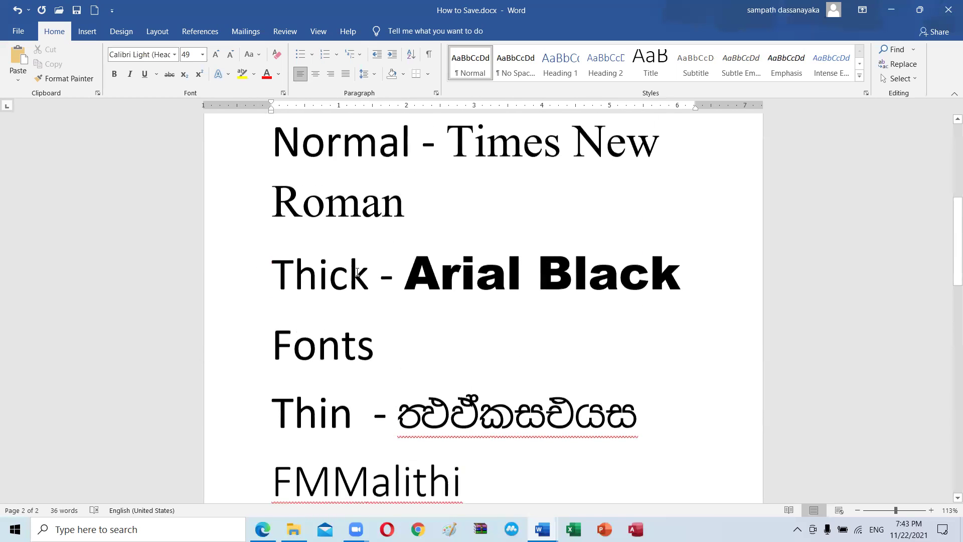
Step: Set FMAbhaya as the font at the end of the copied Normal line on page 2
{"action": "left_click", "coordinate": [270, 165]}
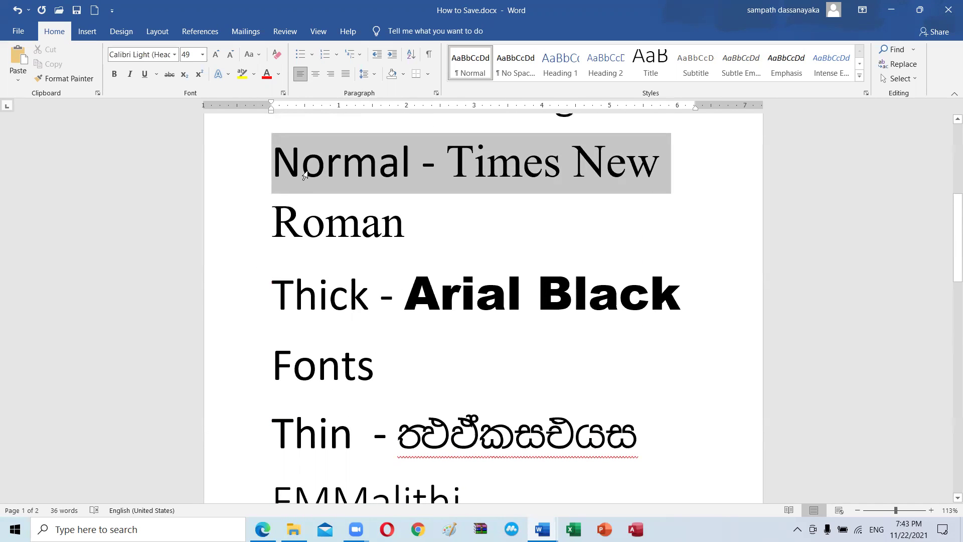
{"action": "left_click", "coordinate": [416, 161]}
{"action": "key", "text": "shift+Home"}
{"action": "scroll", "coordinate": [326, 283], "scroll_direction": "down", "scroll_amount": 4}
{"action": "scroll", "coordinate": [326, 301], "scroll_direction": "down", "scroll_amount": 3}
{"action": "scroll", "coordinate": [327, 397], "scroll_direction": "down", "scroll_amount": 4}
{"action": "scroll", "coordinate": [327, 397], "scroll_direction": "down", "scroll_amount": 3}
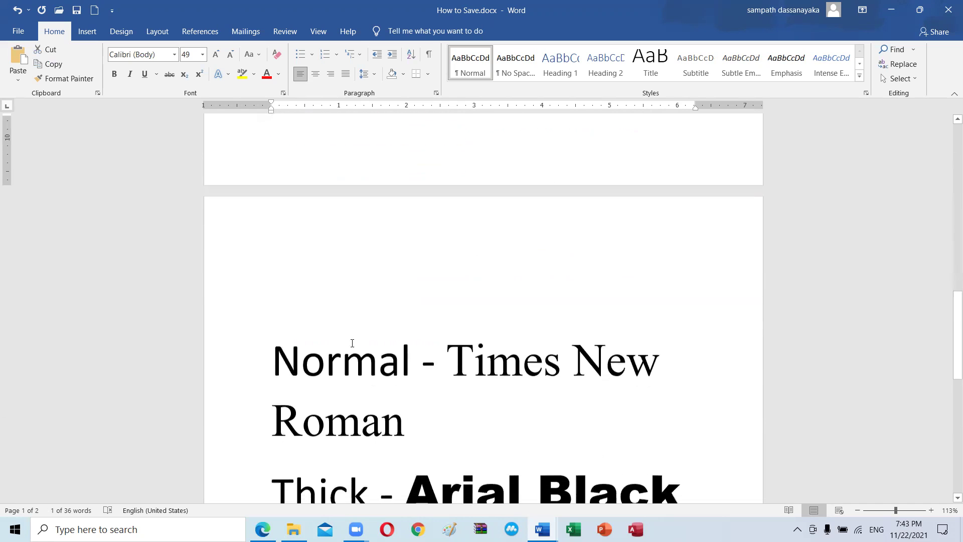
{"action": "scroll", "coordinate": [350, 337], "scroll_direction": "down", "scroll_amount": 1}
{"action": "left_click", "coordinate": [454, 360]}
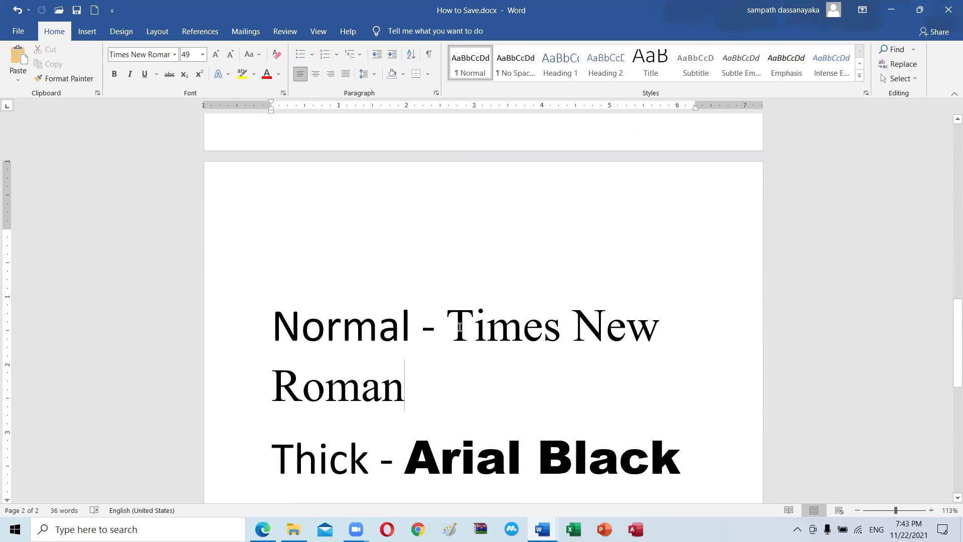
{"action": "left_click", "coordinate": [174, 55]}
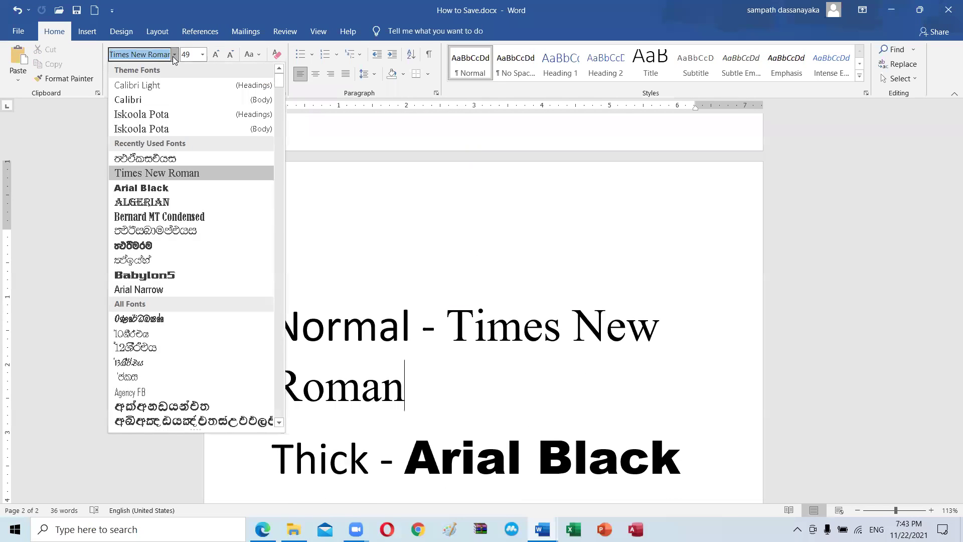
{"action": "type", "text": "FM"}
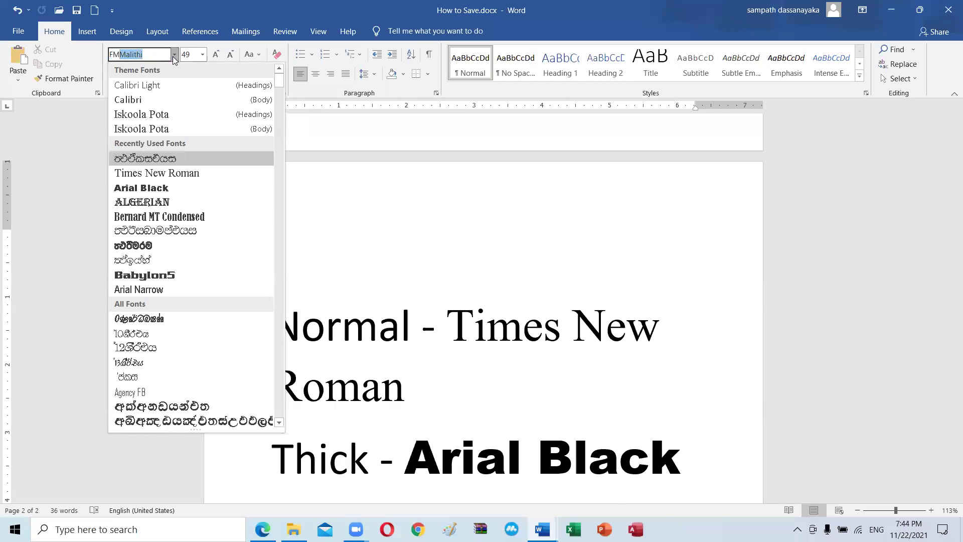
{"action": "type", "text": "Abhaya"}
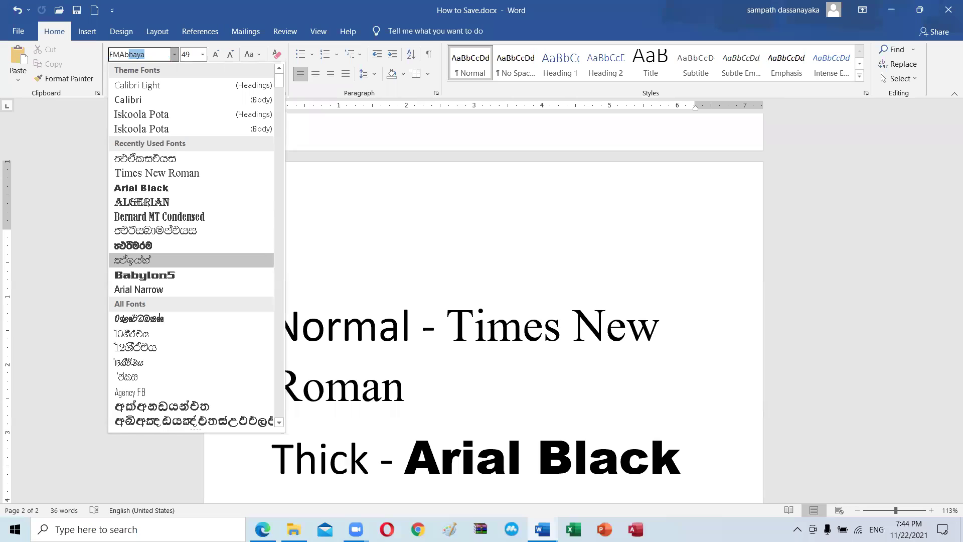
{"action": "key", "text": "Return"}
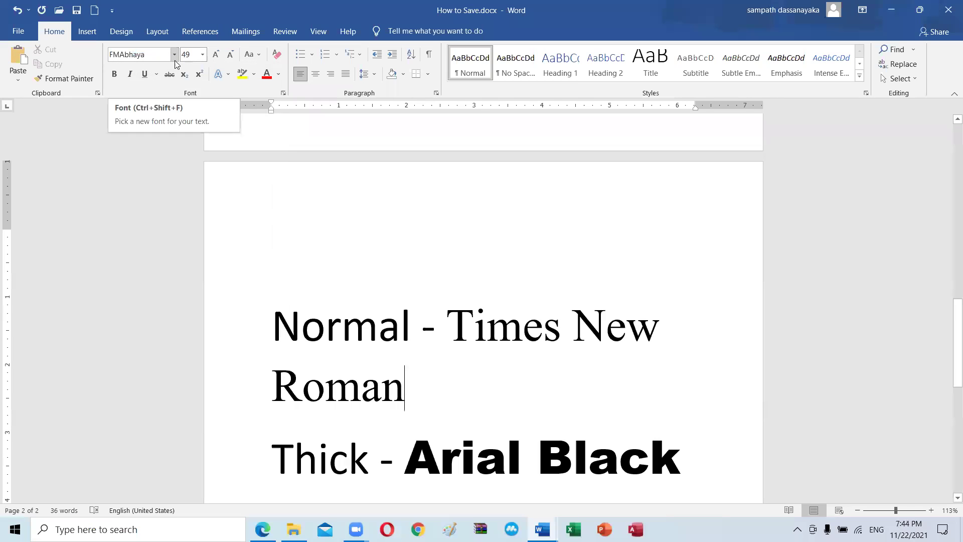
Step: Apply FMAbhaya to the Times New Roman words and start a new line below
{"action": "mouse_move", "coordinate": [437, 384]}
{"action": "left_mouse_down"}
{"action": "mouse_move", "coordinate": [368, 383]}
{"action": "mouse_move", "coordinate": [429, 313]}
{"action": "left_mouse_up"}
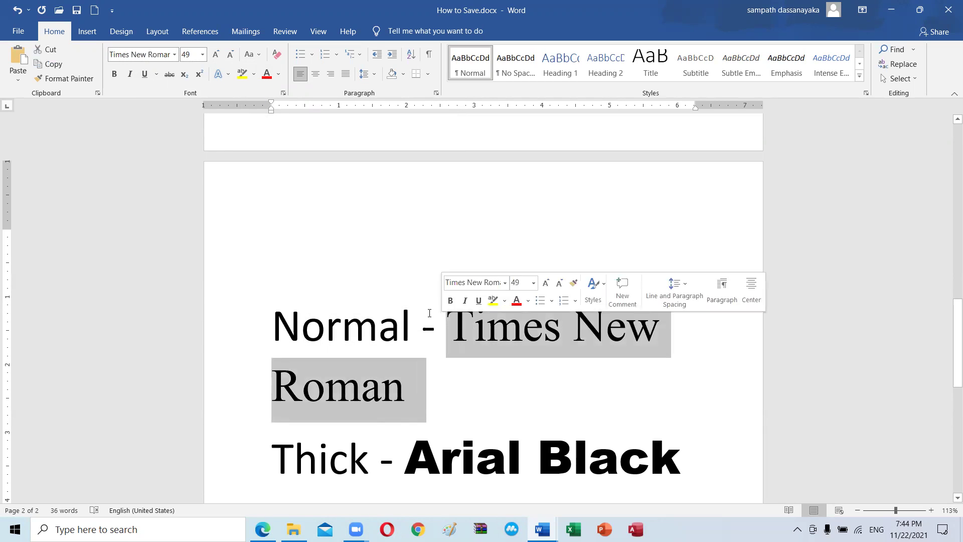
{"action": "left_click", "coordinate": [175, 55]}
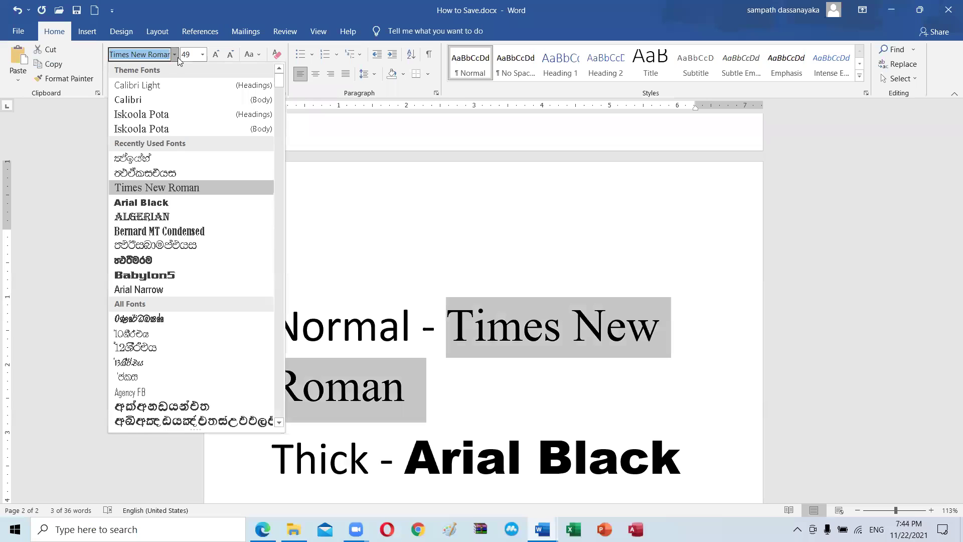
{"action": "left_click", "coordinate": [152, 158]}
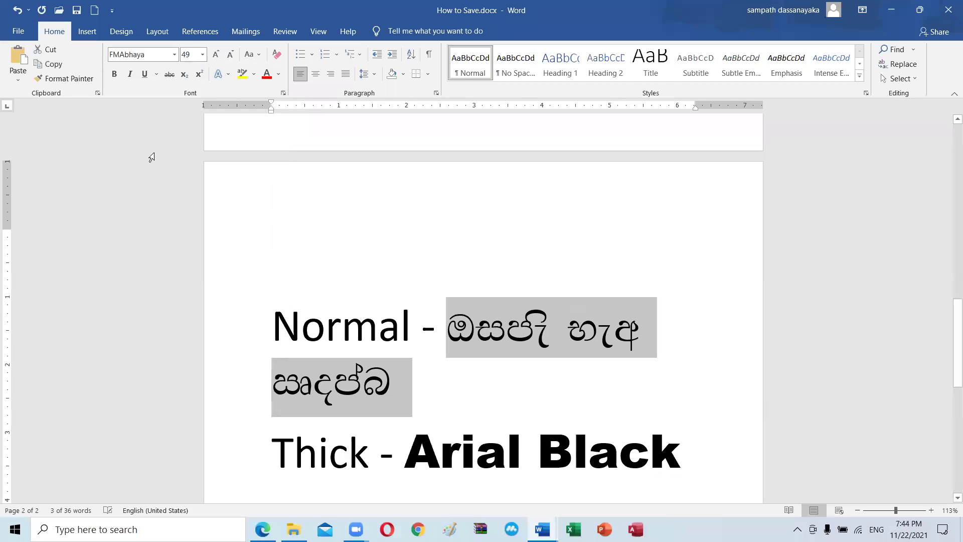
{"action": "left_click", "coordinate": [400, 388]}
{"action": "key", "text": "Return"}
Step: Type the FMAbhaya label on the new line and set it to Calibri Light
{"action": "scroll", "coordinate": [347, 371], "scroll_direction": "down", "scroll_amount": 2}
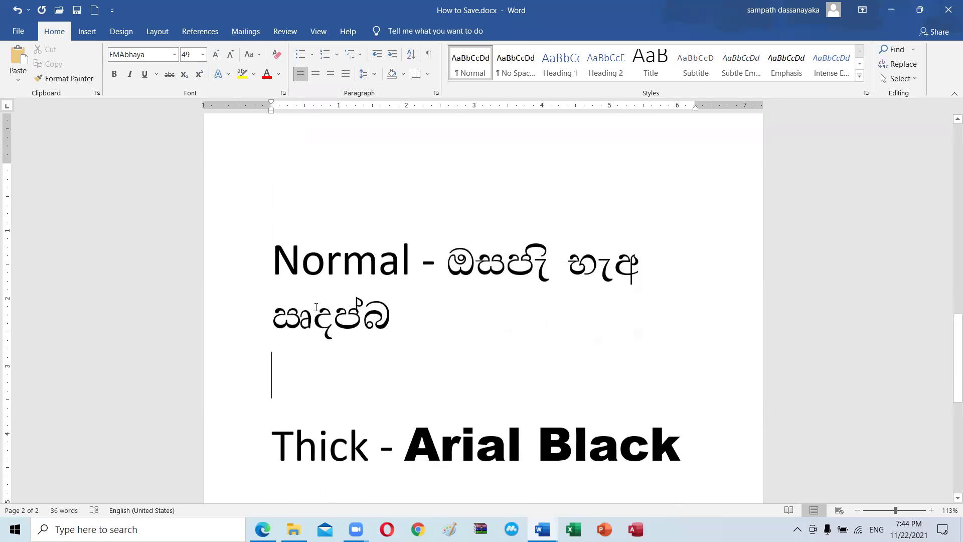
{"action": "left_click", "coordinate": [157, 59]}
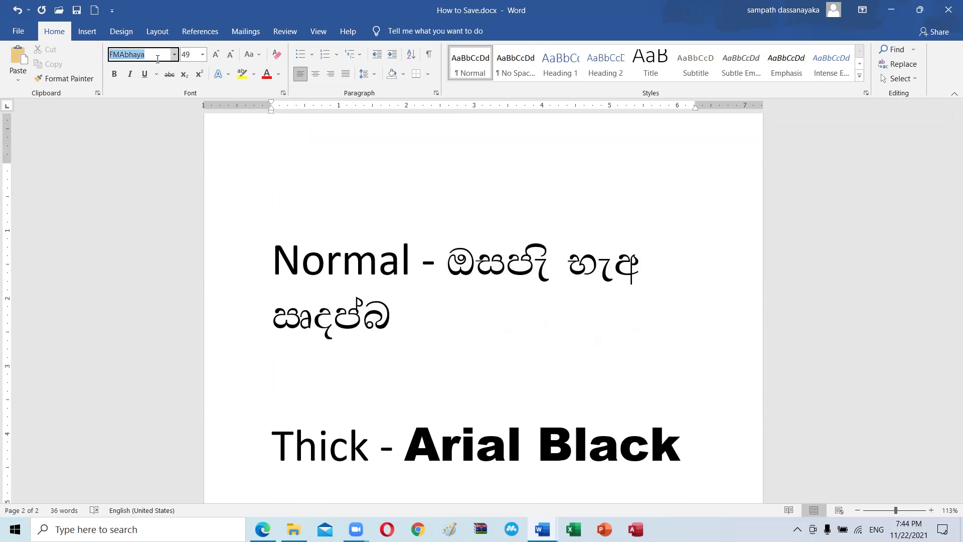
{"action": "left_click", "coordinate": [320, 365]}
{"action": "type", "text": ";abha;a"}
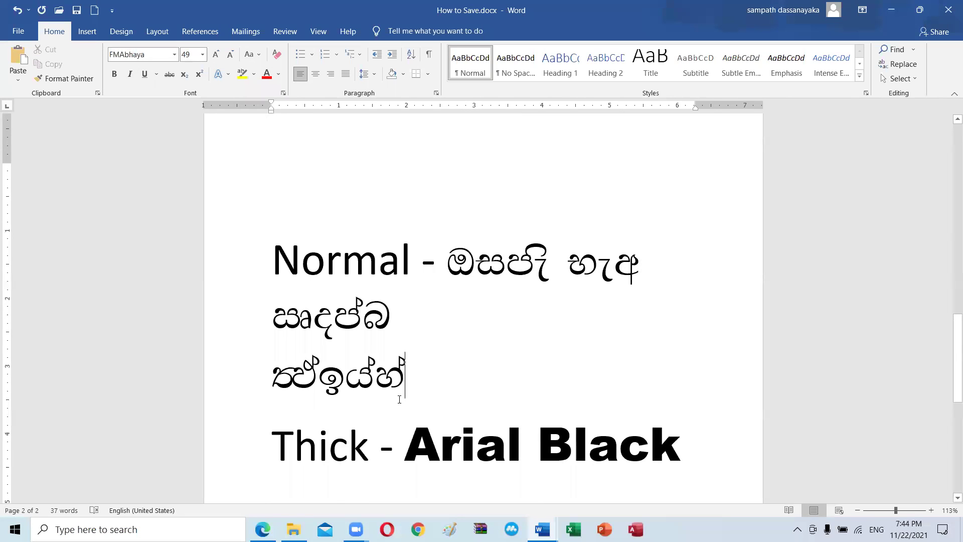
{"action": "left_click_drag", "start_coordinate": [430, 387], "coordinate": [239, 373]}
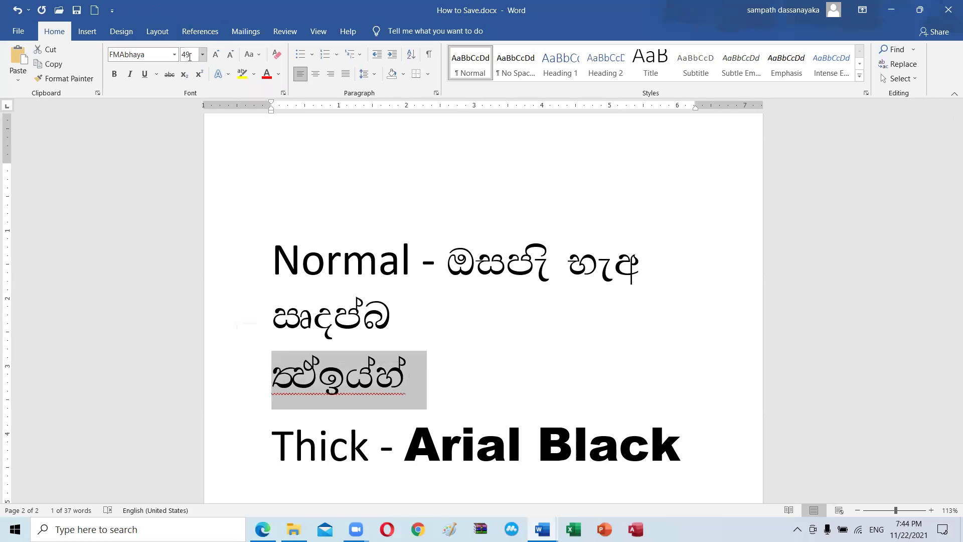
{"action": "left_click", "coordinate": [174, 55]}
{"action": "left_click", "coordinate": [145, 85]}
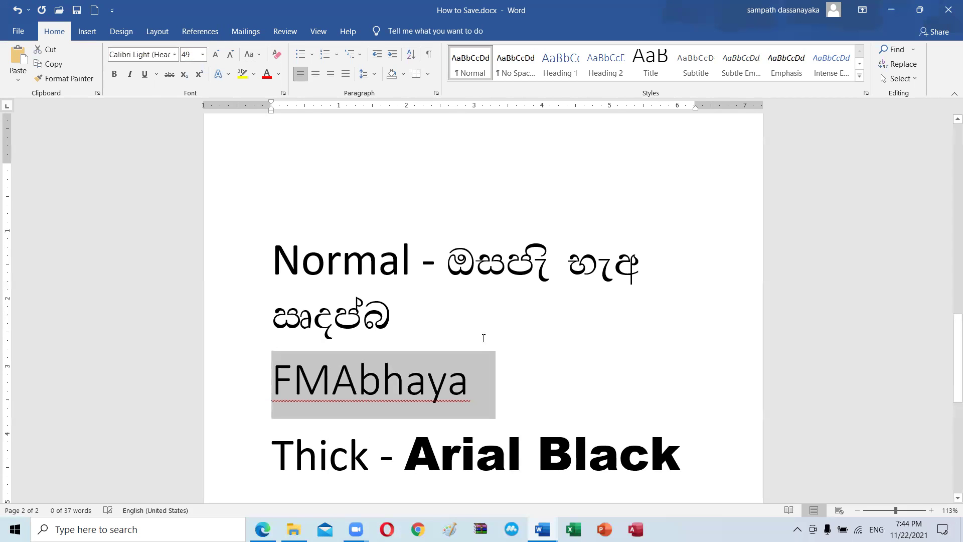
{"action": "left_click", "coordinate": [510, 379]}
Step: Start a new paragraph after the Arial Black words on the Thick line
{"action": "scroll", "coordinate": [507, 376], "scroll_direction": "down", "scroll_amount": 2}
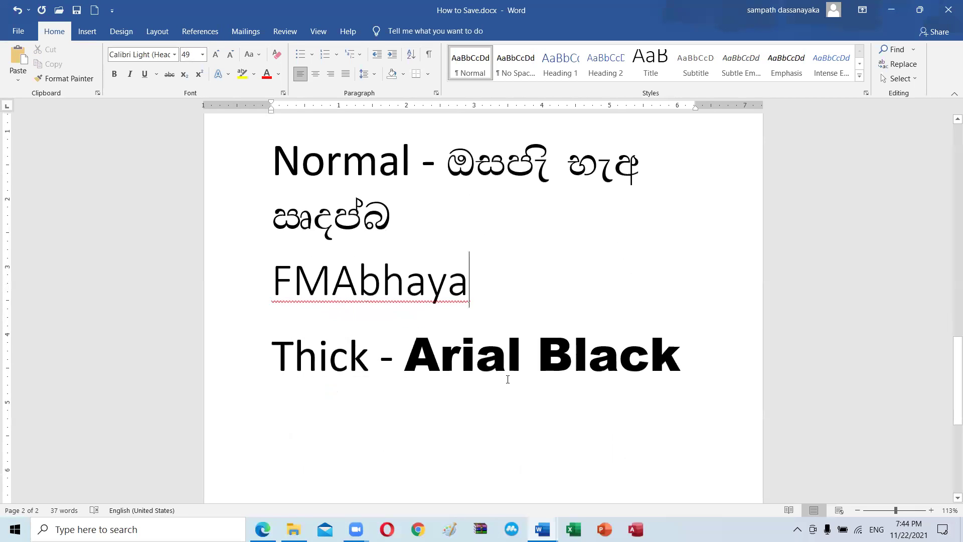
{"action": "left_click", "coordinate": [508, 380]}
{"action": "left_click", "coordinate": [685, 361]}
{"action": "key", "text": "Return"}
Step: Apply FMBasuru to the Arial Black words on the Thick line and start a new line below
{"action": "left_click_drag", "start_coordinate": [702, 370], "coordinate": [465, 349]}
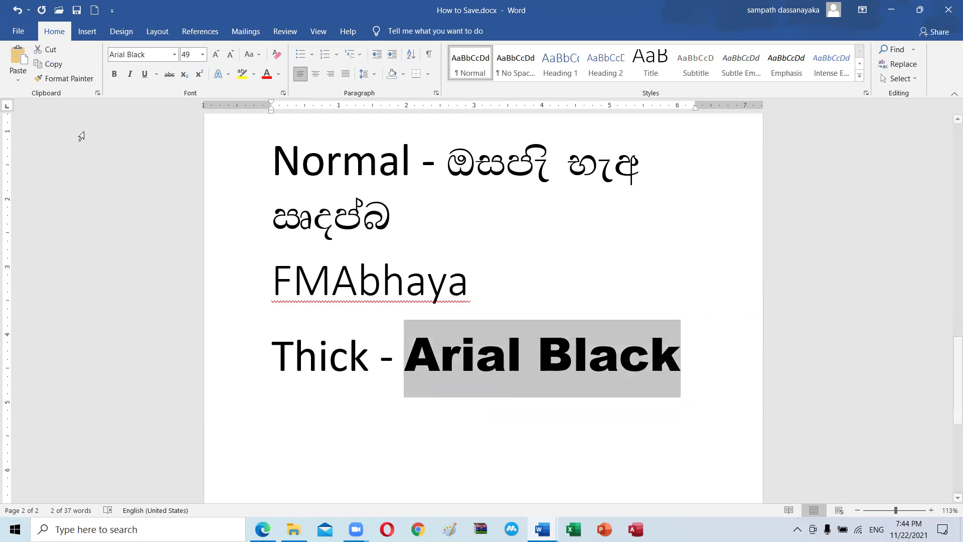
{"action": "left_click", "coordinate": [174, 55]}
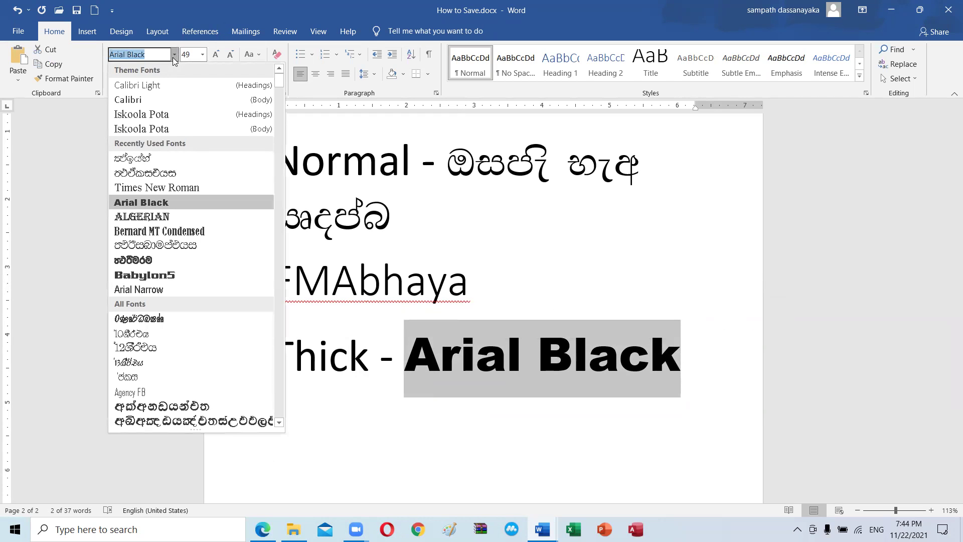
{"action": "type", "text": "FM"}
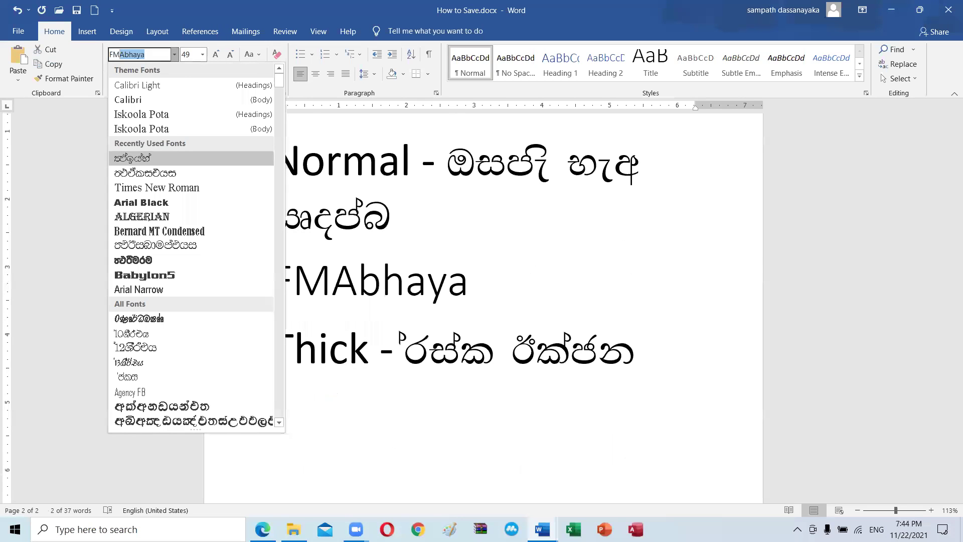
{"action": "type", "text": "Basuru"}
{"action": "key", "text": "Down"}
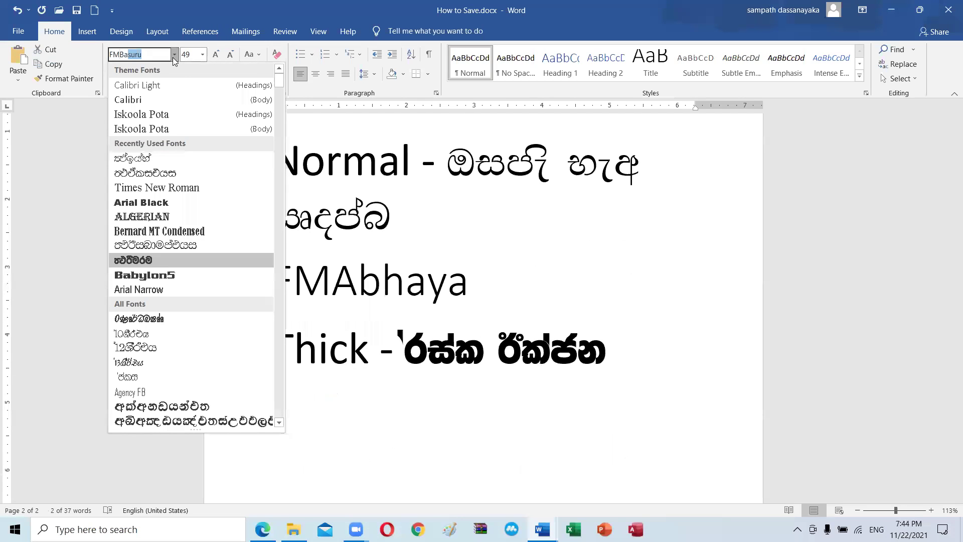
{"action": "key", "text": "Return"}
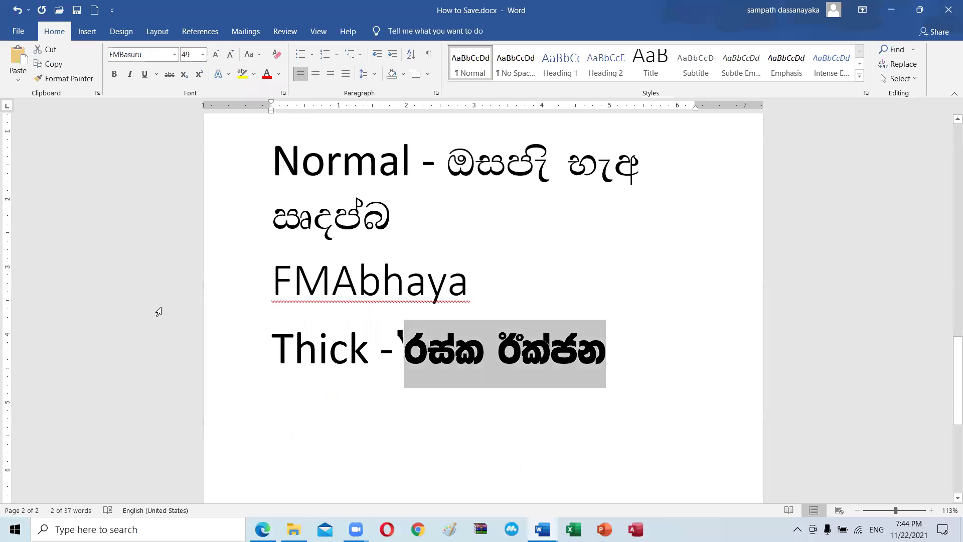
{"action": "left_click", "coordinate": [623, 346]}
{"action": "key", "text": "Return"}
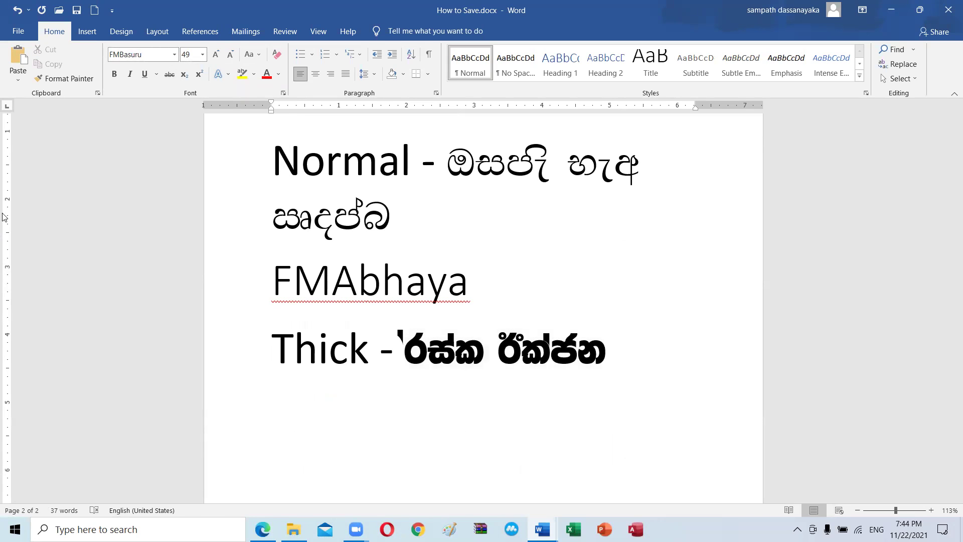
Step: Type the label FMBasuru on the new line and set it to Calibri Light
{"action": "left_click", "coordinate": [152, 56]}
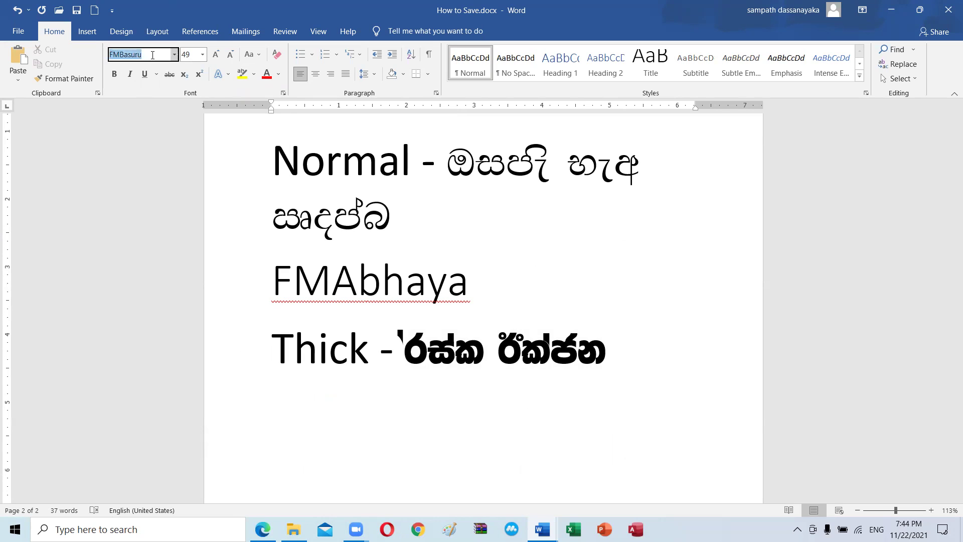
{"action": "left_click", "coordinate": [308, 406]}
{"action": "type", "text": "FMBasuru"}
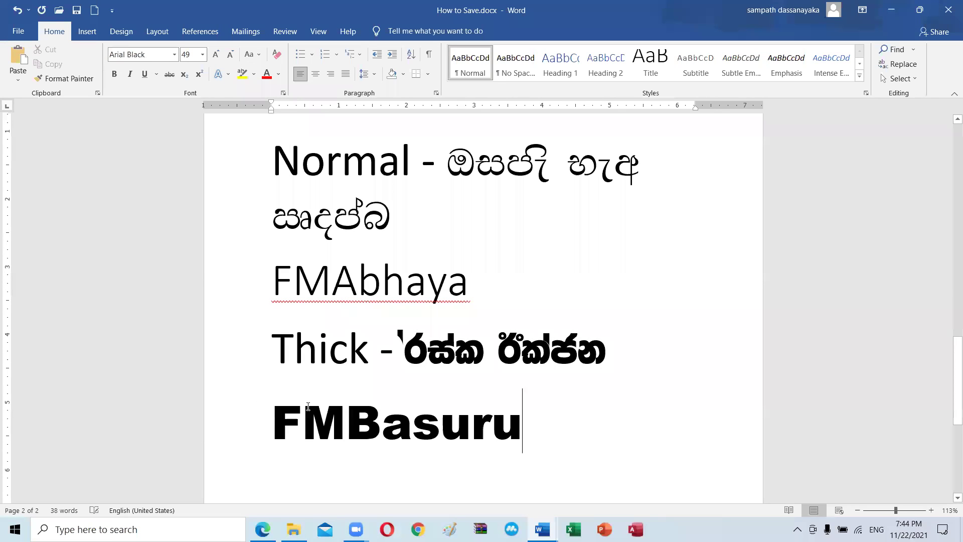
{"action": "left_click", "coordinate": [199, 409]}
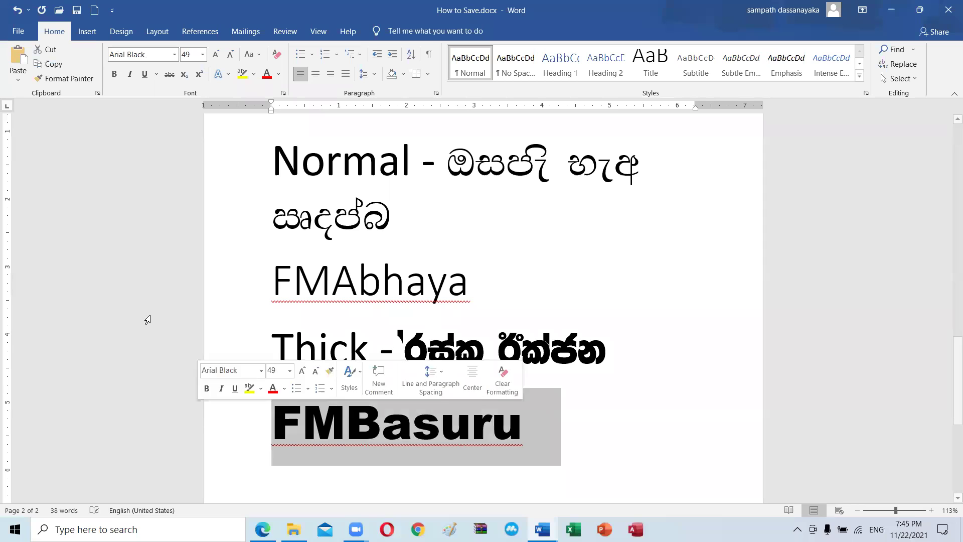
{"action": "left_click", "coordinate": [175, 52]}
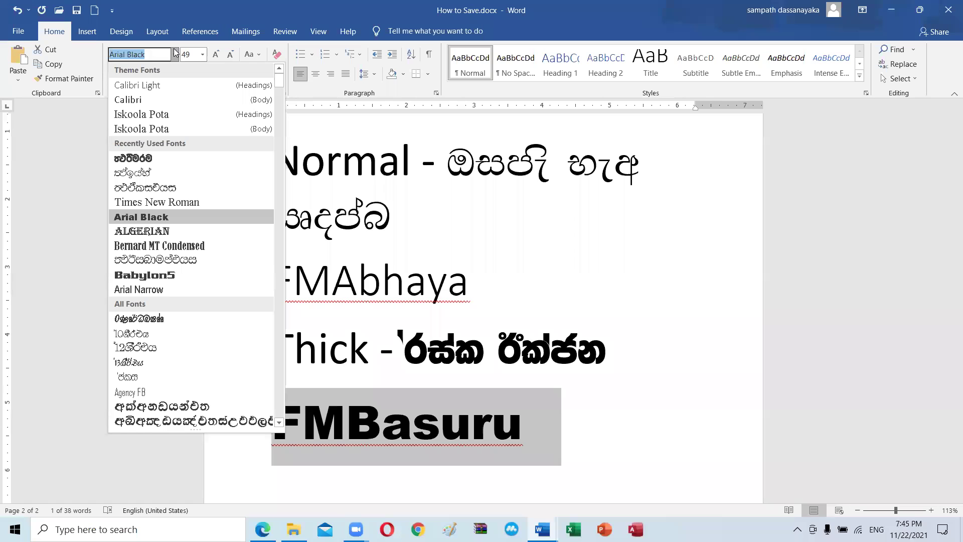
{"action": "left_click", "coordinate": [175, 51]}
{"action": "left_click", "coordinate": [175, 52]}
{"action": "left_click", "coordinate": [166, 83]}
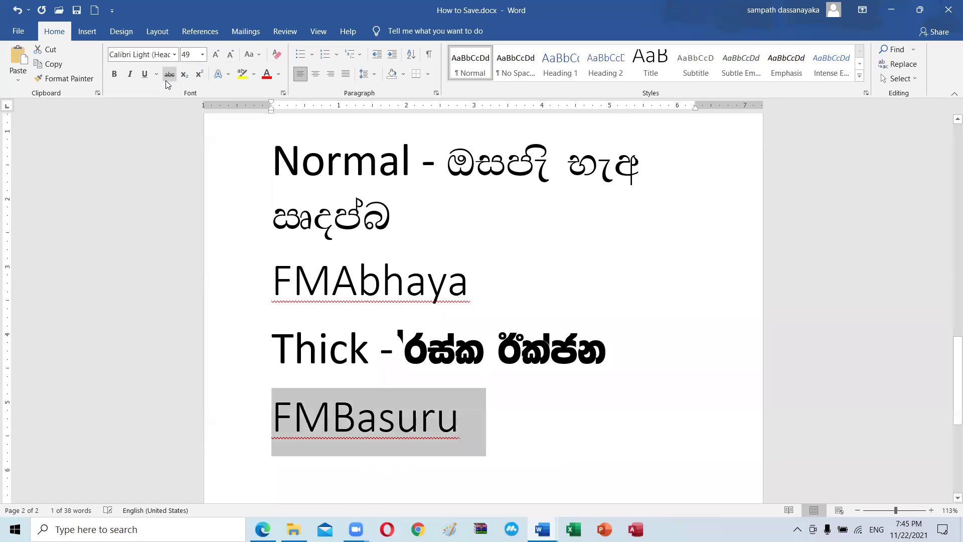
Step: Push the copied Thin line onto the next page with a line break before it
{"action": "left_click", "coordinate": [574, 431]}
{"action": "scroll", "coordinate": [574, 431], "scroll_direction": "up", "scroll_amount": 3}
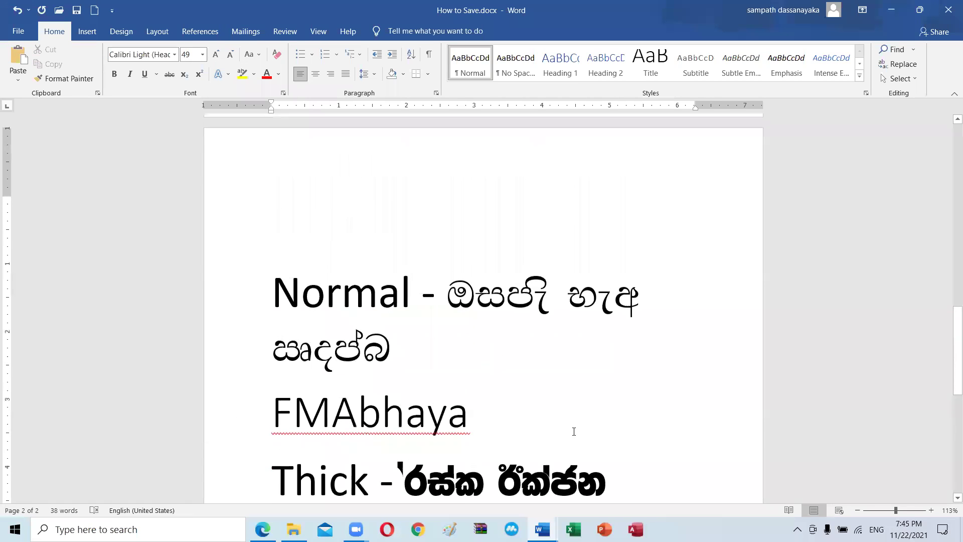
{"action": "scroll", "coordinate": [573, 431], "scroll_direction": "up", "scroll_amount": 5}
{"action": "scroll", "coordinate": [573, 432], "scroll_direction": "up", "scroll_amount": 3}
{"action": "left_click", "coordinate": [277, 274]}
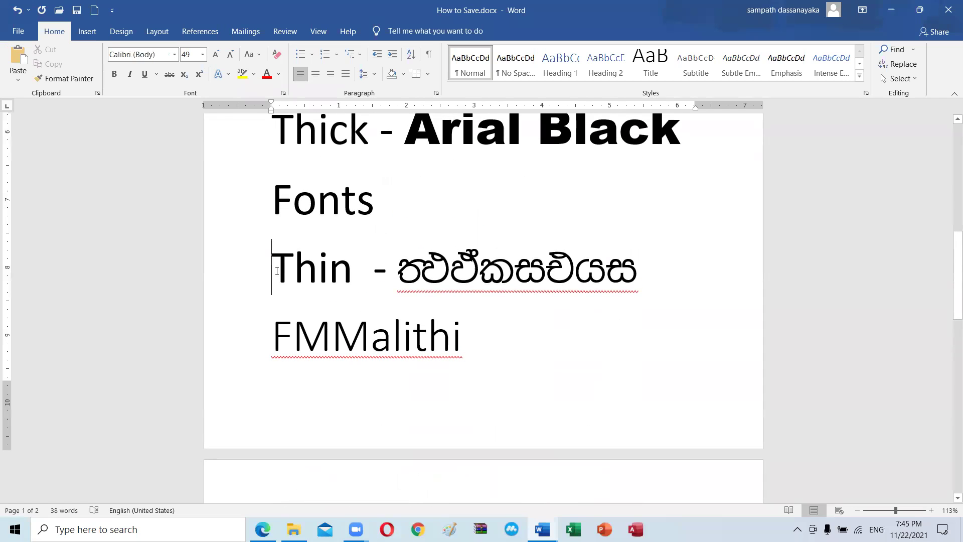
{"action": "key", "text": "Return"}
{"action": "key", "text": "Return"}
Step: Remove the blank line below the FMMalithi label
{"action": "scroll", "coordinate": [505, 193], "scroll_direction": "down", "scroll_amount": 2}
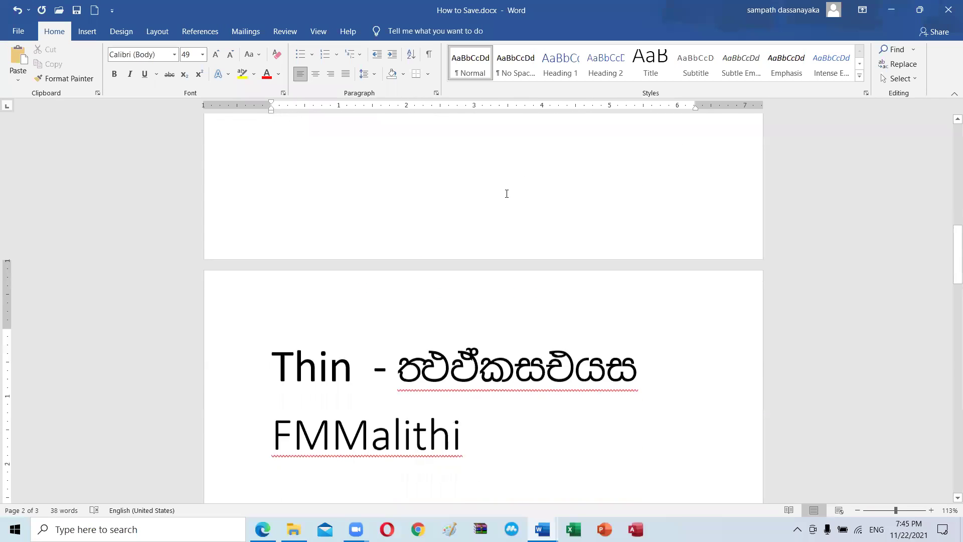
{"action": "scroll", "coordinate": [505, 194], "scroll_direction": "down", "scroll_amount": 4}
{"action": "scroll", "coordinate": [501, 211], "scroll_direction": "down", "scroll_amount": 2}
{"action": "scroll", "coordinate": [486, 236], "scroll_direction": "down", "scroll_amount": 2}
{"action": "left_click", "coordinate": [382, 211]}
{"action": "key", "text": "Delete"}
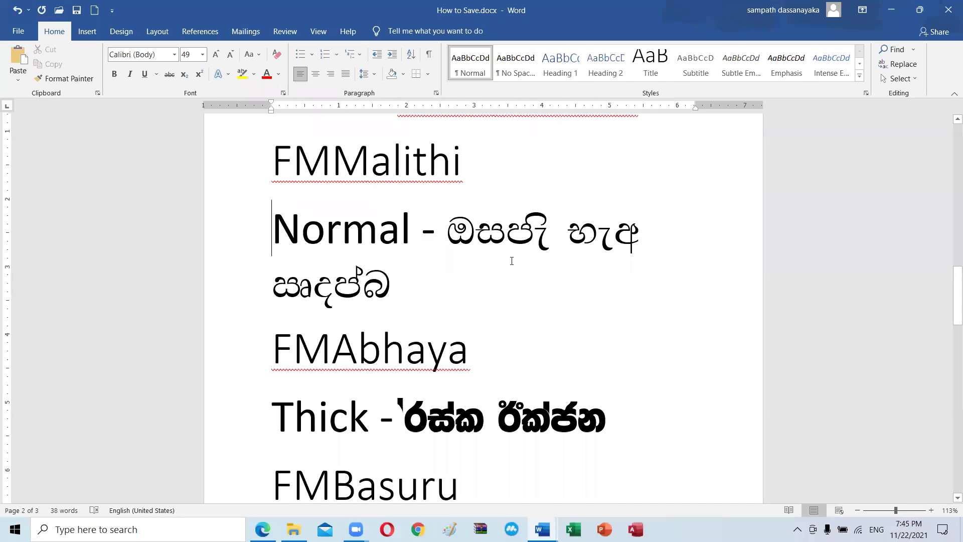
Step: Create a new empty line directly after the FMBasuru label on page 2
{"action": "scroll", "coordinate": [504, 239], "scroll_direction": "up", "scroll_amount": 3}
{"action": "scroll", "coordinate": [504, 238], "scroll_direction": "up", "scroll_amount": 2}
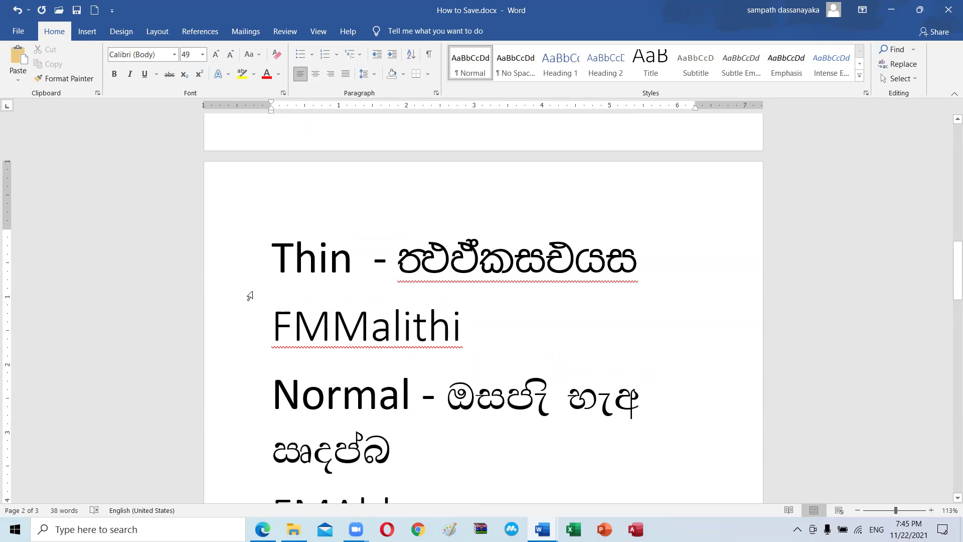
{"action": "left_click", "coordinate": [326, 258]}
{"action": "scroll", "coordinate": [381, 351], "scroll_direction": "down", "scroll_amount": 3}
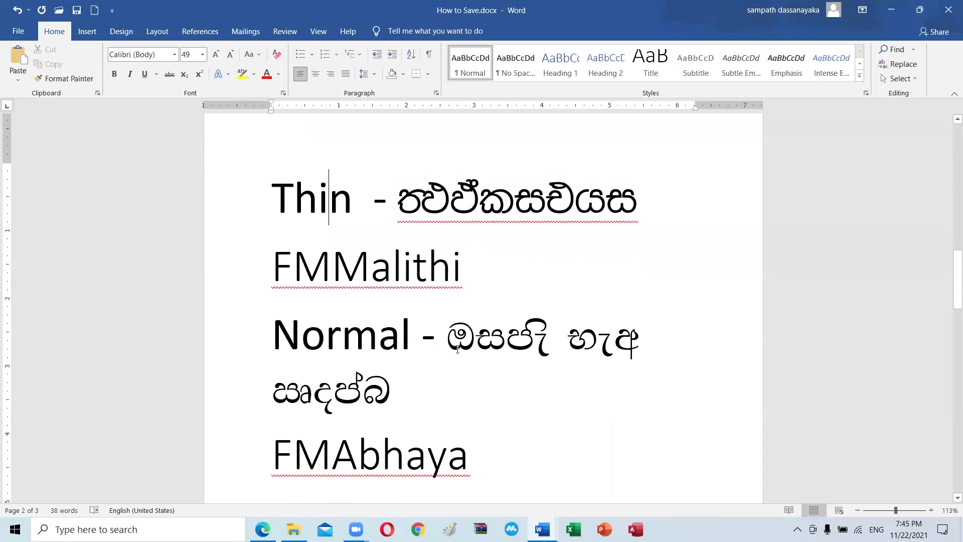
{"action": "scroll", "coordinate": [422, 344], "scroll_direction": "down", "scroll_amount": 3}
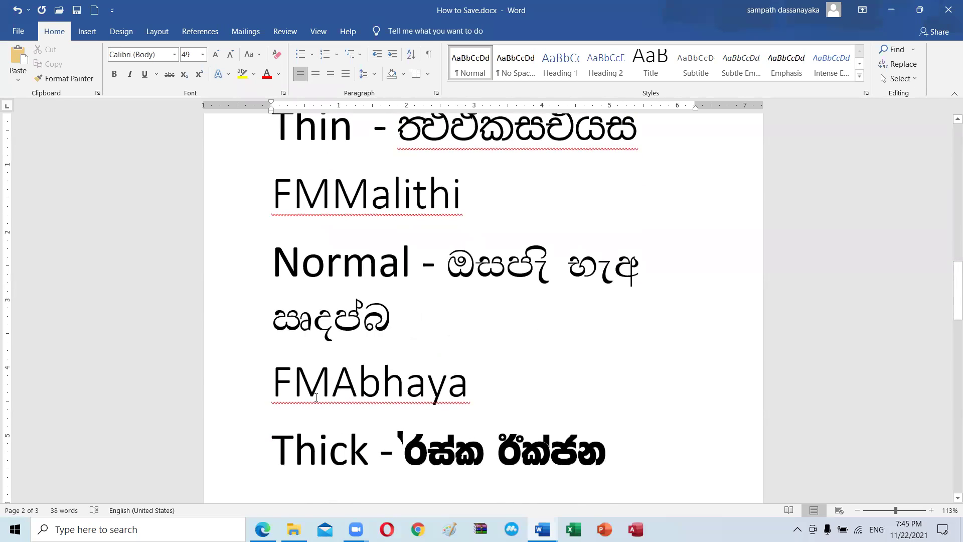
{"action": "scroll", "coordinate": [505, 393], "scroll_direction": "down", "scroll_amount": 5}
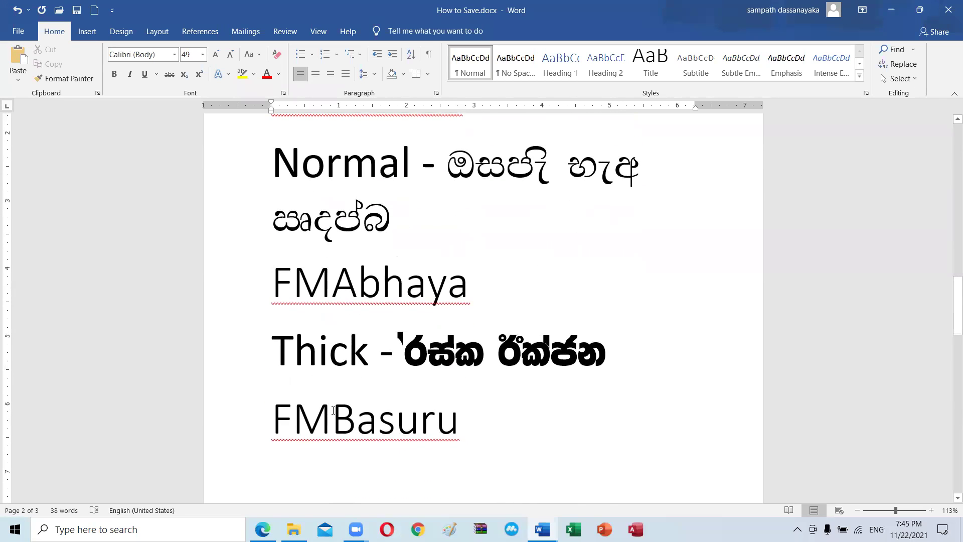
{"action": "left_click_drag", "start_coordinate": [277, 423], "coordinate": [460, 397]}
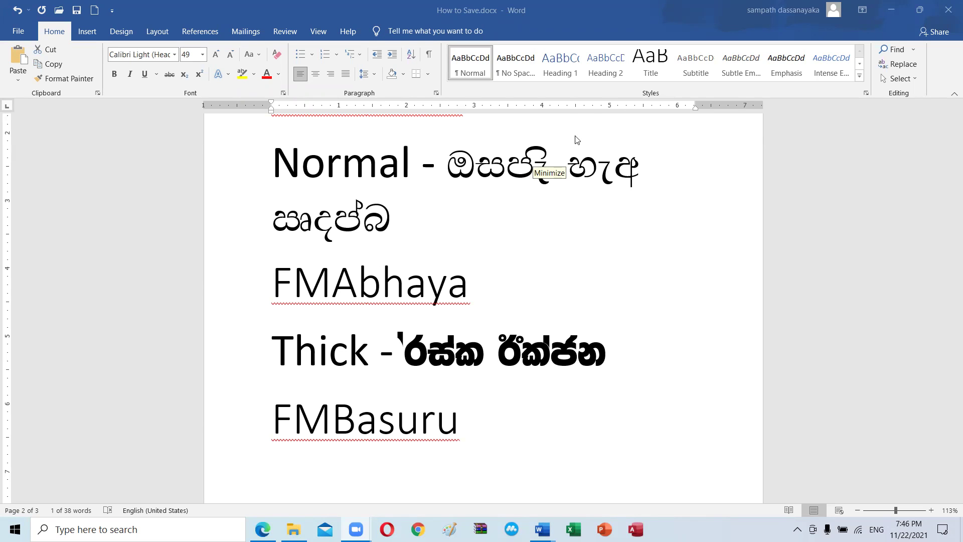
{"action": "scroll", "coordinate": [479, 270], "scroll_direction": "up", "scroll_amount": 2}
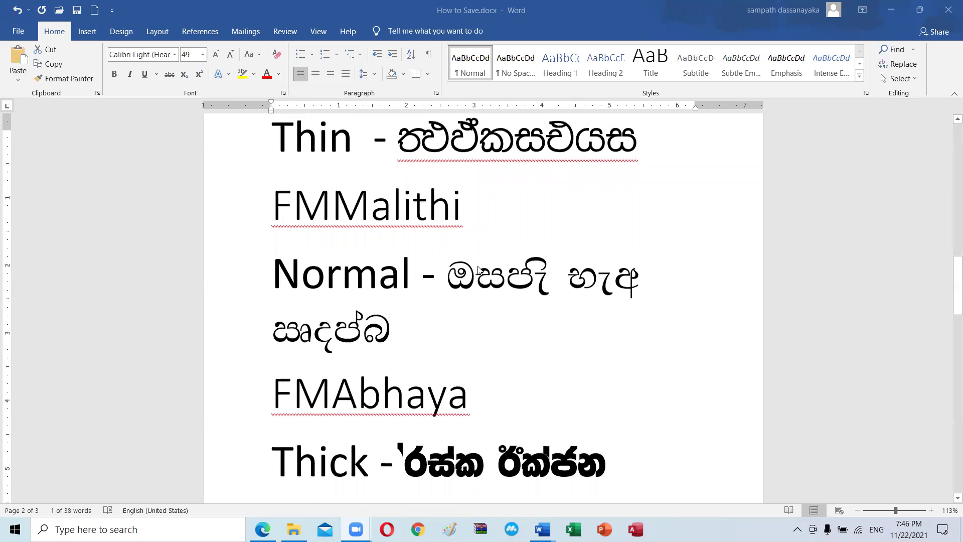
{"action": "scroll", "coordinate": [479, 270], "scroll_direction": "up", "scroll_amount": 3}
{"action": "scroll", "coordinate": [479, 271], "scroll_direction": "up", "scroll_amount": 4}
{"action": "scroll", "coordinate": [478, 270], "scroll_direction": "up", "scroll_amount": 4}
{"action": "scroll", "coordinate": [479, 270], "scroll_direction": "up", "scroll_amount": 10}
{"action": "scroll", "coordinate": [477, 269], "scroll_direction": "down", "scroll_amount": 2}
{"action": "scroll", "coordinate": [479, 270], "scroll_direction": "down", "scroll_amount": 1}
{"action": "scroll", "coordinate": [482, 271], "scroll_direction": "down", "scroll_amount": 4}
{"action": "scroll", "coordinate": [484, 271], "scroll_direction": "down", "scroll_amount": 3}
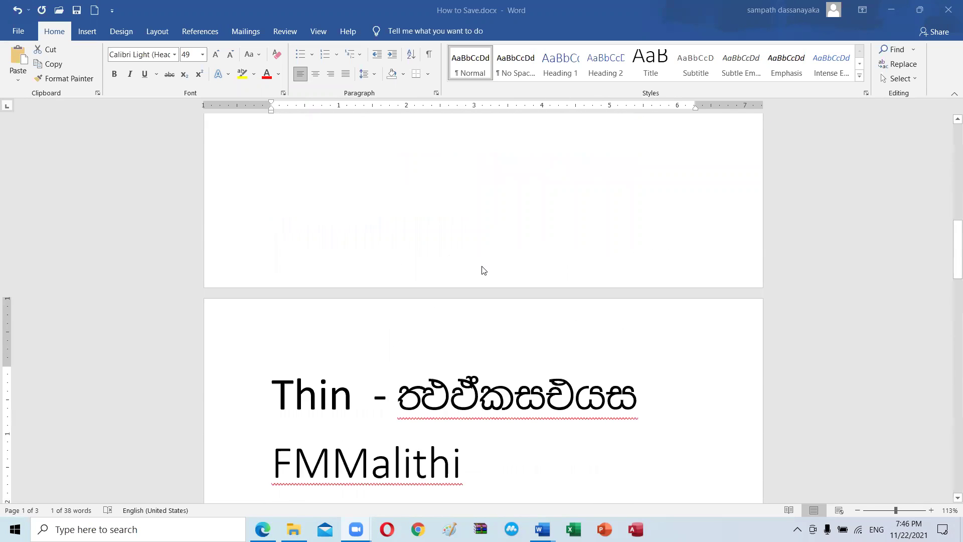
{"action": "scroll", "coordinate": [483, 270], "scroll_direction": "down", "scroll_amount": 5}
{"action": "scroll", "coordinate": [483, 274], "scroll_direction": "down", "scroll_amount": 4}
{"action": "left_click", "coordinate": [496, 217]}
{"action": "key", "text": "Return"}
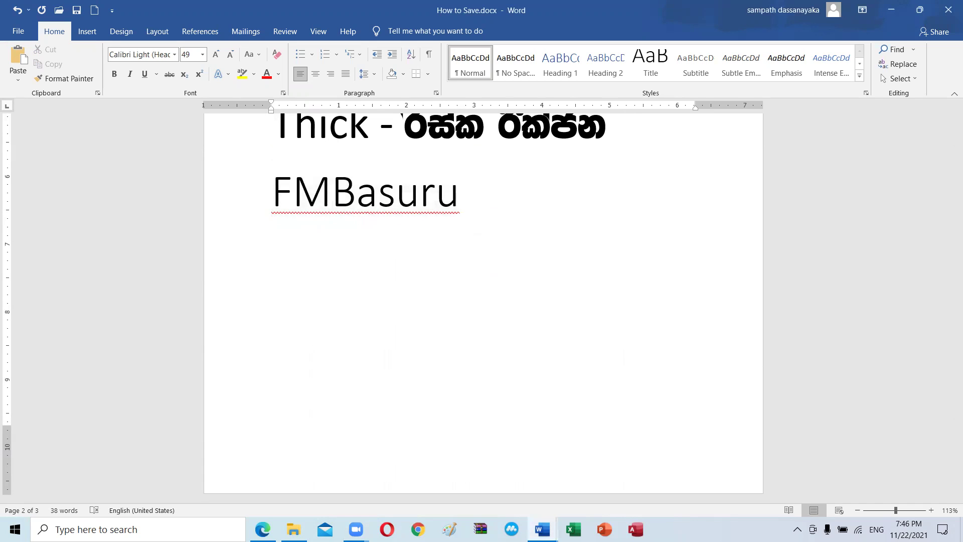
{"action": "left_click", "coordinate": [174, 55]}
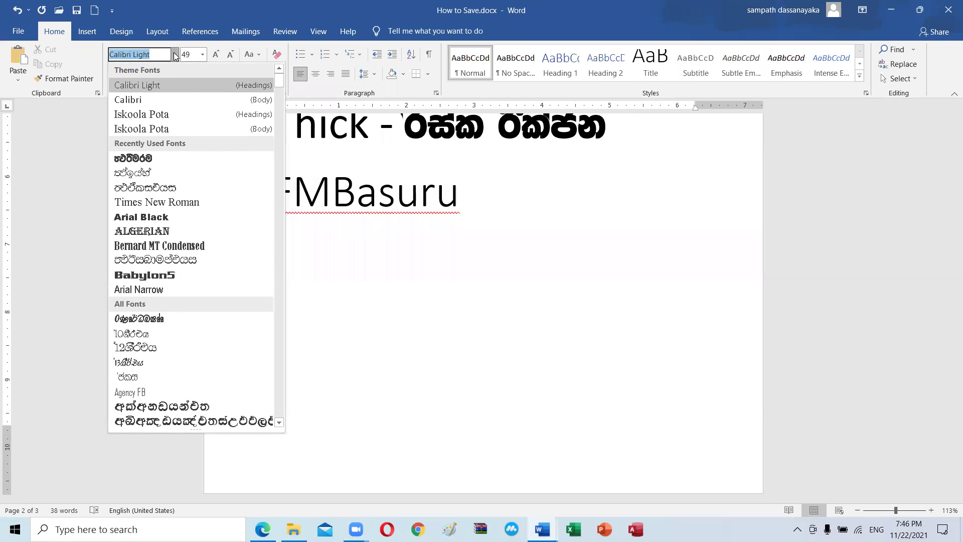
{"action": "scroll", "coordinate": [187, 215], "scroll_direction": "down", "scroll_amount": 5}
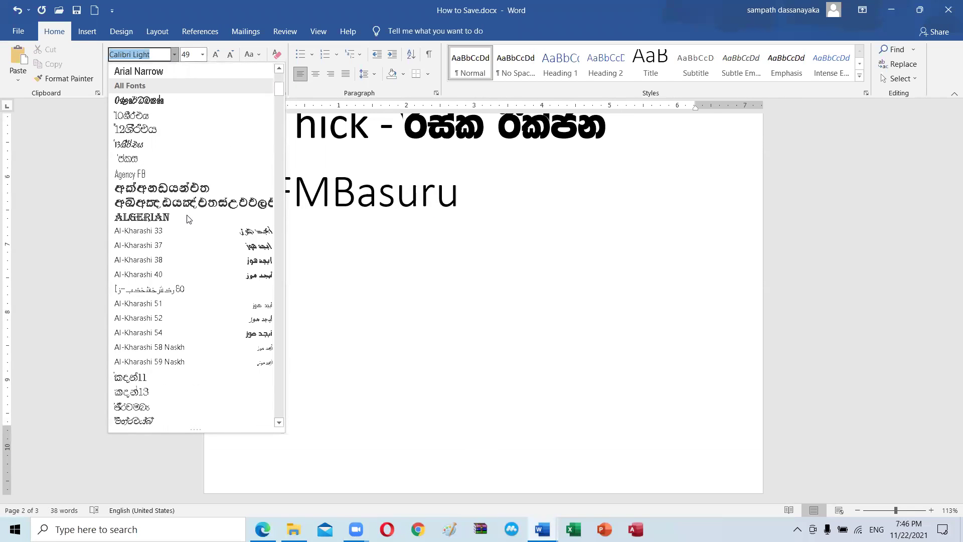
{"action": "scroll", "coordinate": [186, 218], "scroll_direction": "down", "scroll_amount": 4}
{"action": "scroll", "coordinate": [186, 218], "scroll_direction": "down", "scroll_amount": 4}
{"action": "scroll", "coordinate": [187, 217], "scroll_direction": "down", "scroll_amount": 5}
{"action": "scroll", "coordinate": [186, 218], "scroll_direction": "down", "scroll_amount": 3}
{"action": "scroll", "coordinate": [186, 218], "scroll_direction": "down", "scroll_amount": 3}
{"action": "scroll", "coordinate": [187, 218], "scroll_direction": "down", "scroll_amount": 4}
{"action": "scroll", "coordinate": [186, 218], "scroll_direction": "down", "scroll_amount": 4}
{"action": "scroll", "coordinate": [187, 218], "scroll_direction": "down", "scroll_amount": 4}
{"action": "scroll", "coordinate": [186, 218], "scroll_direction": "down", "scroll_amount": 3}
{"action": "scroll", "coordinate": [186, 218], "scroll_direction": "down", "scroll_amount": 3}
{"action": "scroll", "coordinate": [186, 218], "scroll_direction": "down", "scroll_amount": 3}
{"action": "scroll", "coordinate": [187, 217], "scroll_direction": "down", "scroll_amount": 2}
{"action": "scroll", "coordinate": [187, 217], "scroll_direction": "down", "scroll_amount": 1}
{"action": "scroll", "coordinate": [187, 218], "scroll_direction": "down", "scroll_amount": 3}
{"action": "scroll", "coordinate": [187, 217], "scroll_direction": "down", "scroll_amount": 2}
{"action": "scroll", "coordinate": [187, 218], "scroll_direction": "down", "scroll_amount": 2}
{"action": "scroll", "coordinate": [186, 217], "scroll_direction": "down", "scroll_amount": 4}
{"action": "scroll", "coordinate": [187, 217], "scroll_direction": "down", "scroll_amount": 4}
{"action": "scroll", "coordinate": [186, 218], "scroll_direction": "down", "scroll_amount": 3}
{"action": "scroll", "coordinate": [186, 218], "scroll_direction": "down", "scroll_amount": 4}
{"action": "scroll", "coordinate": [186, 217], "scroll_direction": "down", "scroll_amount": 3}
{"action": "scroll", "coordinate": [187, 217], "scroll_direction": "down", "scroll_amount": 2}
{"action": "scroll", "coordinate": [187, 217], "scroll_direction": "down", "scroll_amount": 4}
{"action": "scroll", "coordinate": [186, 217], "scroll_direction": "down", "scroll_amount": 3}
{"action": "scroll", "coordinate": [187, 218], "scroll_direction": "down", "scroll_amount": 5}
{"action": "scroll", "coordinate": [186, 217], "scroll_direction": "down", "scroll_amount": 3}
{"action": "scroll", "coordinate": [186, 218], "scroll_direction": "down", "scroll_amount": 3}
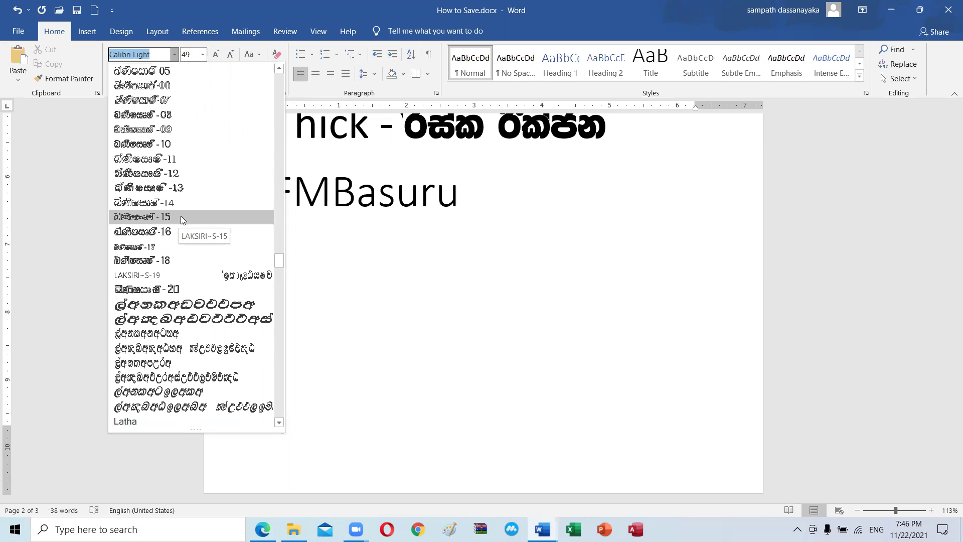
{"action": "scroll", "coordinate": [180, 217], "scroll_direction": "up", "scroll_amount": 4}
{"action": "scroll", "coordinate": [182, 219], "scroll_direction": "up", "scroll_amount": 2}
{"action": "scroll", "coordinate": [181, 219], "scroll_direction": "up", "scroll_amount": 6}
{"action": "scroll", "coordinate": [182, 220], "scroll_direction": "up", "scroll_amount": 1}
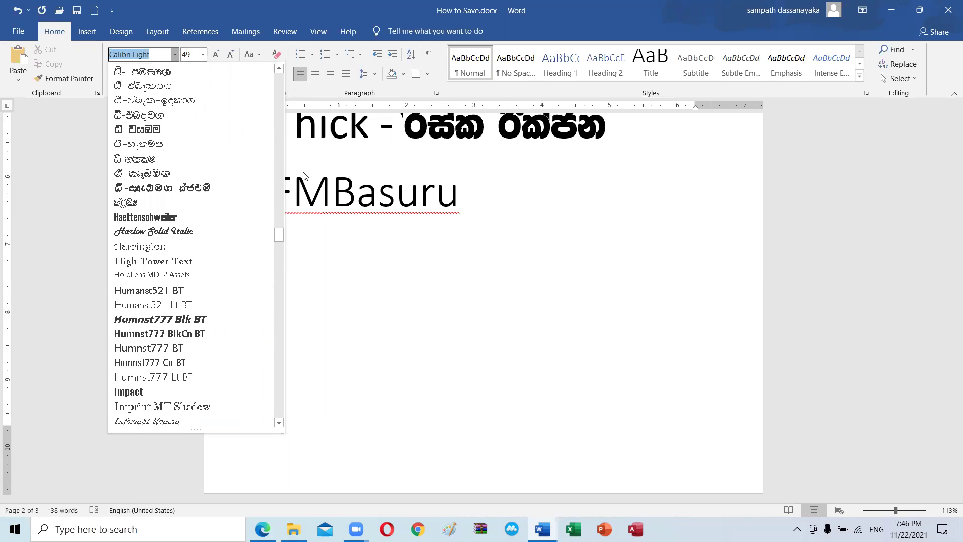
{"action": "left_click", "coordinate": [389, 262]}
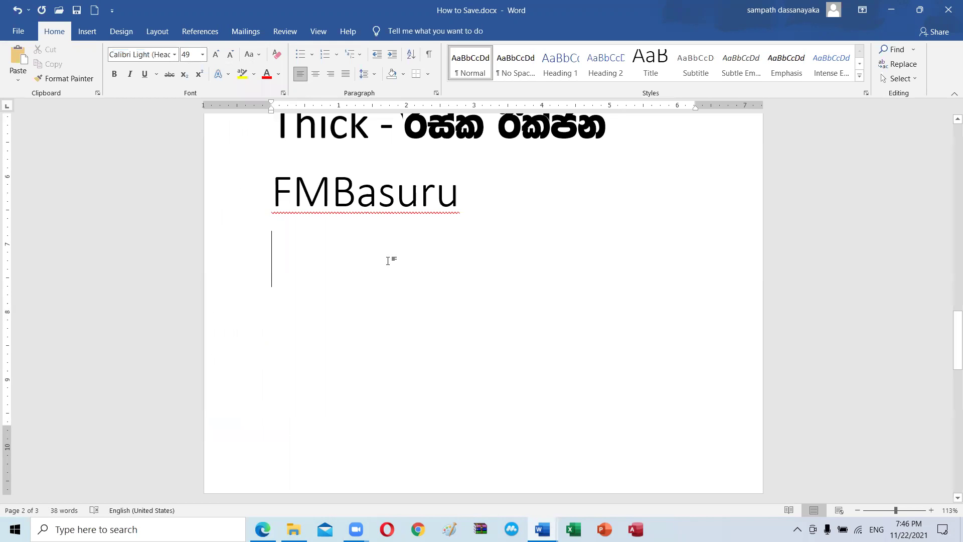
Step: Type capital A at 8 pt and at 10 pt, each followed by a tab
{"action": "left_click", "coordinate": [203, 55]}
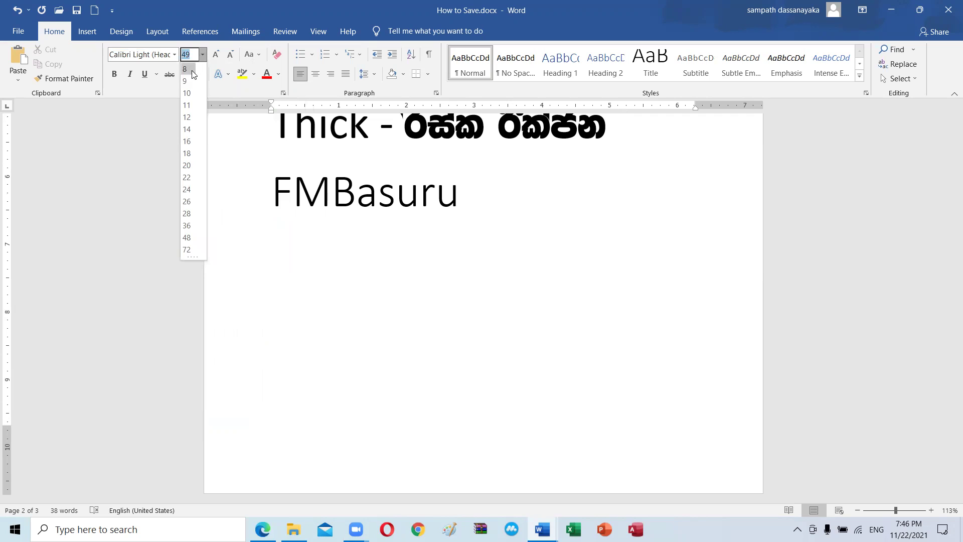
{"action": "left_click", "coordinate": [187, 69]}
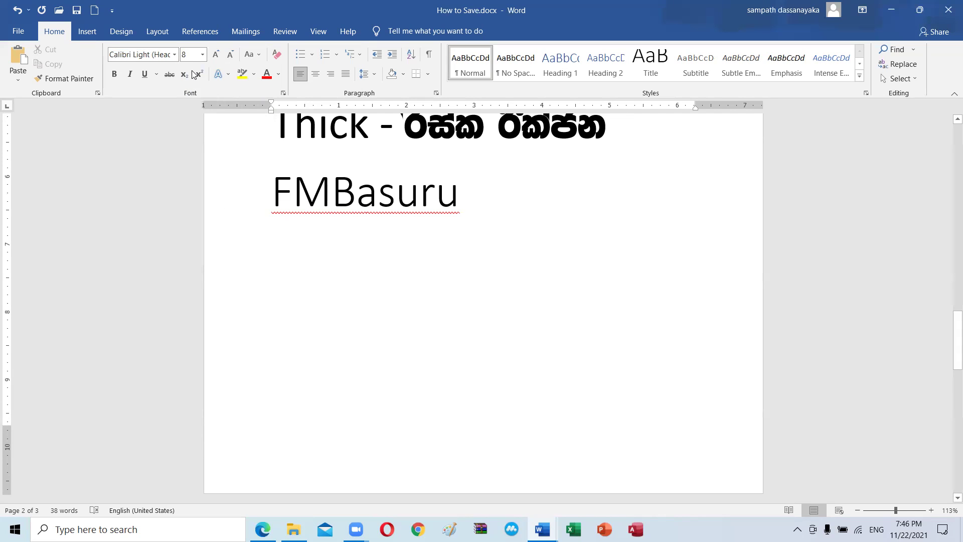
{"action": "type", "text": "A"}
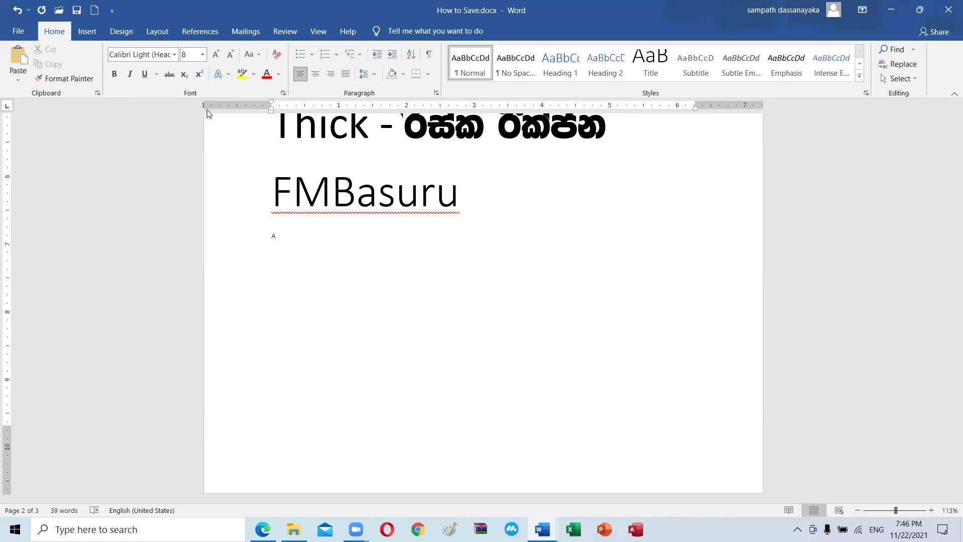
{"action": "key", "text": "Tab"}
{"action": "left_click", "coordinate": [202, 54]}
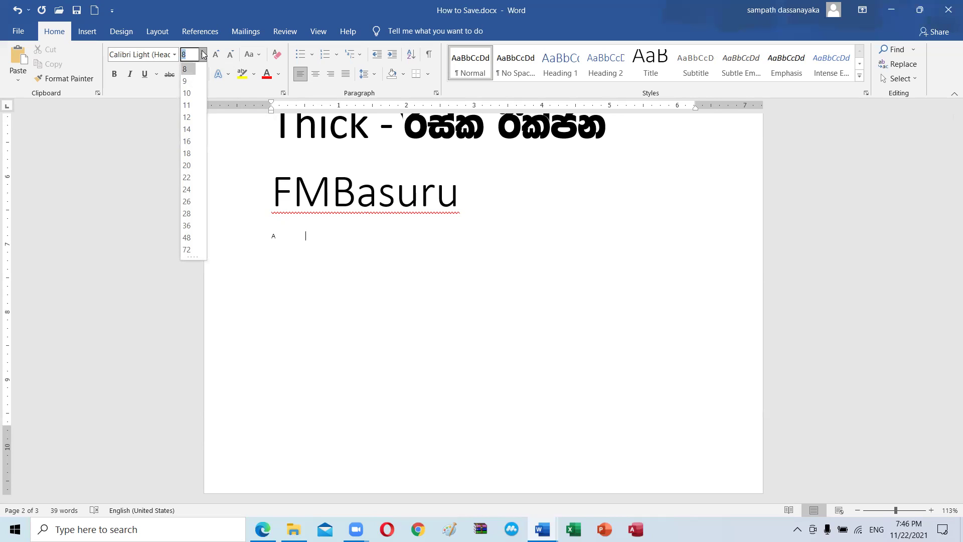
{"action": "left_click", "coordinate": [187, 93]}
{"action": "type", "text": "A"}
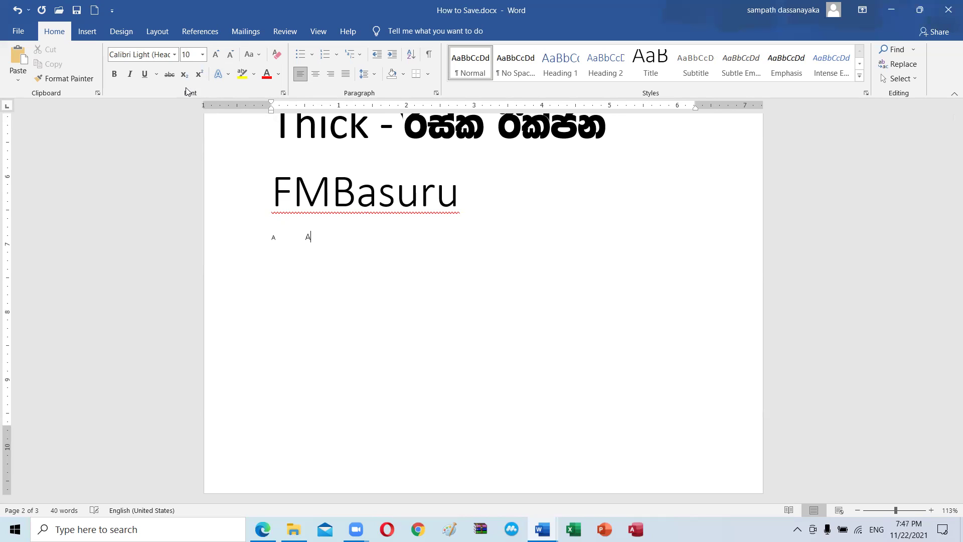
{"action": "key", "text": "Tab"}
Step: Add capital A letters at 20, 36 and 72 pt, then end the line and move to a new page
{"action": "left_click", "coordinate": [203, 55]}
{"action": "left_click", "coordinate": [187, 166]}
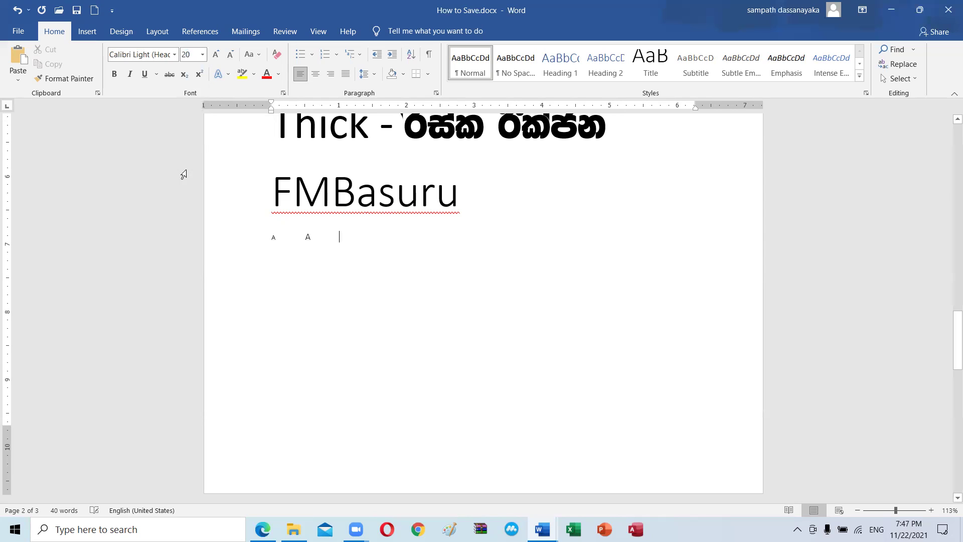
{"action": "type", "text": "A"}
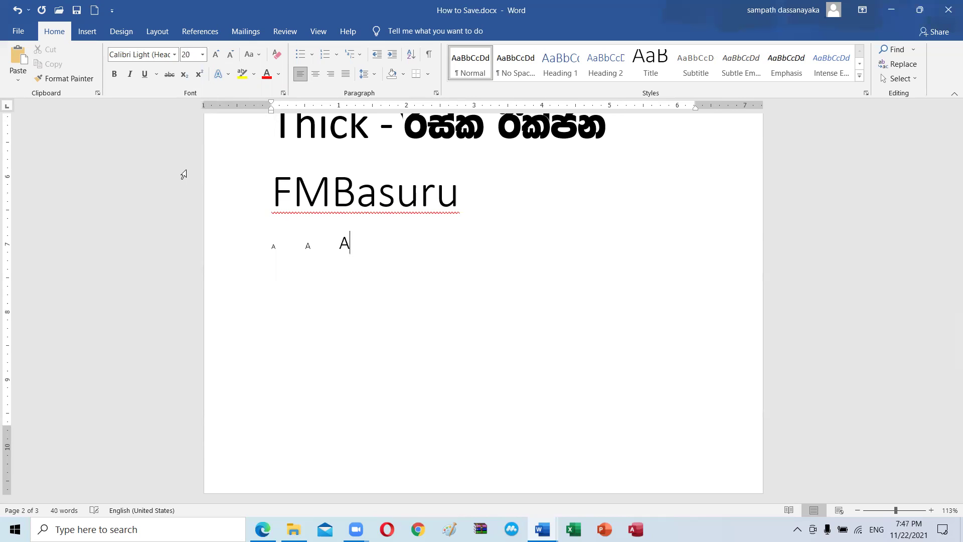
{"action": "left_click", "coordinate": [203, 55]}
{"action": "left_click", "coordinate": [184, 226]}
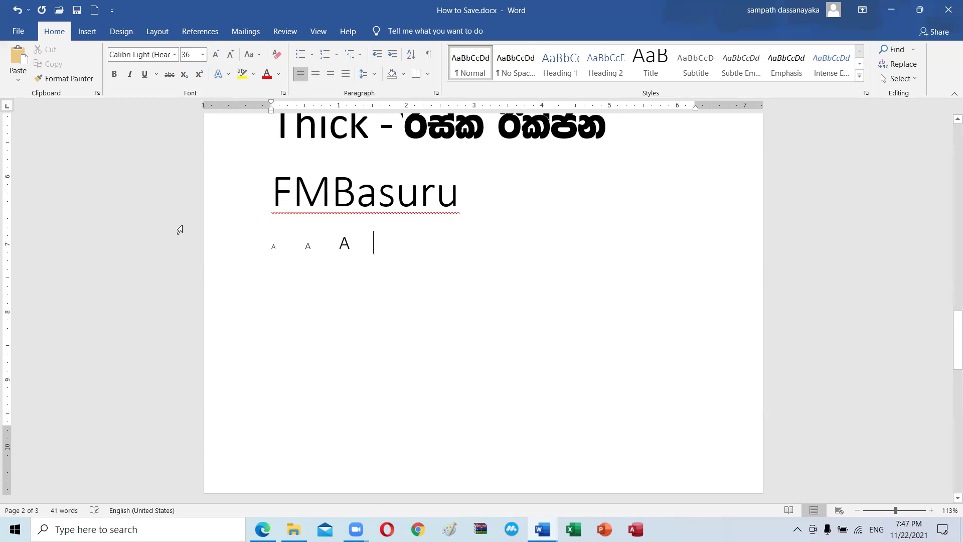
{"action": "type", "text": "A"}
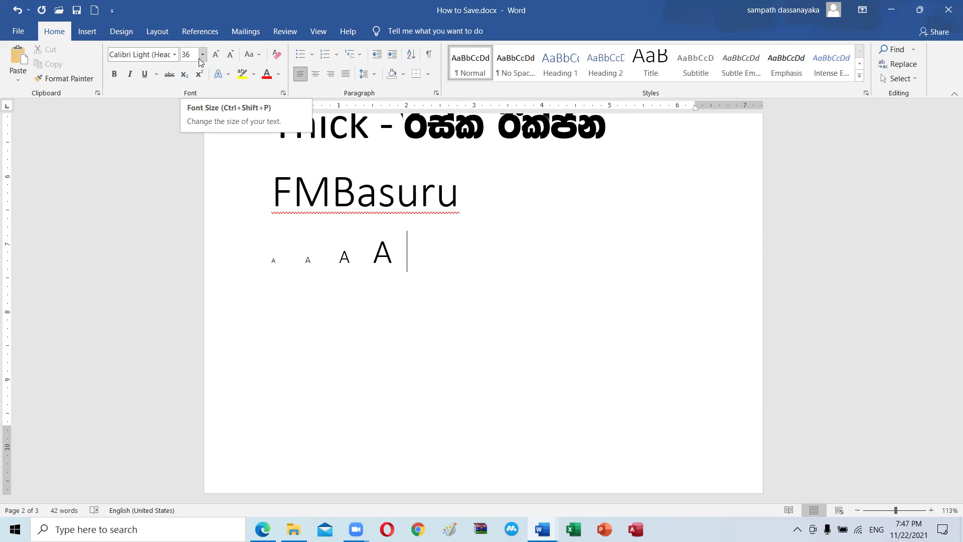
{"action": "left_click", "coordinate": [201, 57]}
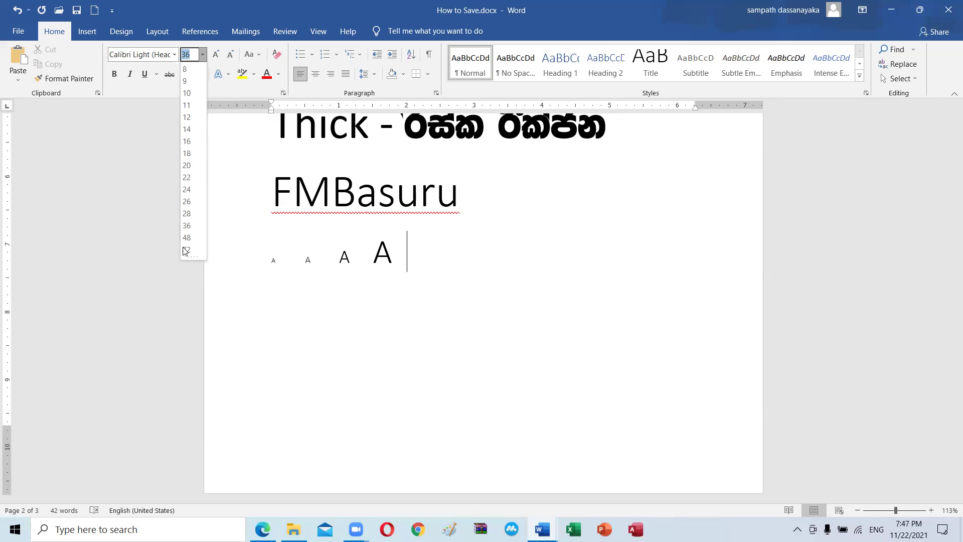
{"action": "left_click", "coordinate": [185, 250]}
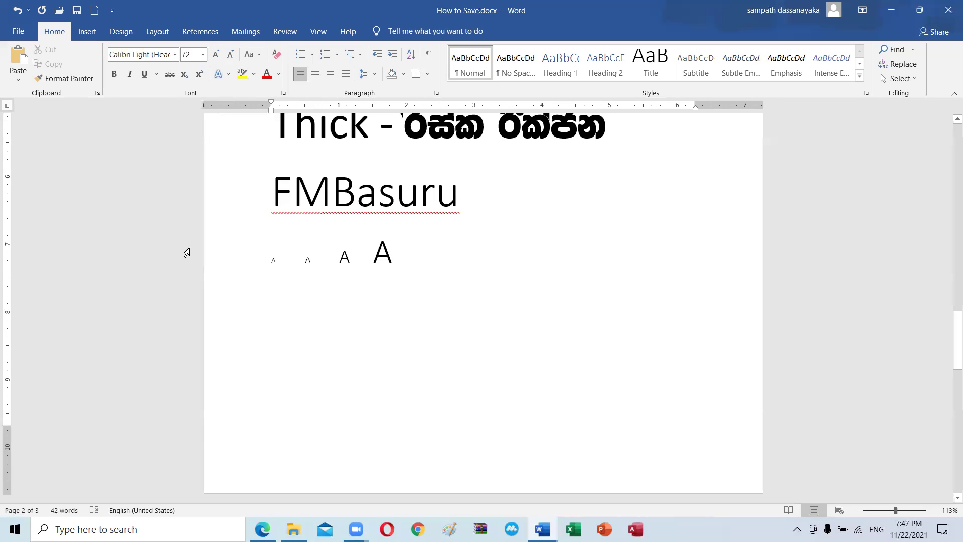
{"action": "type", "text": " A"}
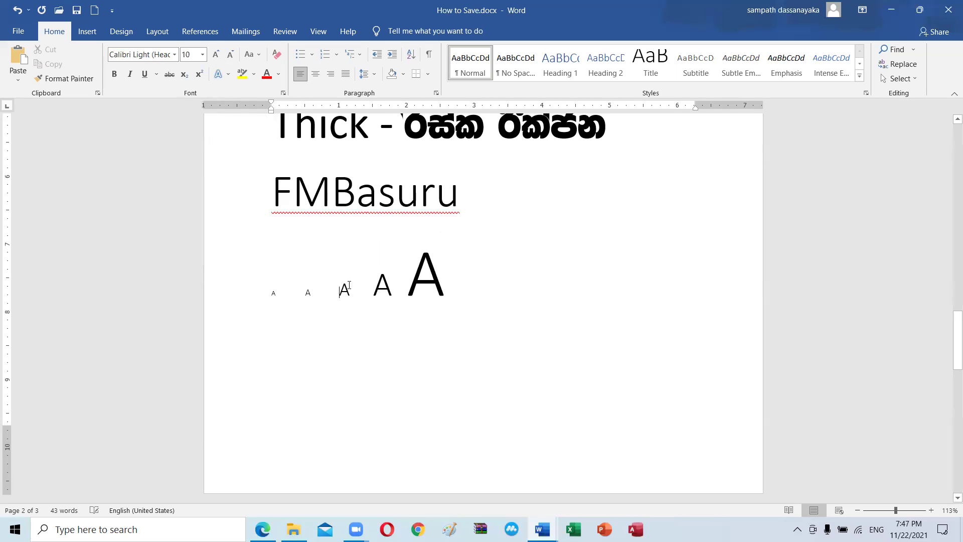
{"action": "key", "text": "Return"}
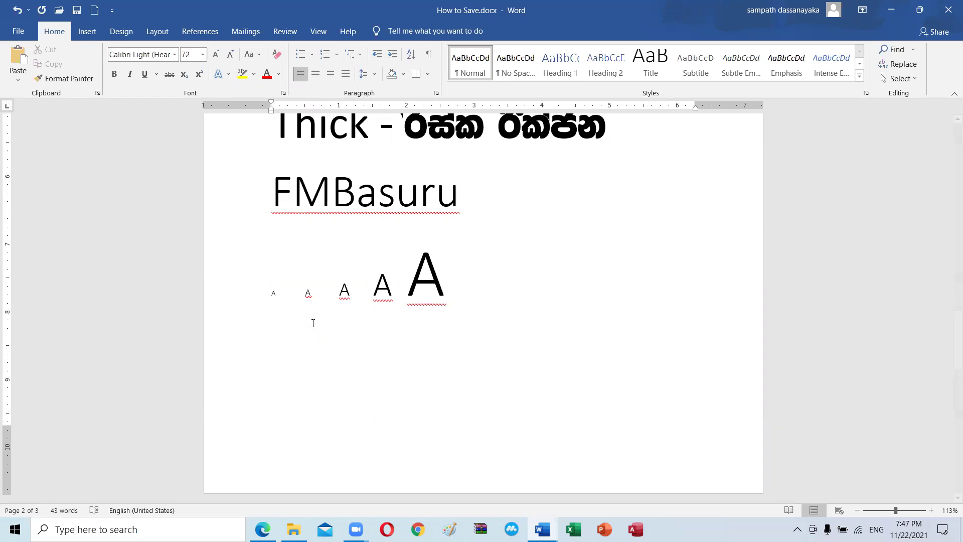
{"action": "key", "text": "Return"}
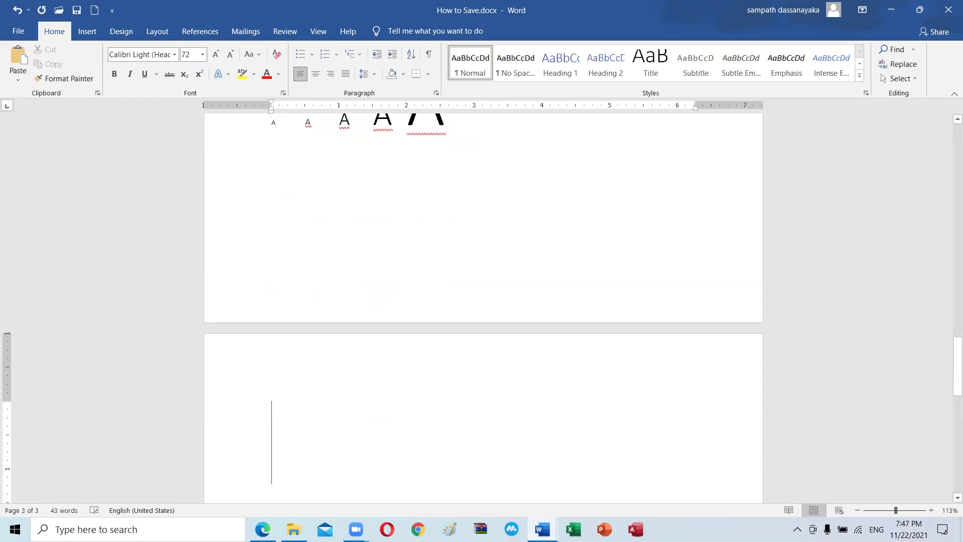
Step: Type a capital A on page 3, select it, and enlarge it a few font steps
{"action": "type", "text": "A"}
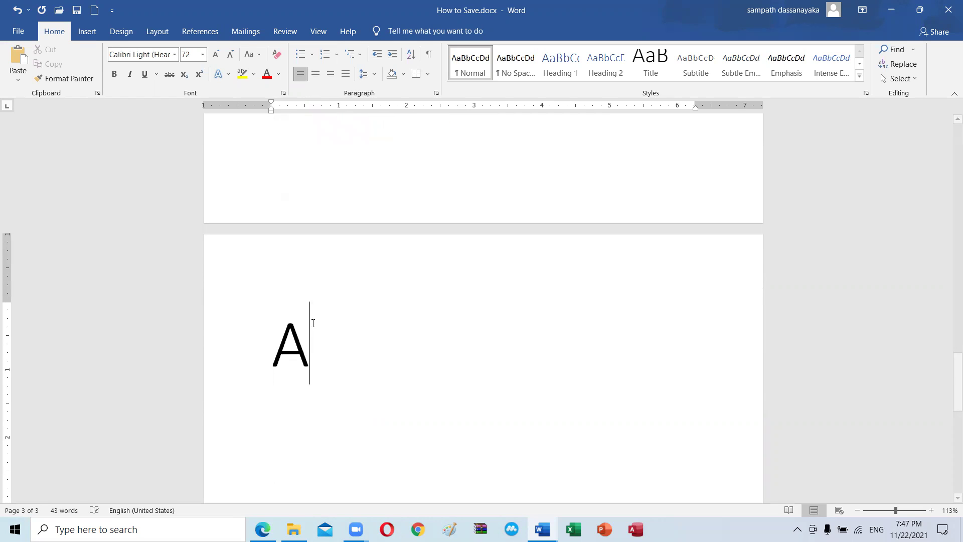
{"action": "triple_click", "coordinate": [280, 346]}
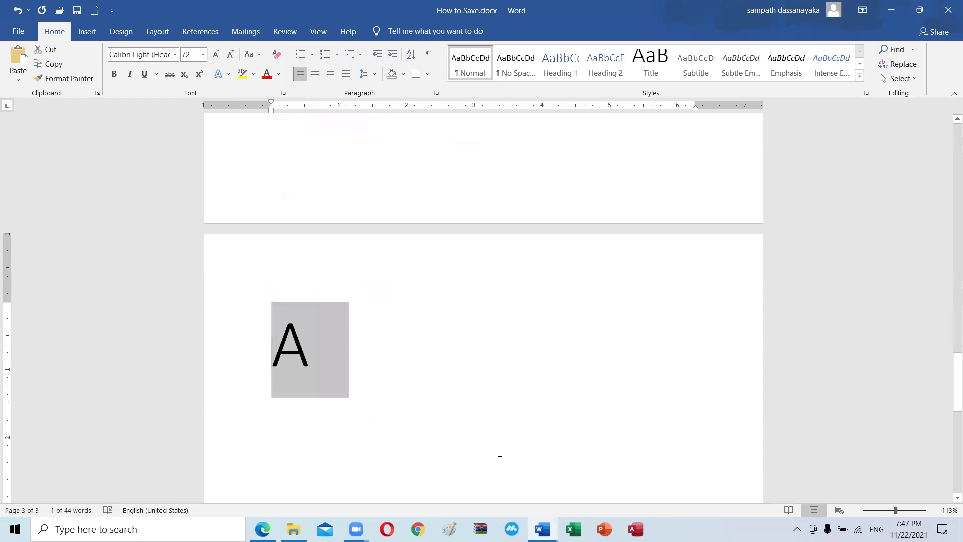
{"action": "key", "text": "ctrl+bracketright"}
{"action": "key", "text": "ctrl+bracketright"}
{"action": "key", "text": "ctrl+bracketright"}
{"action": "key", "text": "ctrl+bracketright"}
{"action": "key", "text": "ctrl+bracketright"}
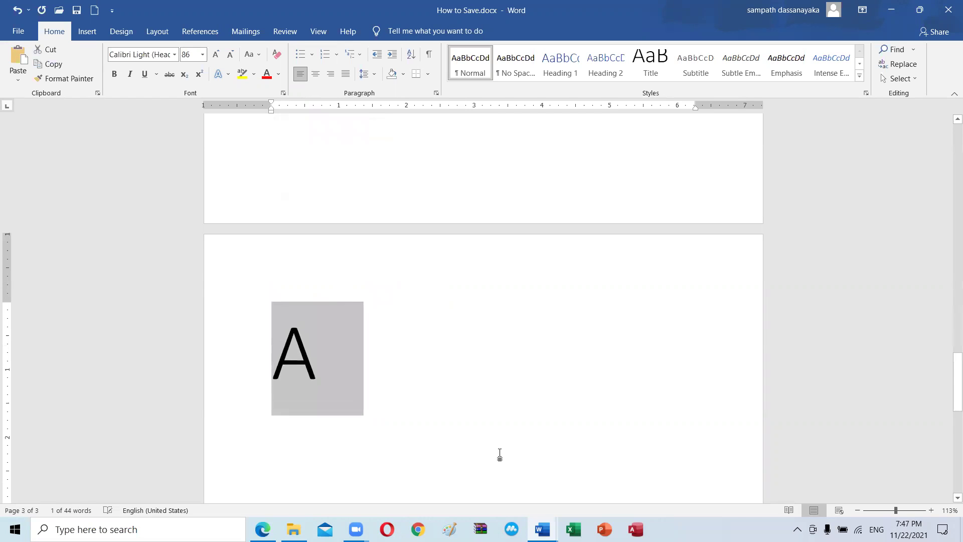
{"action": "key", "text": "ctrl+bracketright"}
{"action": "key", "text": "ctrl+bracketright"}
{"action": "key", "text": "ctrl+bracketright"}
{"action": "key", "text": "ctrl+bracketright"}
{"action": "key", "text": "ctrl+bracketright"}
{"action": "key", "text": "ctrl+bracketright"}
{"action": "key", "text": "ctrl+bracketright"}
{"action": "key", "text": "ctrl+bracketright"}
{"action": "key", "text": "ctrl+bracketright"}
{"action": "key", "text": "ctrl+bracketright"}
{"action": "key", "text": "ctrl+bracketright"}
{"action": "key", "text": "ctrl+bracketright"}
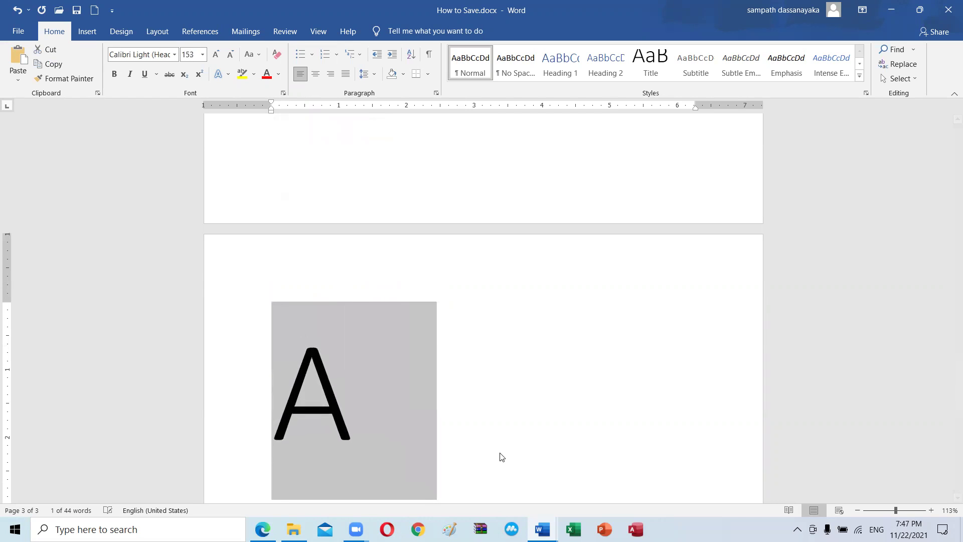
{"action": "key", "text": "ctrl+bracketright"}
{"action": "key", "text": "ctrl+bracketright"}
{"action": "key", "text": "ctrl+bracketright"}
{"action": "key", "text": "ctrl+bracketright"}
{"action": "key", "text": "ctrl+bracketright"}
{"action": "key", "text": "ctrl+bracketright"}
{"action": "key", "text": "ctrl+bracketright"}
{"action": "key", "text": "ctrl+bracketright"}
{"action": "key", "text": "ctrl+bracketright"}
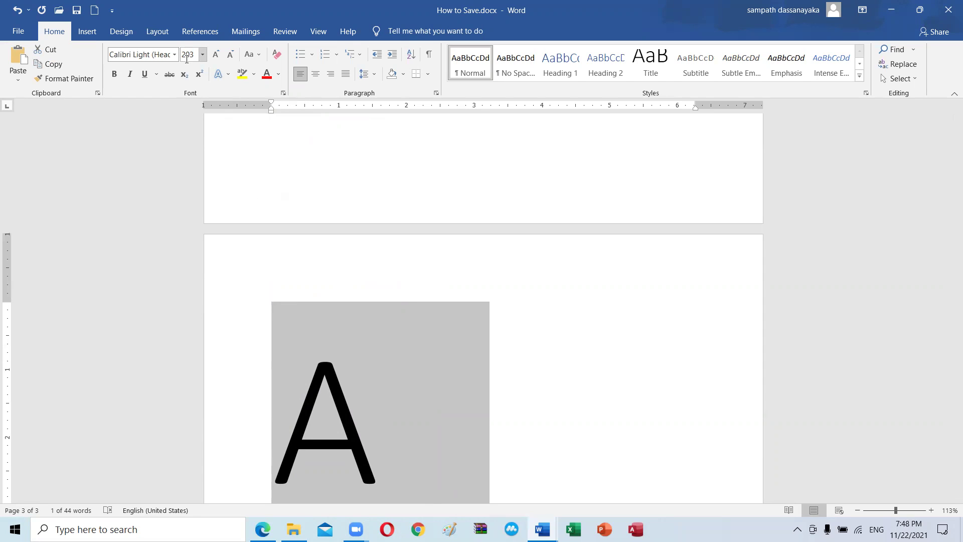
Step: Keep growing the selected A until its font size reaches 643 points
{"action": "scroll", "coordinate": [342, 207], "scroll_direction": "down", "scroll_amount": 2}
{"action": "scroll", "coordinate": [342, 208], "scroll_direction": "down", "scroll_amount": 2}
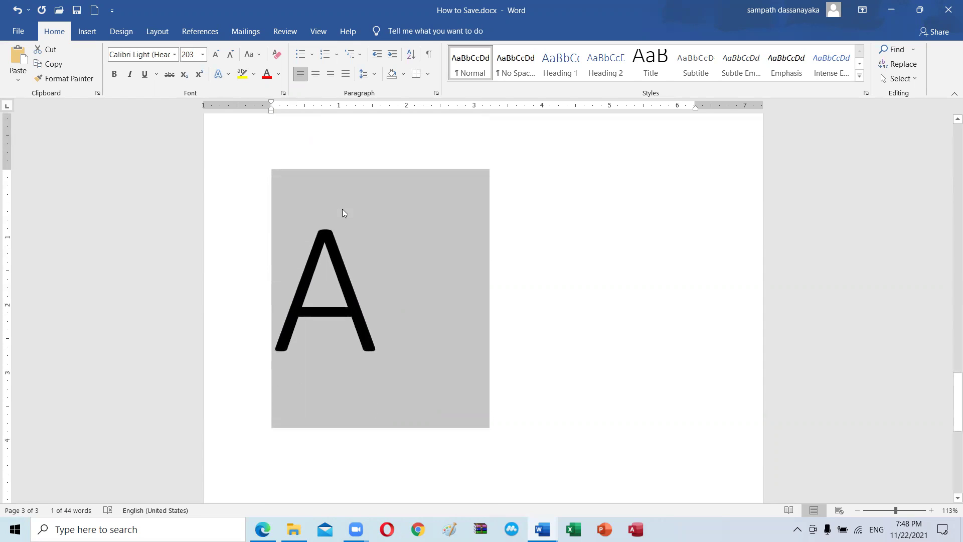
{"action": "key", "text": "ctrl+bracketright"}
{"action": "key", "text": "ctrl+bracketright"}
{"action": "key", "text": "ctrl+bracketright"}
{"action": "key", "text": "ctrl+bracketright"}
{"action": "key", "text": "ctrl+bracketright"}
{"action": "key", "text": "ctrl+bracketright"}
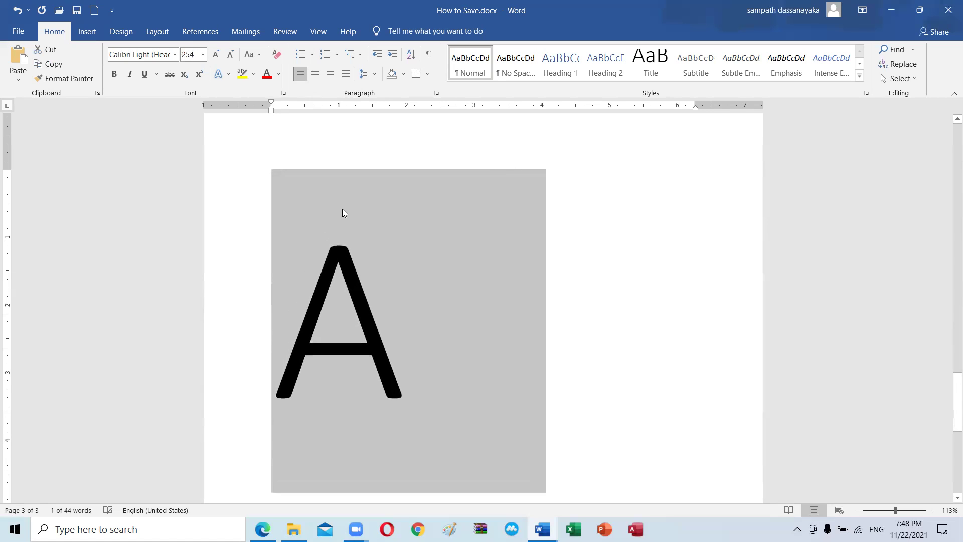
{"action": "key", "text": "ctrl+bracketright"}
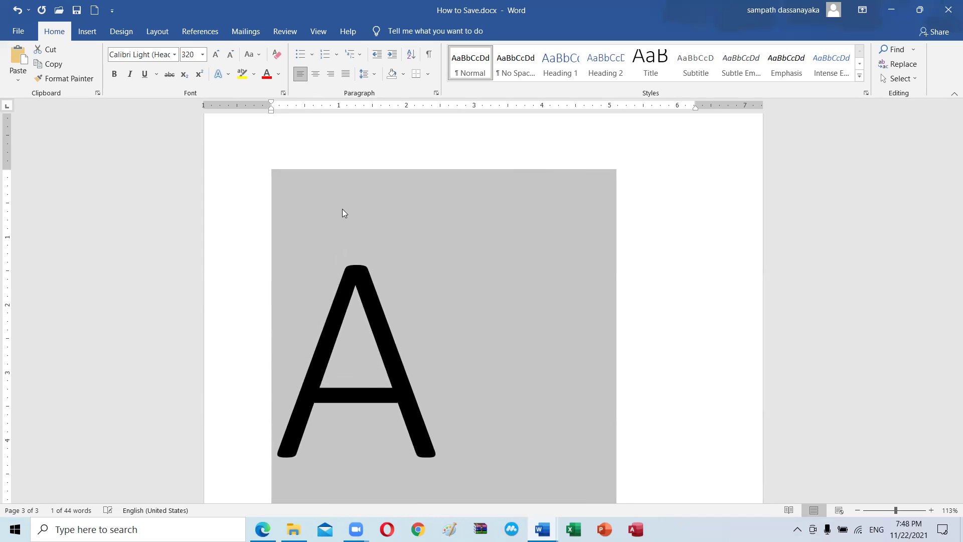
{"action": "key", "text": "ctrl+bracketright"}
{"action": "key", "text": "ctrl+bracketright"}
{"action": "key", "text": "ctrl+bracketright"}
{"action": "key", "text": "ctrl+bracketright"}
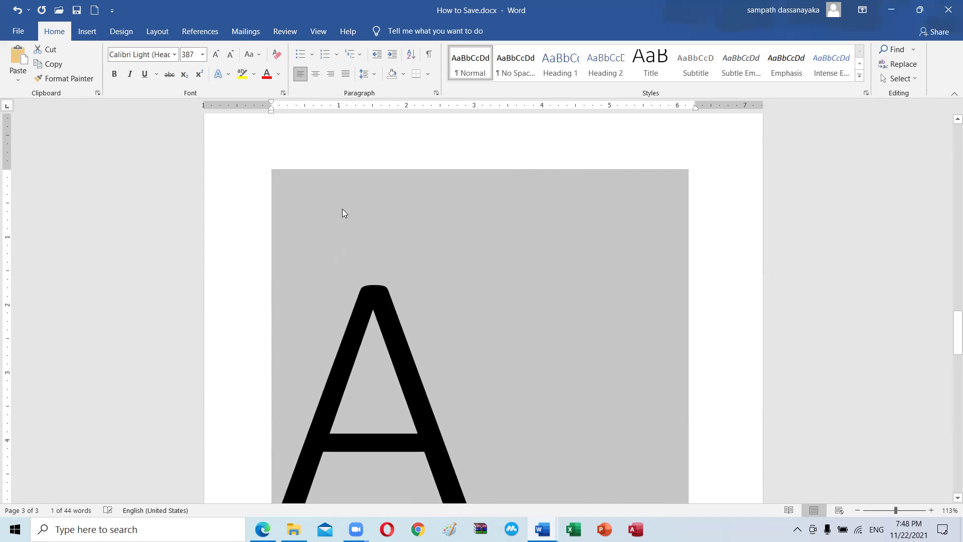
{"action": "key", "text": "ctrl+bracketright"}
{"action": "key", "text": "ctrl+bracketright"}
{"action": "key", "text": "ctrl+bracketright"}
{"action": "key", "text": "ctrl+bracketright"}
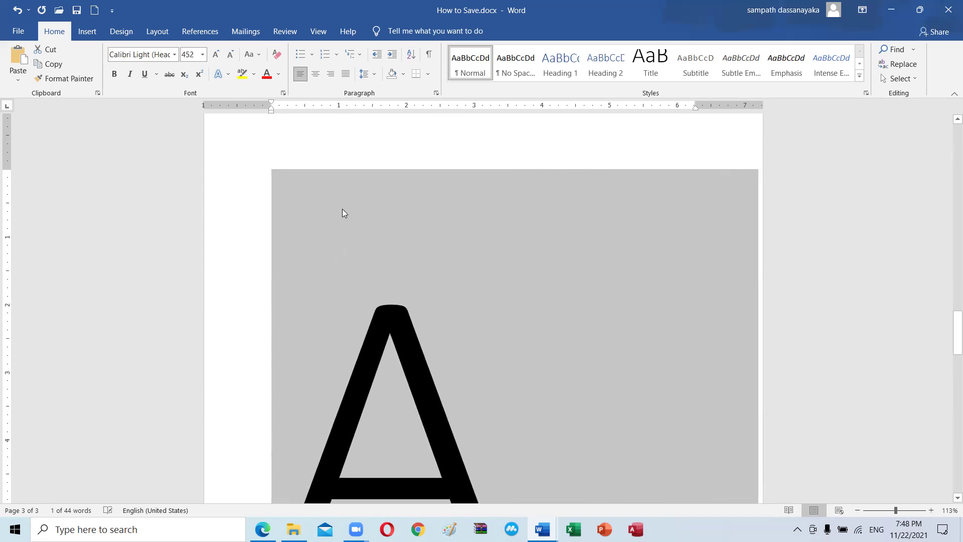
{"action": "key", "text": "ctrl+bracketright"}
{"action": "key", "text": "ctrl+bracketright"}
{"action": "key", "text": "ctrl+bracketright"}
{"action": "key", "text": "ctrl+bracketright"}
{"action": "key", "text": "ctrl+bracketright"}
{"action": "key", "text": "ctrl+bracketright"}
{"action": "key", "text": "ctrl+bracketright"}
{"action": "key", "text": "ctrl+bracketright"}
{"action": "key", "text": "ctrl+bracketright"}
{"action": "key", "text": "ctrl+bracketright"}
{"action": "key", "text": "ctrl+bracketright"}
{"action": "key", "text": "ctrl+bracketright"}
{"action": "key", "text": "ctrl+bracketright"}
{"action": "key", "text": "ctrl+bracketright"}
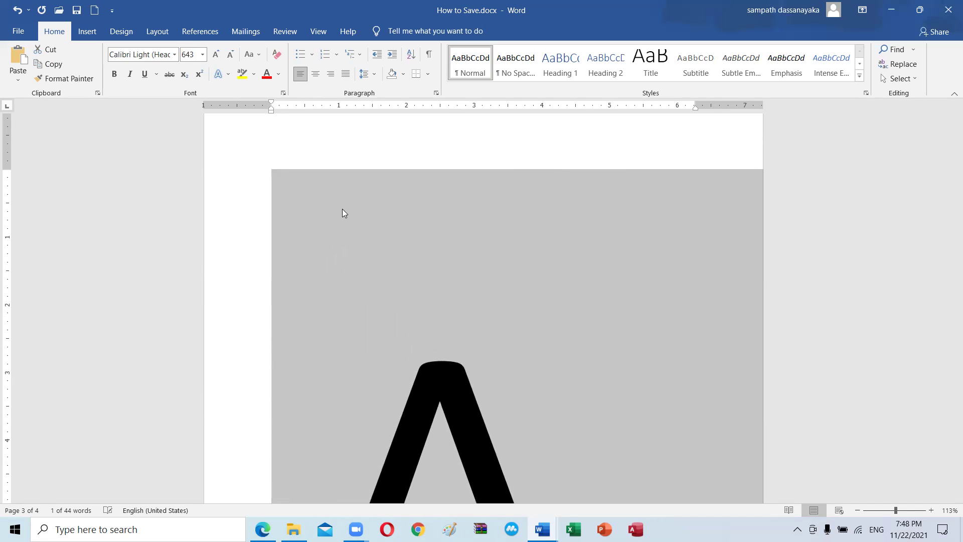
{"action": "scroll", "coordinate": [275, 221], "scroll_direction": "down", "scroll_amount": 5}
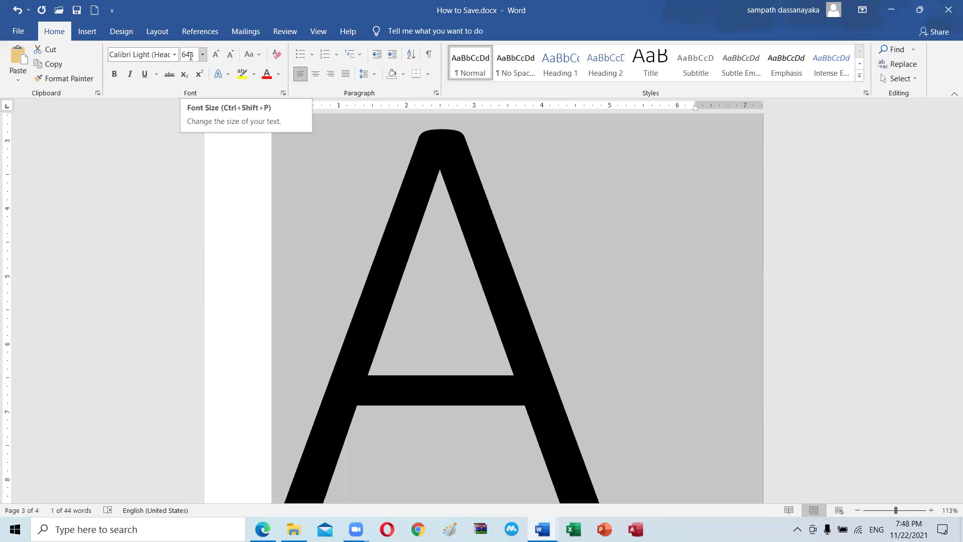
Step: Set the letter A's font size to 1000
{"action": "left_click", "coordinate": [193, 58]}
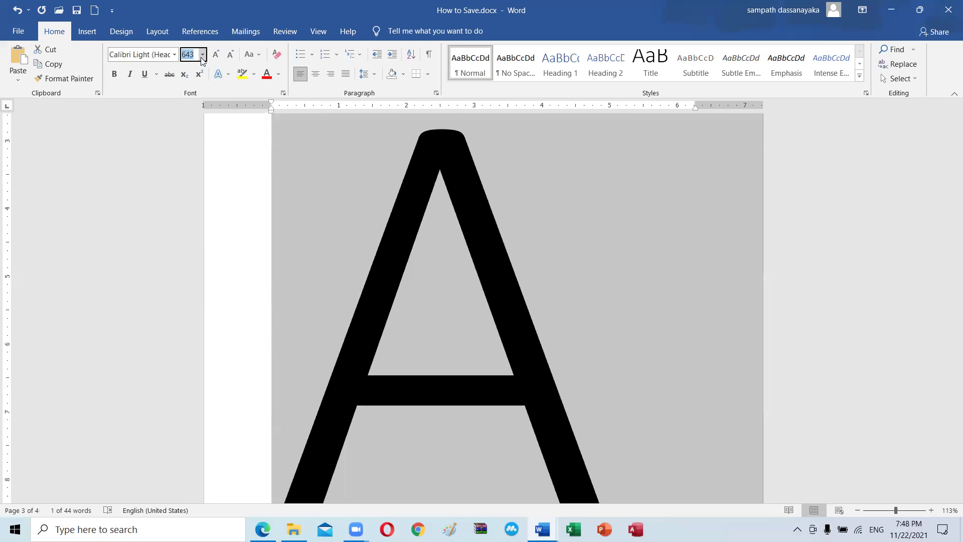
{"action": "type", "text": "1000"}
{"action": "key", "text": "Return"}
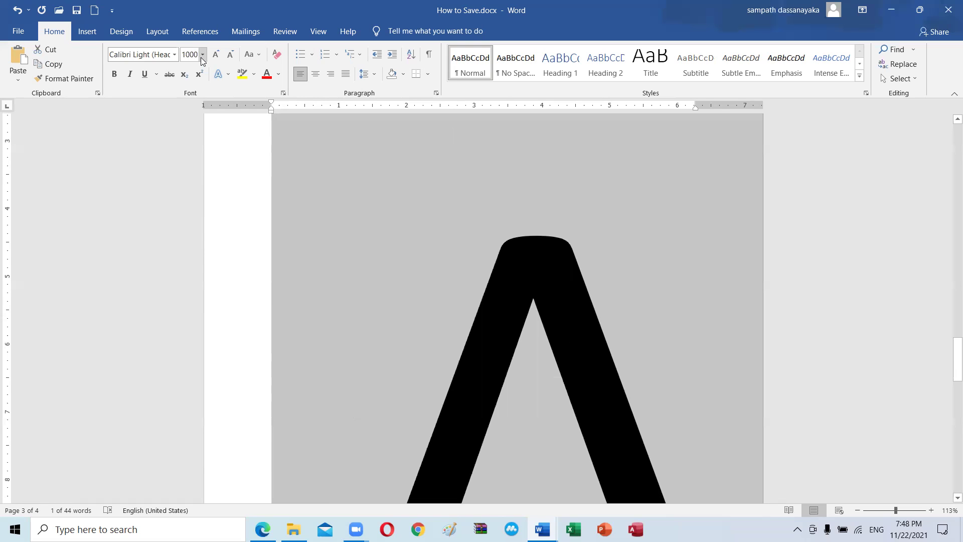
{"action": "scroll", "coordinate": [391, 265], "scroll_direction": "down", "scroll_amount": 2}
{"action": "scroll", "coordinate": [391, 264], "scroll_direction": "down", "scroll_amount": 2}
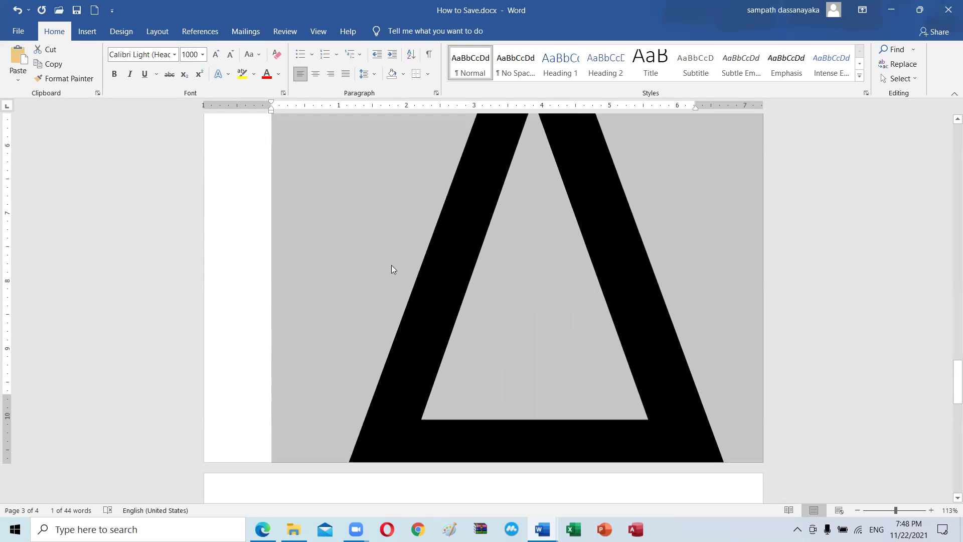
{"action": "scroll", "coordinate": [391, 270], "scroll_direction": "up", "scroll_amount": 1}
{"action": "scroll", "coordinate": [391, 269], "scroll_direction": "up", "scroll_amount": 1}
{"action": "scroll", "coordinate": [391, 269], "scroll_direction": "up", "scroll_amount": 1}
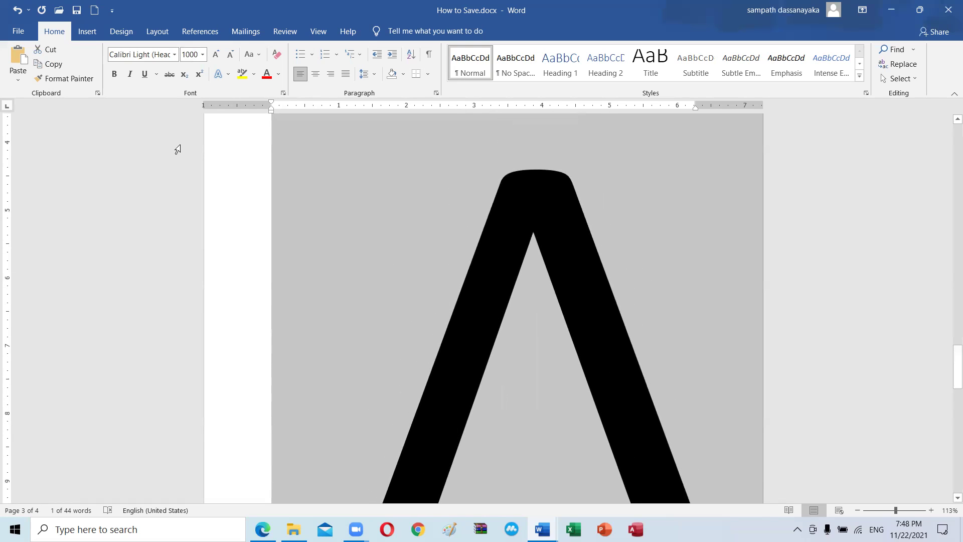
Step: Try size 2000 for the A, triggering the 1–1638 range warning
{"action": "left_click", "coordinate": [188, 55]}
{"action": "type", "text": "2000"}
{"action": "key", "text": "Return"}
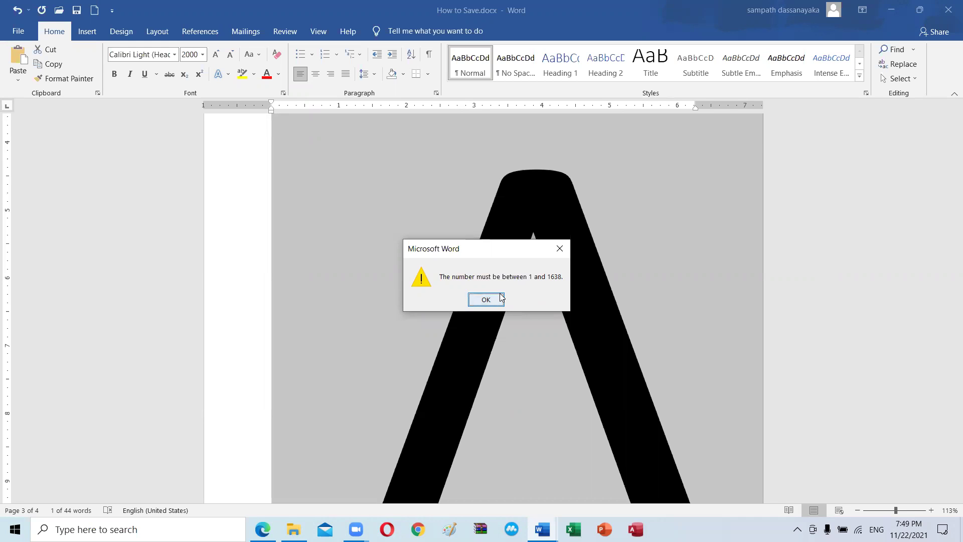
Step: Dismiss the warning, try font sizes 8 and 1 on the A, then undo
{"action": "left_click", "coordinate": [485, 299]}
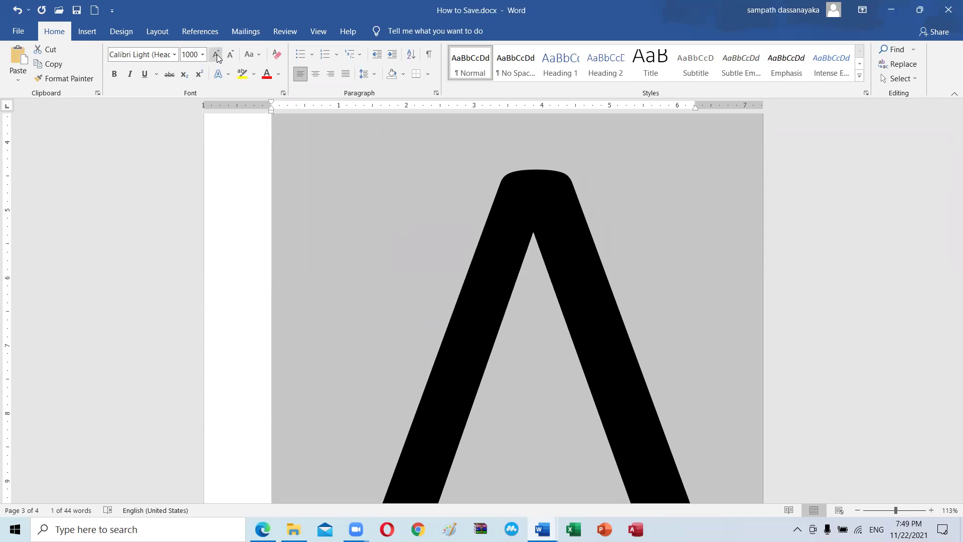
{"action": "left_click", "coordinate": [201, 58]}
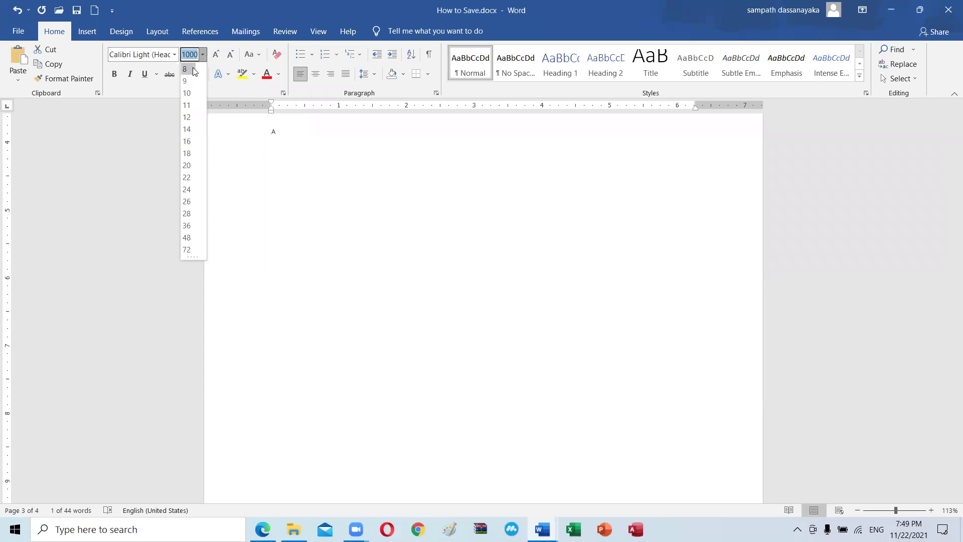
{"action": "left_click", "coordinate": [193, 68]}
{"action": "scroll", "coordinate": [318, 190], "scroll_direction": "up", "scroll_amount": 2}
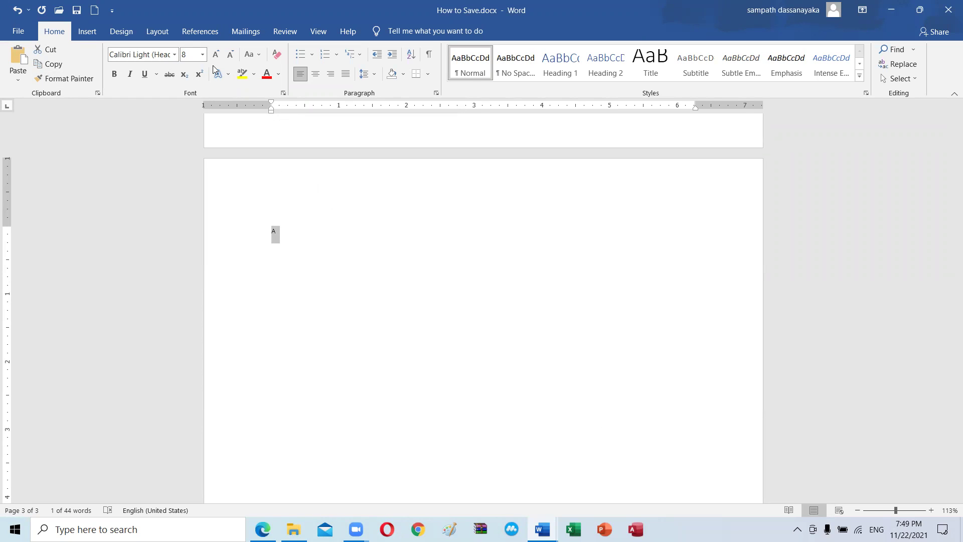
{"action": "left_click", "coordinate": [192, 58]}
{"action": "type", "text": "1"}
{"action": "key", "text": "Return"}
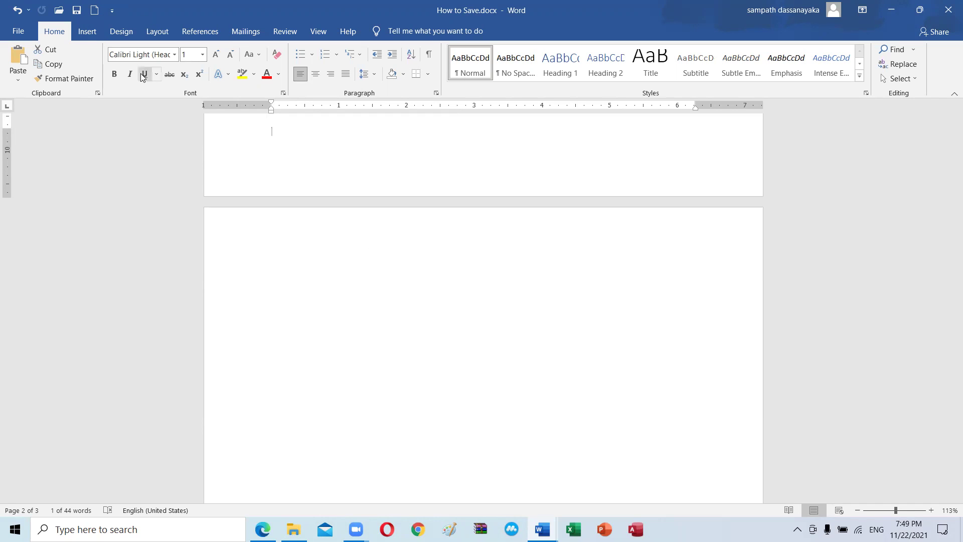
{"action": "key", "text": "ctrl+z"}
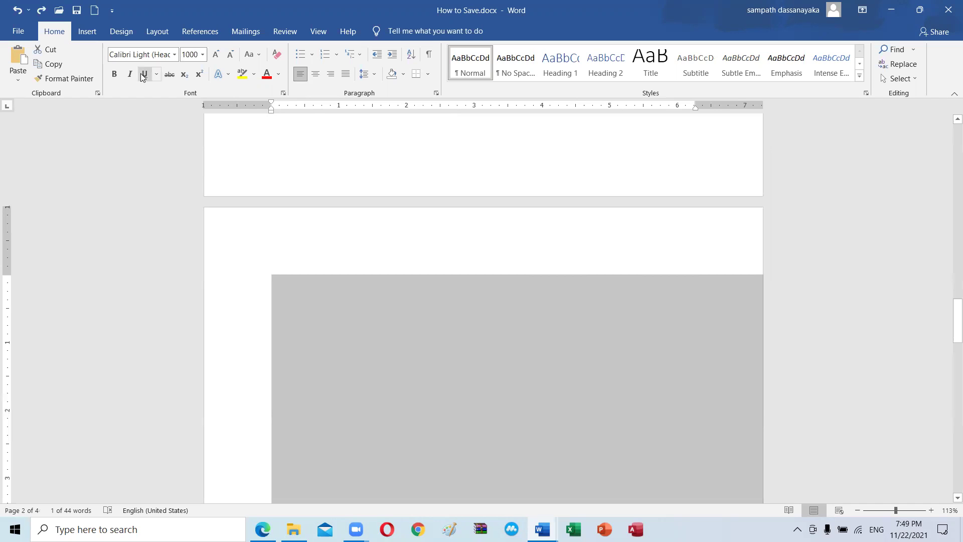
Step: Set the letter A to 24 point and deselect it
{"action": "left_click", "coordinate": [203, 55]}
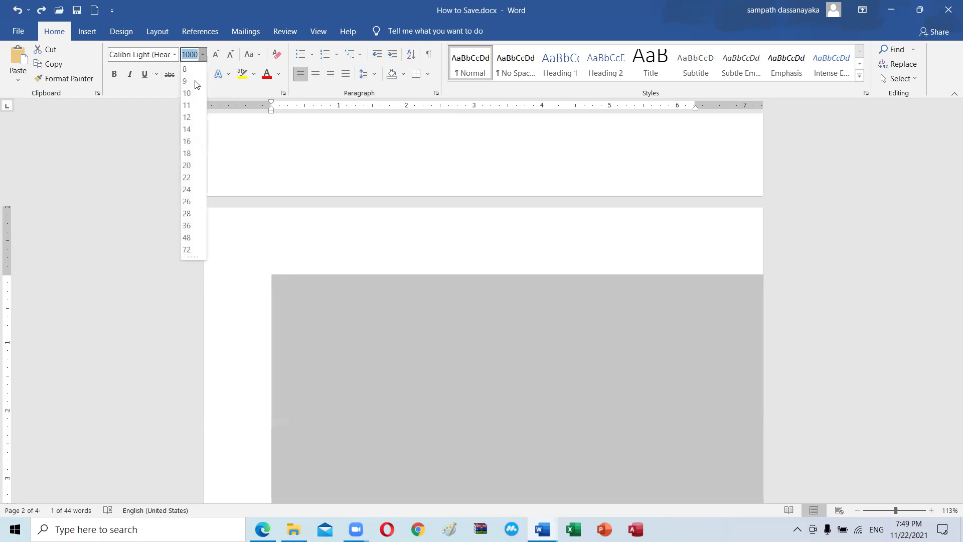
{"action": "left_click", "coordinate": [186, 189]}
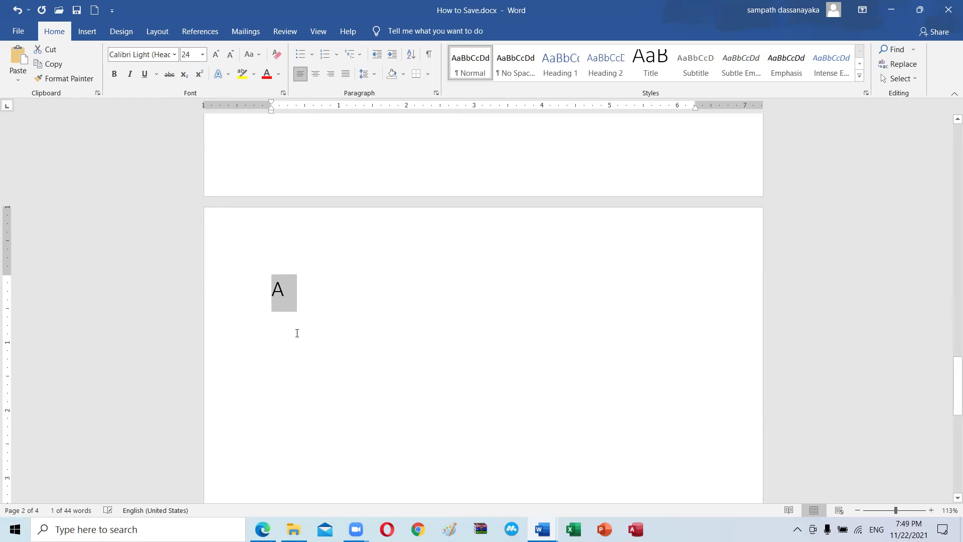
{"action": "left_click", "coordinate": [290, 292]}
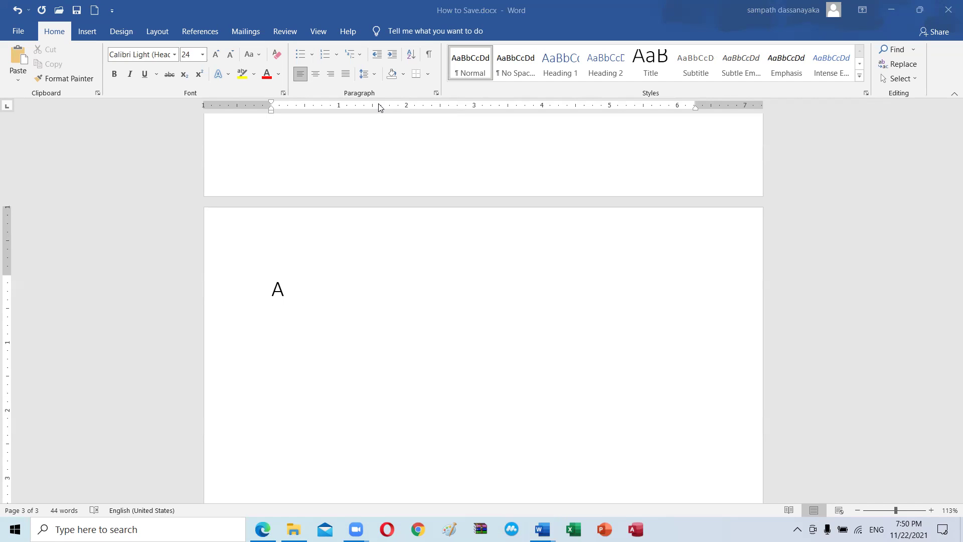
{"action": "left_click", "coordinate": [343, 270]}
{"action": "left_click_drag", "start_coordinate": [346, 277], "coordinate": [342, 282]}
{"action": "left_click", "coordinate": [204, 56]}
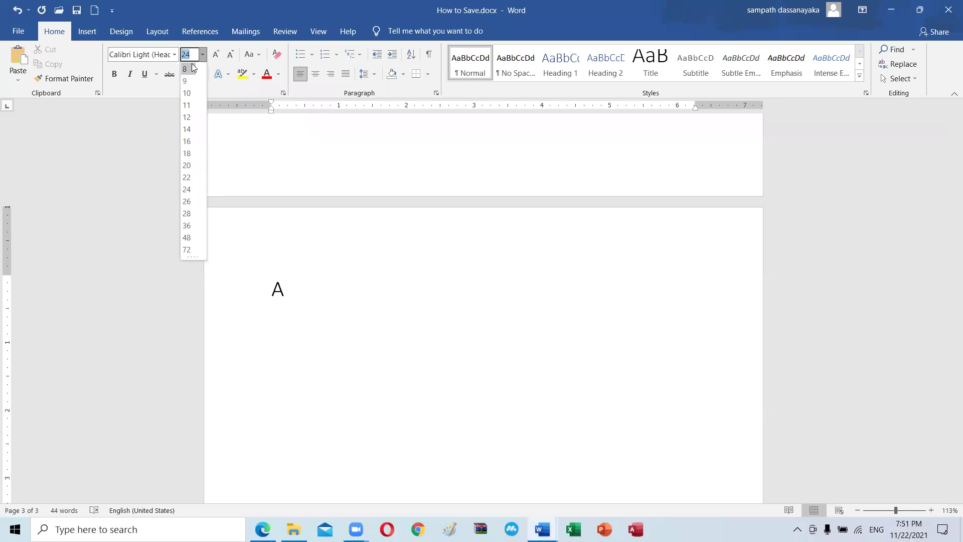
{"action": "left_click", "coordinate": [288, 297]}
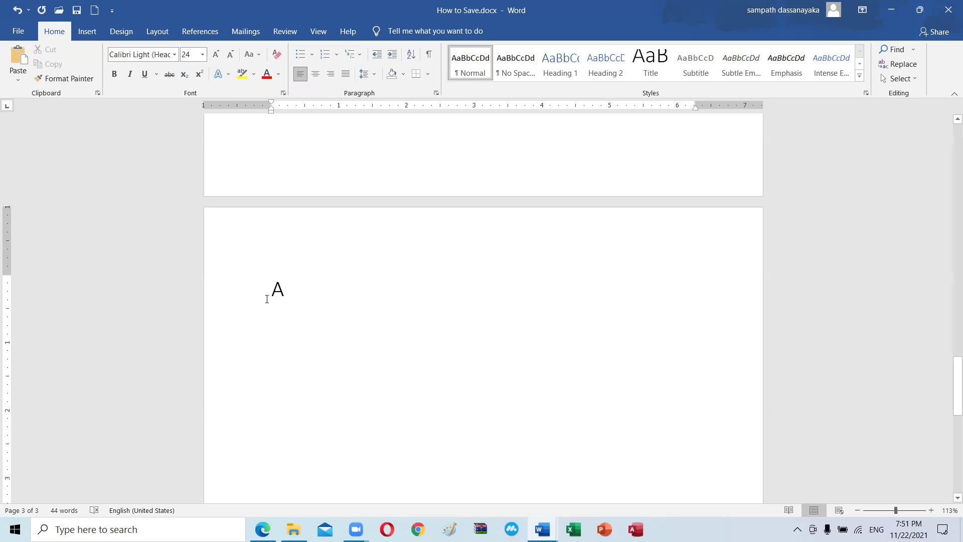
{"action": "left_click_drag", "start_coordinate": [288, 297], "coordinate": [275, 300]}
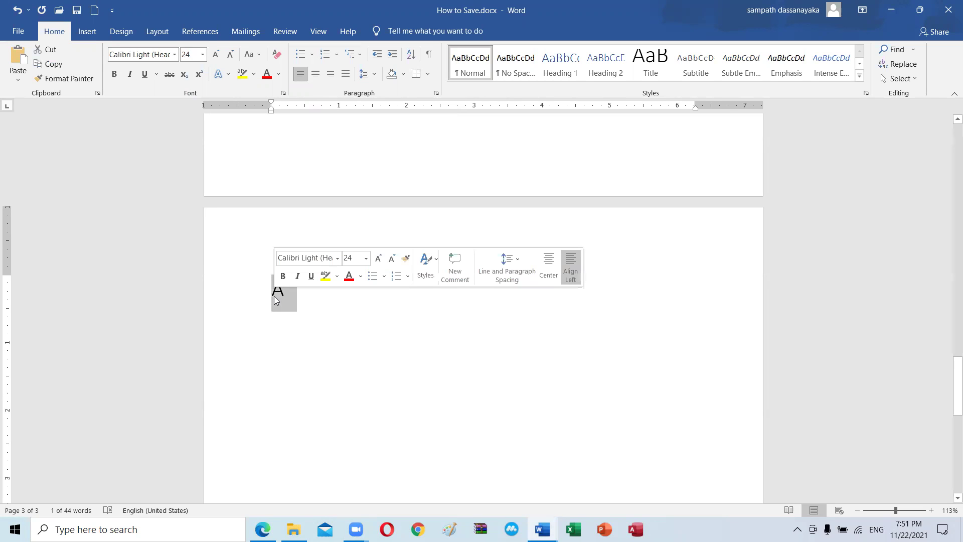
{"action": "key", "text": "ctrl+bracketright"}
{"action": "key", "text": "ctrl+bracketright"}
{"action": "key", "text": "ctrl+bracketright"}
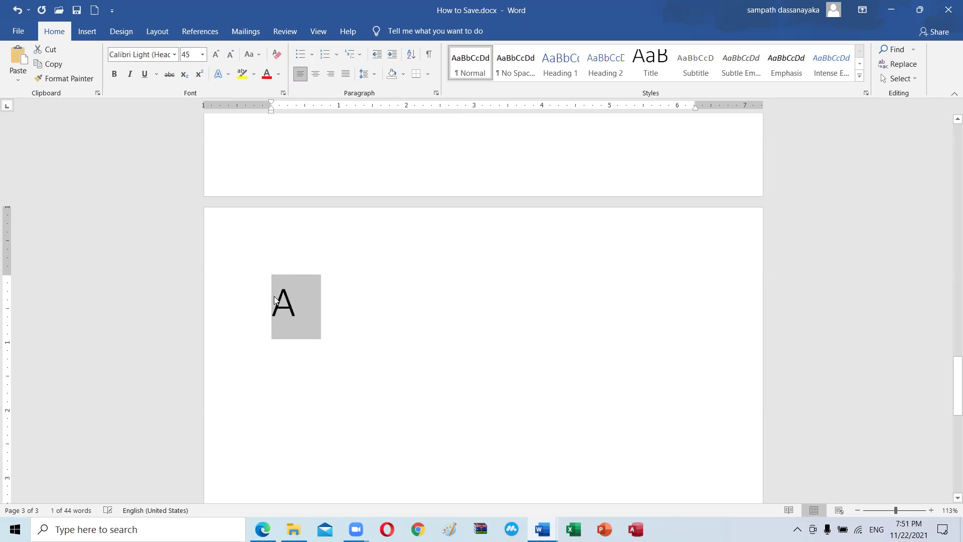
{"action": "key", "text": "ctrl+bracketright"}
{"action": "key", "text": "ctrl+bracketright"}
{"action": "key", "text": "ctrl+bracketright"}
{"action": "key", "text": "ctrl+bracketright"}
{"action": "key", "text": "ctrl+bracketright"}
{"action": "key", "text": "ctrl+bracketright"}
{"action": "key", "text": "ctrl+bracketright"}
{"action": "key", "text": "ctrl+bracketright"}
{"action": "key", "text": "ctrl+bracketright"}
{"action": "key", "text": "ctrl+bracketright"}
{"action": "key", "text": "ctrl+bracketright"}
{"action": "key", "text": "ctrl+bracketright"}
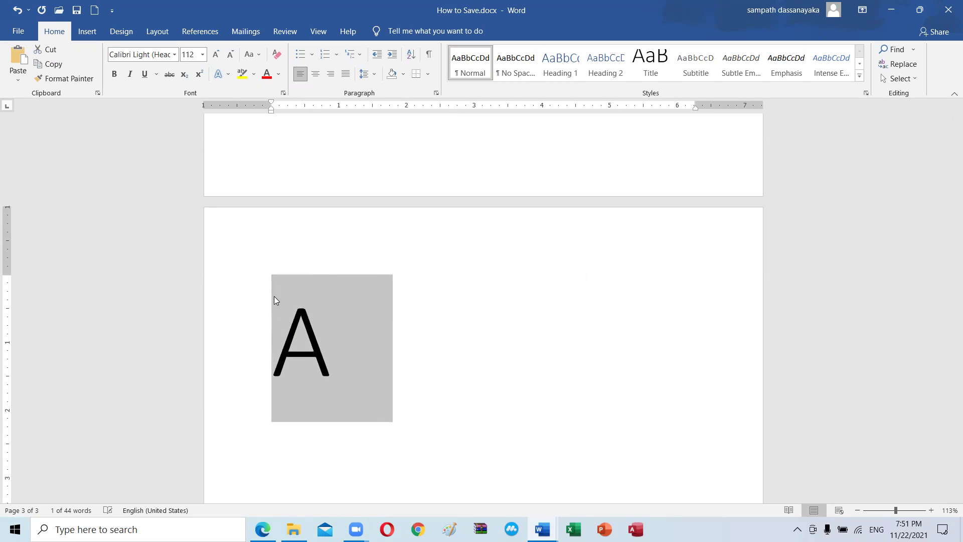
{"action": "key", "text": "ctrl+bracketright"}
{"action": "key", "text": "ctrl+bracketright"}
{"action": "key", "text": "ctrl+bracketright"}
{"action": "key", "text": "ctrl+bracketright"}
{"action": "key", "text": "ctrl+bracketright"}
{"action": "key", "text": "ctrl+bracketright"}
{"action": "key", "text": "ctrl+bracketleft"}
{"action": "key", "text": "ctrl+bracketleft"}
{"action": "key", "text": "ctrl+bracketleft"}
{"action": "key", "text": "ctrl+bracketleft"}
{"action": "key", "text": "ctrl+bracketleft"}
{"action": "key", "text": "ctrl+bracketleft"}
{"action": "key", "text": "ctrl+bracketleft"}
{"action": "key", "text": "ctrl+bracketleft"}
{"action": "key", "text": "ctrl+bracketleft"}
{"action": "key", "text": "ctrl+bracketleft"}
{"action": "key", "text": "ctrl+bracketleft"}
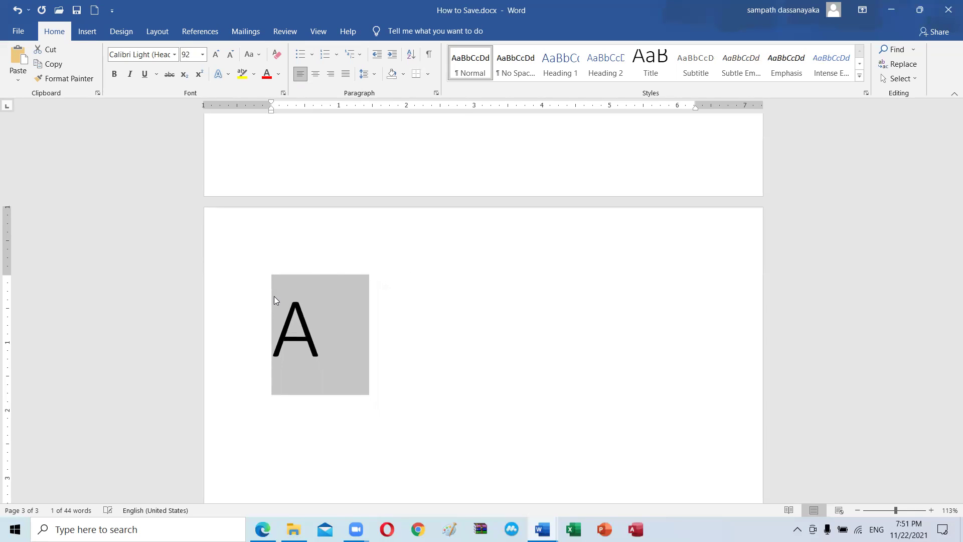
{"action": "key", "text": "ctrl+bracketleft"}
{"action": "key", "text": "ctrl+bracketleft"}
{"action": "key", "text": "ctrl+bracketleft"}
{"action": "key", "text": "ctrl+bracketleft"}
{"action": "key", "text": "ctrl+bracketleft"}
{"action": "key", "text": "ctrl+bracketleft"}
{"action": "key", "text": "ctrl+bracketleft"}
{"action": "key", "text": "ctrl+bracketleft"}
{"action": "key", "text": "ctrl+bracketleft"}
{"action": "key", "text": "ctrl+bracketleft"}
{"action": "key", "text": "ctrl+bracketleft"}
{"action": "key", "text": "ctrl+bracketleft"}
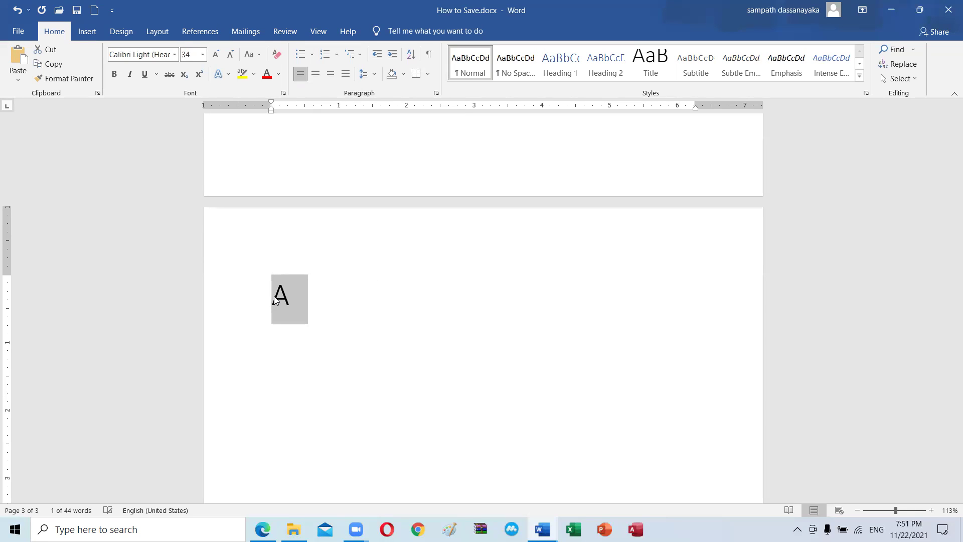
{"action": "left_click", "coordinate": [299, 360]}
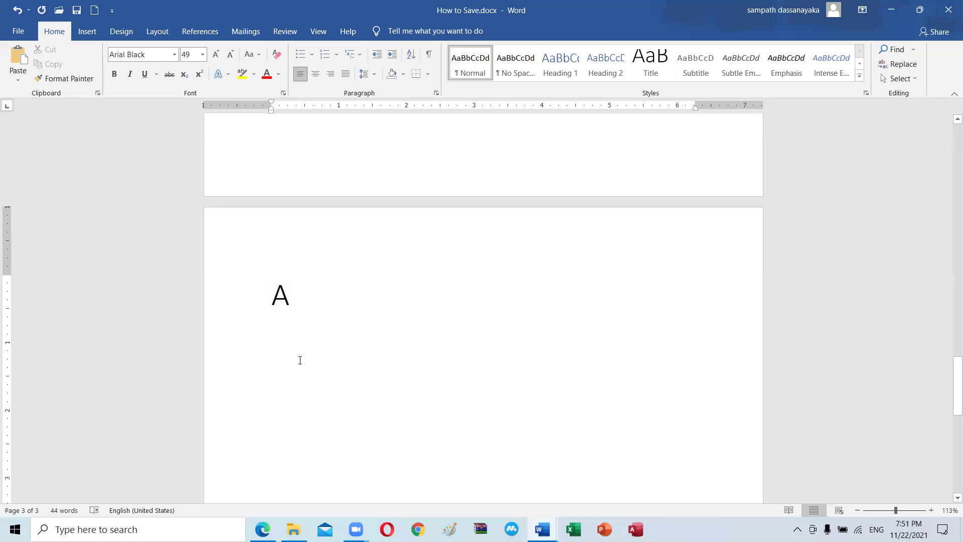
{"action": "type", "text": "Ct"}
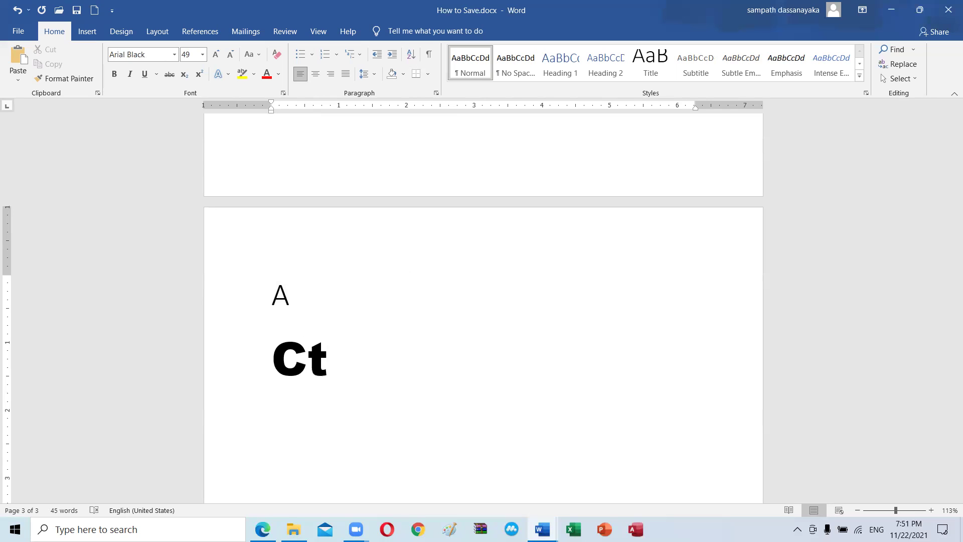
{"action": "type", "text": "rl "}
{"action": "type", "text": "-"}
{"action": "key", "text": "BackSpace"}
{"action": "type", "text": "+ "}
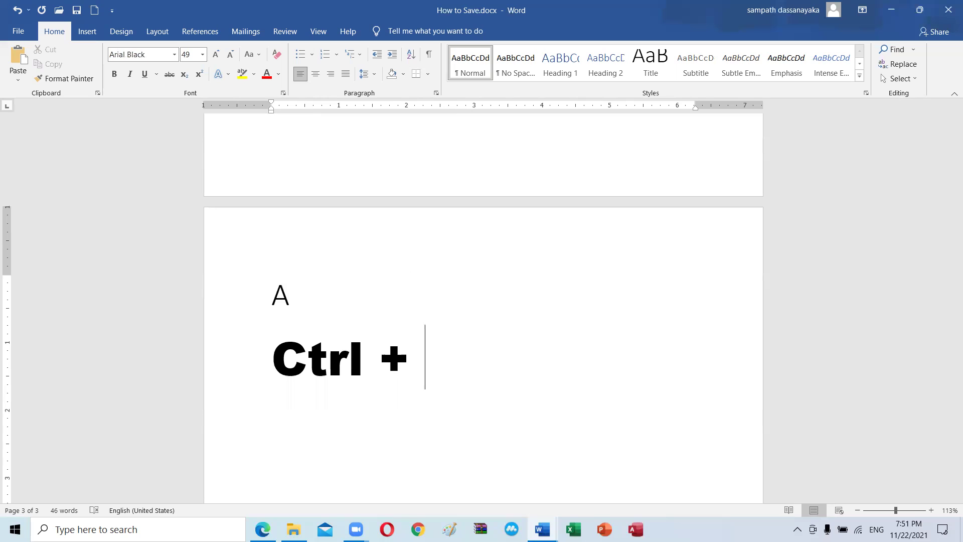
{"action": "type", "text": "}"}
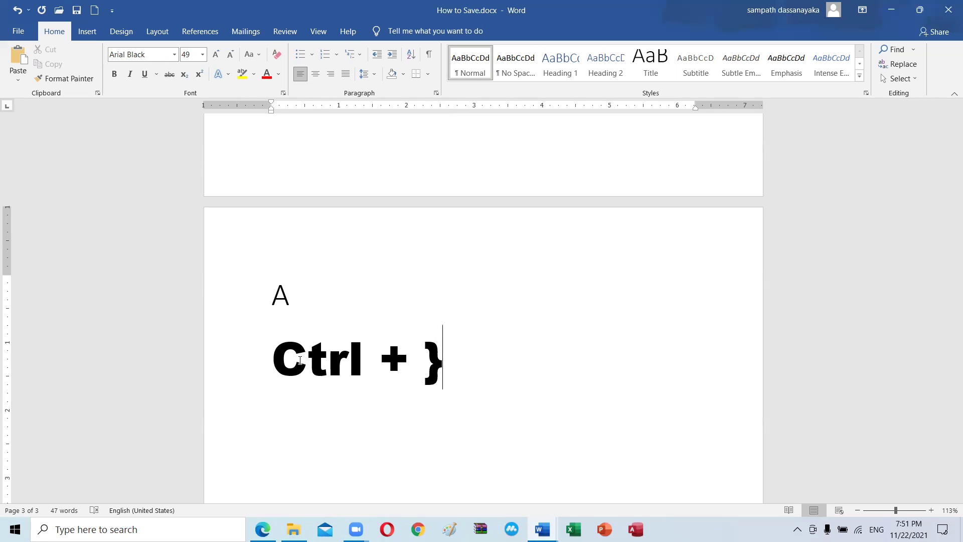
{"action": "key", "text": "Return"}
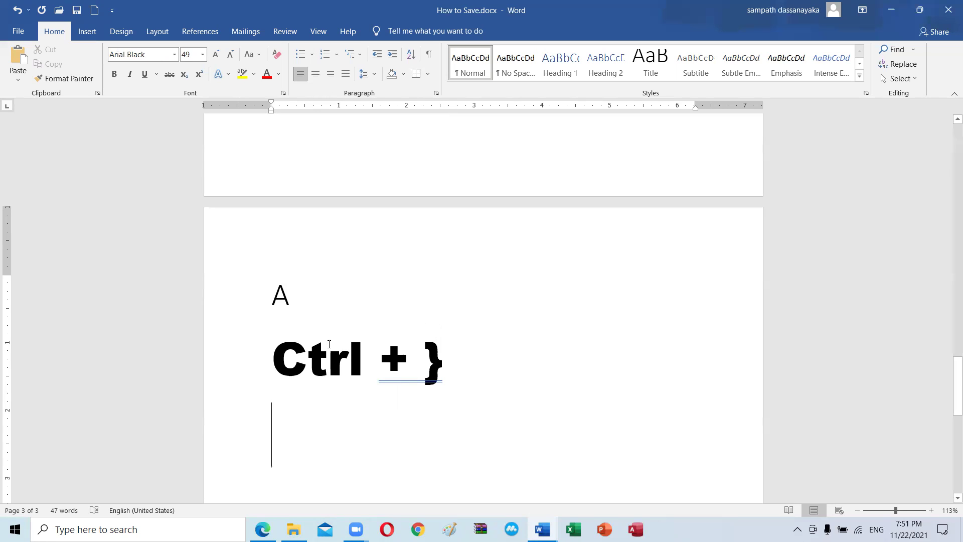
{"action": "left_click_drag", "start_coordinate": [466, 331], "coordinate": [332, 344]}
{"action": "key", "text": "ctrl+c"}
{"action": "left_click", "coordinate": [311, 414]}
{"action": "key", "text": "ctrl+v"}
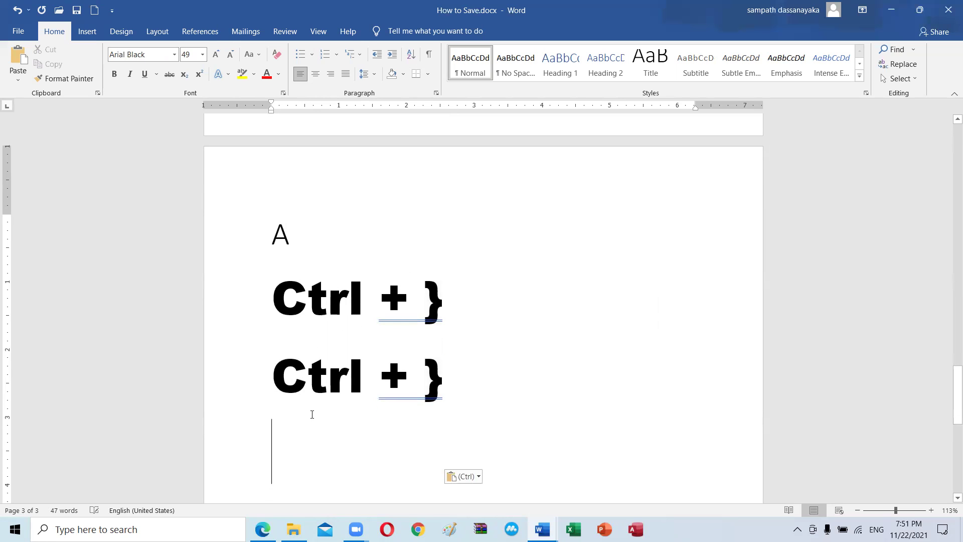
{"action": "scroll", "coordinate": [307, 356], "scroll_direction": "up", "scroll_amount": 3}
{"action": "scroll", "coordinate": [307, 355], "scroll_direction": "down", "scroll_amount": 2}
{"action": "left_click", "coordinate": [465, 344]}
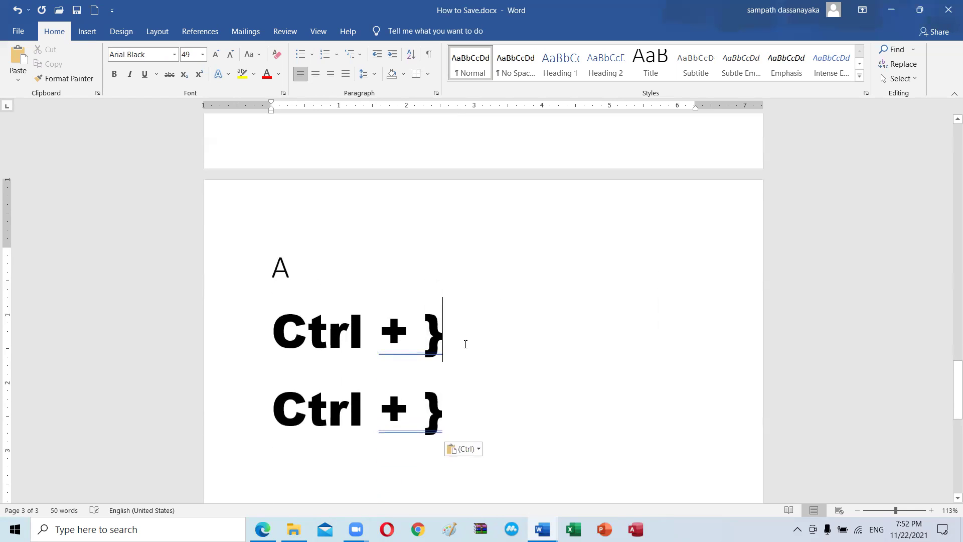
{"action": "type", "text": "- "}
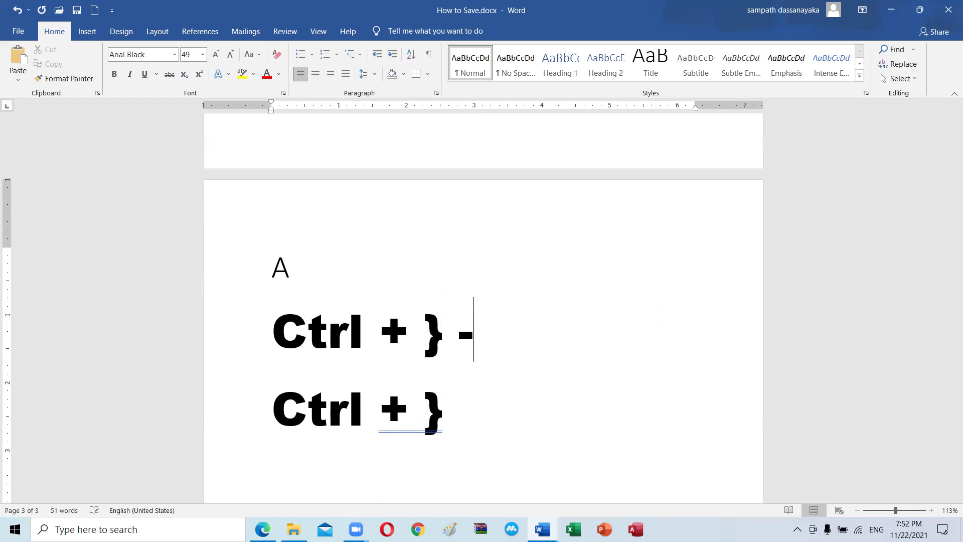
{"action": "type", "text": "Increase"}
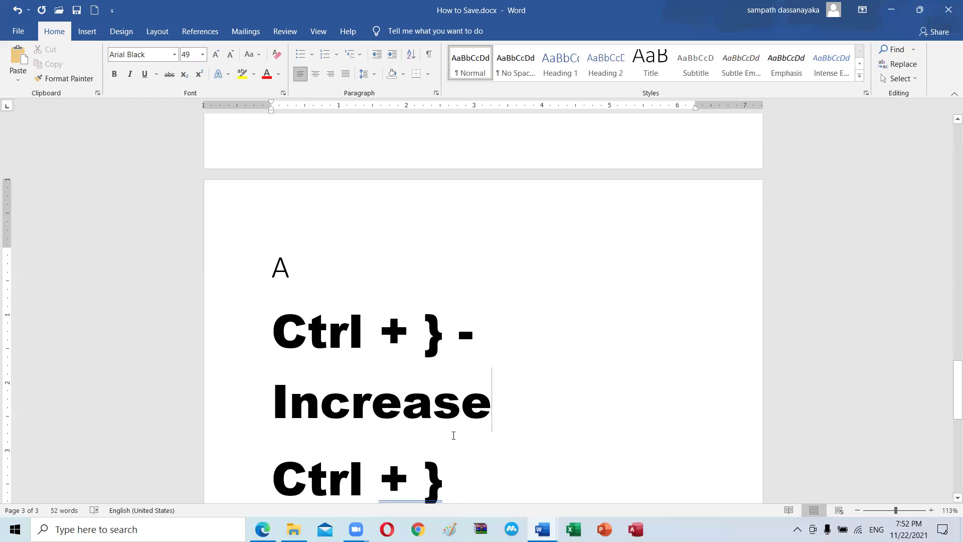
{"action": "left_click_drag", "start_coordinate": [485, 483], "coordinate": [265, 344]}
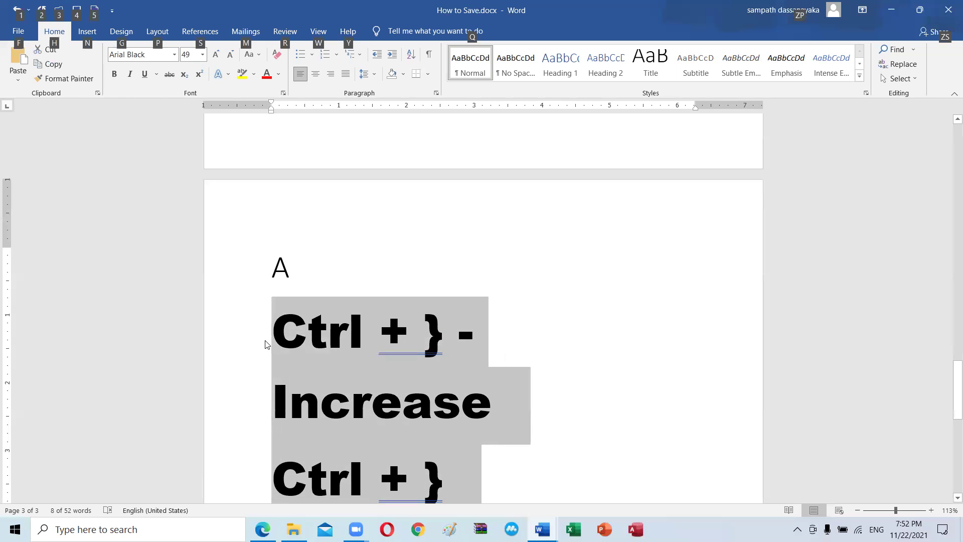
{"action": "left_click", "coordinate": [266, 344]}
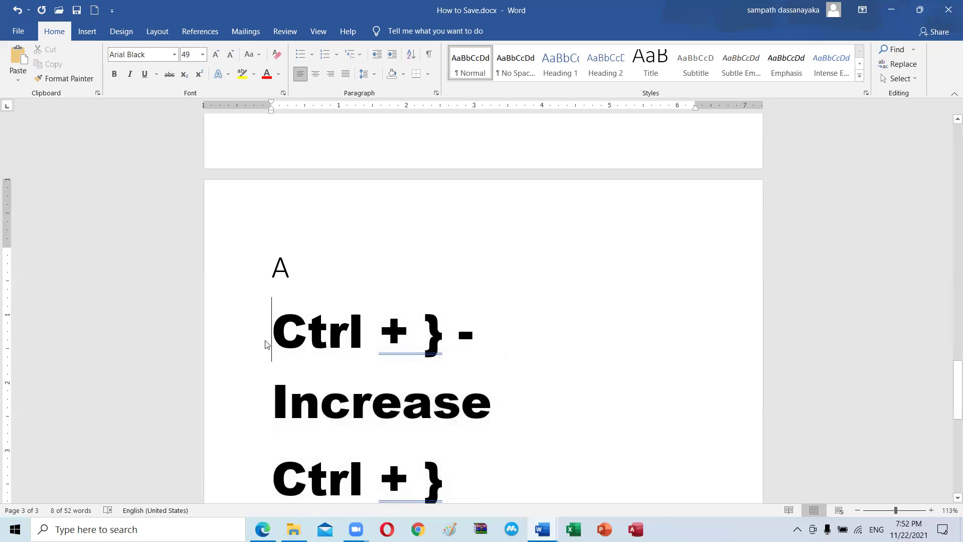
{"action": "scroll", "coordinate": [389, 329], "scroll_direction": "down", "scroll_amount": 2}
{"action": "mouse_move", "coordinate": [451, 408]}
{"action": "left_mouse_down"}
{"action": "mouse_move", "coordinate": [474, 428]}
{"action": "mouse_move", "coordinate": [289, 293]}
{"action": "left_mouse_up"}
{"action": "key", "text": "ctrl+bracketleft"}
{"action": "key", "text": "ctrl+bracketleft"}
{"action": "key", "text": "ctrl+bracketleft"}
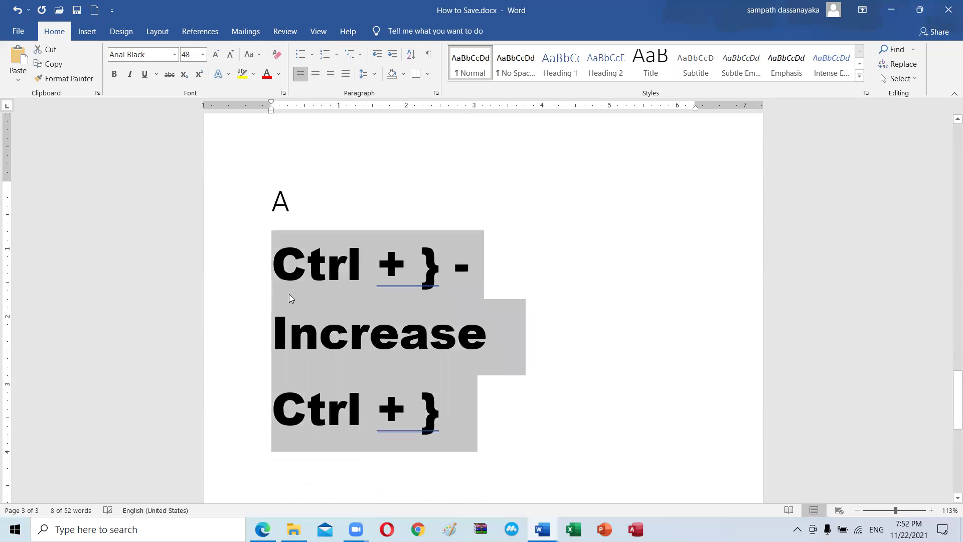
{"action": "key", "text": "ctrl+bracketleft"}
{"action": "key", "text": "ctrl+bracketleft"}
{"action": "key", "text": "ctrl+bracketleft"}
{"action": "key", "text": "ctrl+bracketleft"}
{"action": "key", "text": "ctrl+bracketleft"}
{"action": "key", "text": "ctrl+bracketleft"}
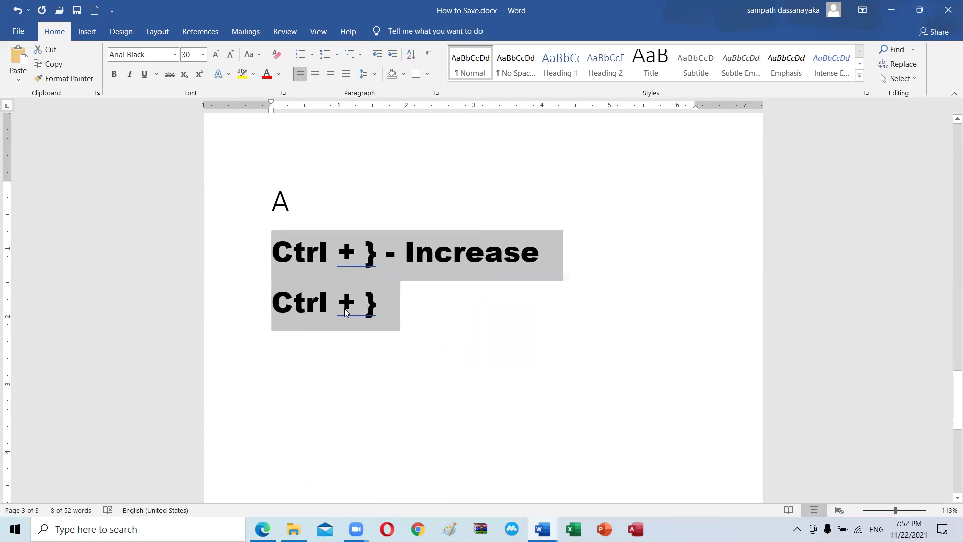
{"action": "left_click", "coordinate": [404, 302]}
{"action": "type", "text": "- "}
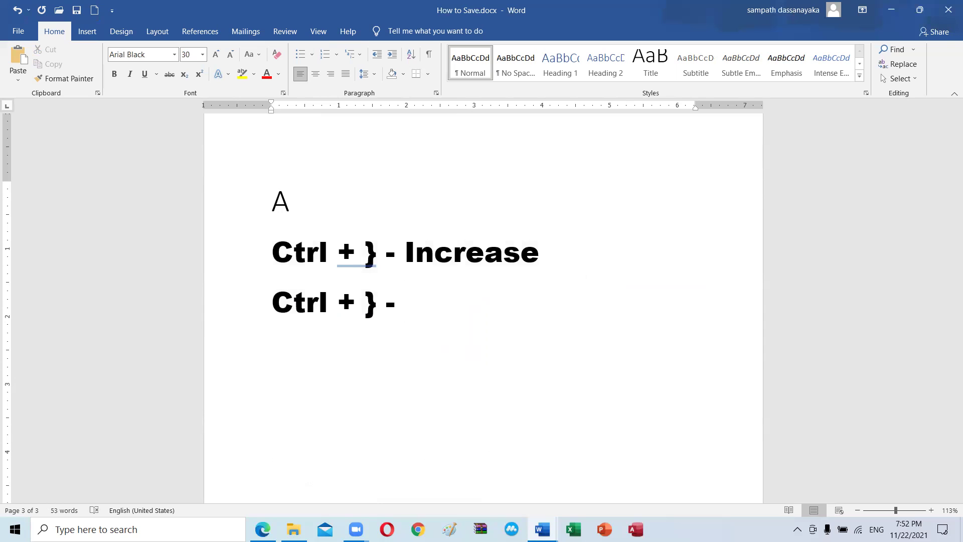
{"action": "type", "text": "Decrease"}
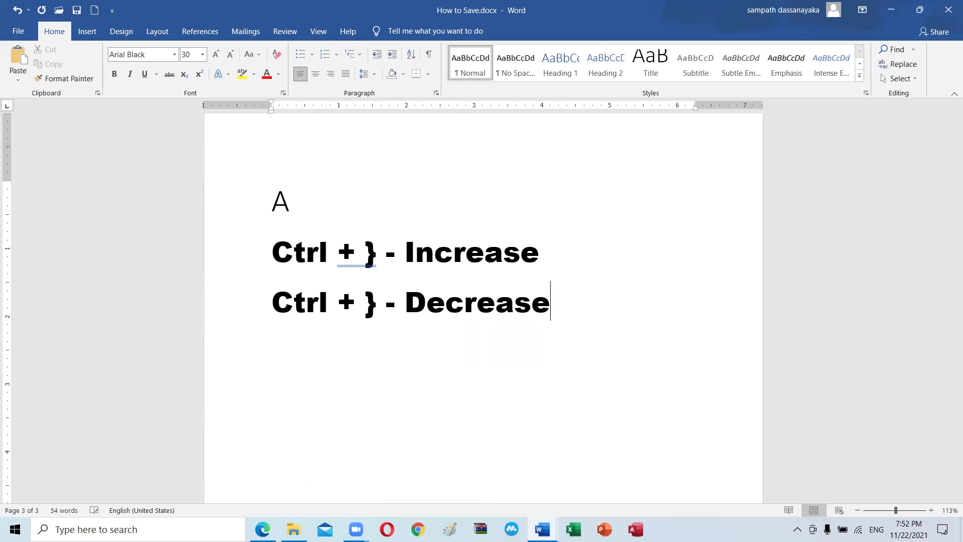
{"action": "key", "text": "Return"}
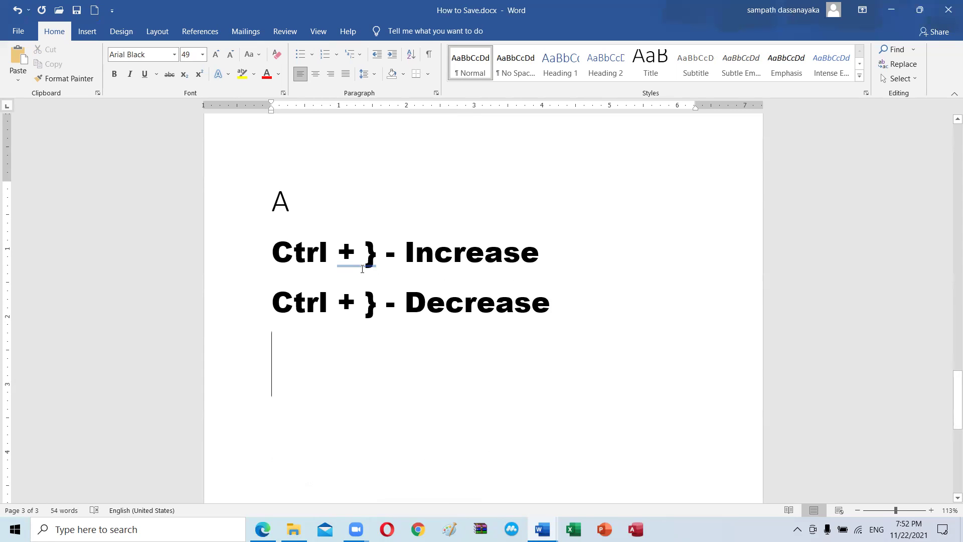
{"action": "left_click_drag", "start_coordinate": [365, 251], "coordinate": [375, 258]}
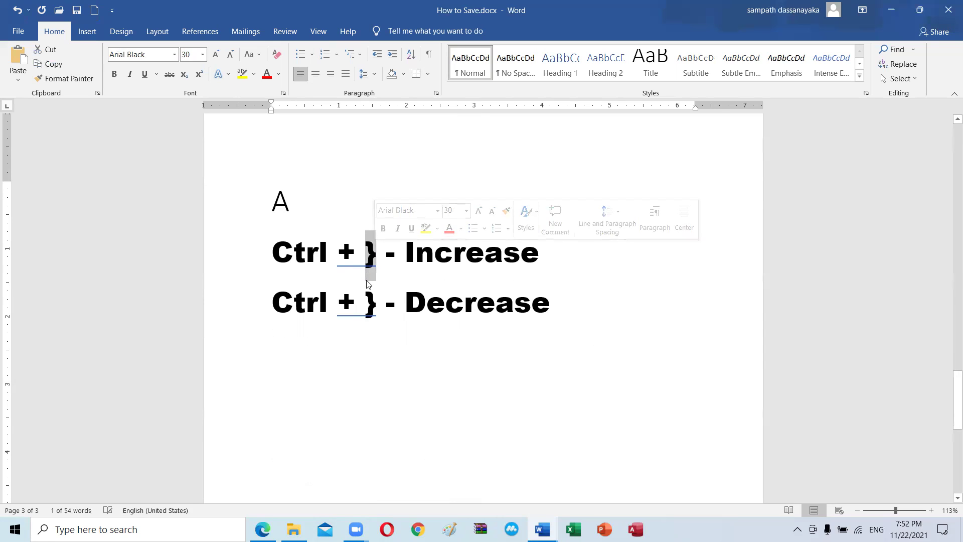
{"action": "left_click_drag", "start_coordinate": [365, 301], "coordinate": [383, 300]}
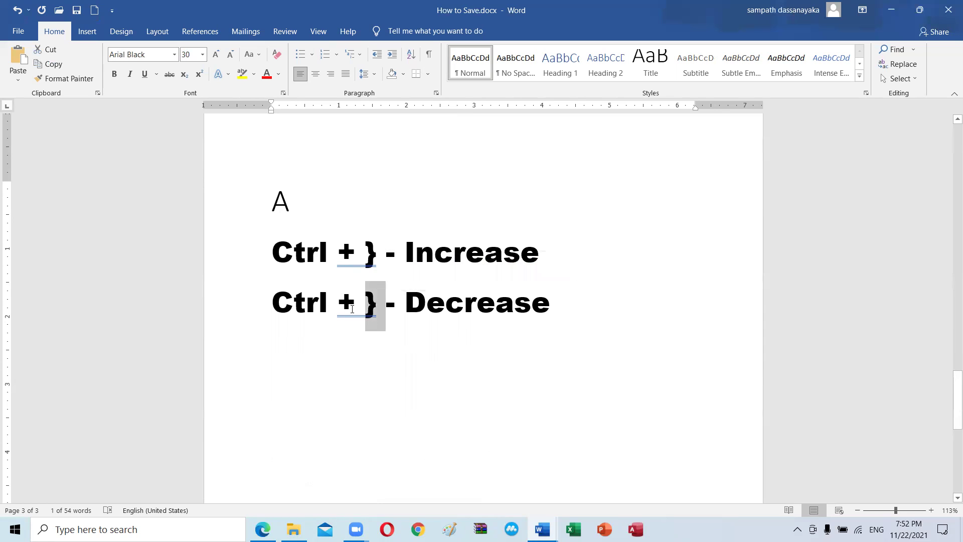
{"action": "type", "text": "{"}
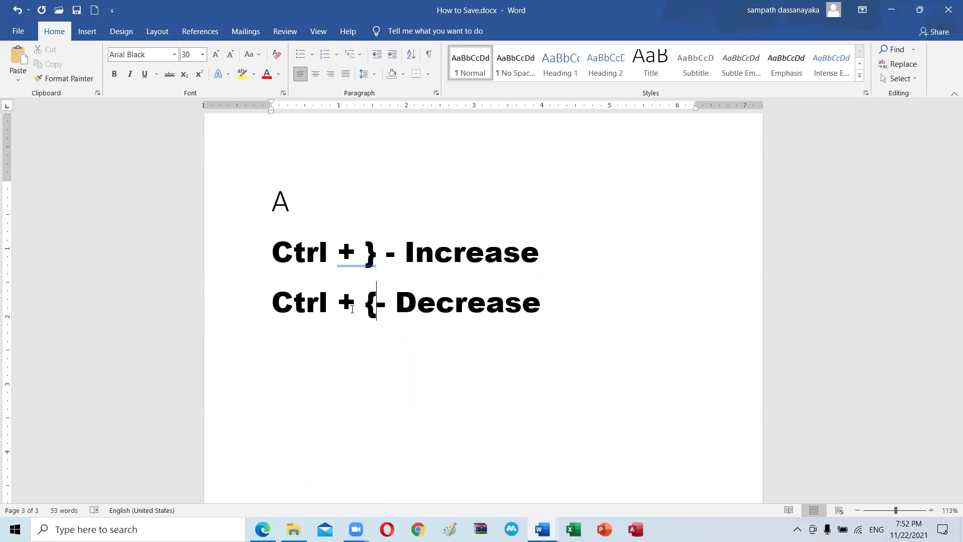
{"action": "scroll", "coordinate": [374, 363], "scroll_direction": "up", "scroll_amount": 3}
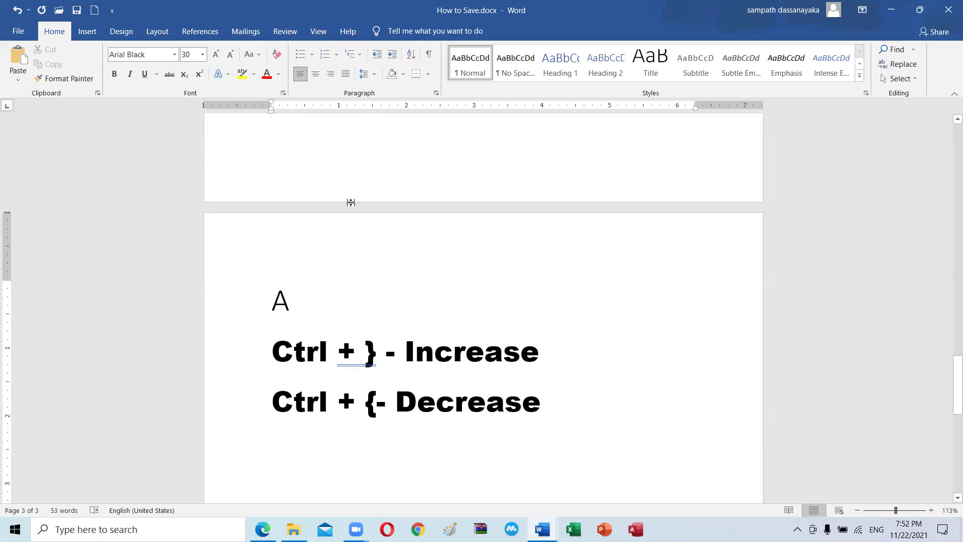
{"action": "left_click_drag", "start_coordinate": [295, 305], "coordinate": [256, 272]}
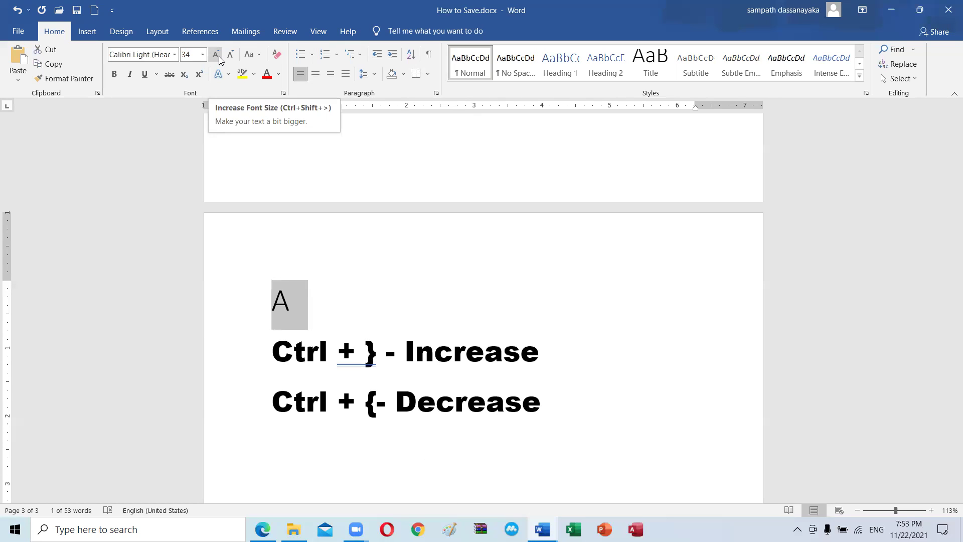
{"action": "left_click", "coordinate": [216, 55]}
{"action": "left_click", "coordinate": [216, 54]}
{"action": "left_click", "coordinate": [216, 55]}
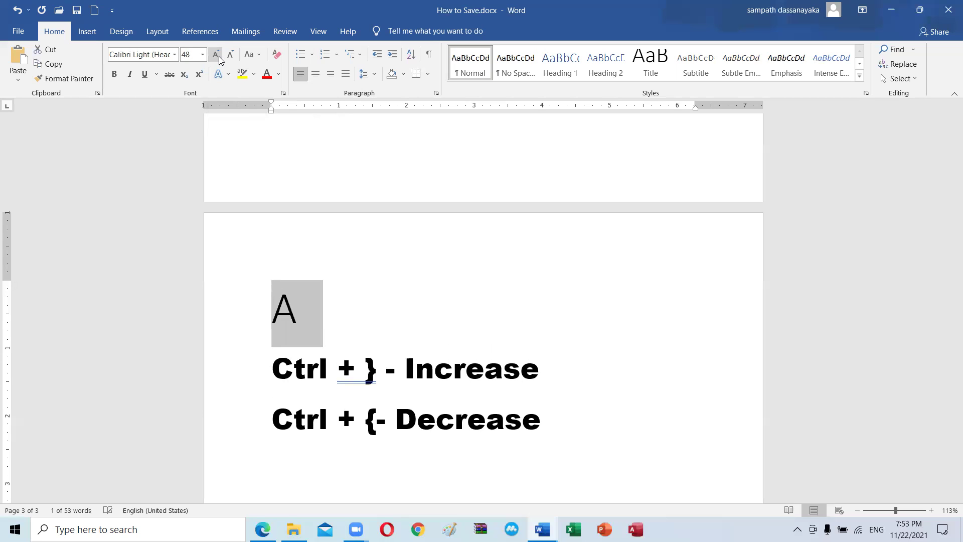
{"action": "left_click", "coordinate": [216, 54]}
{"action": "left_click", "coordinate": [216, 55]}
{"action": "left_click", "coordinate": [216, 55]}
{"action": "left_click", "coordinate": [216, 55]}
{"action": "left_click", "coordinate": [216, 55]}
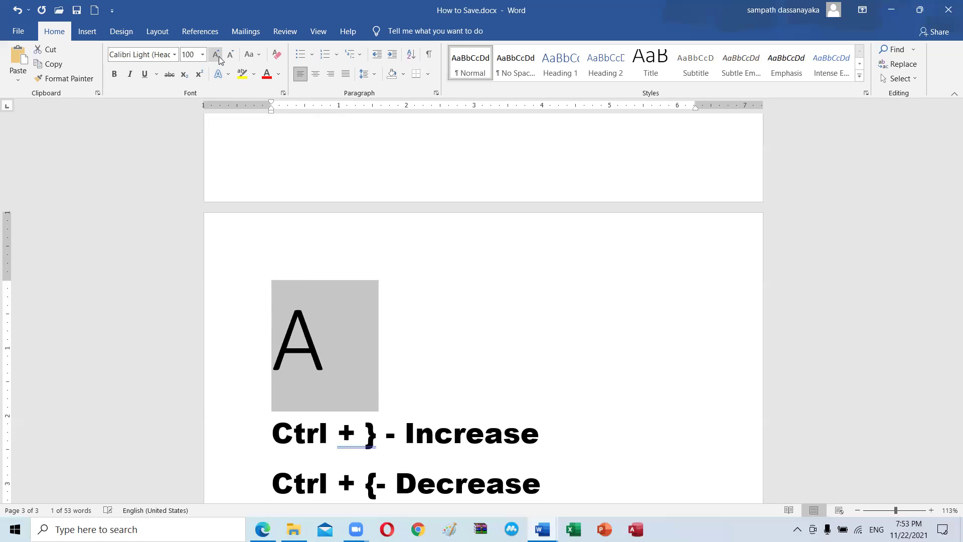
{"action": "left_click", "coordinate": [216, 55]}
{"action": "left_click", "coordinate": [216, 55]}
{"action": "left_click", "coordinate": [216, 55]}
{"action": "left_click", "coordinate": [216, 54]}
{"action": "left_click", "coordinate": [216, 54]}
{"action": "left_click", "coordinate": [216, 54]}
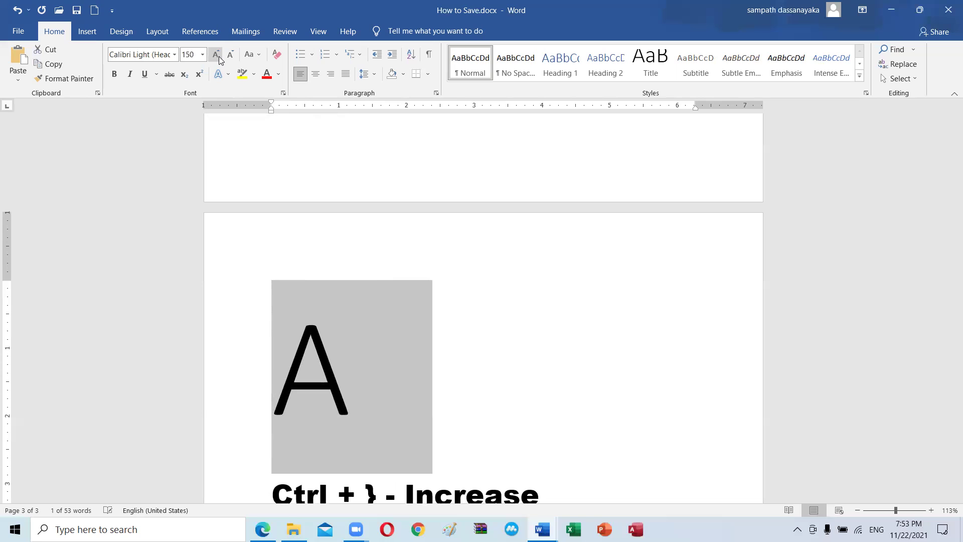
{"action": "left_click", "coordinate": [216, 55]}
{"action": "left_click", "coordinate": [216, 54]}
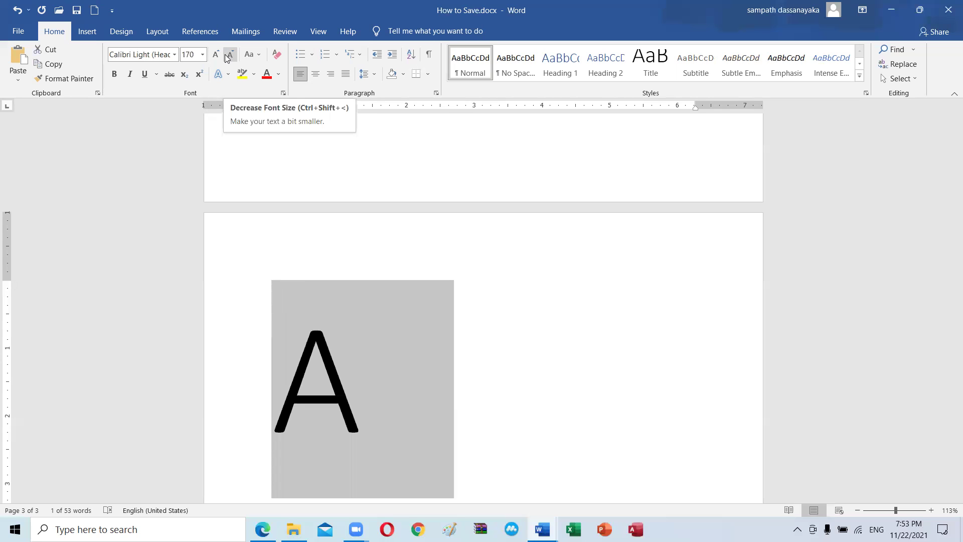
{"action": "left_click", "coordinate": [228, 55]}
{"action": "left_click", "coordinate": [228, 54]}
{"action": "left_click", "coordinate": [229, 55]}
{"action": "left_click", "coordinate": [229, 55]}
{"action": "left_click", "coordinate": [228, 55]}
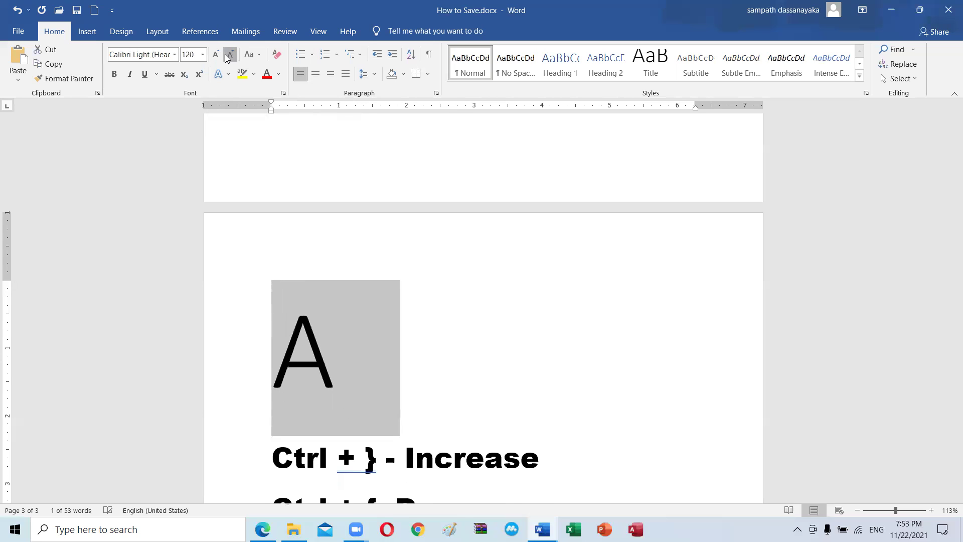
{"action": "double_click", "coordinate": [228, 54]}
{"action": "double_click", "coordinate": [229, 55]}
{"action": "left_click", "coordinate": [228, 55]}
{"action": "double_click", "coordinate": [229, 54]}
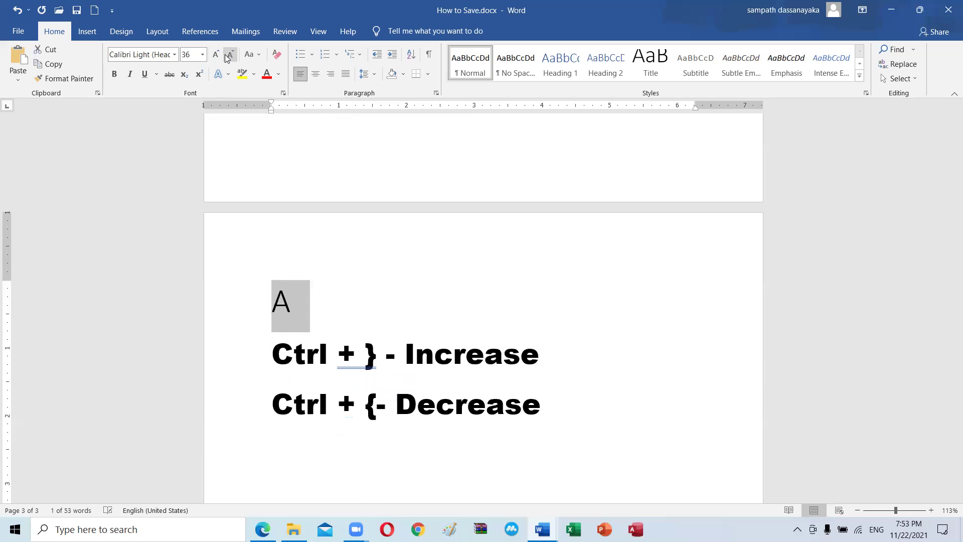
{"action": "left_click", "coordinate": [229, 54]}
{"action": "left_click", "coordinate": [216, 55]}
{"action": "left_click", "coordinate": [215, 55]}
{"action": "left_click", "coordinate": [216, 55]}
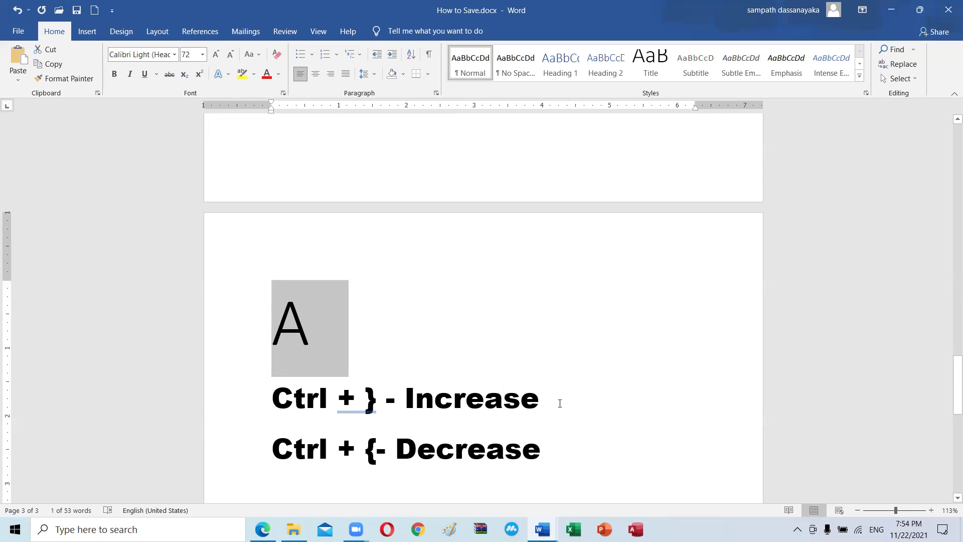
{"action": "left_click", "coordinate": [560, 397]}
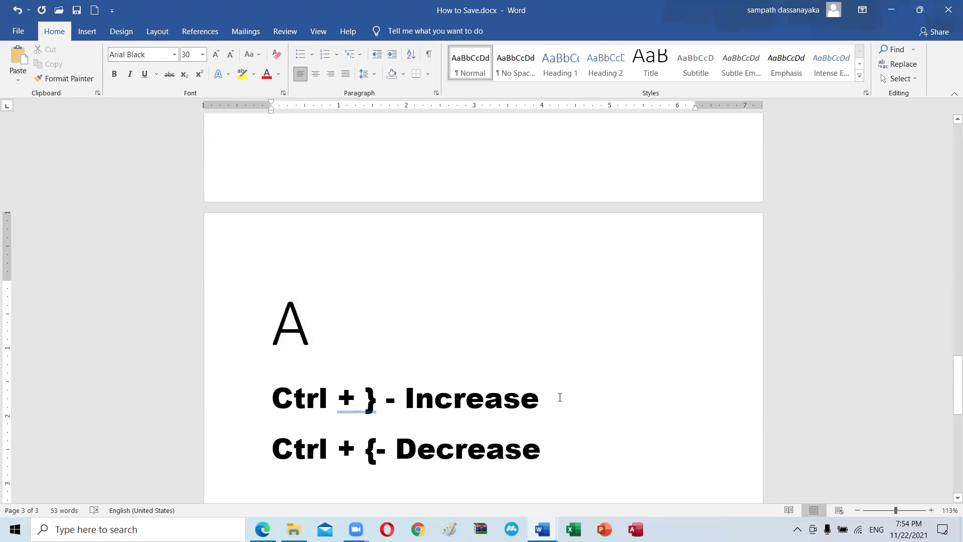
{"action": "type", "text": "- C"}
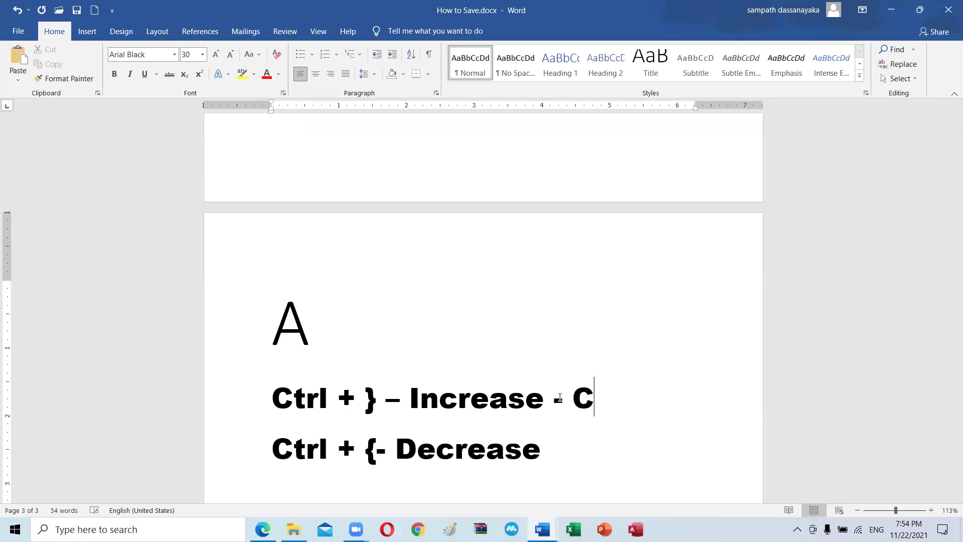
{"action": "type", "text": "trl"}
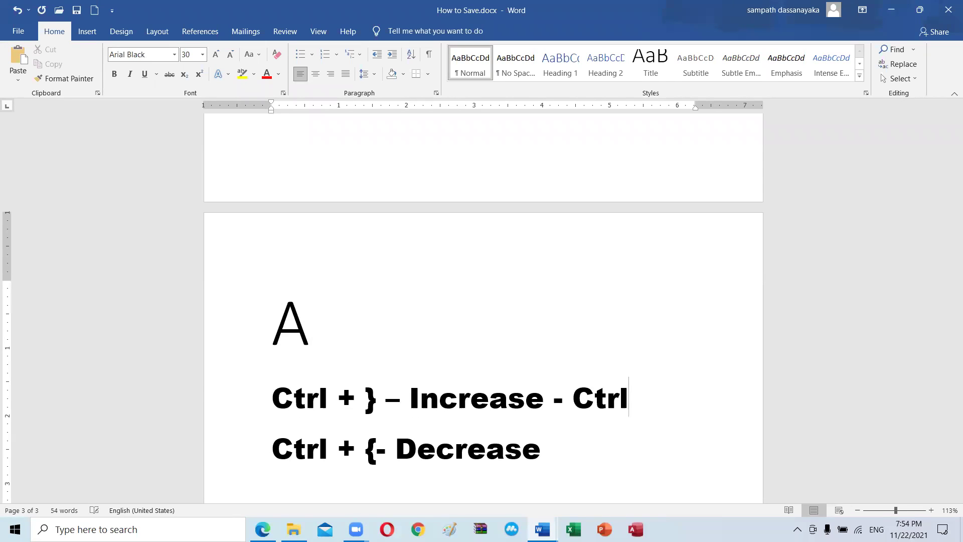
{"action": "type", "text": " +"}
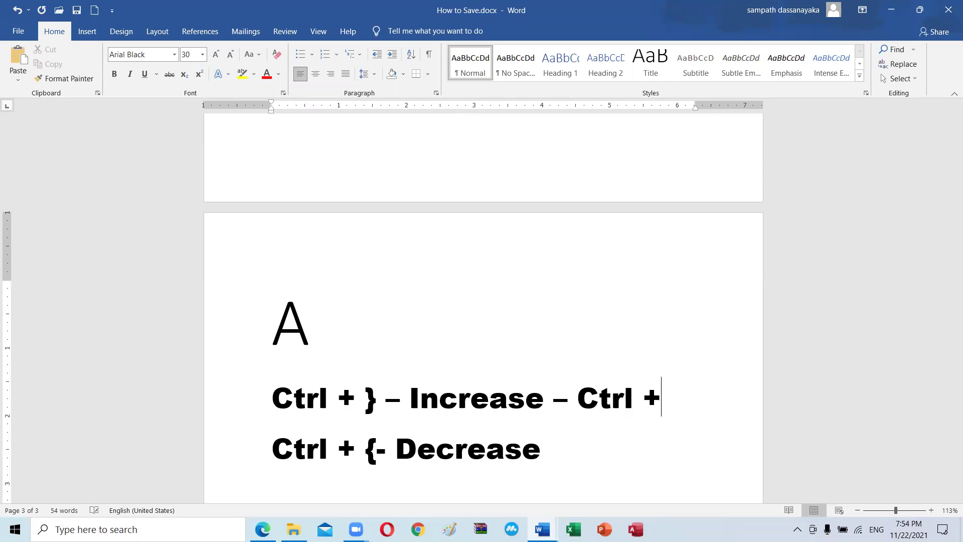
{"action": "type", "text": " Shift"}
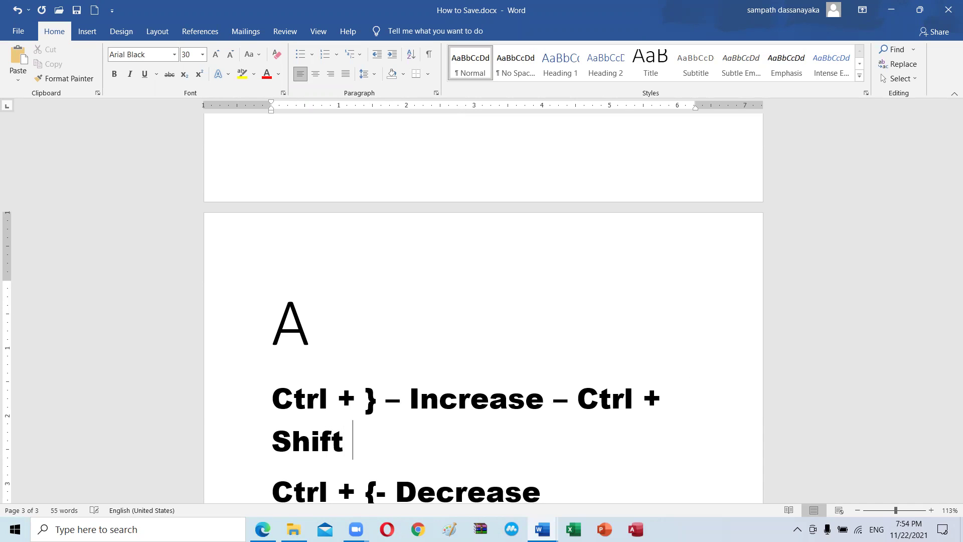
{"action": "type", "text": " + "}
{"action": "type", "text": ">"}
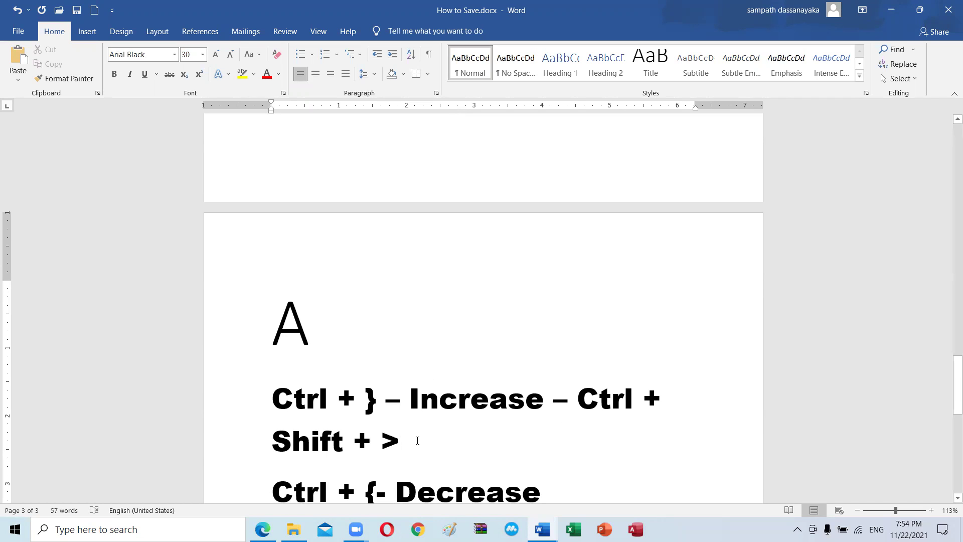
{"action": "left_click_drag", "start_coordinate": [417, 440], "coordinate": [295, 404]}
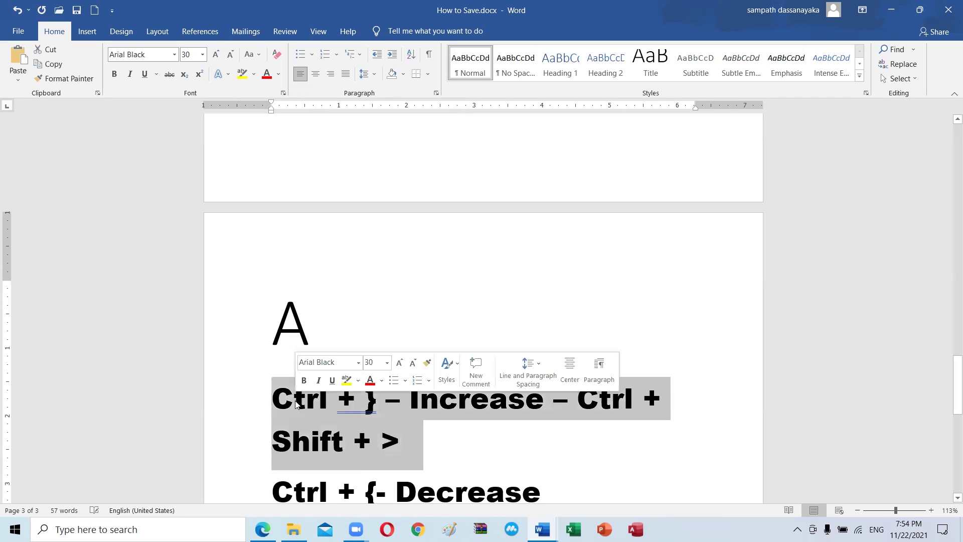
{"action": "key", "text": "ctrl+bracketleft"}
{"action": "key", "text": "ctrl+bracketleft"}
{"action": "key", "text": "ctrl+bracketleft"}
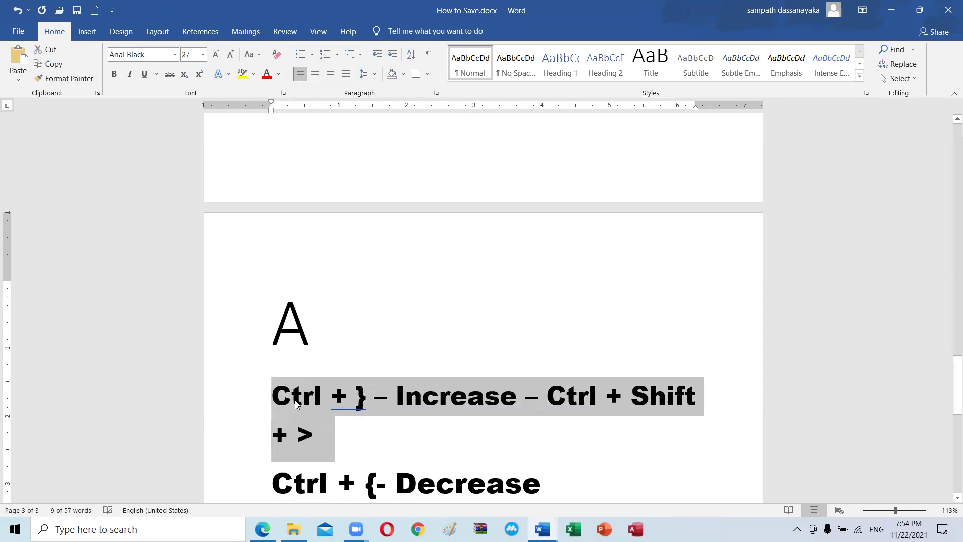
{"action": "key", "text": "ctrl+bracketleft"}
{"action": "key", "text": "ctrl+bracketleft"}
{"action": "key", "text": "ctrl+bracketleft"}
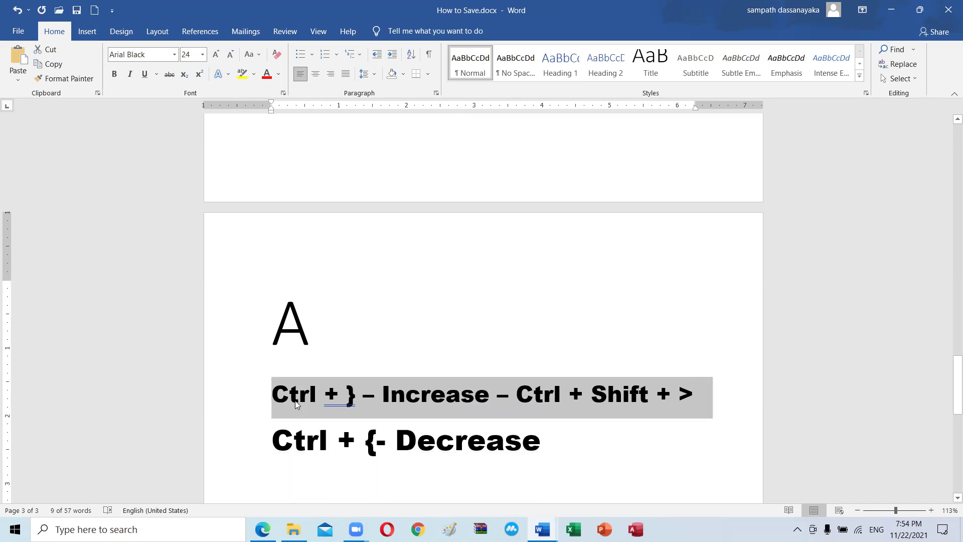
{"action": "left_click", "coordinate": [307, 400]}
{"action": "left_click", "coordinate": [405, 396]}
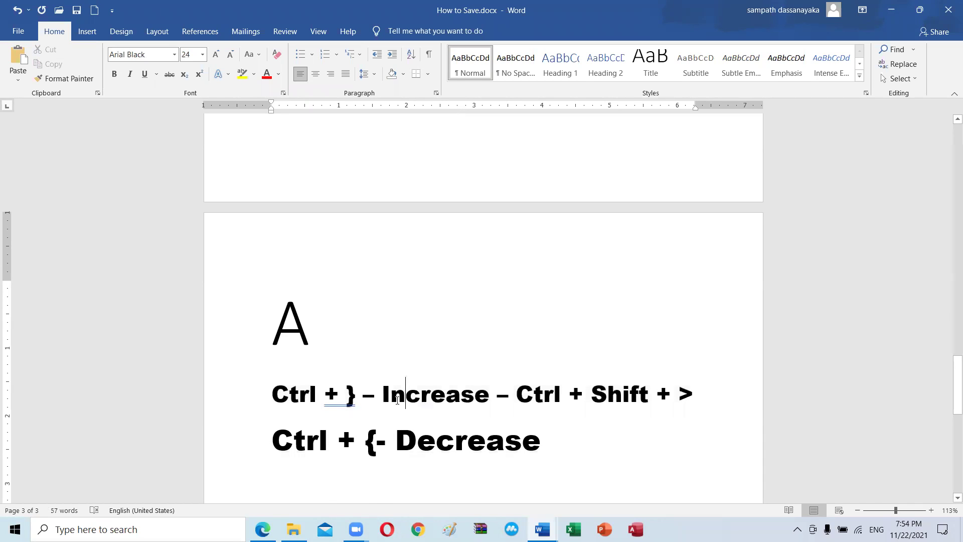
{"action": "left_click", "coordinate": [361, 397]}
{"action": "left_click", "coordinate": [523, 439]}
{"action": "left_click", "coordinate": [567, 440]}
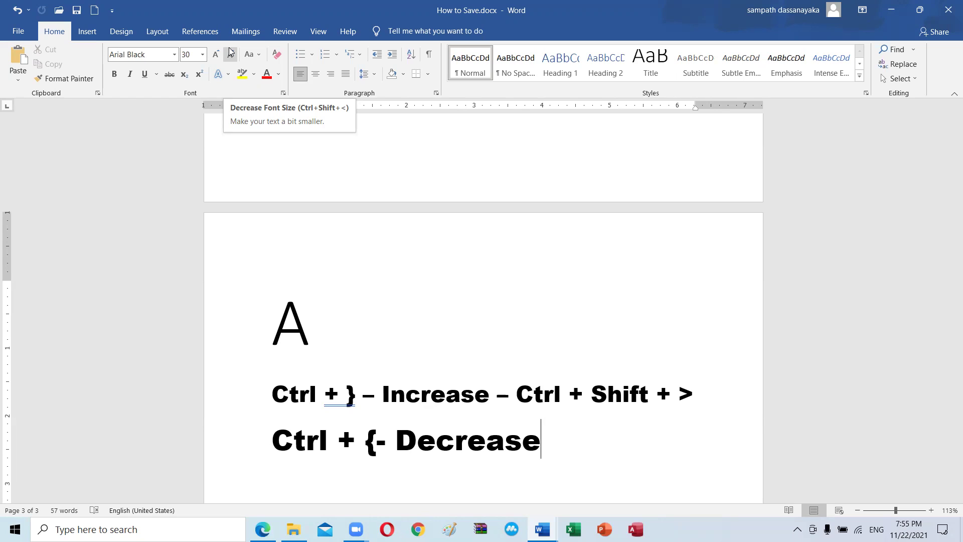
{"action": "type", "text": " -"}
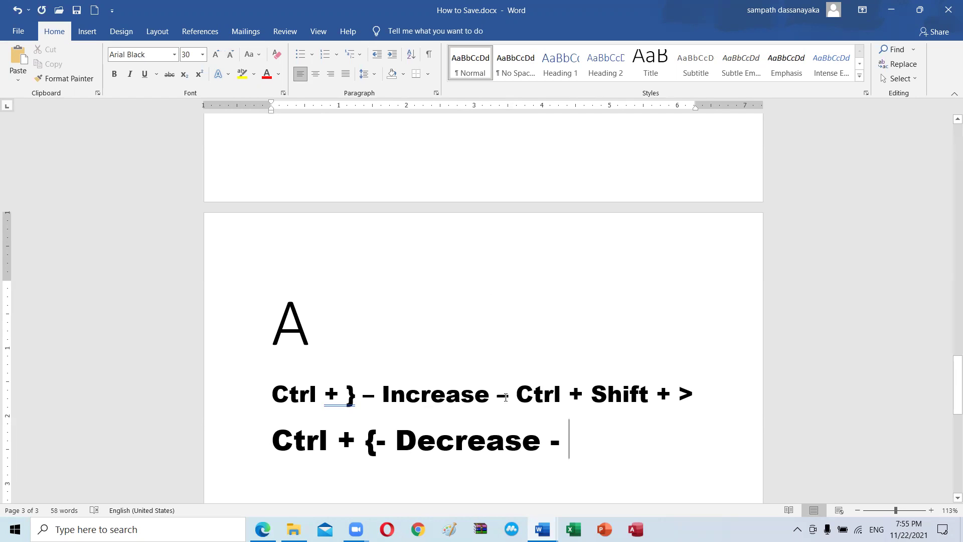
{"action": "left_click_drag", "start_coordinate": [515, 394], "coordinate": [695, 385]}
{"action": "key", "text": "ctrl+c"}
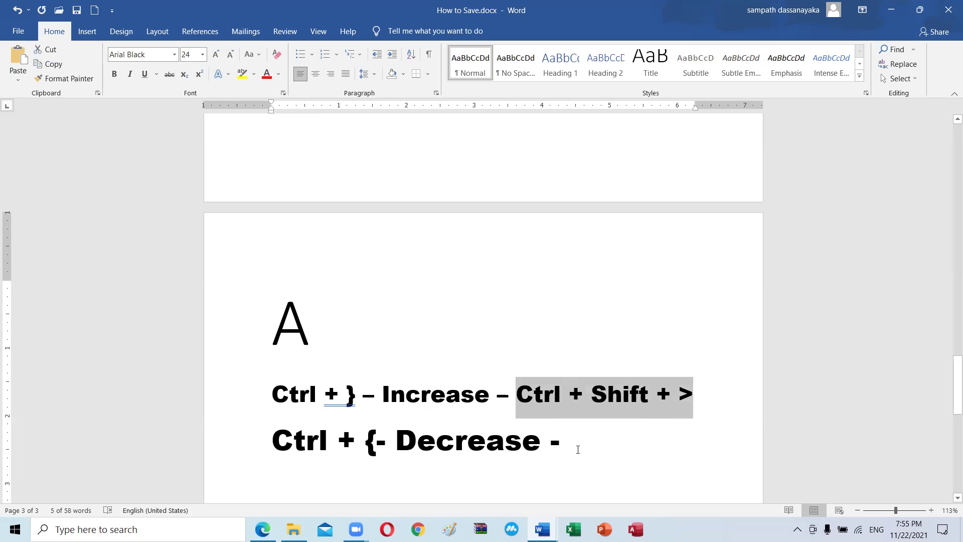
{"action": "left_click", "coordinate": [578, 448]}
{"action": "key", "text": "ctrl+v"}
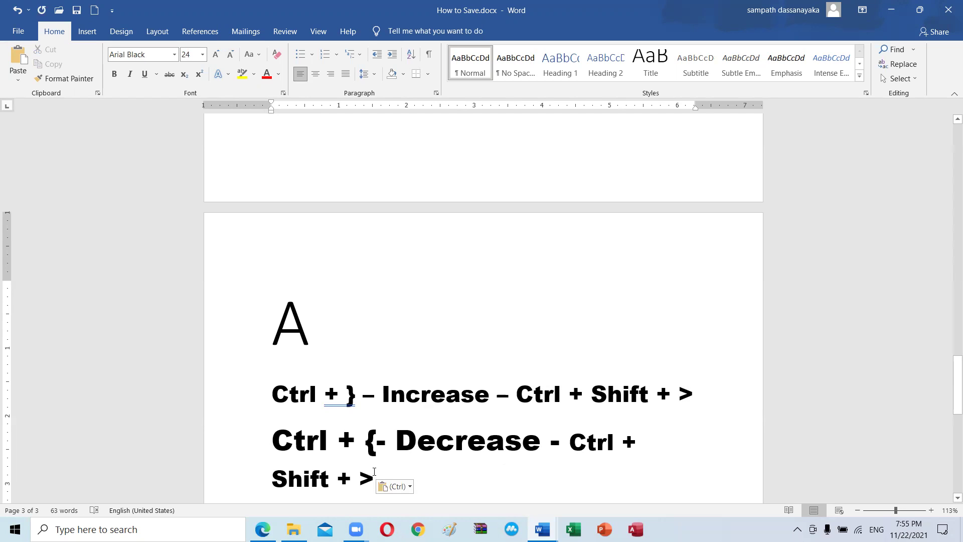
{"action": "left_click_drag", "start_coordinate": [374, 474], "coordinate": [291, 448]}
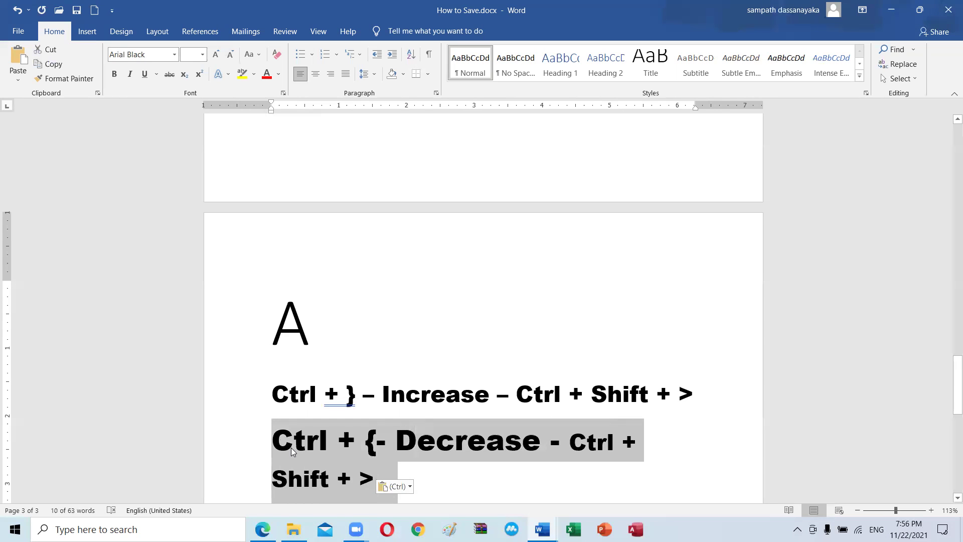
{"action": "key", "text": "ctrl+bracketleft"}
{"action": "key", "text": "ctrl+bracketleft"}
{"action": "key", "text": "ctrl+bracketleft"}
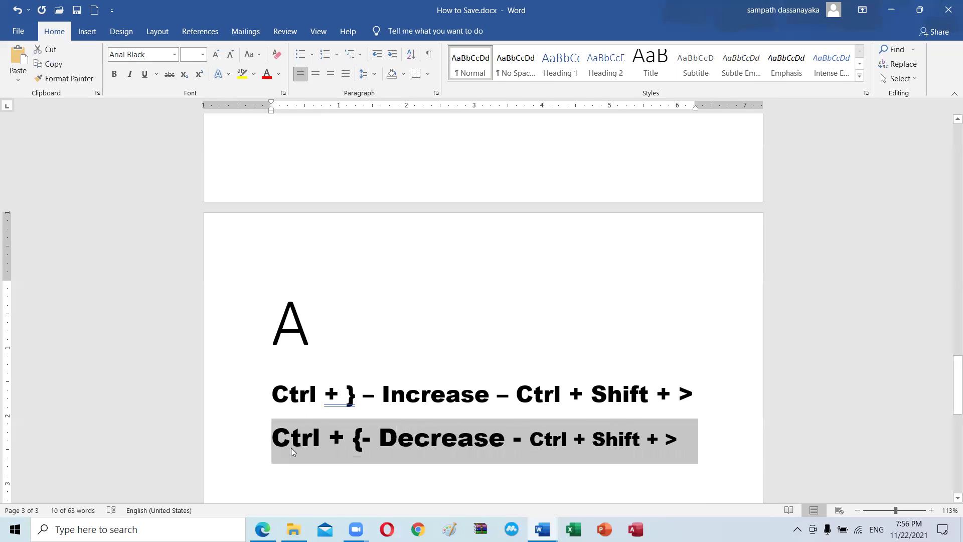
{"action": "key", "text": "ctrl+bracketright"}
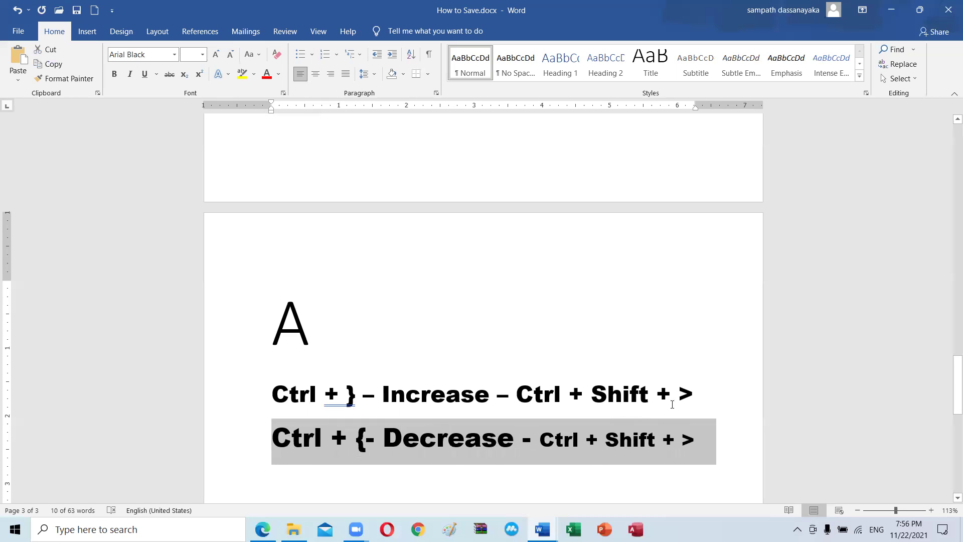
{"action": "left_click_drag", "start_coordinate": [685, 396], "coordinate": [697, 391]}
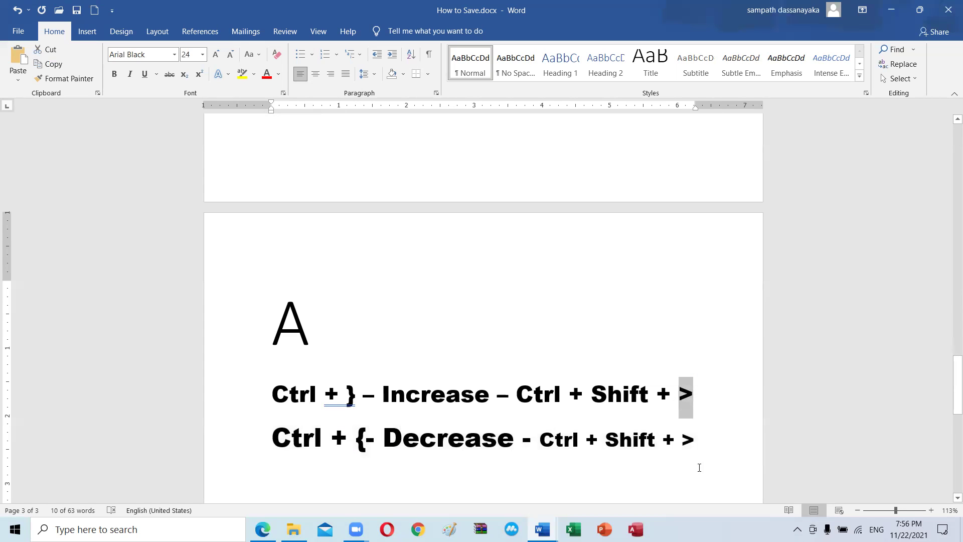
{"action": "left_click_drag", "start_coordinate": [693, 437], "coordinate": [683, 440]}
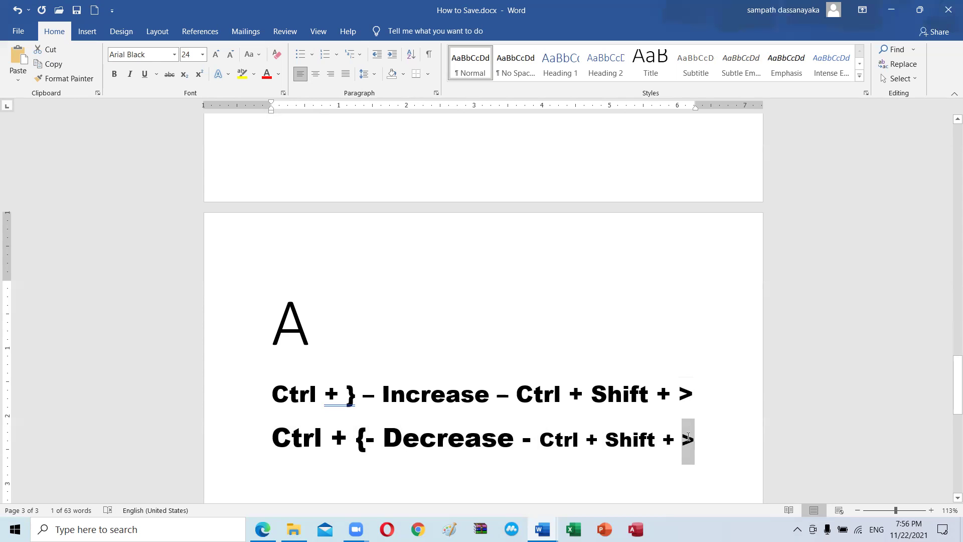
{"action": "type", "text": "<"}
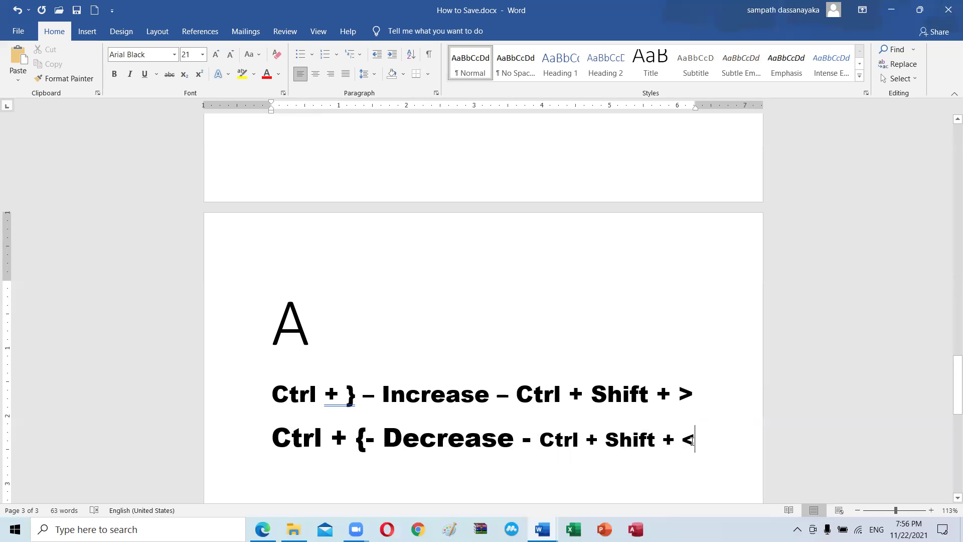
{"action": "left_click", "coordinate": [690, 391]}
{"action": "left_click_drag", "start_coordinate": [690, 390], "coordinate": [683, 407]}
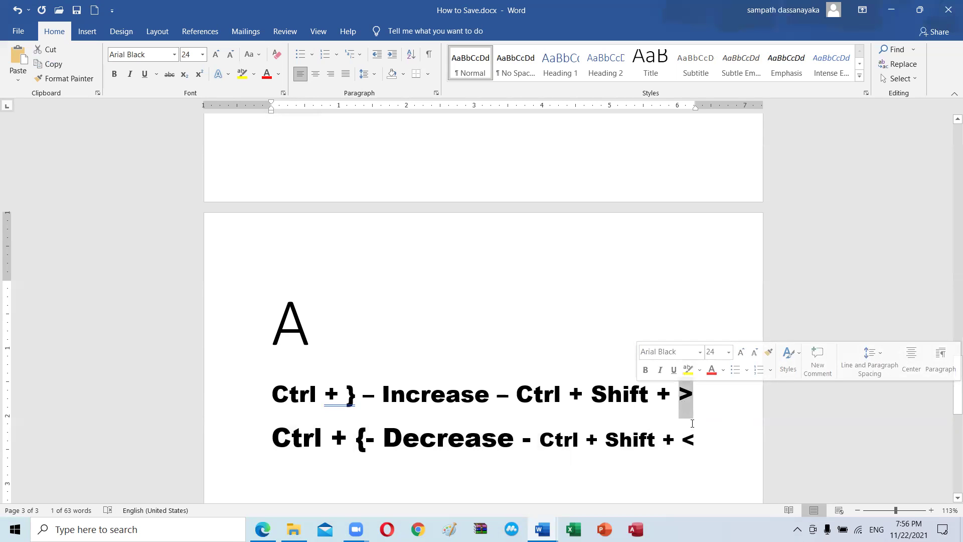
{"action": "left_click", "coordinate": [696, 441]}
{"action": "left_click_drag", "start_coordinate": [696, 441], "coordinate": [679, 443]}
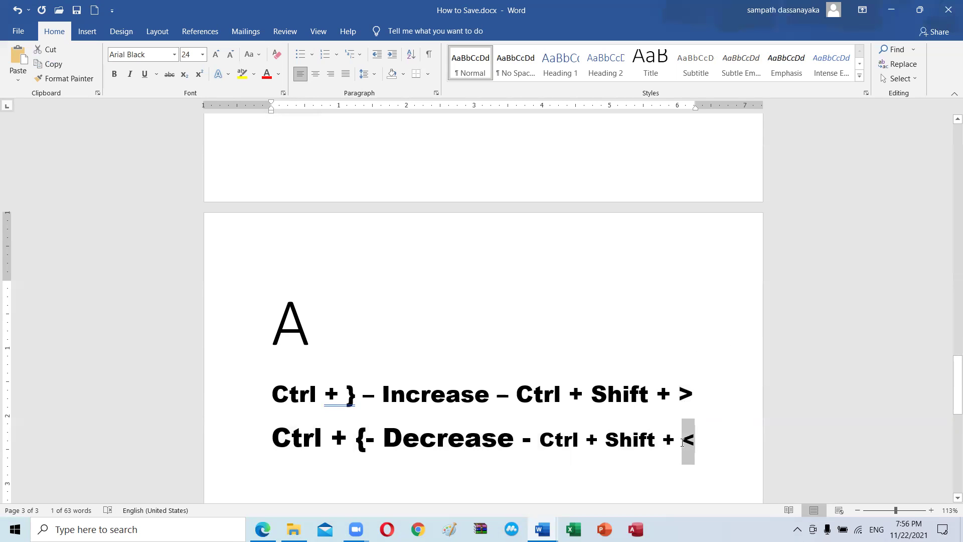
{"action": "left_click", "coordinate": [704, 451]}
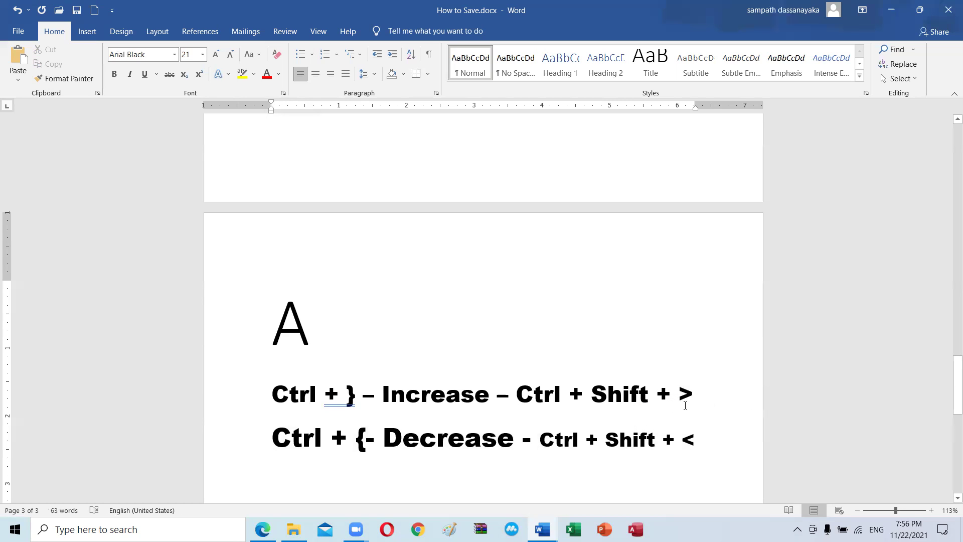
{"action": "left_click_drag", "start_coordinate": [704, 393], "coordinate": [671, 395]}
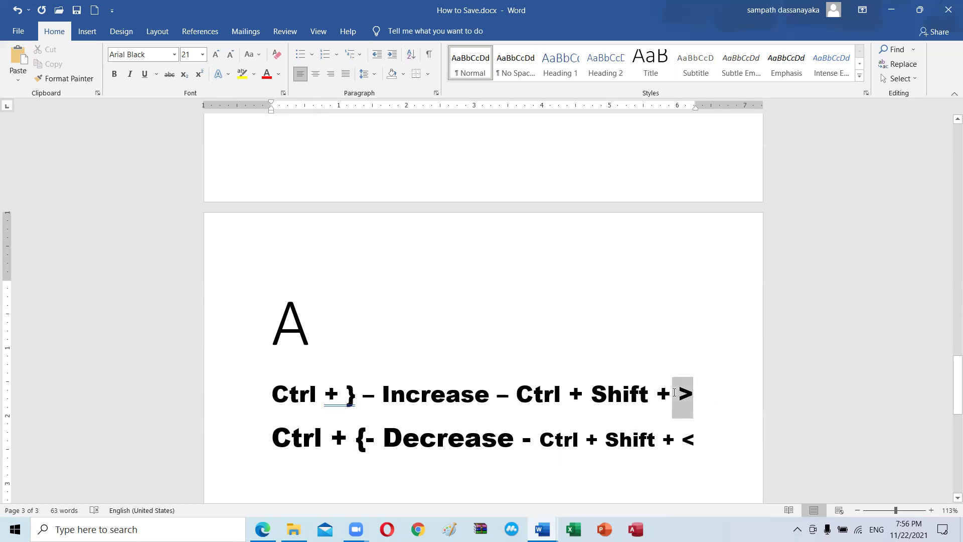
{"action": "left_click", "coordinate": [702, 439]}
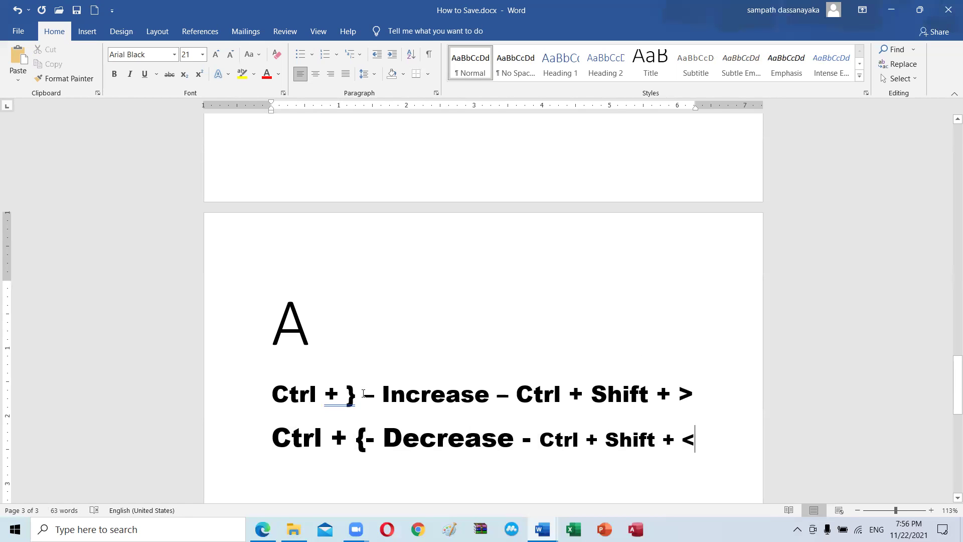
{"action": "scroll", "coordinate": [352, 375], "scroll_direction": "down", "scroll_amount": 1}
{"action": "right_click", "coordinate": [340, 362]}
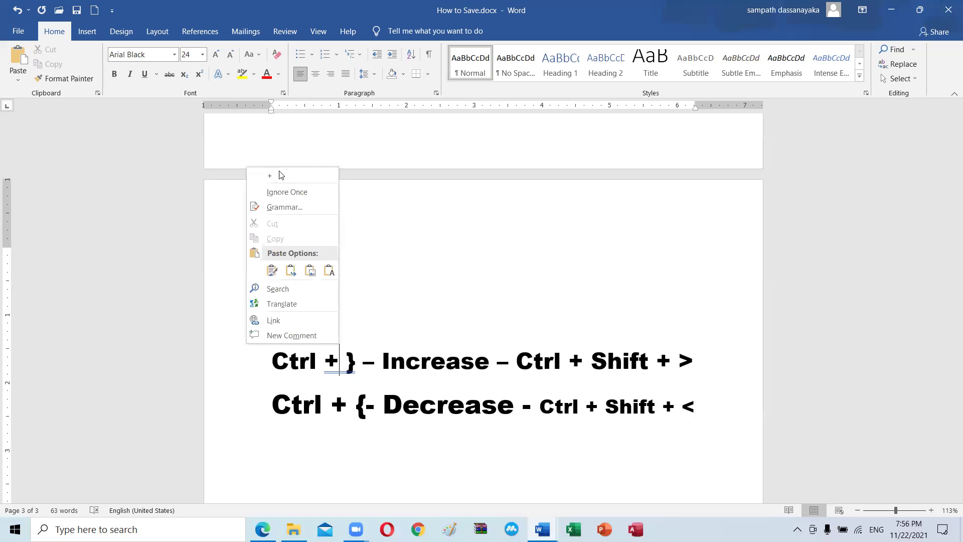
{"action": "left_click", "coordinate": [279, 191]}
{"action": "left_click", "coordinate": [404, 325]}
{"action": "scroll", "coordinate": [402, 321], "scroll_direction": "up", "scroll_amount": 3}
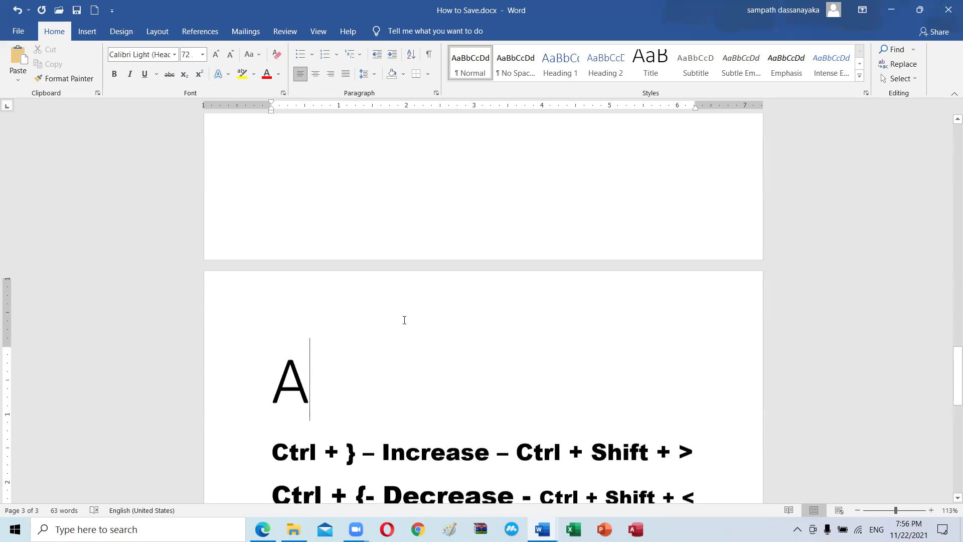
{"action": "scroll", "coordinate": [403, 320], "scroll_direction": "down", "scroll_amount": 5}
{"action": "left_click", "coordinate": [462, 363]}
{"action": "left_click_drag", "start_coordinate": [273, 270], "coordinate": [704, 301]}
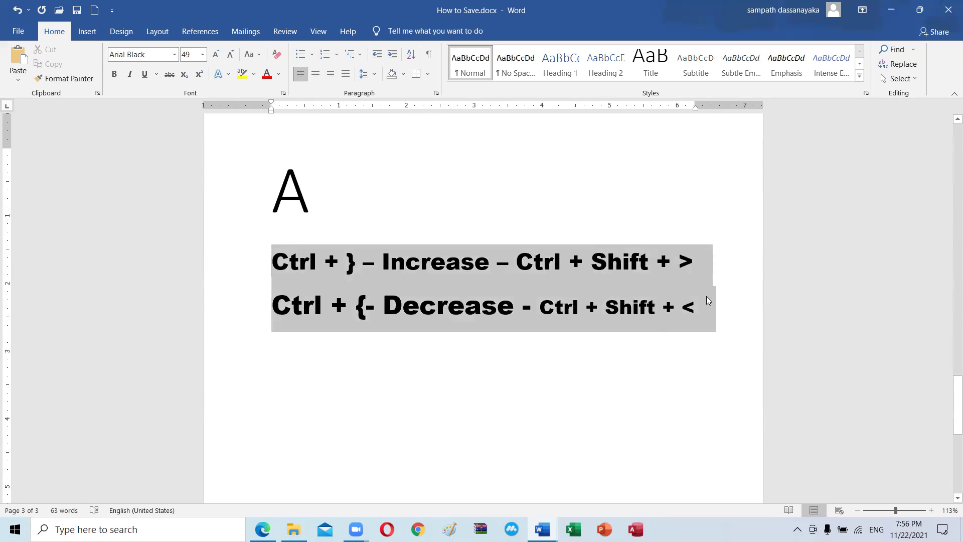
{"action": "left_click", "coordinate": [642, 336]}
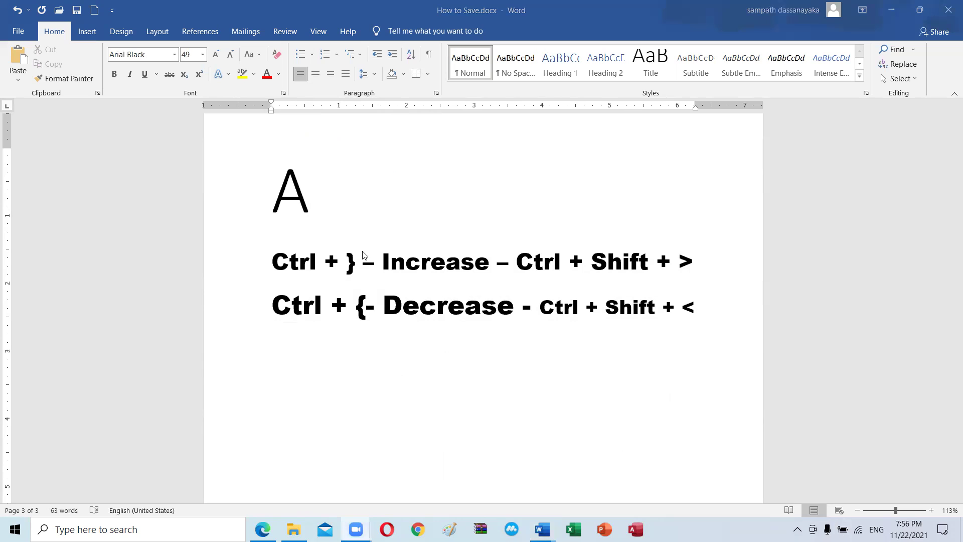
{"action": "left_click", "coordinate": [313, 410]}
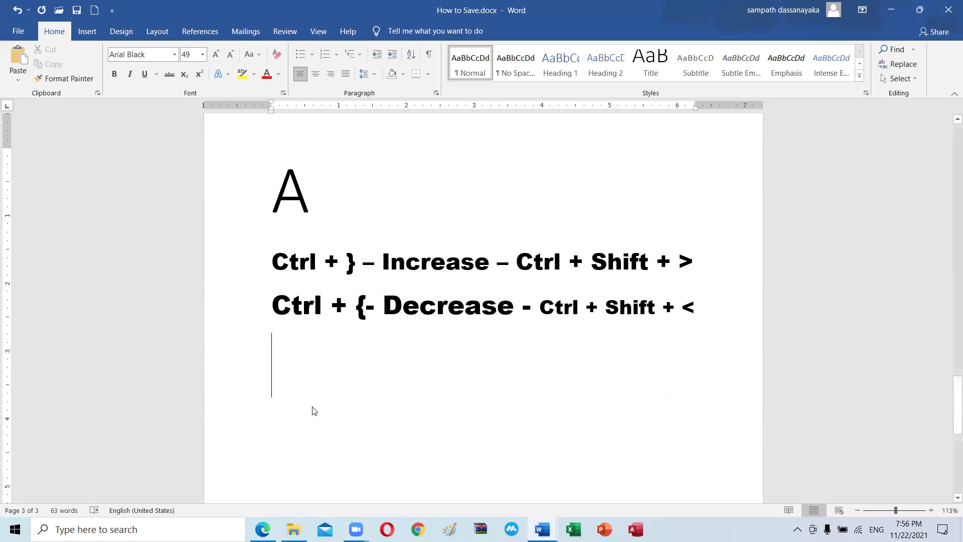
{"action": "key", "text": "Return"}
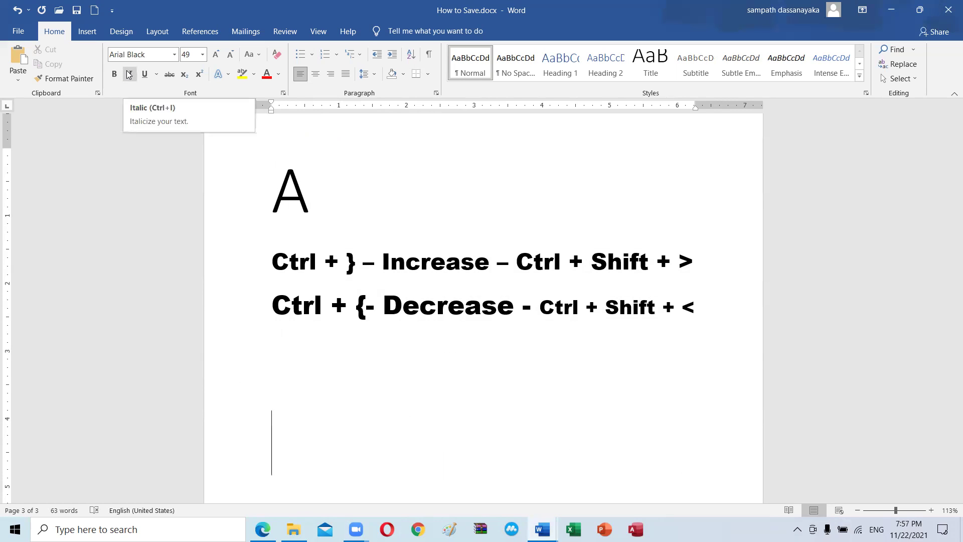
{"action": "left_click", "coordinate": [169, 74]}
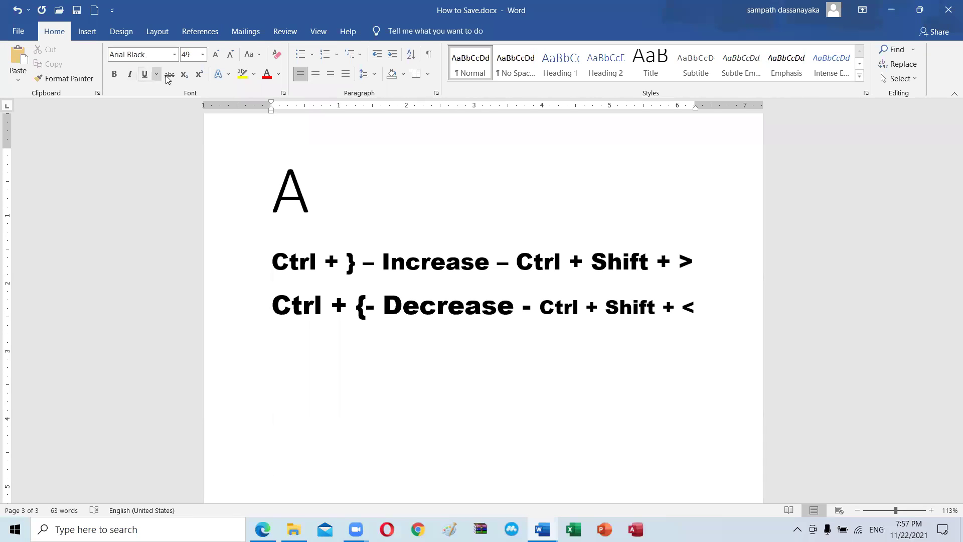
{"action": "scroll", "coordinate": [301, 436], "scroll_direction": "down", "scroll_amount": 2}
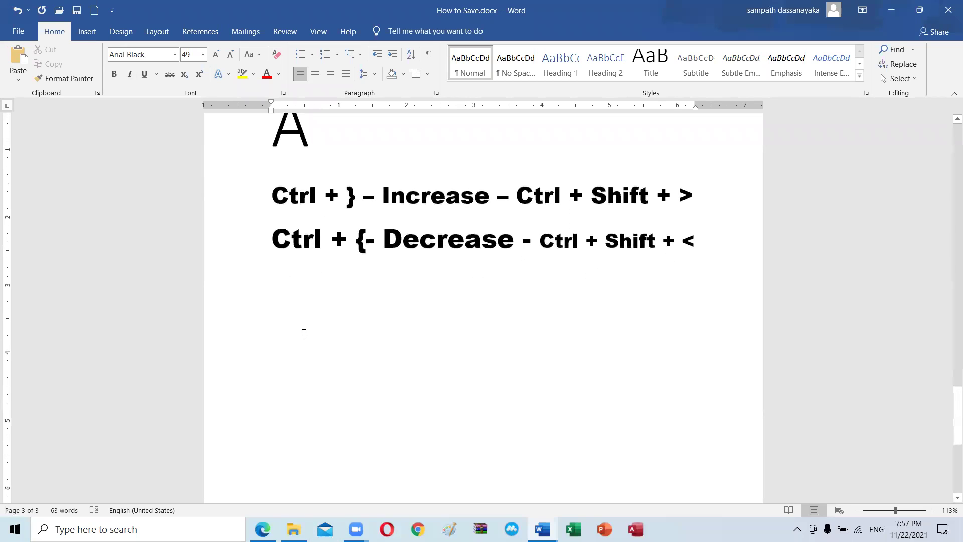
{"action": "type", "text": "Sa"}
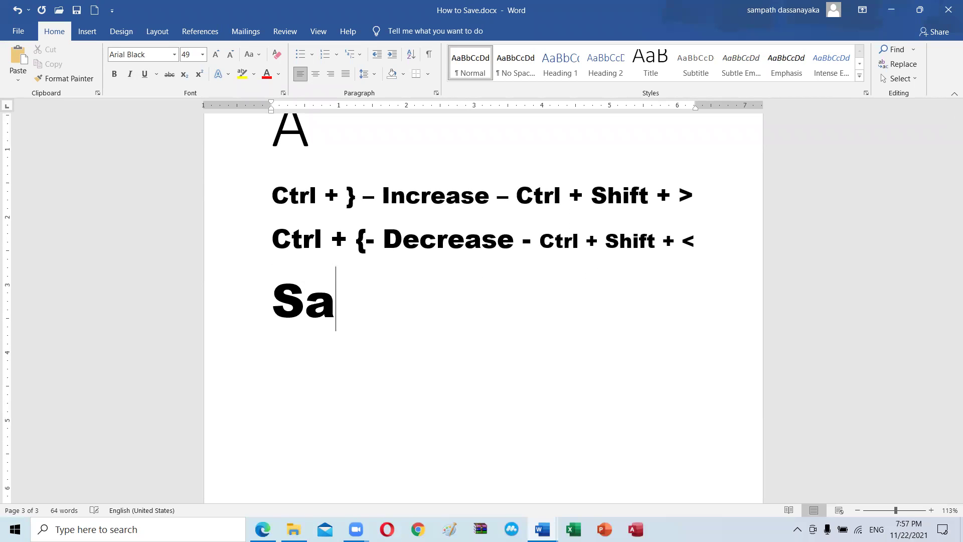
{"action": "type", "text": "mpath"}
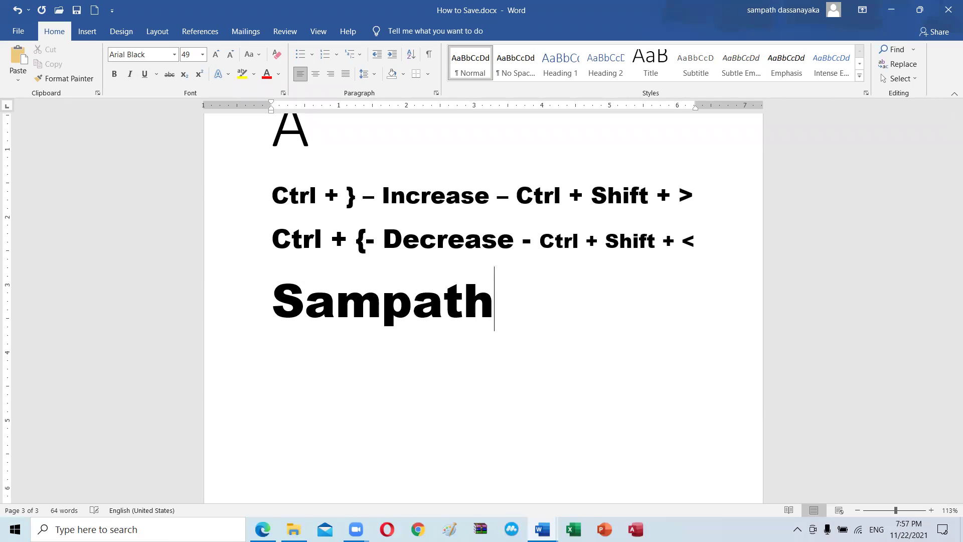
{"action": "double_click", "coordinate": [396, 304]}
{"action": "key", "text": "ctrl+c"}
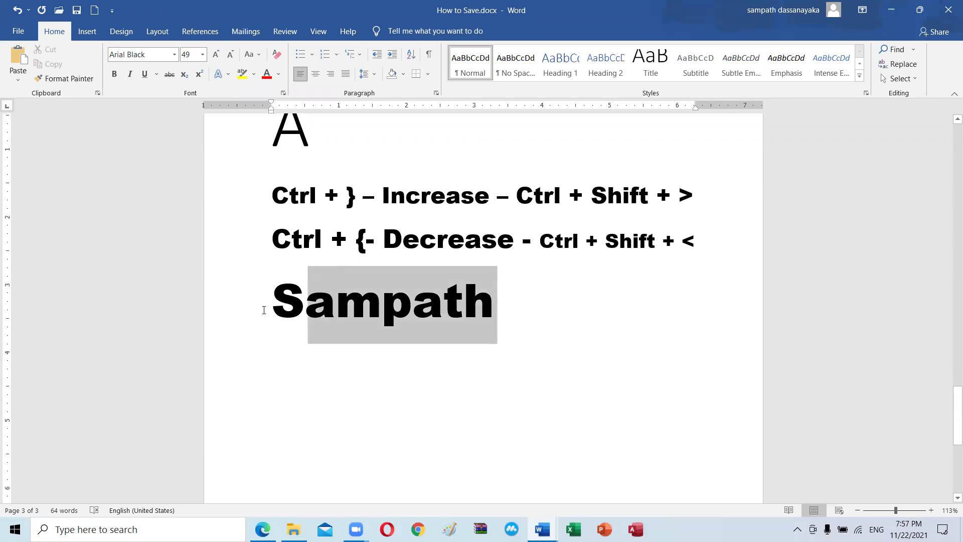
{"action": "left_click", "coordinate": [264, 307]}
{"action": "left_click", "coordinate": [174, 54]}
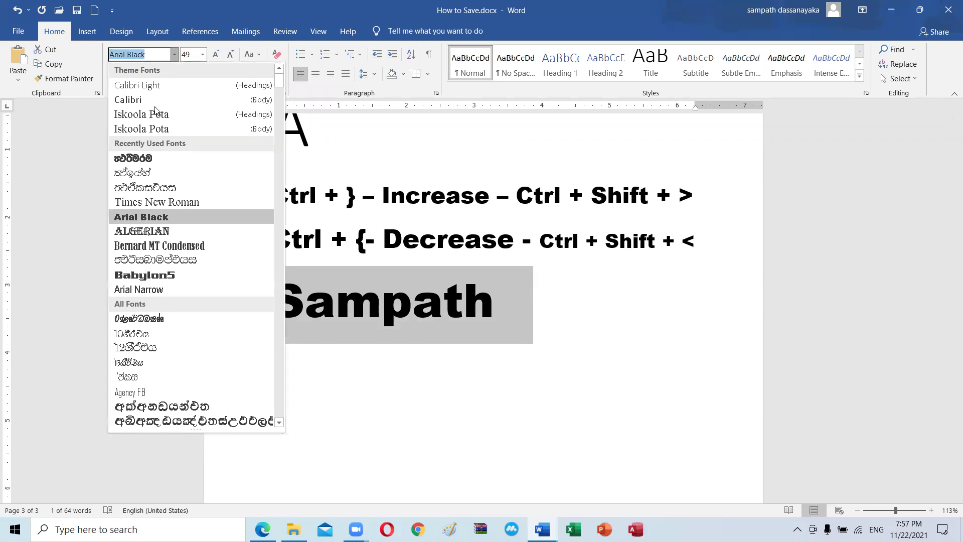
{"action": "left_click", "coordinate": [158, 201]}
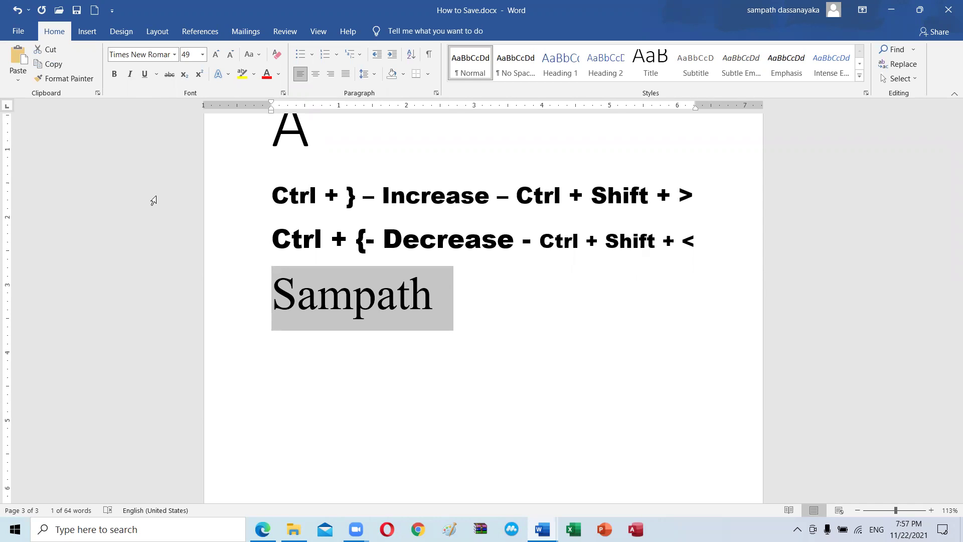
{"action": "left_click", "coordinate": [455, 296]}
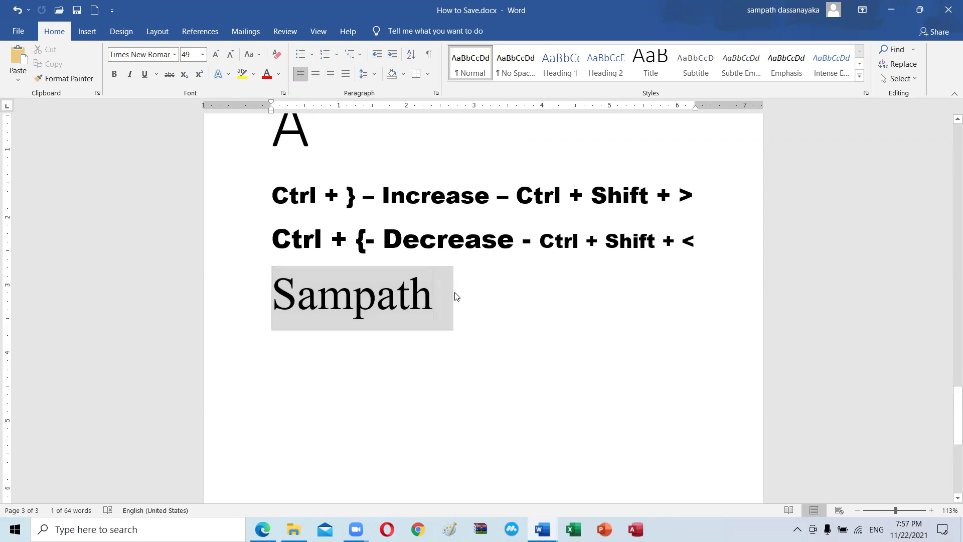
Step: Paste two more name lines and add a 'Ctrl + C' line beneath them
{"action": "key", "text": "Return"}
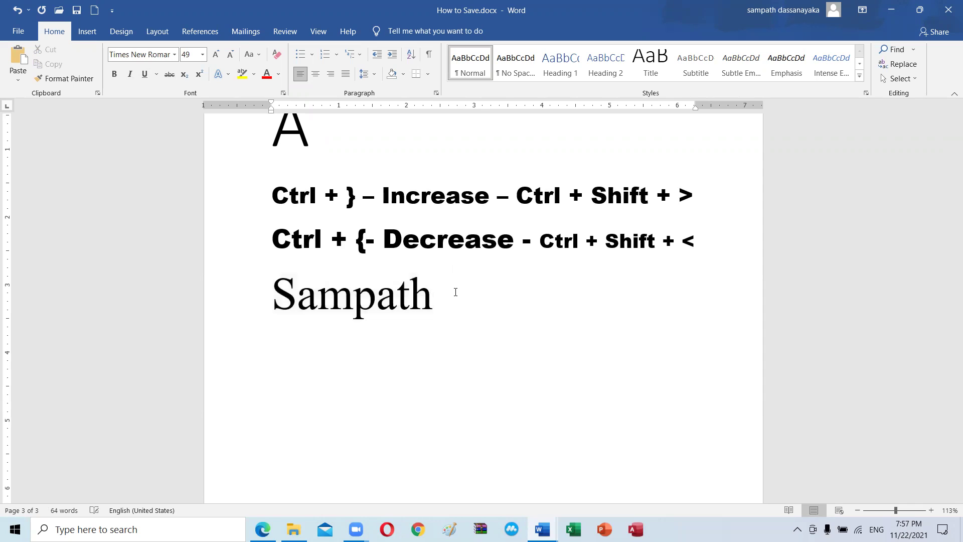
{"action": "key", "text": "ctrl+v"}
{"action": "key", "text": "ctrl+v"}
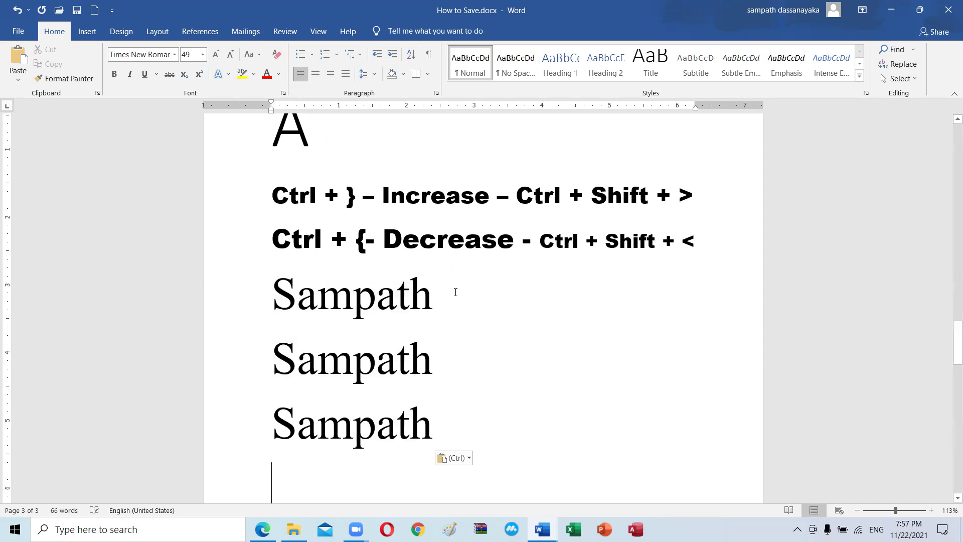
{"action": "key", "text": "ctrl+v"}
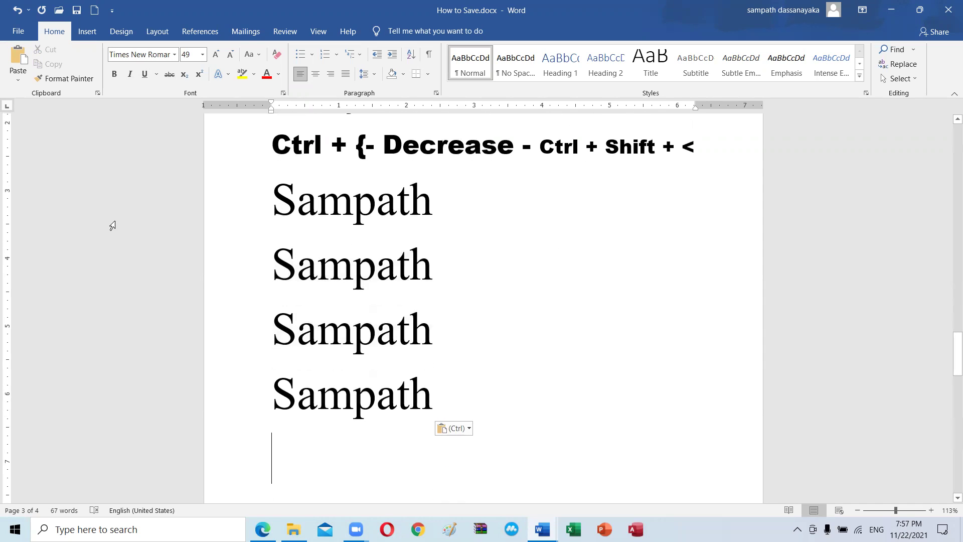
{"action": "type", "text": "Ct"}
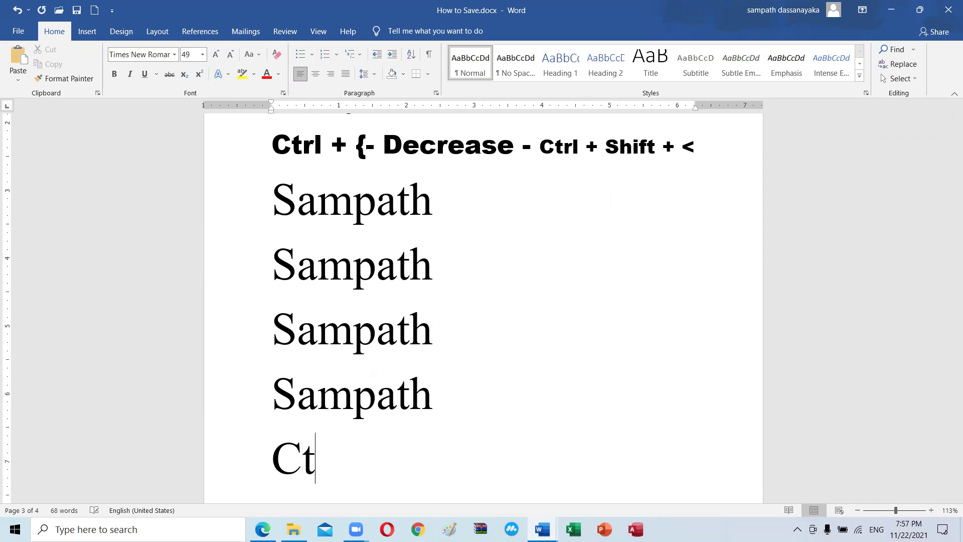
{"action": "type", "text": "rl "}
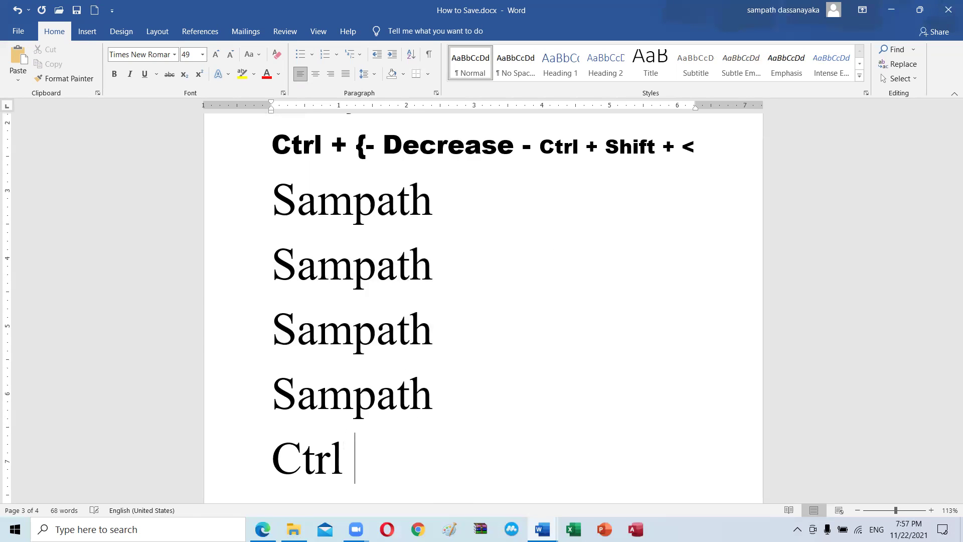
{"action": "type", "text": "+ C"}
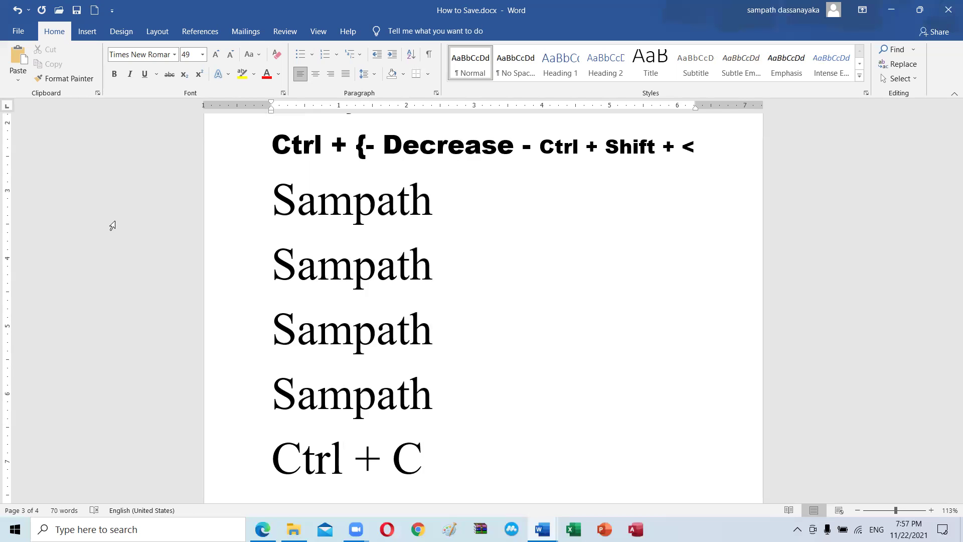
{"action": "key", "text": "Return"}
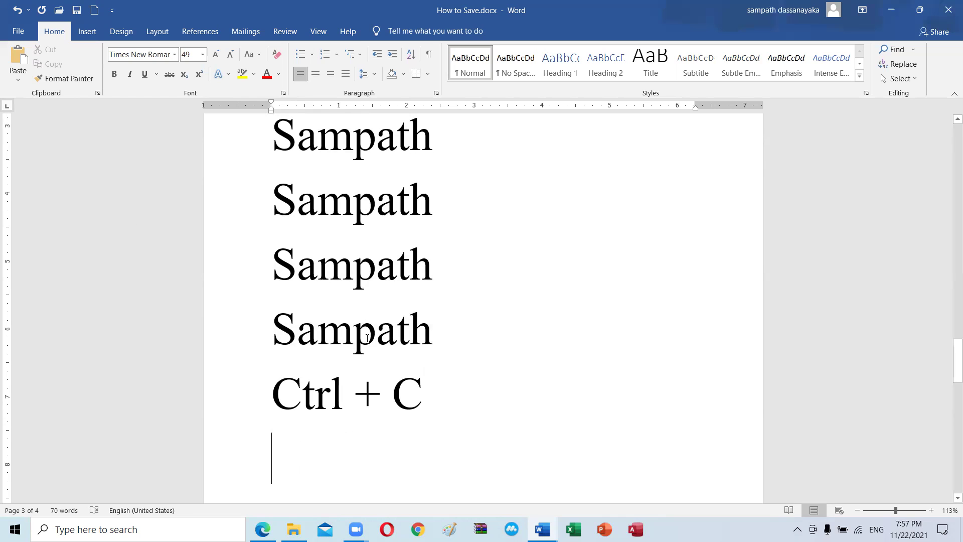
Step: Delete the three extra name lines, keeping one above 'Ctrl + C'
{"action": "left_click", "coordinate": [486, 329]}
{"action": "left_click_drag", "start_coordinate": [486, 329], "coordinate": [290, 215]}
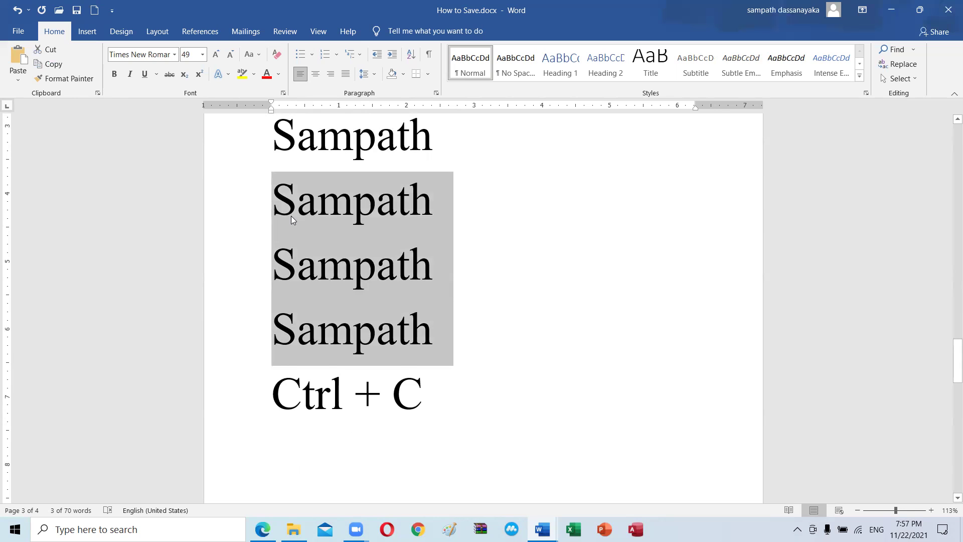
{"action": "key", "text": "Delete"}
{"action": "scroll", "coordinate": [421, 281], "scroll_direction": "up", "scroll_amount": 2}
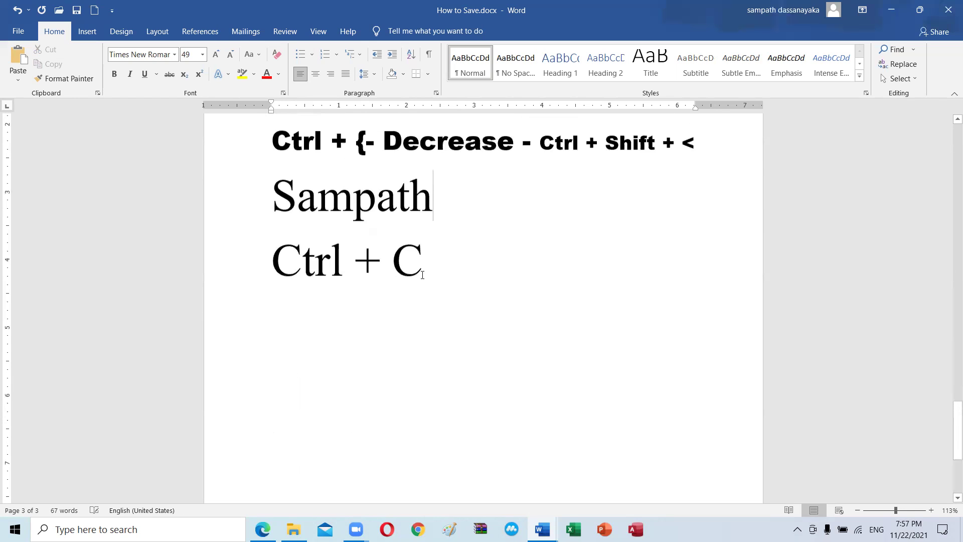
{"action": "left_click_drag", "start_coordinate": [449, 204], "coordinate": [276, 202]}
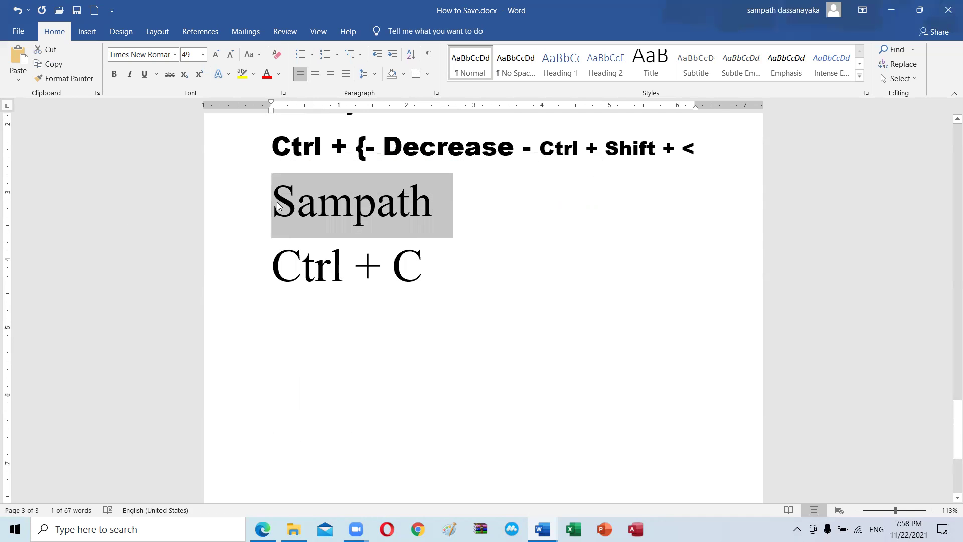
{"action": "left_click", "coordinate": [485, 221]}
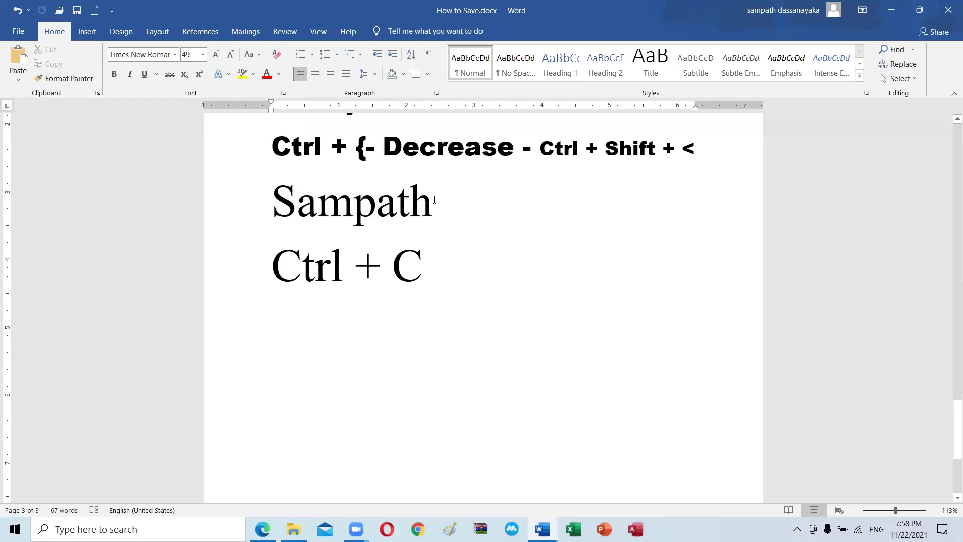
Step: Paste three more copies of the name on new lines after the first
{"action": "key", "text": "Return"}
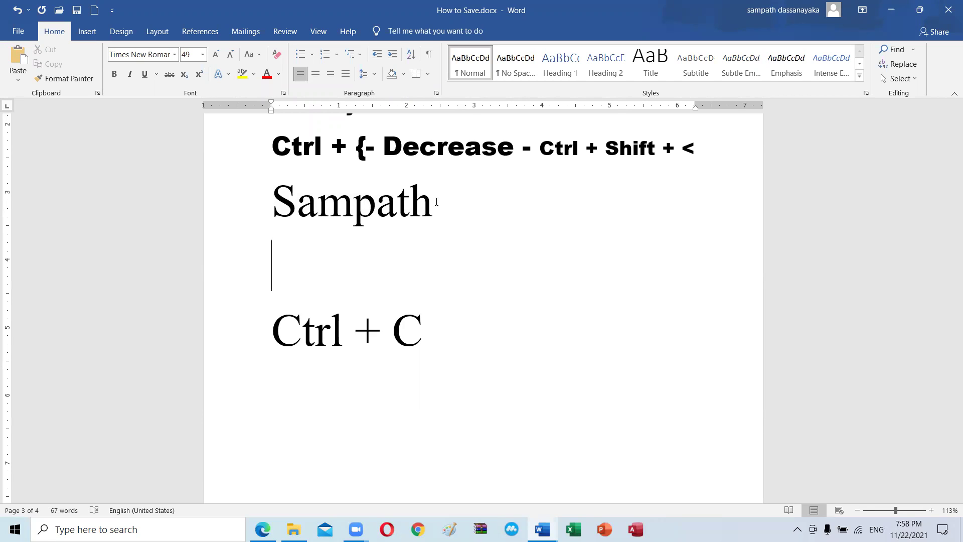
{"action": "key", "text": "ctrl+v"}
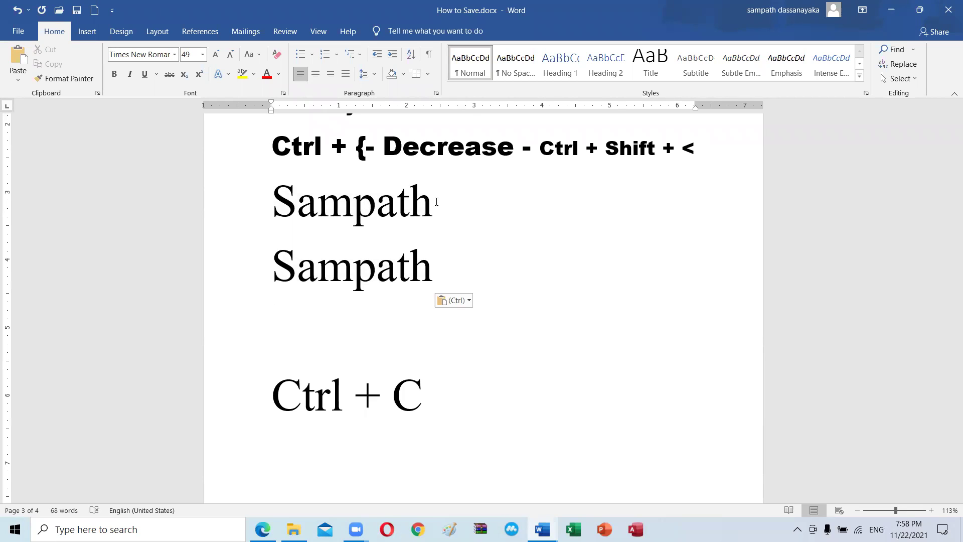
{"action": "key", "text": "ctrl+v"}
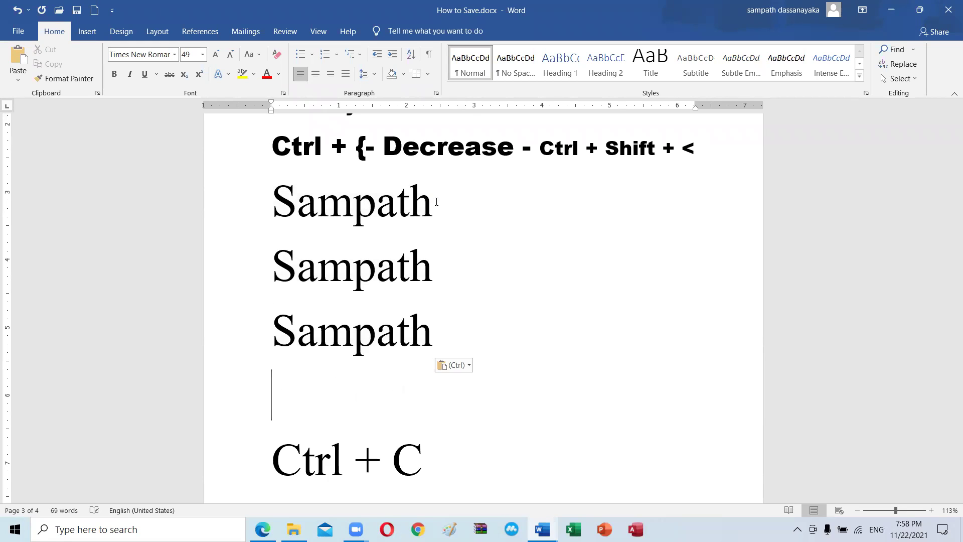
{"action": "key", "text": "ctrl+v"}
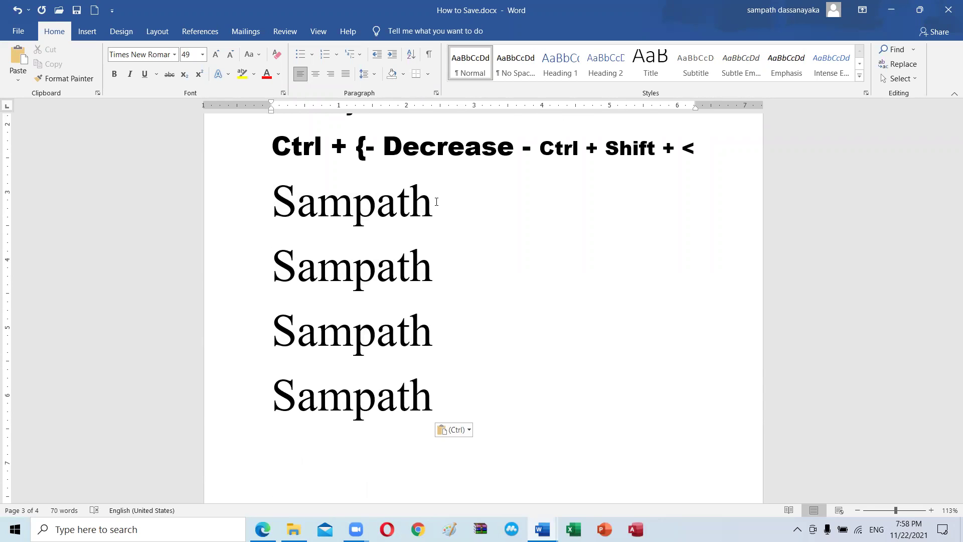
{"action": "scroll", "coordinate": [436, 201], "scroll_direction": "down", "scroll_amount": 2}
{"action": "scroll", "coordinate": [436, 202], "scroll_direction": "down", "scroll_amount": 2}
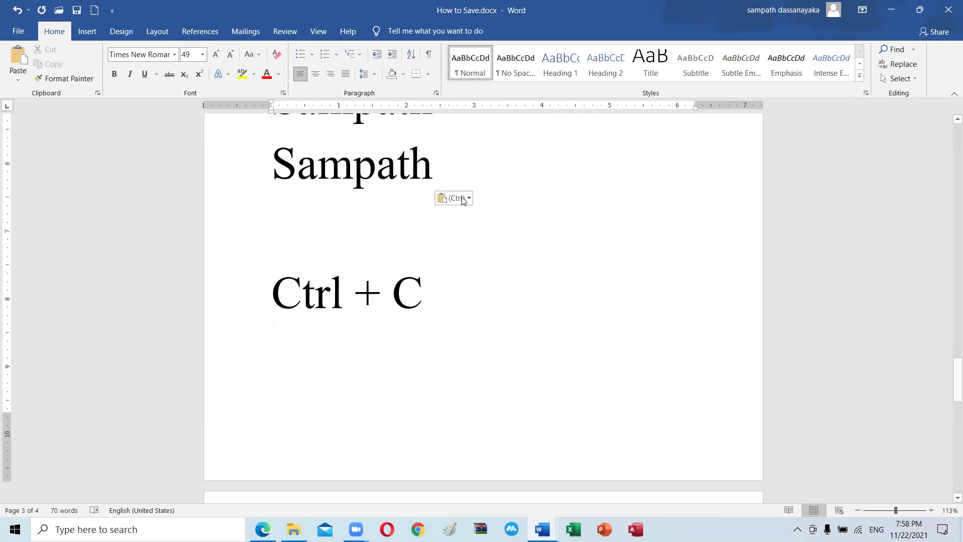
Step: Duplicate the 'Ctrl + C' line below itself and change it to 'Ctrl + V'
{"action": "left_click", "coordinate": [445, 295]}
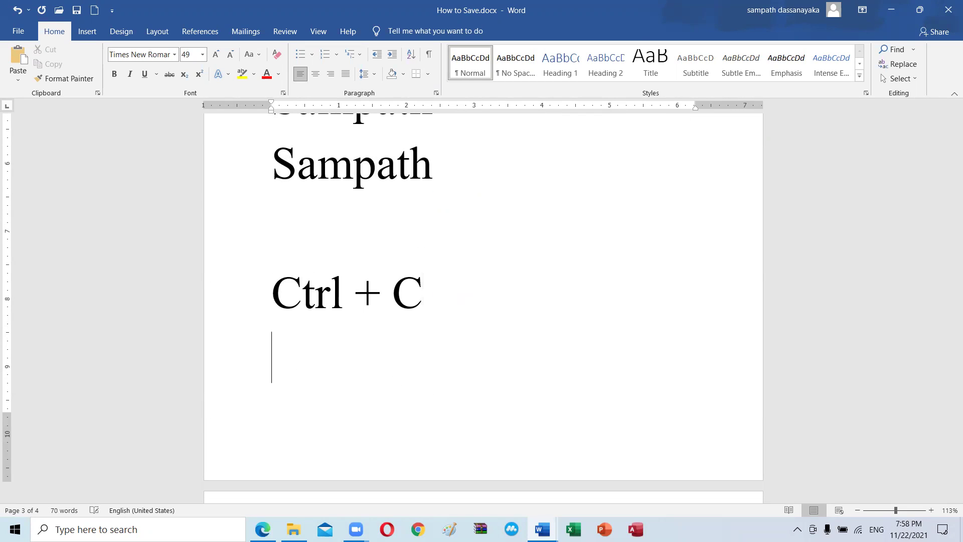
{"action": "left_click_drag", "start_coordinate": [423, 295], "coordinate": [304, 301]}
{"action": "key", "text": "ctrl+c"}
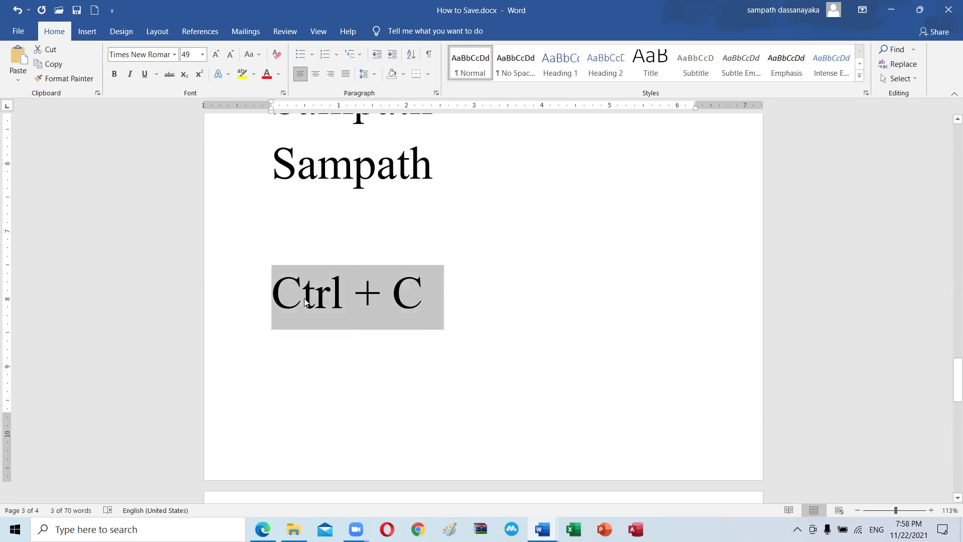
{"action": "left_click", "coordinate": [466, 309]}
{"action": "key", "text": "Down"}
{"action": "key", "text": "ctrl+v"}
{"action": "key", "text": "BackSpace"}
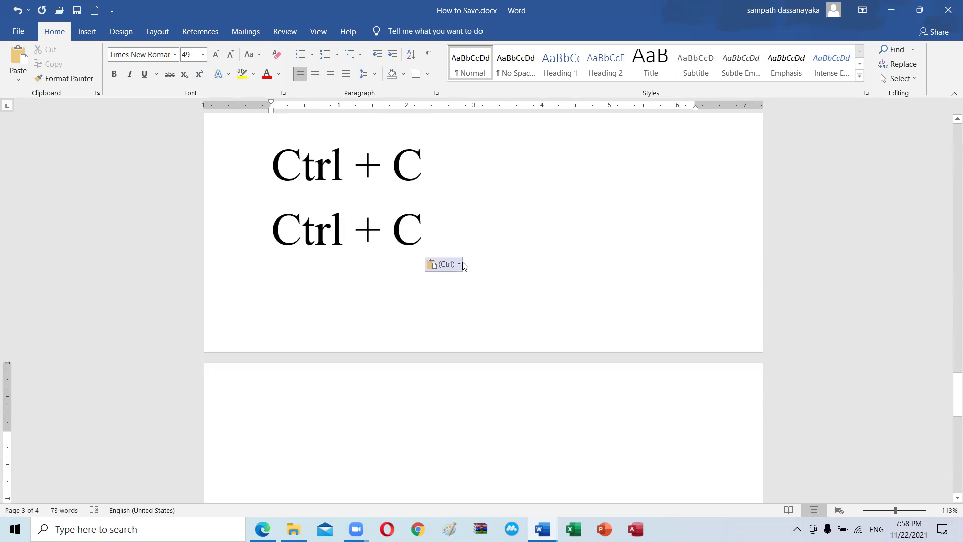
{"action": "key", "text": "BackSpace"}
{"action": "type", "text": "V"}
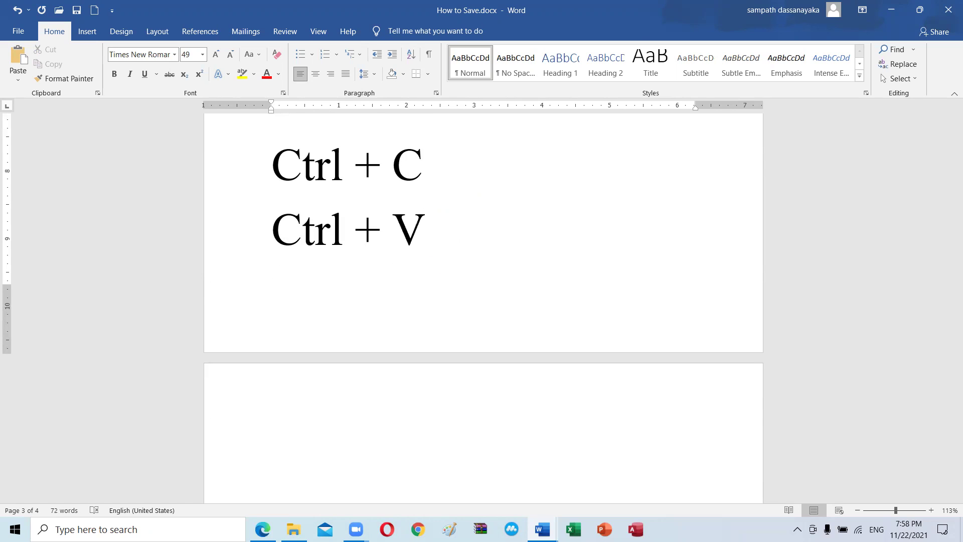
Step: Append '- Copy' to the Ctrl + C line and '- Paste' to the Ctrl + V line
{"action": "left_click", "coordinate": [488, 167]}
{"action": "type", "text": "- Copy"}
{"action": "left_click", "coordinate": [465, 250]}
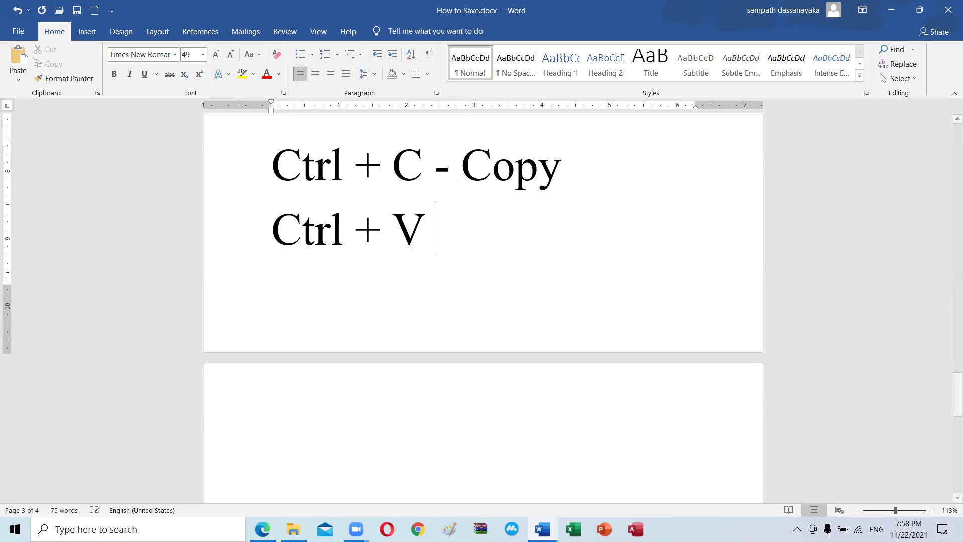
{"action": "type", "text": "- Pas"}
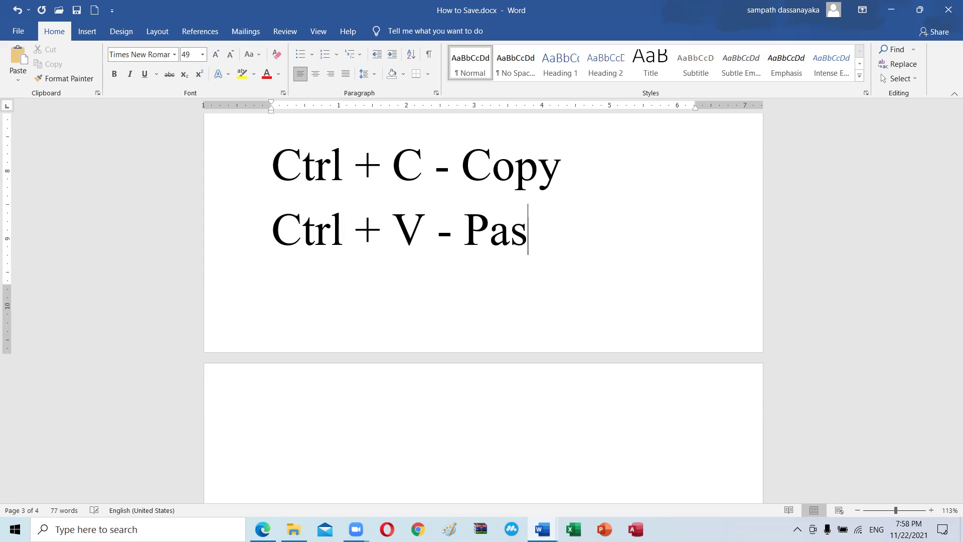
{"action": "type", "text": "te"}
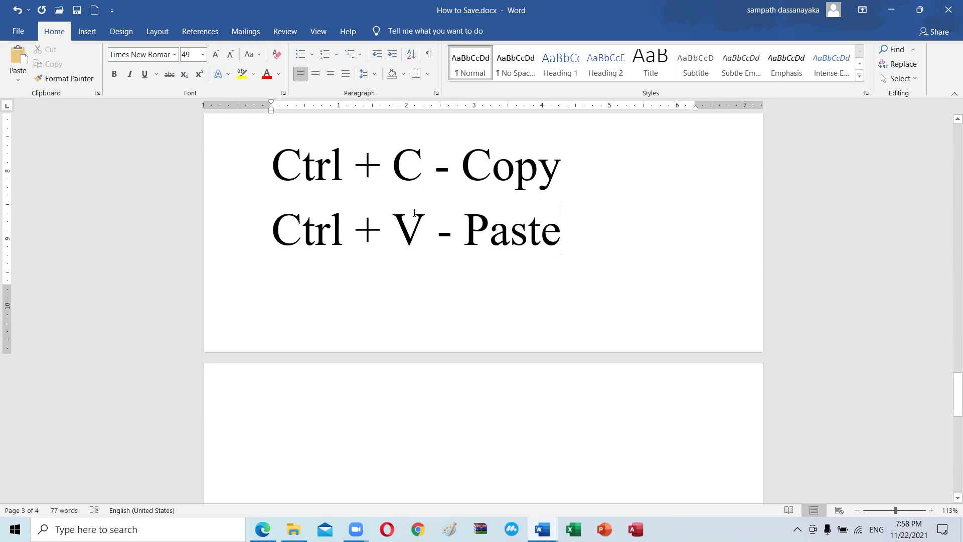
{"action": "scroll", "coordinate": [568, 396], "scroll_direction": "up", "scroll_amount": 3}
{"action": "scroll", "coordinate": [568, 396], "scroll_direction": "up", "scroll_amount": 2}
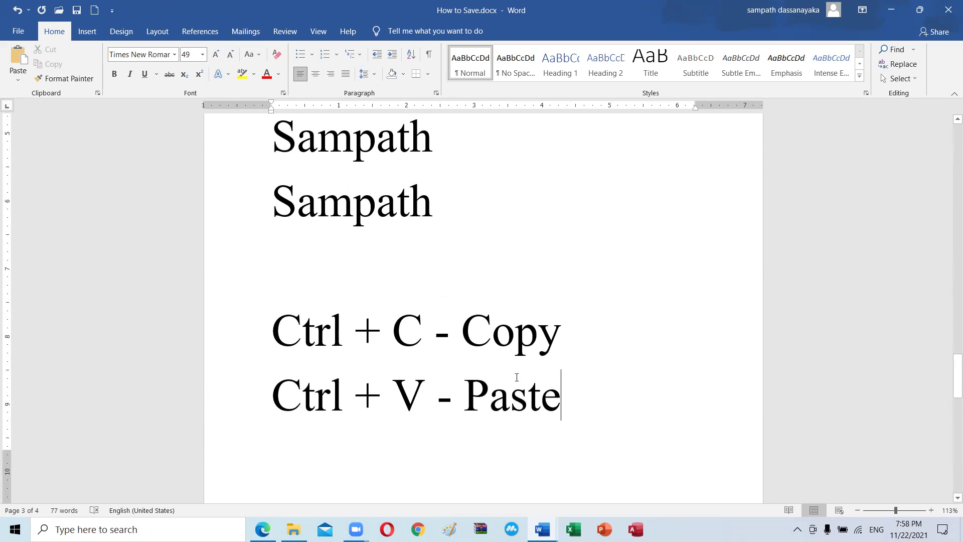
{"action": "scroll", "coordinate": [519, 381], "scroll_direction": "up", "scroll_amount": 1}
{"action": "scroll", "coordinate": [520, 381], "scroll_direction": "up", "scroll_amount": 4}
{"action": "scroll", "coordinate": [519, 381], "scroll_direction": "up", "scroll_amount": 2}
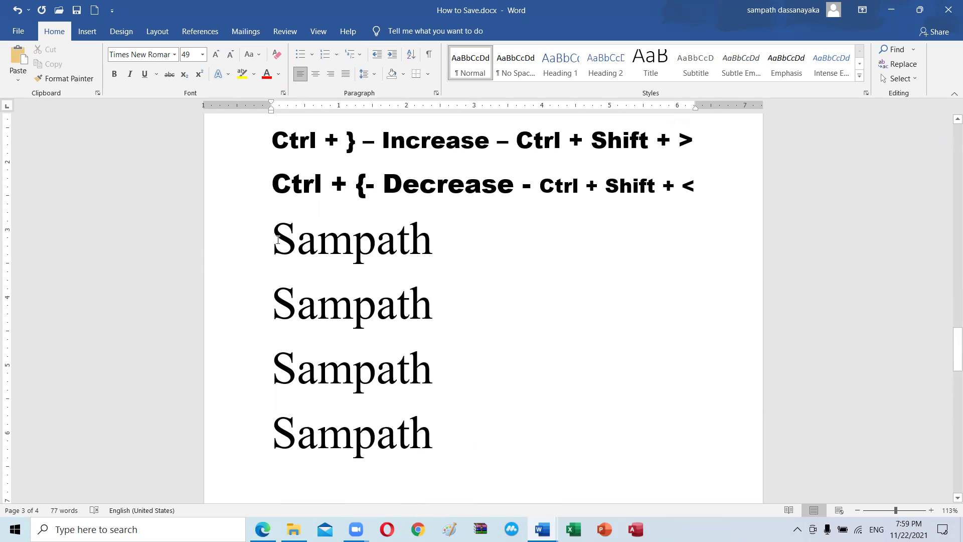
{"action": "left_click_drag", "start_coordinate": [273, 236], "coordinate": [466, 231]}
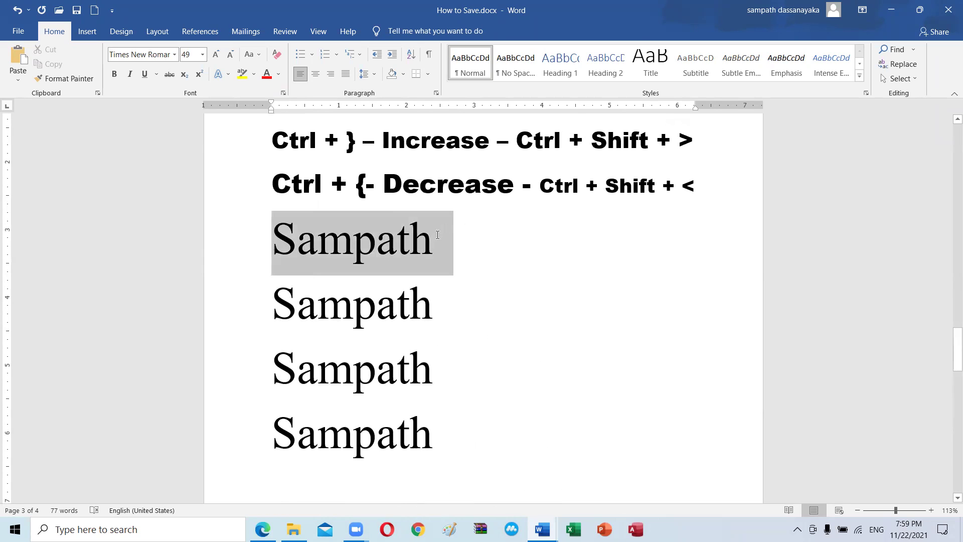
{"action": "left_click", "coordinate": [484, 275]}
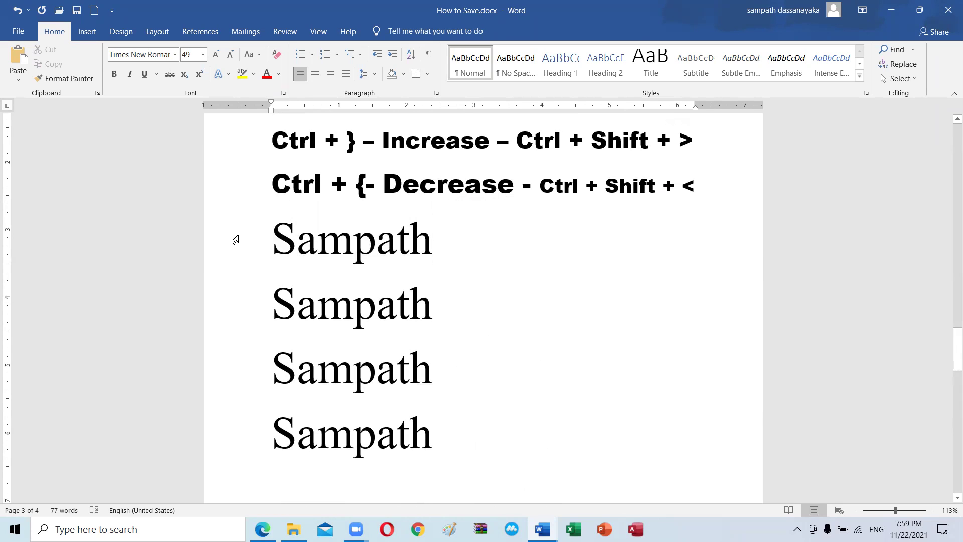
{"action": "left_click", "coordinate": [281, 239]}
{"action": "left_click_drag", "start_coordinate": [277, 235], "coordinate": [430, 233]}
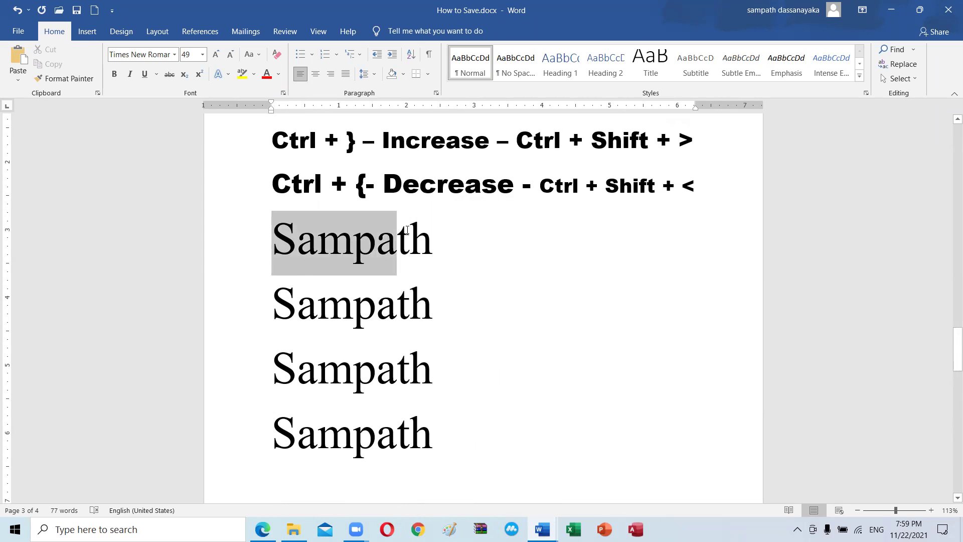
{"action": "left_click", "coordinate": [436, 243]}
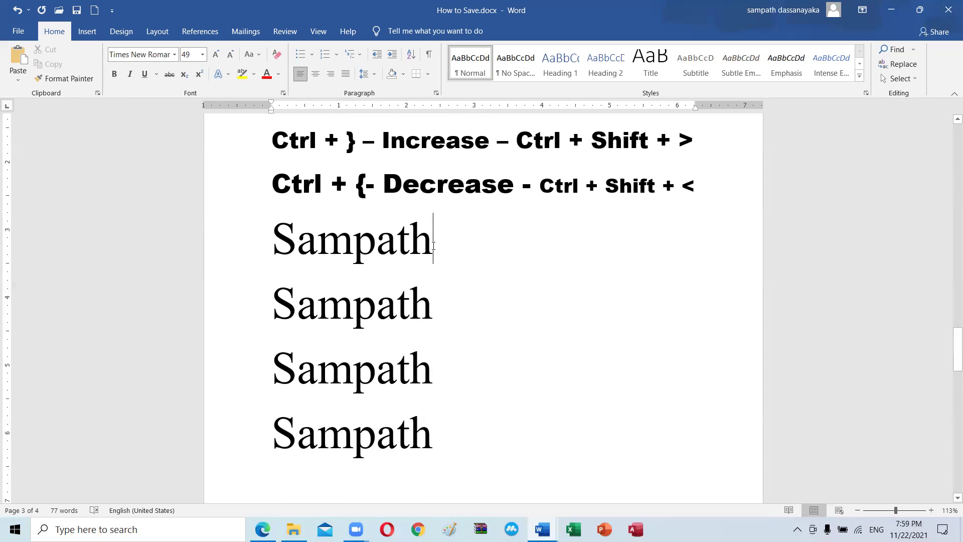
{"action": "left_click_drag", "start_coordinate": [428, 246], "coordinate": [272, 246]}
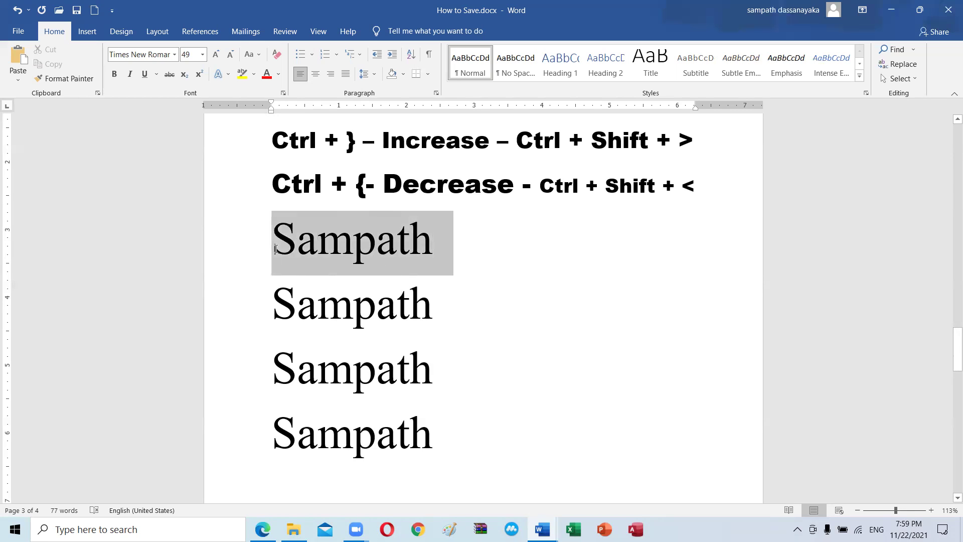
{"action": "left_click", "coordinate": [504, 301]}
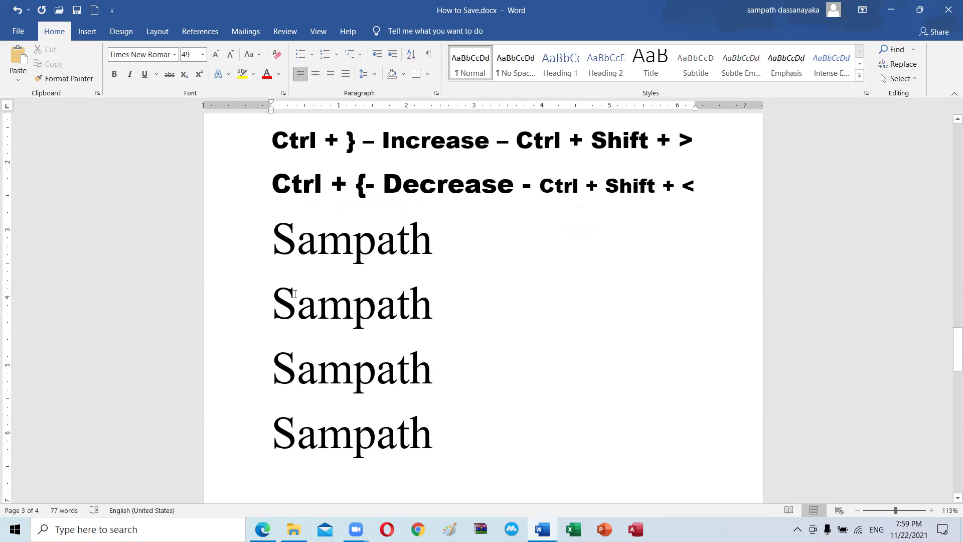
{"action": "left_click", "coordinate": [276, 302]}
{"action": "triple_click", "coordinate": [274, 305]}
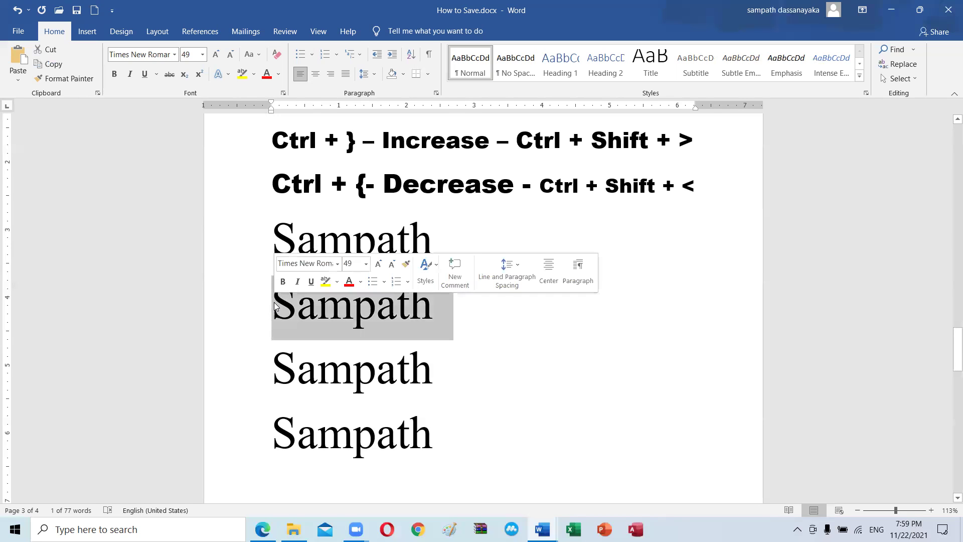
{"action": "left_click", "coordinate": [274, 305]}
{"action": "left_click", "coordinate": [458, 310]}
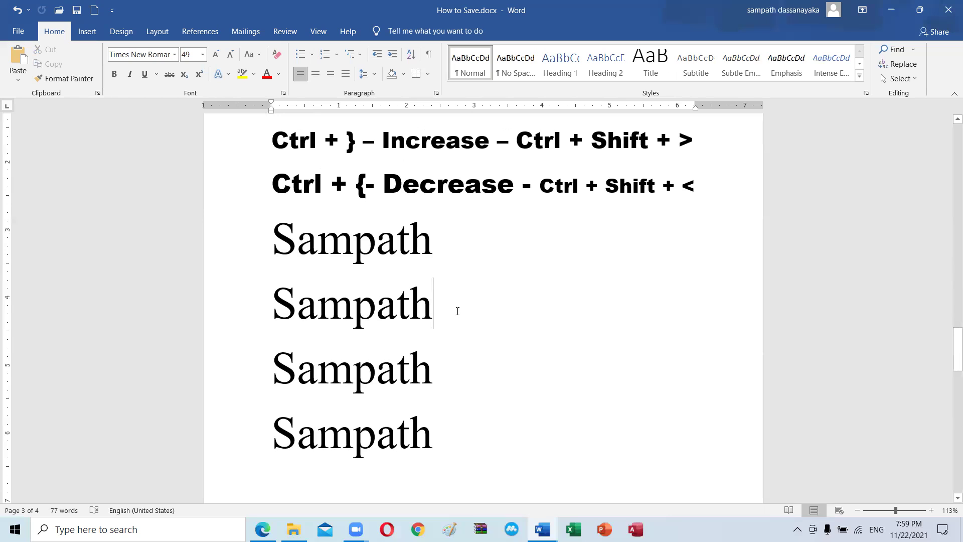
{"action": "triple_click", "coordinate": [433, 299]}
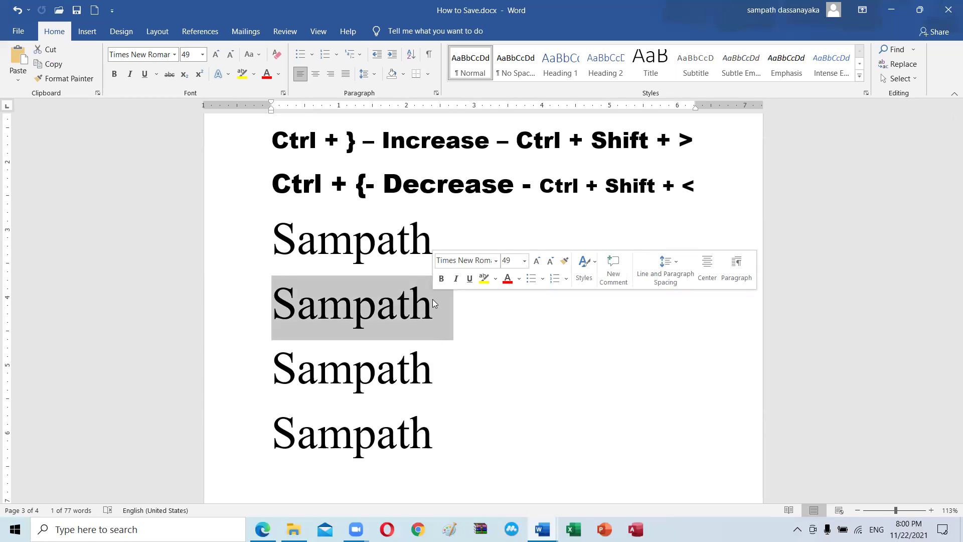
{"action": "left_click", "coordinate": [442, 322]}
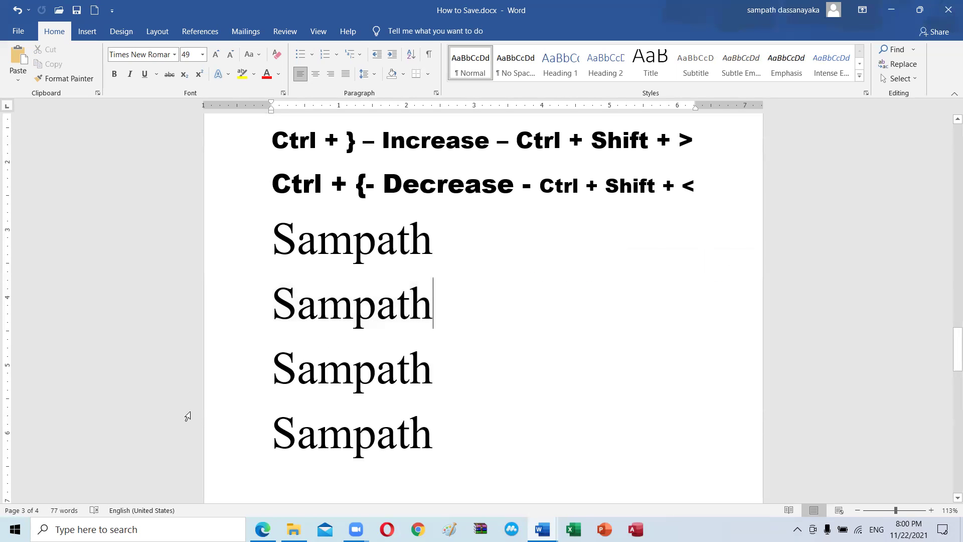
{"action": "left_click", "coordinate": [270, 365]}
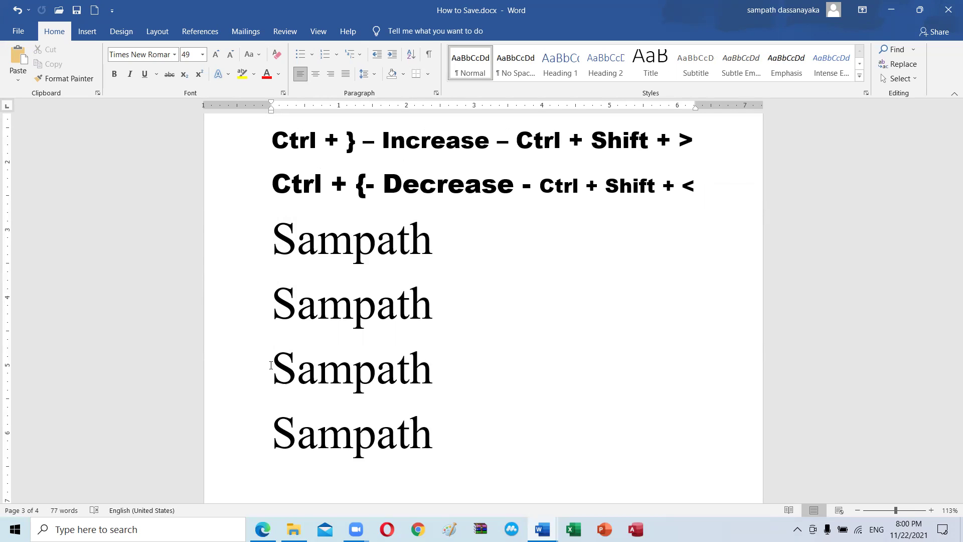
{"action": "key", "text": "shift+Right"}
{"action": "key", "text": "shift+Right"}
{"action": "key", "text": "shift+Right"}
{"action": "key", "text": "shift+Right"}
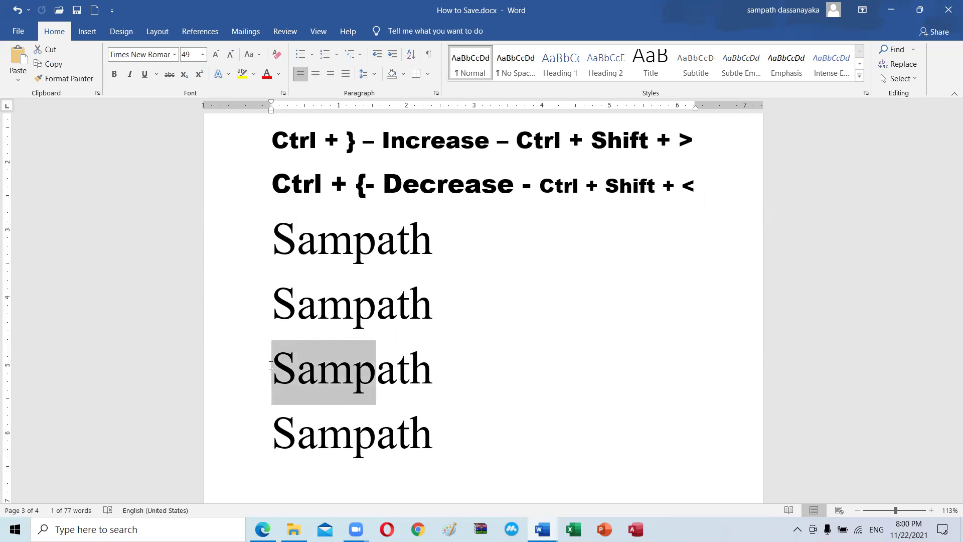
{"action": "key", "text": "shift+Right"}
{"action": "key", "text": "shift+Right"}
{"action": "key", "text": "shift+Right"}
{"action": "key", "text": "shift+Right"}
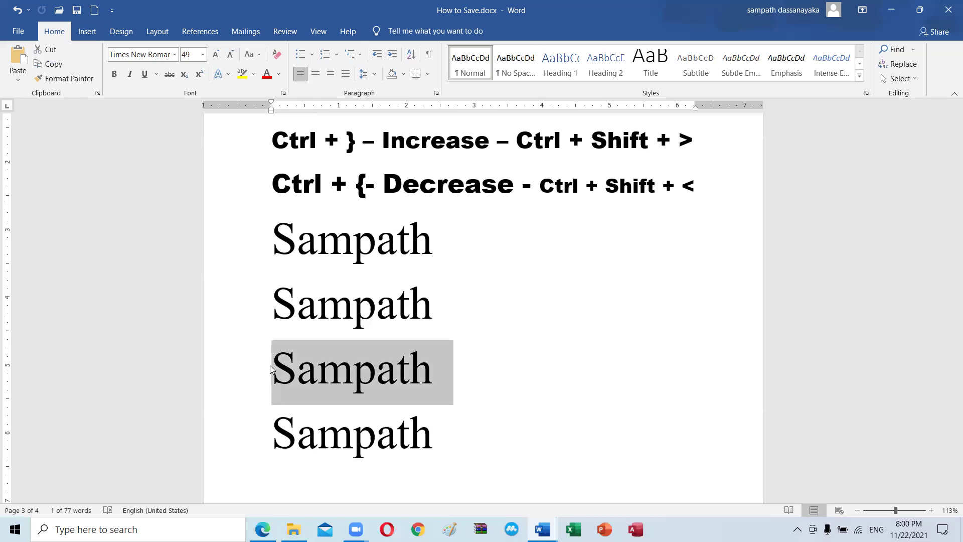
{"action": "left_click", "coordinate": [448, 421]}
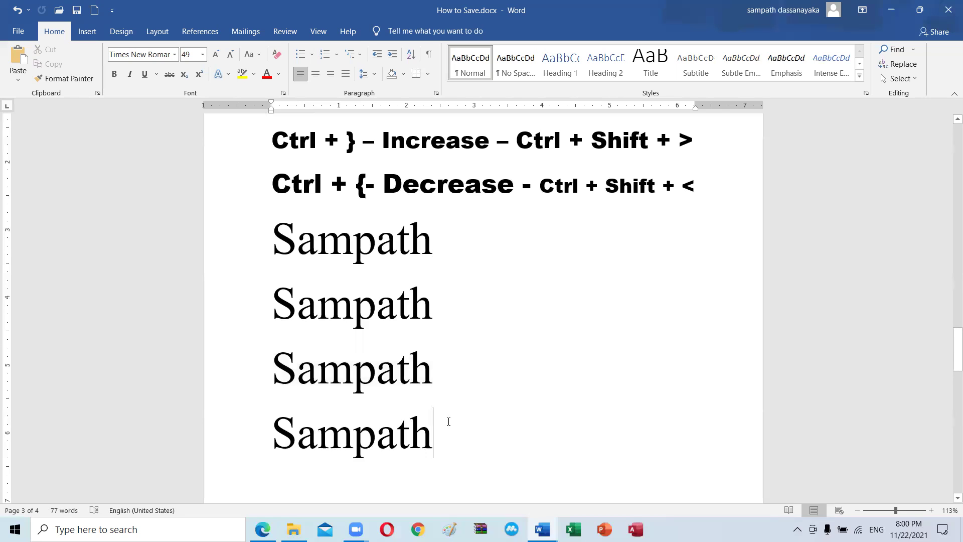
{"action": "key", "text": "shift+Left"}
{"action": "key", "text": "shift+Left"}
{"action": "key", "text": "shift+Left"}
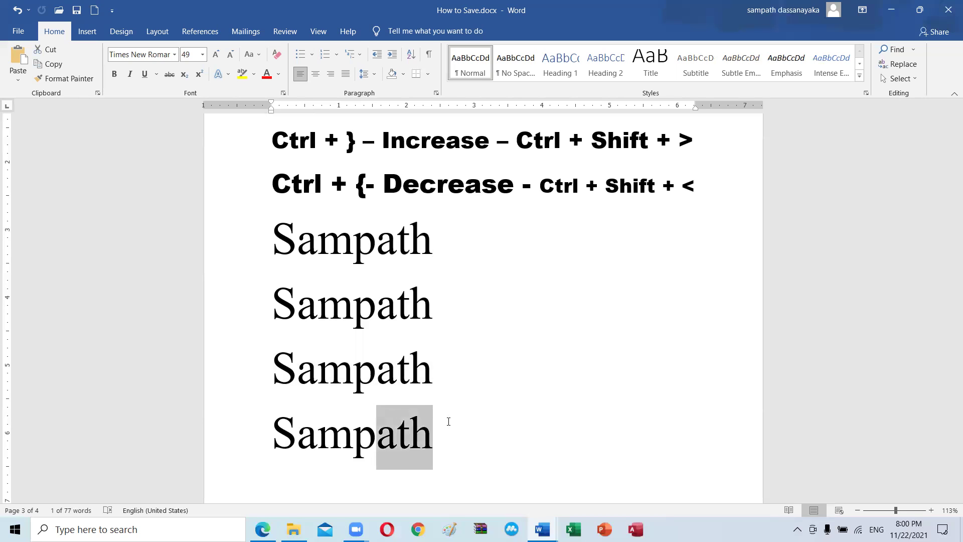
{"action": "key", "text": "shift+Left"}
{"action": "key", "text": "shift+Left"}
{"action": "key", "text": "shift+Left"}
{"action": "key", "text": "shift+Left"}
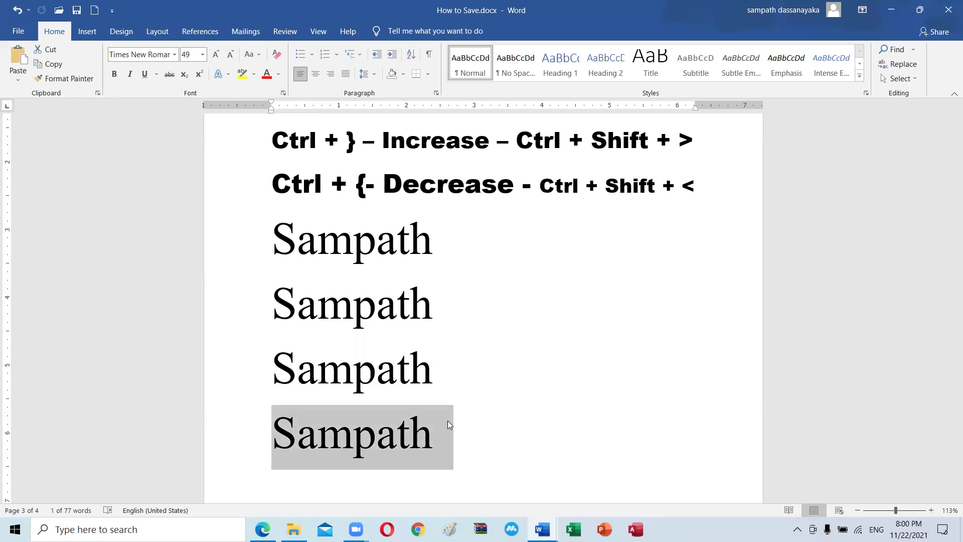
{"action": "left_click", "coordinate": [400, 330]}
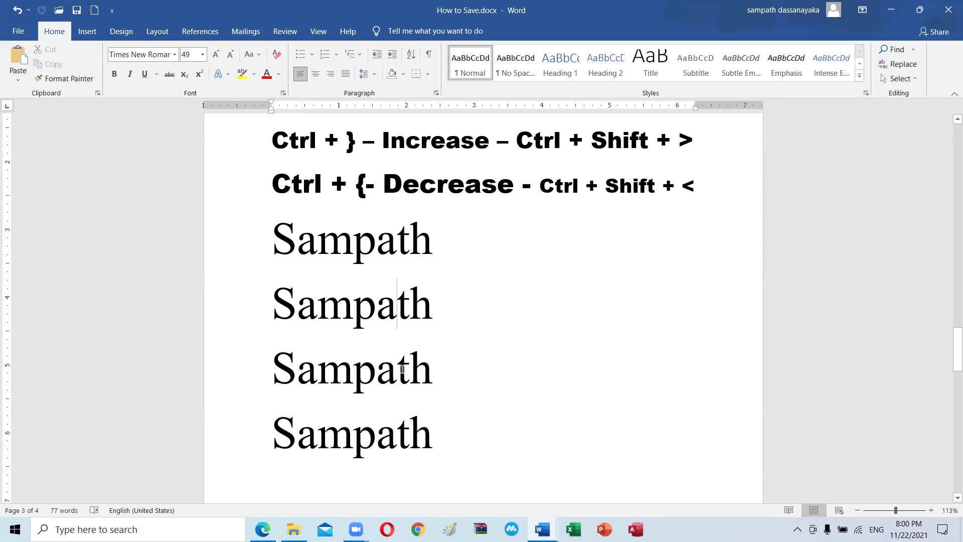
{"action": "scroll", "coordinate": [378, 419], "scroll_direction": "up", "scroll_amount": 3}
{"action": "scroll", "coordinate": [378, 418], "scroll_direction": "up", "scroll_amount": 3}
{"action": "scroll", "coordinate": [378, 418], "scroll_direction": "up", "scroll_amount": 3}
{"action": "scroll", "coordinate": [378, 418], "scroll_direction": "up", "scroll_amount": 1}
{"action": "scroll", "coordinate": [378, 418], "scroll_direction": "down", "scroll_amount": 5}
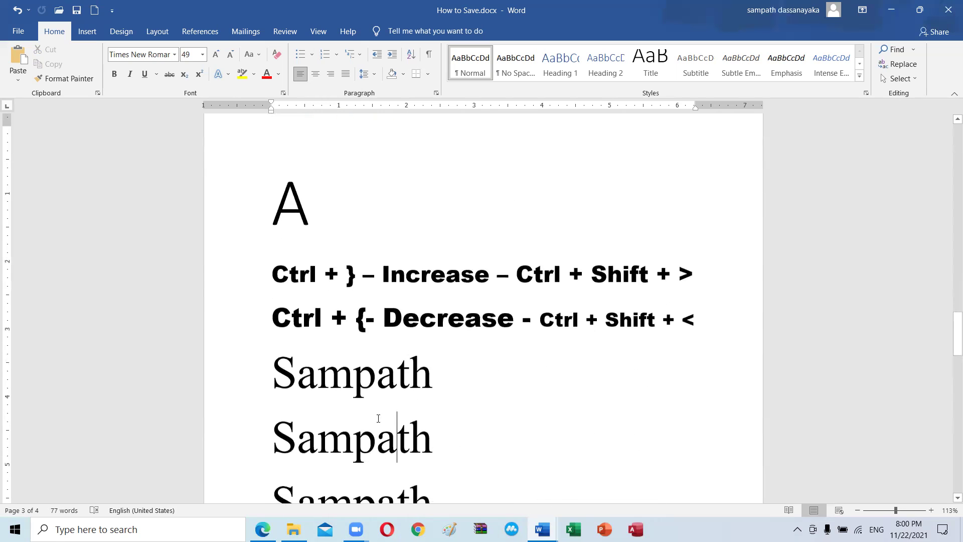
{"action": "scroll", "coordinate": [378, 418], "scroll_direction": "down", "scroll_amount": 5}
{"action": "scroll", "coordinate": [378, 418], "scroll_direction": "down", "scroll_amount": 3}
{"action": "scroll", "coordinate": [381, 412], "scroll_direction": "down", "scroll_amount": 1}
{"action": "scroll", "coordinate": [381, 412], "scroll_direction": "down", "scroll_amount": 3}
{"action": "scroll", "coordinate": [381, 412], "scroll_direction": "up", "scroll_amount": 2}
{"action": "scroll", "coordinate": [381, 412], "scroll_direction": "up", "scroll_amount": 3}
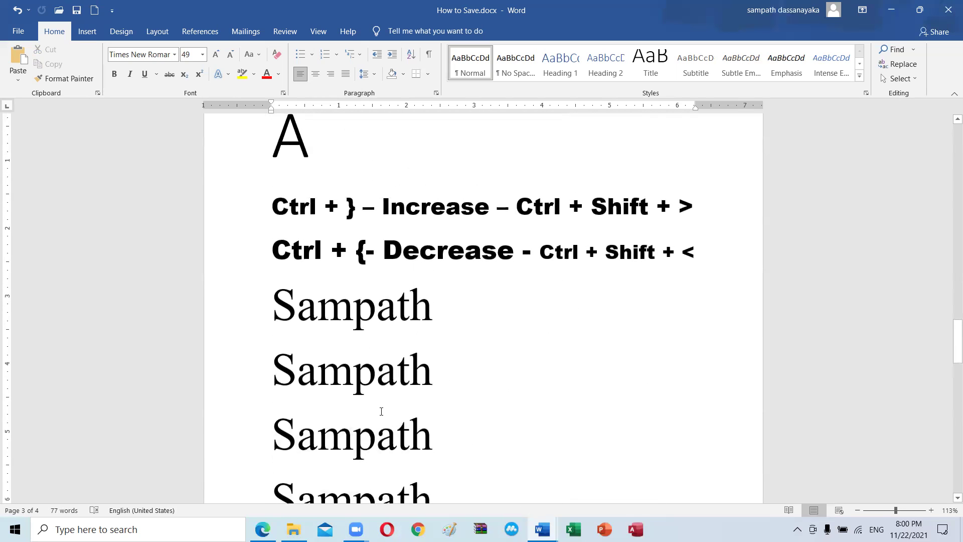
{"action": "scroll", "coordinate": [381, 411], "scroll_direction": "down", "scroll_amount": 6, "text": "ctrl"}
{"action": "scroll", "coordinate": [381, 406], "scroll_direction": "down", "scroll_amount": 4, "text": "ctrl"}
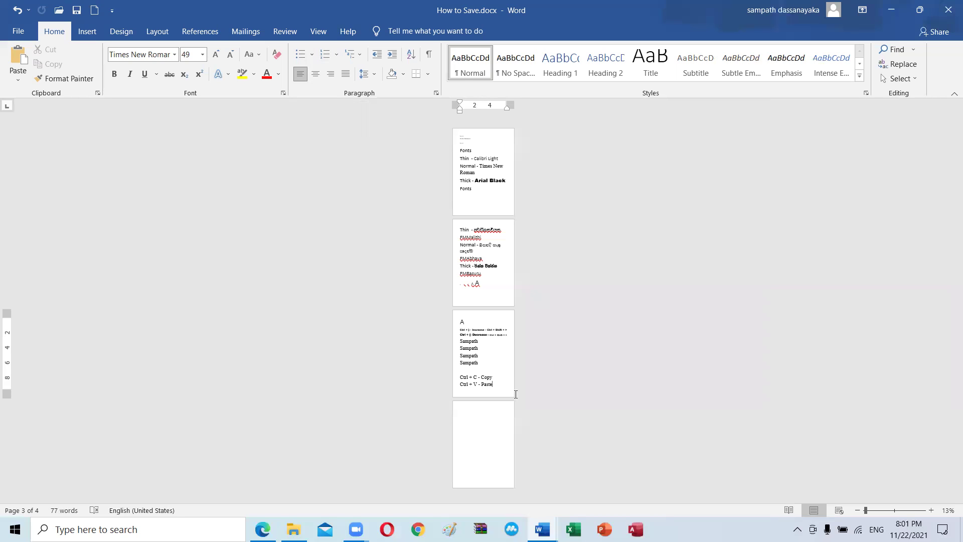
{"action": "key", "text": "ctrl+a"}
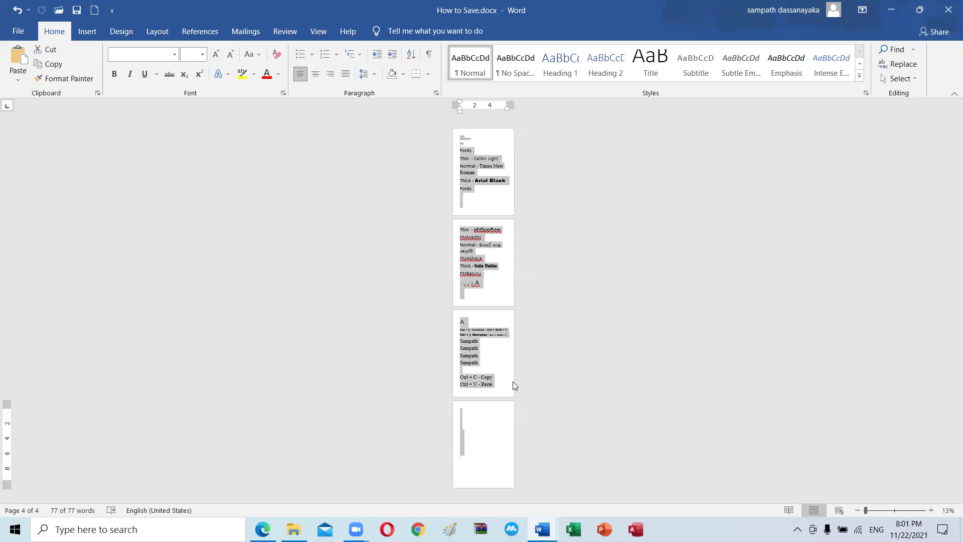
{"action": "left_click", "coordinate": [498, 387]}
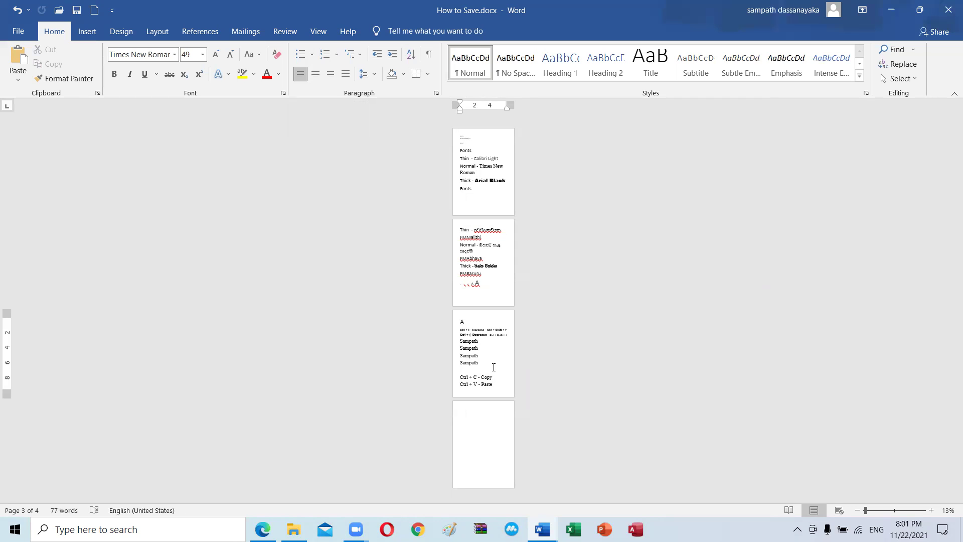
{"action": "left_click", "coordinate": [490, 271]}
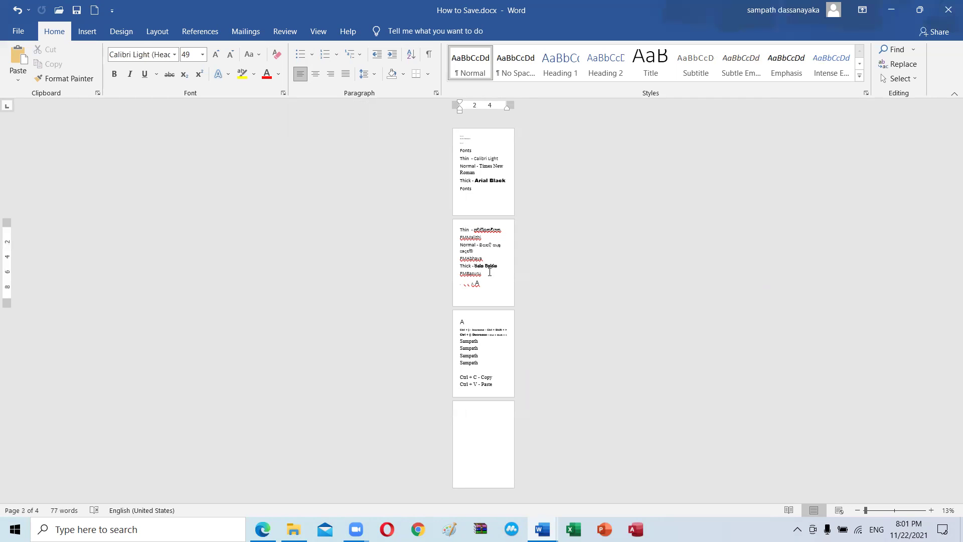
{"action": "key", "text": "ctrl+a"}
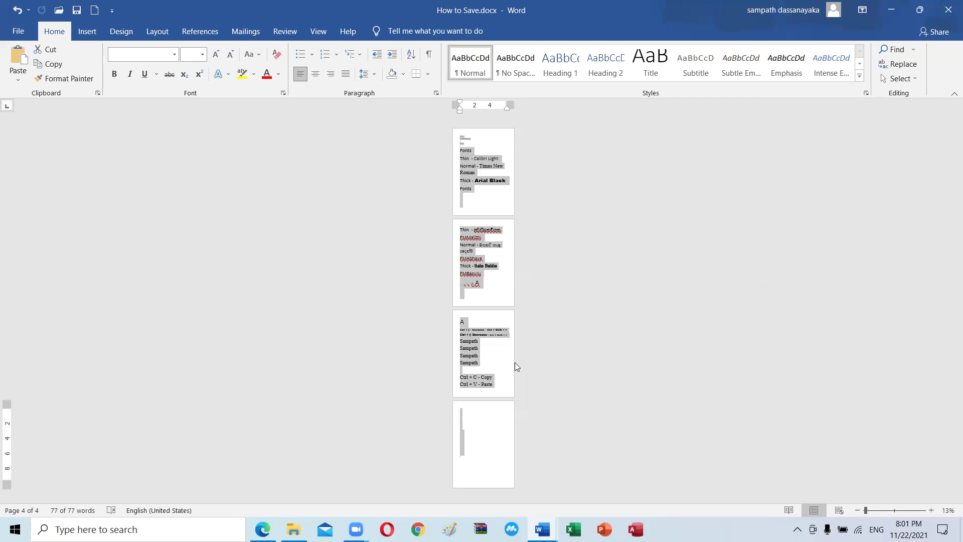
{"action": "left_click", "coordinate": [502, 382]}
{"action": "scroll", "coordinate": [496, 380], "scroll_direction": "up", "scroll_amount": 5}
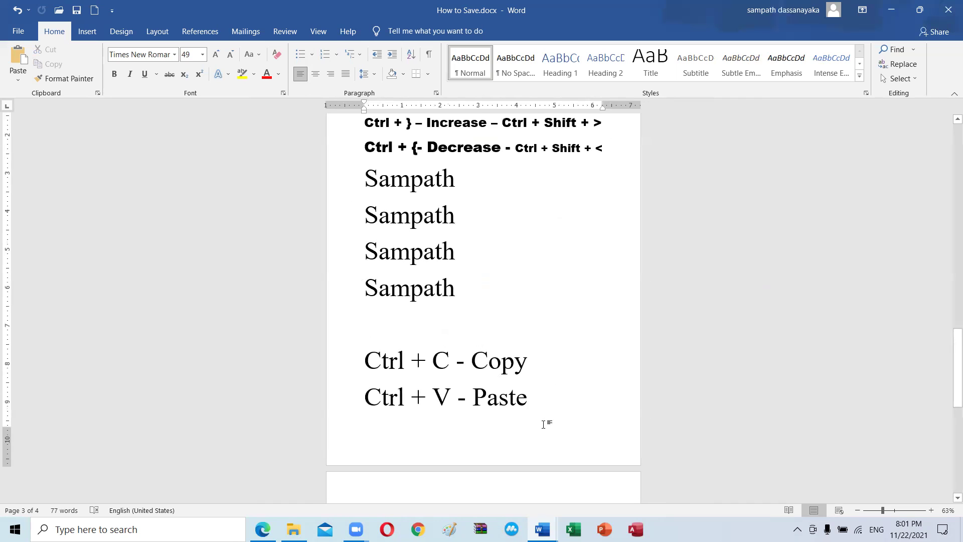
Step: Copy the 'Ctrl + V – Paste' line onto the top of page 4
{"action": "key", "text": "Return"}
{"action": "scroll", "coordinate": [541, 411], "scroll_direction": "down", "scroll_amount": 1}
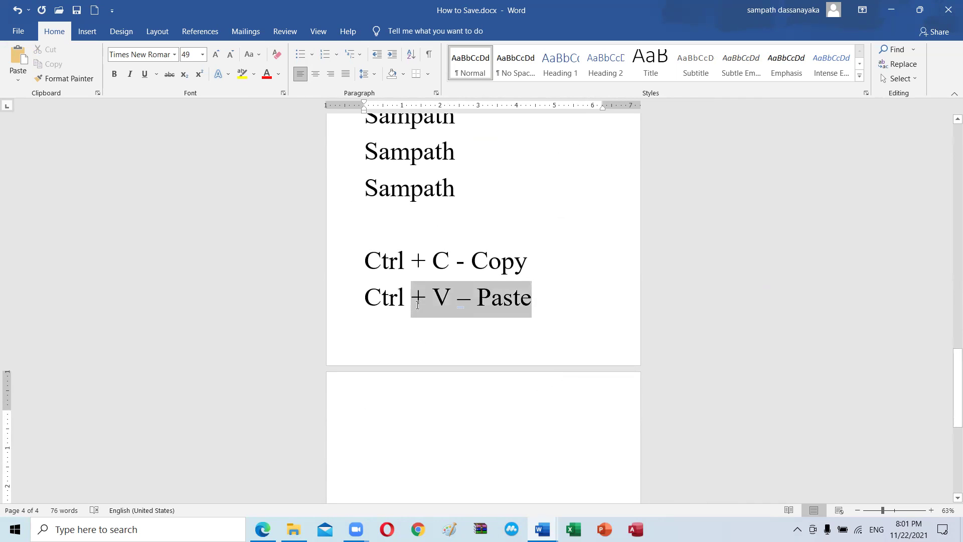
{"action": "left_click_drag", "start_coordinate": [542, 300], "coordinate": [386, 309]}
{"action": "key", "text": "ctrl+c"}
{"action": "left_click", "coordinate": [399, 414]}
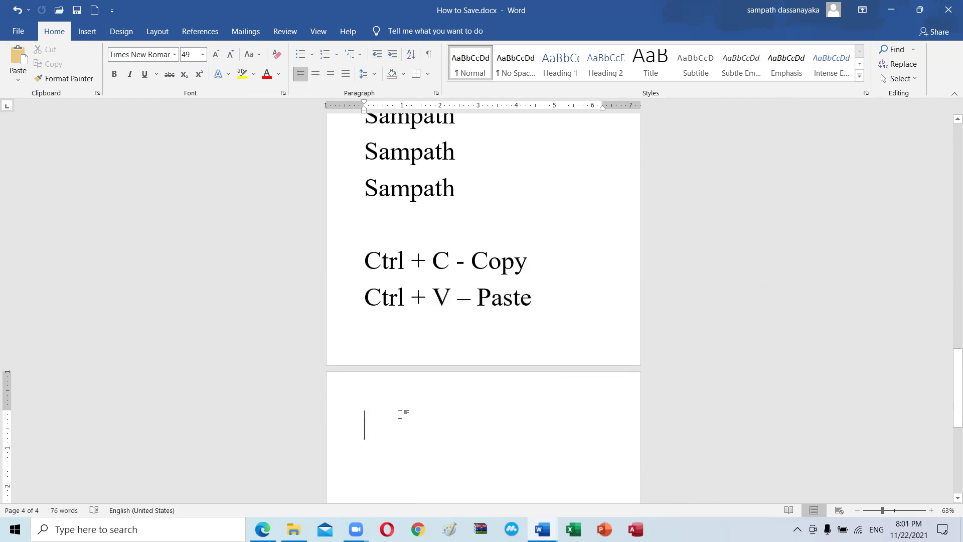
{"action": "key", "text": "ctrl+v"}
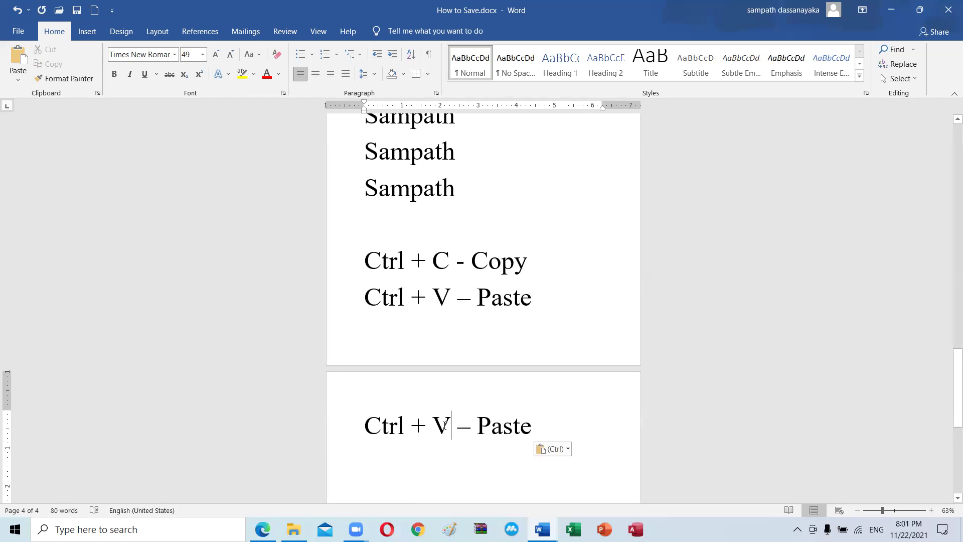
Step: Change the pasted line to read 'Ctrl + A – All Select'
{"action": "double_click", "coordinate": [442, 425]}
{"action": "type", "text": "A"}
{"action": "left_click_drag", "start_coordinate": [553, 425], "coordinate": [480, 429]}
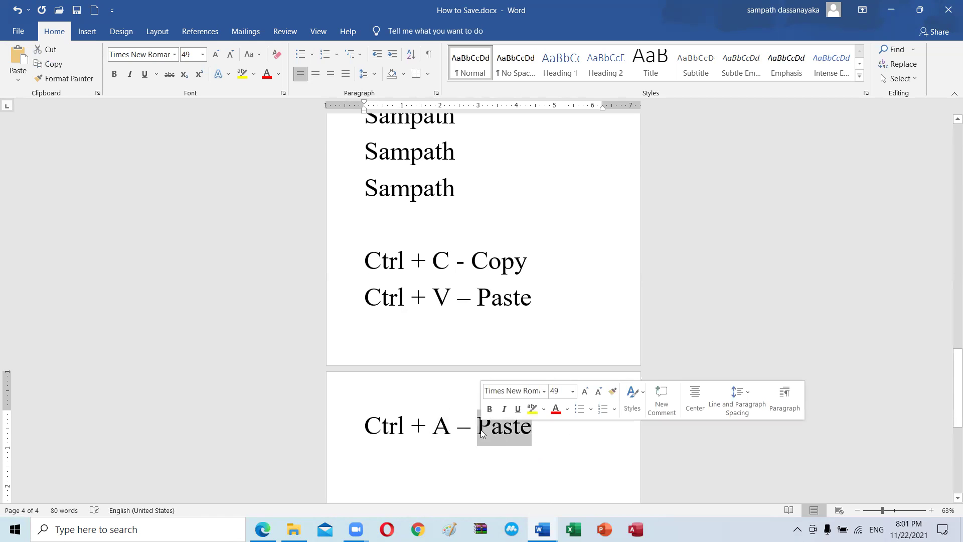
{"action": "type", "text": "All "}
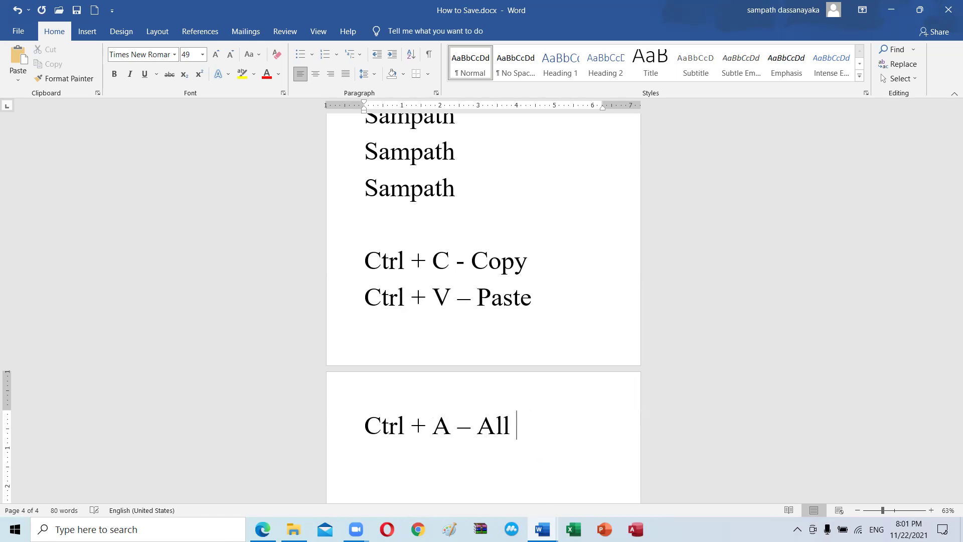
{"action": "type", "text": "Select"}
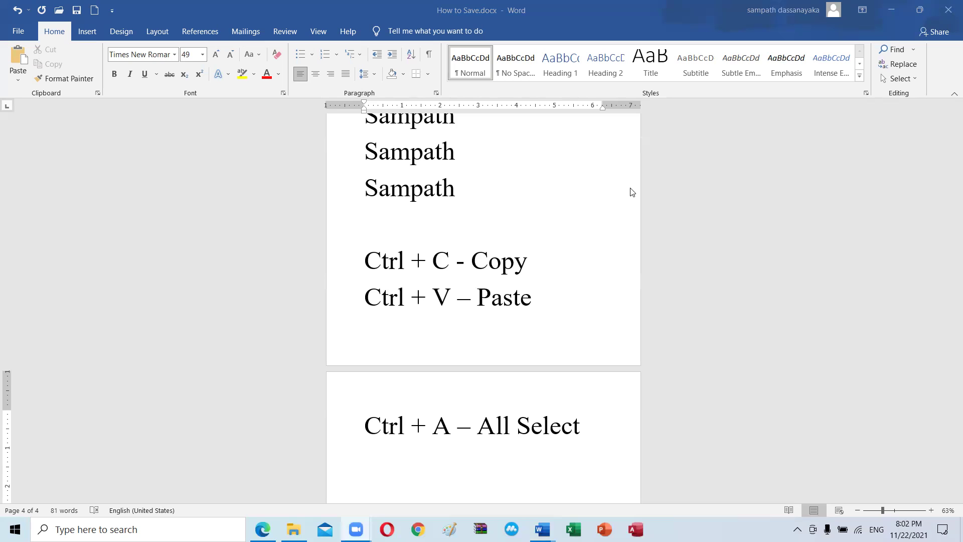
Step: Bold the first name line and italicize the second name line
{"action": "scroll", "coordinate": [526, 311], "scroll_direction": "up", "scroll_amount": 3}
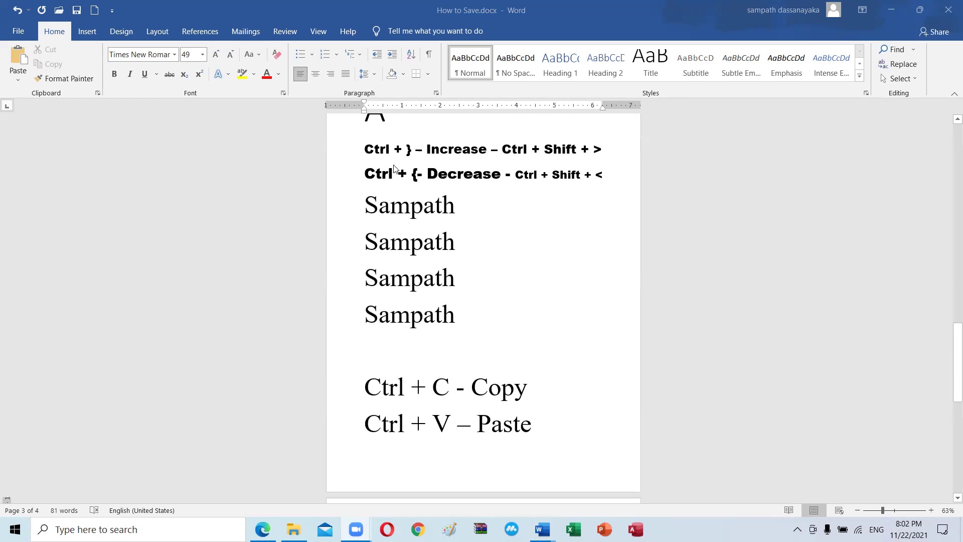
{"action": "double_click", "coordinate": [371, 210]}
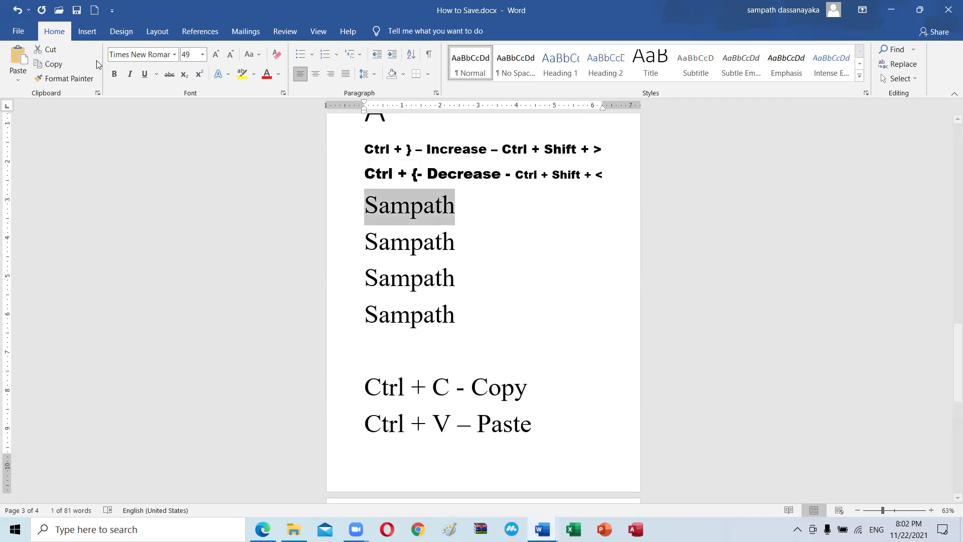
{"action": "left_click", "coordinate": [114, 74]}
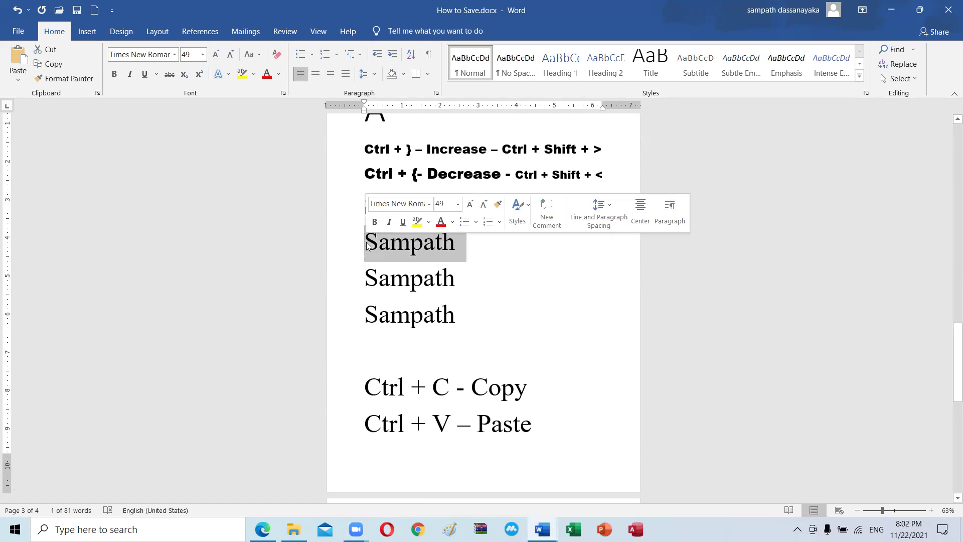
{"action": "left_click", "coordinate": [311, 243]}
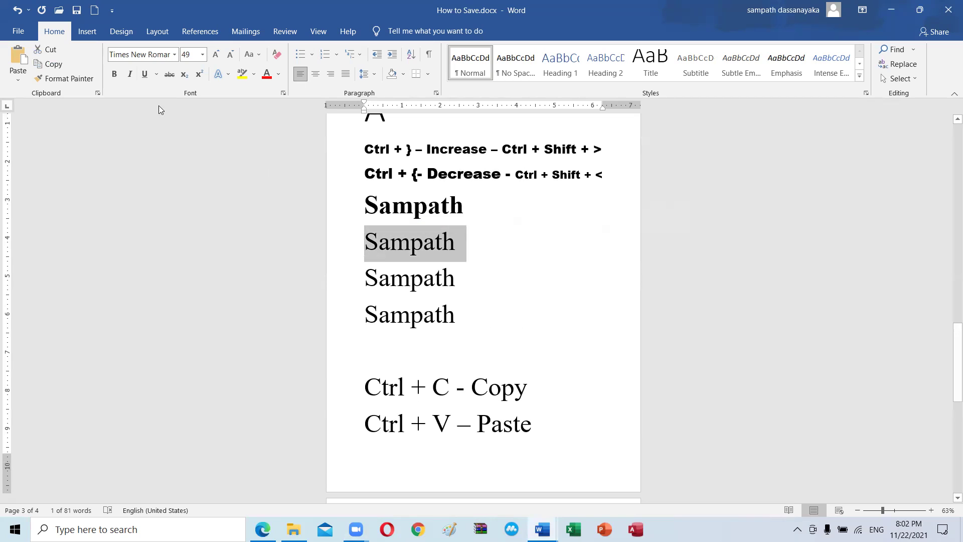
{"action": "left_click", "coordinate": [130, 74]}
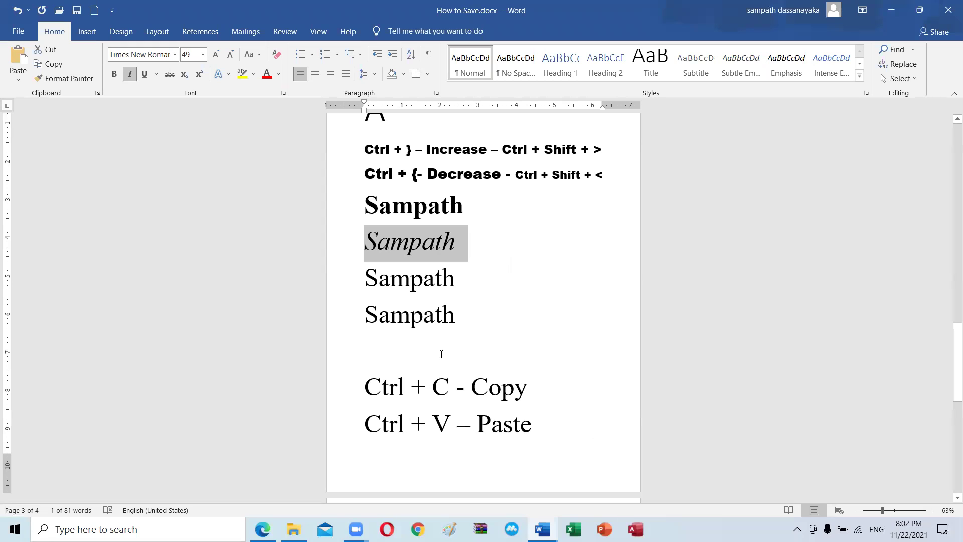
Step: Underline the third Sampath line and strike through the fourth Sampath line
{"action": "double_click", "coordinate": [365, 281]}
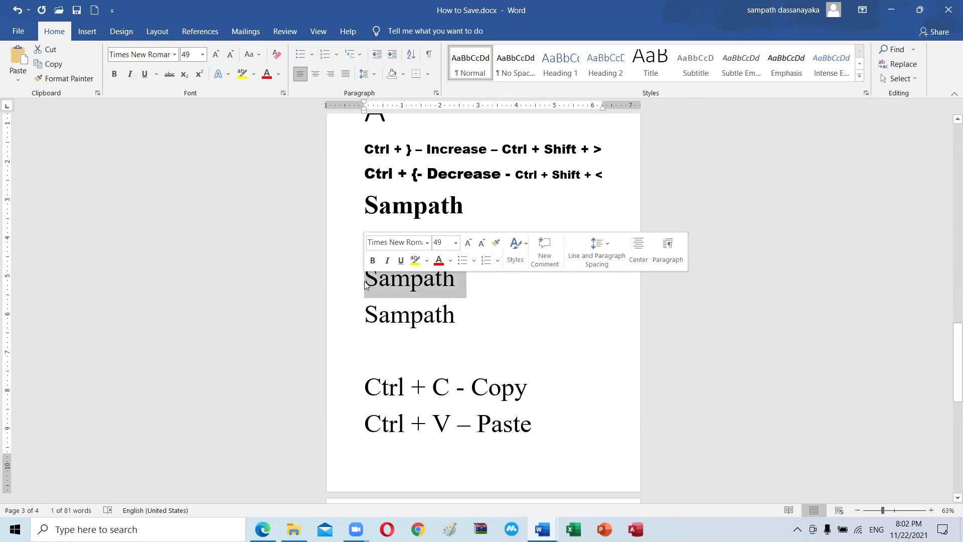
{"action": "left_click", "coordinate": [144, 71]}
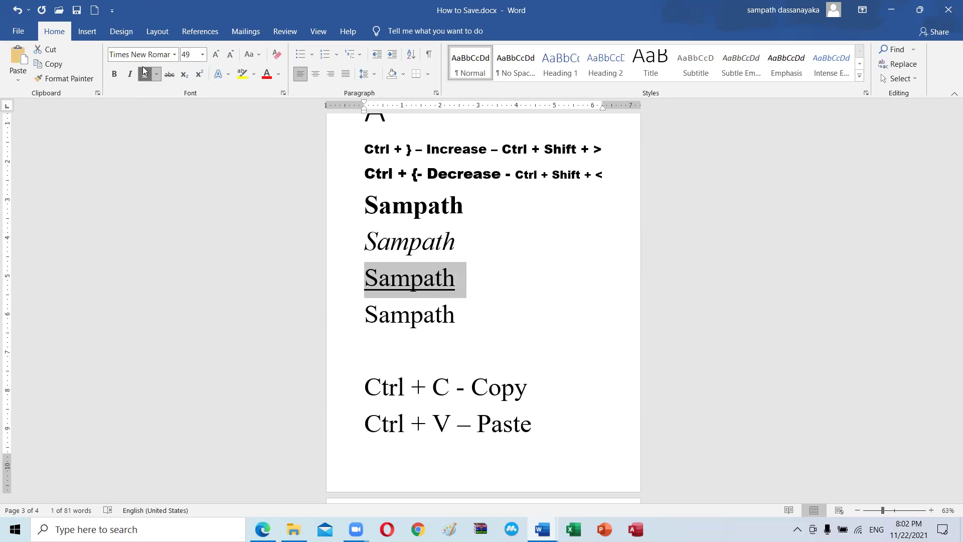
{"action": "double_click", "coordinate": [373, 326]}
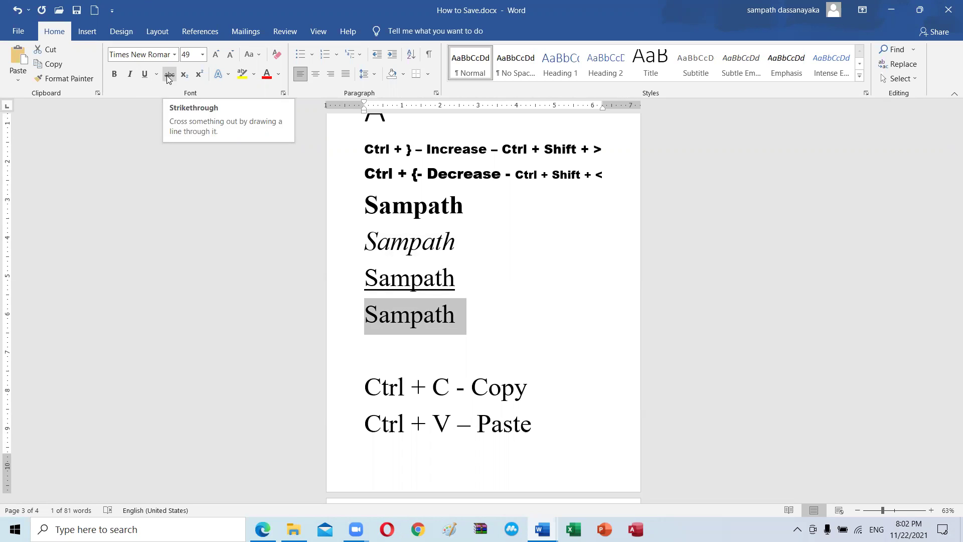
{"action": "left_click", "coordinate": [169, 79]}
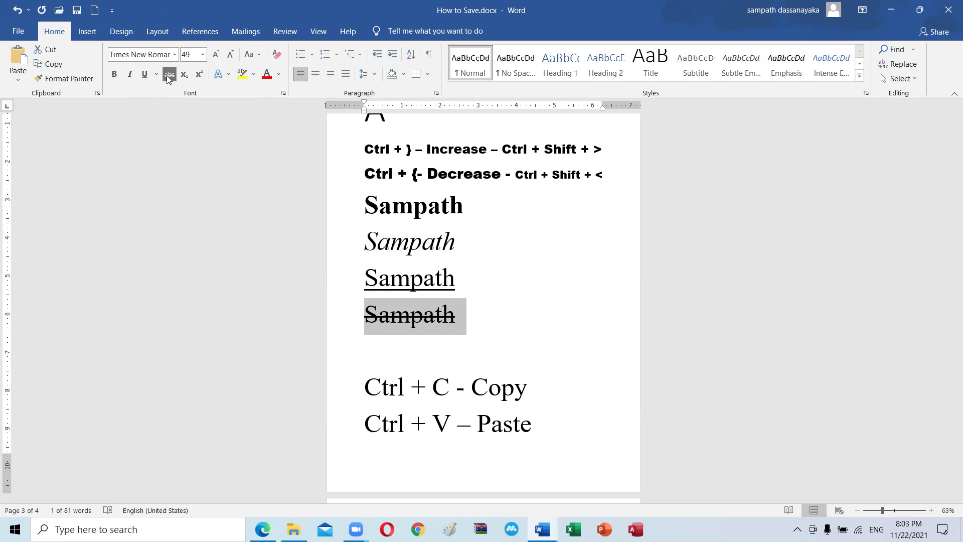
{"action": "left_click", "coordinate": [487, 326]}
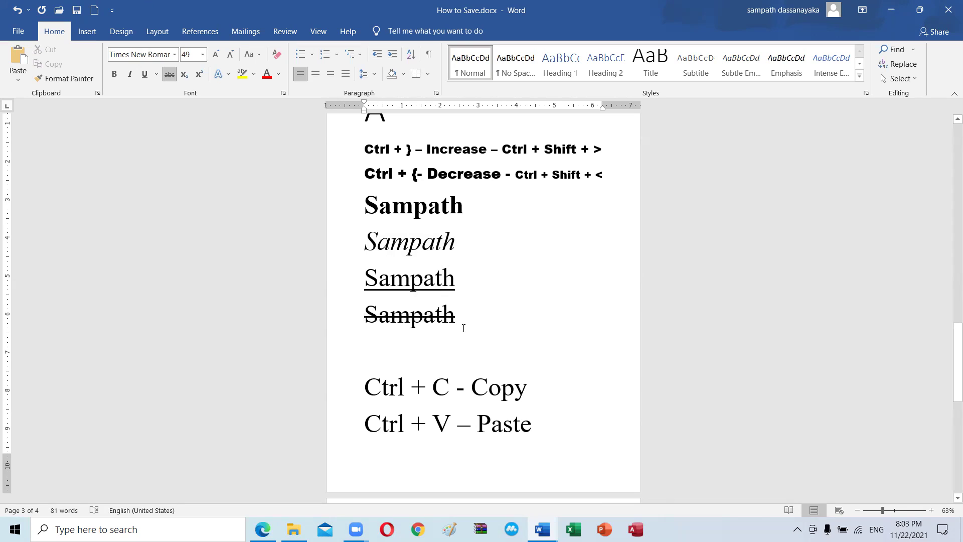
Step: Remove strikethrough, underline, italic and bold from the four Sampath lines
{"action": "left_click_drag", "start_coordinate": [463, 328], "coordinate": [350, 316]}
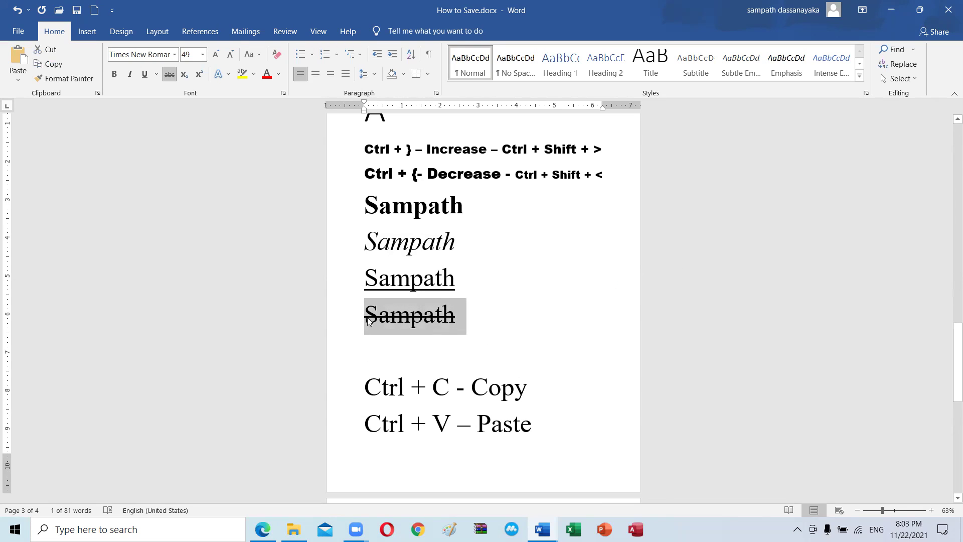
{"action": "left_click", "coordinate": [170, 74]}
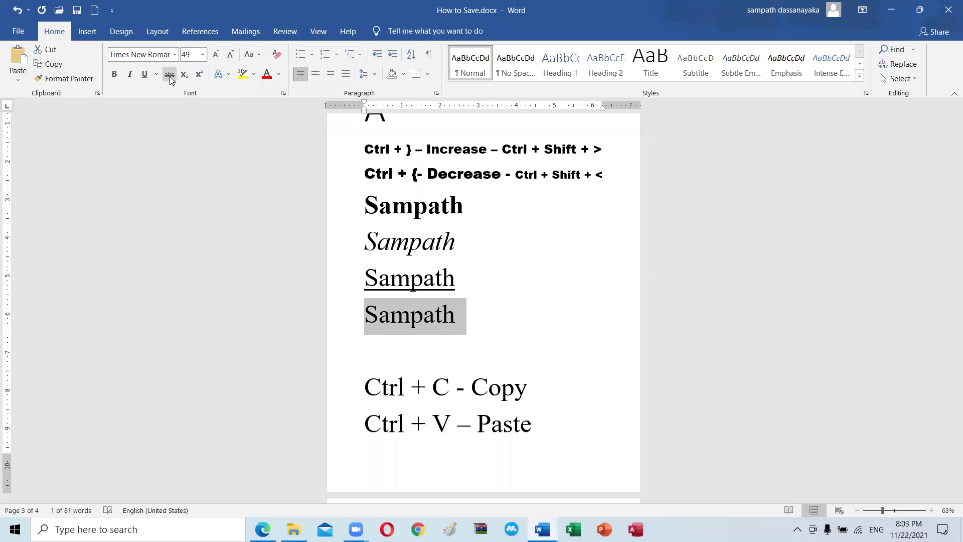
{"action": "left_click_drag", "start_coordinate": [461, 281], "coordinate": [360, 280]}
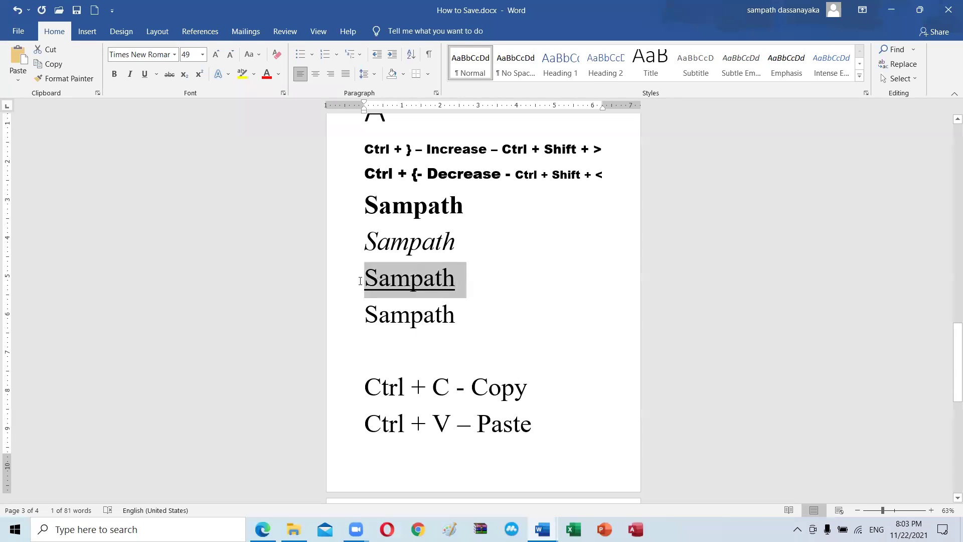
{"action": "left_click", "coordinate": [142, 76]}
{"action": "left_click_drag", "start_coordinate": [471, 240], "coordinate": [362, 243]}
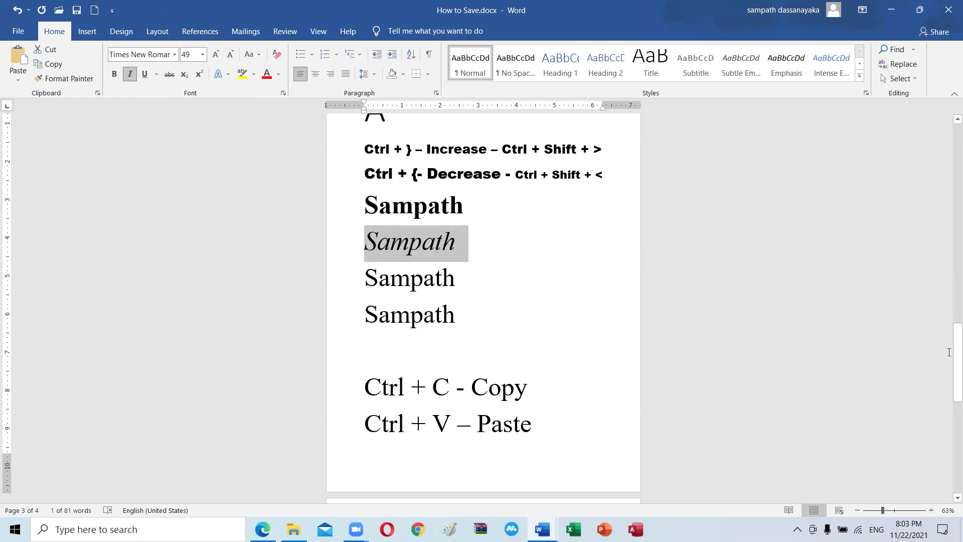
{"action": "left_click", "coordinate": [132, 76]}
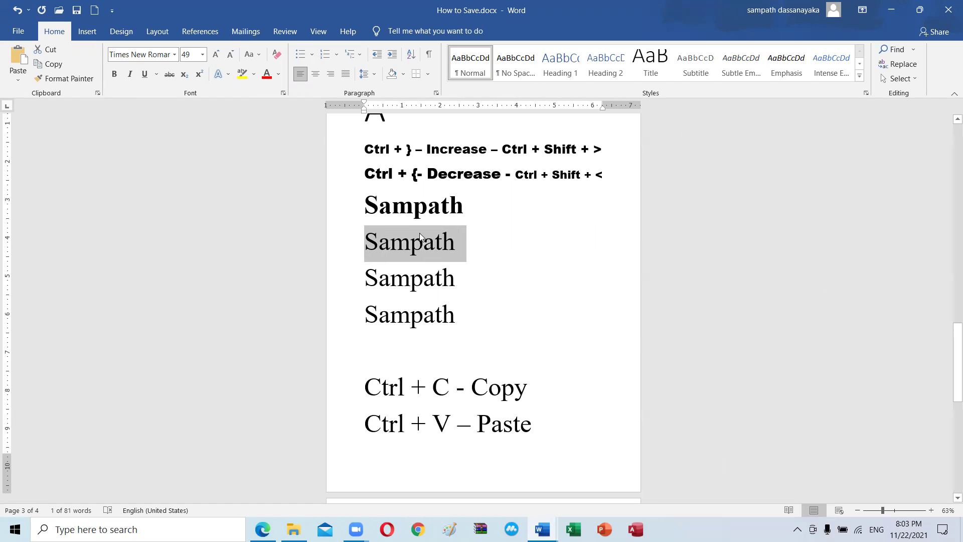
{"action": "left_click_drag", "start_coordinate": [476, 206], "coordinate": [366, 216]}
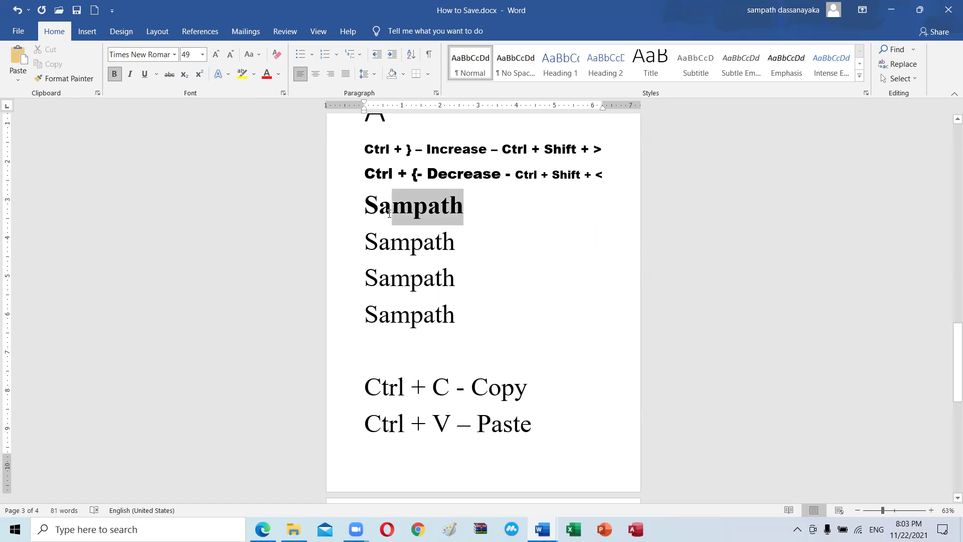
{"action": "left_click", "coordinate": [111, 76]}
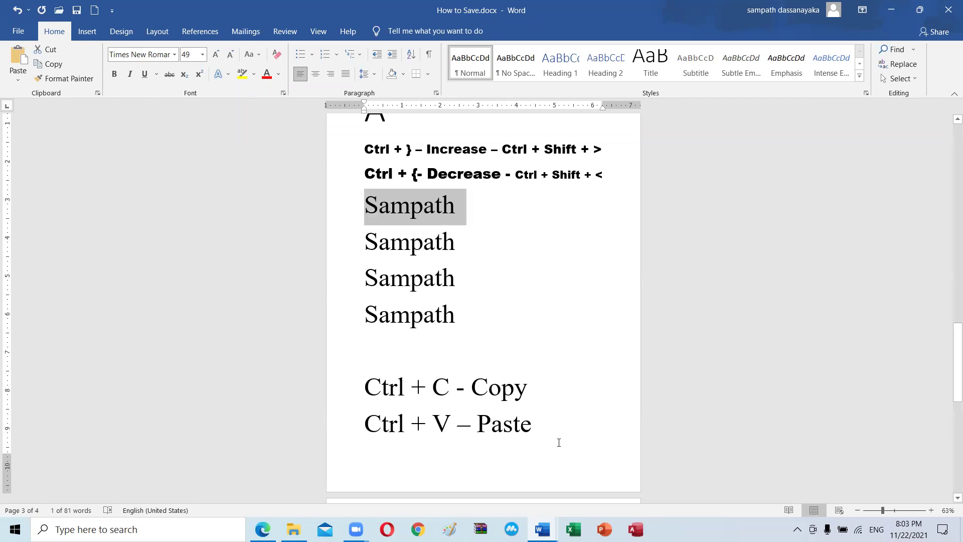
Step: Below 'Ctrl + A – All Select', type Bold, Italic, Underline and Strictrough on new lines
{"action": "scroll", "coordinate": [534, 366], "scroll_direction": "down", "scroll_amount": 2}
{"action": "scroll", "coordinate": [533, 366], "scroll_direction": "down", "scroll_amount": 3}
{"action": "scroll", "coordinate": [534, 366], "scroll_direction": "down", "scroll_amount": 3}
{"action": "scroll", "coordinate": [551, 351], "scroll_direction": "down", "scroll_amount": 1}
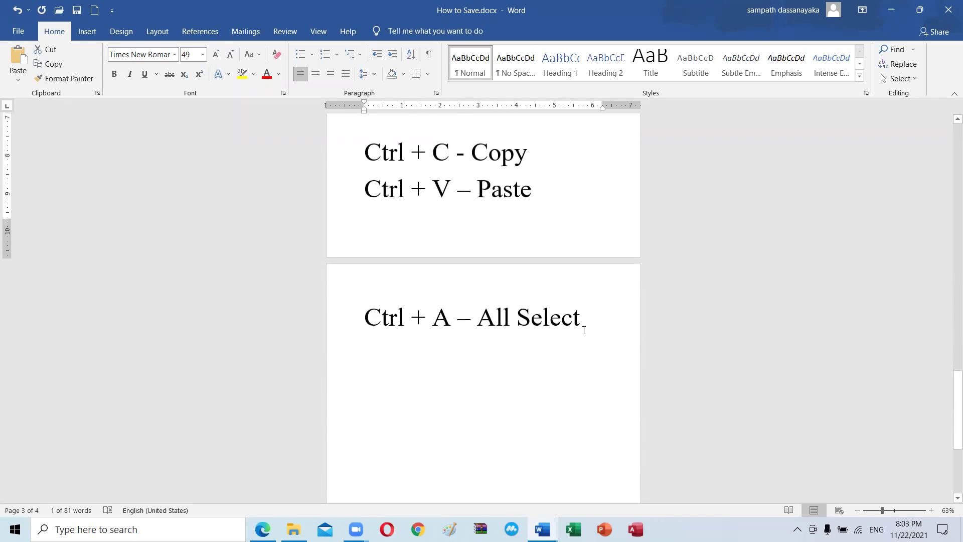
{"action": "left_click", "coordinate": [583, 330]}
{"action": "key", "text": "Return"}
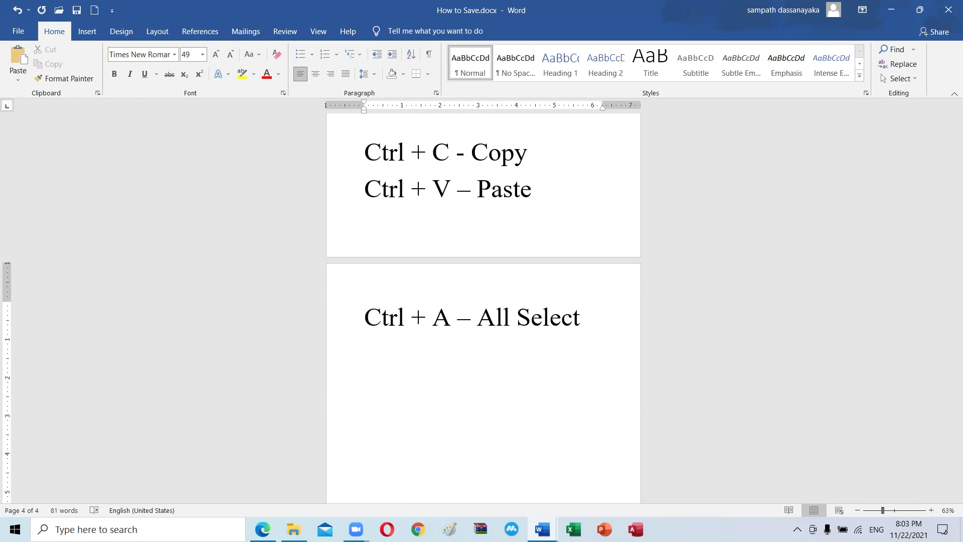
{"action": "type", "text": "Bold "}
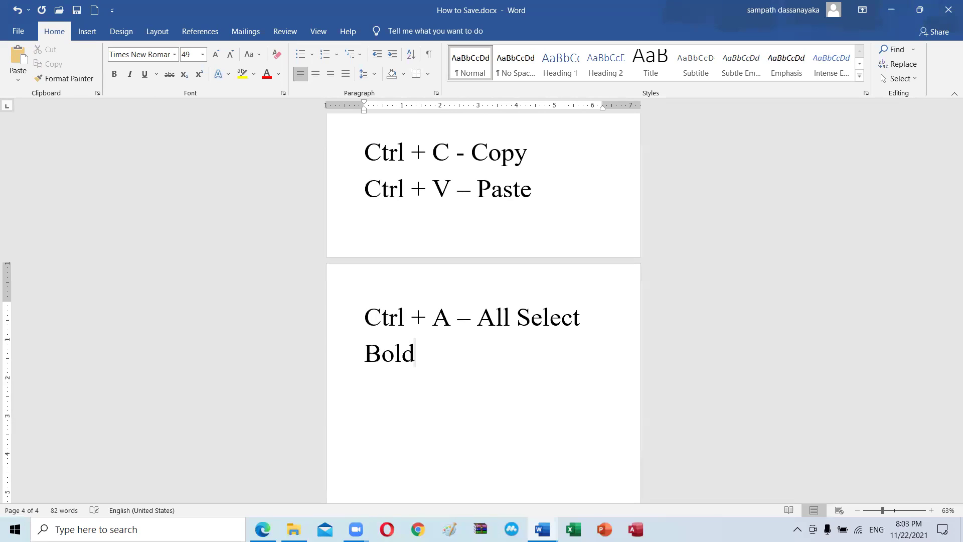
{"action": "type", "text": "Italic"}
{"action": "key", "text": "Return"}
{"action": "type", "text": "Underline "}
{"action": "type", "text": "S"}
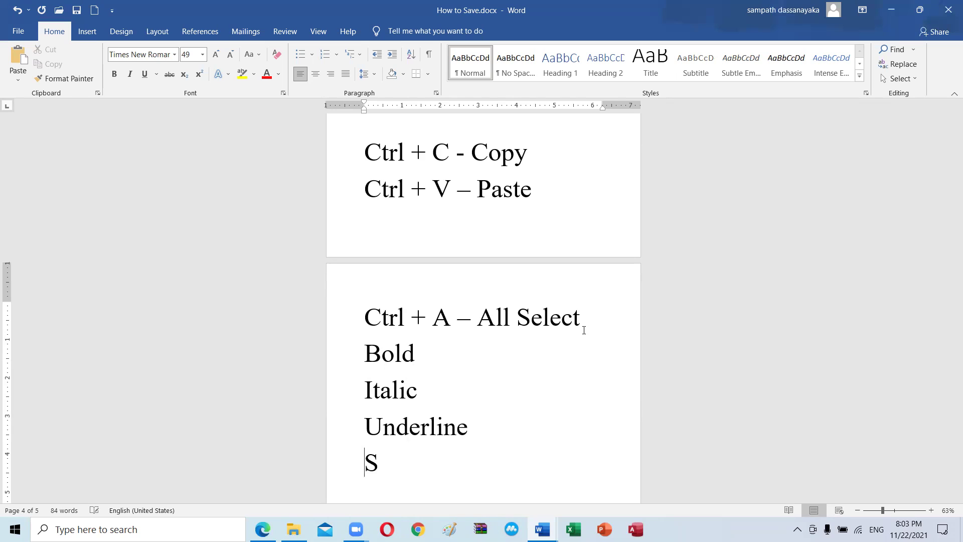
{"action": "type", "text": "tric"}
{"action": "type", "text": "trou"}
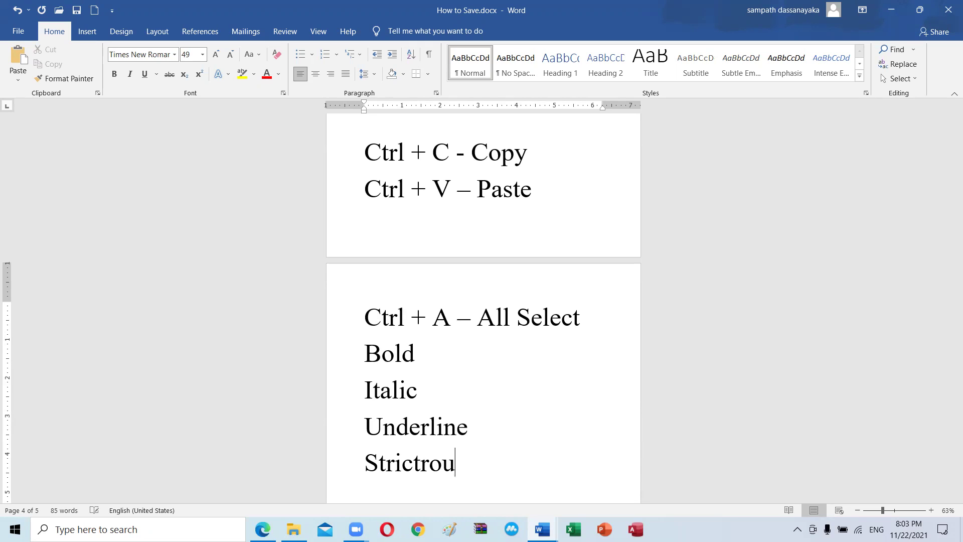
{"action": "type", "text": "gh"}
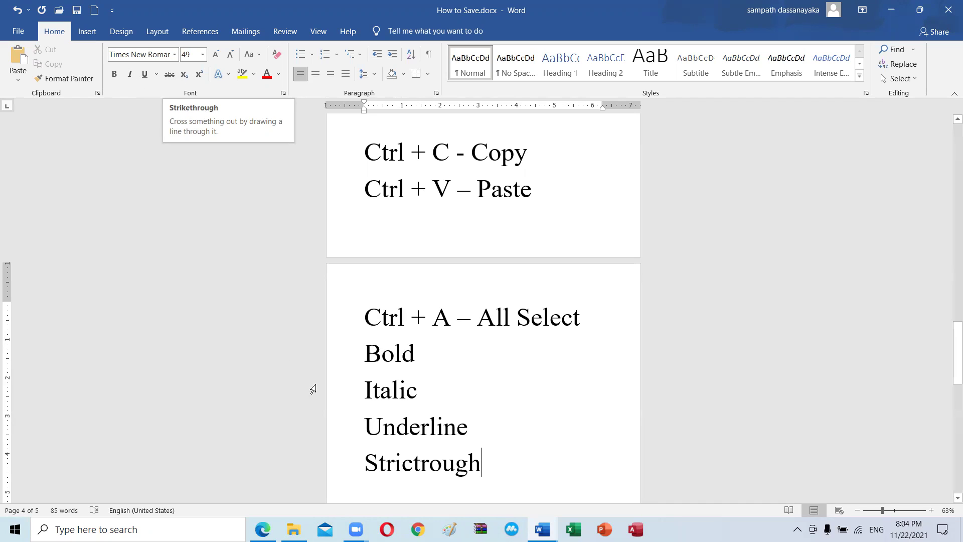
Step: Correct 'Strictrough' to 'Strikethrough' and start an empty line below it
{"action": "left_click", "coordinate": [410, 461]}
{"action": "key", "text": "BackSpace"}
{"action": "type", "text": "k"}
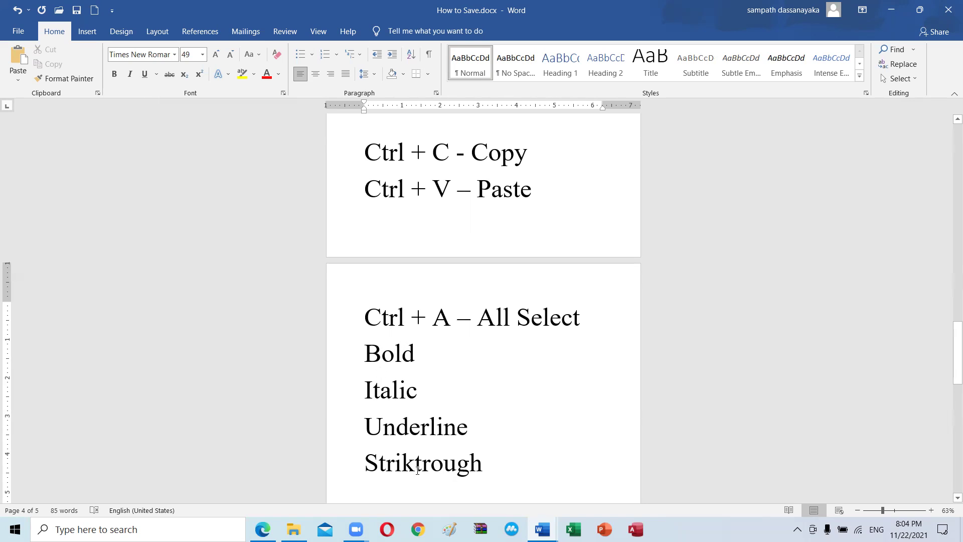
{"action": "type", "text": "e"}
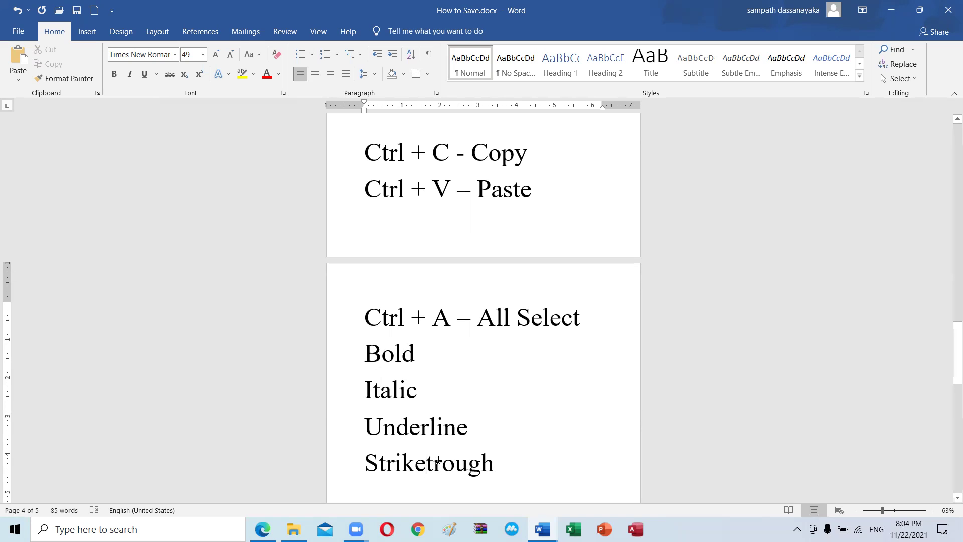
{"action": "left_click", "coordinate": [438, 460]}
{"action": "type", "text": "h"}
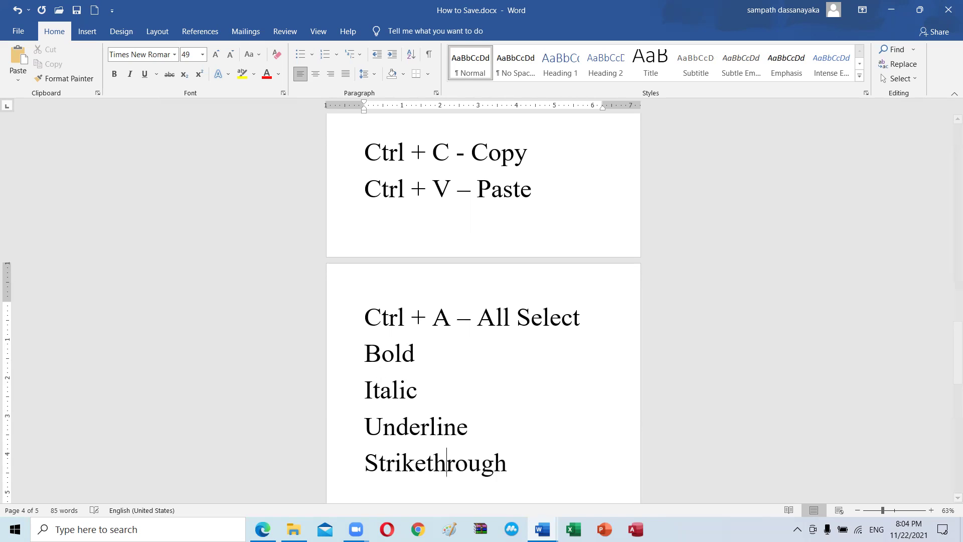
{"action": "key", "text": "End"}
{"action": "key", "text": "Return"}
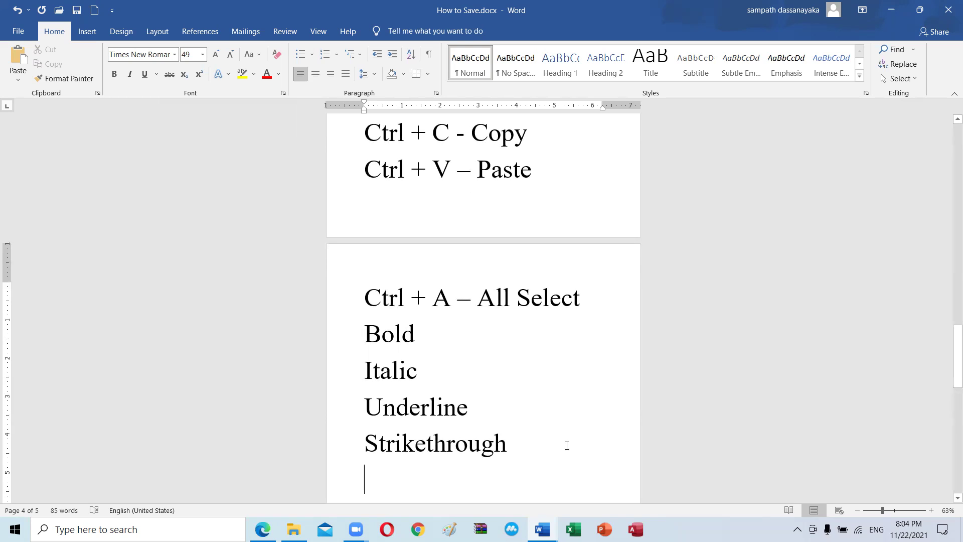
Step: Append '- Ctrl + B' to the Bold line and copy the shortcut text
{"action": "left_click", "coordinate": [450, 334]}
{"action": "type", "text": "- "}
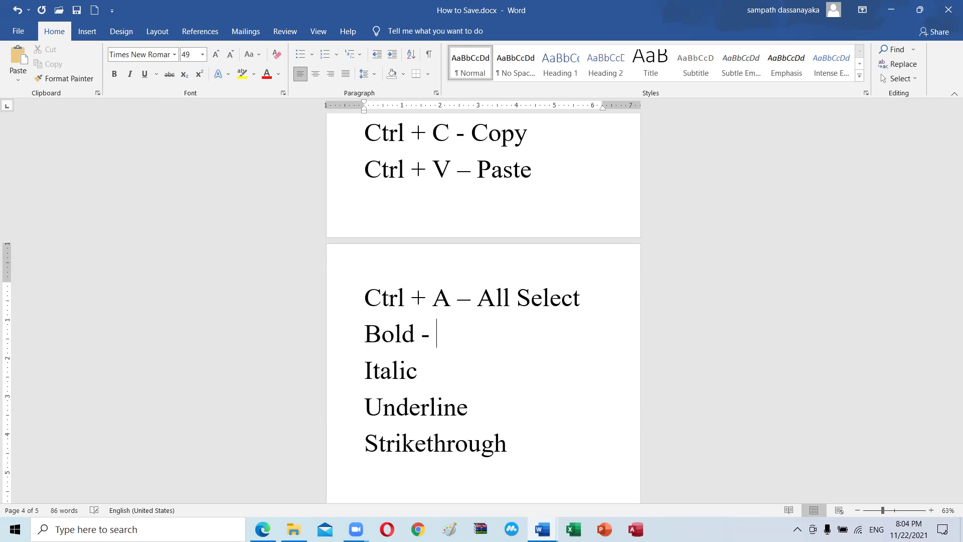
{"action": "type", "text": "Ctrl -"}
{"action": "key", "text": "BackSpace"}
{"action": "type", "text": "+ "}
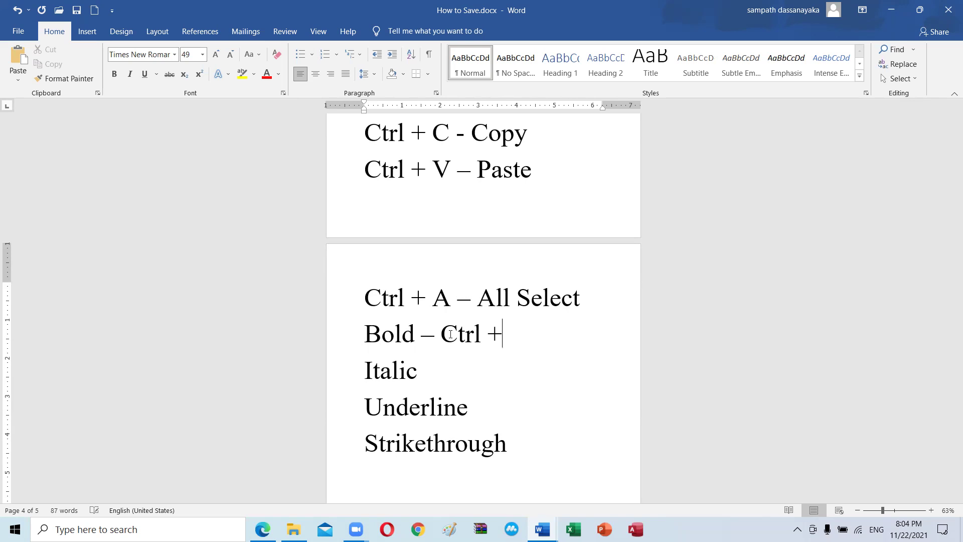
{"action": "type", "text": "B"}
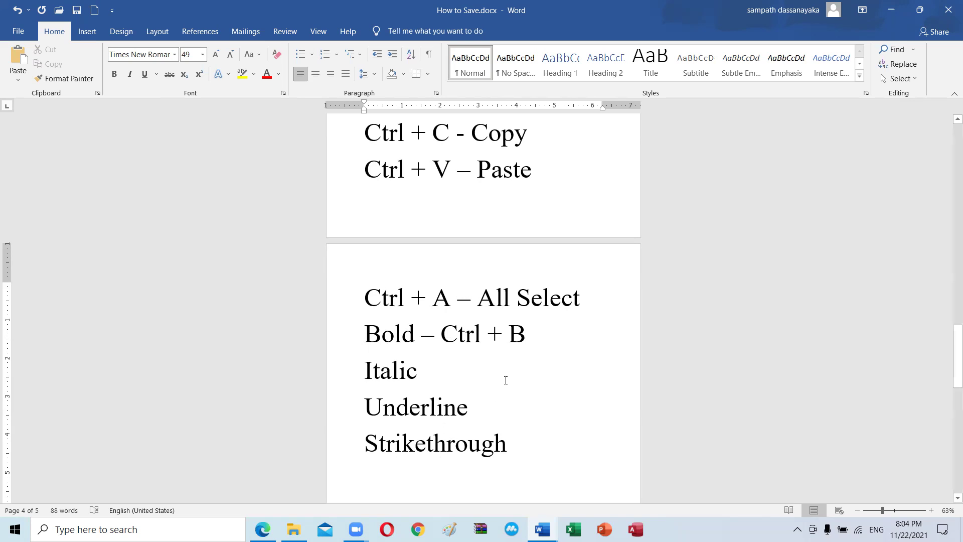
{"action": "left_click_drag", "start_coordinate": [536, 333], "coordinate": [462, 350]}
{"action": "key", "text": "ctrl+c"}
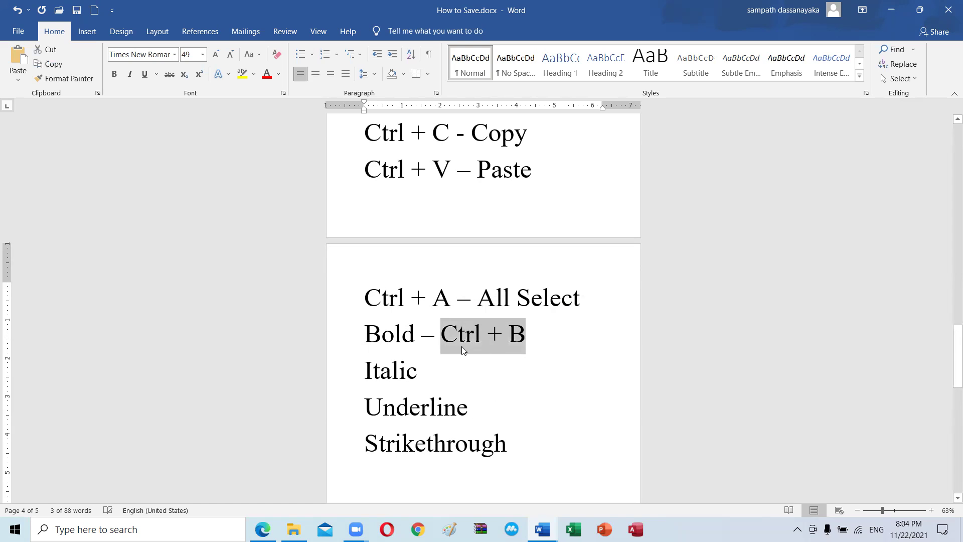
Step: Paste the shortcut after Italic, Underline and Strikethrough, changing them to Ctrl + I and Ctrl + U
{"action": "left_click", "coordinate": [469, 373]}
{"action": "type", "text": "- Ctrl + B"}
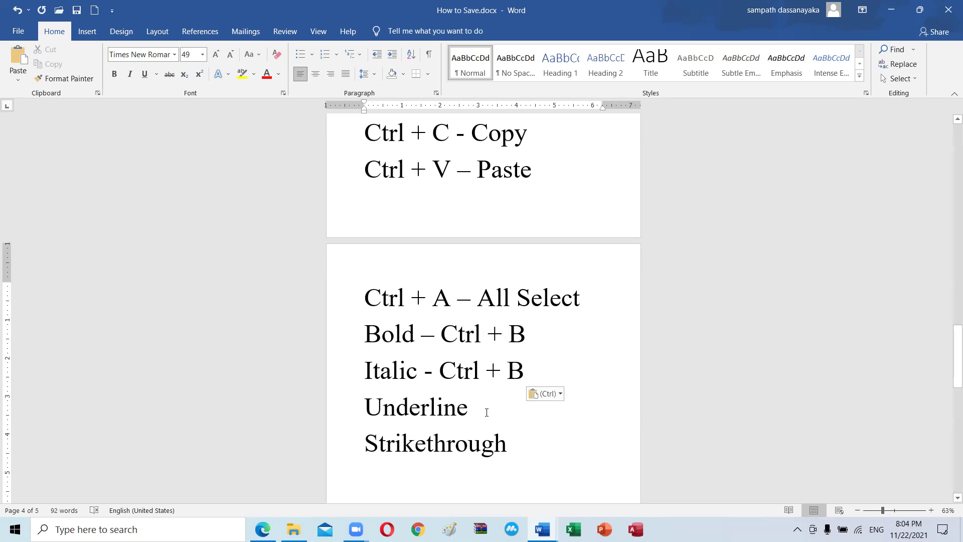
{"action": "type", "text": "-"}
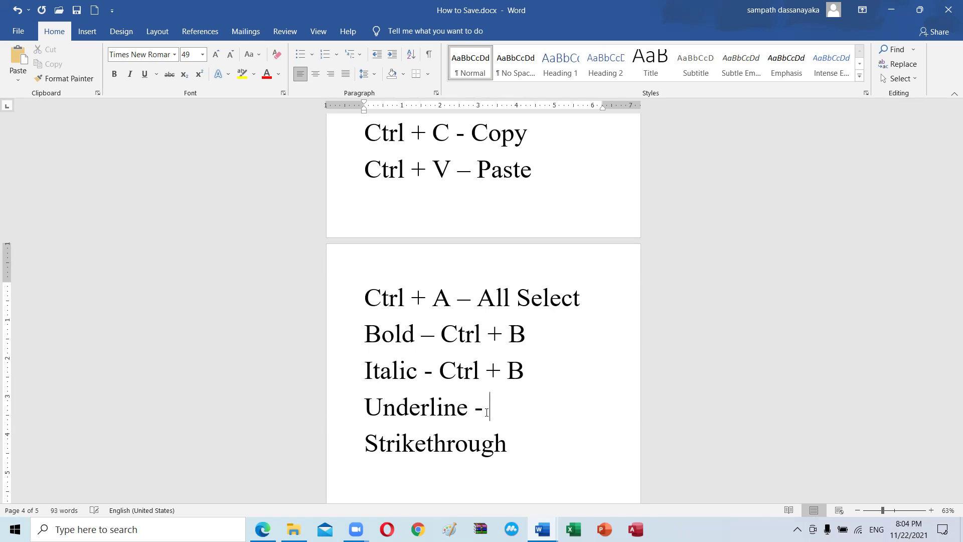
{"action": "key", "text": "ctrl+v"}
{"action": "type", "text": "-"}
{"action": "key", "text": "ctrl+v"}
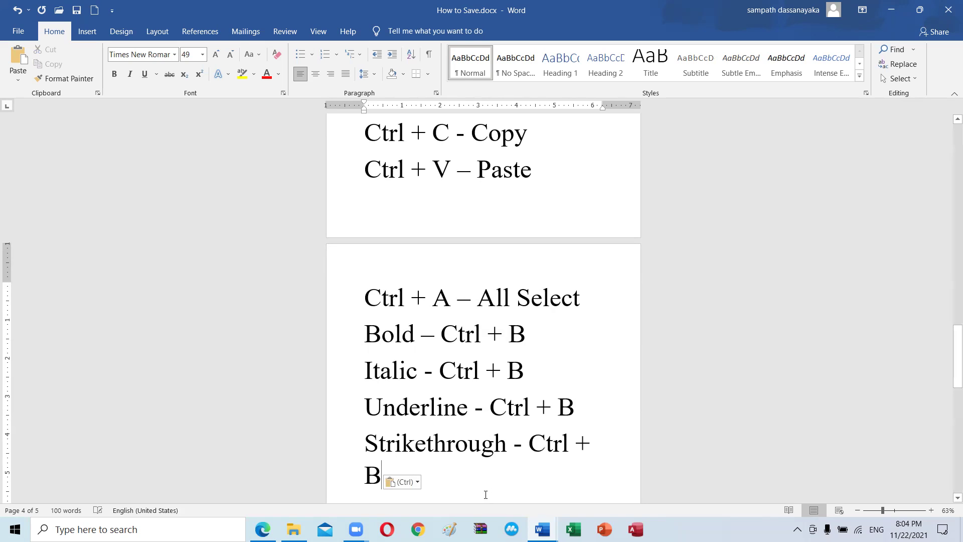
{"action": "left_click", "coordinate": [552, 367]}
{"action": "key", "text": "BackSpace"}
{"action": "type", "text": "I"}
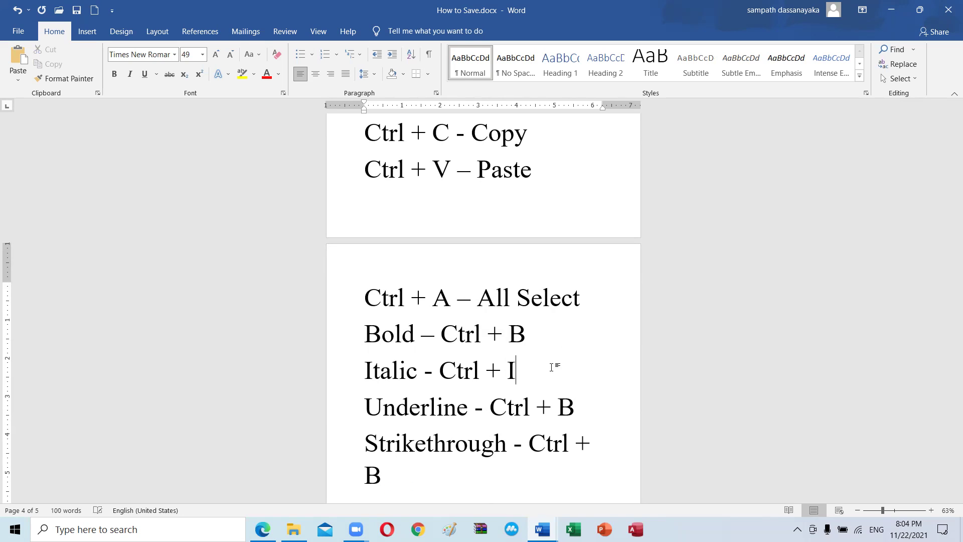
{"action": "left_click", "coordinate": [581, 401]}
{"action": "key", "text": "BackSpace"}
{"action": "type", "text": "U"}
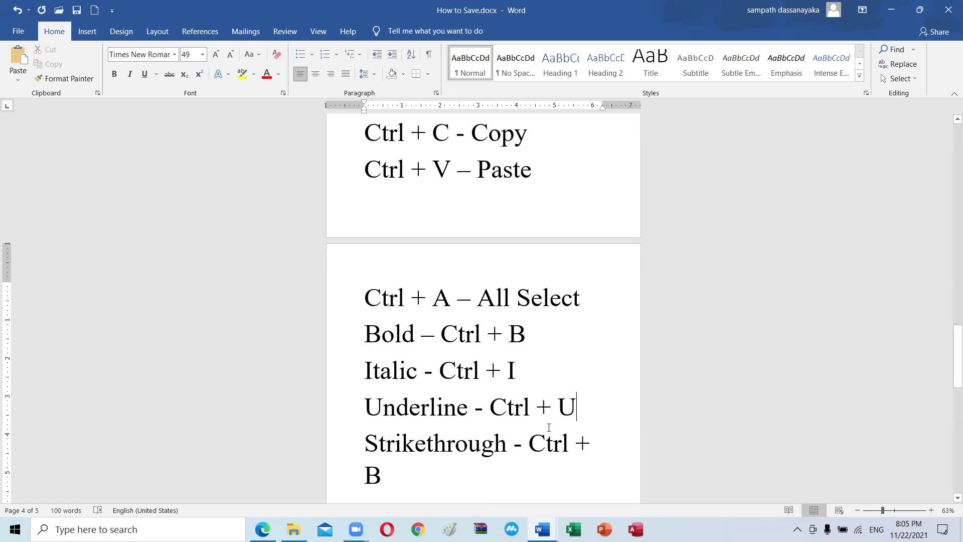
Step: Delete the 'Strikethrough - Ctrl + B' line
{"action": "left_click", "coordinate": [171, 75]}
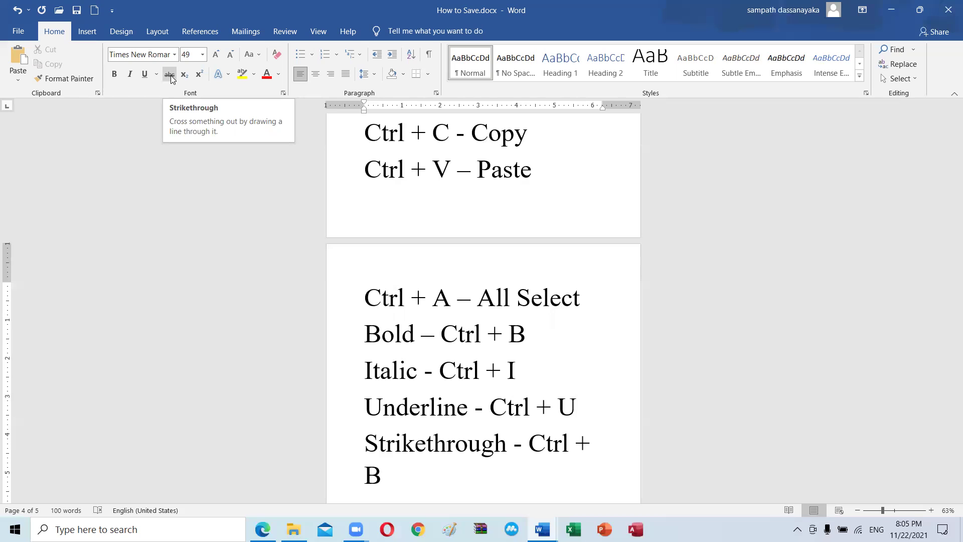
{"action": "left_click", "coordinate": [394, 478]}
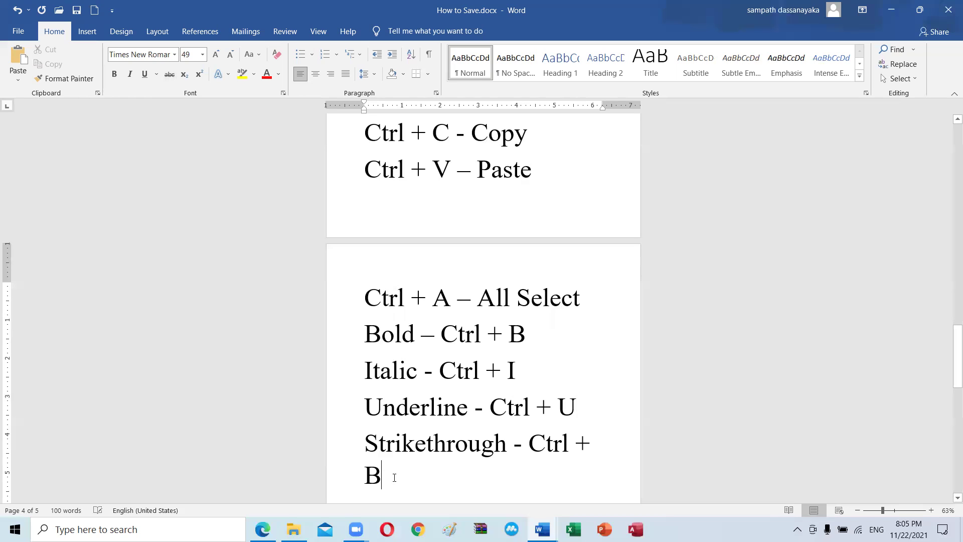
{"action": "left_click_drag", "start_coordinate": [394, 478], "coordinate": [370, 446]}
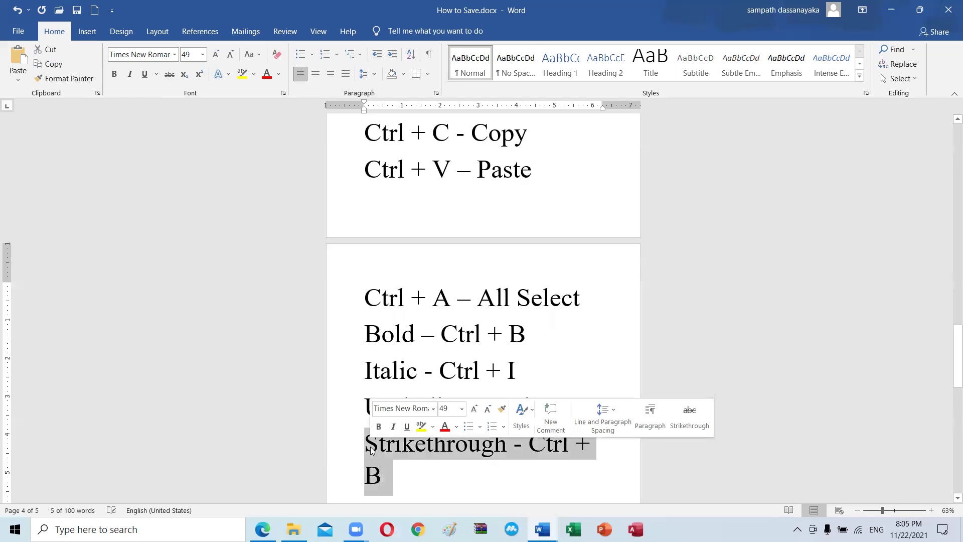
{"action": "key", "text": "Delete"}
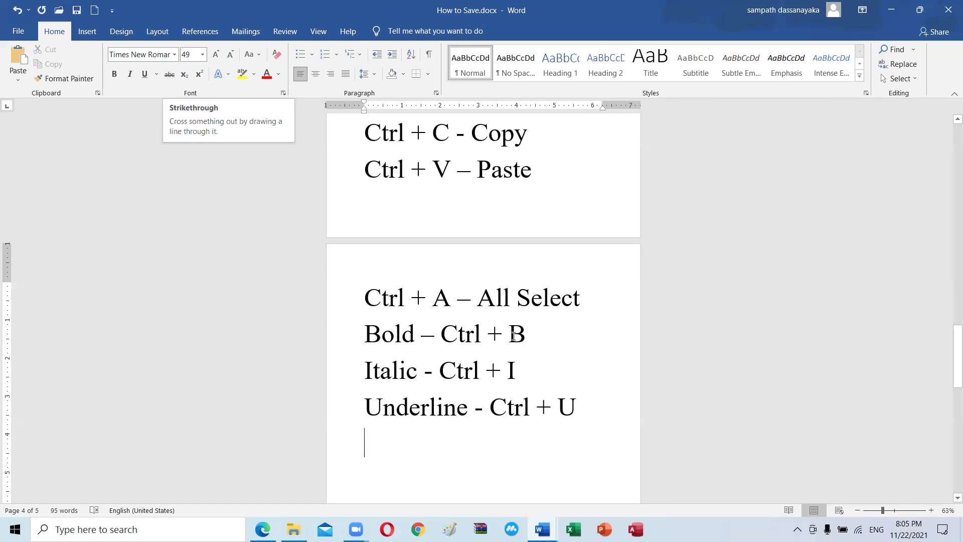
Step: Make the Bold line bold, the Italic line italic and underline the Underline line
{"action": "left_click_drag", "start_coordinate": [540, 335], "coordinate": [388, 336]}
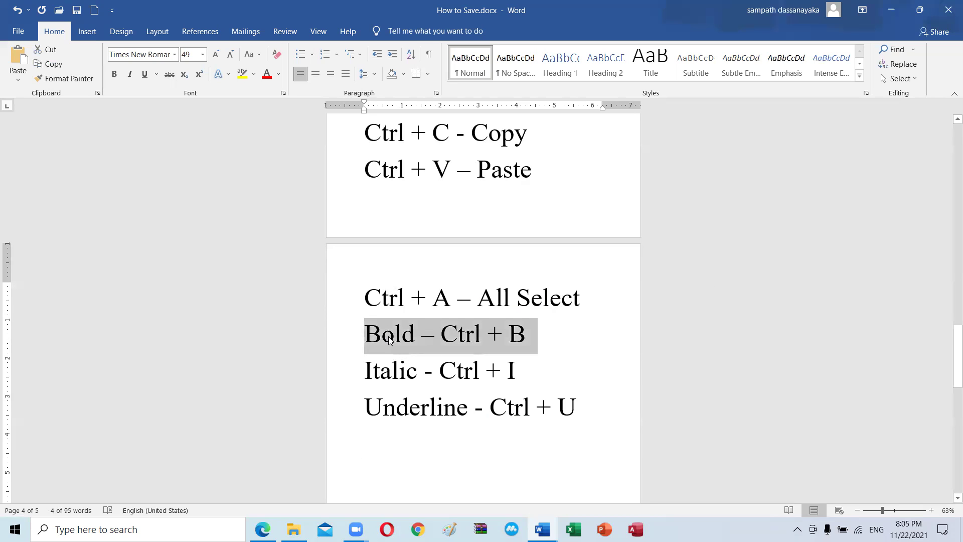
{"action": "key", "text": "ctrl+b"}
{"action": "left_click_drag", "start_coordinate": [526, 377], "coordinate": [407, 379]}
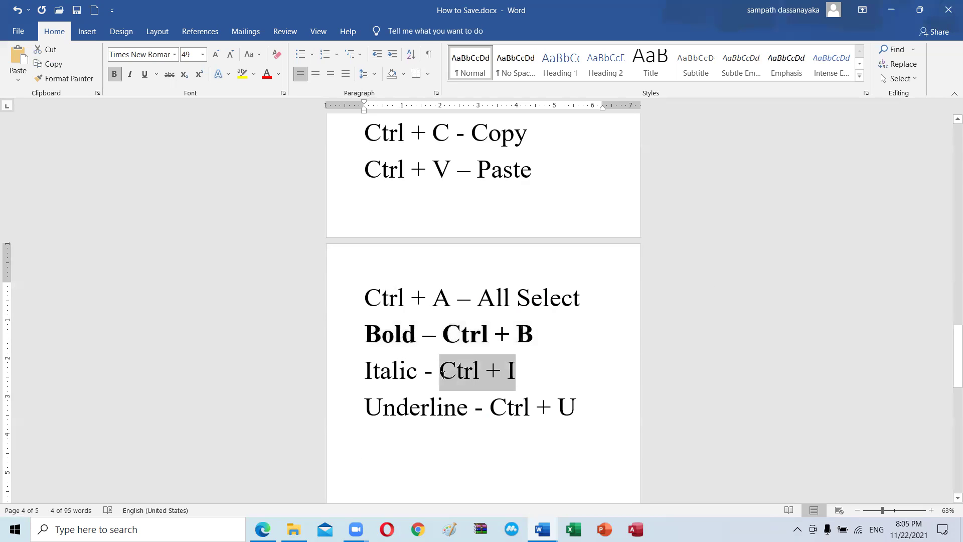
{"action": "key", "text": "ctrl+i"}
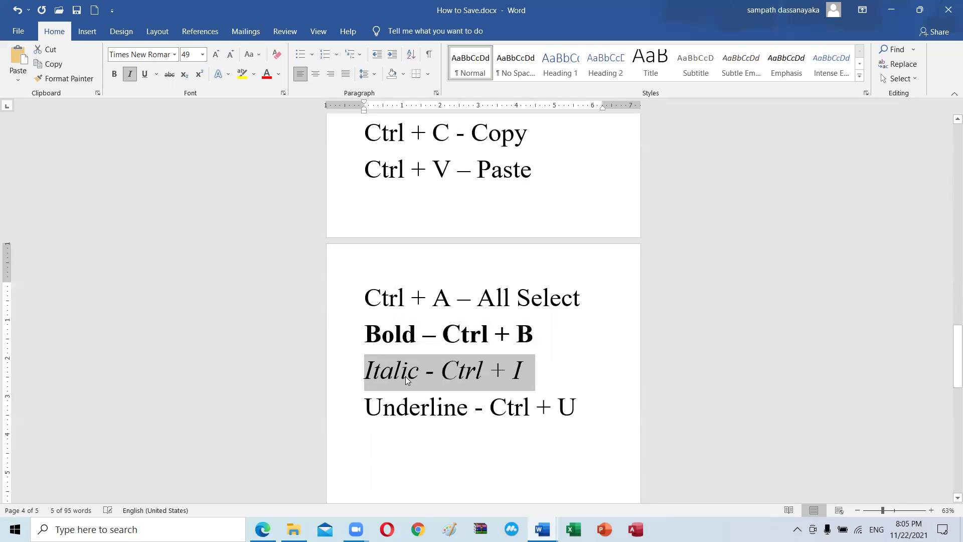
{"action": "left_click_drag", "start_coordinate": [584, 401], "coordinate": [377, 411]}
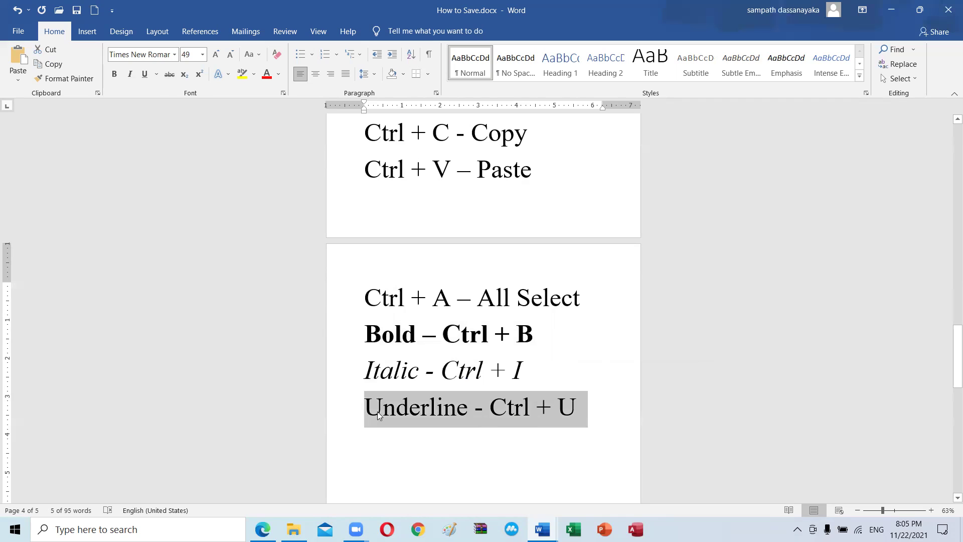
{"action": "key", "text": "ctrl+u"}
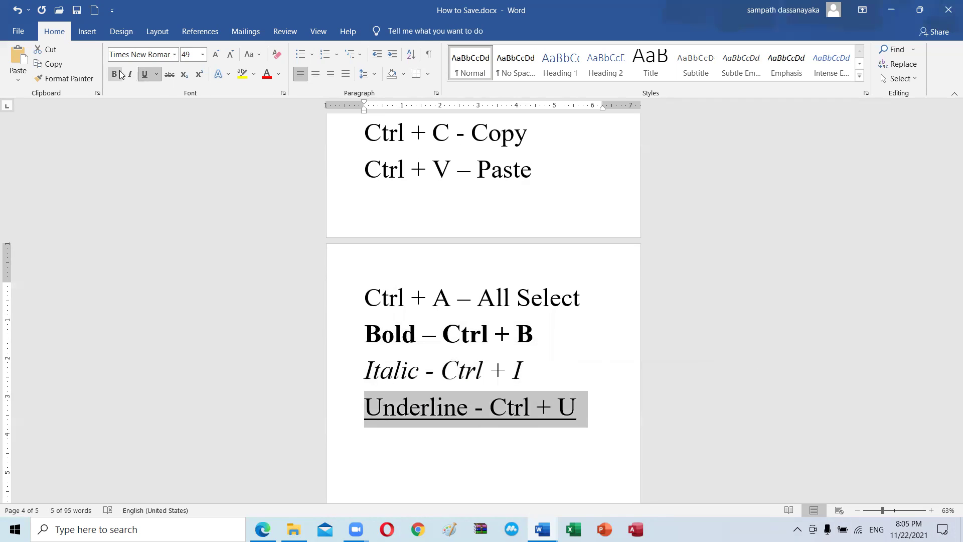
Step: Change the Underline - Ctrl + U line's underline colour to orange
{"action": "left_click", "coordinate": [156, 74]}
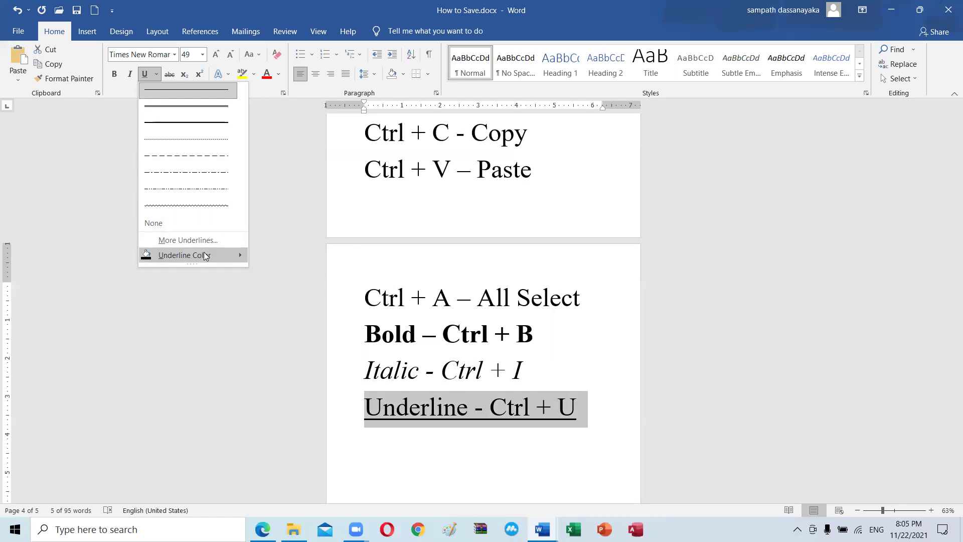
{"action": "mouse_move", "coordinate": [184, 254]}
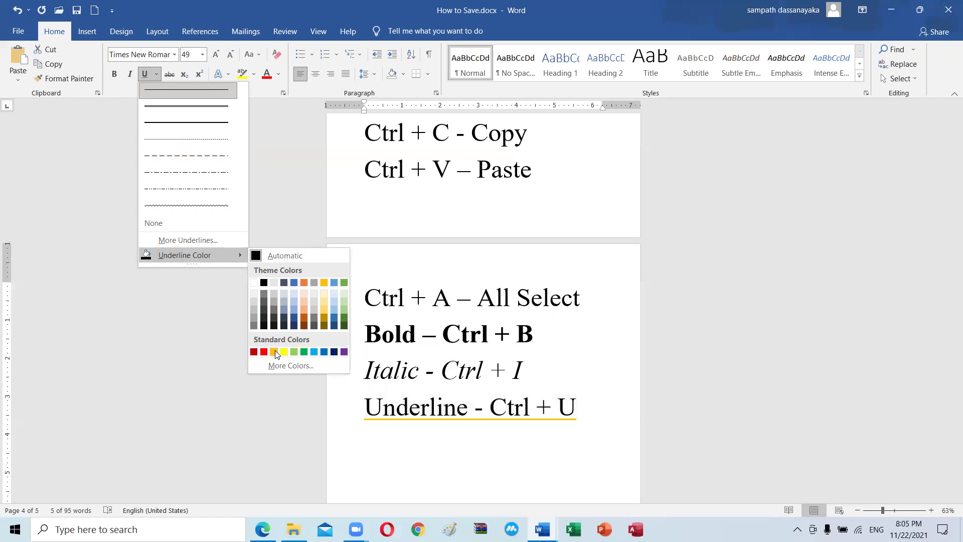
{"action": "left_click", "coordinate": [274, 351]}
{"action": "left_click", "coordinate": [604, 378]}
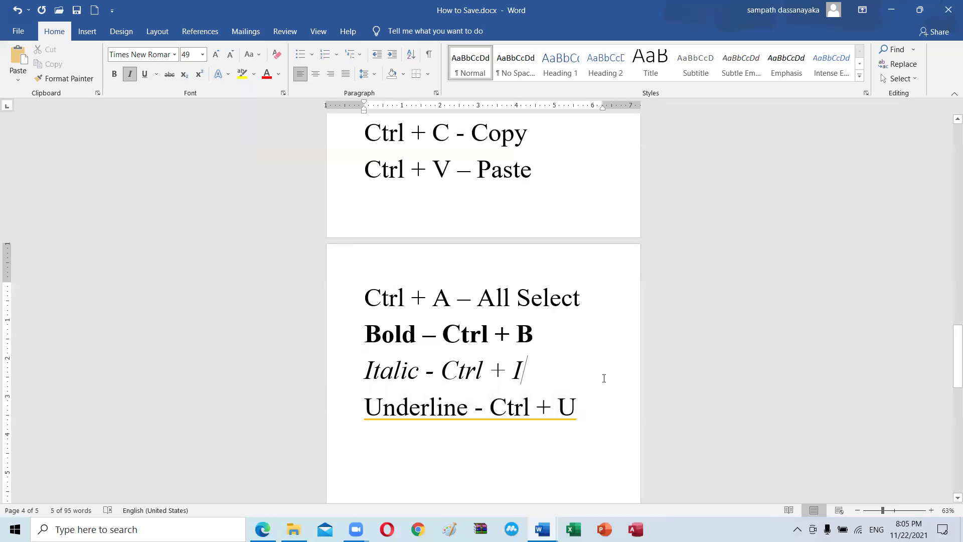
{"action": "scroll", "coordinate": [603, 378], "scroll_direction": "up", "scroll_amount": 2}
{"action": "scroll", "coordinate": [604, 378], "scroll_direction": "up", "scroll_amount": 2}
{"action": "scroll", "coordinate": [603, 378], "scroll_direction": "up", "scroll_amount": 3}
{"action": "scroll", "coordinate": [604, 378], "scroll_direction": "up", "scroll_amount": 1}
{"action": "scroll", "coordinate": [602, 378], "scroll_direction": "up", "scroll_amount": 3}
{"action": "scroll", "coordinate": [601, 378], "scroll_direction": "up", "scroll_amount": 2}
{"action": "scroll", "coordinate": [601, 378], "scroll_direction": "down", "scroll_amount": 2}
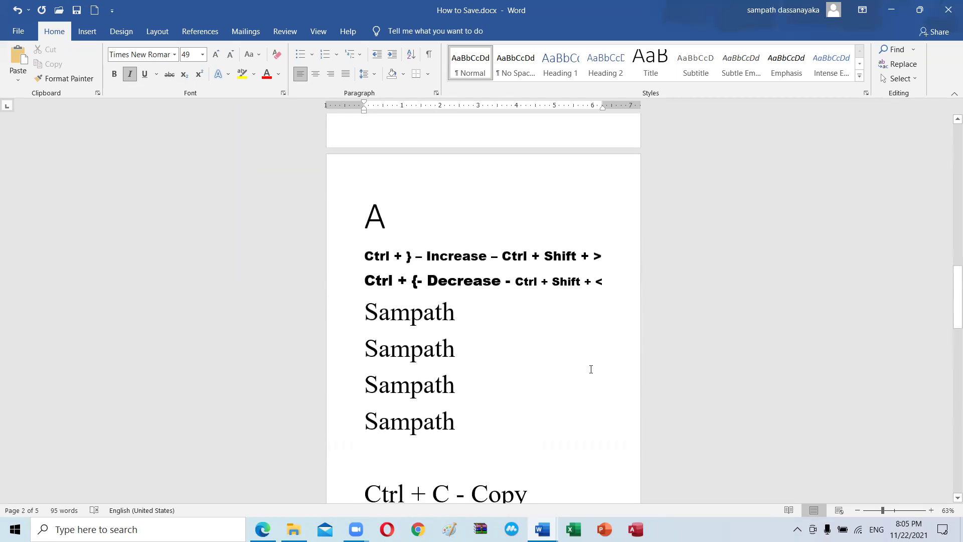
{"action": "scroll", "coordinate": [587, 363], "scroll_direction": "down", "scroll_amount": 1}
{"action": "scroll", "coordinate": [476, 341], "scroll_direction": "down", "scroll_amount": 2}
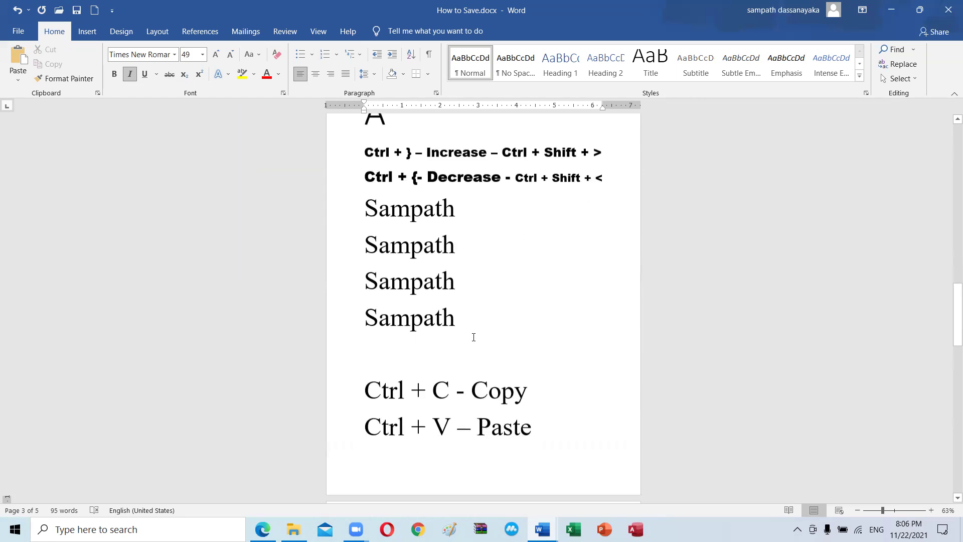
{"action": "scroll", "coordinate": [473, 337], "scroll_direction": "down", "scroll_amount": 3}
{"action": "scroll", "coordinate": [473, 337], "scroll_direction": "down", "scroll_amount": 3}
{"action": "scroll", "coordinate": [474, 337], "scroll_direction": "down", "scroll_amount": 4}
{"action": "scroll", "coordinate": [474, 337], "scroll_direction": "down", "scroll_amount": 1}
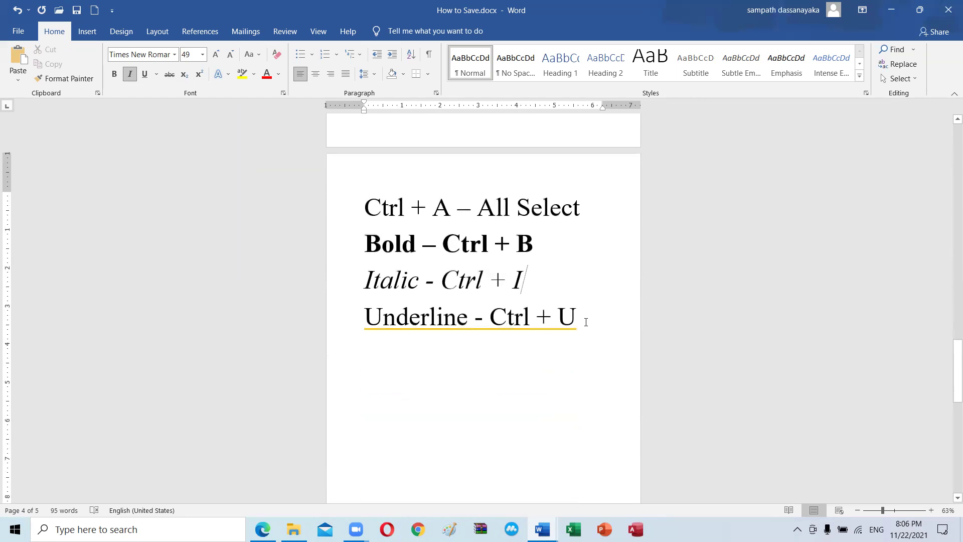
{"action": "left_click", "coordinate": [586, 321]}
Step: Type 'Backword' on a new line, correct it to 'Backward', and remove its underline
{"action": "key", "text": "Return"}
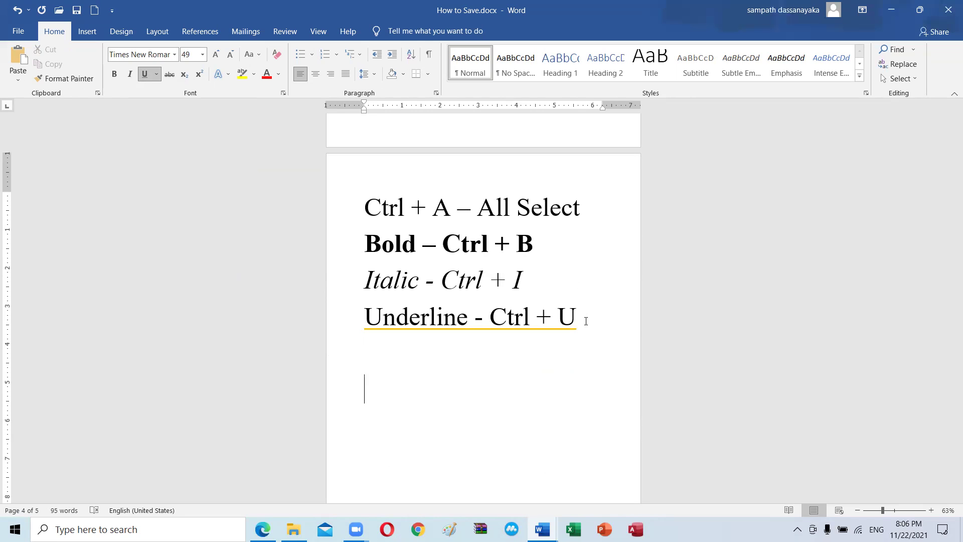
{"action": "type", "text": "Bac"}
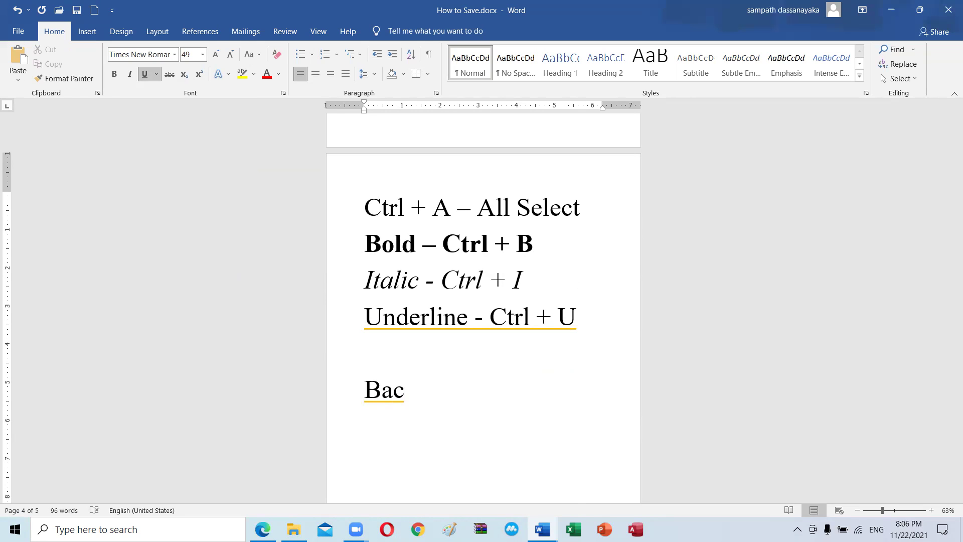
{"action": "type", "text": "kword"}
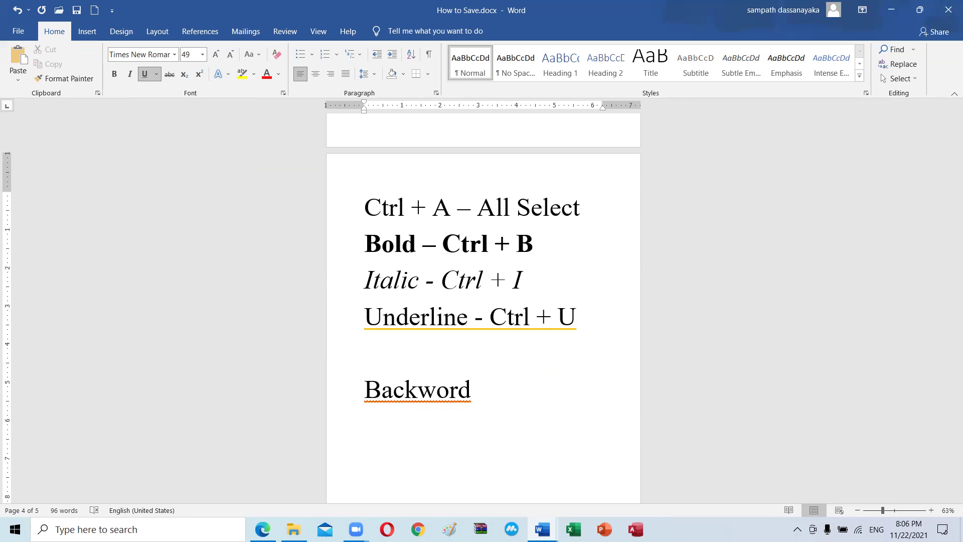
{"action": "mouse_move", "coordinate": [439, 423]}
{"action": "right_click", "coordinate": [425, 391]}
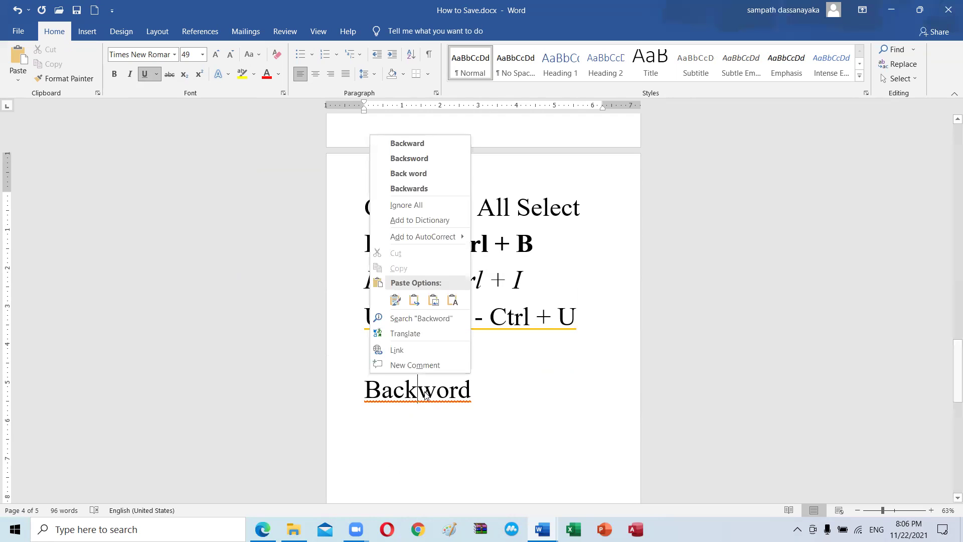
{"action": "key", "text": "Escape"}
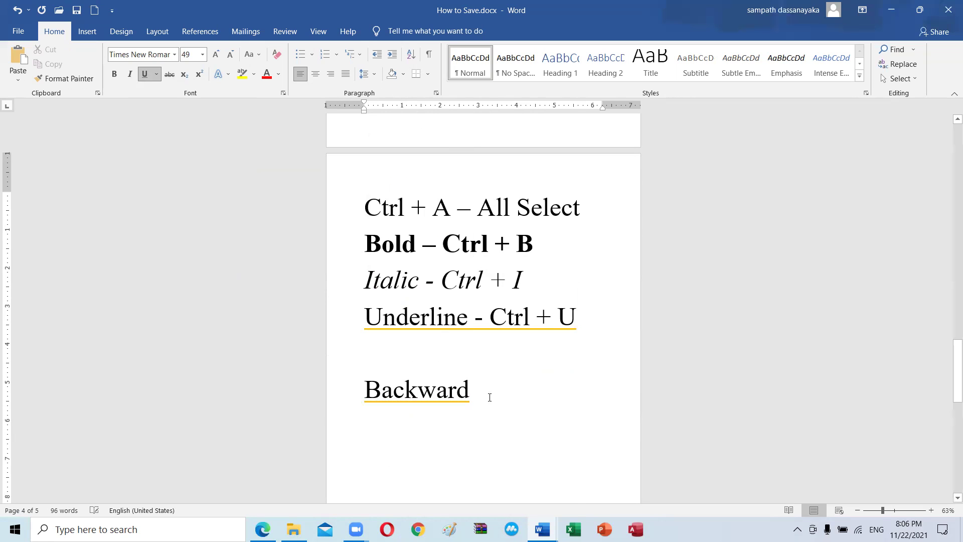
{"action": "left_click_drag", "start_coordinate": [477, 389], "coordinate": [365, 387]}
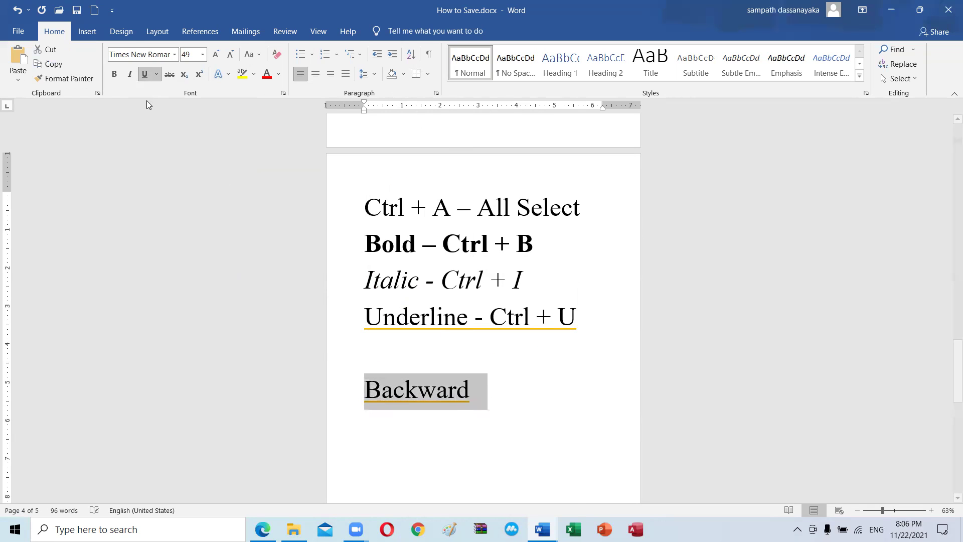
{"action": "left_click", "coordinate": [145, 76]}
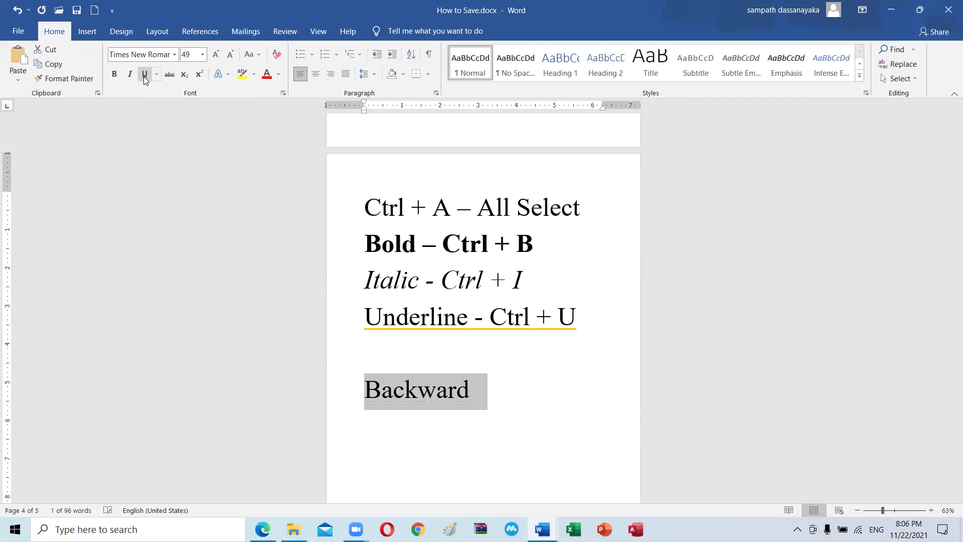
{"action": "left_click", "coordinate": [484, 390]}
{"action": "key", "text": "Return"}
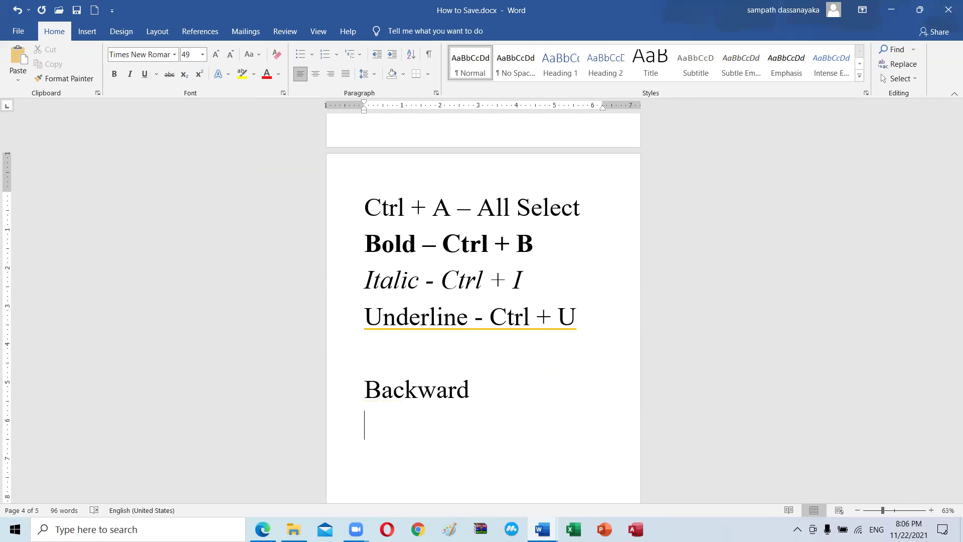
Step: Complete the lines as 'Backward – Ctrl + Z' and 'Forward – Ctrl + Y'
{"action": "type", "text": "Forward"}
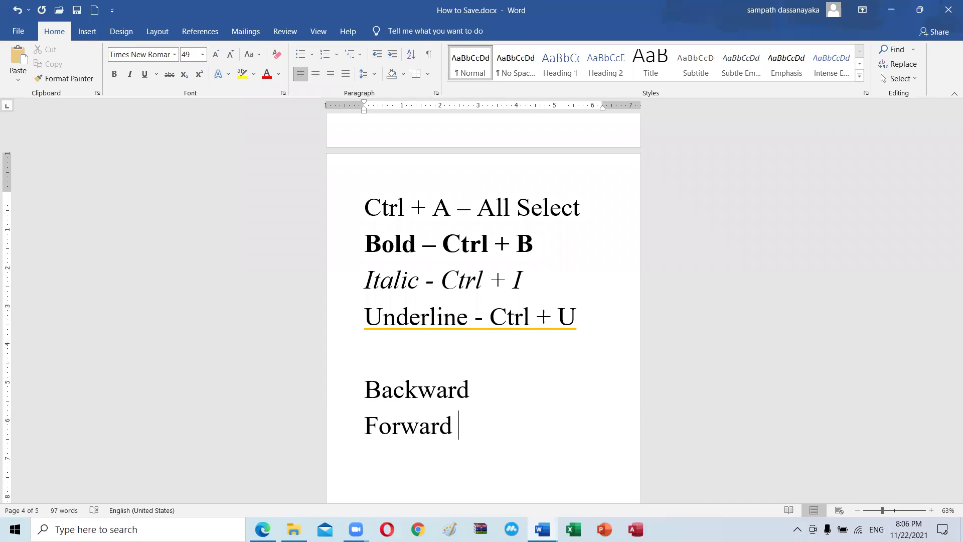
{"action": "left_click", "coordinate": [514, 395]}
{"action": "type", "text": "- "}
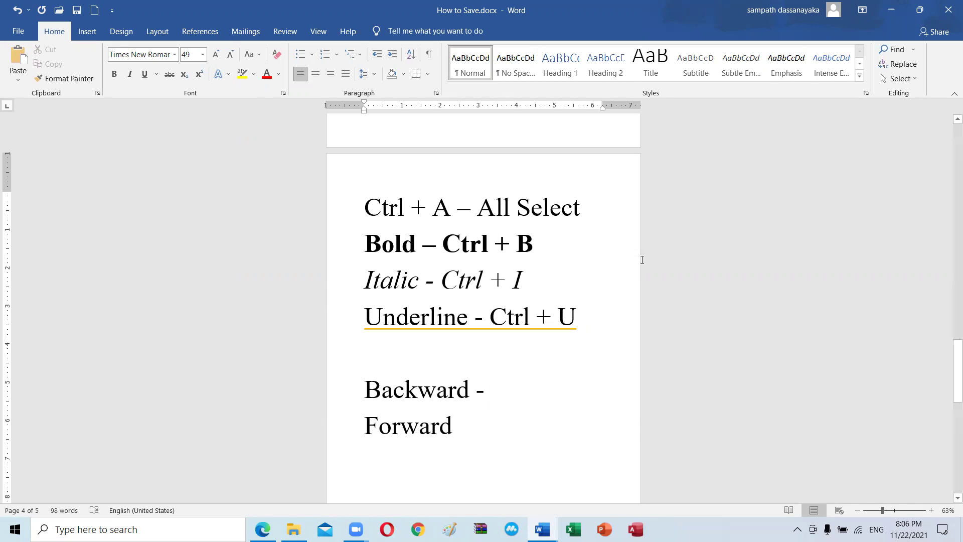
{"action": "type", "text": "Ctrl "}
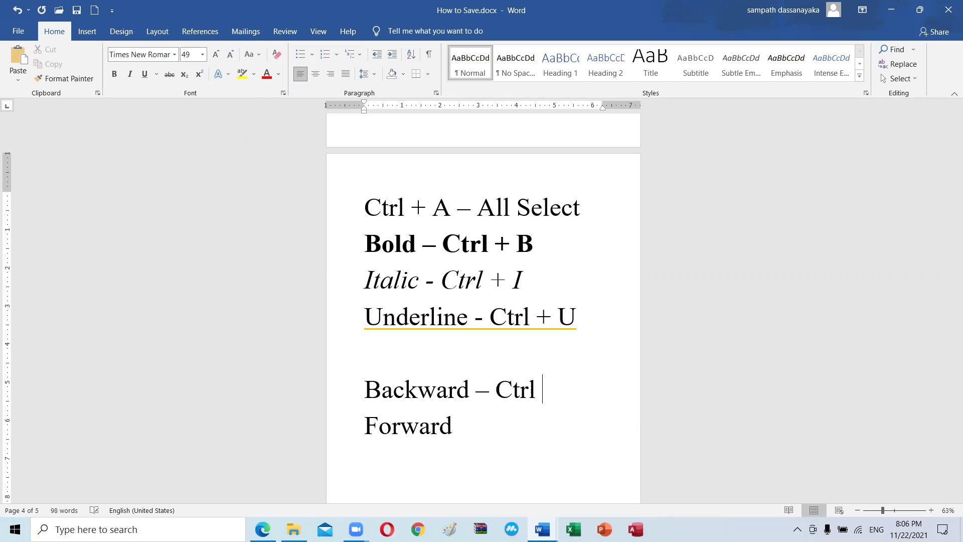
{"action": "type", "text": "-"}
{"action": "key", "text": "BackSpace"}
{"action": "key", "text": "BackSpace"}
{"action": "type", "text": "+ "}
{"action": "type", "text": "Z"}
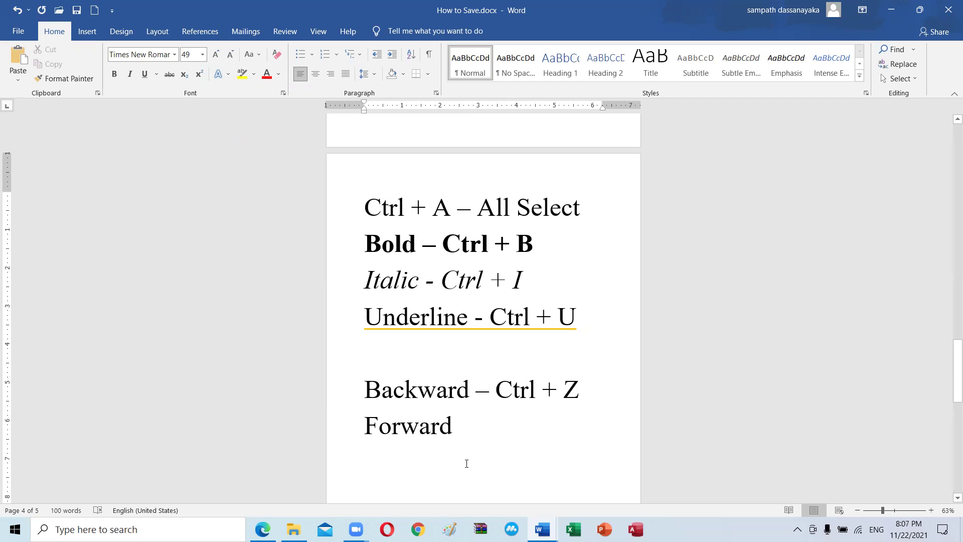
{"action": "type", "text": "- "}
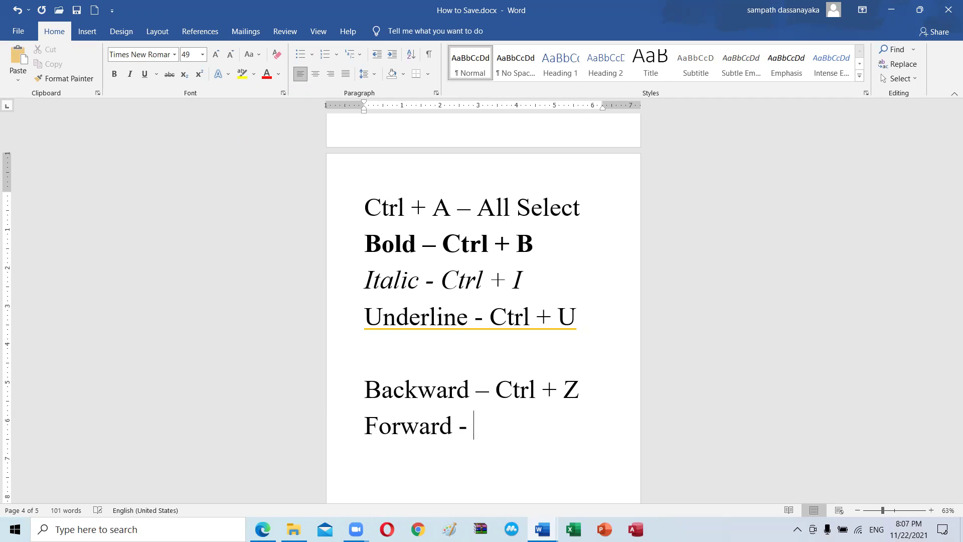
{"action": "type", "text": "Ctrl + "}
{"action": "type", "text": "Y"}
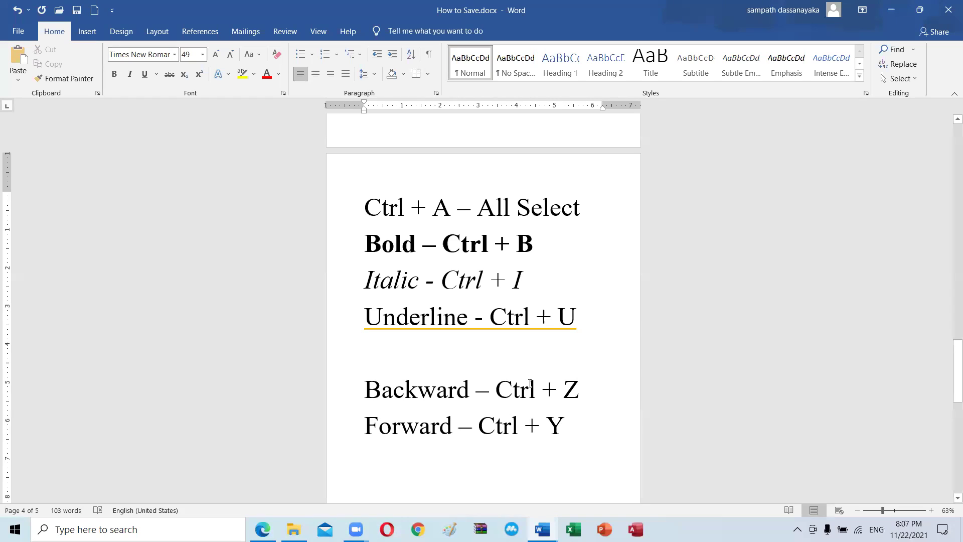
Step: Demonstrate undo and redo with Ctrl+Z and Ctrl+Y
{"action": "key", "text": "ctrl+z"}
{"action": "key", "text": "ctrl+z"}
{"action": "key", "text": "ctrl+z"}
{"action": "key", "text": "ctrl+z"}
{"action": "key", "text": "ctrl+z"}
{"action": "key", "text": "ctrl+z"}
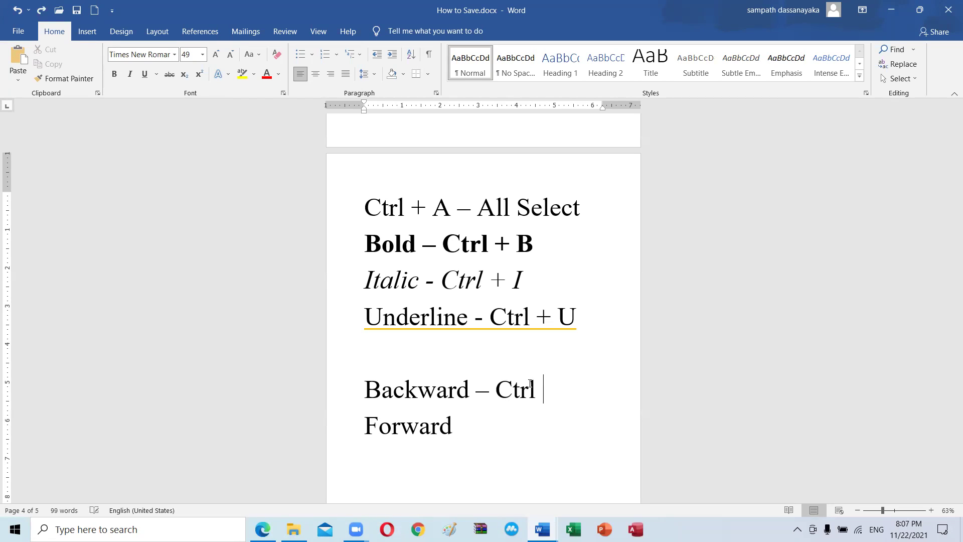
{"action": "key", "text": "ctrl+z"}
{"action": "key", "text": "ctrl+z"}
{"action": "key", "text": "ctrl+z"}
{"action": "key", "text": "ctrl+z"}
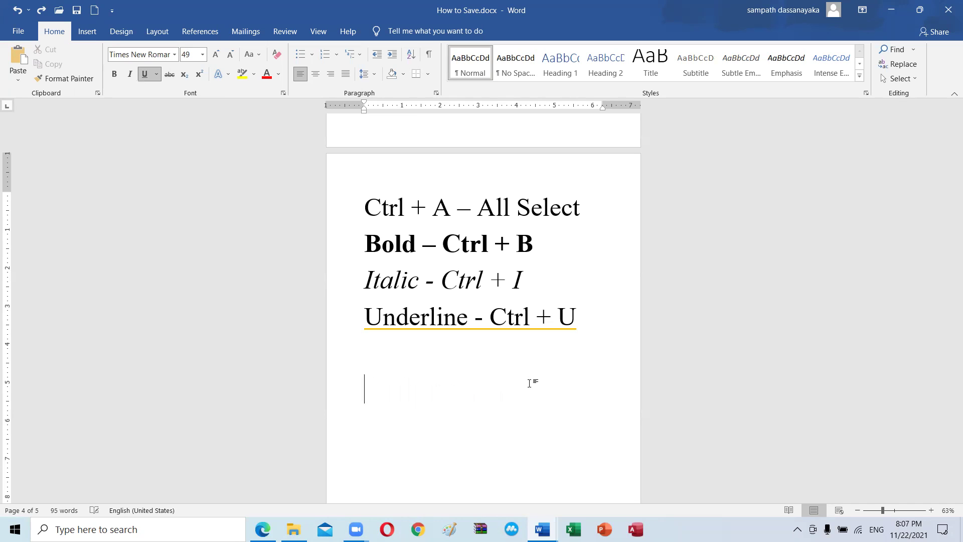
{"action": "key", "text": "ctrl+y"}
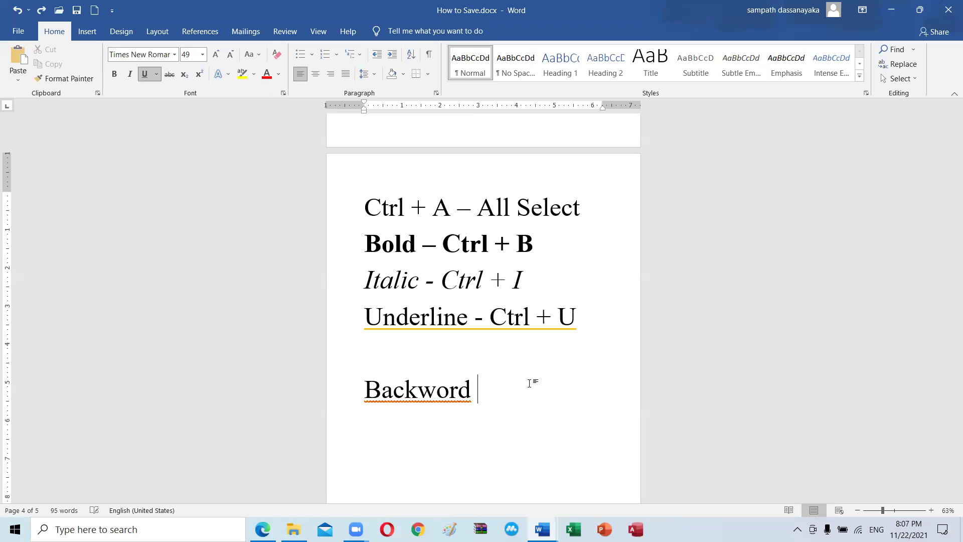
{"action": "key", "text": "ctrl+y"}
{"action": "key", "text": "ctrl+y"}
{"action": "key", "text": "ctrl+y"}
{"action": "key", "text": "ctrl+y"}
{"action": "key", "text": "ctrl+y"}
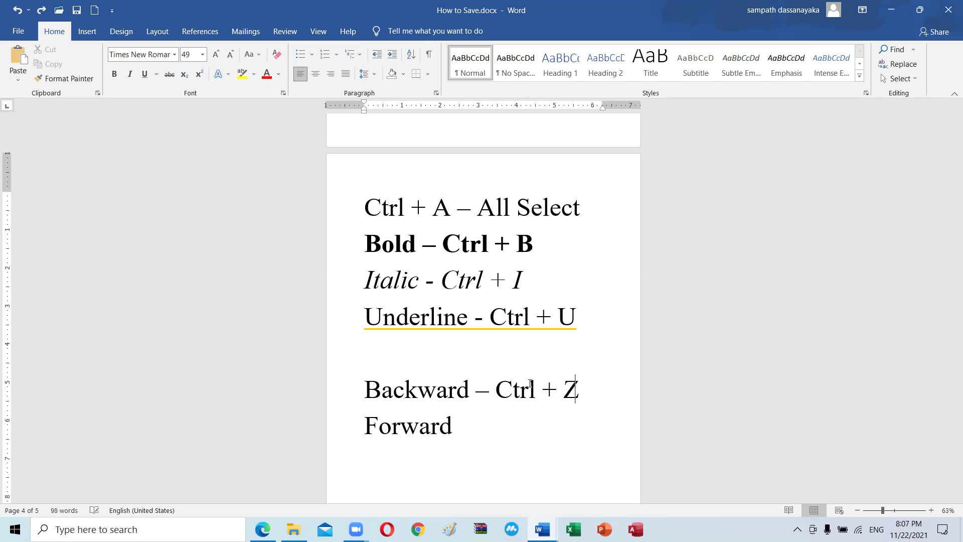
{"action": "key", "text": "ctrl+y"}
{"action": "key", "text": "ctrl+y"}
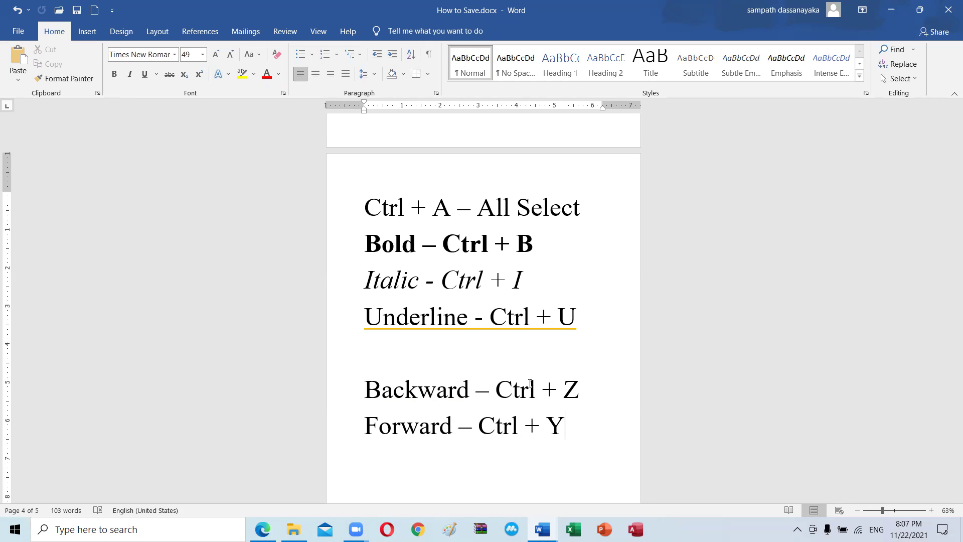
Step: Add 'Undo' to the Ctrl + Z line and '- Redo' after Ctrl + Y
{"action": "left_click", "coordinate": [605, 399]}
{"action": "key", "text": "Return"}
{"action": "type", "text": "Undo"}
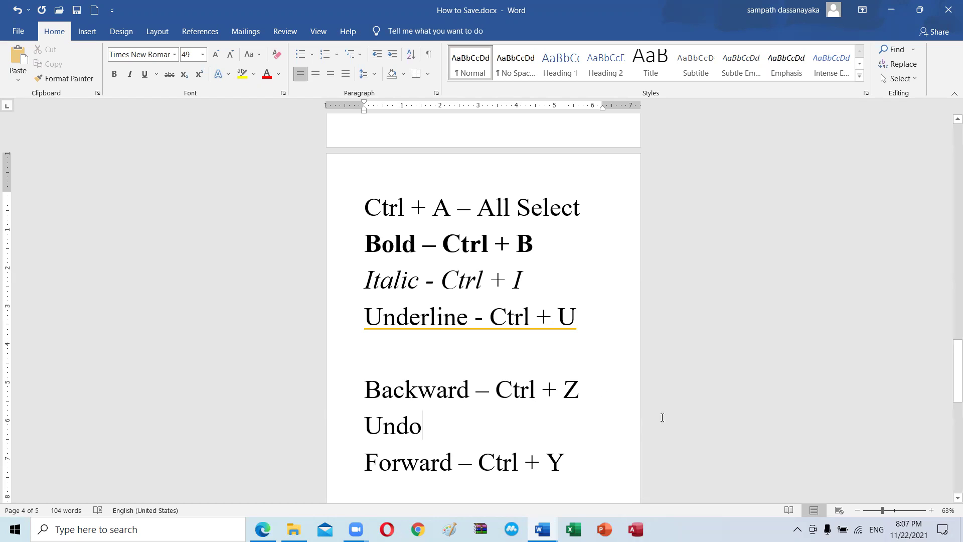
{"action": "type", "text": " -"}
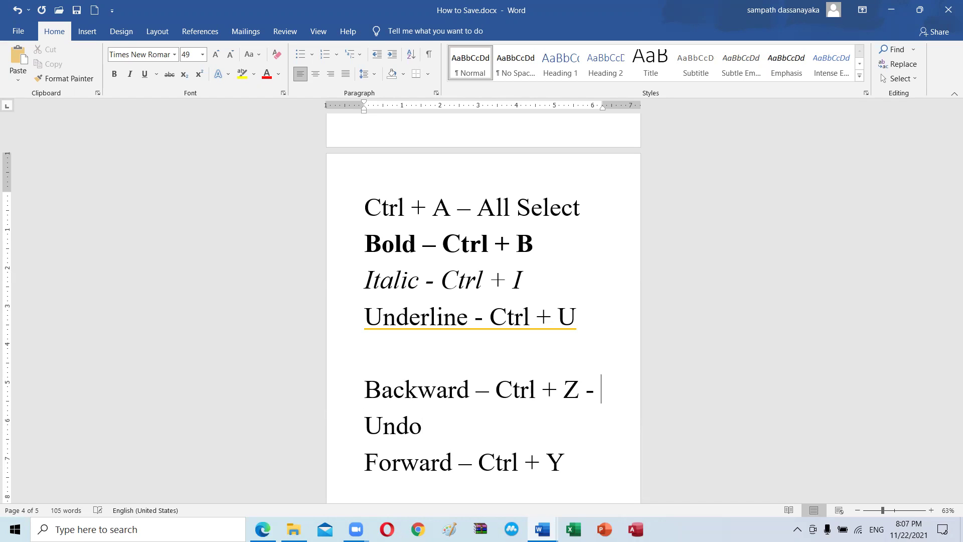
{"action": "left_click", "coordinate": [586, 460]}
{"action": "type", "text": "- Redo"}
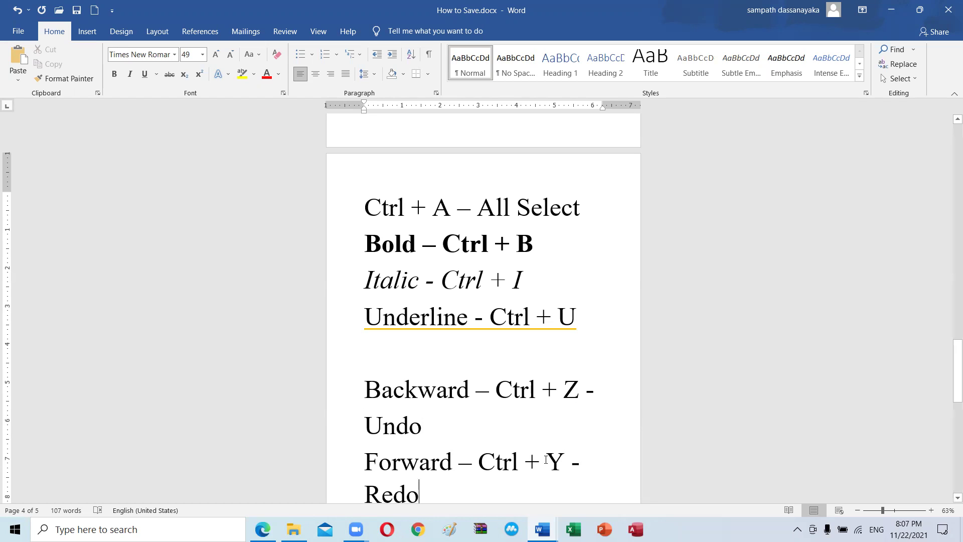
{"action": "scroll", "coordinate": [396, 439], "scroll_direction": "down", "scroll_amount": 1}
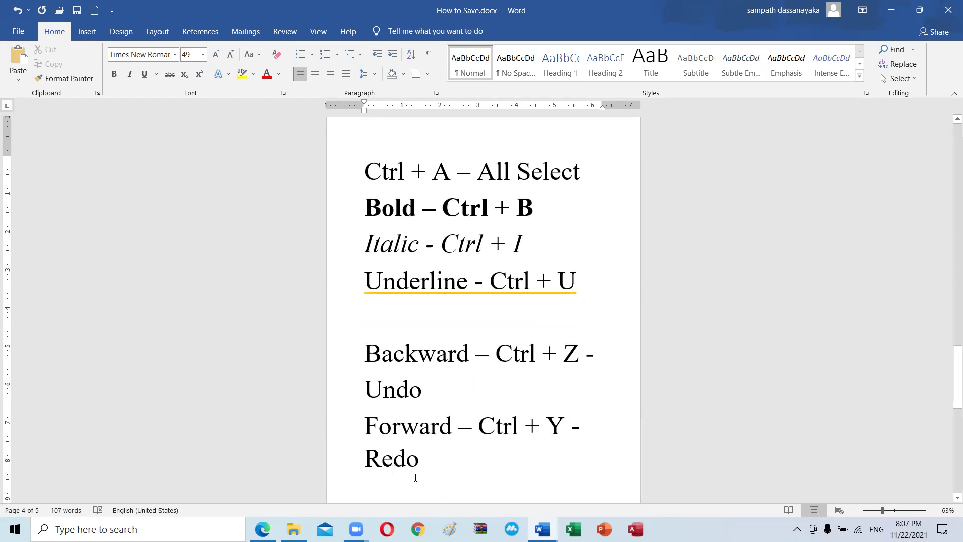
Step: Shrink the Backward – Ctrl + Z - Undo line and join Undo onto it
{"action": "triple_click", "coordinate": [435, 394]}
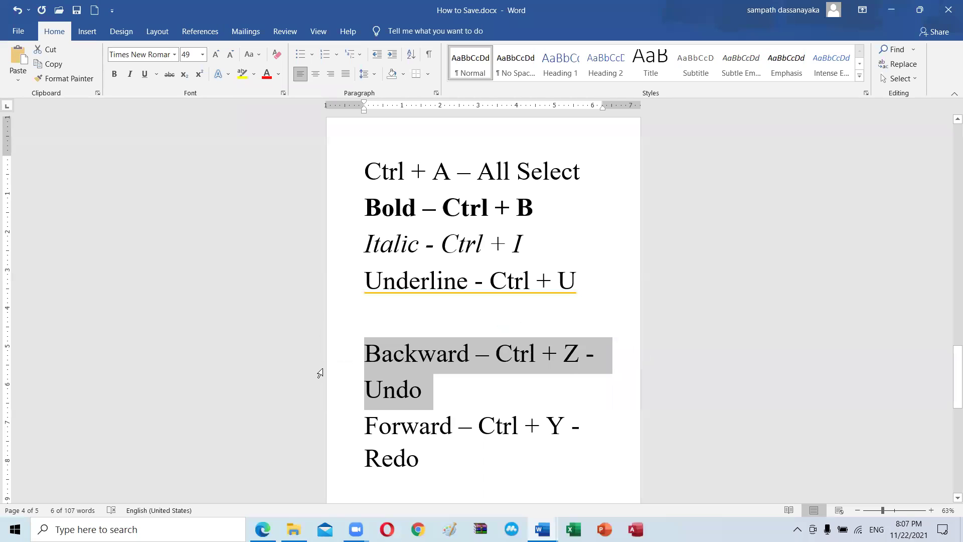
{"action": "key", "text": "ctrl+bracketleft"}
{"action": "key", "text": "ctrl+bracketleft"}
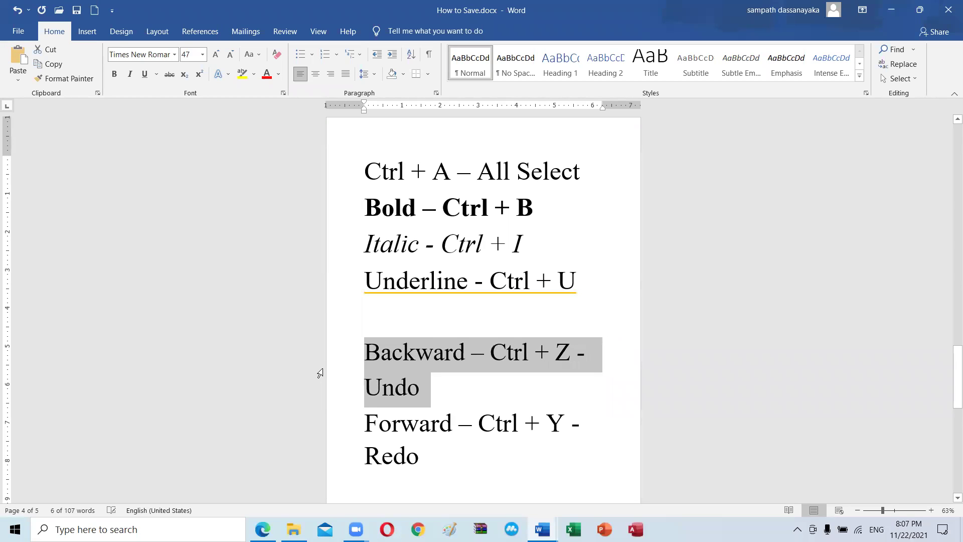
{"action": "key", "text": "ctrl+bracketleft"}
{"action": "key", "text": "ctrl+bracketleft"}
{"action": "key", "text": "ctrl+bracketleft"}
{"action": "key", "text": "ctrl+bracketleft"}
{"action": "key", "text": "ctrl+bracketleft"}
{"action": "key", "text": "ctrl+bracketleft"}
{"action": "key", "text": "ctrl+bracketleft"}
{"action": "key", "text": "ctrl+bracketleft"}
{"action": "key", "text": "ctrl+bracketleft"}
{"action": "key", "text": "ctrl+bracketleft"}
{"action": "key", "text": "ctrl+bracketleft"}
{"action": "key", "text": "ctrl+bracketleft"}
{"action": "key", "text": "ctrl+bracketleft"}
{"action": "key", "text": "ctrl+bracketleft"}
{"action": "key", "text": "ctrl+bracketleft"}
{"action": "key", "text": "ctrl+bracketleft"}
{"action": "key", "text": "ctrl+bracketleft"}
{"action": "key", "text": "ctrl+bracketleft"}
{"action": "key", "text": "ctrl+bracketleft"}
{"action": "key", "text": "ctrl+bracketleft"}
{"action": "key", "text": "ctrl+bracketleft"}
{"action": "key", "text": "ctrl+bracketleft"}
{"action": "key", "text": "ctrl+bracketleft"}
{"action": "key", "text": "ctrl+bracketleft"}
{"action": "key", "text": "ctrl+bracketleft"}
{"action": "left_click", "coordinate": [518, 339]}
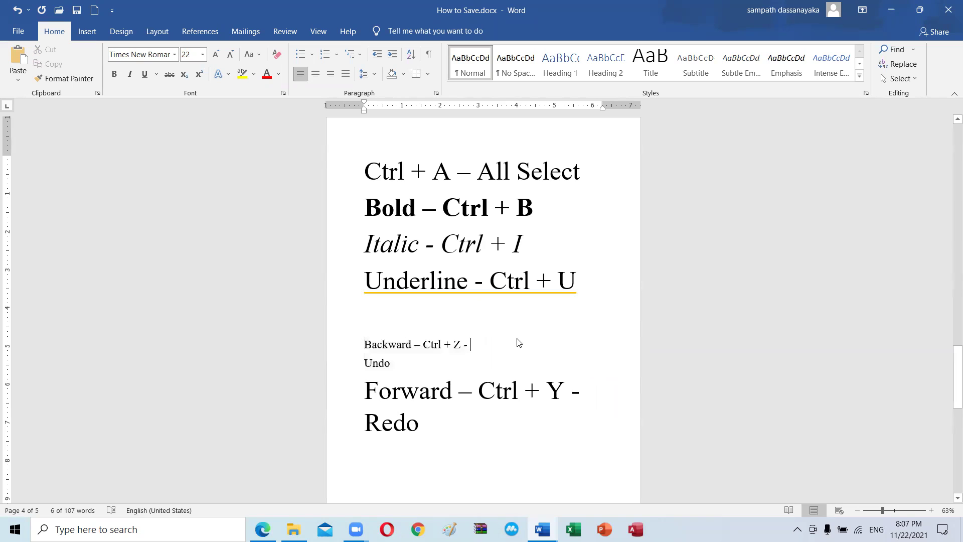
{"action": "key", "text": "Delete"}
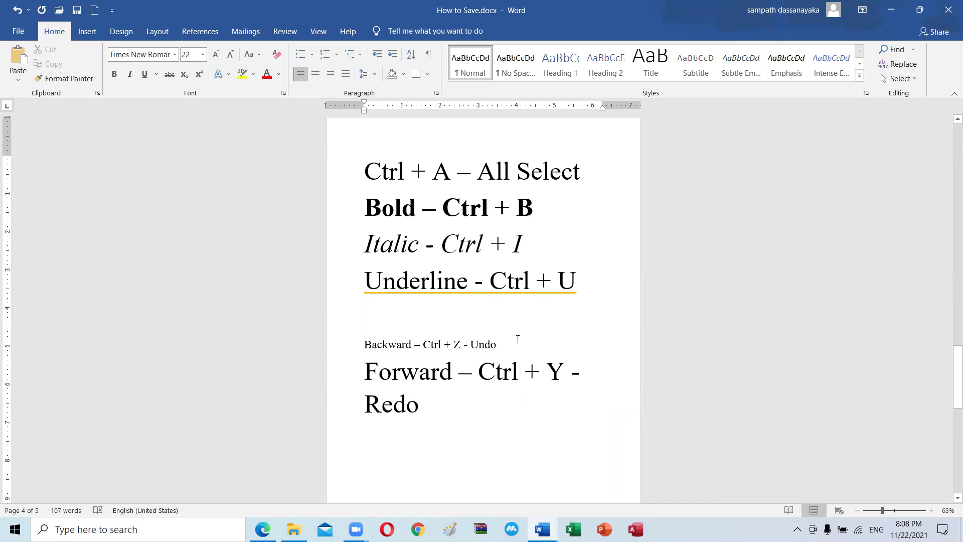
Step: Shrink the Forward – Ctrl + Y - Redo line and enlarge the Backward line slightly
{"action": "left_click_drag", "start_coordinate": [423, 414], "coordinate": [369, 376]}
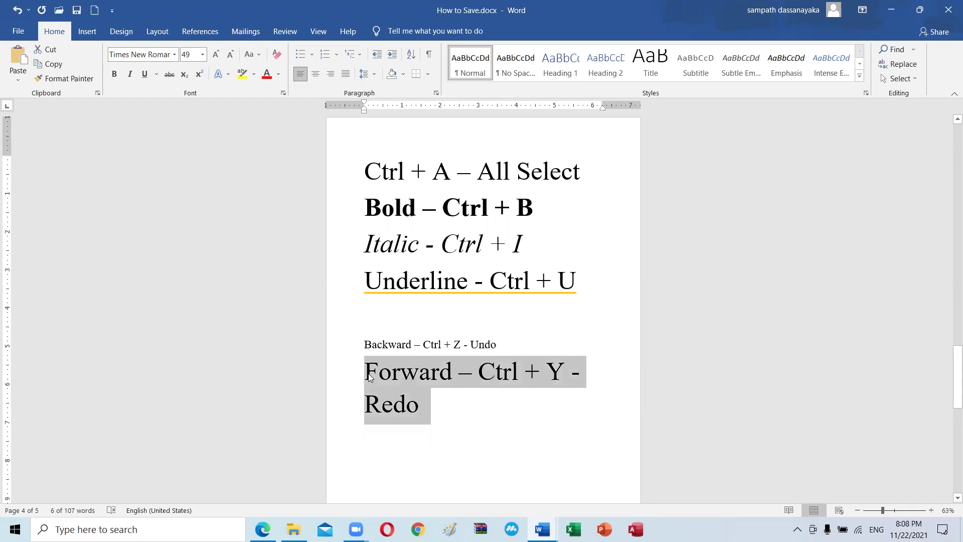
{"action": "key", "text": "ctrl+bracketleft"}
{"action": "key", "text": "ctrl+bracketleft"}
{"action": "key", "text": "ctrl+bracketleft"}
{"action": "key", "text": "ctrl+bracketleft"}
{"action": "key", "text": "ctrl+bracketleft"}
{"action": "key", "text": "ctrl+bracketleft"}
{"action": "key", "text": "ctrl+bracketleft"}
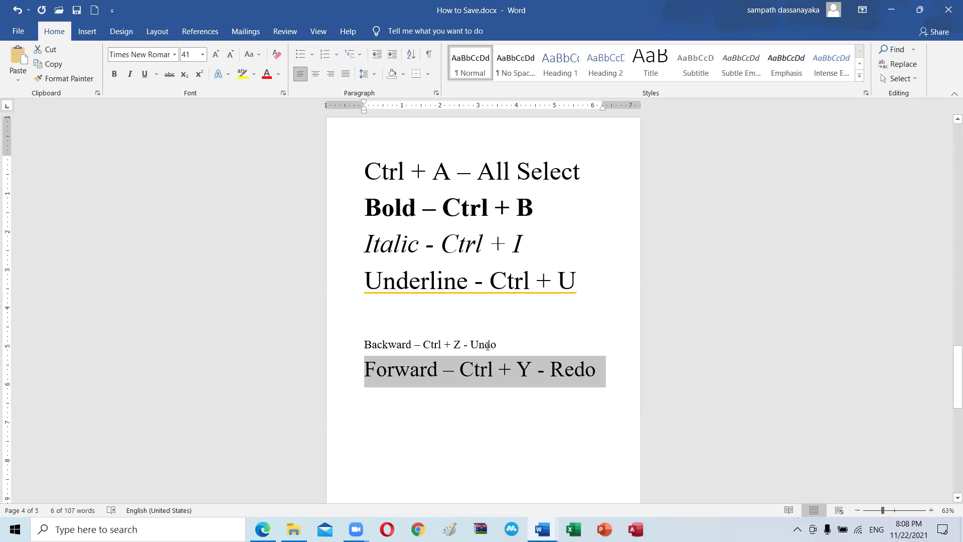
{"action": "triple_click", "coordinate": [378, 344]}
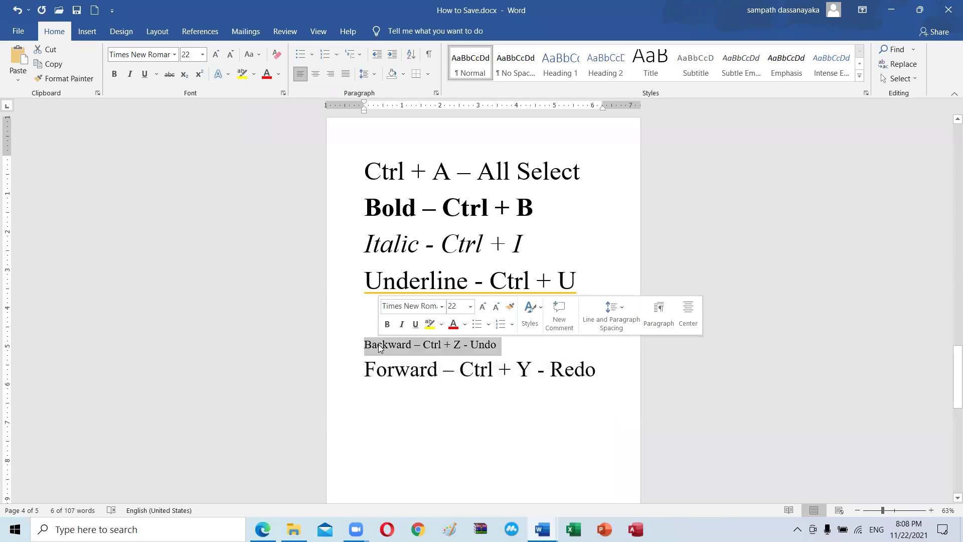
{"action": "key", "text": "ctrl+bracketright"}
{"action": "key", "text": "ctrl+bracketright"}
{"action": "key", "text": "ctrl+bracketright"}
{"action": "key", "text": "ctrl+bracketright"}
{"action": "key", "text": "ctrl+bracketright"}
{"action": "key", "text": "ctrl+bracketright"}
{"action": "key", "text": "ctrl+bracketright"}
{"action": "key", "text": "ctrl+bracketright"}
{"action": "key", "text": "ctrl+bracketright"}
{"action": "key", "text": "ctrl+bracketright"}
{"action": "key", "text": "ctrl+bracketright"}
{"action": "key", "text": "ctrl+bracketright"}
{"action": "key", "text": "ctrl+bracketright"}
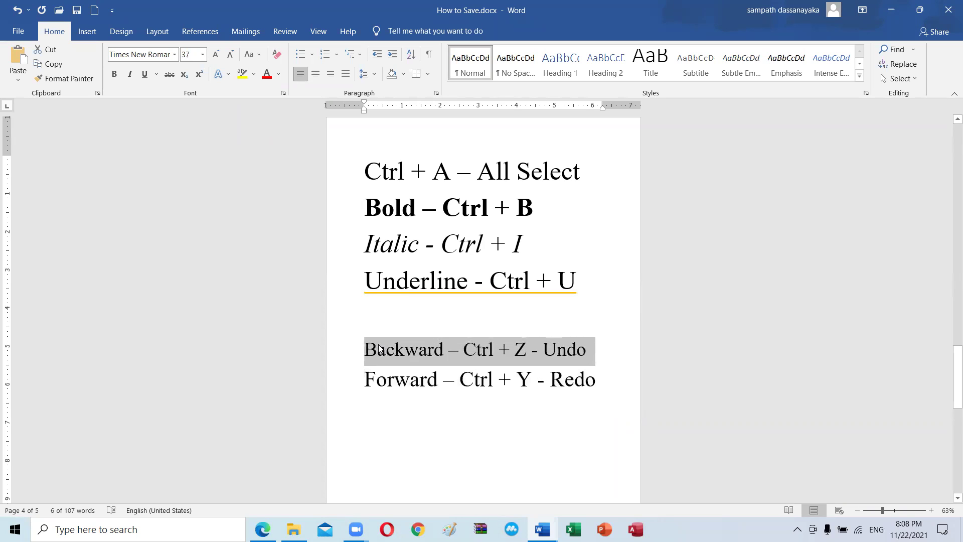
{"action": "key", "text": "ctrl+bracketright"}
{"action": "left_click", "coordinate": [424, 401]}
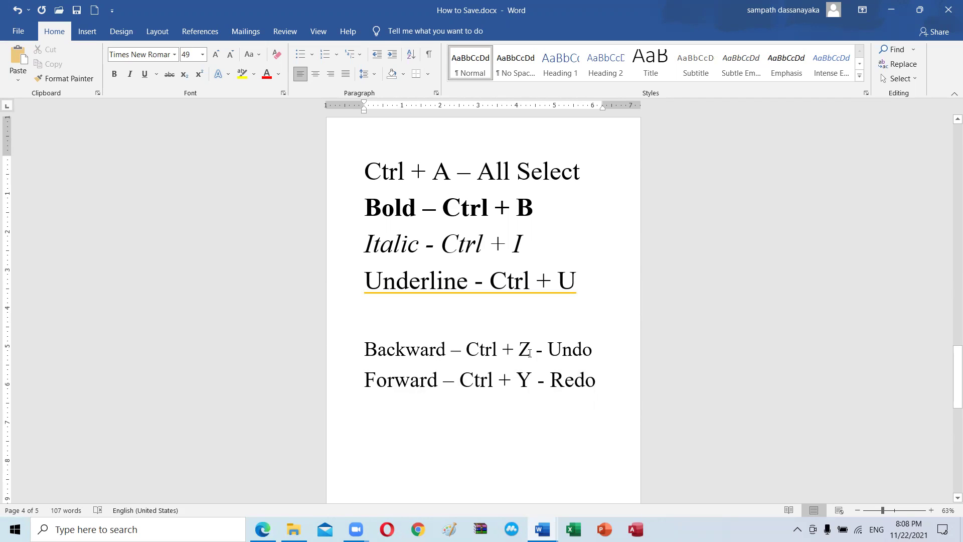
{"action": "left_click", "coordinate": [547, 349]}
{"action": "left_click_drag", "start_coordinate": [535, 349], "coordinate": [466, 351]}
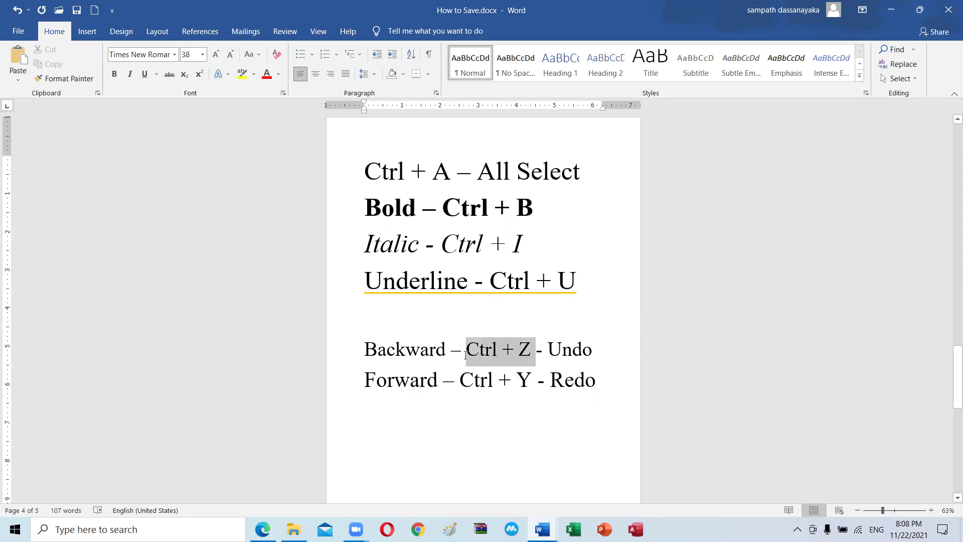
{"action": "left_click", "coordinate": [520, 399]}
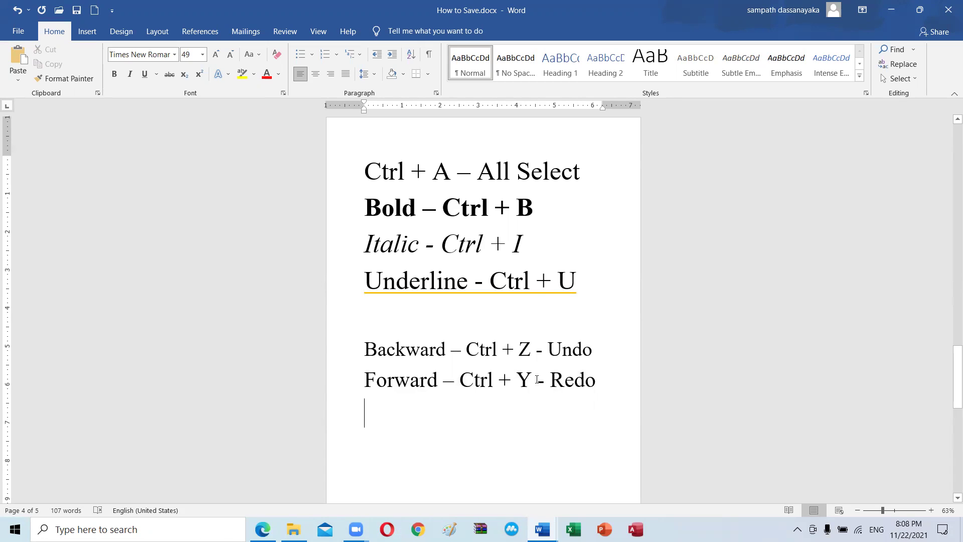
{"action": "scroll", "coordinate": [531, 373], "scroll_direction": "up", "scroll_amount": 2}
{"action": "scroll", "coordinate": [530, 374], "scroll_direction": "up", "scroll_amount": 2}
{"action": "scroll", "coordinate": [530, 373], "scroll_direction": "up", "scroll_amount": 2}
{"action": "scroll", "coordinate": [531, 373], "scroll_direction": "up", "scroll_amount": 2}
{"action": "scroll", "coordinate": [530, 373], "scroll_direction": "up", "scroll_amount": 2}
{"action": "scroll", "coordinate": [530, 373], "scroll_direction": "up", "scroll_amount": 2}
{"action": "scroll", "coordinate": [531, 373], "scroll_direction": "up", "scroll_amount": 2}
{"action": "scroll", "coordinate": [530, 374], "scroll_direction": "up", "scroll_amount": 2}
{"action": "scroll", "coordinate": [530, 373], "scroll_direction": "up", "scroll_amount": 2}
{"action": "scroll", "coordinate": [529, 372], "scroll_direction": "down", "scroll_amount": 2}
{"action": "scroll", "coordinate": [528, 374], "scroll_direction": "down", "scroll_amount": 5}
{"action": "scroll", "coordinate": [526, 390], "scroll_direction": "down", "scroll_amount": 2}
{"action": "scroll", "coordinate": [525, 390], "scroll_direction": "down", "scroll_amount": 3}
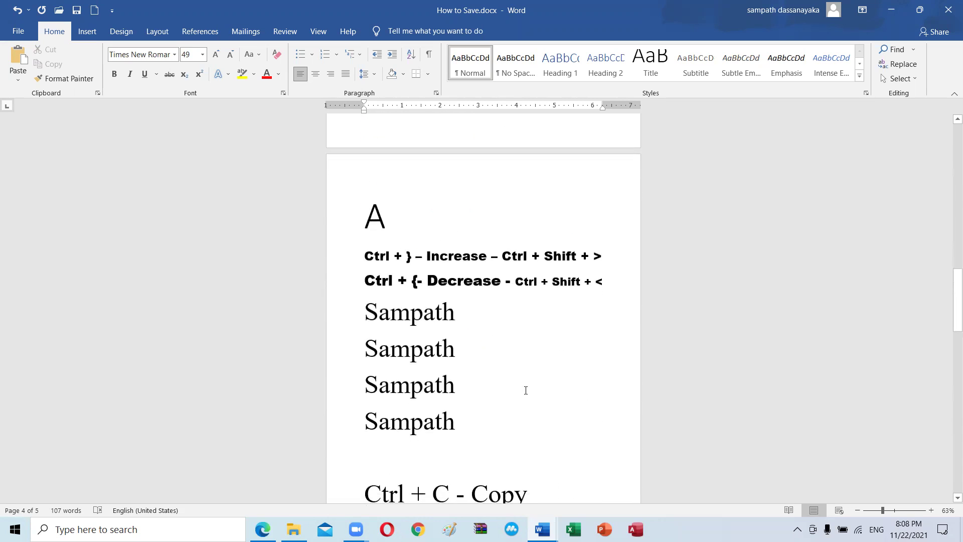
{"action": "scroll", "coordinate": [525, 389], "scroll_direction": "down", "scroll_amount": 3}
{"action": "scroll", "coordinate": [535, 396], "scroll_direction": "down", "scroll_amount": 3}
{"action": "scroll", "coordinate": [535, 395], "scroll_direction": "down", "scroll_amount": 3}
Step: Toggle subscript with Ctrl+= and start a new line below the Redo line
{"action": "scroll", "coordinate": [535, 396], "scroll_direction": "down", "scroll_amount": 3}
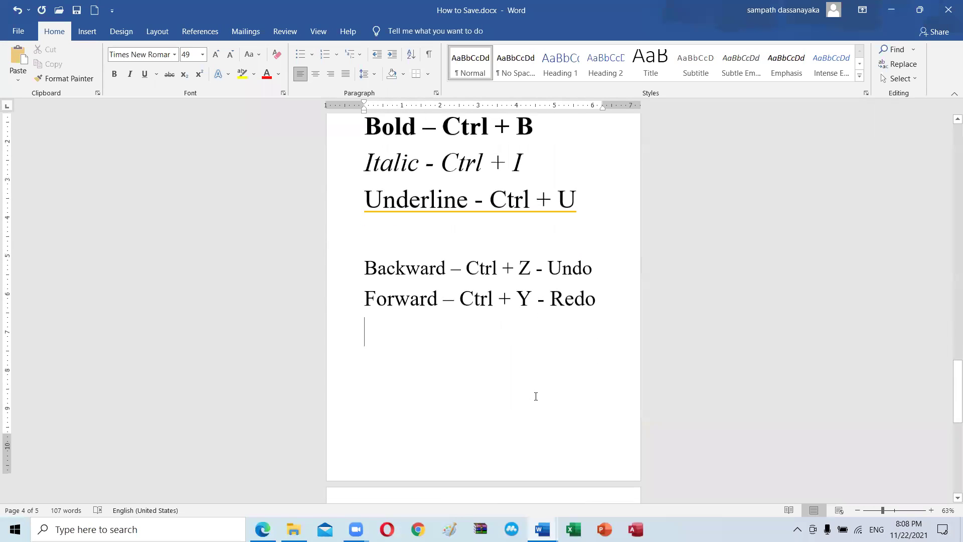
{"action": "scroll", "coordinate": [535, 396], "scroll_direction": "down", "scroll_amount": 2}
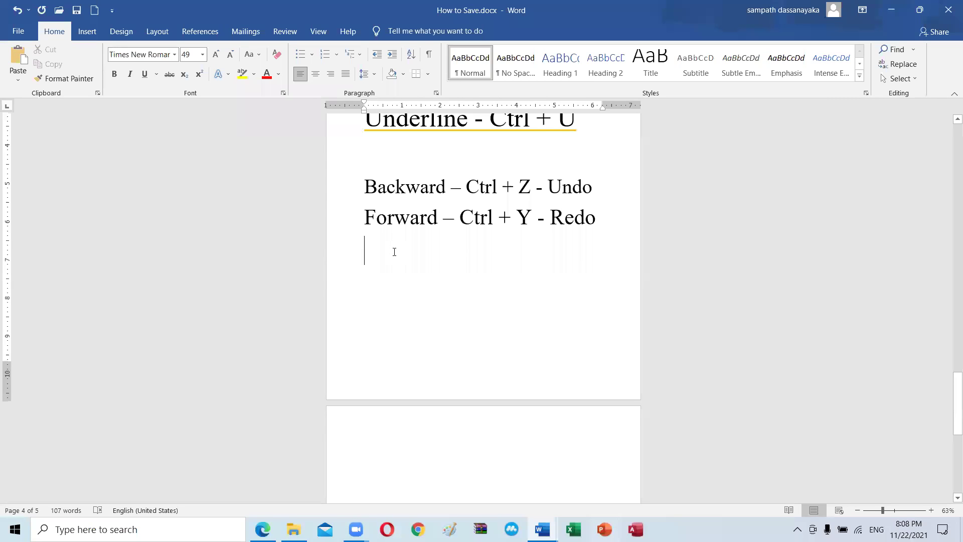
{"action": "key", "text": "ctrl+equal"}
{"action": "key", "text": "ctrl+equal"}
{"action": "key", "text": "Return"}
Step: Type 'A2' and make the 2 a subscript
{"action": "type", "text": "A"}
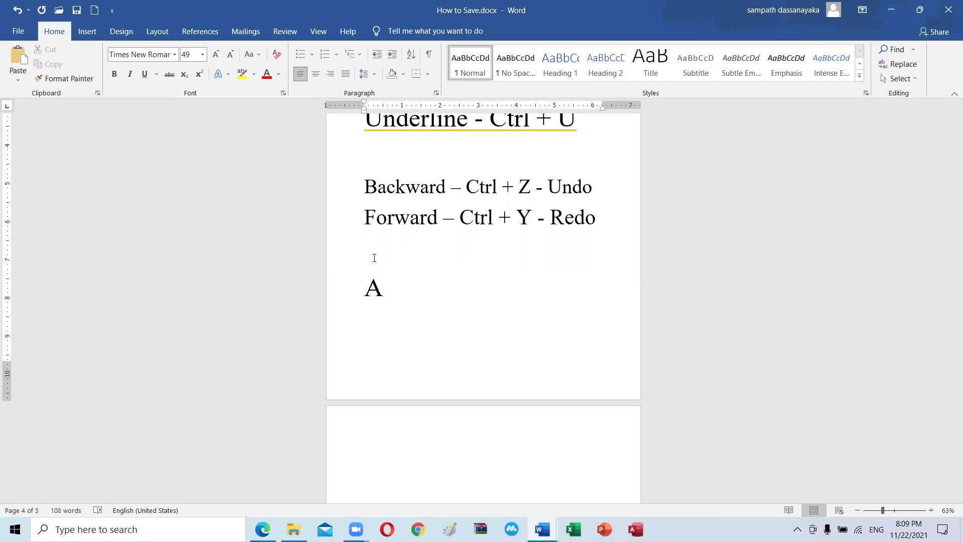
{"action": "type", "text": "2"}
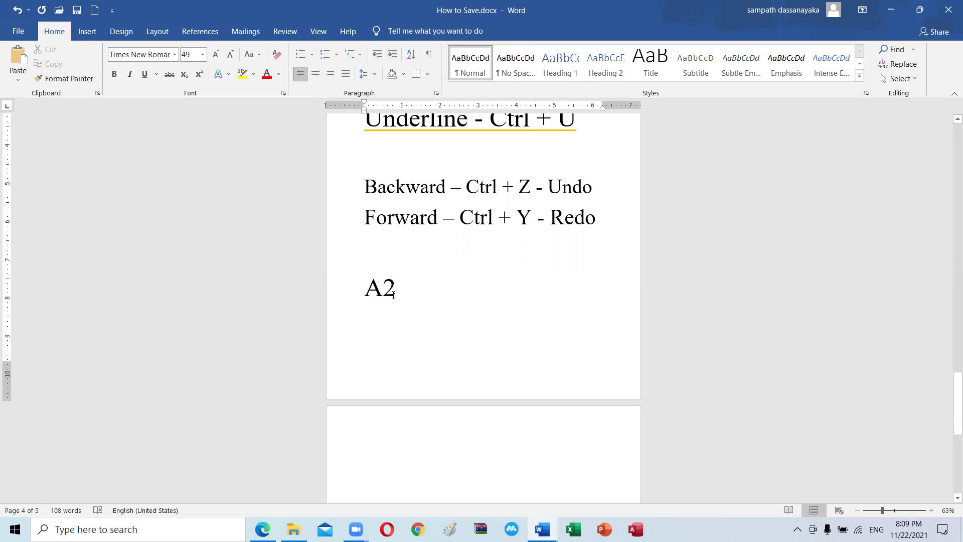
{"action": "left_click_drag", "start_coordinate": [393, 295], "coordinate": [384, 290]}
{"action": "left_click_drag", "start_coordinate": [385, 289], "coordinate": [384, 290]}
{"action": "left_click", "coordinate": [391, 297]}
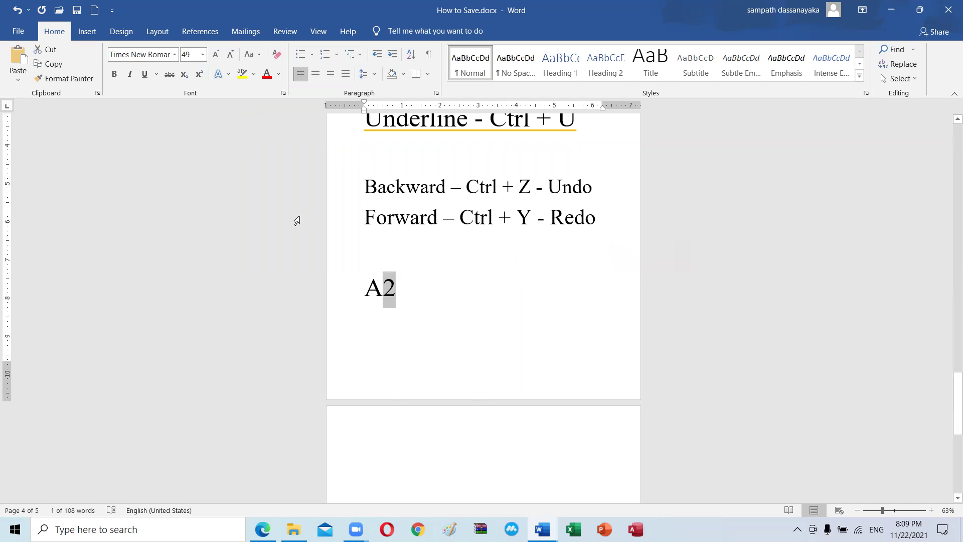
{"action": "left_click", "coordinate": [189, 73]}
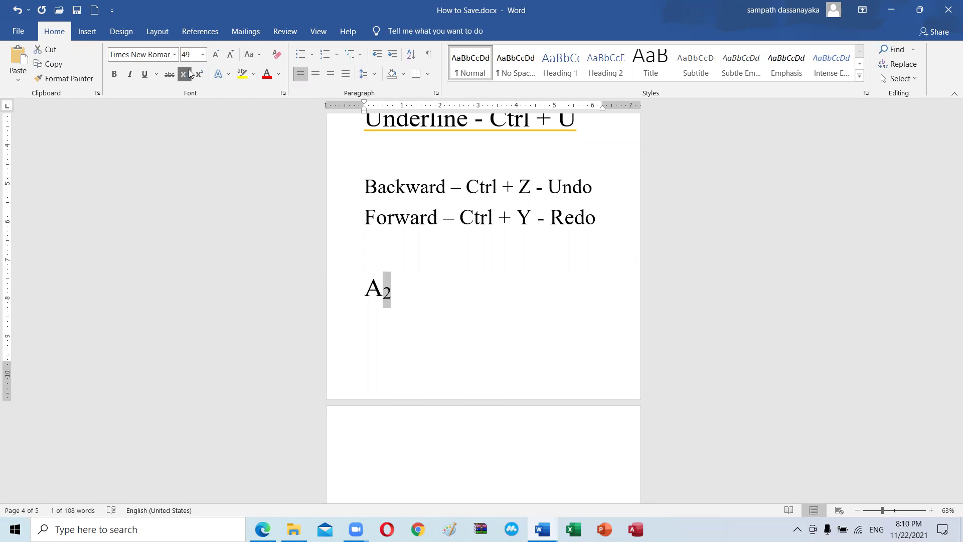
Step: Type 102 on a new line and return the whole line to normal size
{"action": "left_click", "coordinate": [432, 287]}
{"action": "key", "text": "Return"}
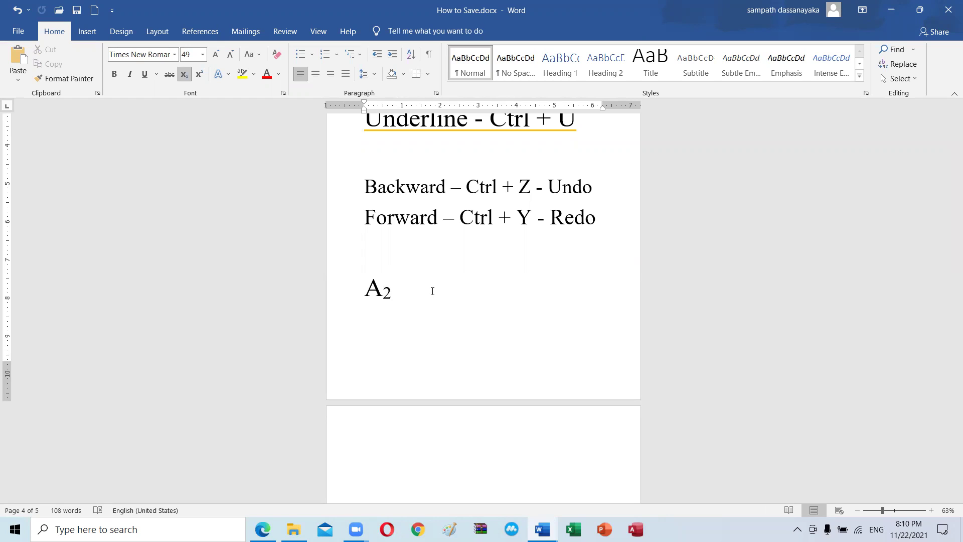
{"action": "type", "text": "10"}
{"action": "type", "text": "2"}
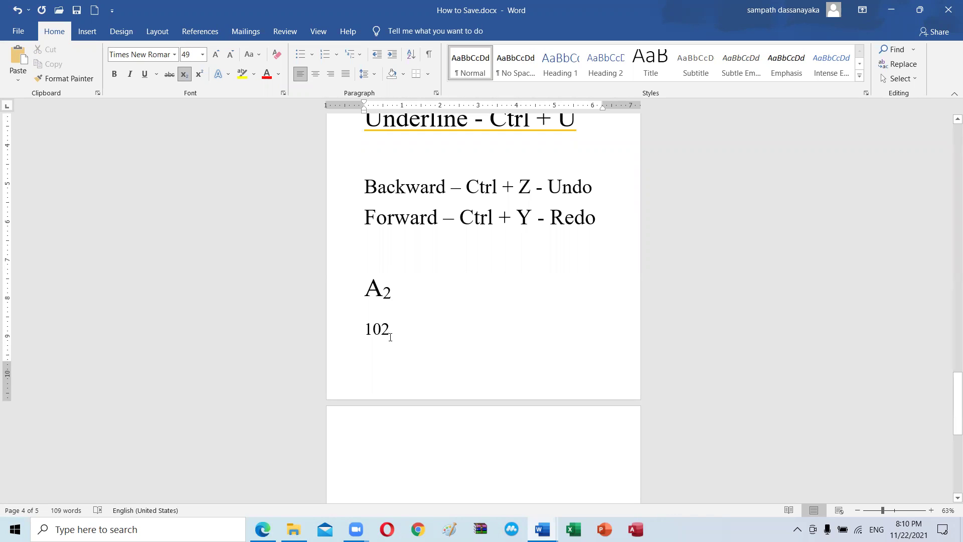
{"action": "left_click_drag", "start_coordinate": [390, 337], "coordinate": [381, 333]}
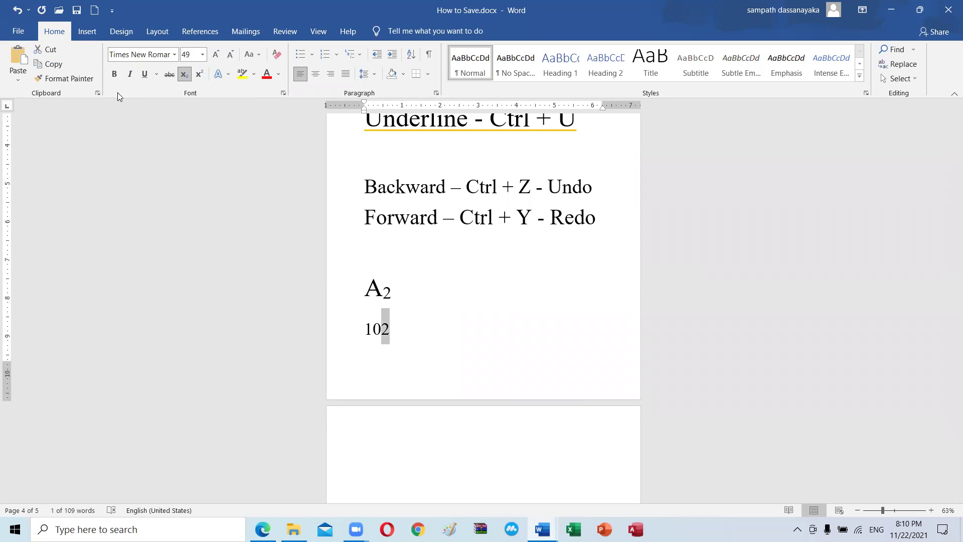
{"action": "left_click", "coordinate": [184, 75]}
{"action": "left_click", "coordinate": [184, 75]}
{"action": "key", "text": "ctrl+z"}
{"action": "left_click", "coordinate": [389, 326]}
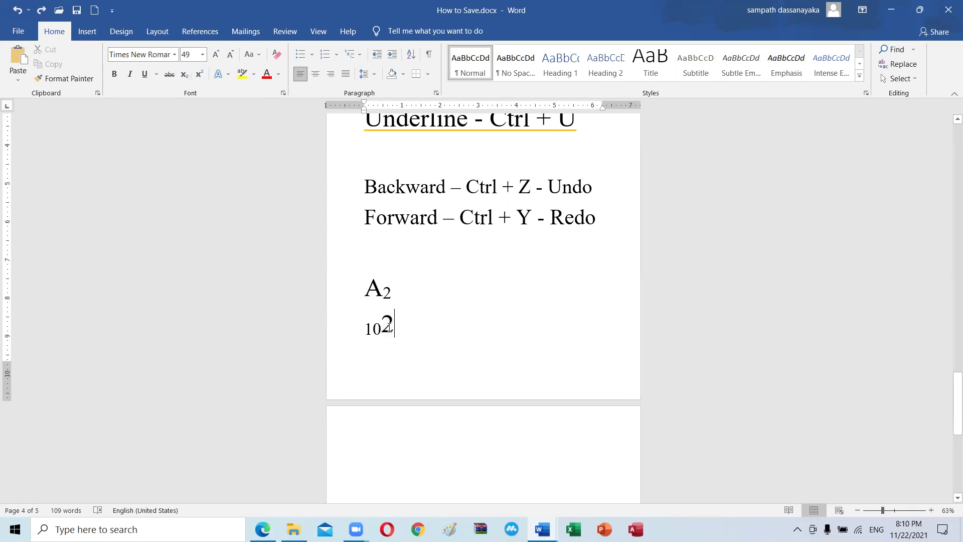
{"action": "left_click_drag", "start_coordinate": [389, 327], "coordinate": [365, 327]}
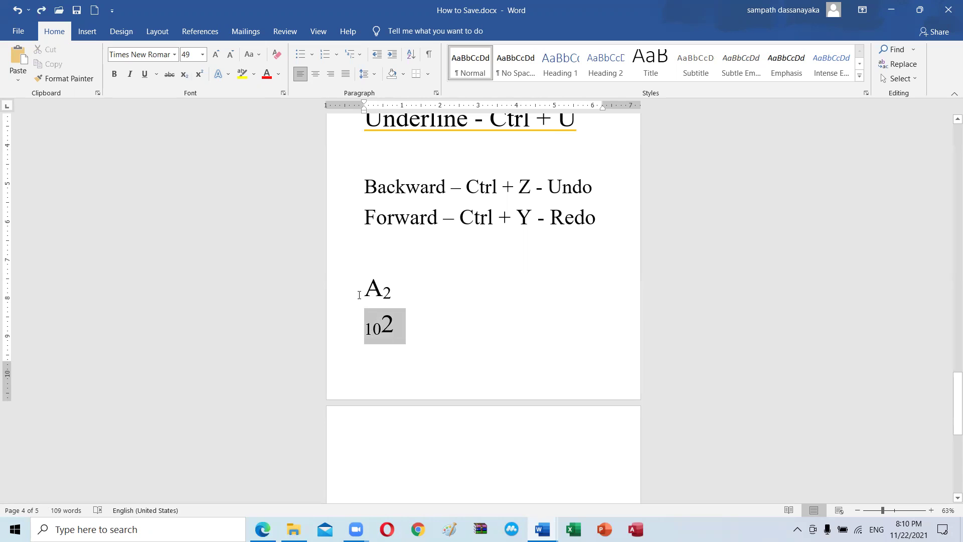
{"action": "left_click", "coordinate": [184, 74]}
Step: Make the final 2 of 102 subscript so it reads 10₂, then continue onto page 5
{"action": "left_click", "coordinate": [405, 335]}
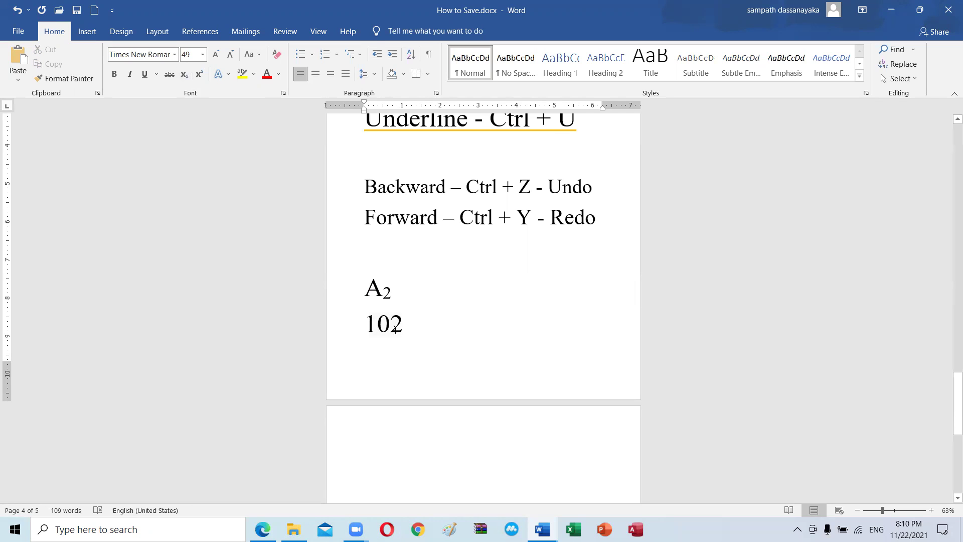
{"action": "left_click_drag", "start_coordinate": [396, 330], "coordinate": [390, 328]}
{"action": "left_click", "coordinate": [184, 76]}
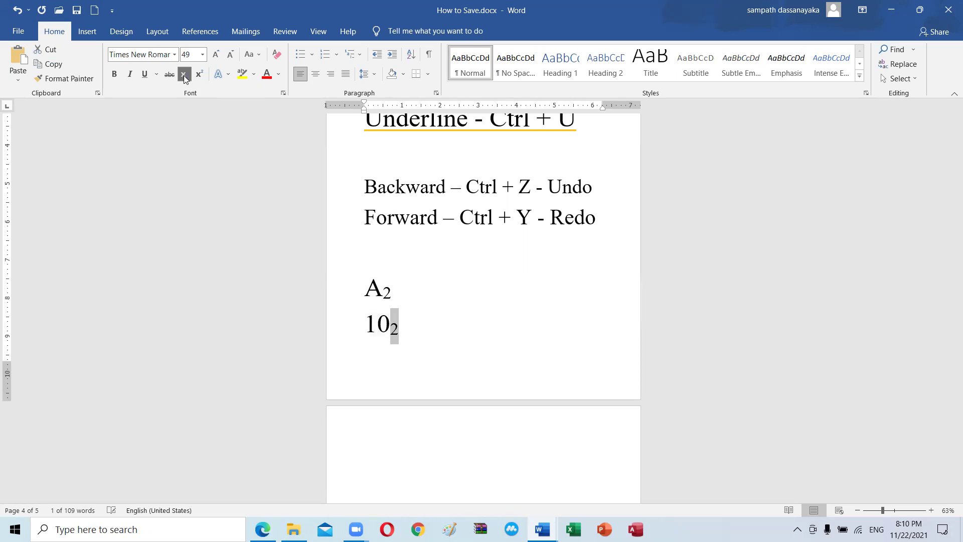
{"action": "left_click", "coordinate": [444, 335]}
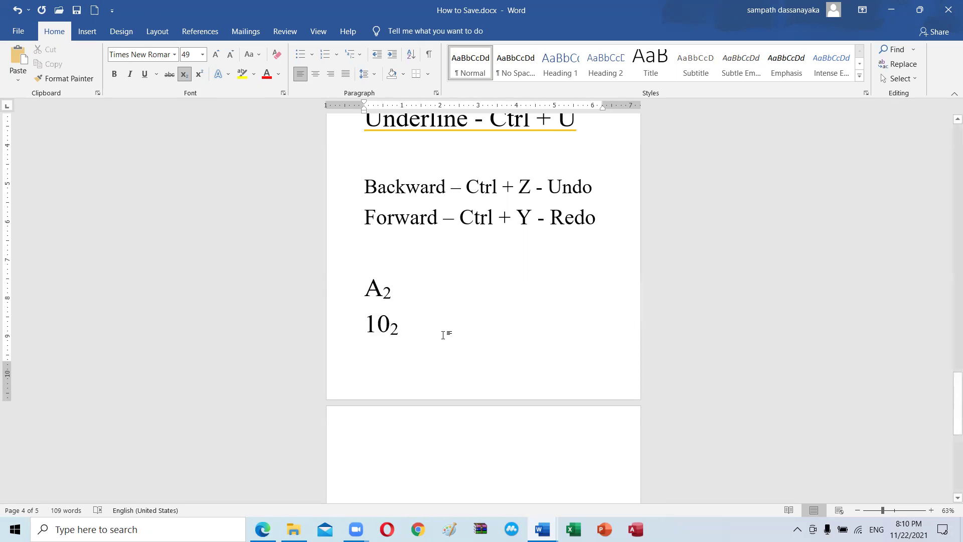
{"action": "key", "text": "Return"}
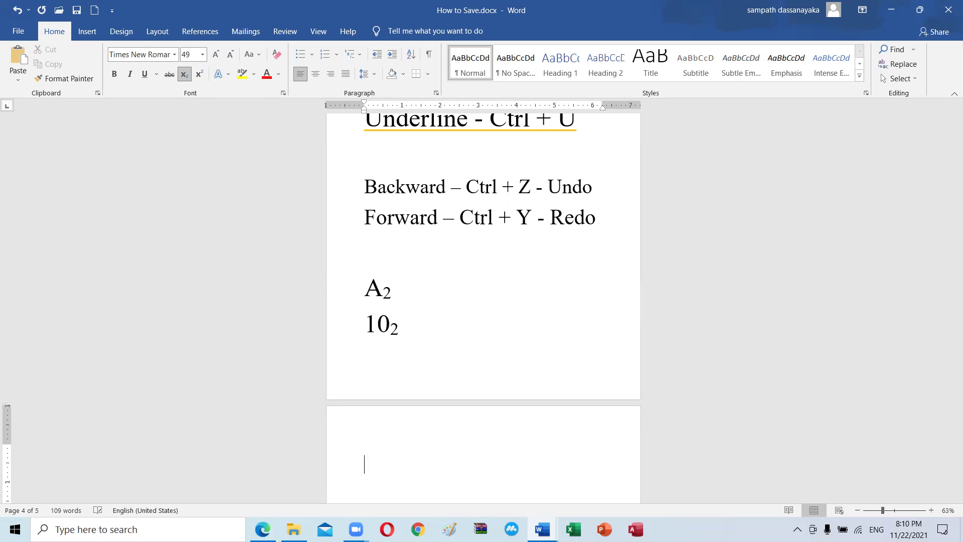
Step: Type 'Ctrl + =' at normal size, complete it as 'Ctrl + = - Subscript', and start a new line
{"action": "left_click", "coordinate": [182, 77]}
{"action": "type", "text": "C"}
{"action": "type", "text": "trl "}
{"action": "type", "text": "-"}
{"action": "type", "text": "+ "}
{"action": "type", "text": "="}
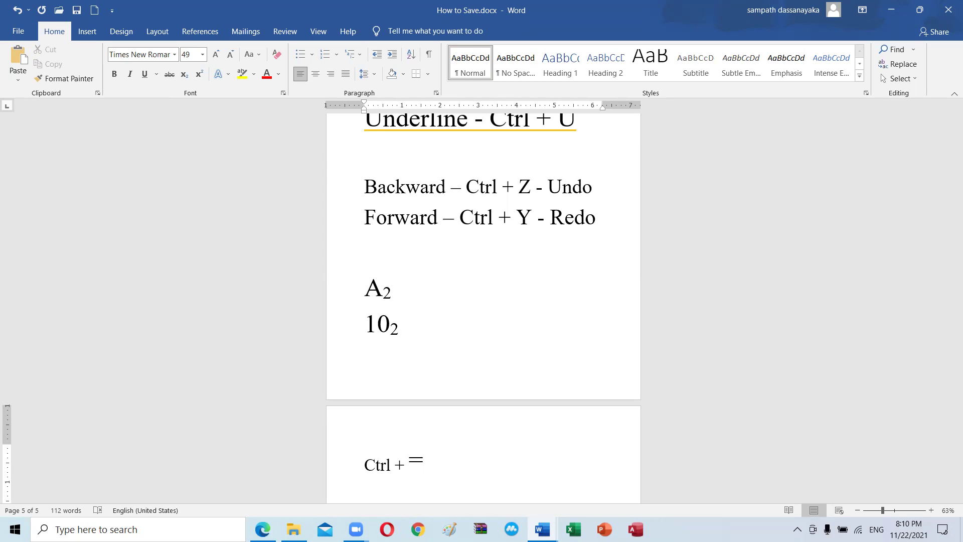
{"action": "key", "text": "shift+Home"}
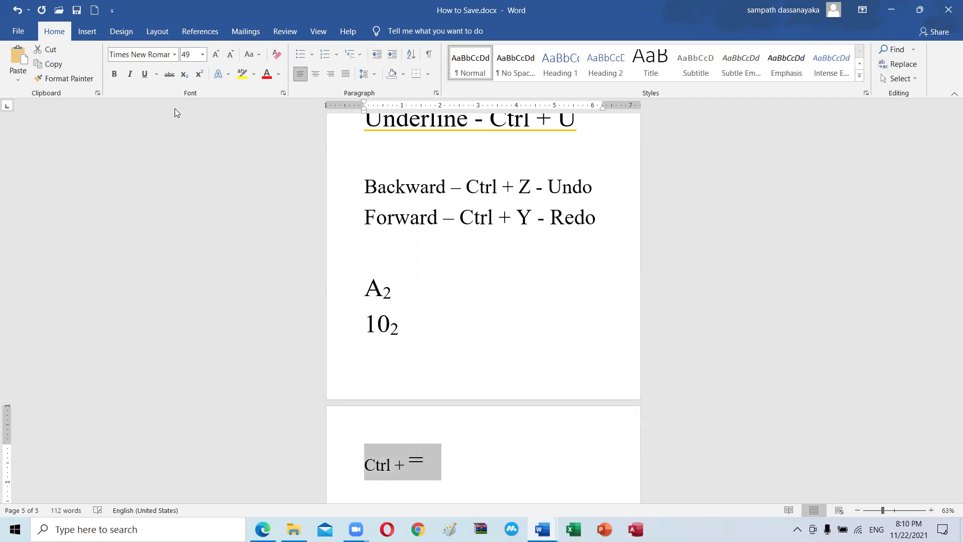
{"action": "key", "text": "ctrl+equal"}
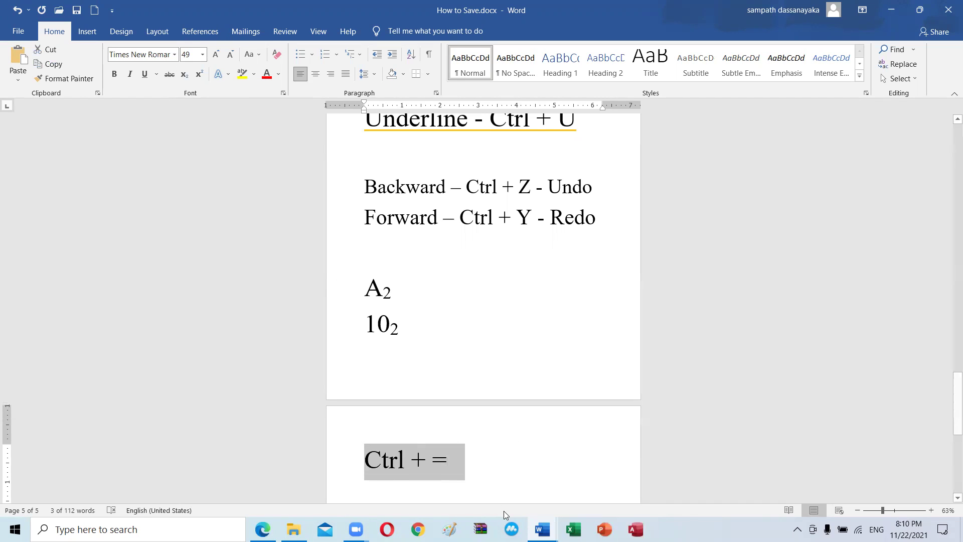
{"action": "left_click", "coordinate": [485, 467]}
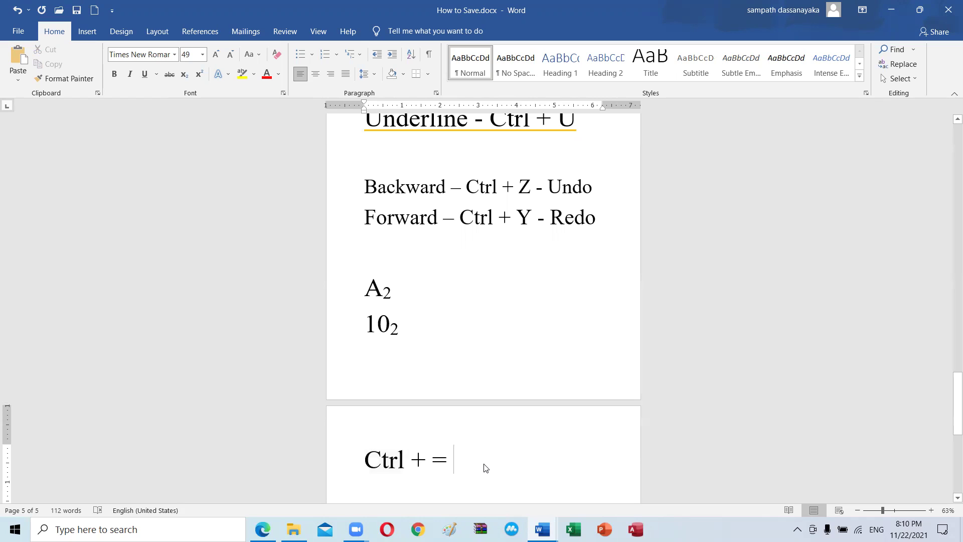
{"action": "type", "text": "- "}
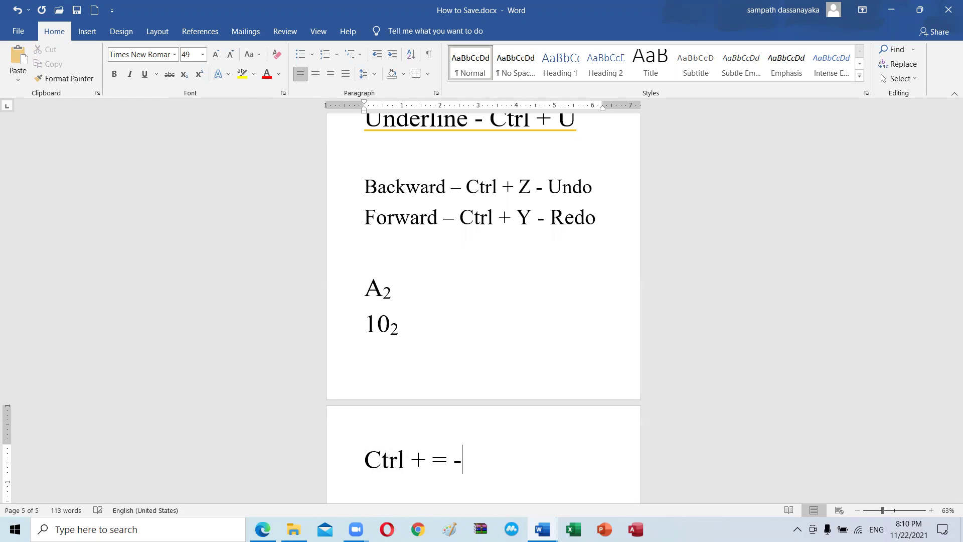
{"action": "type", "text": "Subscript"}
{"action": "scroll", "coordinate": [552, 429], "scroll_direction": "down", "scroll_amount": 2}
{"action": "key", "text": "Return"}
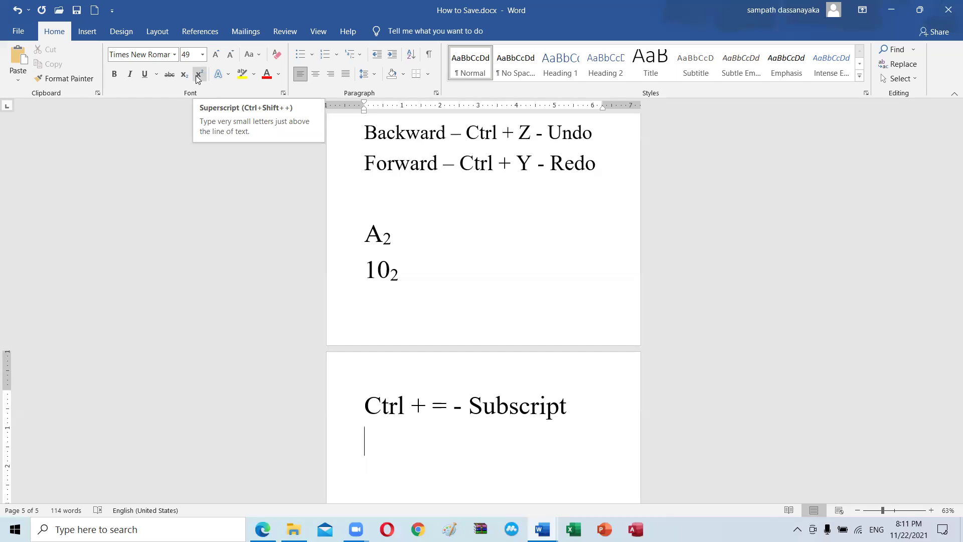
Step: Type O2 and make the 2 superscript to show O²
{"action": "type", "text": "o"}
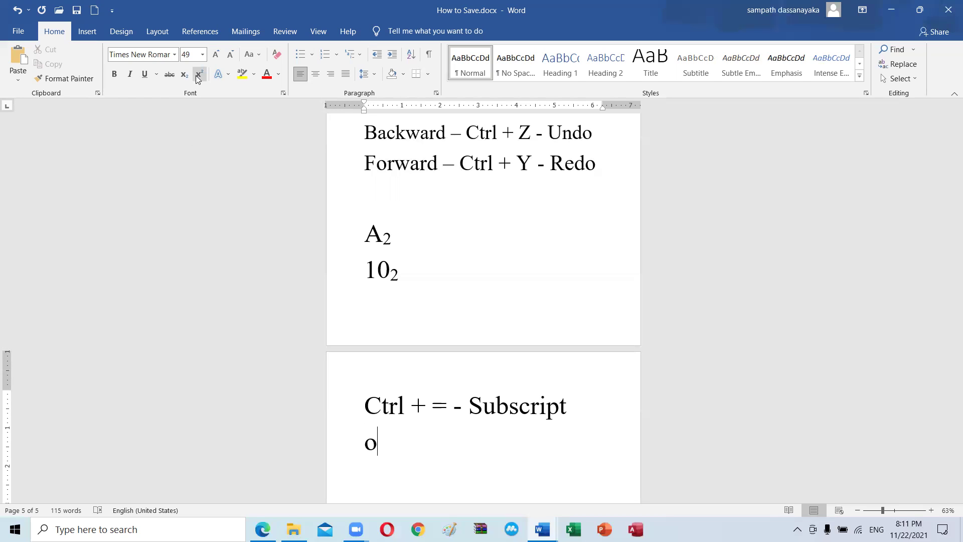
{"action": "key", "text": "BackSpace"}
{"action": "type", "text": "O2"}
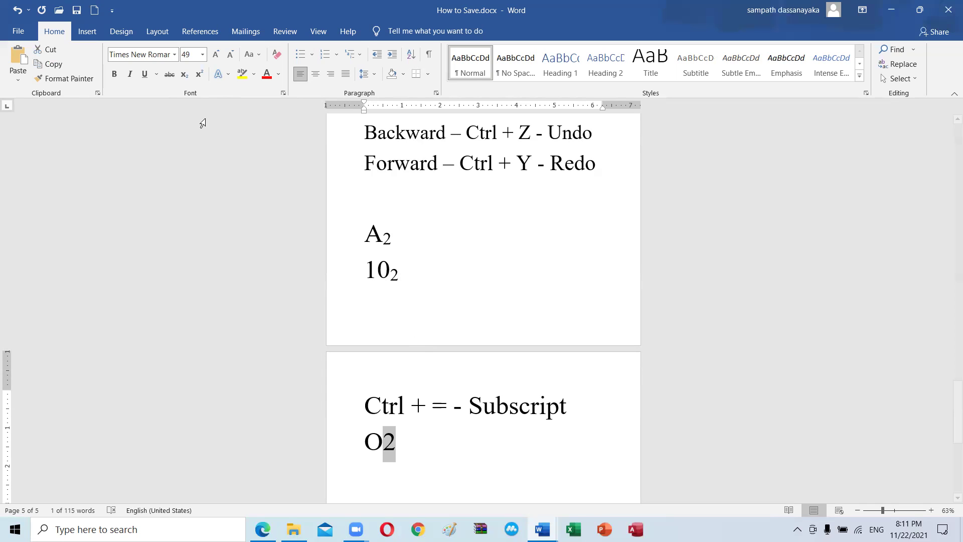
{"action": "left_click", "coordinate": [199, 74]}
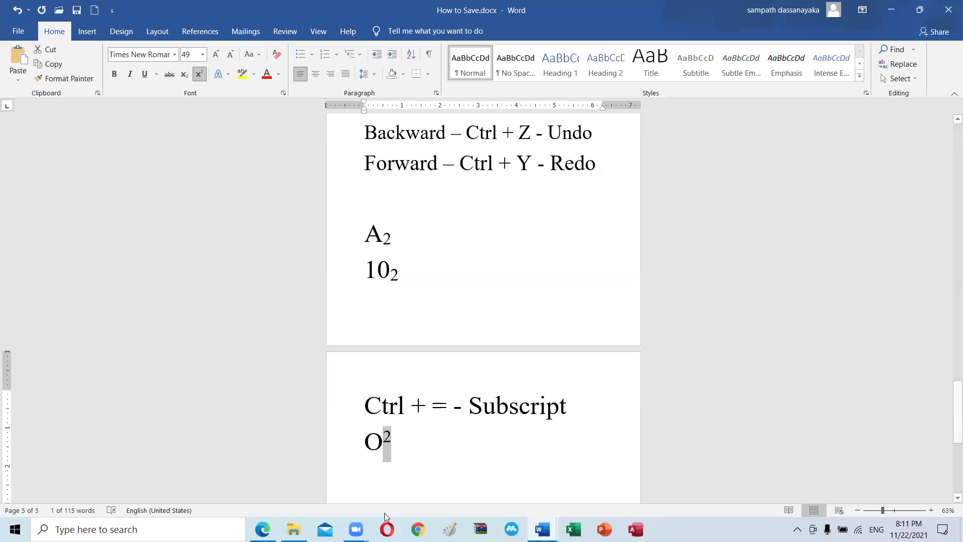
Step: Add 50³ on the next line by superscripting the 3
{"action": "left_click", "coordinate": [400, 476]}
{"action": "type", "text": "503"}
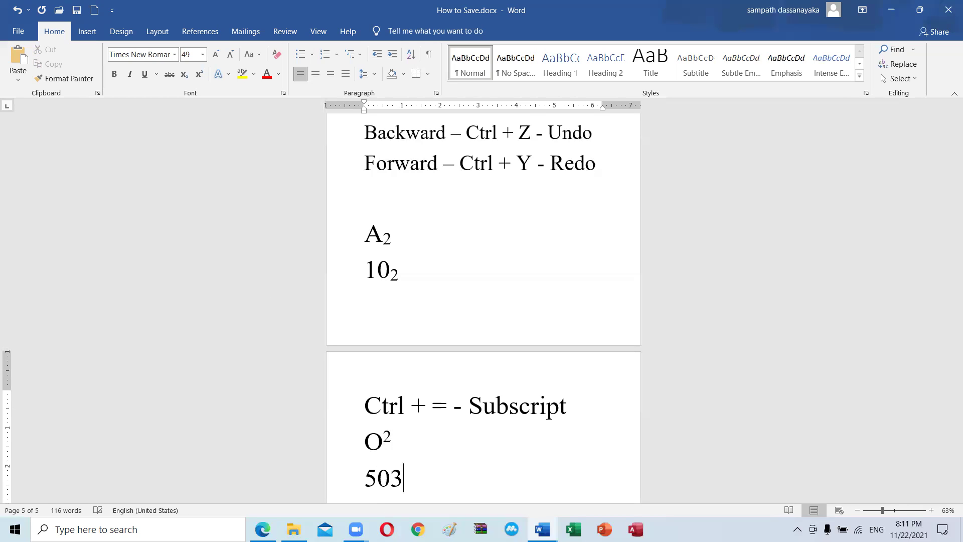
{"action": "scroll", "coordinate": [414, 483], "scroll_direction": "down", "scroll_amount": 1}
{"action": "left_click_drag", "start_coordinate": [406, 425], "coordinate": [390, 425]}
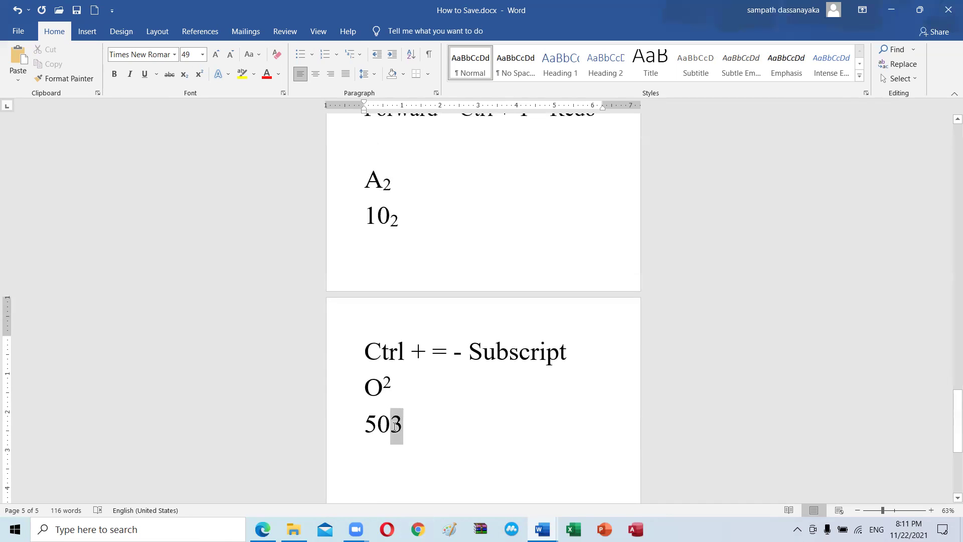
{"action": "left_click", "coordinate": [199, 74]}
Step: Add a line with the author's name followed by a superscript Hi
{"action": "left_click", "coordinate": [403, 458]}
{"action": "type", "text": "Sampat"}
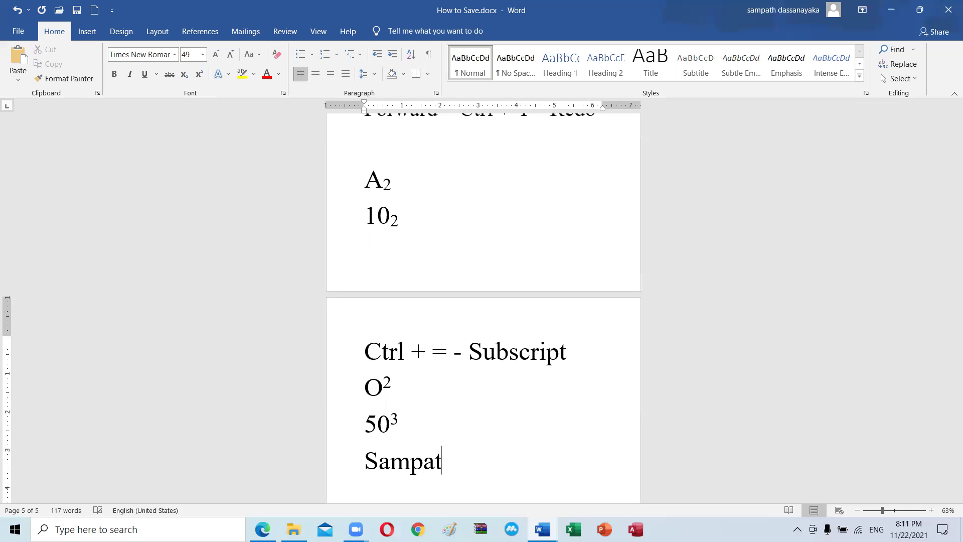
{"action": "type", "text": "h "}
{"action": "type", "text": "hi"}
{"action": "key", "text": "BackSpace"}
{"action": "key", "text": "BackSpace"}
{"action": "type", "text": "Ho"}
{"action": "key", "text": "BackSpace"}
{"action": "type", "text": "i"}
{"action": "left_click_drag", "start_coordinate": [512, 468], "coordinate": [455, 458]}
{"action": "left_click", "coordinate": [200, 76]}
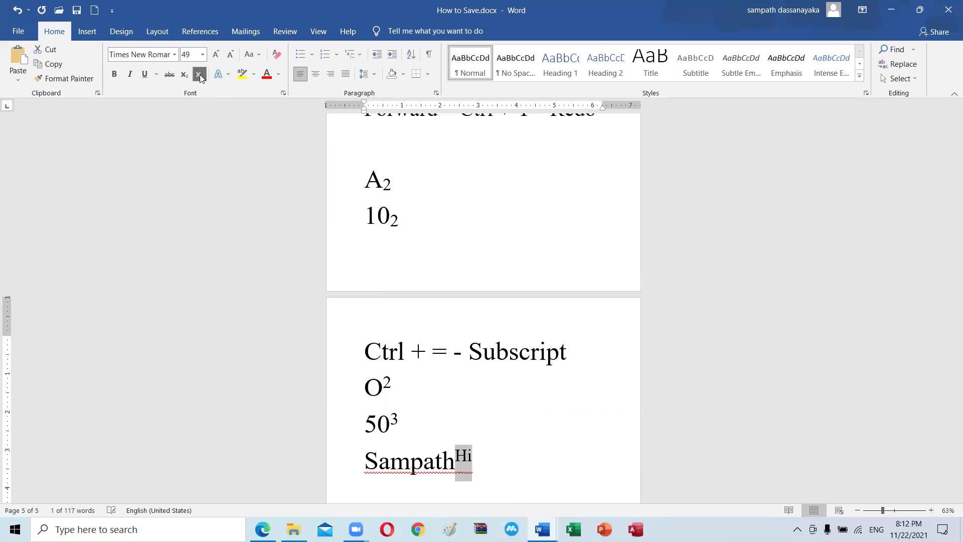
{"action": "left_click", "coordinate": [532, 453]}
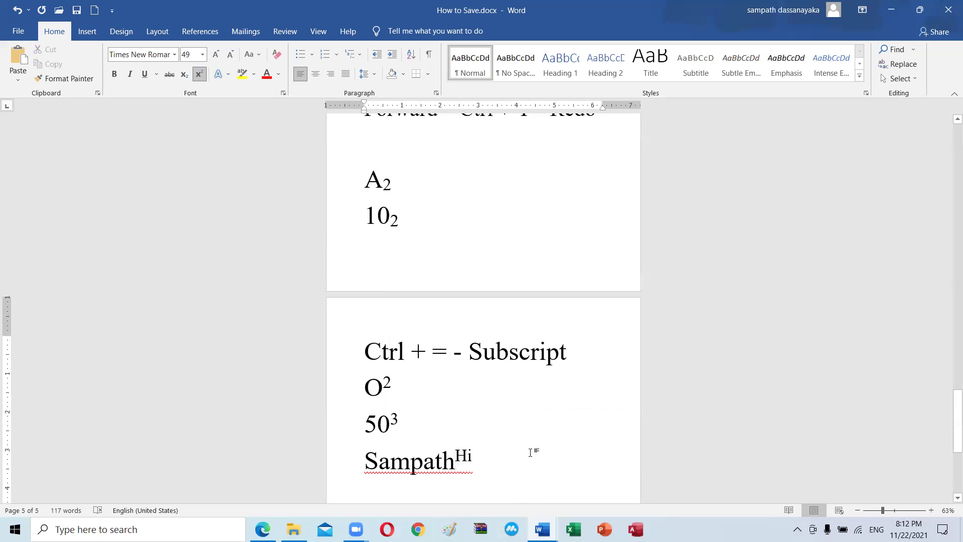
{"action": "scroll", "coordinate": [530, 452], "scroll_direction": "down", "scroll_amount": 1}
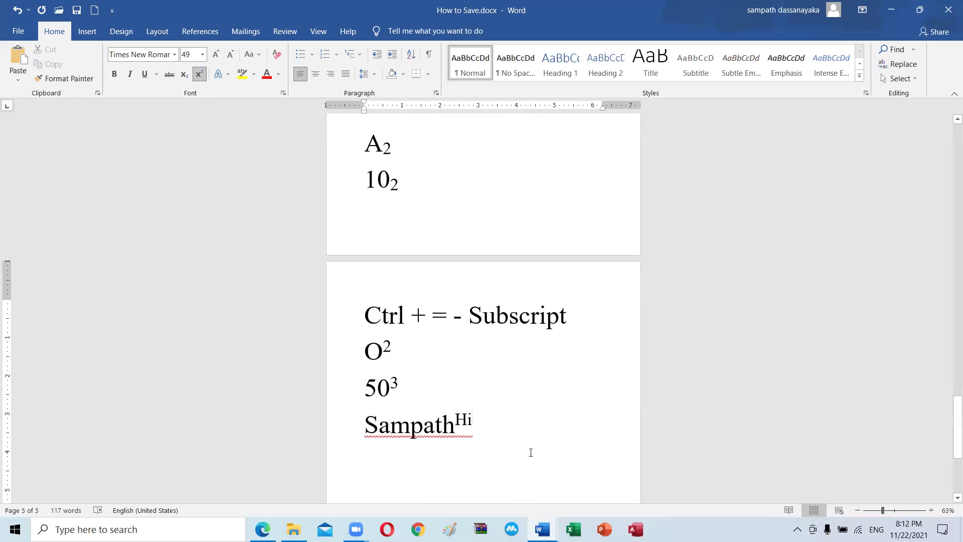
Step: Two lines below, type 'Ctrl + Shift + + - Superscript', with everything after 'Ctrl +' superscript
{"action": "key", "text": "Return"}
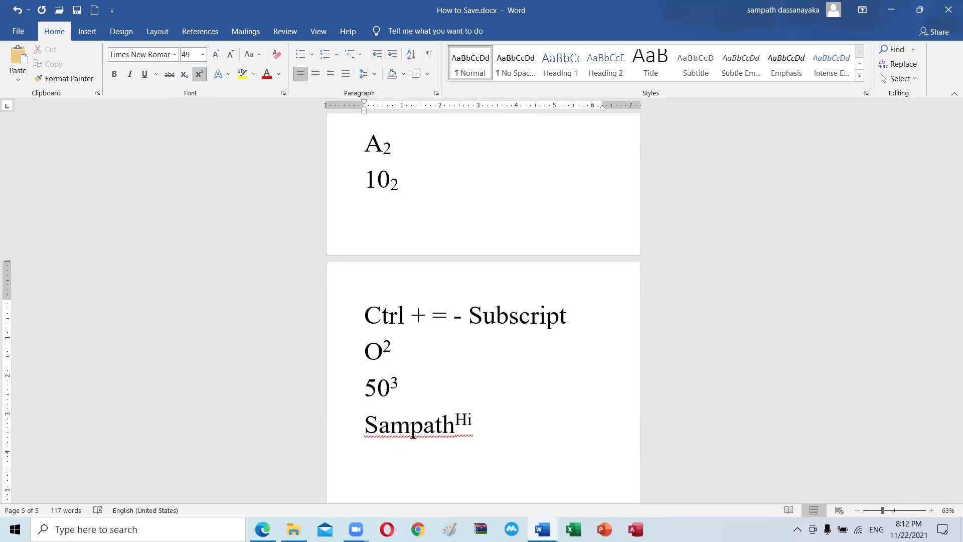
{"action": "key", "text": "Return"}
{"action": "type", "text": "Ctrl "}
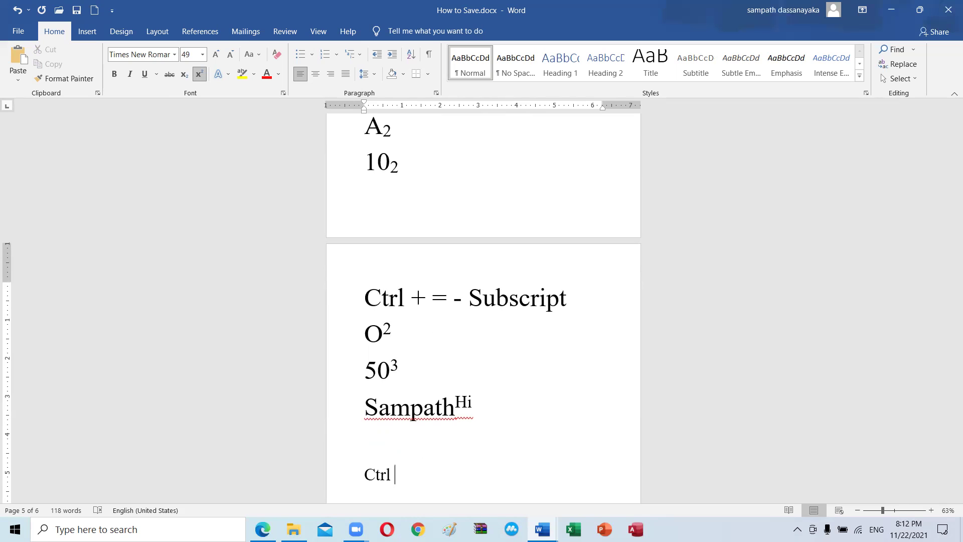
{"action": "type", "text": "+"}
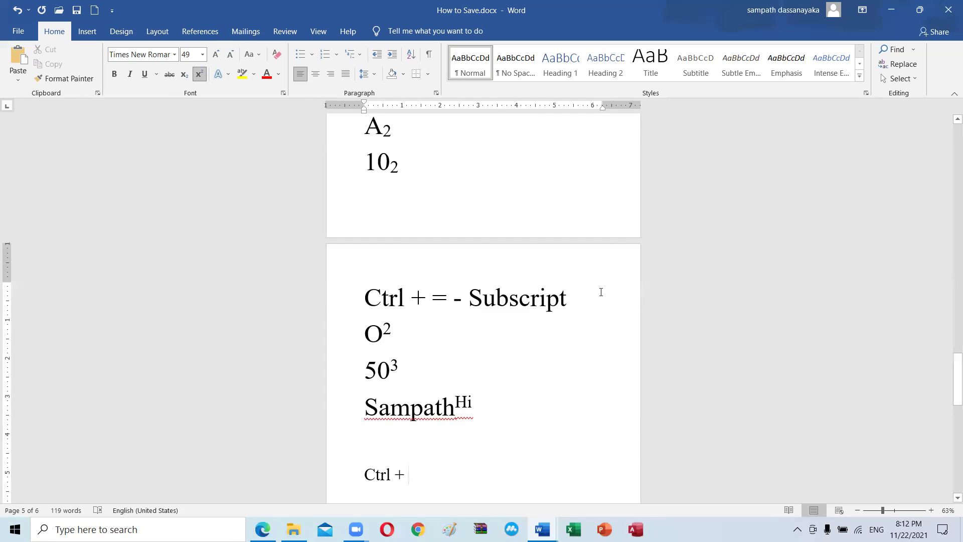
{"action": "left_click", "coordinate": [197, 74]}
{"action": "type", "text": "Shift + + "}
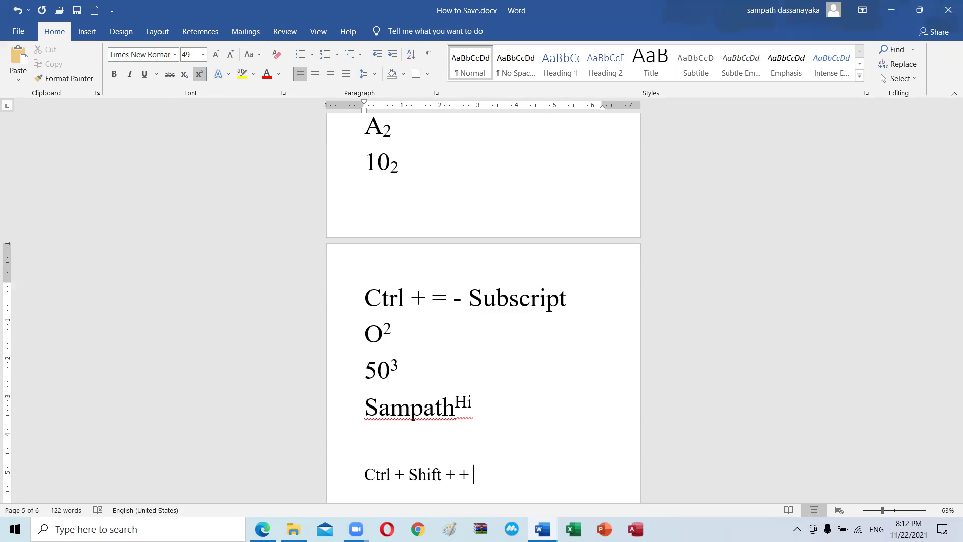
{"action": "type", "text": "- "}
{"action": "type", "text": "Superscript"}
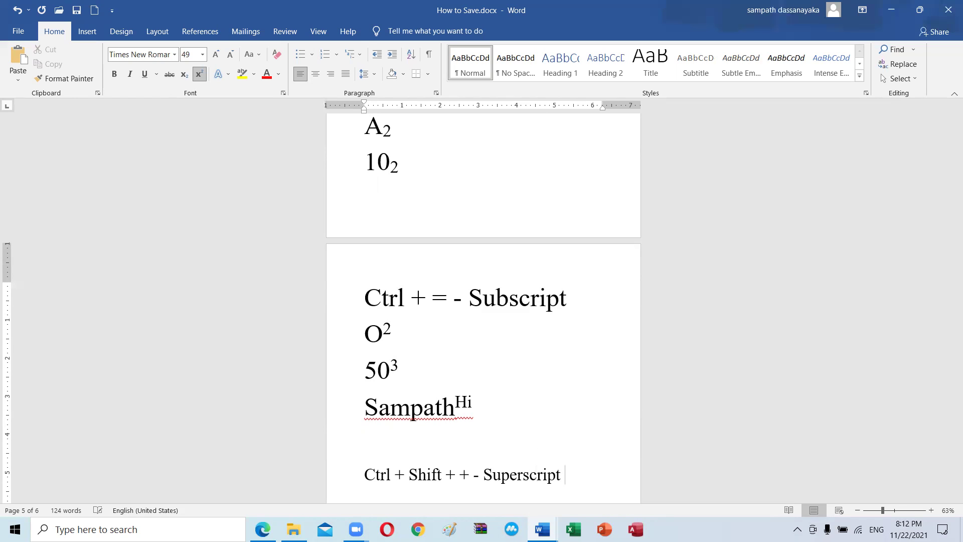
{"action": "left_click", "coordinate": [557, 474]}
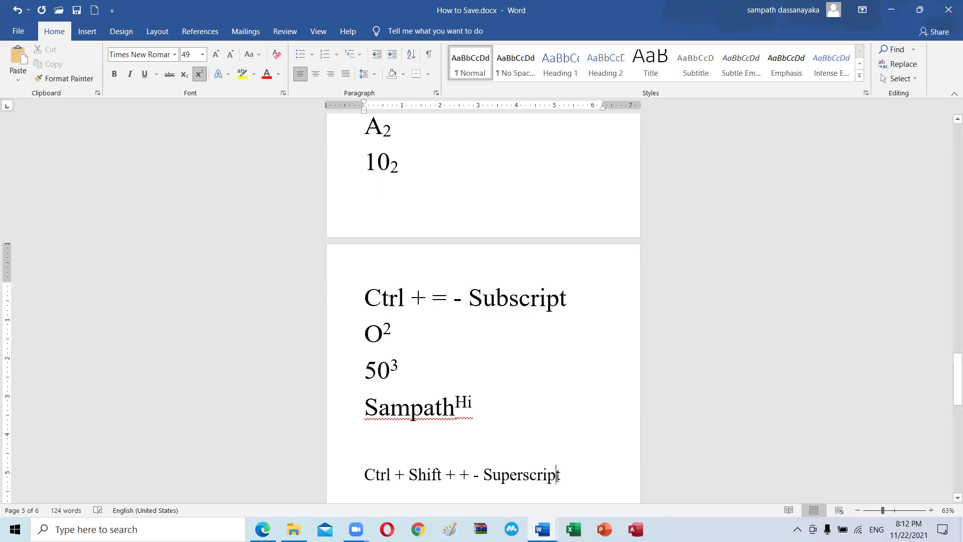
Step: Review the earlier pages, then add an empty line below the Superscript note
{"action": "scroll", "coordinate": [388, 385], "scroll_direction": "down", "scroll_amount": 1}
{"action": "scroll", "coordinate": [382, 387], "scroll_direction": "up", "scroll_amount": 1}
{"action": "scroll", "coordinate": [462, 387], "scroll_direction": "up", "scroll_amount": 2}
{"action": "scroll", "coordinate": [462, 388], "scroll_direction": "up", "scroll_amount": 2}
{"action": "scroll", "coordinate": [463, 387], "scroll_direction": "up", "scroll_amount": 2}
{"action": "scroll", "coordinate": [464, 387], "scroll_direction": "up", "scroll_amount": 1}
{"action": "scroll", "coordinate": [464, 386], "scroll_direction": "up", "scroll_amount": 2}
{"action": "scroll", "coordinate": [463, 386], "scroll_direction": "up", "scroll_amount": 2}
{"action": "scroll", "coordinate": [463, 386], "scroll_direction": "up", "scroll_amount": 1}
{"action": "scroll", "coordinate": [463, 386], "scroll_direction": "up", "scroll_amount": 1}
{"action": "scroll", "coordinate": [463, 386], "scroll_direction": "up", "scroll_amount": 1}
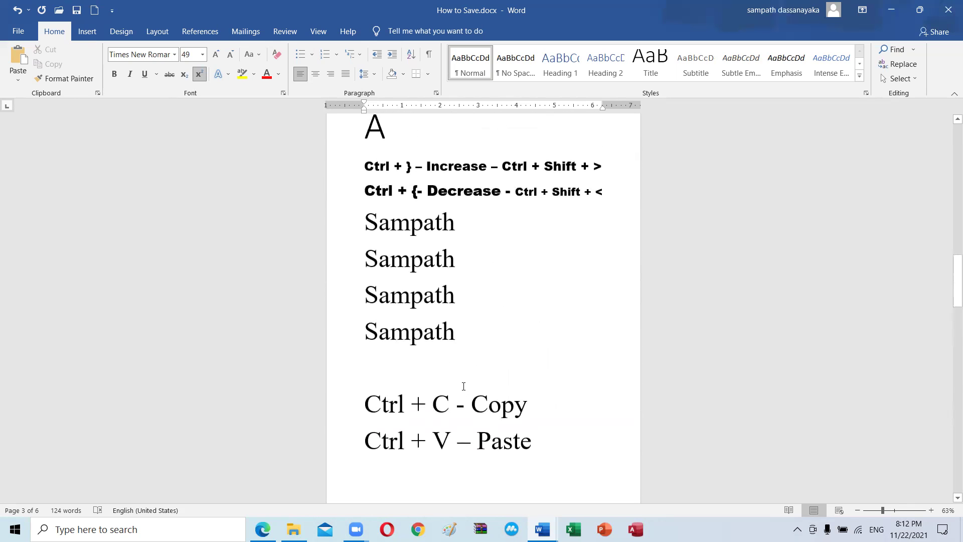
{"action": "scroll", "coordinate": [463, 386], "scroll_direction": "up", "scroll_amount": 3}
{"action": "scroll", "coordinate": [463, 386], "scroll_direction": "up", "scroll_amount": 3}
{"action": "scroll", "coordinate": [463, 387], "scroll_direction": "up", "scroll_amount": 1}
{"action": "scroll", "coordinate": [463, 386], "scroll_direction": "up", "scroll_amount": 4}
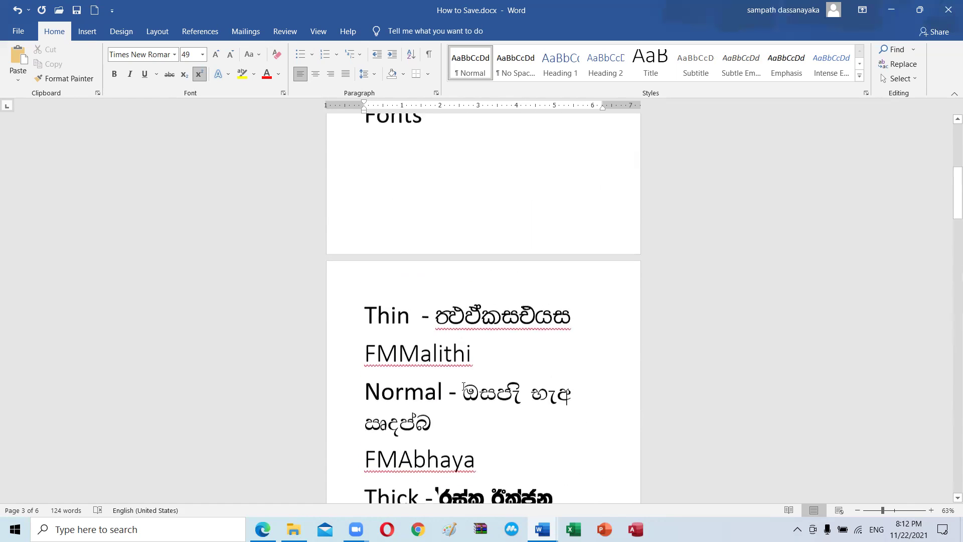
{"action": "scroll", "coordinate": [463, 386], "scroll_direction": "up", "scroll_amount": 4}
{"action": "scroll", "coordinate": [463, 386], "scroll_direction": "up", "scroll_amount": 2}
{"action": "scroll", "coordinate": [463, 386], "scroll_direction": "down", "scroll_amount": 2}
{"action": "scroll", "coordinate": [463, 386], "scroll_direction": "down", "scroll_amount": 2}
{"action": "scroll", "coordinate": [463, 387], "scroll_direction": "down", "scroll_amount": 2}
{"action": "scroll", "coordinate": [464, 387], "scroll_direction": "down", "scroll_amount": 2}
{"action": "scroll", "coordinate": [463, 387], "scroll_direction": "down", "scroll_amount": 2}
{"action": "scroll", "coordinate": [463, 394], "scroll_direction": "down", "scroll_amount": 2}
{"action": "scroll", "coordinate": [462, 396], "scroll_direction": "down", "scroll_amount": 2}
{"action": "scroll", "coordinate": [462, 394], "scroll_direction": "down", "scroll_amount": 2}
{"action": "scroll", "coordinate": [462, 393], "scroll_direction": "down", "scroll_amount": 1}
{"action": "scroll", "coordinate": [462, 393], "scroll_direction": "down", "scroll_amount": 1}
{"action": "scroll", "coordinate": [344, 391], "scroll_direction": "down", "scroll_amount": 1}
{"action": "scroll", "coordinate": [455, 338], "scroll_direction": "down", "scroll_amount": 1}
{"action": "scroll", "coordinate": [492, 335], "scroll_direction": "down", "scroll_amount": 1}
{"action": "scroll", "coordinate": [493, 336], "scroll_direction": "down", "scroll_amount": 2}
{"action": "scroll", "coordinate": [493, 336], "scroll_direction": "down", "scroll_amount": 1}
{"action": "scroll", "coordinate": [492, 336], "scroll_direction": "down", "scroll_amount": 2}
{"action": "scroll", "coordinate": [492, 336], "scroll_direction": "down", "scroll_amount": 1}
{"action": "scroll", "coordinate": [492, 336], "scroll_direction": "down", "scroll_amount": 1}
{"action": "scroll", "coordinate": [493, 336], "scroll_direction": "down", "scroll_amount": 2}
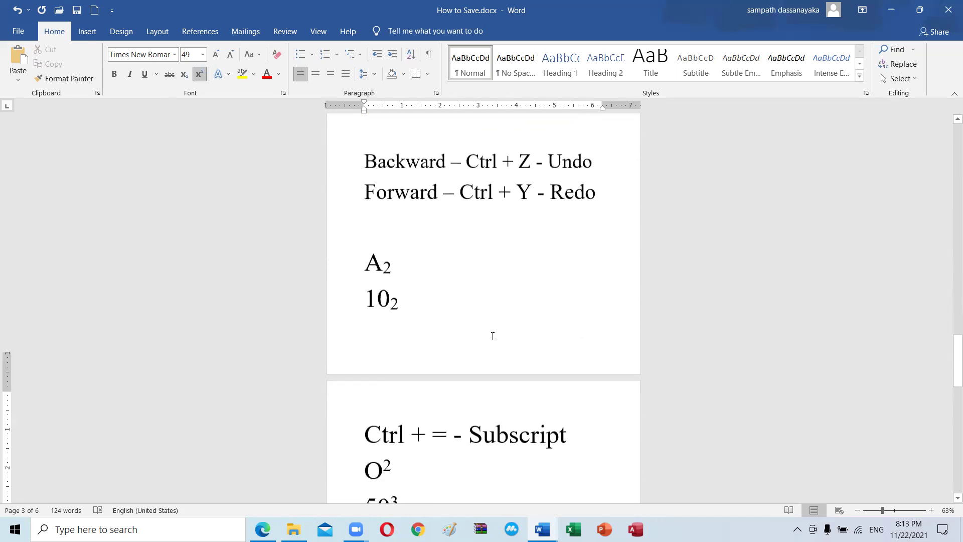
{"action": "scroll", "coordinate": [493, 336], "scroll_direction": "down", "scroll_amount": 1}
{"action": "scroll", "coordinate": [493, 336], "scroll_direction": "down", "scroll_amount": 2}
{"action": "scroll", "coordinate": [493, 336], "scroll_direction": "down", "scroll_amount": 4}
{"action": "scroll", "coordinate": [494, 336], "scroll_direction": "down", "scroll_amount": 3}
{"action": "scroll", "coordinate": [498, 336], "scroll_direction": "down", "scroll_amount": 5}
{"action": "scroll", "coordinate": [499, 335], "scroll_direction": "up", "scroll_amount": 5}
{"action": "scroll", "coordinate": [500, 336], "scroll_direction": "up", "scroll_amount": 3}
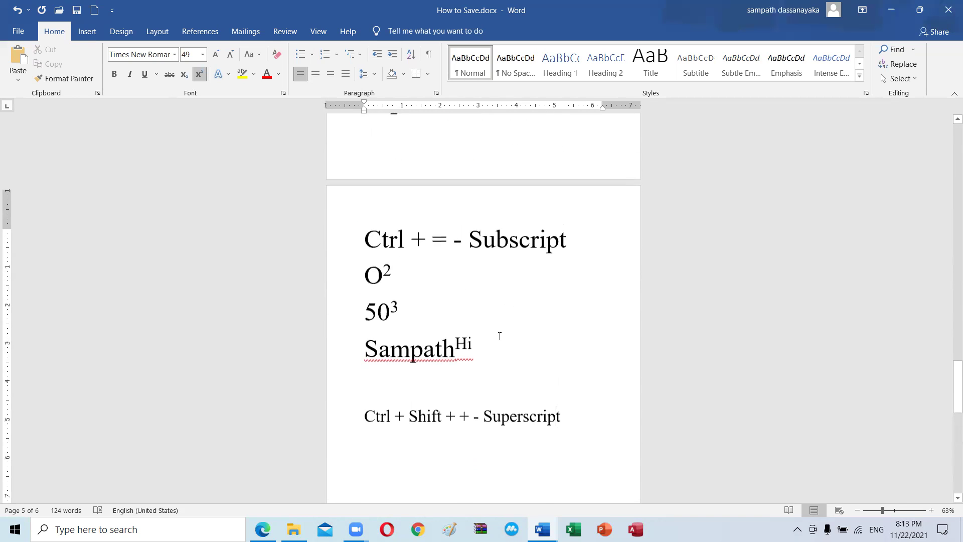
{"action": "scroll", "coordinate": [500, 336], "scroll_direction": "up", "scroll_amount": 3}
{"action": "scroll", "coordinate": [499, 336], "scroll_direction": "up", "scroll_amount": 2}
{"action": "scroll", "coordinate": [499, 336], "scroll_direction": "up", "scroll_amount": 3}
{"action": "scroll", "coordinate": [499, 336], "scroll_direction": "up", "scroll_amount": 3}
{"action": "scroll", "coordinate": [499, 336], "scroll_direction": "up", "scroll_amount": 2}
{"action": "scroll", "coordinate": [499, 336], "scroll_direction": "up", "scroll_amount": 2}
{"action": "scroll", "coordinate": [500, 336], "scroll_direction": "up", "scroll_amount": 3}
{"action": "scroll", "coordinate": [500, 336], "scroll_direction": "up", "scroll_amount": 4}
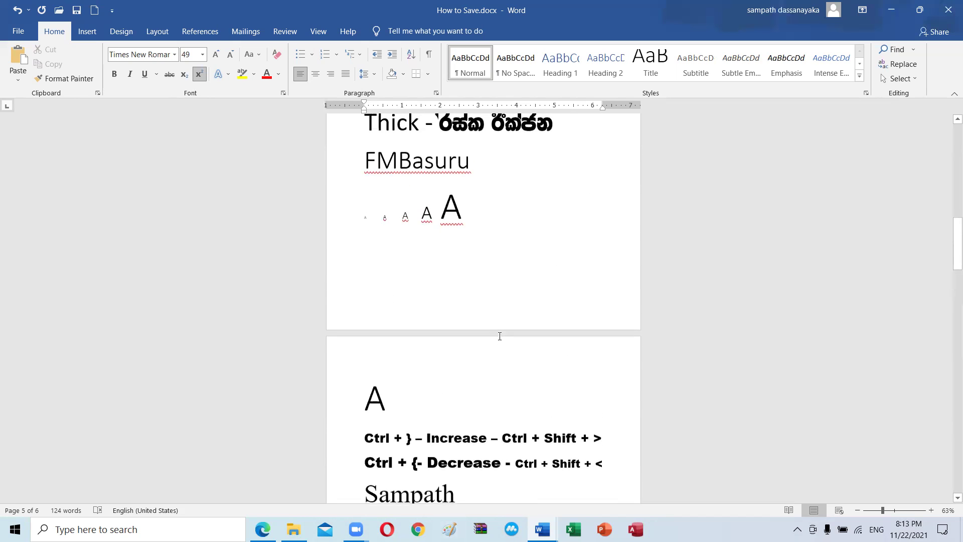
{"action": "scroll", "coordinate": [499, 336], "scroll_direction": "up", "scroll_amount": 5}
{"action": "scroll", "coordinate": [499, 336], "scroll_direction": "up", "scroll_amount": 5}
{"action": "scroll", "coordinate": [500, 336], "scroll_direction": "up", "scroll_amount": 5}
{"action": "scroll", "coordinate": [500, 336], "scroll_direction": "up", "scroll_amount": 3}
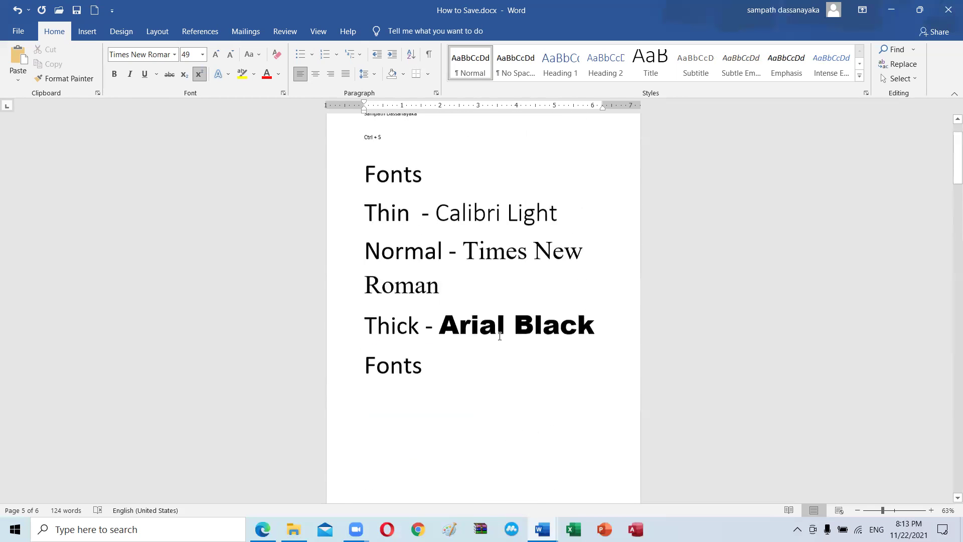
{"action": "scroll", "coordinate": [499, 336], "scroll_direction": "up", "scroll_amount": 2}
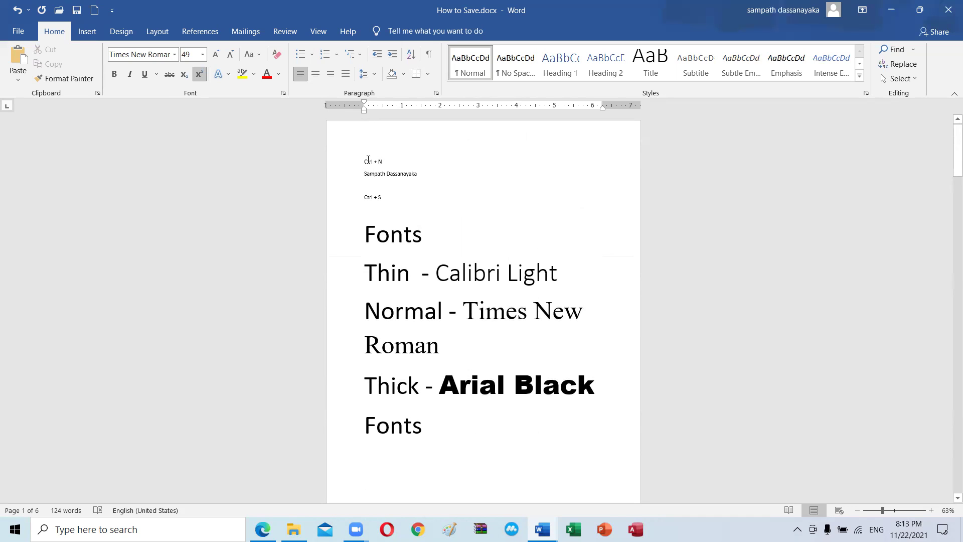
{"action": "scroll", "coordinate": [398, 263], "scroll_direction": "down", "scroll_amount": 1}
{"action": "scroll", "coordinate": [397, 263], "scroll_direction": "down", "scroll_amount": 2}
{"action": "scroll", "coordinate": [430, 279], "scroll_direction": "down", "scroll_amount": 5}
{"action": "scroll", "coordinate": [429, 279], "scroll_direction": "down", "scroll_amount": 5}
{"action": "scroll", "coordinate": [430, 278], "scroll_direction": "down", "scroll_amount": 5}
{"action": "scroll", "coordinate": [430, 279], "scroll_direction": "down", "scroll_amount": 5}
{"action": "scroll", "coordinate": [430, 279], "scroll_direction": "down", "scroll_amount": 4}
{"action": "scroll", "coordinate": [430, 279], "scroll_direction": "down", "scroll_amount": 5}
{"action": "scroll", "coordinate": [431, 279], "scroll_direction": "down", "scroll_amount": 5}
{"action": "scroll", "coordinate": [430, 279], "scroll_direction": "down", "scroll_amount": 3}
{"action": "scroll", "coordinate": [430, 279], "scroll_direction": "down", "scroll_amount": 2}
{"action": "scroll", "coordinate": [430, 279], "scroll_direction": "down", "scroll_amount": 5}
{"action": "scroll", "coordinate": [430, 279], "scroll_direction": "down", "scroll_amount": 5}
{"action": "scroll", "coordinate": [430, 280], "scroll_direction": "down", "scroll_amount": 5}
{"action": "scroll", "coordinate": [429, 282], "scroll_direction": "down", "scroll_amount": 3}
{"action": "scroll", "coordinate": [428, 285], "scroll_direction": "down", "scroll_amount": 5}
{"action": "key", "text": "Return"}
{"action": "scroll", "coordinate": [423, 296], "scroll_direction": "down", "scroll_amount": 3}
{"action": "scroll", "coordinate": [417, 274], "scroll_direction": "up", "scroll_amount": 2}
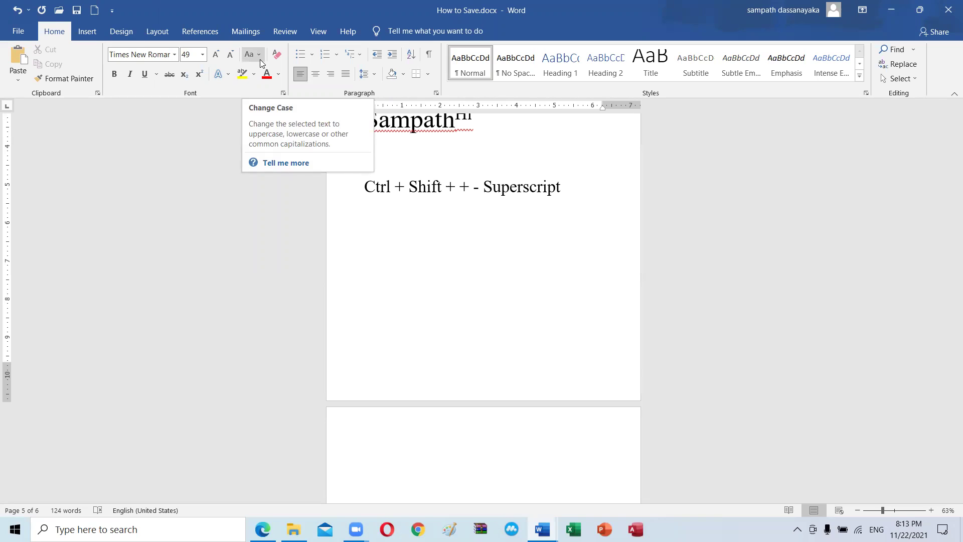
Step: Type 'Change Case' below the note, correcting the misspelling Cange to Change
{"action": "left_click", "coordinate": [368, 268]}
{"action": "left_click", "coordinate": [370, 243]}
{"action": "type", "text": "Cange Case"}
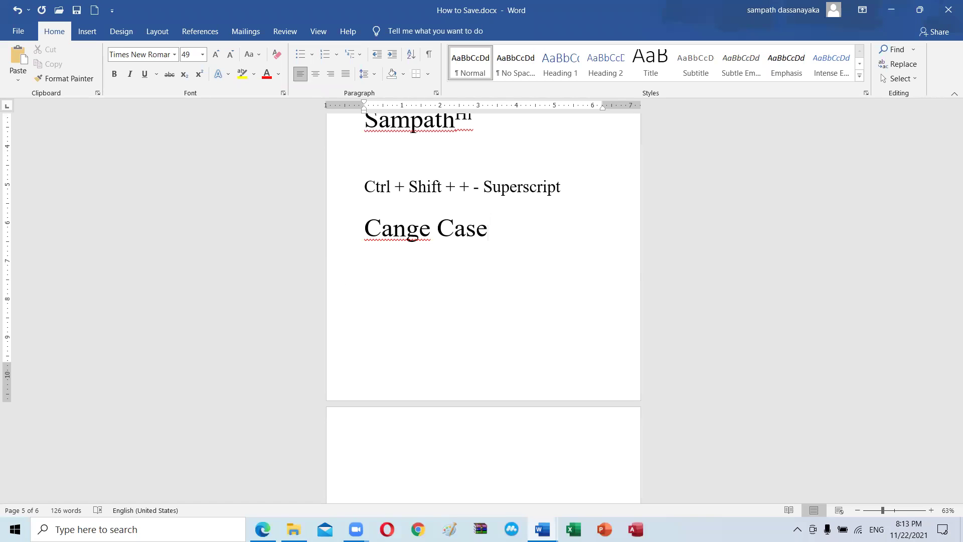
{"action": "right_click", "coordinate": [386, 230]}
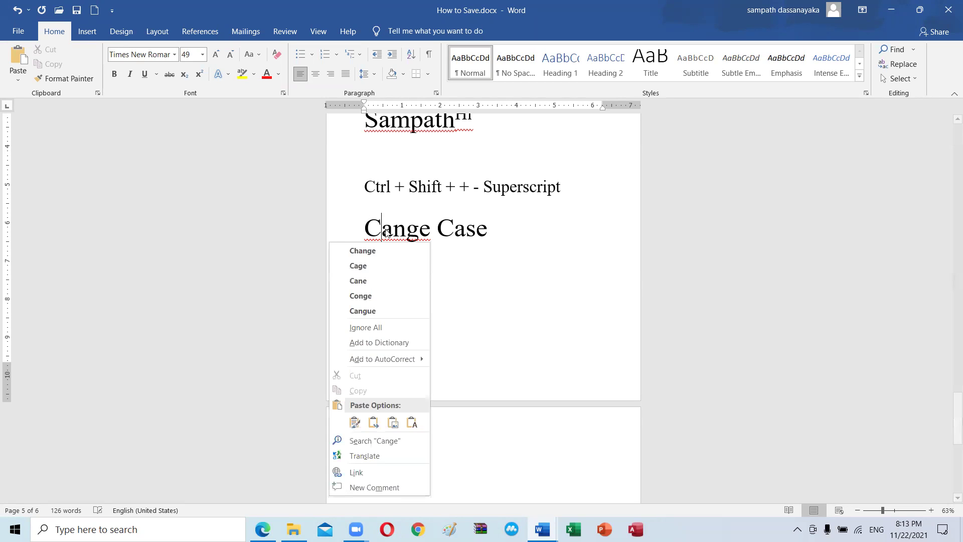
{"action": "left_click", "coordinate": [382, 247]}
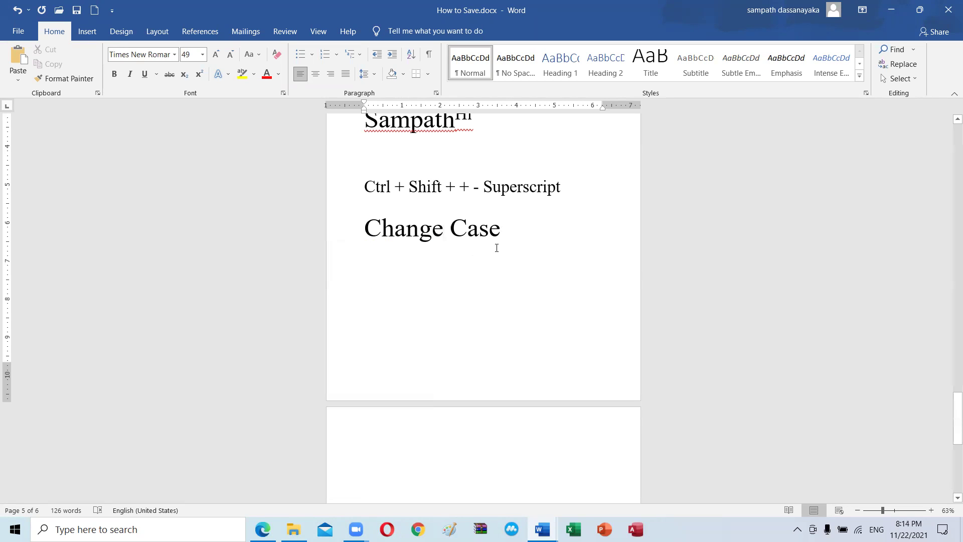
Step: Shrink Change Case to size 36 and paste copies onto the following lines
{"action": "left_click_drag", "start_coordinate": [501, 229], "coordinate": [381, 222]}
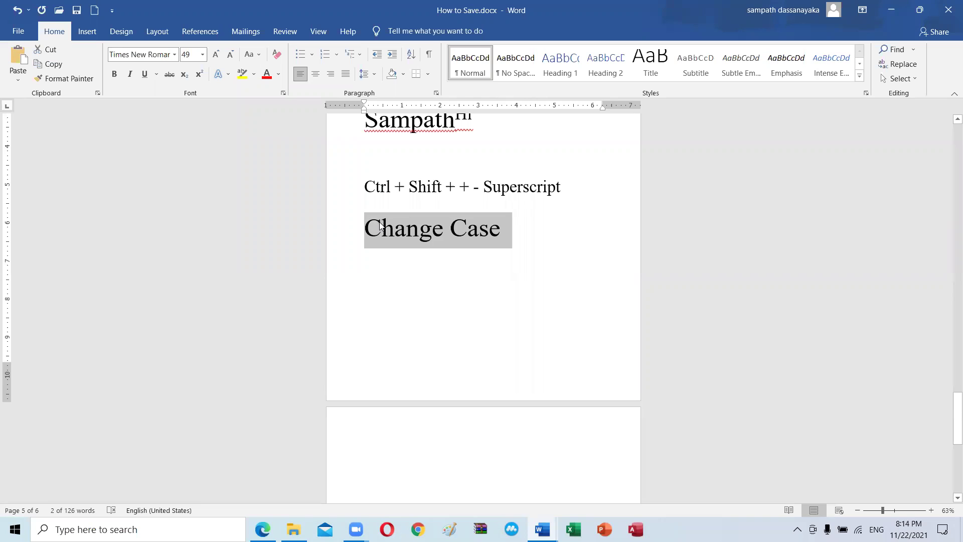
{"action": "key", "text": "ctrl+bracketleft"}
{"action": "key", "text": "ctrl+bracketleft"}
{"action": "key", "text": "ctrl+bracketleft"}
{"action": "key", "text": "ctrl+bracketleft"}
{"action": "key", "text": "ctrl+bracketleft"}
{"action": "key", "text": "ctrl+bracketleft"}
{"action": "key", "text": "ctrl+bracketleft"}
{"action": "key", "text": "ctrl+bracketleft"}
{"action": "key", "text": "ctrl+bracketleft"}
{"action": "key", "text": "ctrl+bracketleft"}
{"action": "key", "text": "ctrl+bracketleft"}
{"action": "key", "text": "ctrl+bracketleft"}
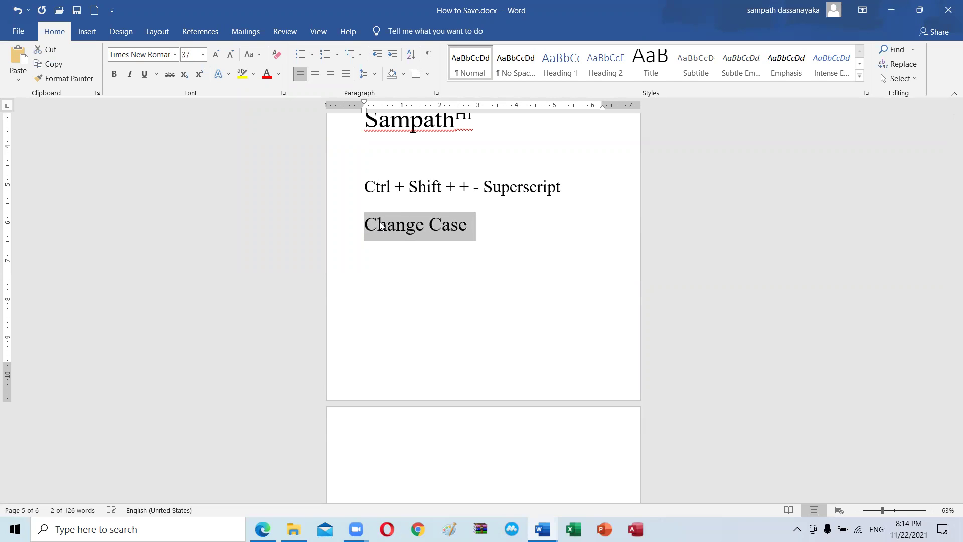
{"action": "key", "text": "ctrl+bracketleft"}
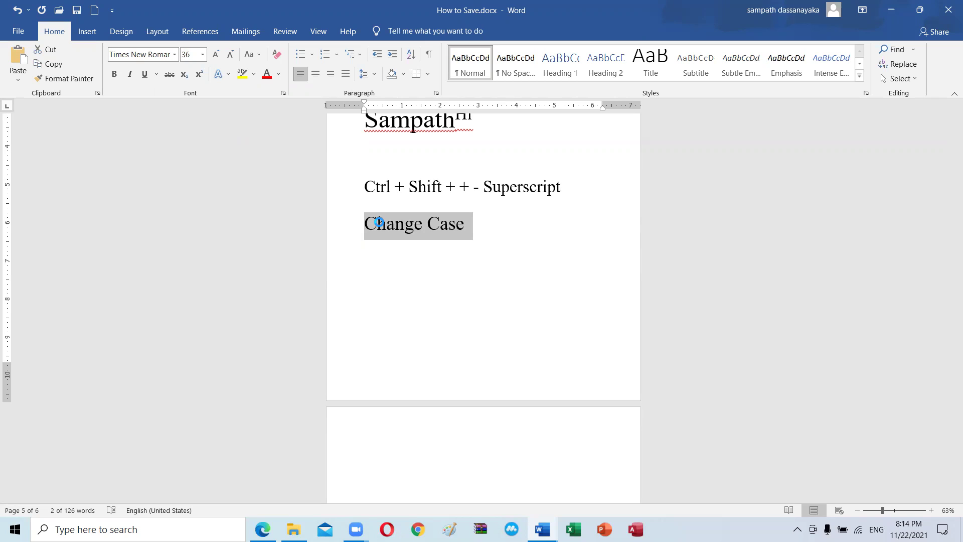
{"action": "left_click", "coordinate": [496, 239]}
{"action": "key", "text": "Return"}
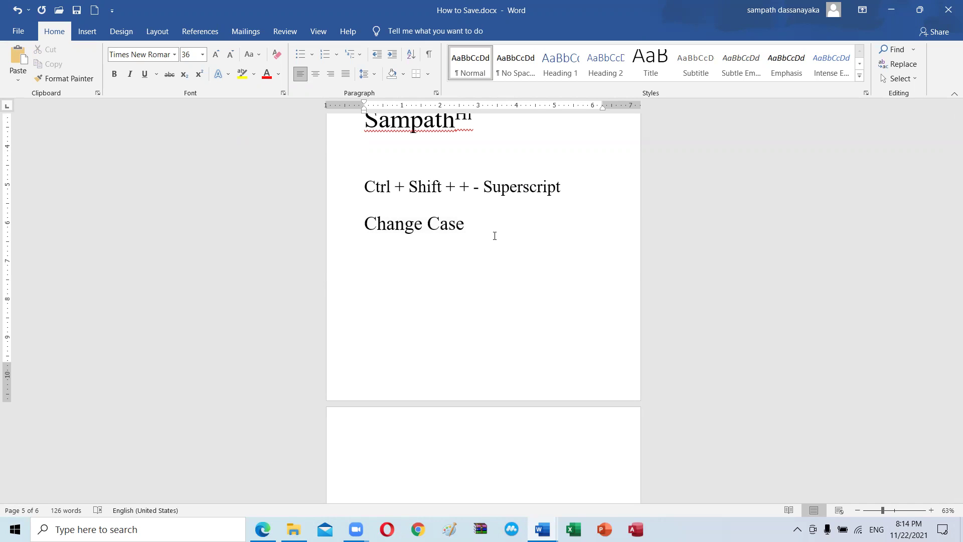
{"action": "type", "text": "Change Case"}
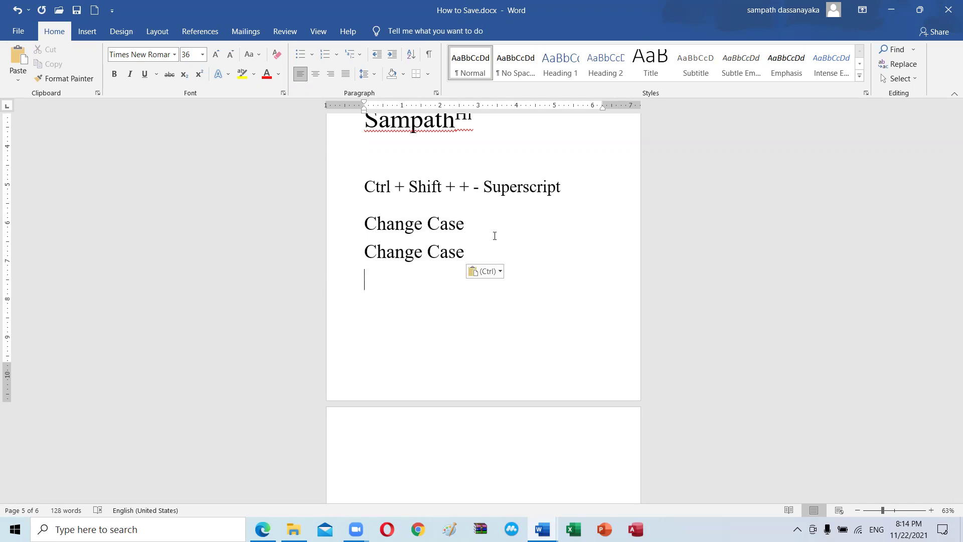
{"action": "type", "text": "Change Case"}
{"action": "type", "text": "Change Case"}
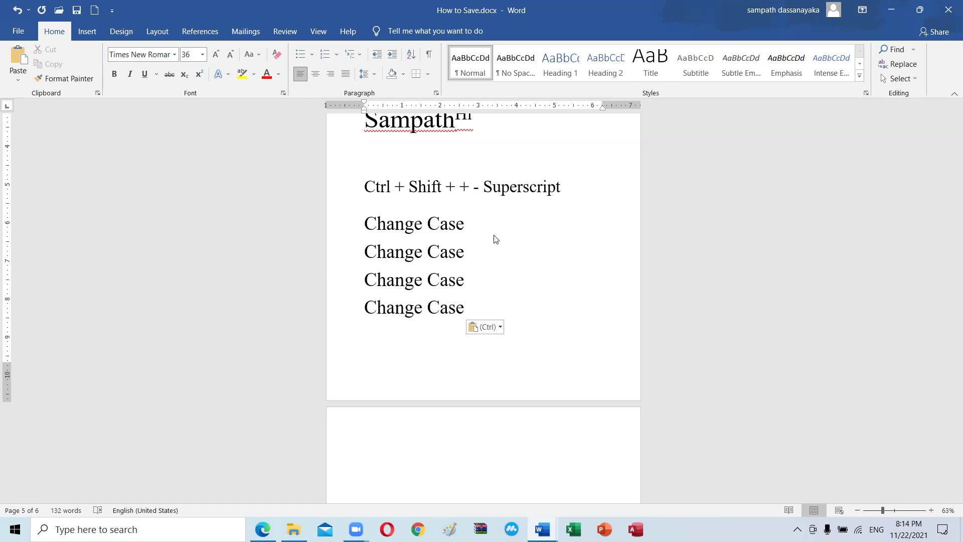
{"action": "type", "text": "Change Case"}
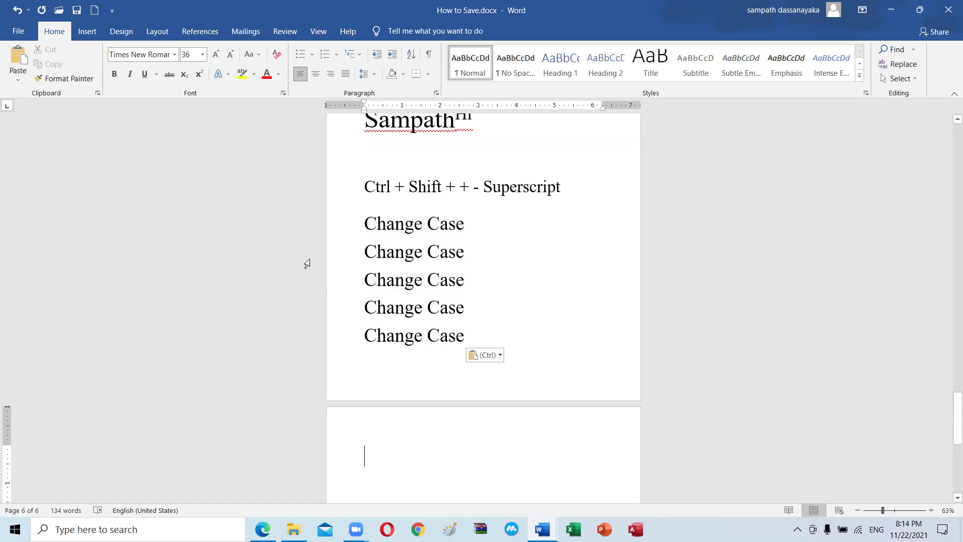
Step: Set the first three Change Case lines to Sentence case, lowercase and UPPERCASE
{"action": "left_click_drag", "start_coordinate": [471, 223], "coordinate": [365, 228]}
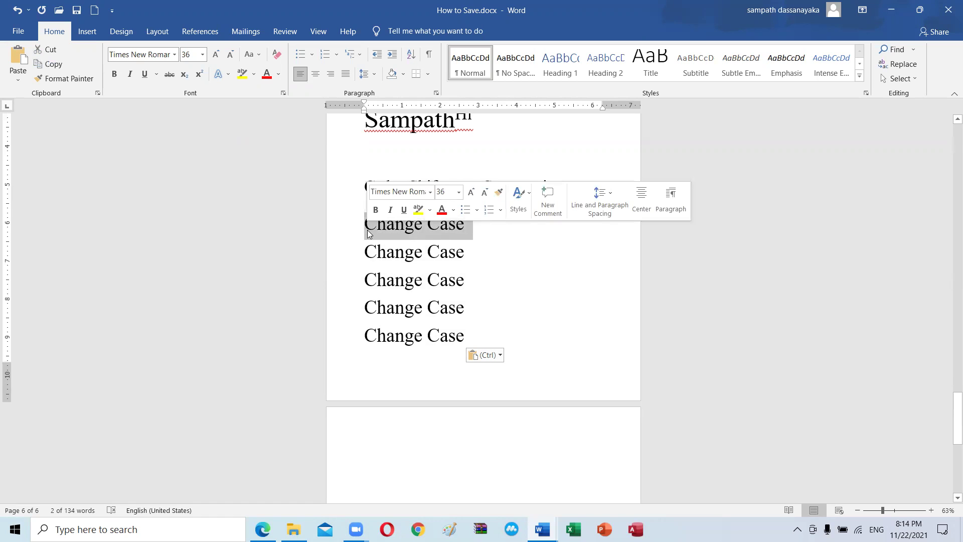
{"action": "left_click", "coordinate": [254, 55]}
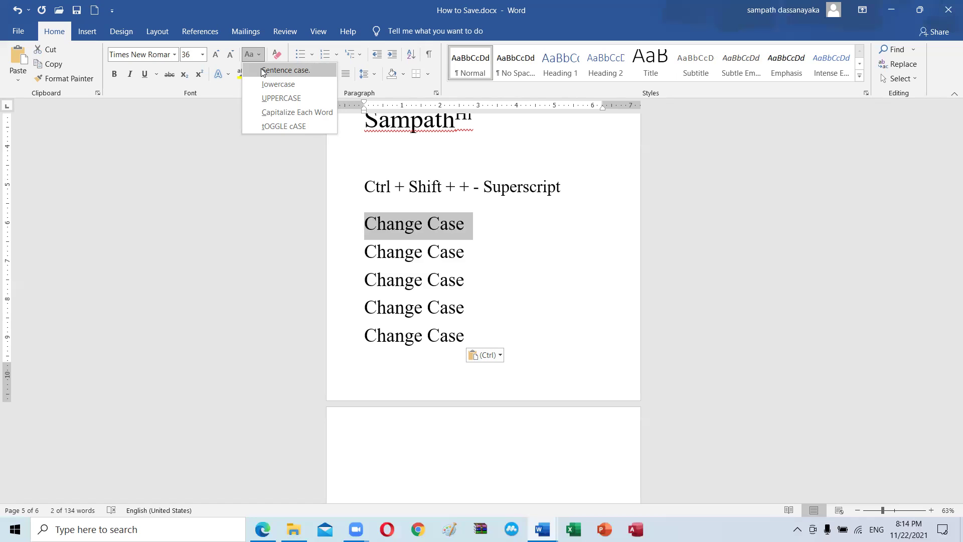
{"action": "left_click", "coordinate": [263, 71]}
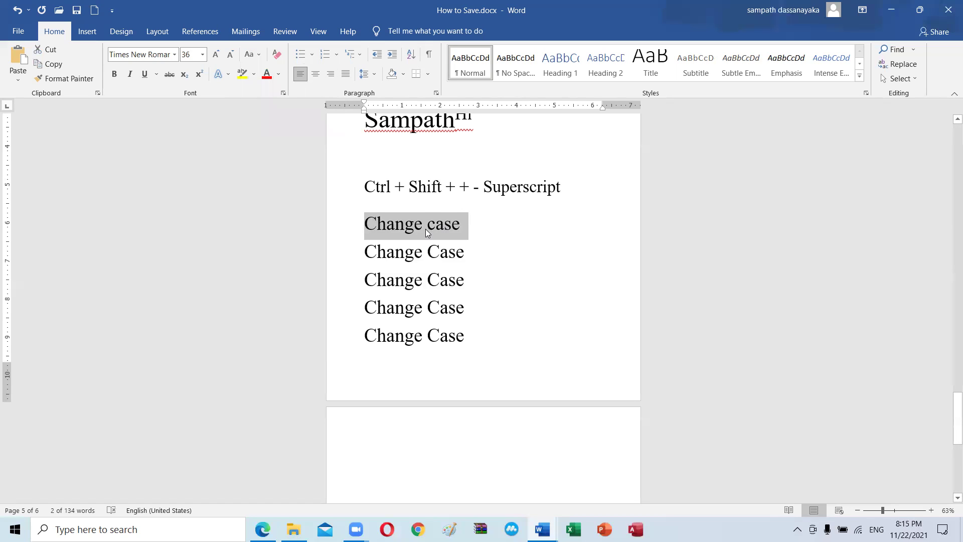
{"action": "left_click", "coordinate": [471, 258]}
{"action": "triple_click", "coordinate": [471, 258]}
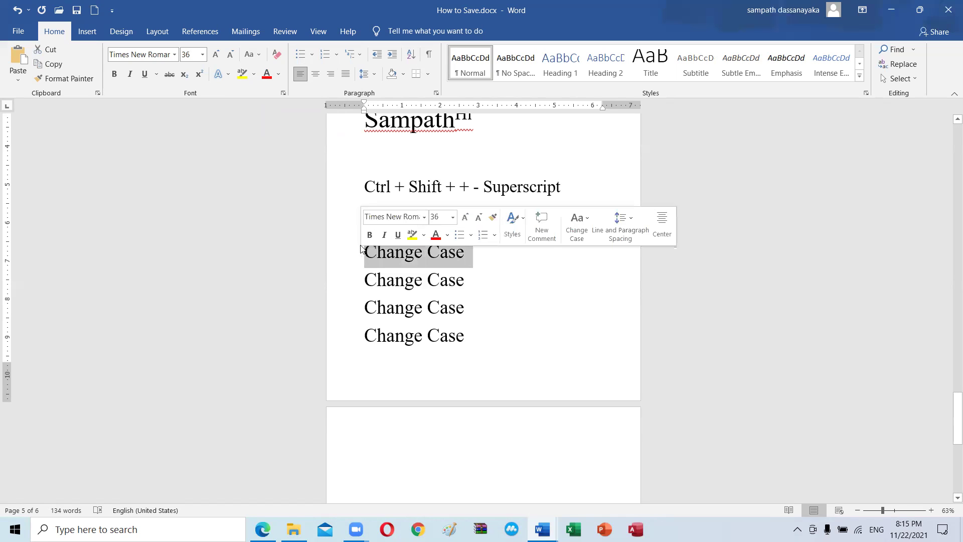
{"action": "left_click", "coordinate": [253, 54]}
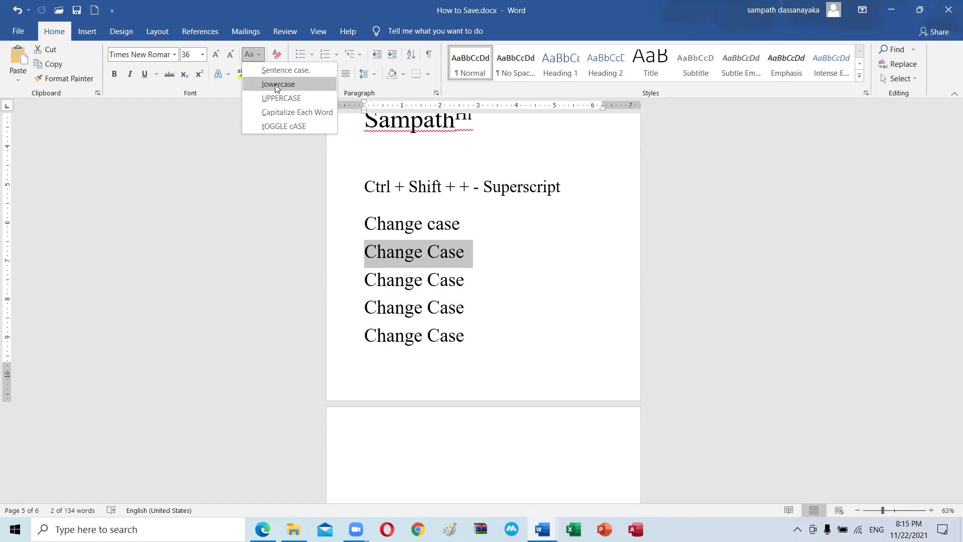
{"action": "left_click", "coordinate": [276, 85]}
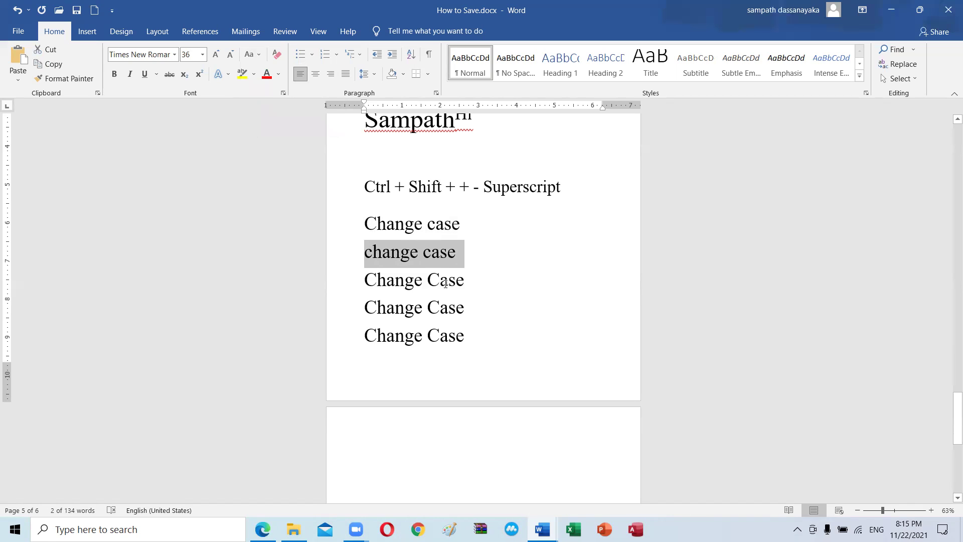
{"action": "left_click_drag", "start_coordinate": [445, 284], "coordinate": [402, 289]}
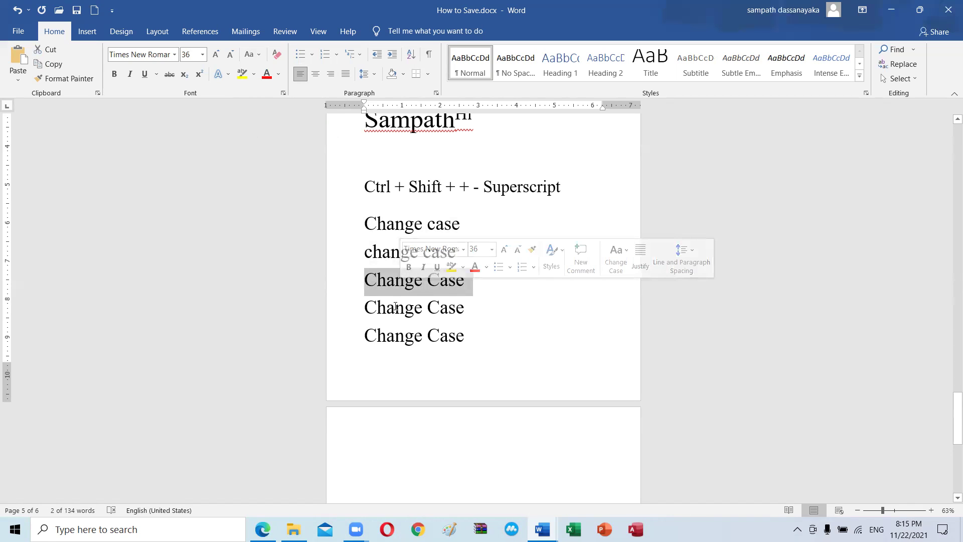
{"action": "left_click", "coordinate": [252, 54]}
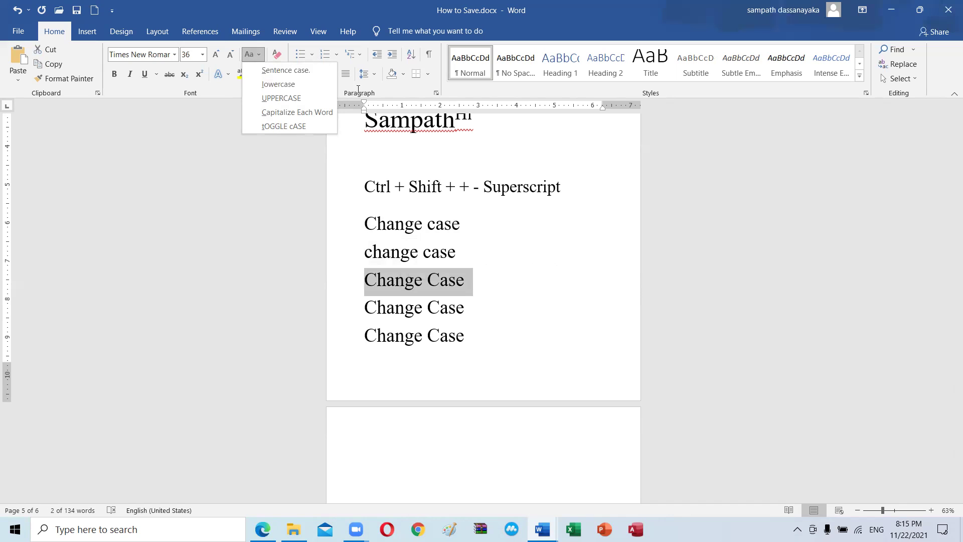
{"action": "left_click", "coordinate": [273, 103]}
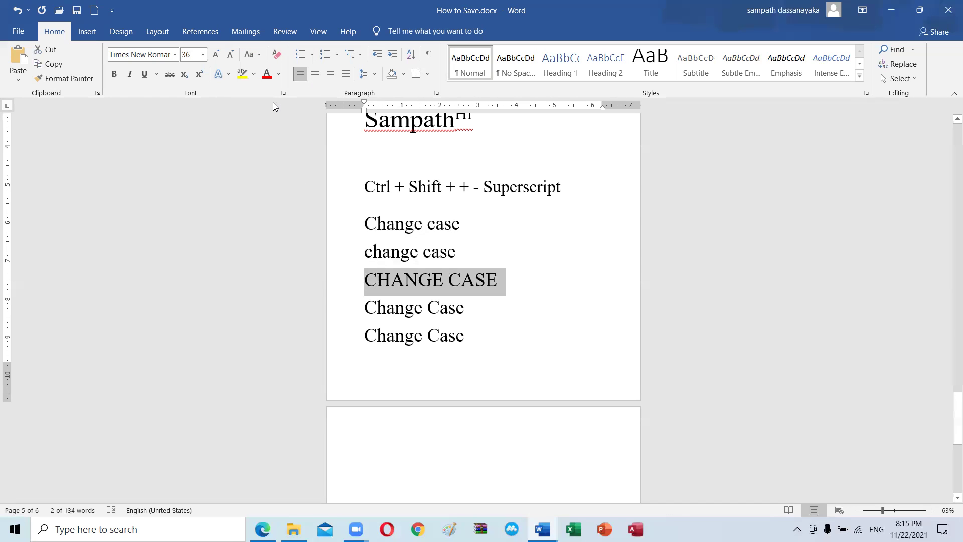
Step: Set the fourth line to Capitalize Each Word and the fifth to tOGGLE cASE
{"action": "left_click_drag", "start_coordinate": [473, 314], "coordinate": [369, 317]}
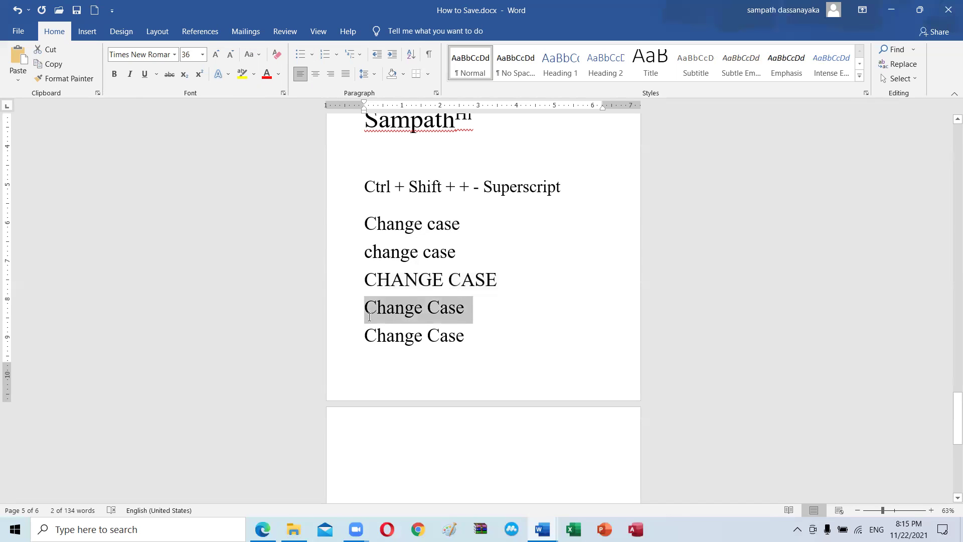
{"action": "left_click", "coordinate": [258, 55]}
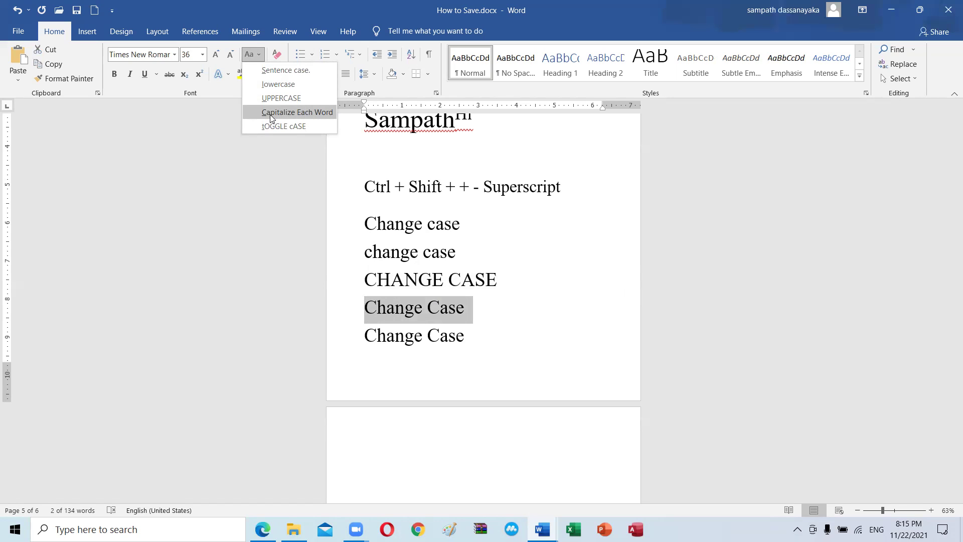
{"action": "left_click", "coordinate": [304, 112]}
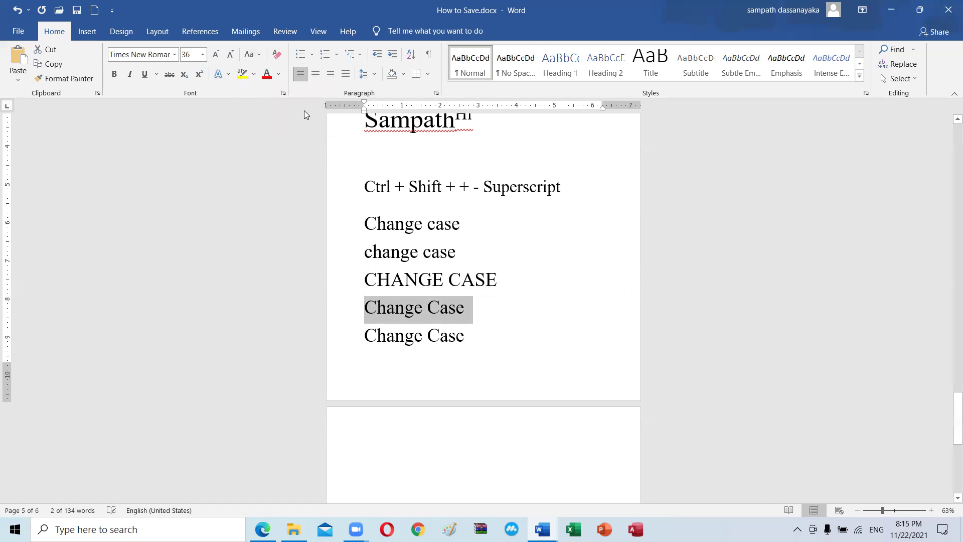
{"action": "left_click", "coordinate": [491, 321]}
{"action": "triple_click", "coordinate": [449, 331]}
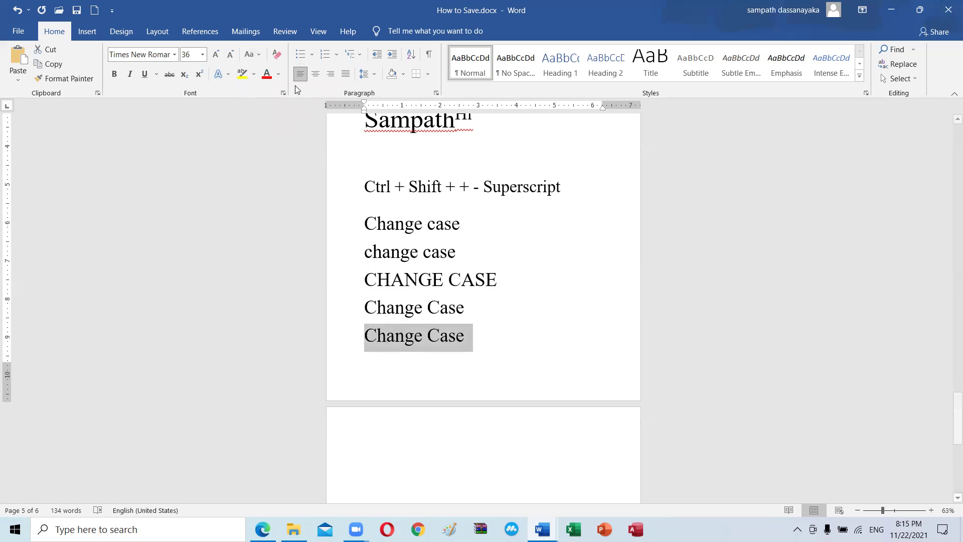
{"action": "left_click", "coordinate": [260, 55]}
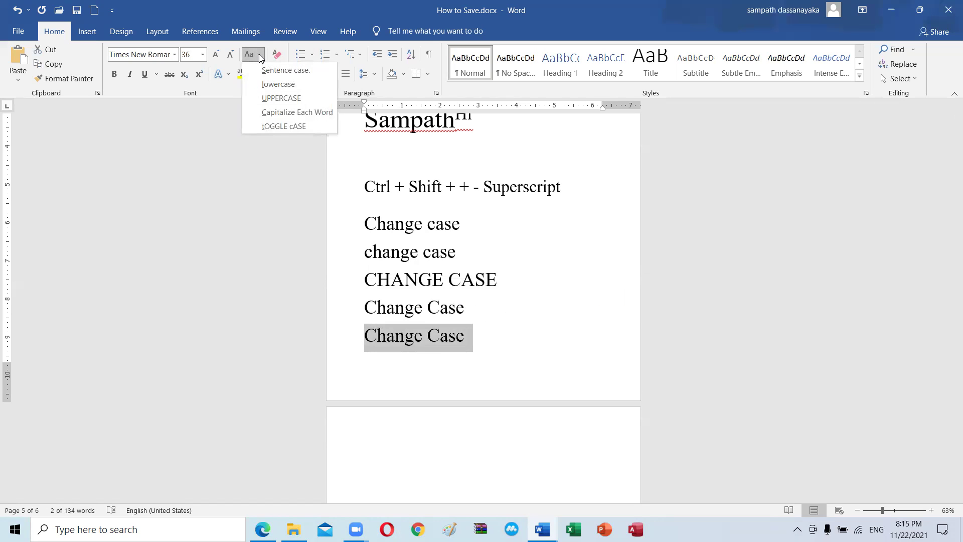
{"action": "left_click", "coordinate": [303, 126]}
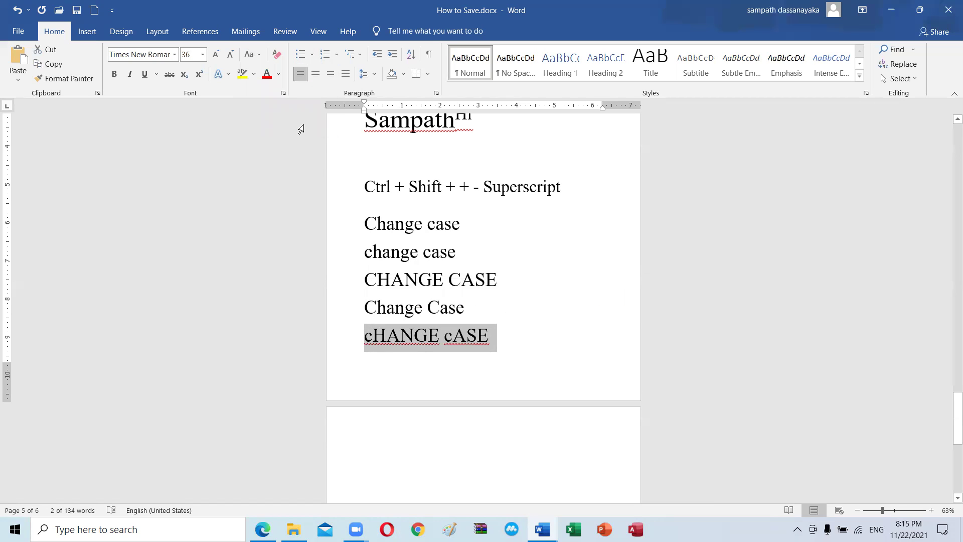
{"action": "left_click", "coordinate": [369, 337]}
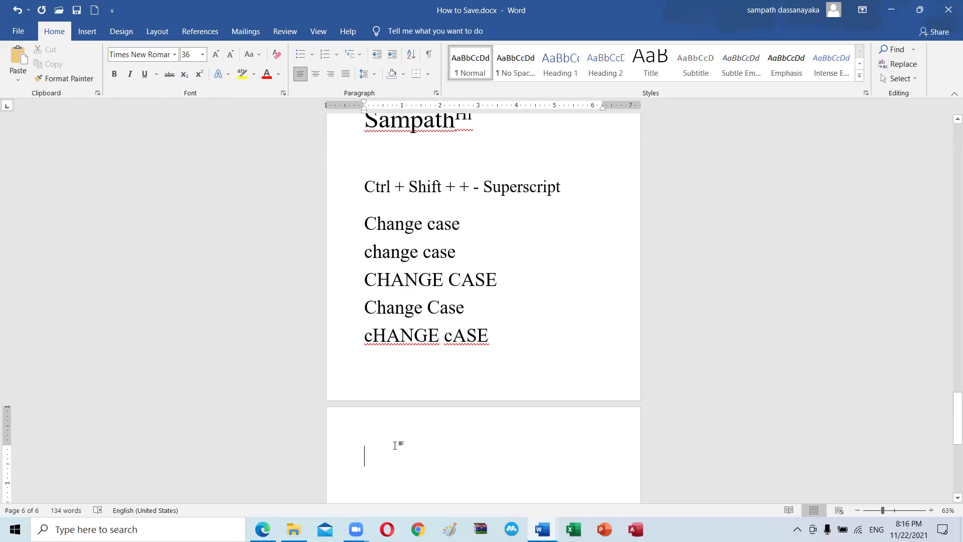
Step: Type 'Samapth' below the case examples and set it to 80 pt
{"action": "type", "text": "Samapth"}
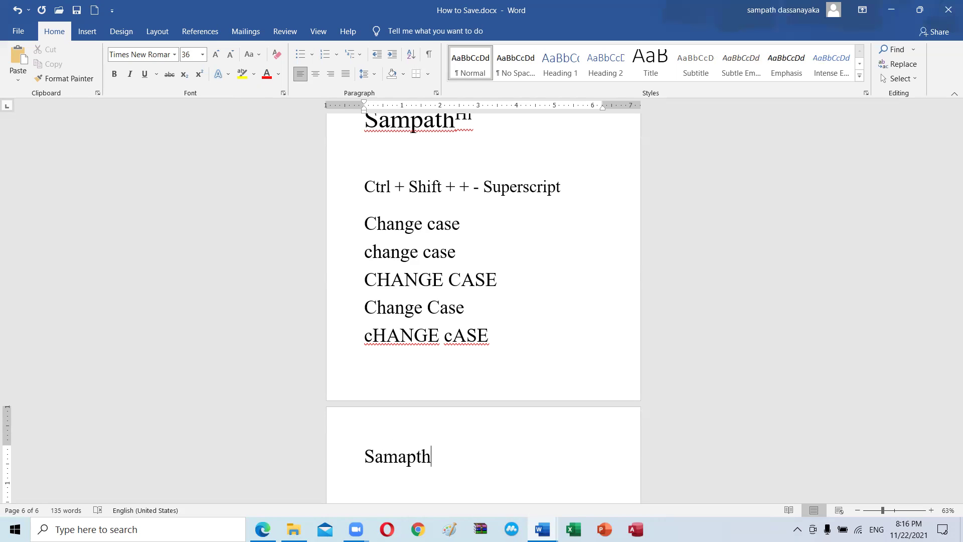
{"action": "left_click", "coordinate": [354, 462]}
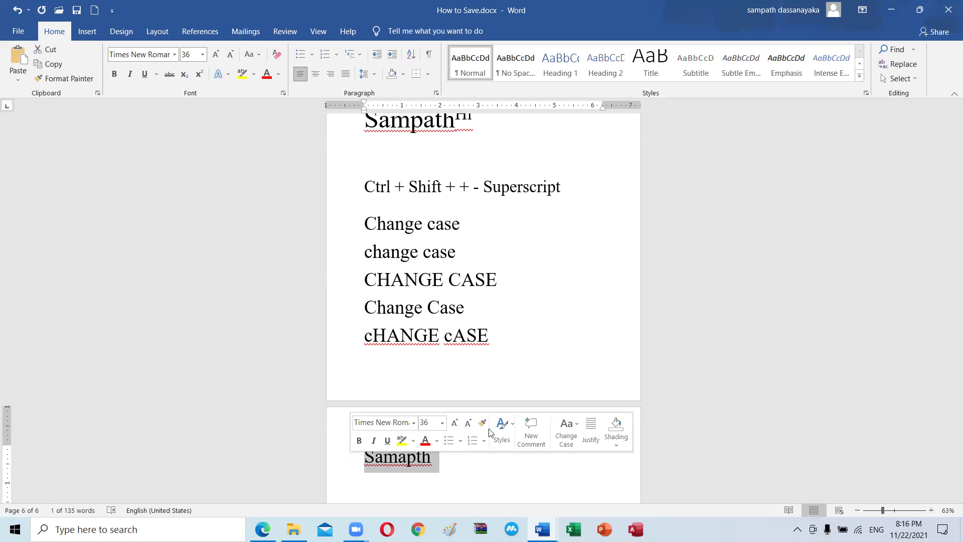
{"action": "left_click", "coordinate": [199, 54]}
{"action": "type", "text": "80"}
{"action": "key", "text": "Return"}
Step: Make Samapth bold, italic, underlined and struck through with a yellow highlight
{"action": "left_click", "coordinate": [115, 74]}
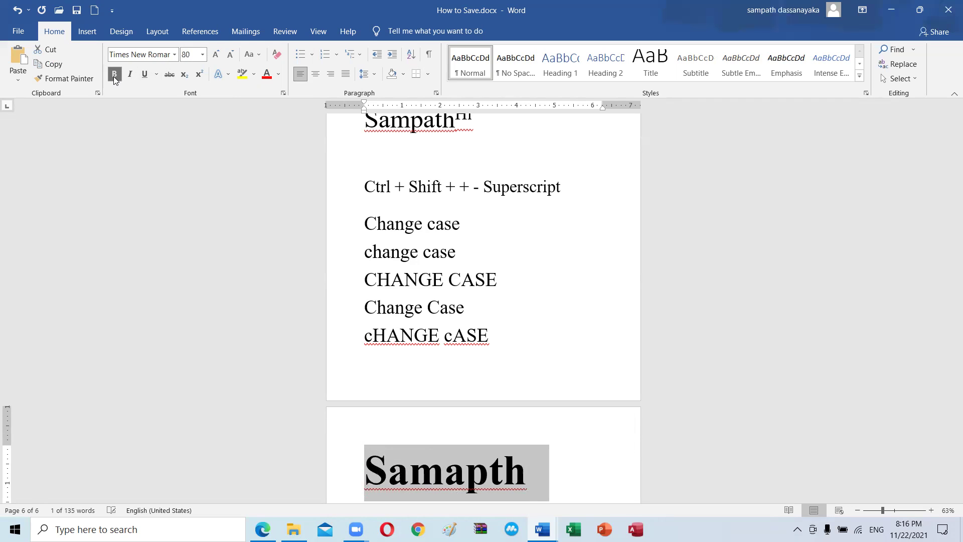
{"action": "left_click", "coordinate": [130, 74]}
{"action": "left_click", "coordinate": [145, 74]}
{"action": "left_click", "coordinate": [169, 74]}
{"action": "left_click", "coordinate": [242, 75]}
{"action": "scroll", "coordinate": [361, 311], "scroll_direction": "down", "scroll_amount": 1}
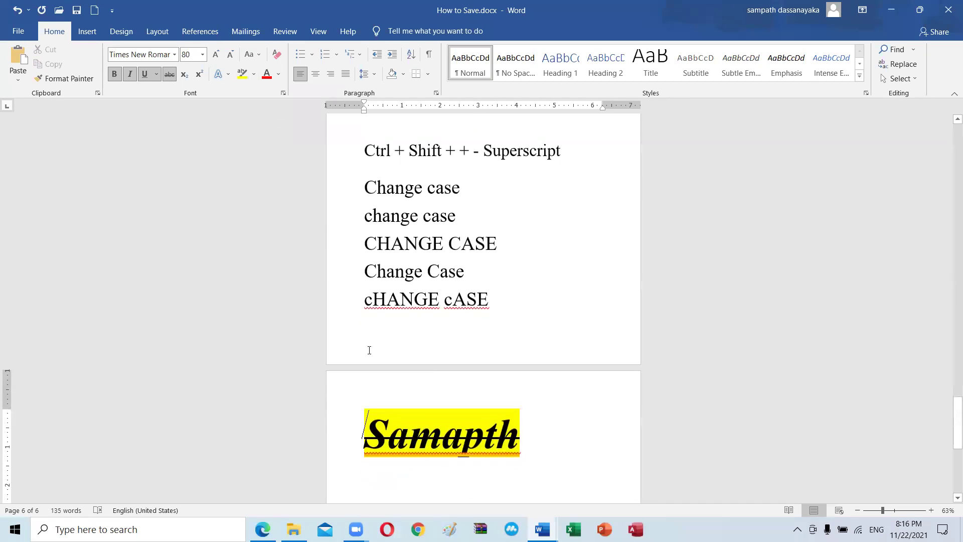
{"action": "left_click_drag", "start_coordinate": [534, 437], "coordinate": [377, 430]}
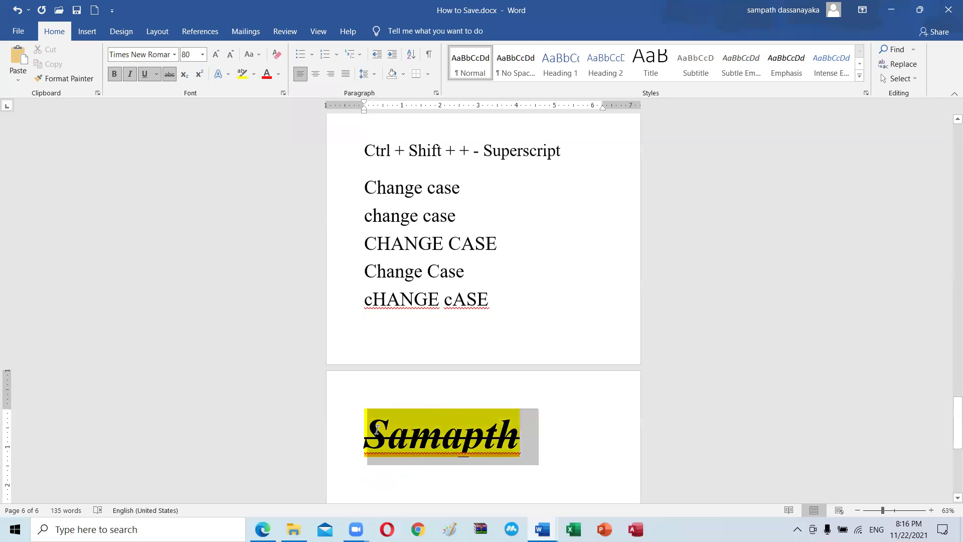
Step: Clear all formatting from Samapth, leaving only its yellow highlight
{"action": "left_click", "coordinate": [281, 53]}
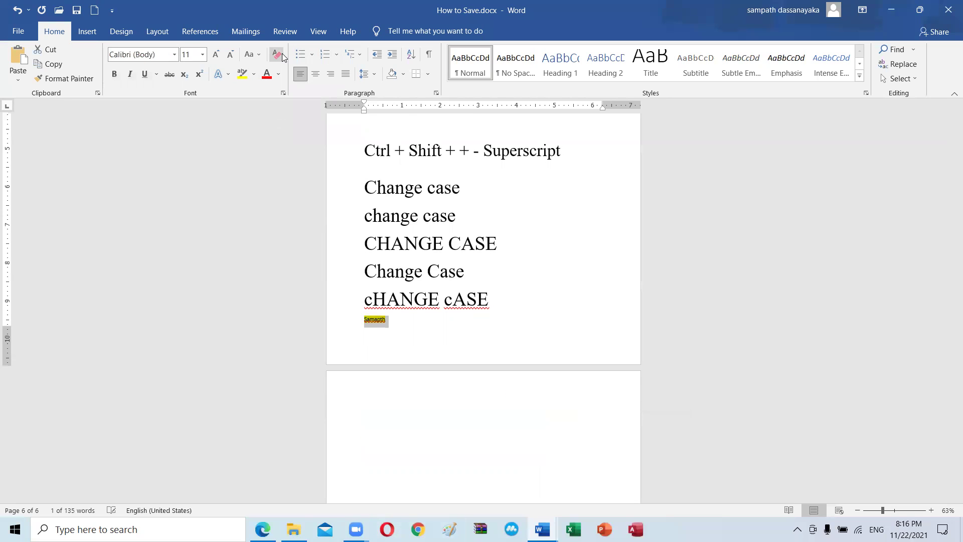
{"action": "left_click", "coordinate": [397, 323]}
{"action": "scroll", "coordinate": [388, 317], "scroll_direction": "up", "scroll_amount": 3}
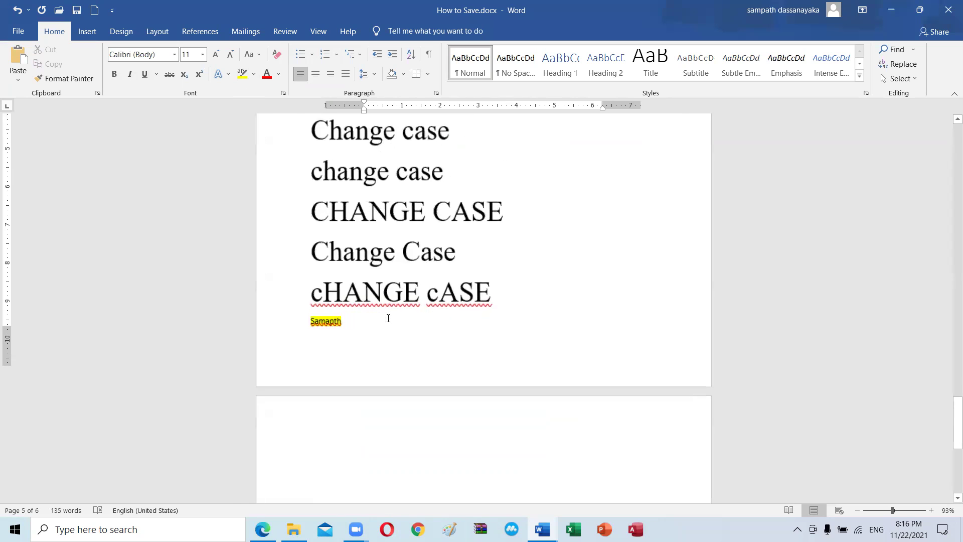
{"action": "scroll", "coordinate": [389, 318], "scroll_direction": "up", "scroll_amount": 5}
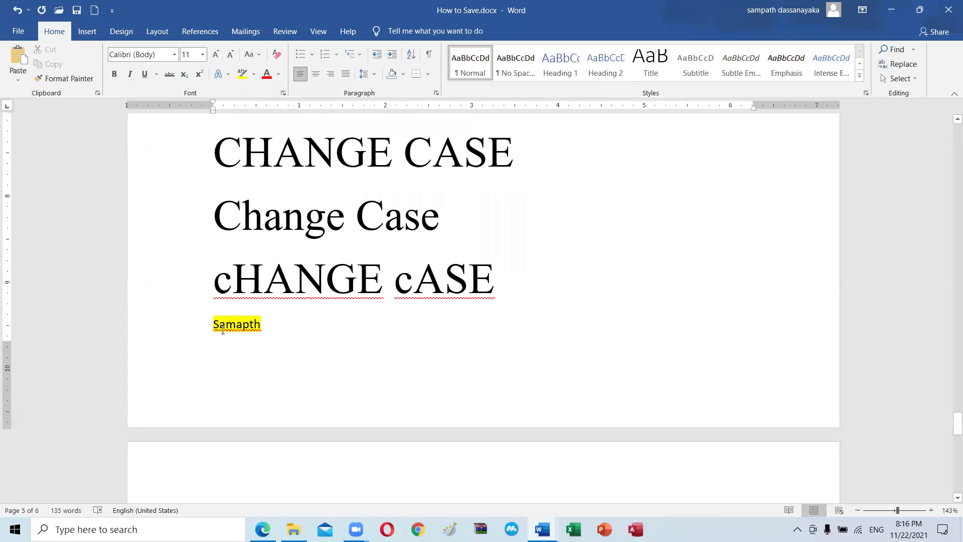
Step: Select the word Samapth for copying and set the insertion point on the next page
{"action": "left_click", "coordinate": [223, 326]}
{"action": "left_click", "coordinate": [212, 323]}
{"action": "left_click_drag", "start_coordinate": [266, 325], "coordinate": [193, 332]}
{"action": "key", "text": "ctrl+c"}
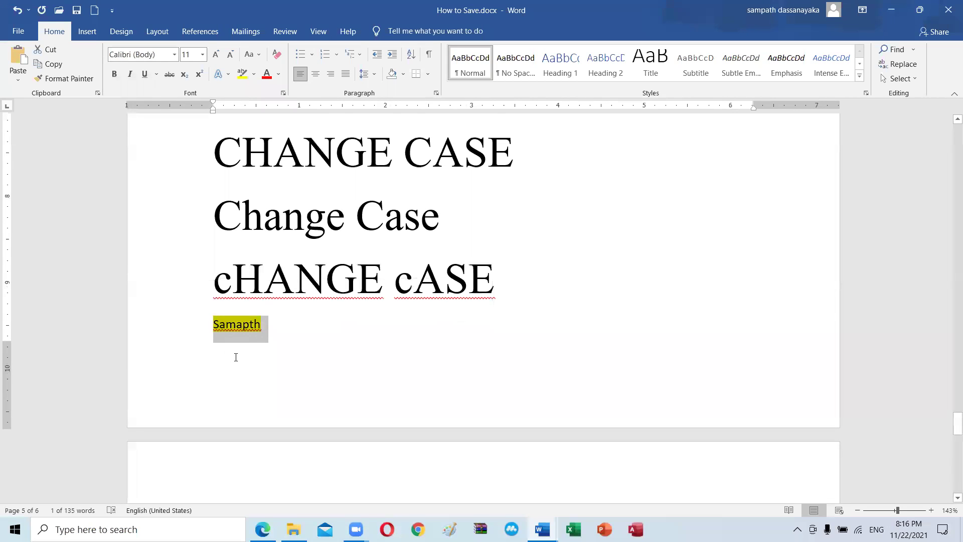
{"action": "scroll", "coordinate": [241, 366], "scroll_direction": "down", "scroll_amount": 3}
{"action": "left_click", "coordinate": [248, 385]}
Step: Paste Samapth on the next page and try green, then magenta highlights on it
{"action": "key", "text": "ctrl+v"}
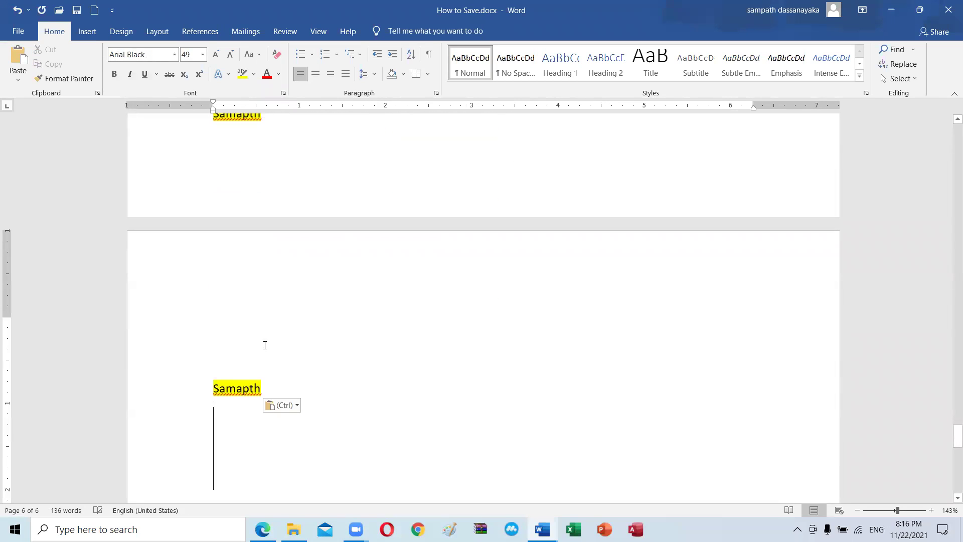
{"action": "left_click_drag", "start_coordinate": [271, 386], "coordinate": [236, 394]}
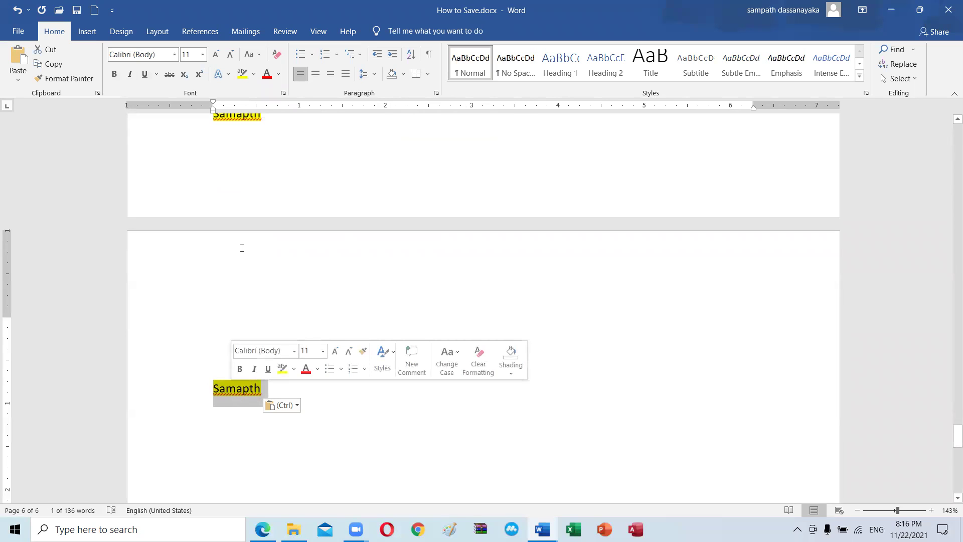
{"action": "left_click", "coordinate": [254, 75]}
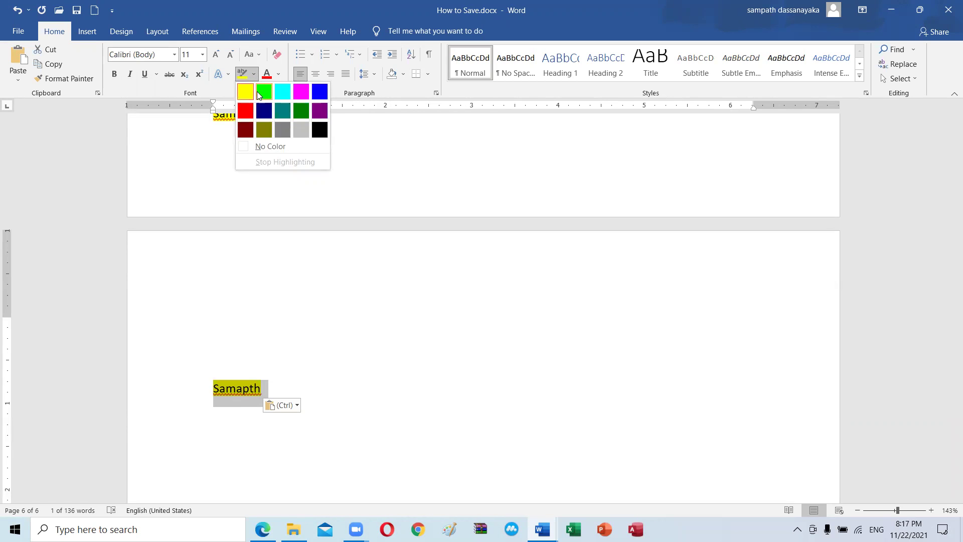
{"action": "left_click", "coordinate": [258, 91]}
{"action": "left_click", "coordinate": [256, 75]}
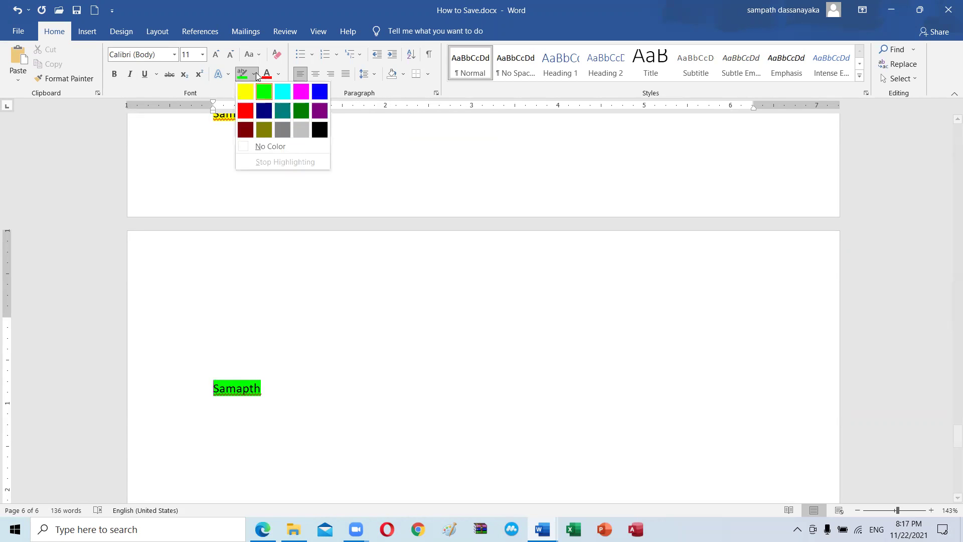
{"action": "left_click", "coordinate": [303, 91]}
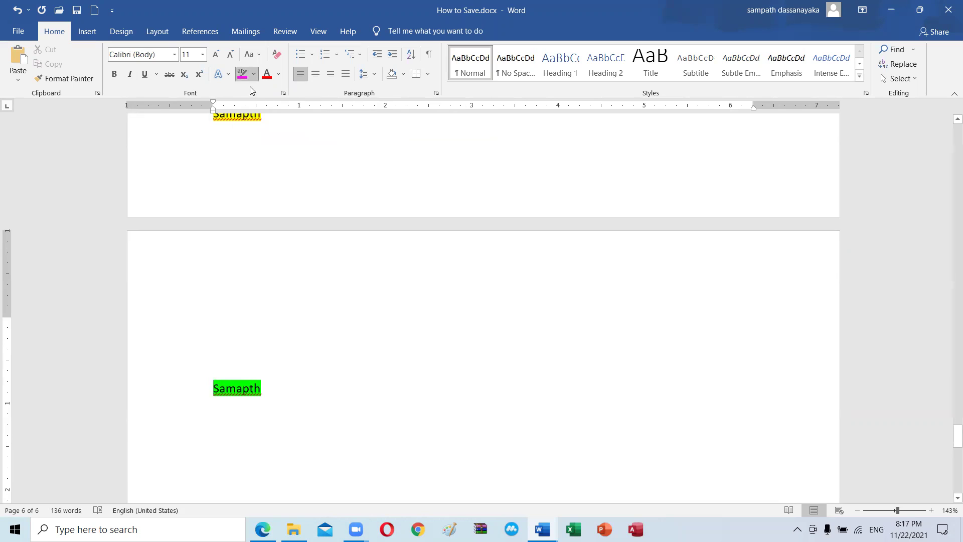
{"action": "double_click", "coordinate": [239, 392]}
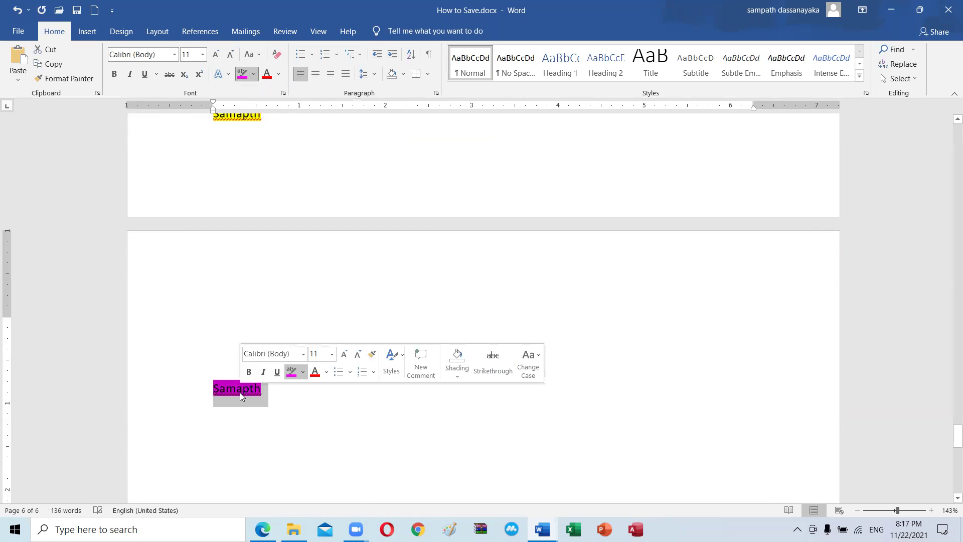
{"action": "double_click", "coordinate": [240, 392]}
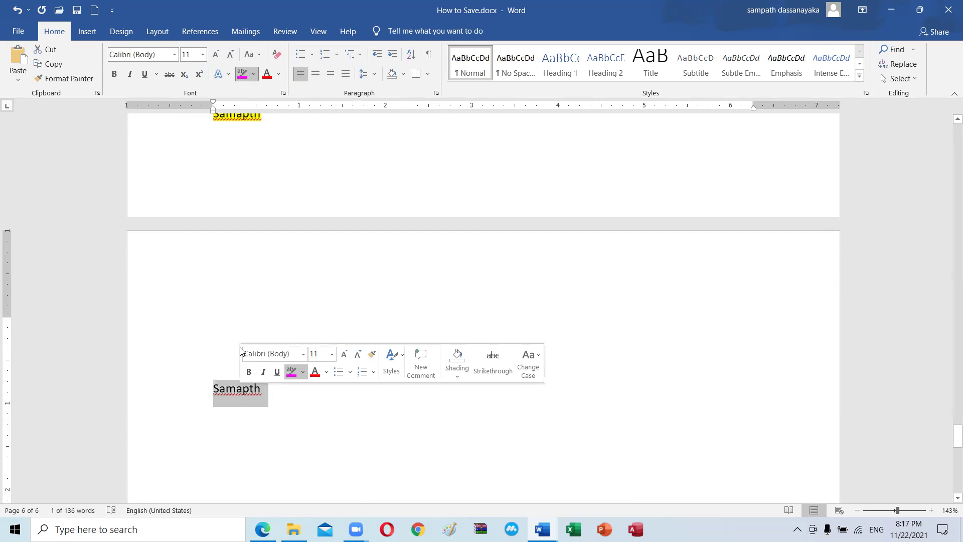
Step: Change the pasted Samapth's highlight to cyan
{"action": "left_click", "coordinate": [253, 75]}
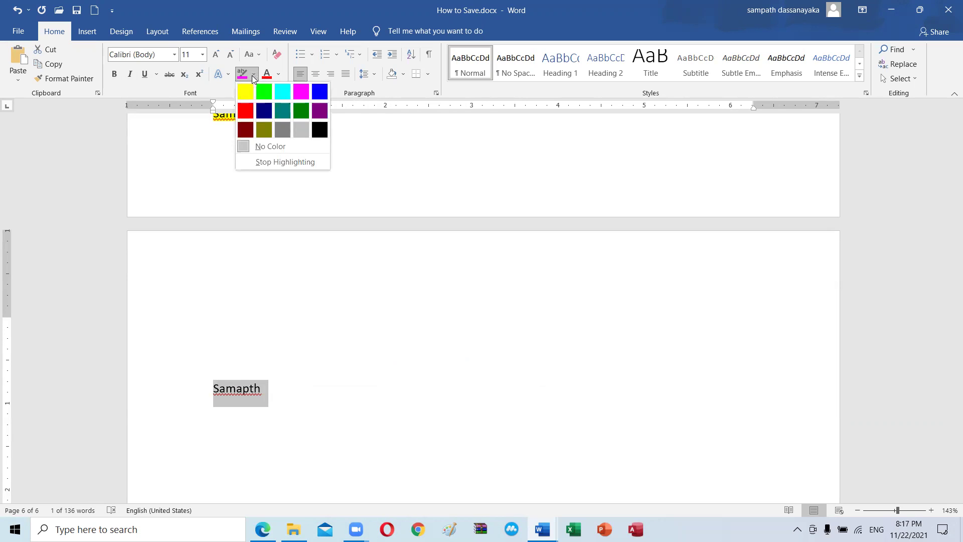
{"action": "left_click", "coordinate": [286, 89]}
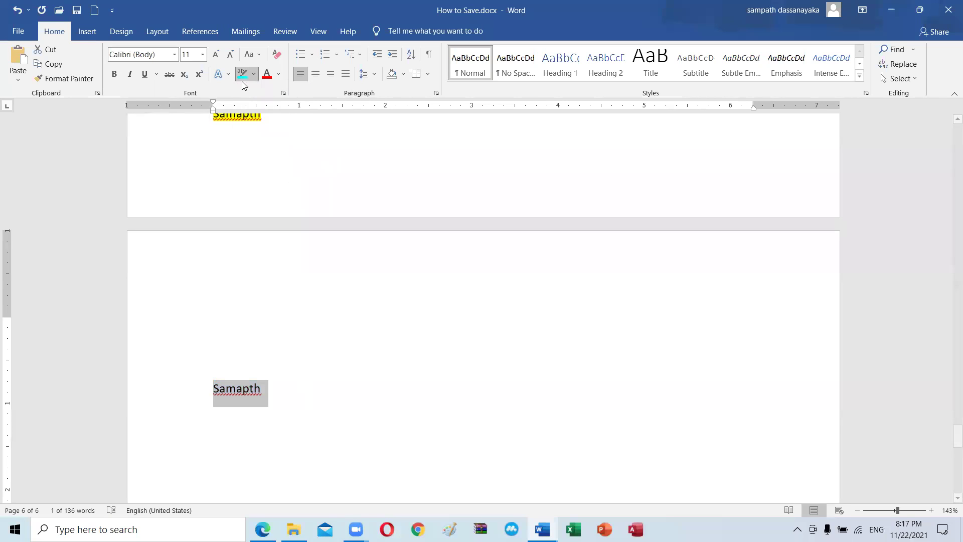
{"action": "left_click", "coordinate": [253, 74]}
{"action": "left_click", "coordinate": [275, 97]}
{"action": "left_click", "coordinate": [242, 74]}
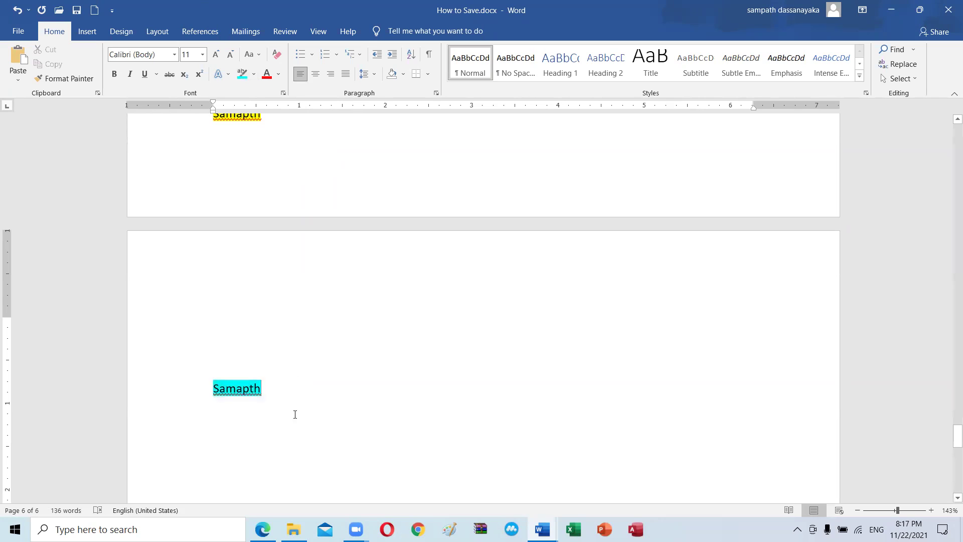
Step: Paste a second copy of Samapth on a new line below the cyan one
{"action": "left_click_drag", "start_coordinate": [280, 394], "coordinate": [210, 387]}
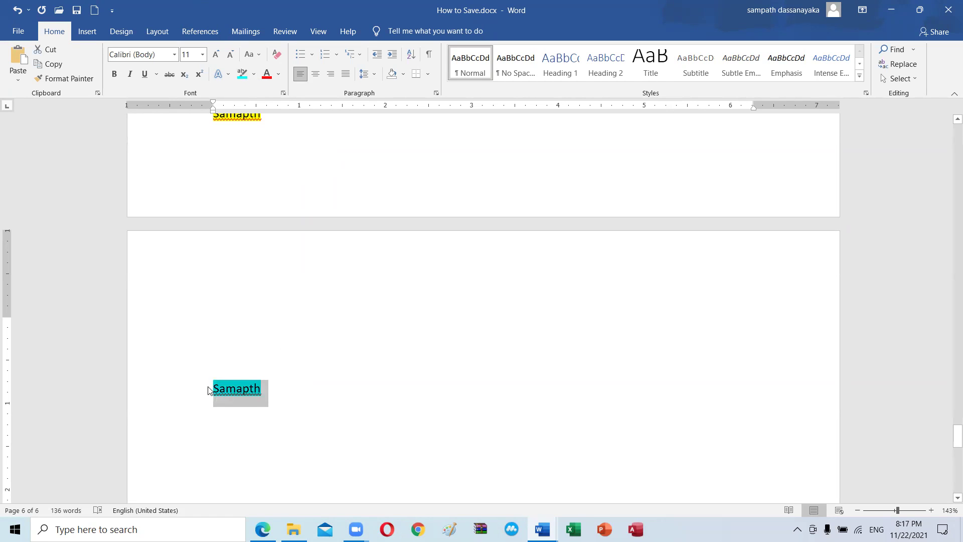
{"action": "left_click", "coordinate": [289, 394]}
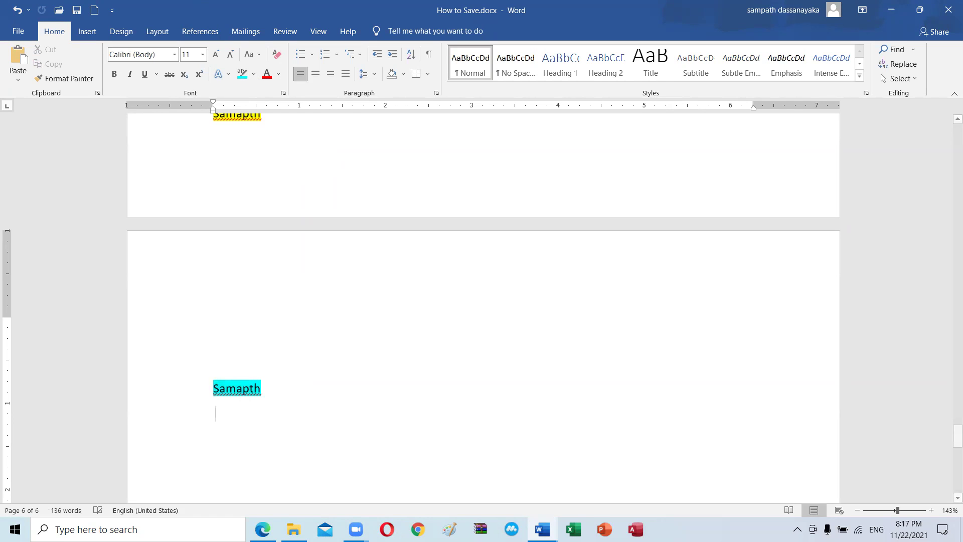
{"action": "key", "text": "Return"}
{"action": "key", "text": "ctrl+v"}
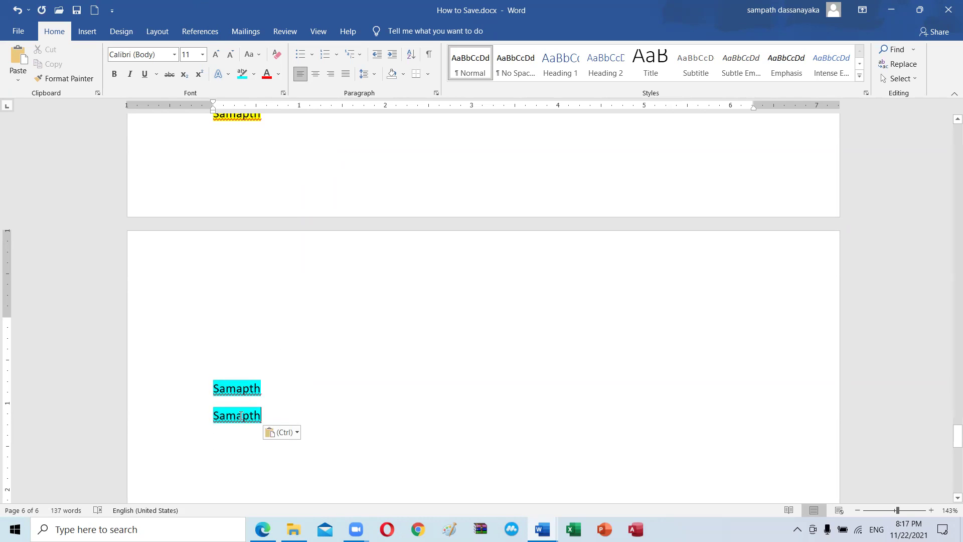
{"action": "left_click_drag", "start_coordinate": [276, 410], "coordinate": [210, 419]}
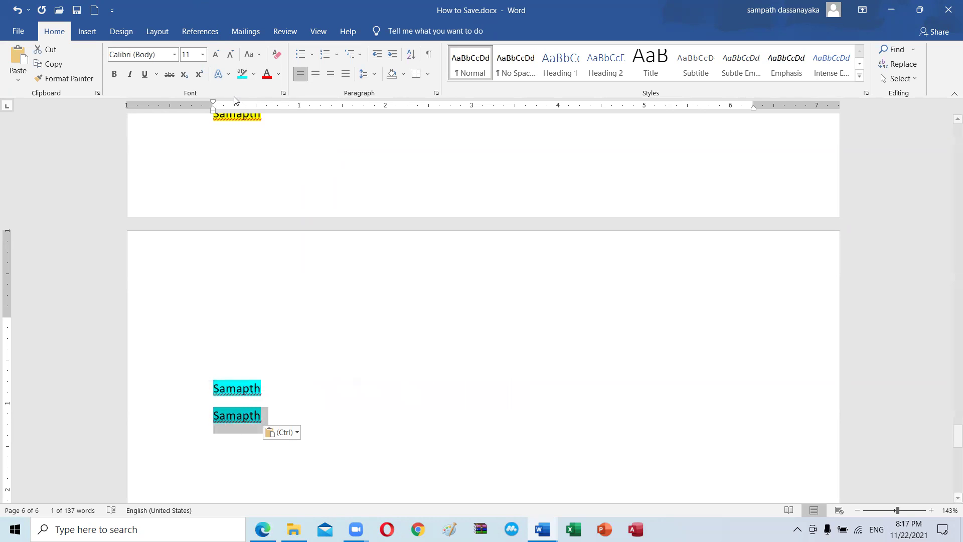
{"action": "left_click", "coordinate": [253, 75]}
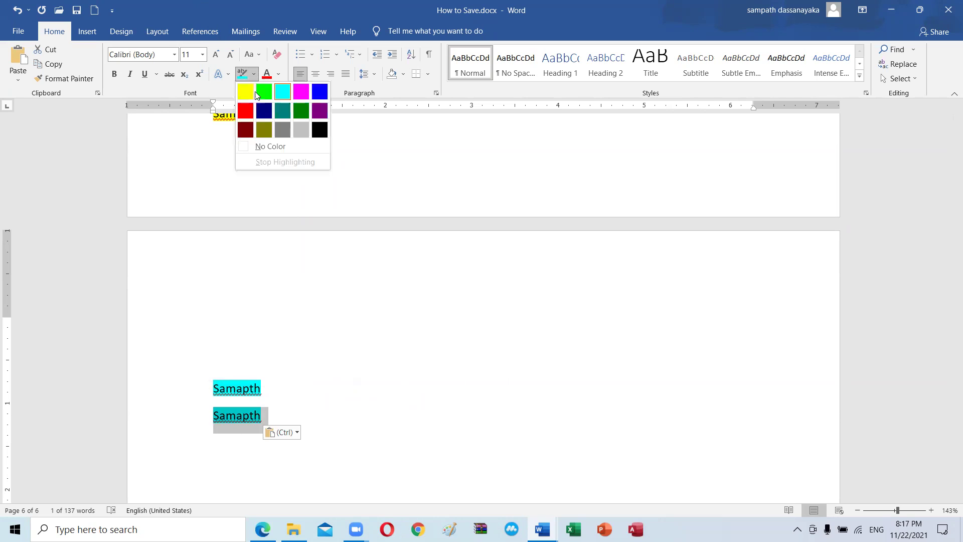
{"action": "left_click", "coordinate": [271, 146]}
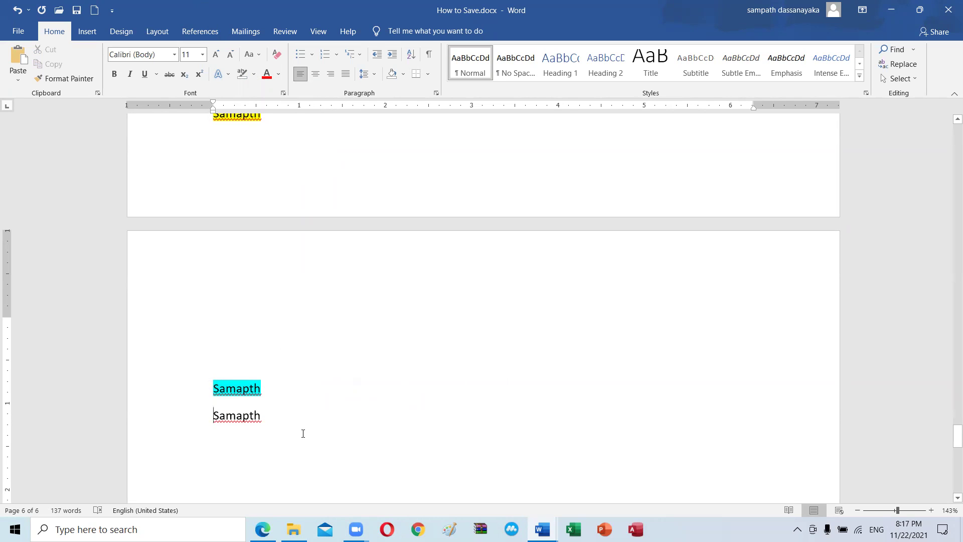
Step: Start another new line and begin typing the name Sampath
{"action": "key", "text": "Return"}
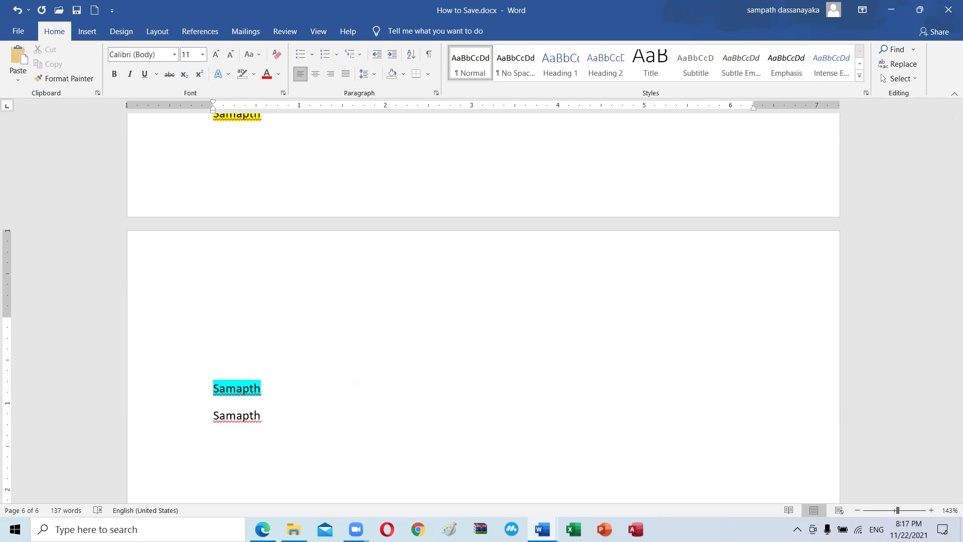
{"action": "type", "text": "Samap"}
{"action": "key", "text": "BackSpace"}
{"action": "key", "text": "BackSpace"}
Step: Finish typing Sampath and select the new line
{"action": "type", "text": "path"}
{"action": "scroll", "coordinate": [270, 426], "scroll_direction": "down", "scroll_amount": 3}
{"action": "left_click_drag", "start_coordinate": [265, 385], "coordinate": [210, 384]}
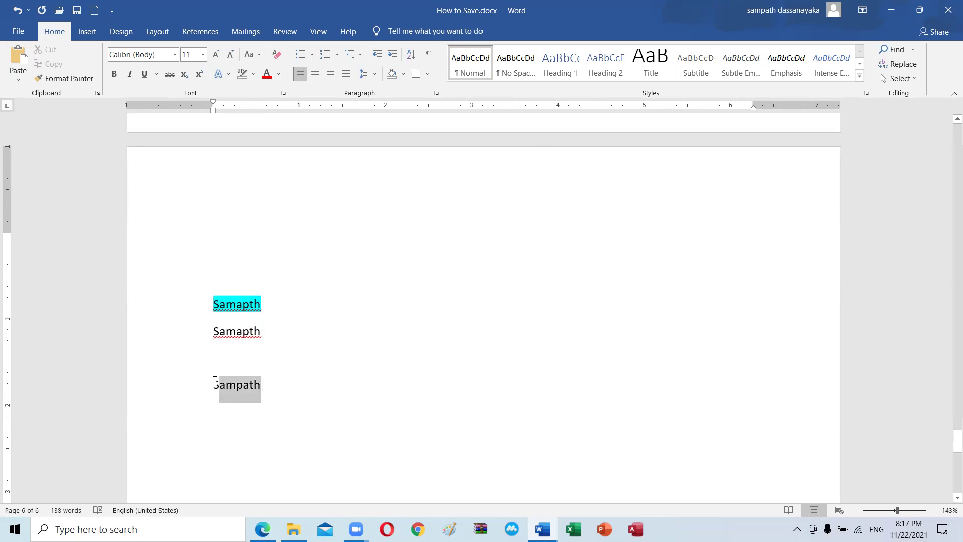
Step: Colour Sampath custom lime green (#B6DD55), then apply a dark green gradient
{"action": "left_click", "coordinate": [283, 73]}
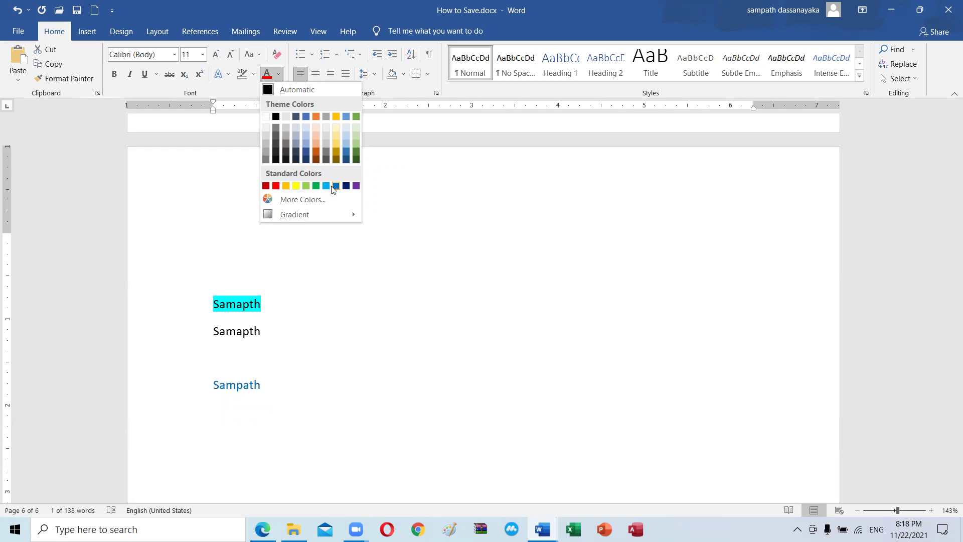
{"action": "left_click", "coordinate": [307, 199]}
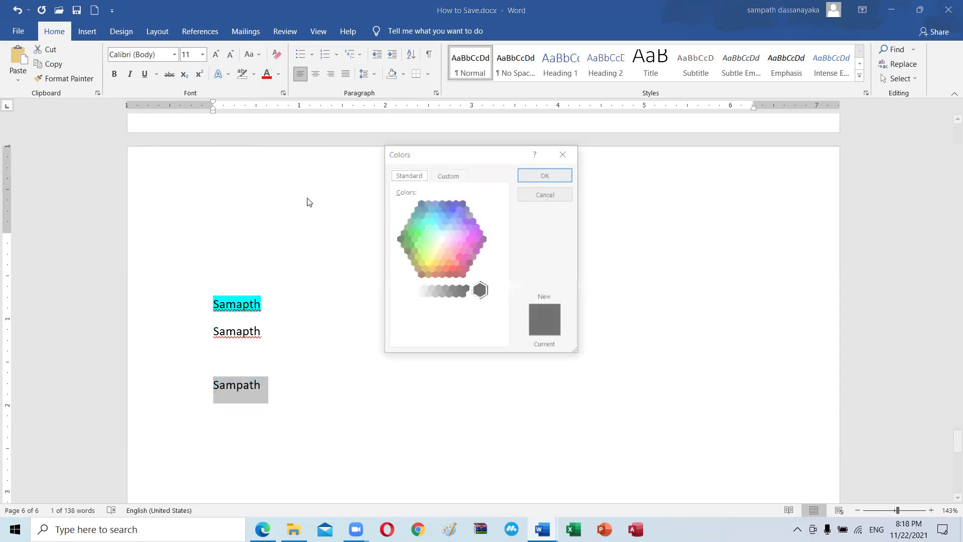
{"action": "left_click", "coordinate": [452, 259]}
{"action": "left_click", "coordinate": [434, 265]}
{"action": "left_click", "coordinate": [442, 264]}
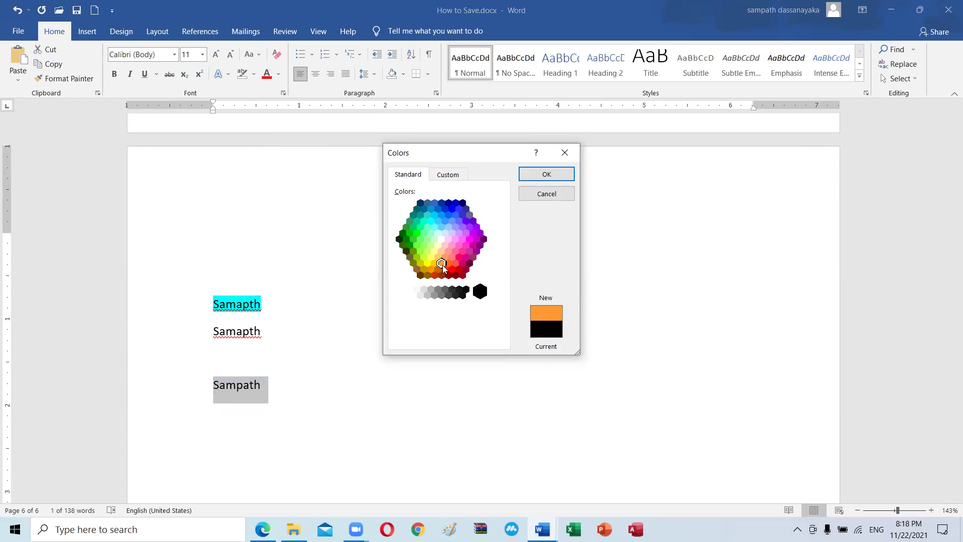
{"action": "left_click", "coordinate": [456, 177]}
{"action": "mouse_move", "coordinate": [462, 211]}
{"action": "left_mouse_down"}
{"action": "mouse_move", "coordinate": [469, 215]}
{"action": "mouse_move", "coordinate": [405, 229]}
{"action": "mouse_move", "coordinate": [414, 220]}
{"action": "left_mouse_up"}
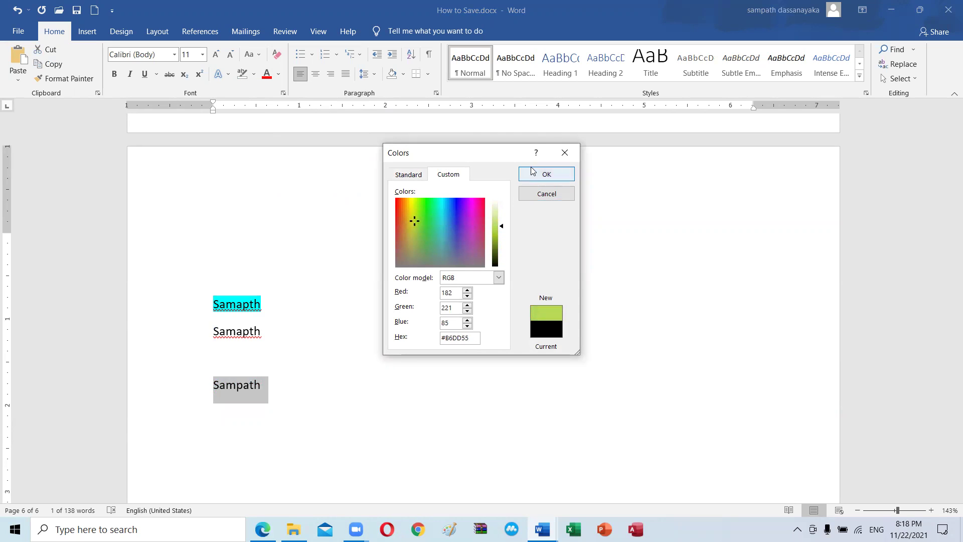
{"action": "left_click", "coordinate": [546, 174]}
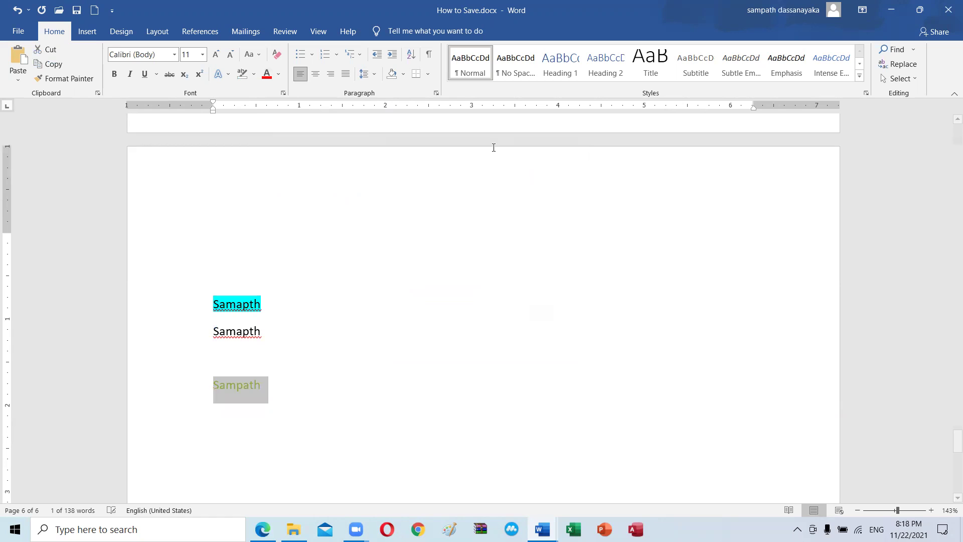
{"action": "left_click", "coordinate": [278, 74]}
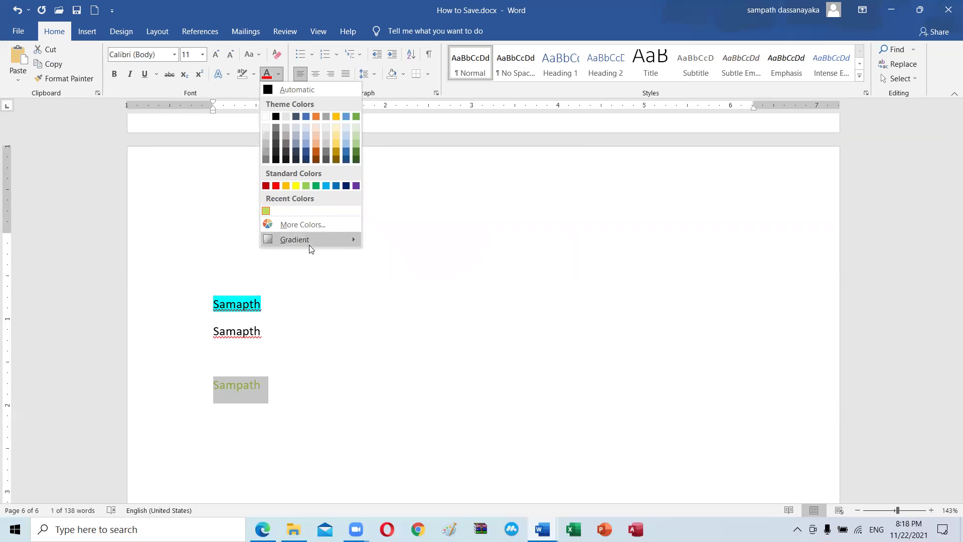
{"action": "mouse_move", "coordinate": [309, 239]}
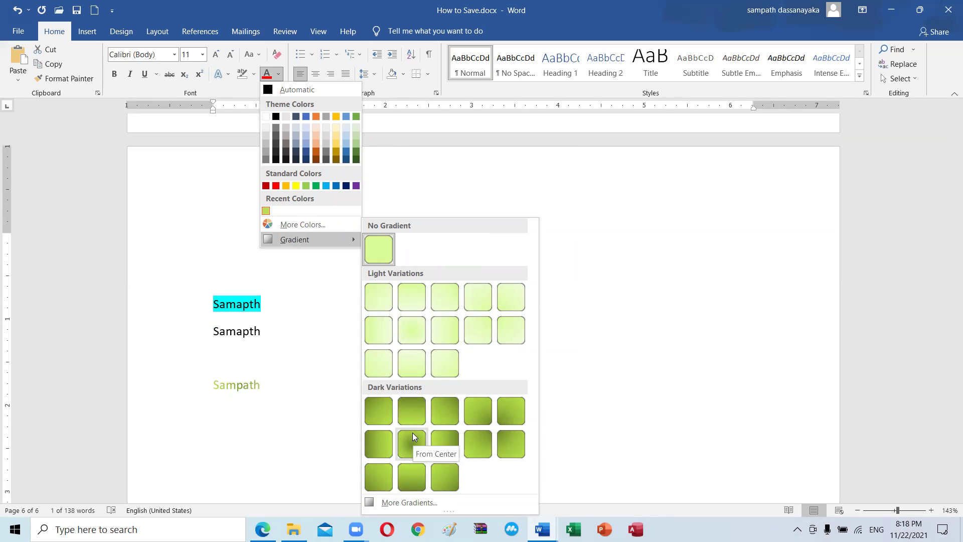
{"action": "left_click", "coordinate": [413, 434]}
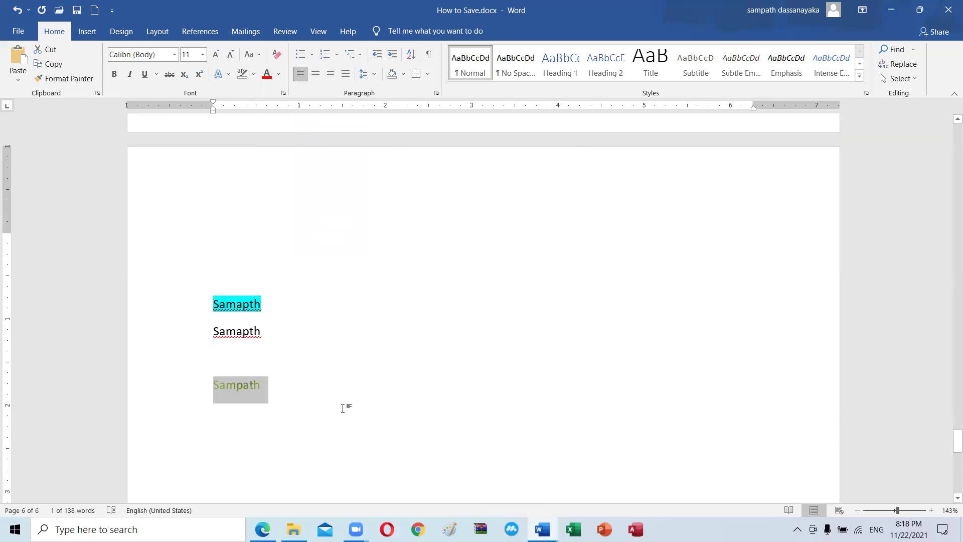
Step: Enlarge the green gradient Sampath to 67 pt
{"action": "key", "text": "ctrl+bracketright"}
{"action": "key", "text": "ctrl+bracketright"}
{"action": "key", "text": "ctrl+bracketright"}
{"action": "key", "text": "ctrl+bracketright"}
{"action": "key", "text": "ctrl+bracketright"}
{"action": "key", "text": "ctrl+bracketright"}
{"action": "key", "text": "ctrl+bracketright"}
{"action": "key", "text": "ctrl+bracketright"}
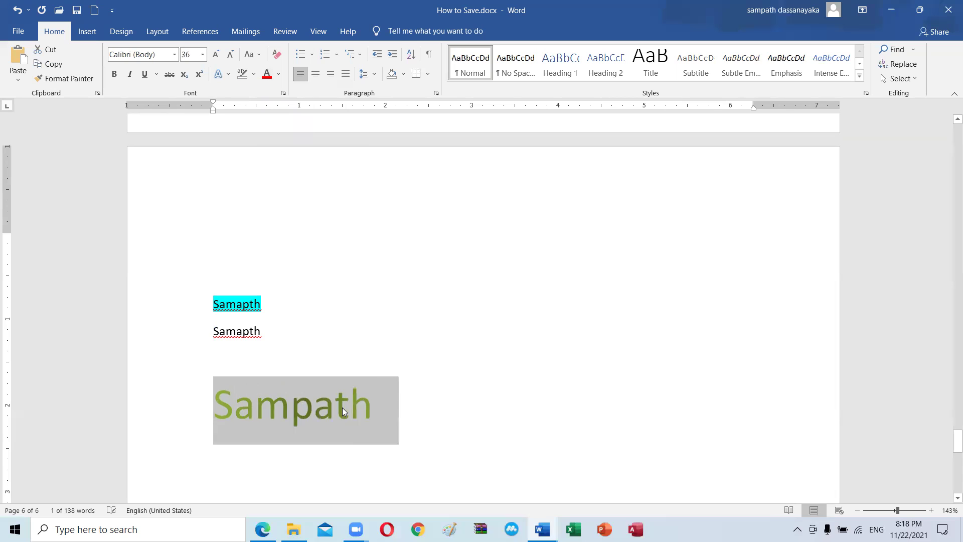
{"action": "key", "text": "ctrl+bracketright"}
{"action": "key", "text": "ctrl+bracketright"}
{"action": "key", "text": "ctrl+bracketright"}
{"action": "key", "text": "ctrl+bracketright"}
{"action": "key", "text": "ctrl+bracketright"}
{"action": "key", "text": "ctrl+bracketright"}
{"action": "left_click", "coordinate": [443, 370]}
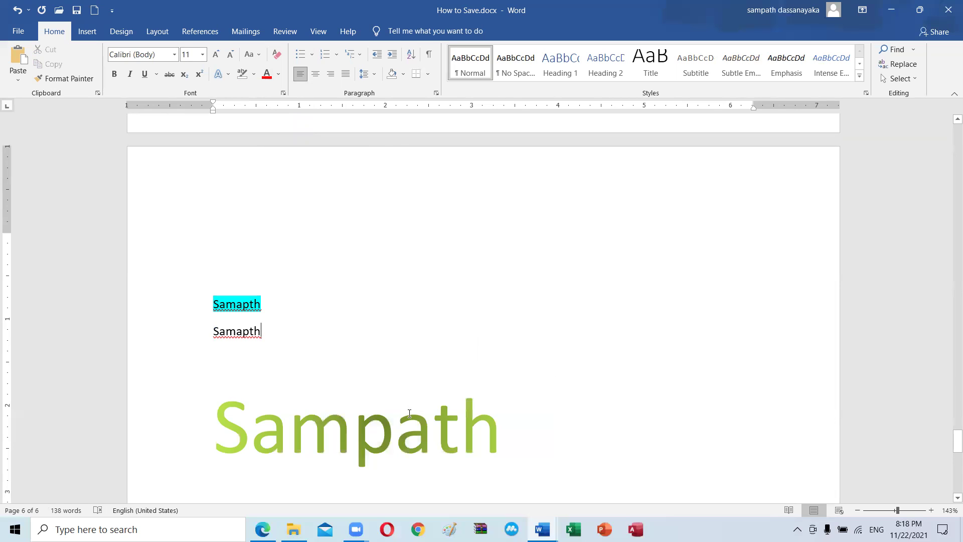
Step: Add a second Sampath line below the large one and select it
{"action": "scroll", "coordinate": [417, 439], "scroll_direction": "down", "scroll_amount": 3}
{"action": "left_click", "coordinate": [550, 319]}
{"action": "key", "text": "Return"}
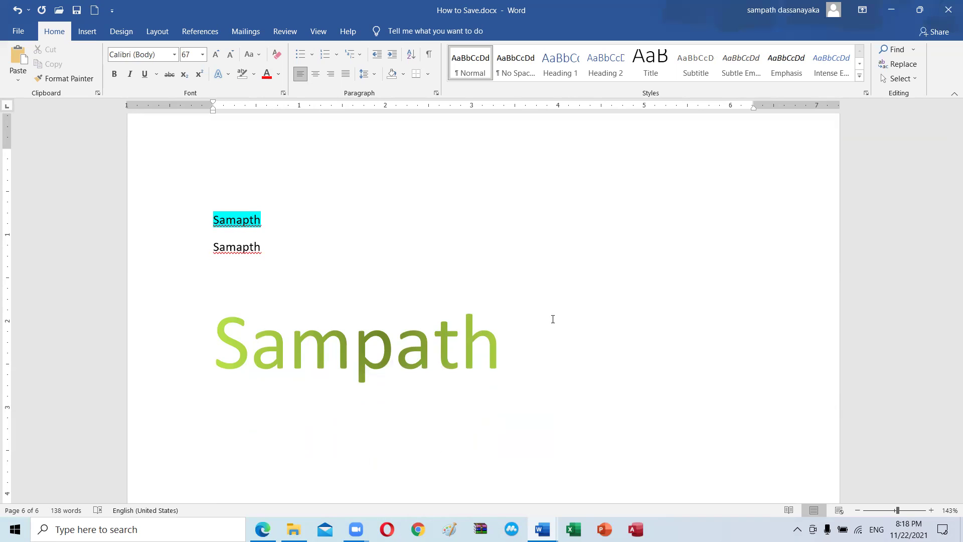
{"action": "type", "text": "Sap"}
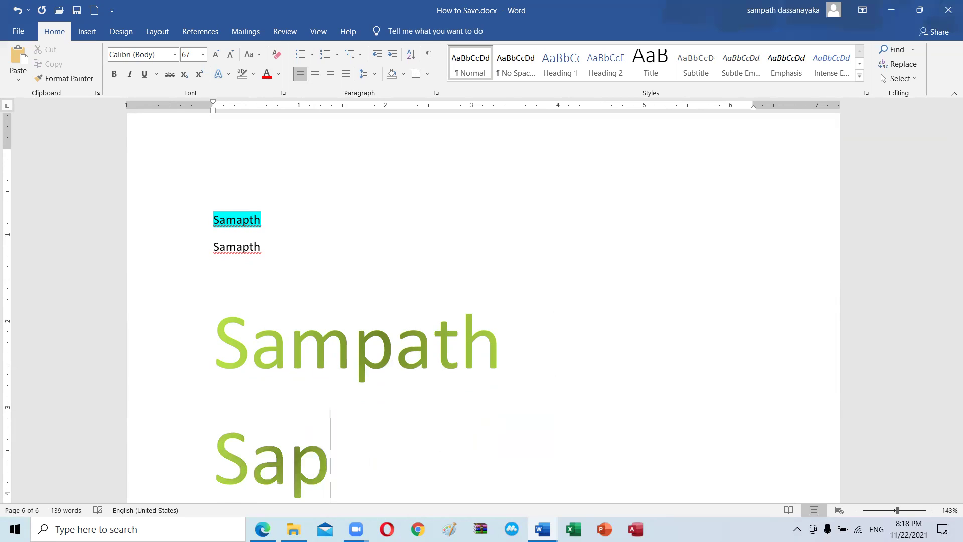
{"action": "key", "text": "BackSpace"}
{"action": "type", "text": "m"}
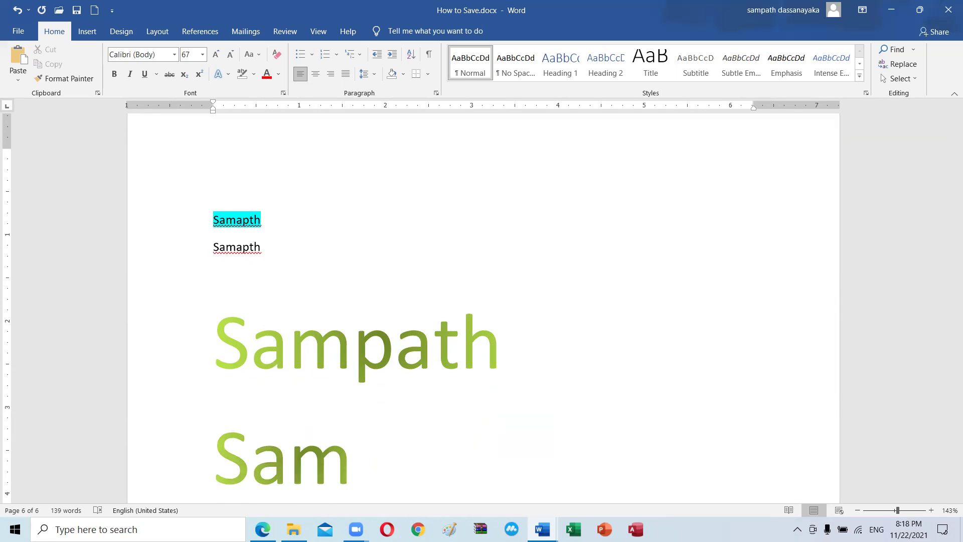
{"action": "type", "text": "pa"}
{"action": "key", "text": "BackSpace"}
{"action": "type", "text": "pa"}
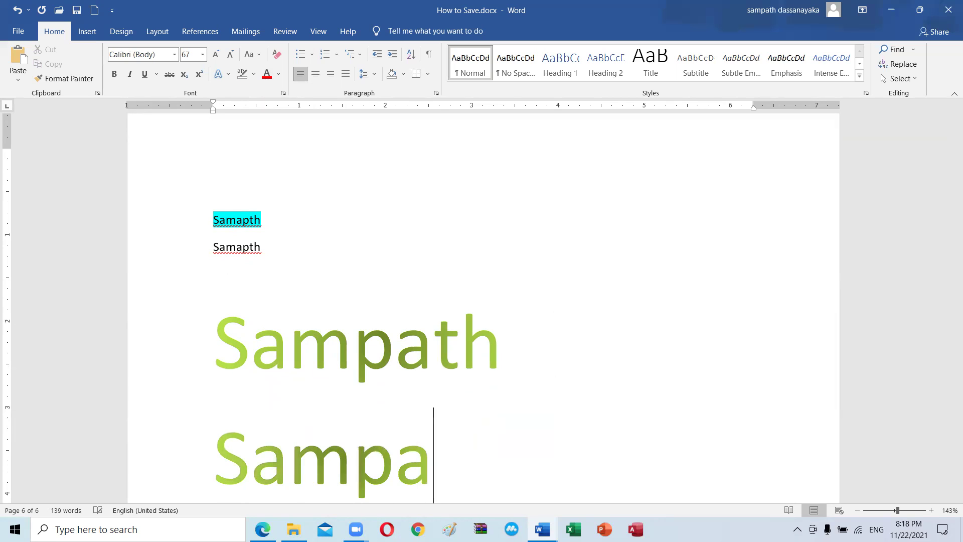
{"action": "type", "text": "th"}
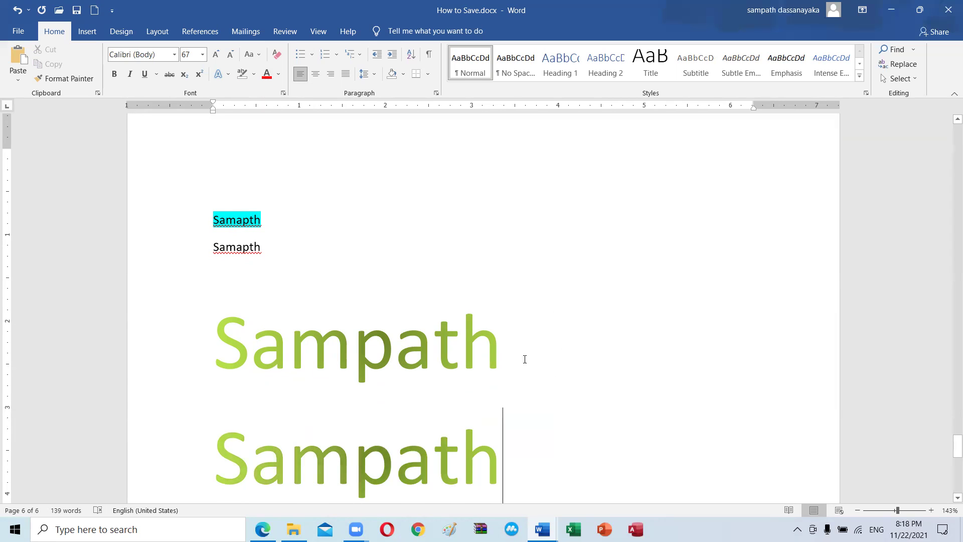
{"action": "left_click_drag", "start_coordinate": [502, 452], "coordinate": [209, 465]}
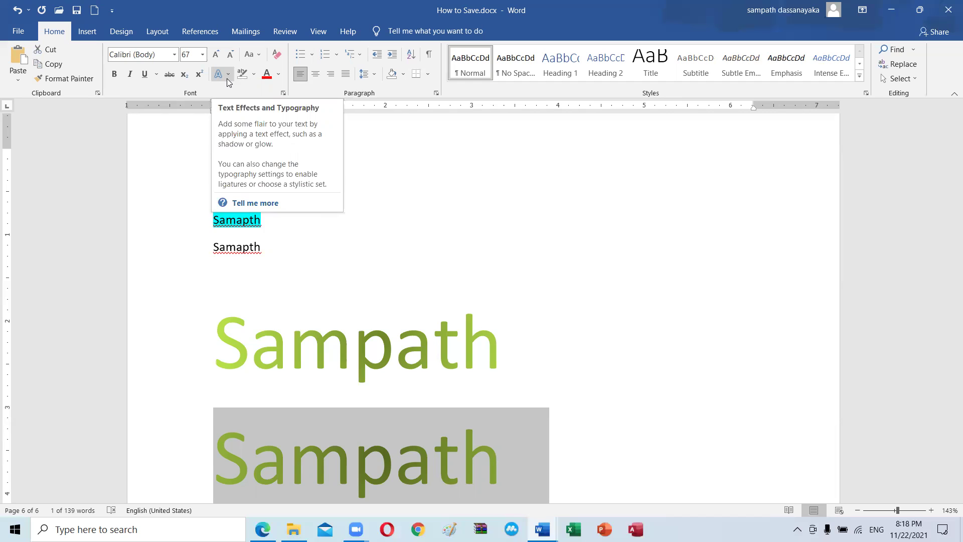
Step: Give the bottom large Sampath an orange text outline
{"action": "left_click", "coordinate": [228, 83]}
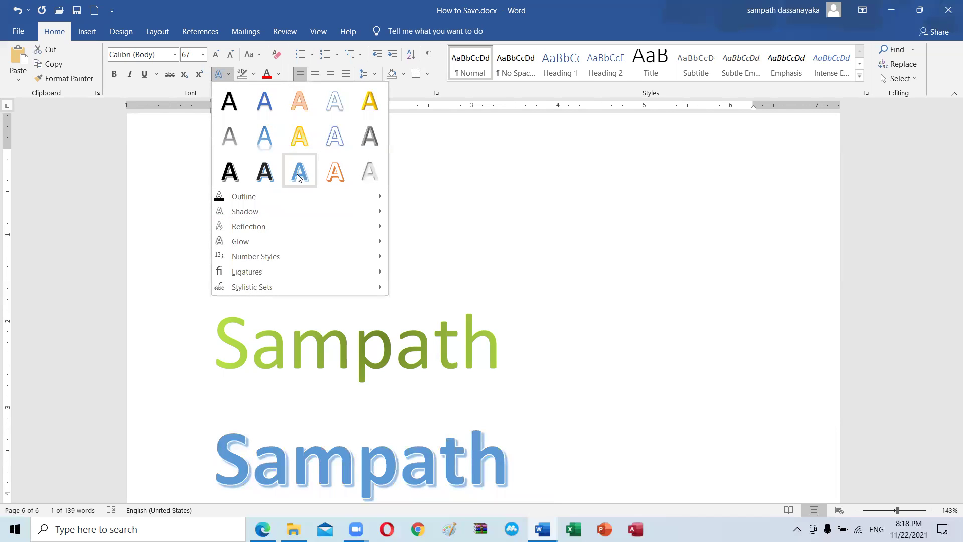
{"action": "key", "text": "Escape"}
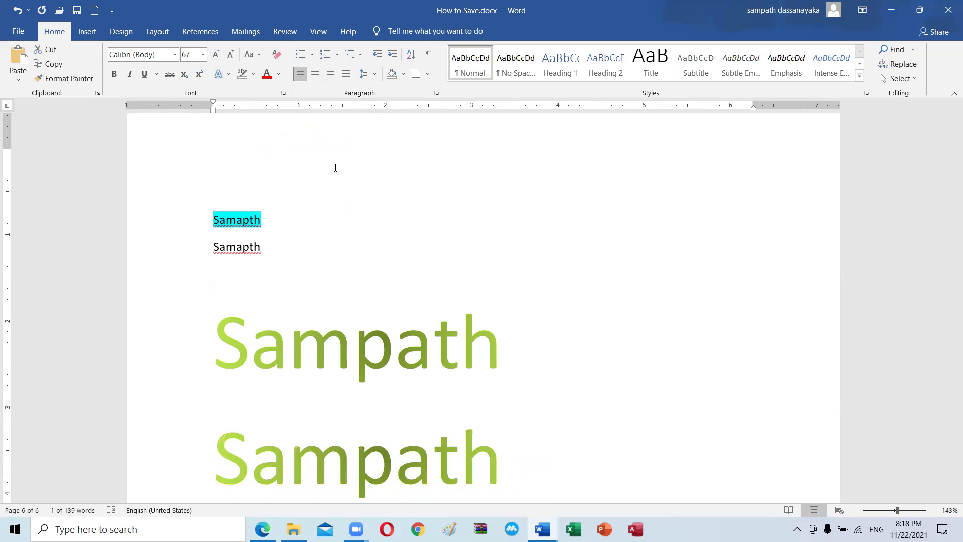
{"action": "left_click", "coordinate": [229, 75]}
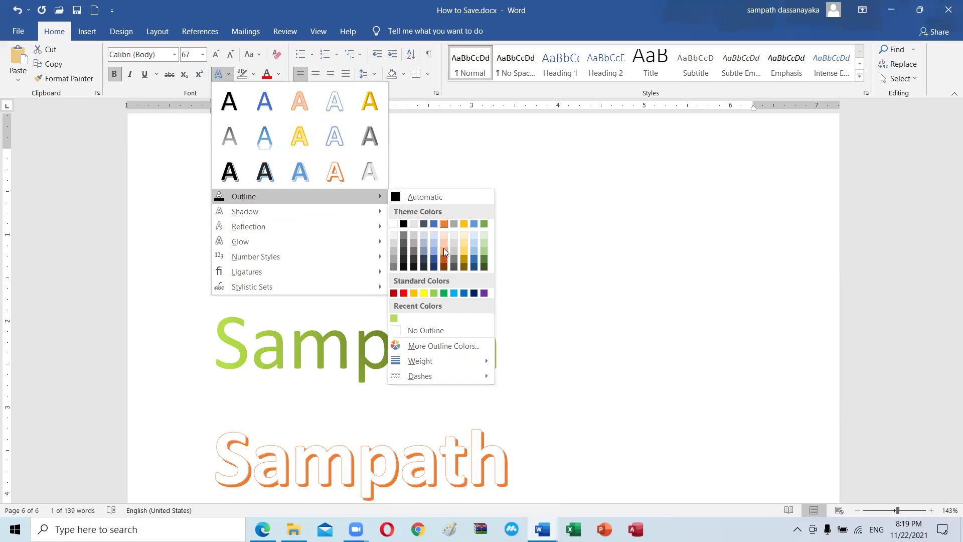
{"action": "left_click", "coordinate": [443, 248]}
Step: Add a perspective shadow to the bottom Sampath
{"action": "left_click", "coordinate": [228, 75]}
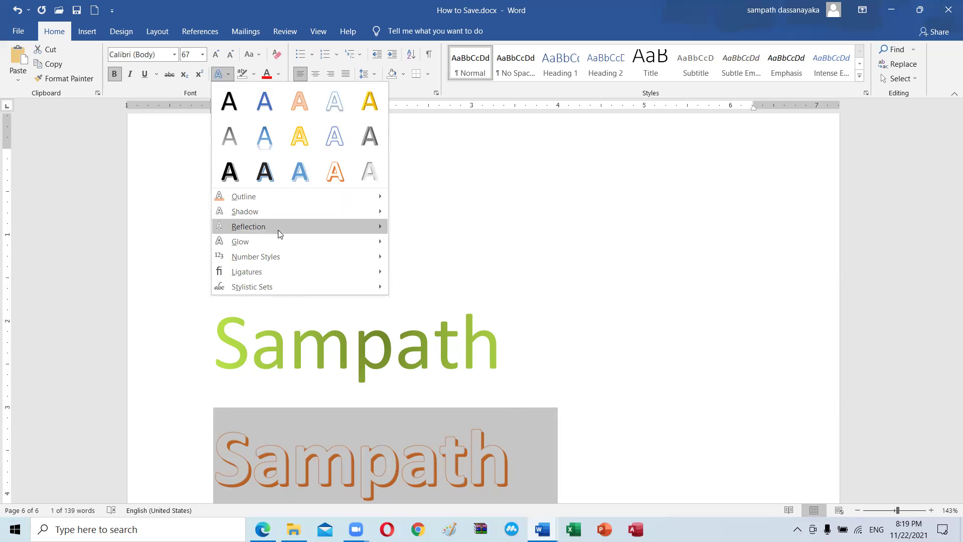
{"action": "mouse_move", "coordinate": [245, 211]}
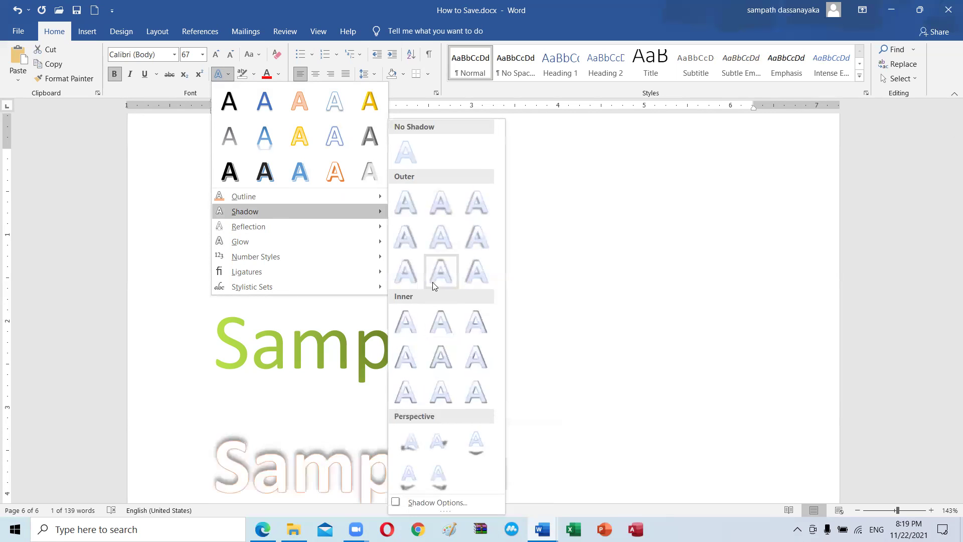
{"action": "left_click", "coordinate": [438, 433]}
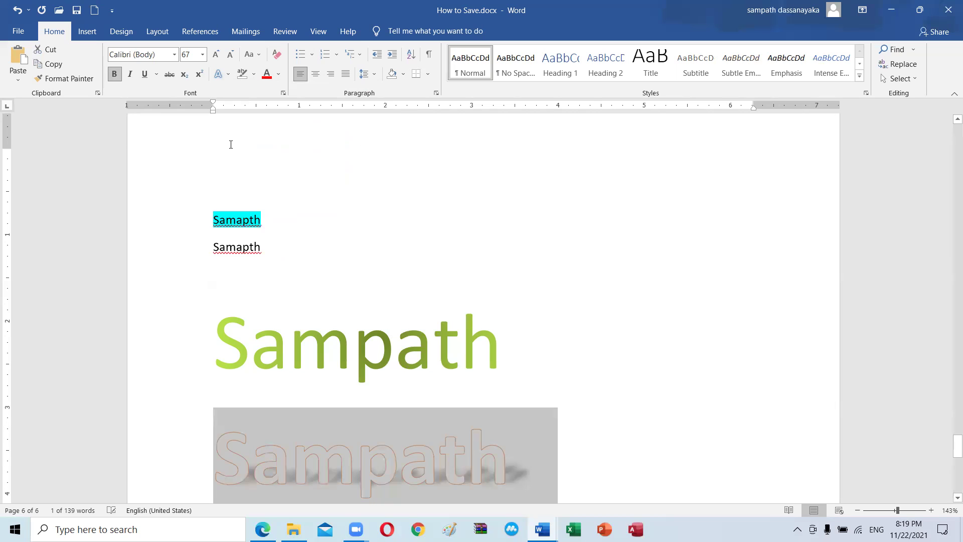
{"action": "left_click", "coordinate": [229, 74]}
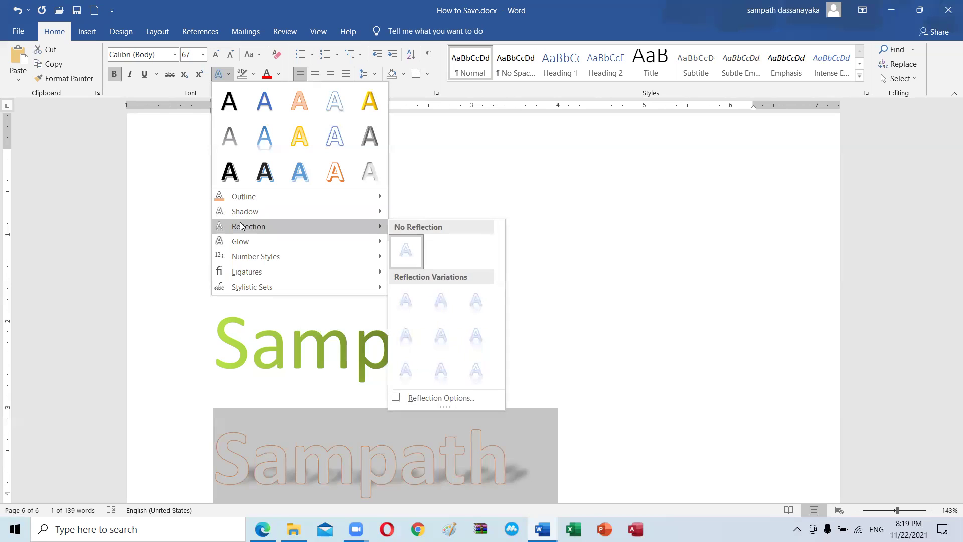
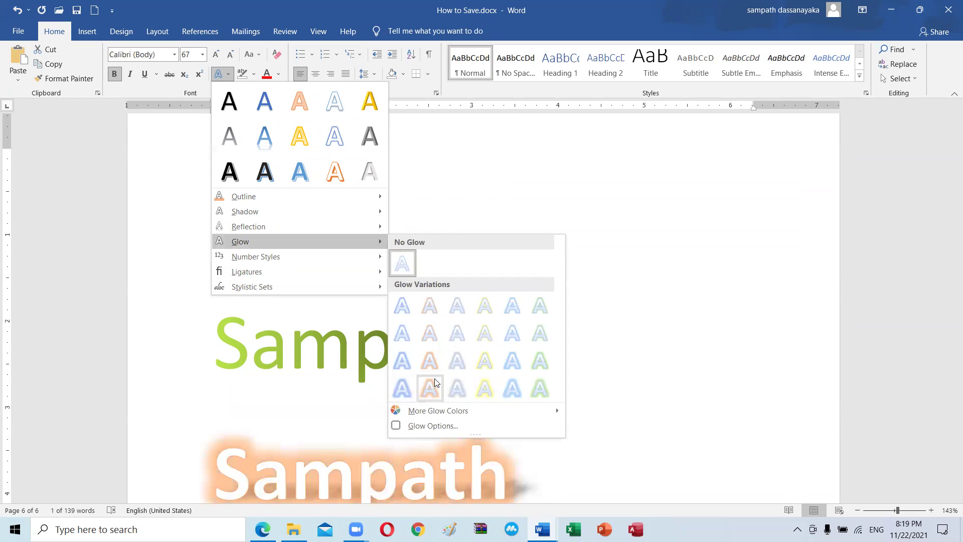
Step: Apply the blue glow variation to the large white Sampath text, then return to the document's top
{"action": "left_click", "coordinate": [402, 388]}
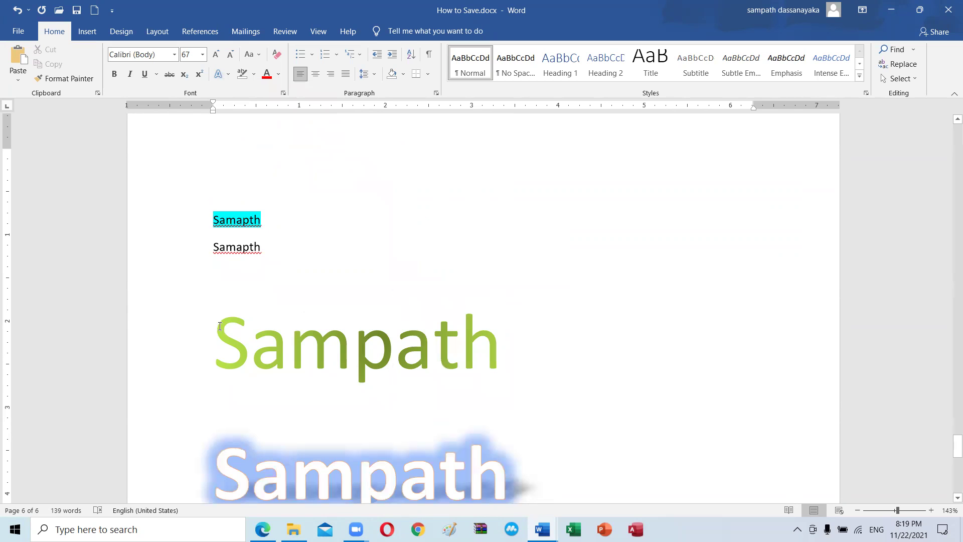
{"action": "scroll", "coordinate": [219, 326], "scroll_direction": "down", "scroll_amount": 2}
{"action": "scroll", "coordinate": [219, 325], "scroll_direction": "up", "scroll_amount": 4}
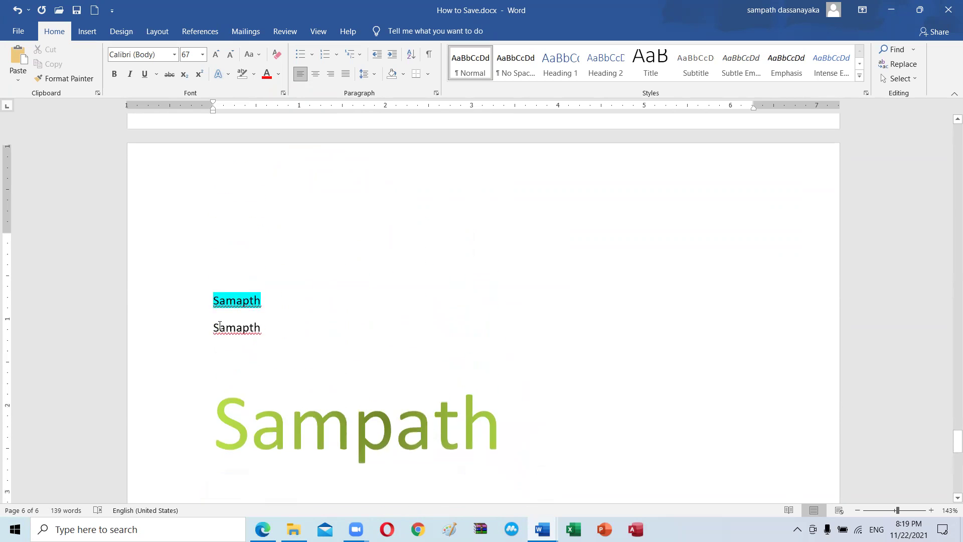
{"action": "scroll", "coordinate": [219, 325], "scroll_direction": "up", "scroll_amount": 6}
{"action": "scroll", "coordinate": [220, 325], "scroll_direction": "up", "scroll_amount": 3}
{"action": "scroll", "coordinate": [220, 325], "scroll_direction": "up", "scroll_amount": 5}
{"action": "scroll", "coordinate": [219, 325], "scroll_direction": "up", "scroll_amount": 3}
{"action": "scroll", "coordinate": [220, 325], "scroll_direction": "up", "scroll_amount": 5}
{"action": "scroll", "coordinate": [219, 325], "scroll_direction": "up", "scroll_amount": 6}
{"action": "scroll", "coordinate": [220, 325], "scroll_direction": "up", "scroll_amount": 5}
{"action": "scroll", "coordinate": [219, 325], "scroll_direction": "up", "scroll_amount": 6}
{"action": "scroll", "coordinate": [220, 325], "scroll_direction": "up", "scroll_amount": 5}
{"action": "scroll", "coordinate": [220, 324], "scroll_direction": "up", "scroll_amount": 5}
{"action": "scroll", "coordinate": [220, 325], "scroll_direction": "up", "scroll_amount": 5}
{"action": "scroll", "coordinate": [219, 324], "scroll_direction": "up", "scroll_amount": 5}
{"action": "scroll", "coordinate": [220, 324], "scroll_direction": "up", "scroll_amount": 5}
{"action": "scroll", "coordinate": [217, 325], "scroll_direction": "up", "scroll_amount": 4}
Step: Save the current changes to How to Save.docx
{"action": "scroll", "coordinate": [19, 256], "scroll_direction": "up", "scroll_amount": 2}
{"action": "left_click", "coordinate": [9, 29]}
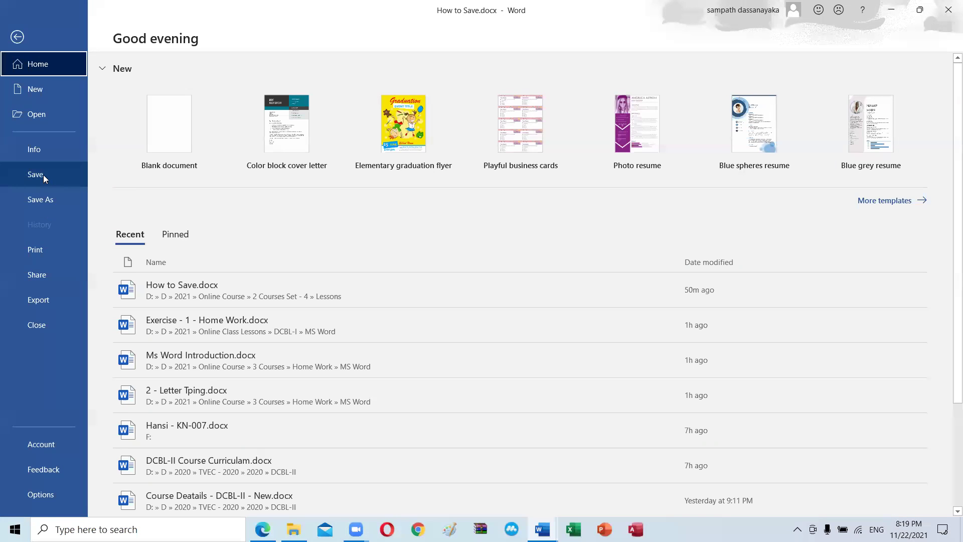
{"action": "left_click", "coordinate": [42, 175]}
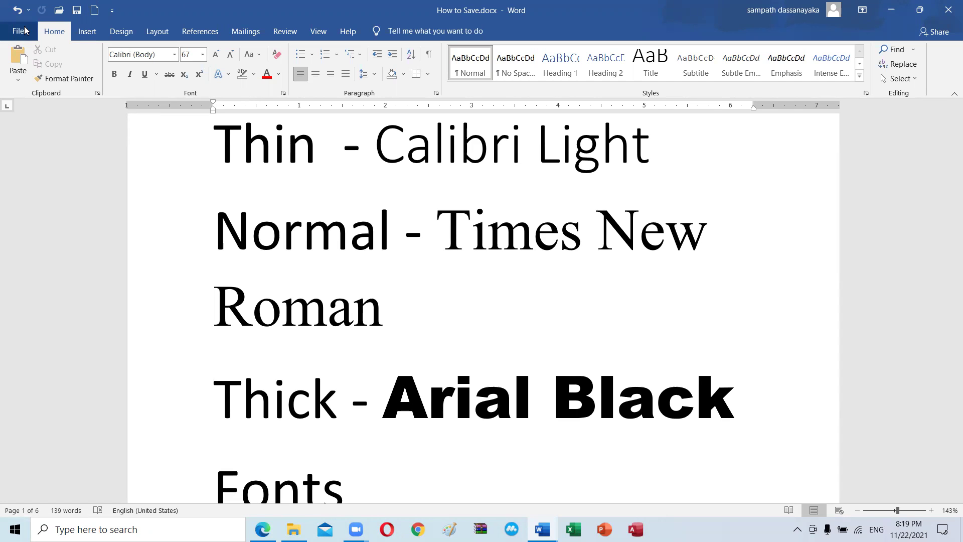
Step: Save a copy named 'How to Save 2.docx' in the Lessons folder
{"action": "left_click", "coordinate": [24, 31]}
{"action": "left_click", "coordinate": [47, 201]}
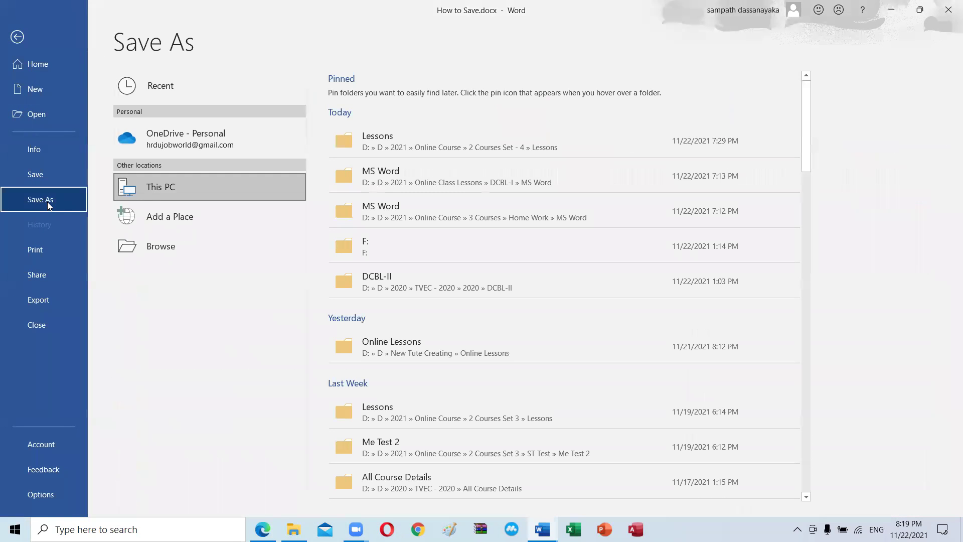
{"action": "mouse_move", "coordinate": [457, 142]}
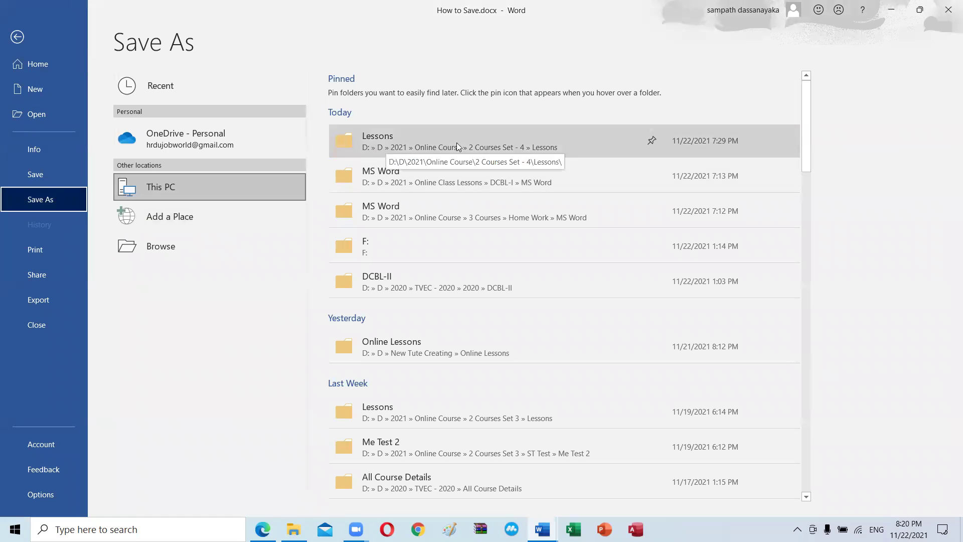
{"action": "left_click", "coordinate": [470, 142]}
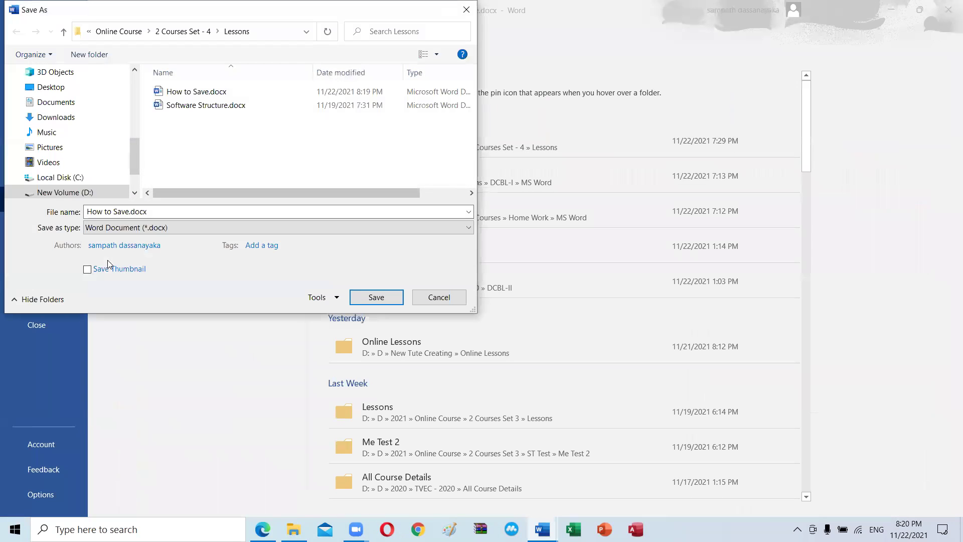
{"action": "left_click", "coordinate": [171, 210]}
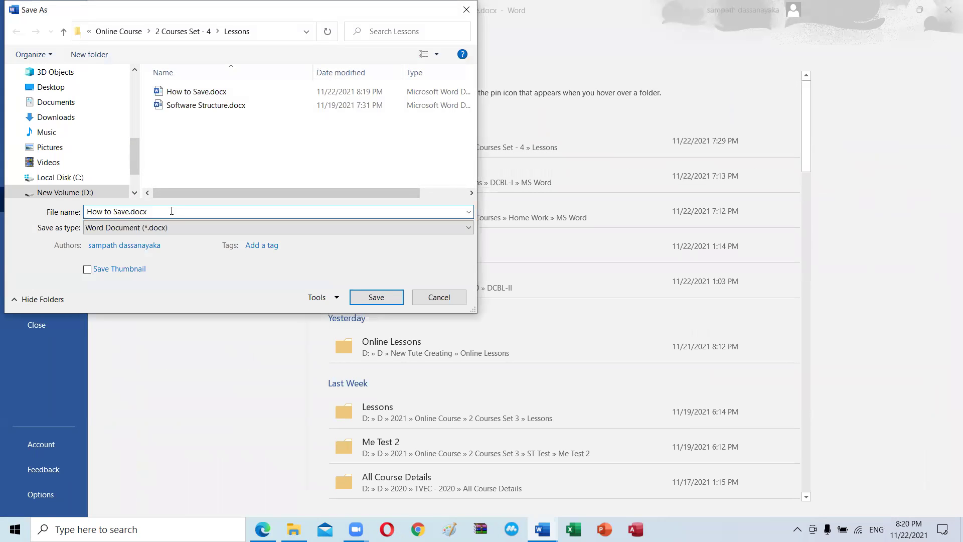
{"action": "key", "text": "BackSpace"}
{"action": "key", "text": "BackSpace"}
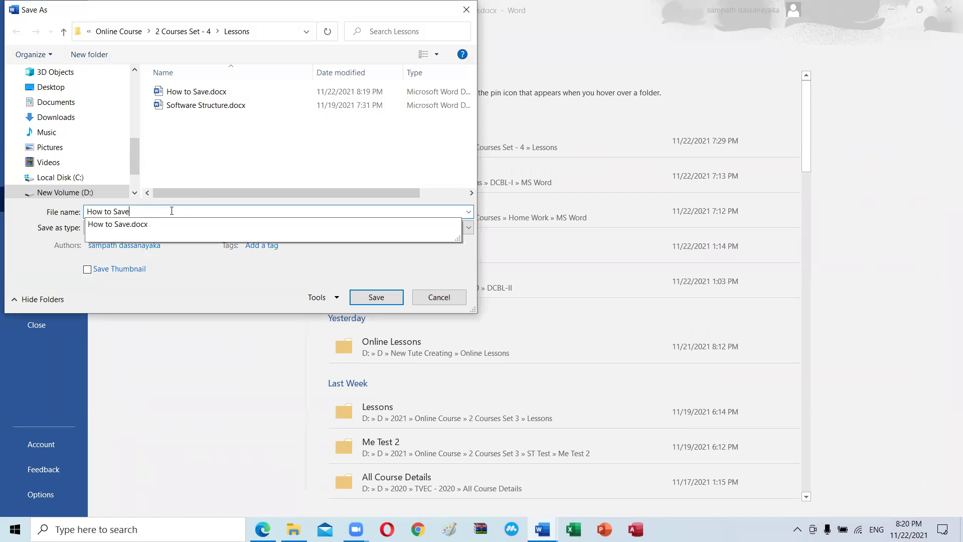
{"action": "type", "text": " 2"}
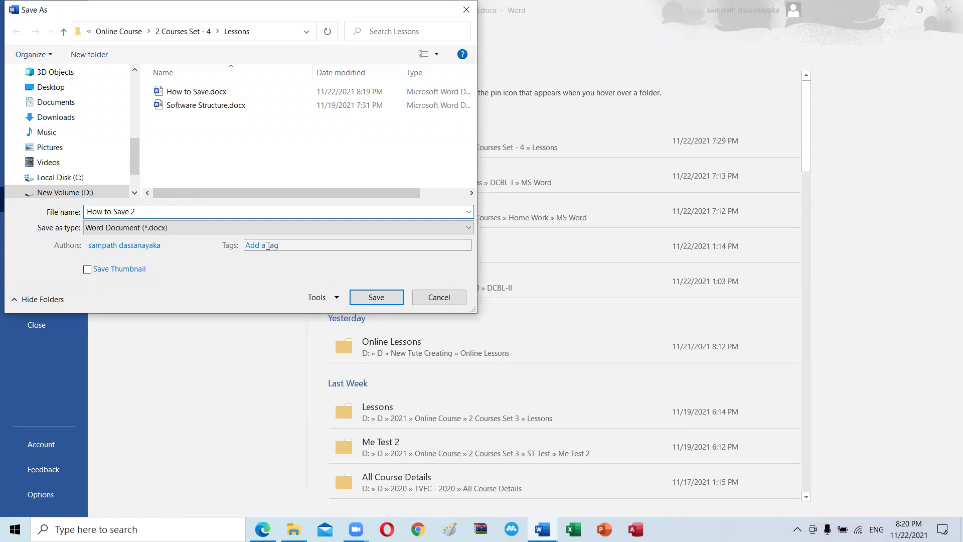
{"action": "left_click", "coordinate": [372, 300]}
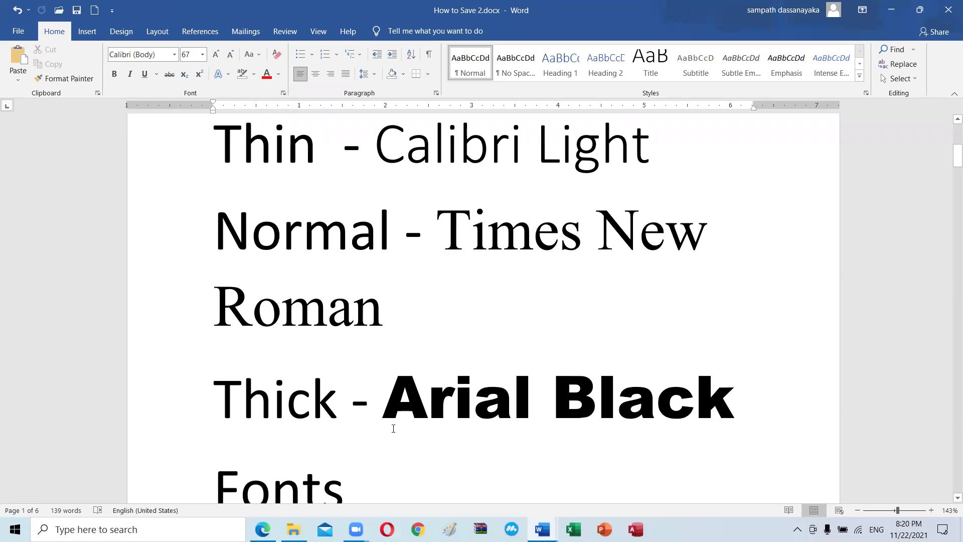
{"action": "scroll", "coordinate": [417, 423], "scroll_direction": "down", "scroll_amount": 3}
{"action": "scroll", "coordinate": [417, 424], "scroll_direction": "down", "scroll_amount": 2}
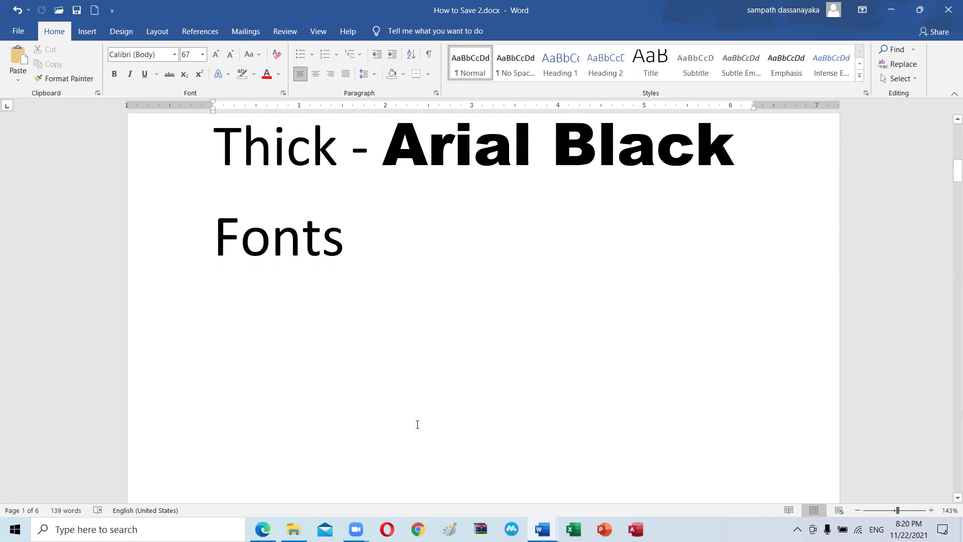
{"action": "scroll", "coordinate": [417, 424], "scroll_direction": "up", "scroll_amount": 2}
{"action": "mouse_move", "coordinate": [541, 528]}
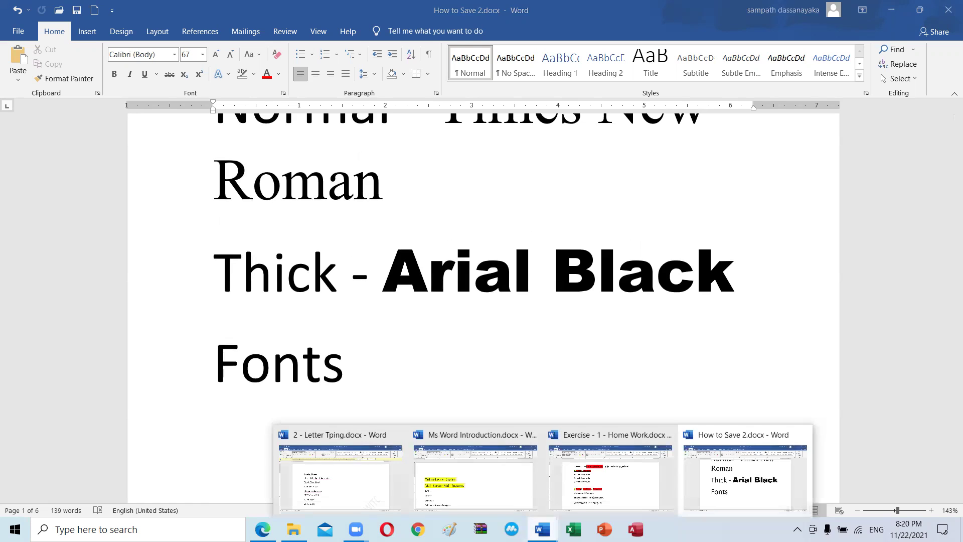
Step: Switch to Exercise - 1 - Home Work.docx and read through its opening sections from a)
{"action": "left_click", "coordinate": [589, 486]}
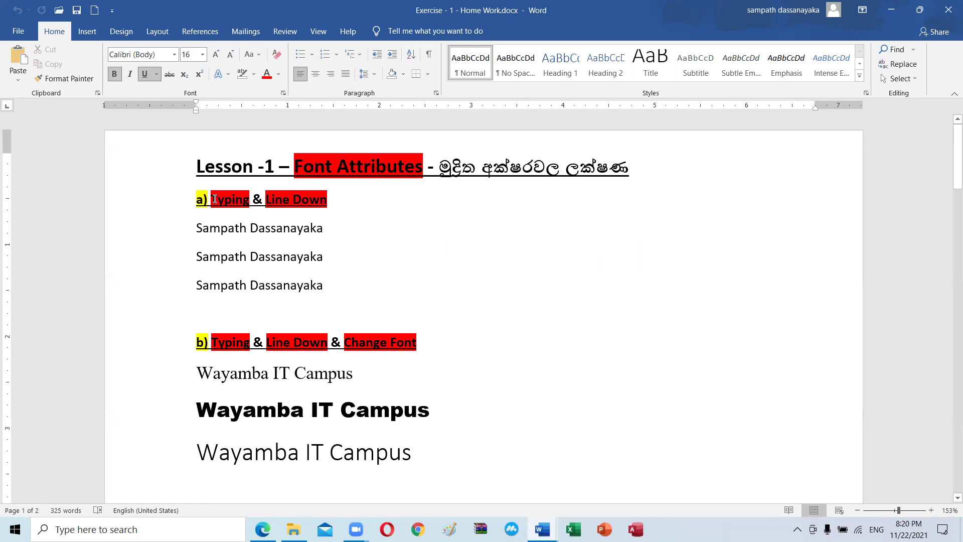
{"action": "left_click", "coordinate": [202, 228]}
{"action": "scroll", "coordinate": [224, 287], "scroll_direction": "down", "scroll_amount": 1}
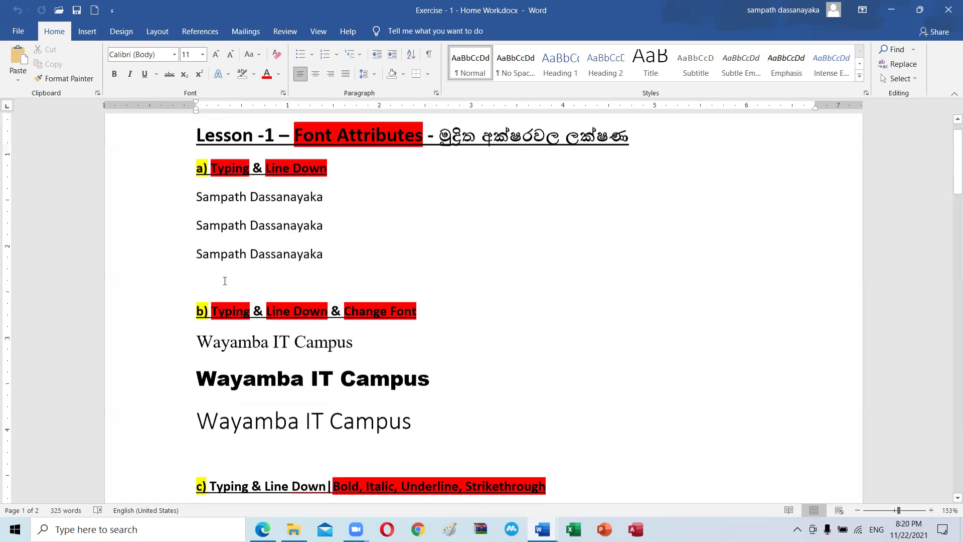
{"action": "scroll", "coordinate": [236, 296], "scroll_direction": "down", "scroll_amount": 2}
{"action": "scroll", "coordinate": [231, 213], "scroll_direction": "up", "scroll_amount": 3}
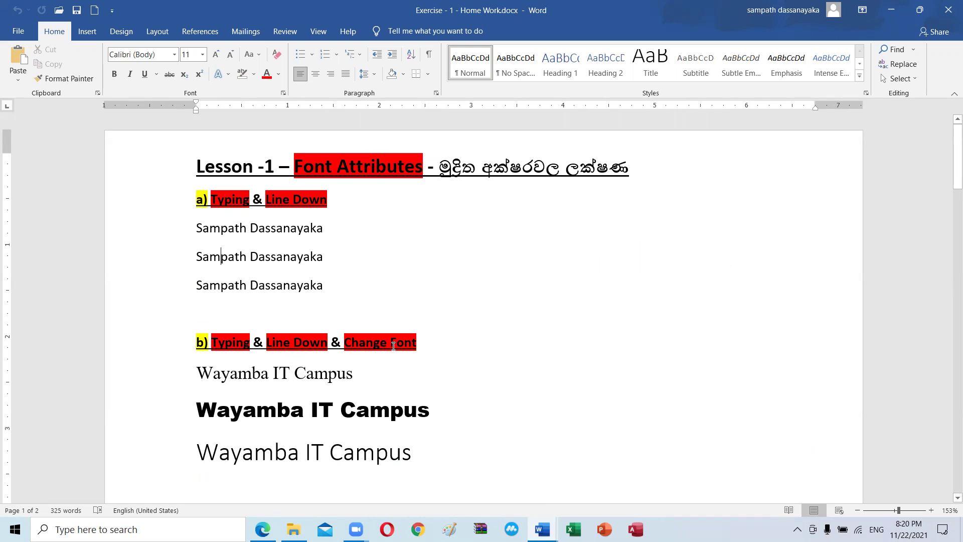
{"action": "scroll", "coordinate": [401, 346], "scroll_direction": "down", "scroll_amount": 3}
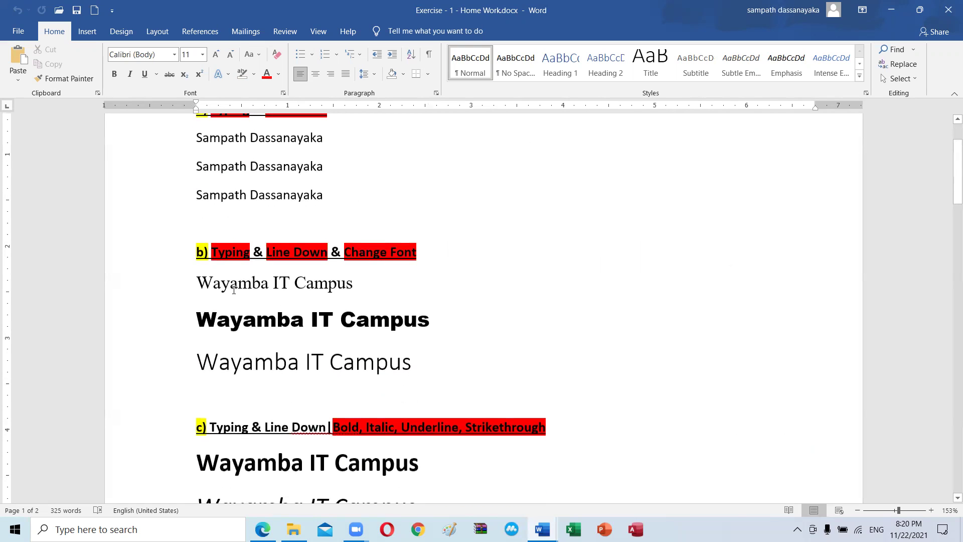
{"action": "scroll", "coordinate": [281, 351], "scroll_direction": "down", "scroll_amount": 5}
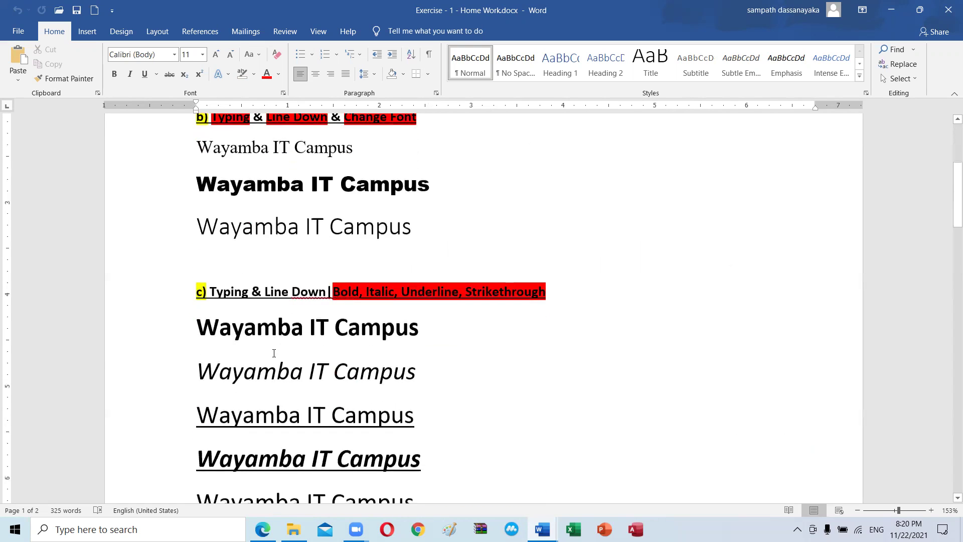
{"action": "scroll", "coordinate": [146, 348], "scroll_direction": "down", "scroll_amount": 5}
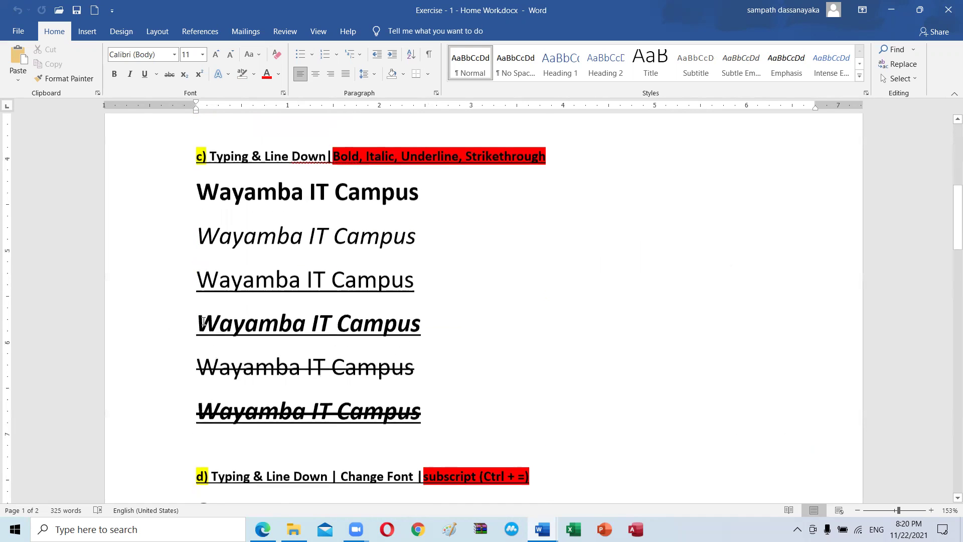
{"action": "scroll", "coordinate": [210, 319], "scroll_direction": "down", "scroll_amount": 7}
{"action": "scroll", "coordinate": [209, 319], "scroll_direction": "up", "scroll_amount": 1}
{"action": "scroll", "coordinate": [210, 319], "scroll_direction": "down", "scroll_amount": 6}
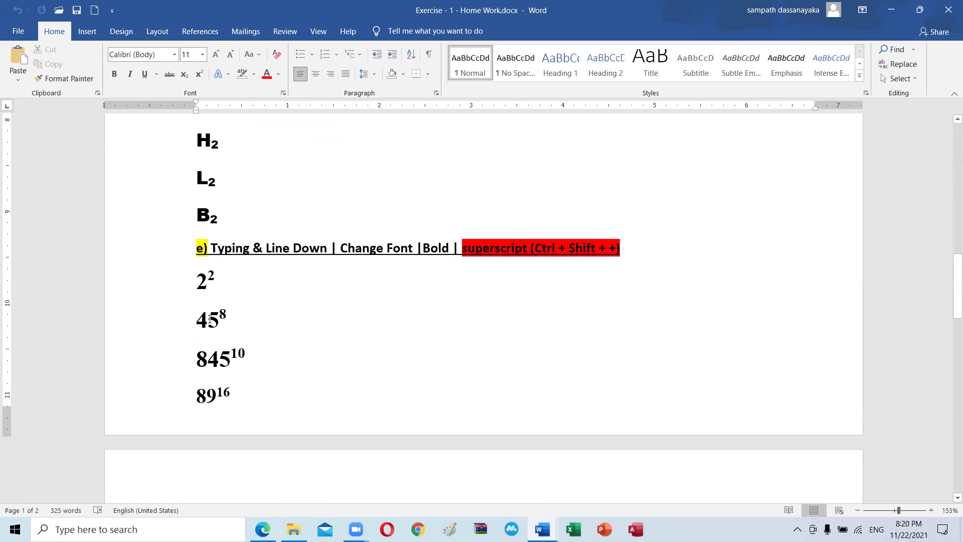
{"action": "scroll", "coordinate": [210, 318], "scroll_direction": "up", "scroll_amount": 4}
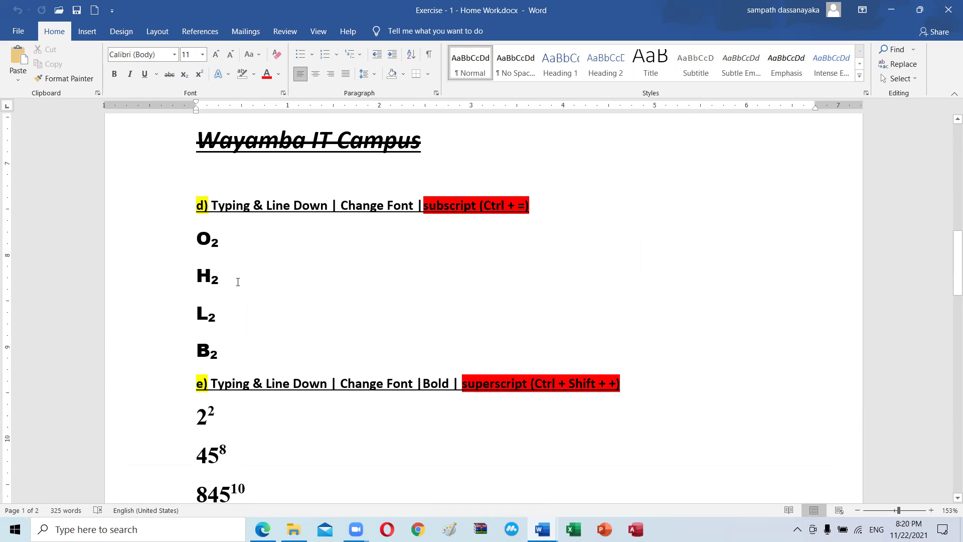
{"action": "scroll", "coordinate": [233, 272], "scroll_direction": "down", "scroll_amount": 5}
{"action": "scroll", "coordinate": [232, 273], "scroll_direction": "down", "scroll_amount": 5}
{"action": "scroll", "coordinate": [233, 273], "scroll_direction": "down", "scroll_amount": 3}
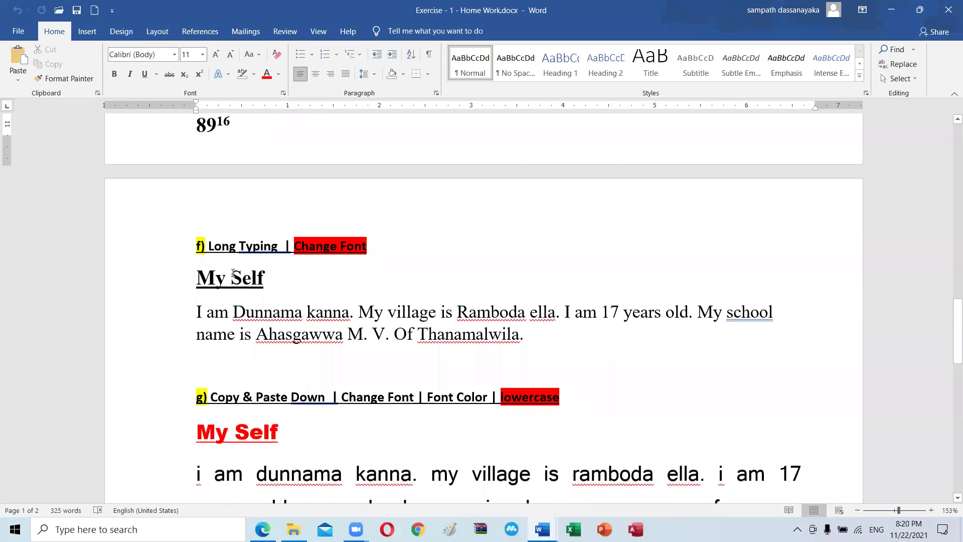
Step: Review the remaining exercises from section f) to k), then show thumbnails of the open Word documents
{"action": "left_click", "coordinate": [278, 319]}
{"action": "scroll", "coordinate": [278, 319], "scroll_direction": "down", "scroll_amount": 3}
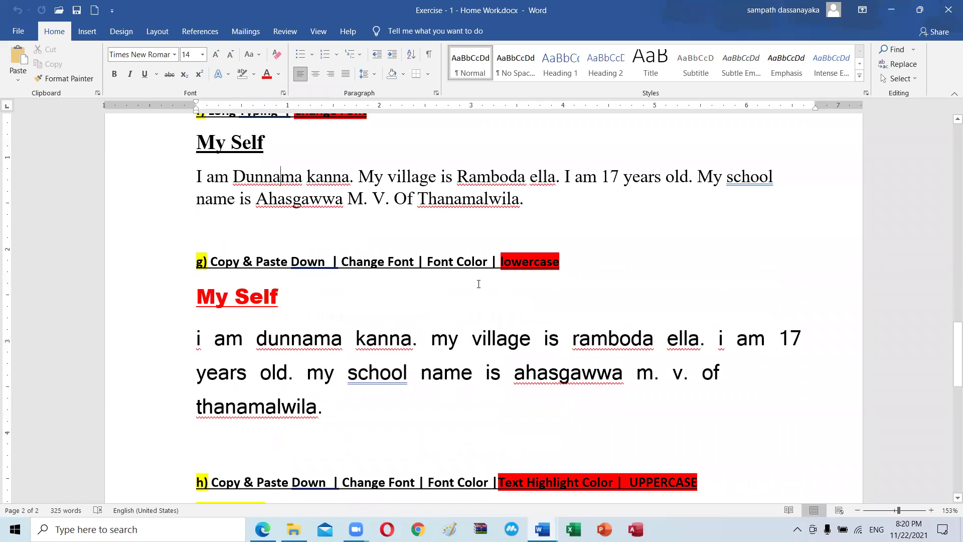
{"action": "scroll", "coordinate": [456, 360], "scroll_direction": "down", "scroll_amount": 1}
{"action": "scroll", "coordinate": [456, 362], "scroll_direction": "down", "scroll_amount": 3}
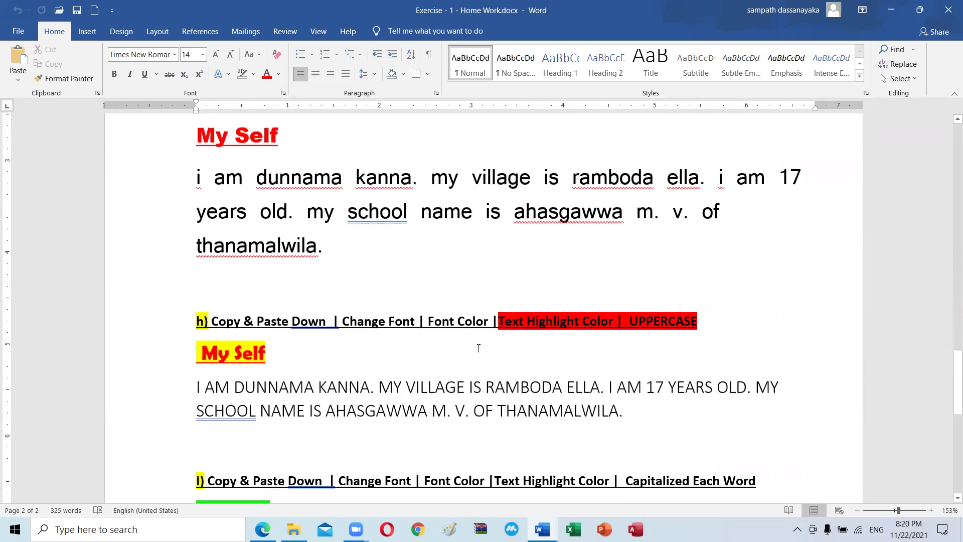
{"action": "scroll", "coordinate": [478, 348], "scroll_direction": "down", "scroll_amount": 3}
{"action": "scroll", "coordinate": [478, 348], "scroll_direction": "down", "scroll_amount": 3}
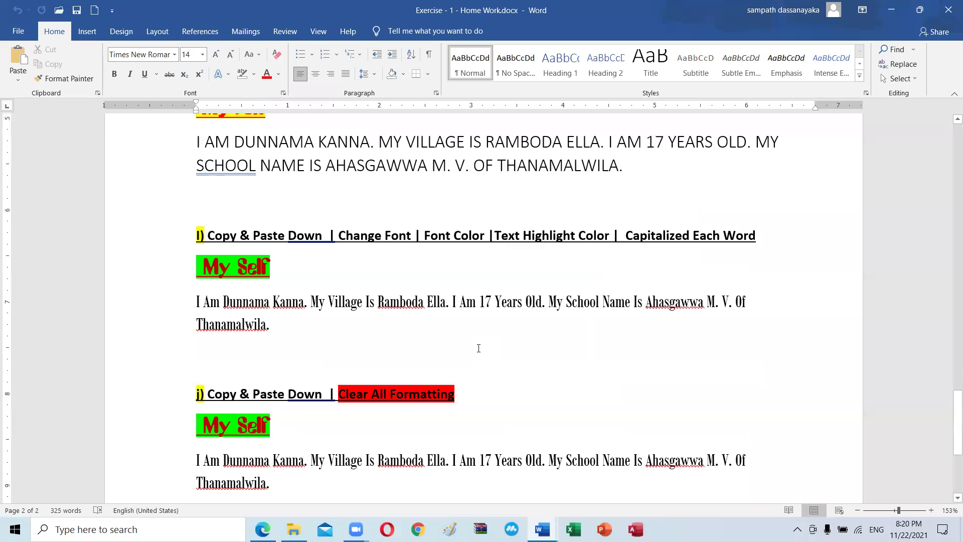
{"action": "scroll", "coordinate": [356, 325], "scroll_direction": "down", "scroll_amount": 2}
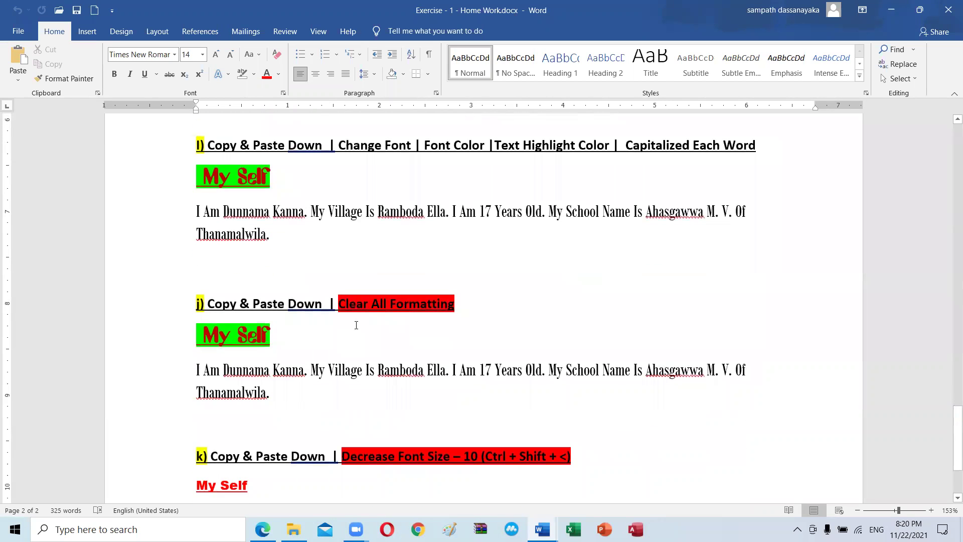
{"action": "scroll", "coordinate": [356, 325], "scroll_direction": "down", "scroll_amount": 3}
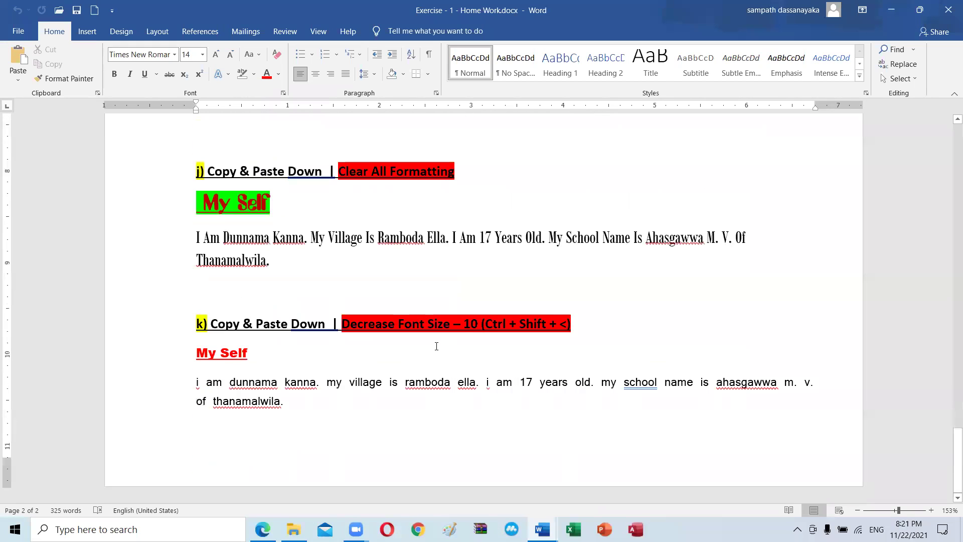
{"action": "scroll", "coordinate": [451, 343], "scroll_direction": "up", "scroll_amount": 3}
{"action": "scroll", "coordinate": [451, 343], "scroll_direction": "up", "scroll_amount": 2}
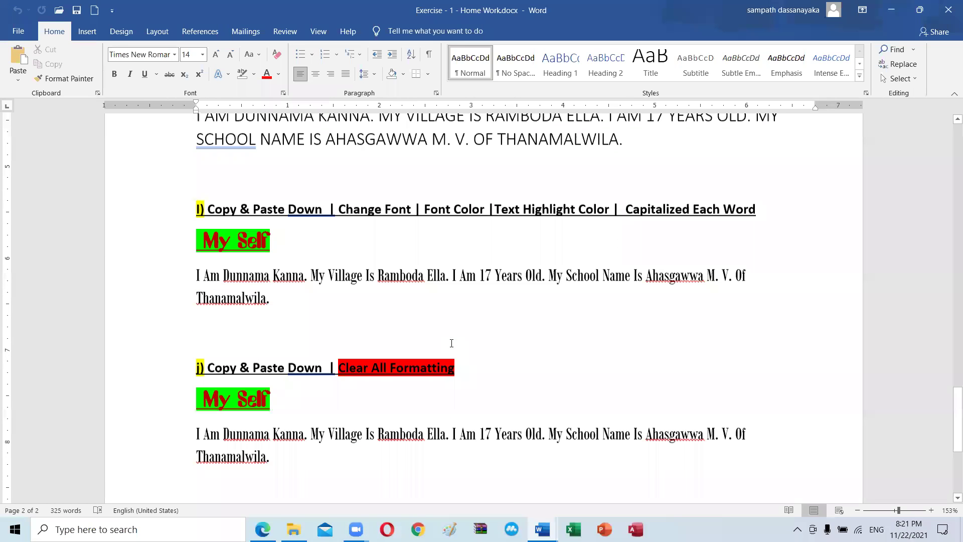
{"action": "scroll", "coordinate": [451, 343], "scroll_direction": "up", "scroll_amount": 10}
{"action": "scroll", "coordinate": [451, 343], "scroll_direction": "up", "scroll_amount": 3}
{"action": "scroll", "coordinate": [451, 343], "scroll_direction": "up", "scroll_amount": 4}
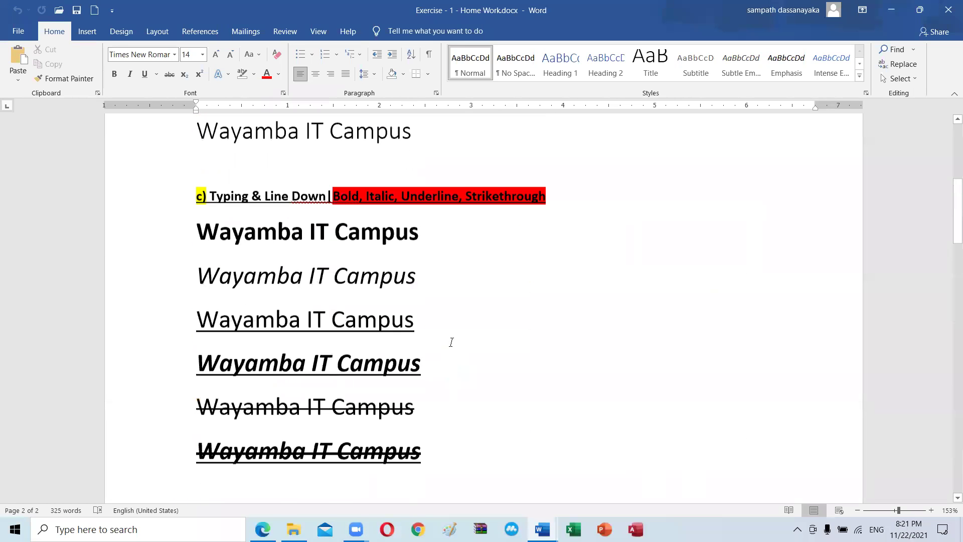
{"action": "scroll", "coordinate": [451, 343], "scroll_direction": "up", "scroll_amount": 6}
{"action": "scroll", "coordinate": [452, 343], "scroll_direction": "up", "scroll_amount": 1}
{"action": "scroll", "coordinate": [452, 343], "scroll_direction": "down", "scroll_amount": 8}
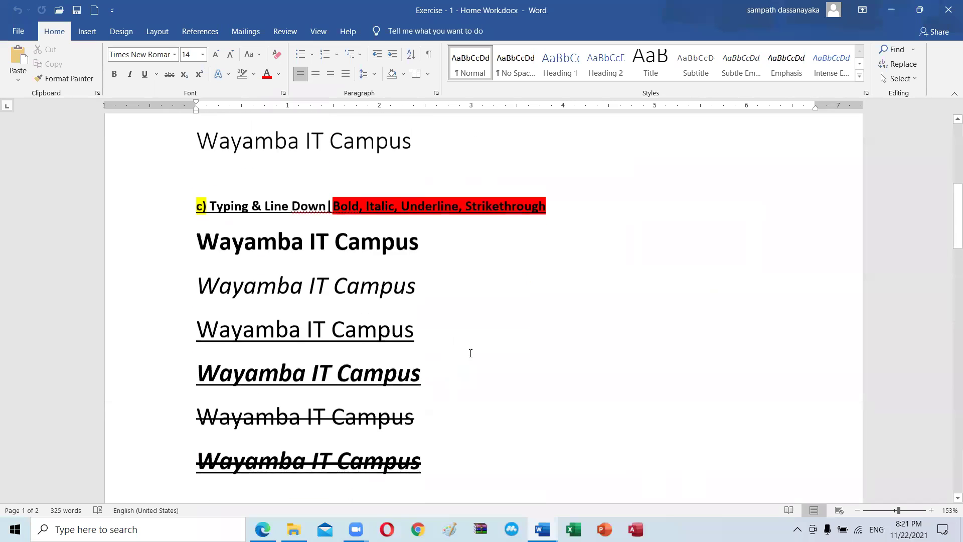
{"action": "scroll", "coordinate": [470, 354], "scroll_direction": "down", "scroll_amount": 15}
{"action": "scroll", "coordinate": [470, 354], "scroll_direction": "down", "scroll_amount": 15}
{"action": "scroll", "coordinate": [470, 354], "scroll_direction": "down", "scroll_amount": 1}
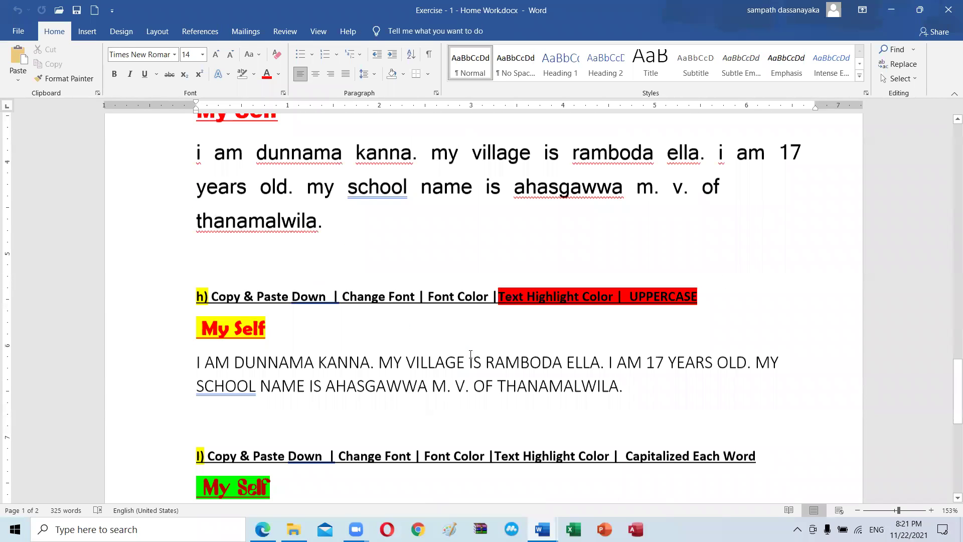
{"action": "scroll", "coordinate": [473, 351], "scroll_direction": "down", "scroll_amount": 11}
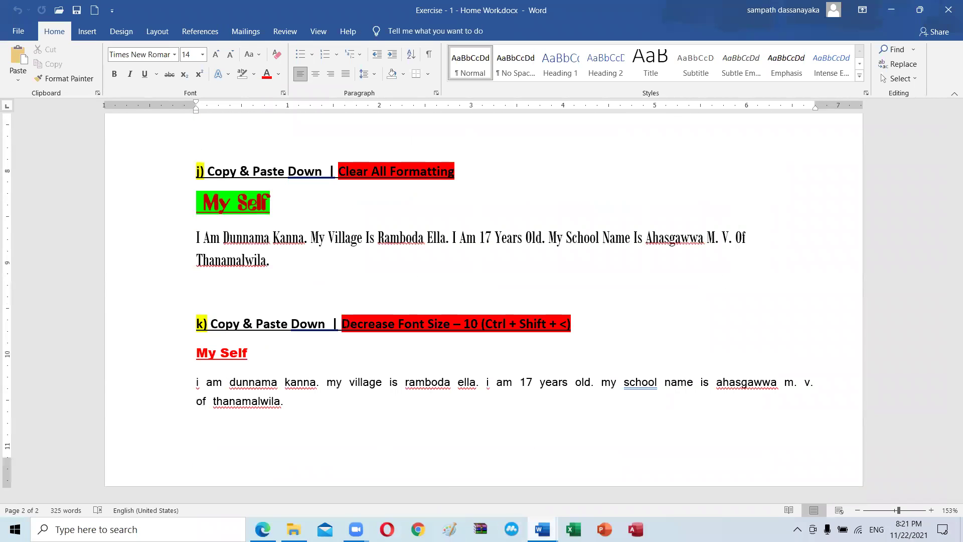
{"action": "left_click", "coordinate": [542, 529]}
Step: Switch to the 2 - Letter Tping.docx leave-request letter from the Word taskbar thumbnails
{"action": "mouse_move", "coordinate": [340, 474]}
{"action": "left_click", "coordinate": [511, 497]}
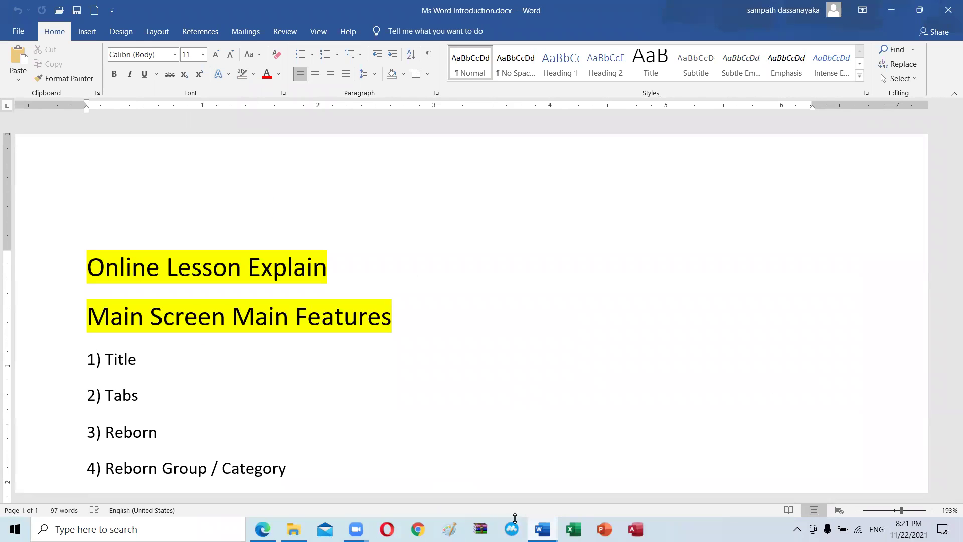
{"action": "left_click", "coordinate": [542, 529]}
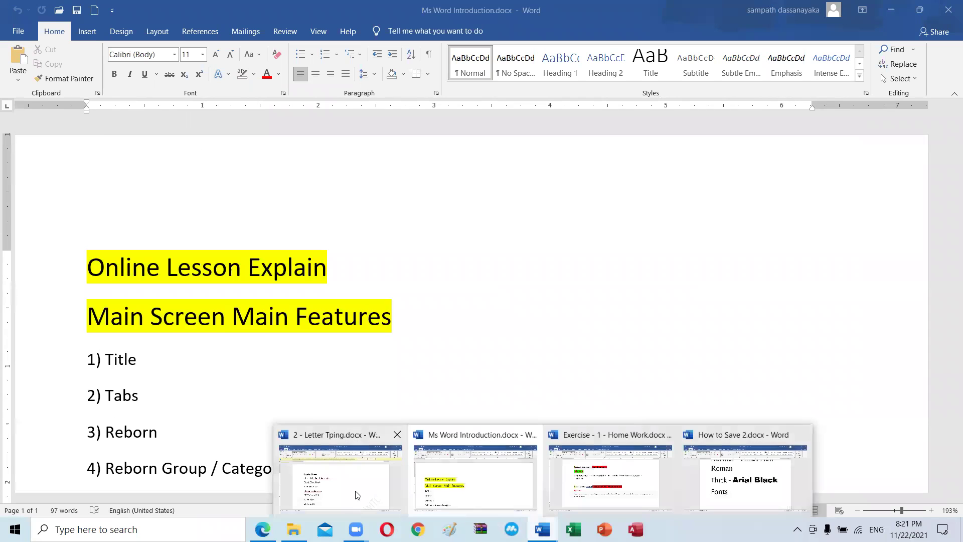
{"action": "left_click", "coordinate": [353, 494]}
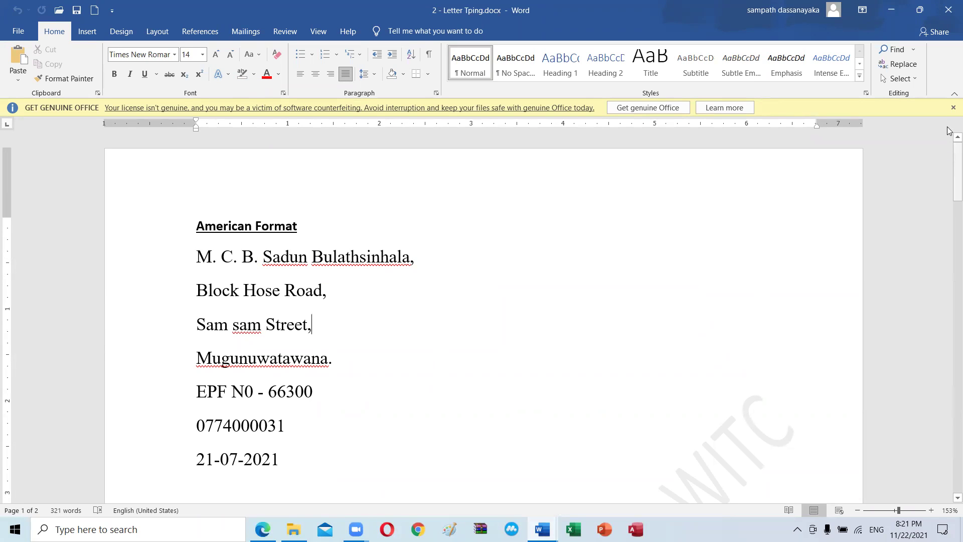
Step: Close the GET GENUINE OFFICE warning bar and look over the American Format letter
{"action": "left_click", "coordinate": [951, 107]}
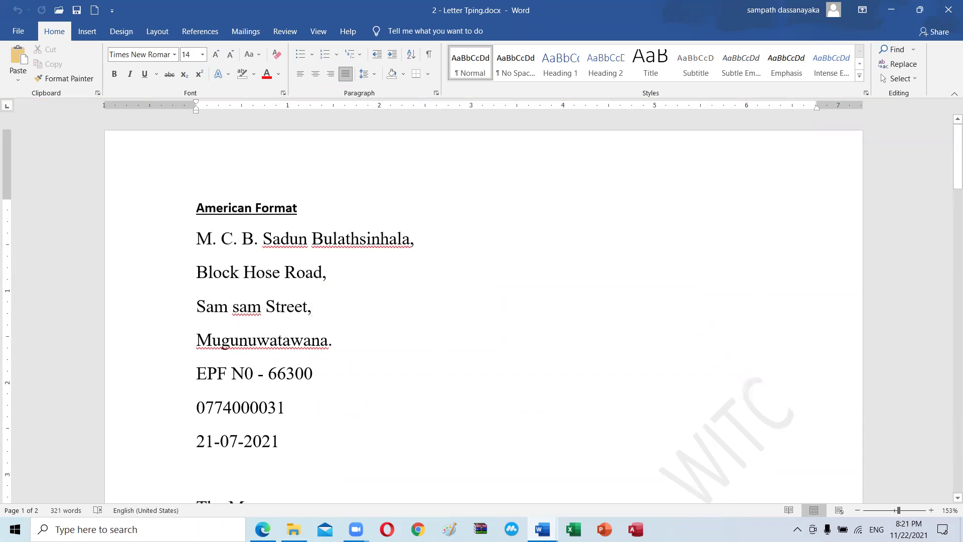
{"action": "scroll", "coordinate": [284, 408], "scroll_direction": "down", "scroll_amount": 2, "text": "ctrl"}
{"action": "scroll", "coordinate": [286, 396], "scroll_direction": "down", "scroll_amount": 6, "text": "ctrl"}
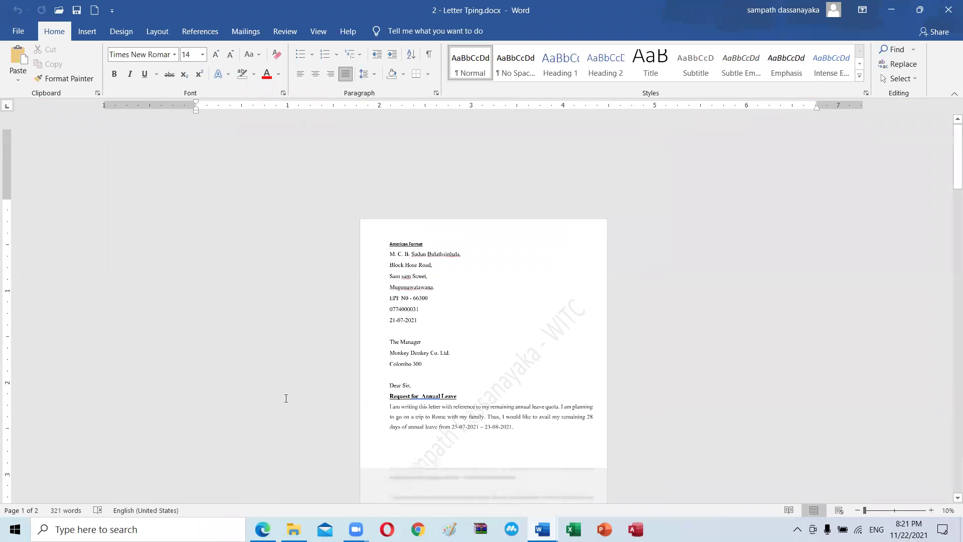
{"action": "scroll", "coordinate": [285, 398], "scroll_direction": "down", "scroll_amount": 5, "text": "ctrl"}
{"action": "scroll", "coordinate": [442, 369], "scroll_direction": "up", "scroll_amount": 1, "text": "ctrl"}
{"action": "scroll", "coordinate": [506, 282], "scroll_direction": "up", "scroll_amount": 2, "text": "ctrl"}
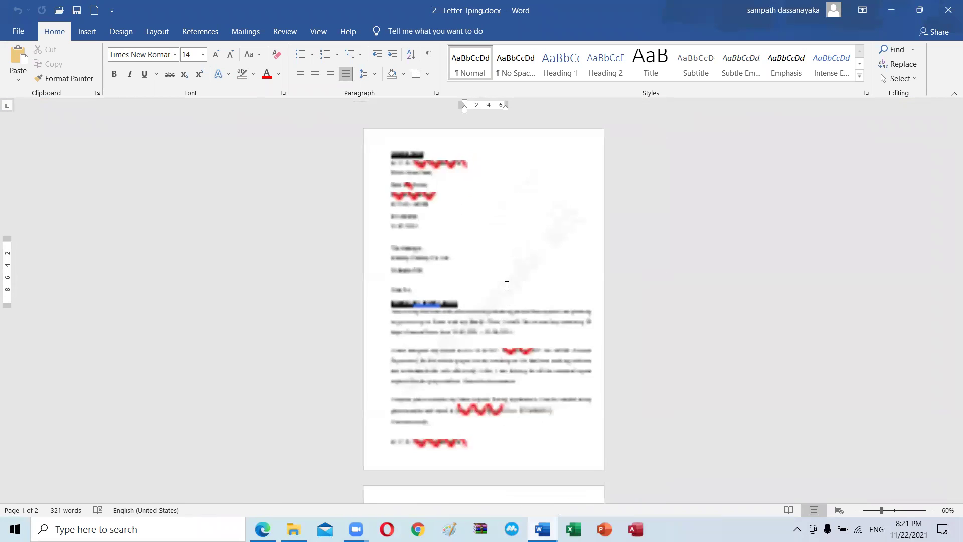
{"action": "scroll", "coordinate": [505, 282], "scroll_direction": "up", "scroll_amount": 2, "text": "ctrl"}
{"action": "scroll", "coordinate": [507, 285], "scroll_direction": "up", "scroll_amount": 2, "text": "ctrl"}
{"action": "scroll", "coordinate": [507, 285], "scroll_direction": "up", "scroll_amount": 2, "text": "ctrl"}
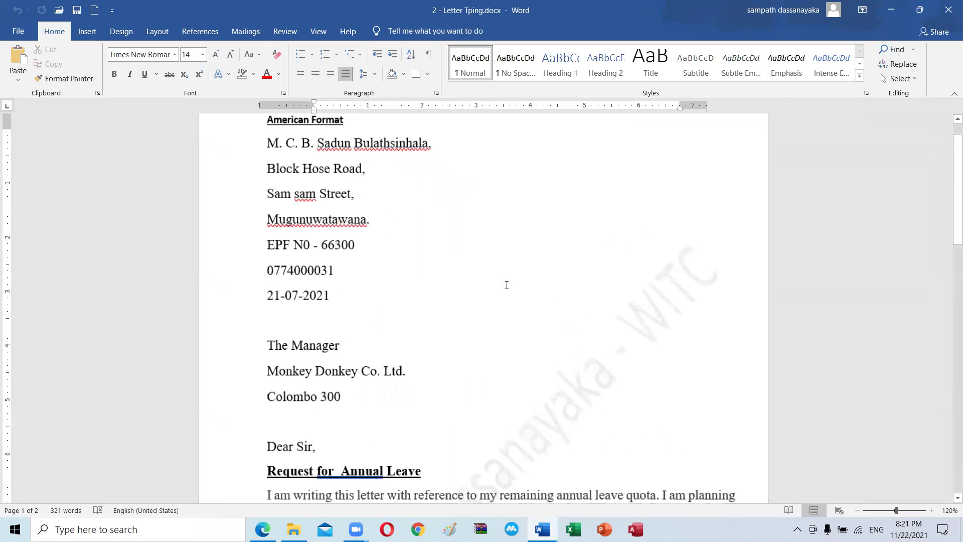
{"action": "scroll", "coordinate": [504, 283], "scroll_direction": "up", "scroll_amount": 1, "text": "ctrl"}
{"action": "scroll", "coordinate": [502, 282], "scroll_direction": "up", "scroll_amount": 2, "text": "ctrl"}
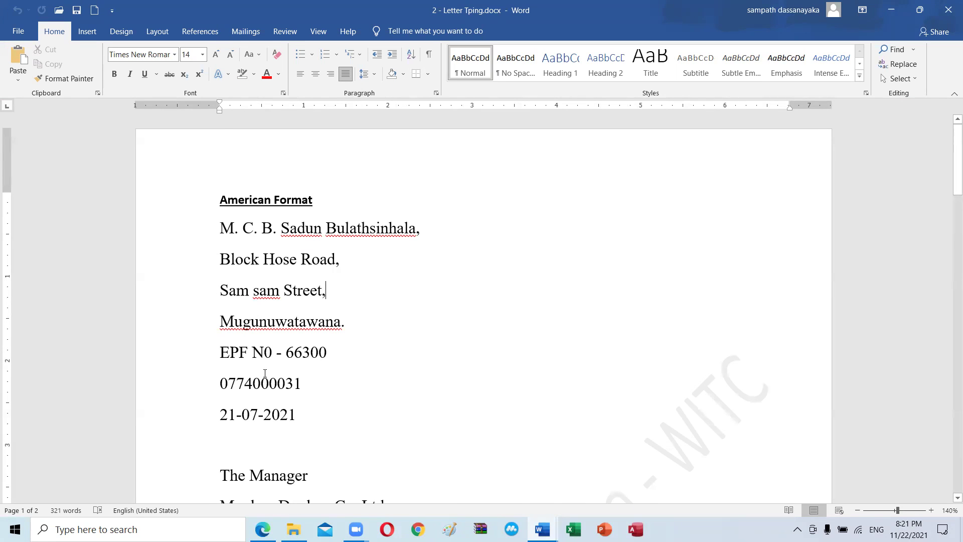
{"action": "scroll", "coordinate": [264, 373], "scroll_direction": "down", "scroll_amount": 2}
{"action": "scroll", "coordinate": [265, 373], "scroll_direction": "down", "scroll_amount": 2}
{"action": "scroll", "coordinate": [265, 326], "scroll_direction": "up", "scroll_amount": 2}
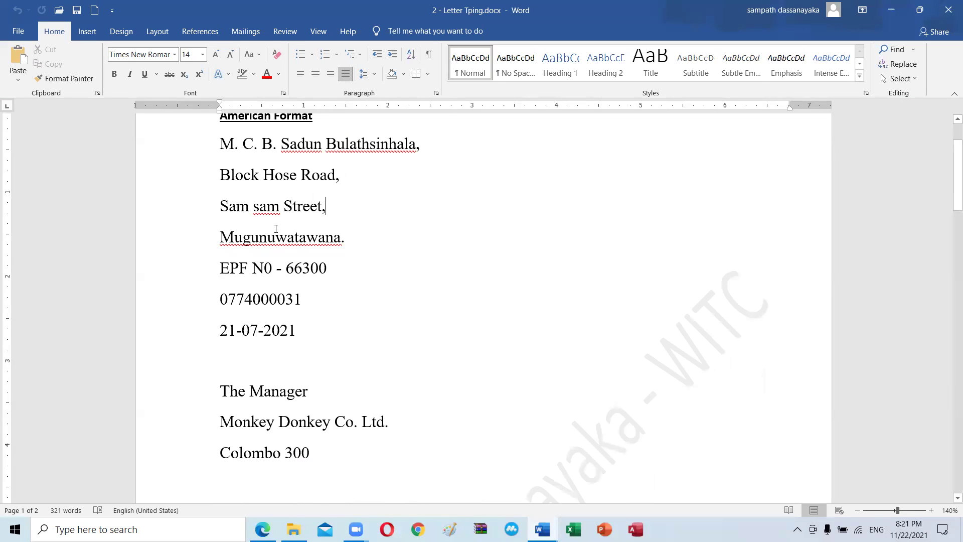
Step: Check the line spacing of the sender's address and date lines, leaving it unchanged
{"action": "left_click_drag", "start_coordinate": [308, 348], "coordinate": [212, 153]}
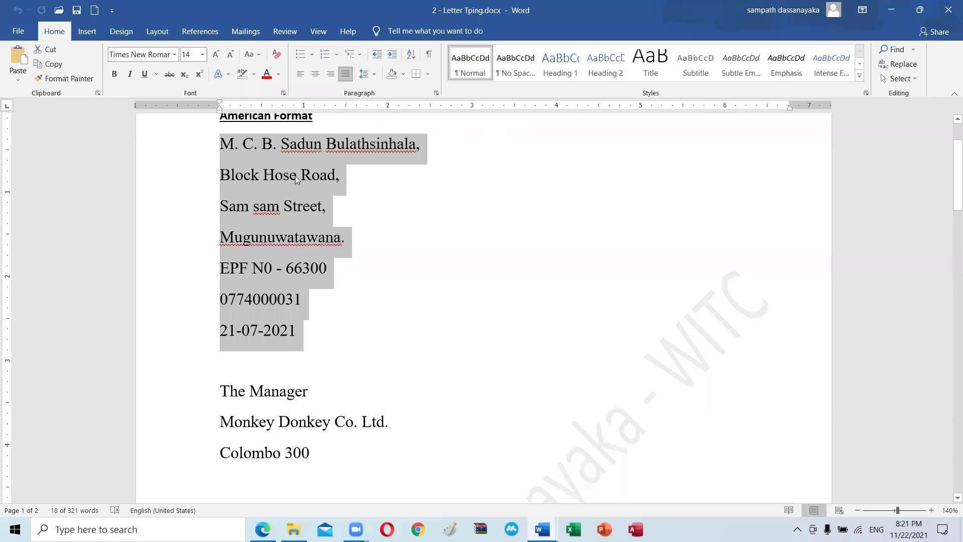
{"action": "left_click", "coordinate": [365, 72]}
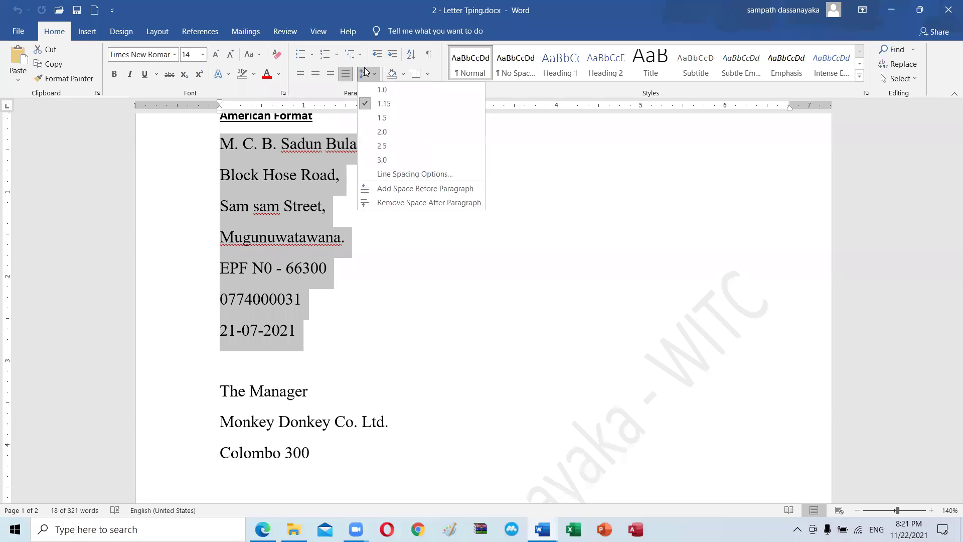
{"action": "left_click", "coordinate": [333, 350]}
Step: Accept the spelling suggestion removing the double space so the heading reads 'Request for Annual Leave'
{"action": "scroll", "coordinate": [332, 350], "scroll_direction": "down", "scroll_amount": 3}
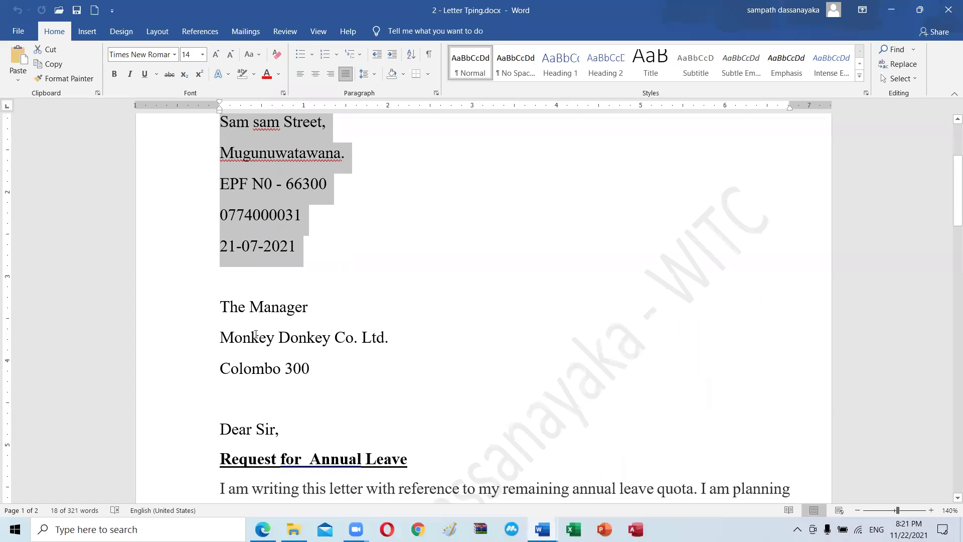
{"action": "scroll", "coordinate": [399, 366], "scroll_direction": "down", "scroll_amount": 2}
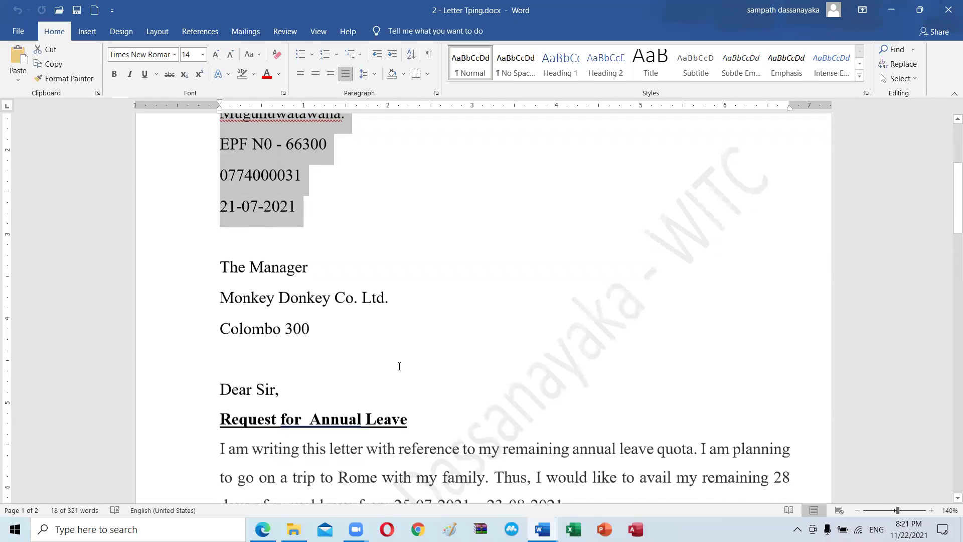
{"action": "scroll", "coordinate": [397, 366], "scroll_direction": "down", "scroll_amount": 3}
{"action": "scroll", "coordinate": [396, 366], "scroll_direction": "down", "scroll_amount": 3}
{"action": "scroll", "coordinate": [242, 239], "scroll_direction": "down", "scroll_amount": 1}
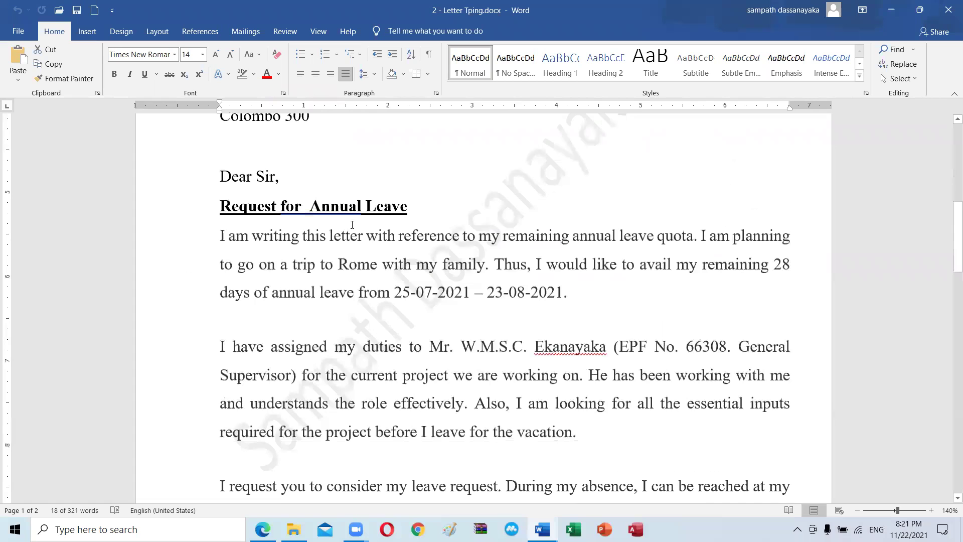
{"action": "right_click", "coordinate": [326, 207]}
{"action": "left_click", "coordinate": [325, 204]}
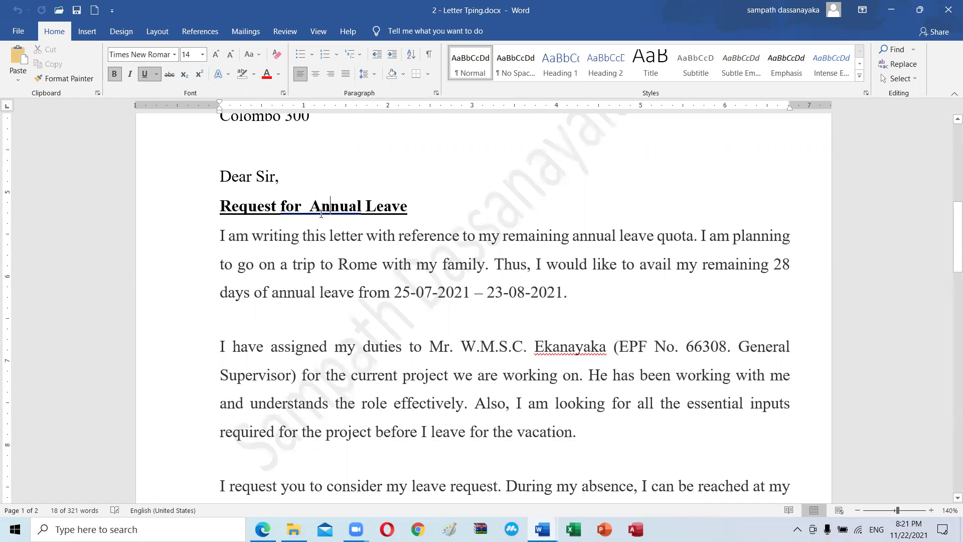
{"action": "right_click", "coordinate": [281, 210]}
{"action": "left_click", "coordinate": [291, 222]}
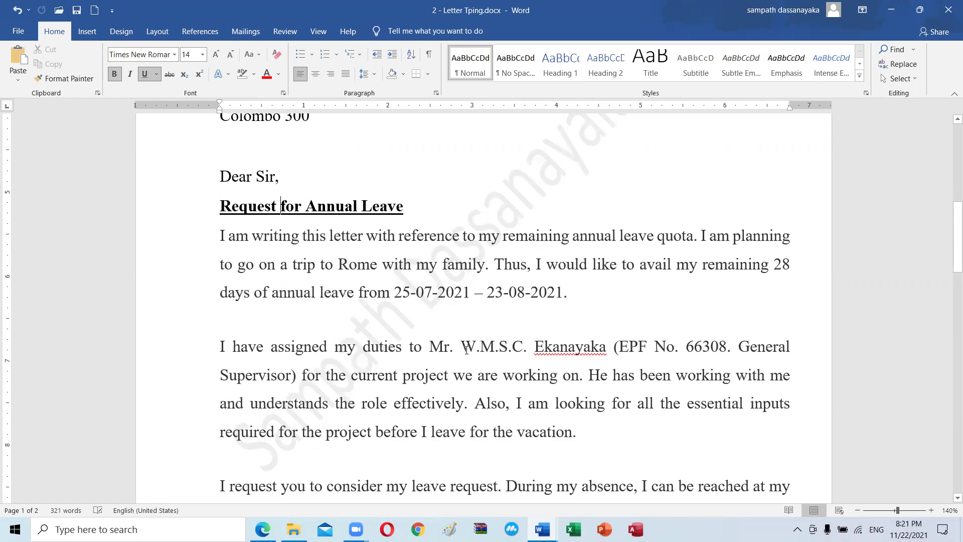
{"action": "scroll", "coordinate": [437, 202], "scroll_direction": "down", "scroll_amount": 3}
{"action": "scroll", "coordinate": [366, 297], "scroll_direction": "down", "scroll_amount": 4}
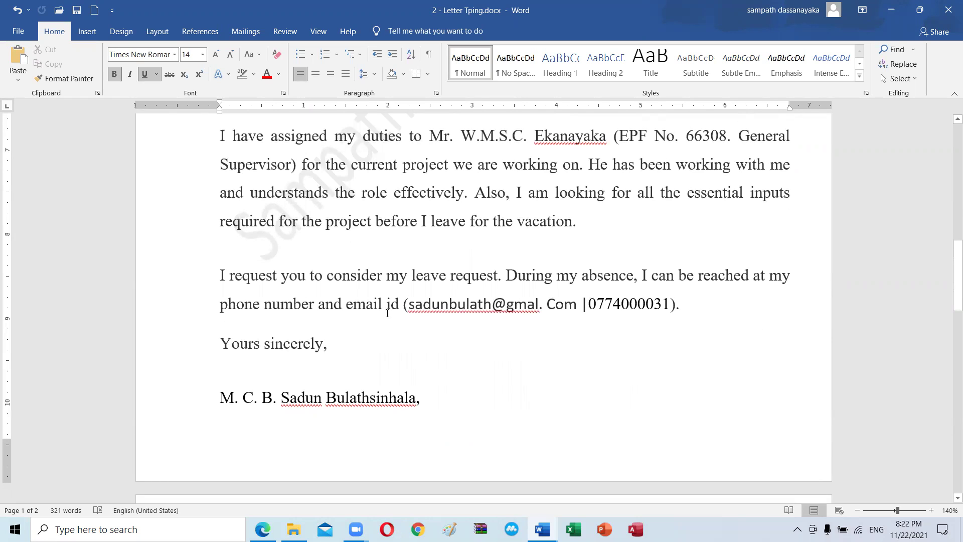
{"action": "scroll", "coordinate": [256, 344], "scroll_direction": "down", "scroll_amount": 3}
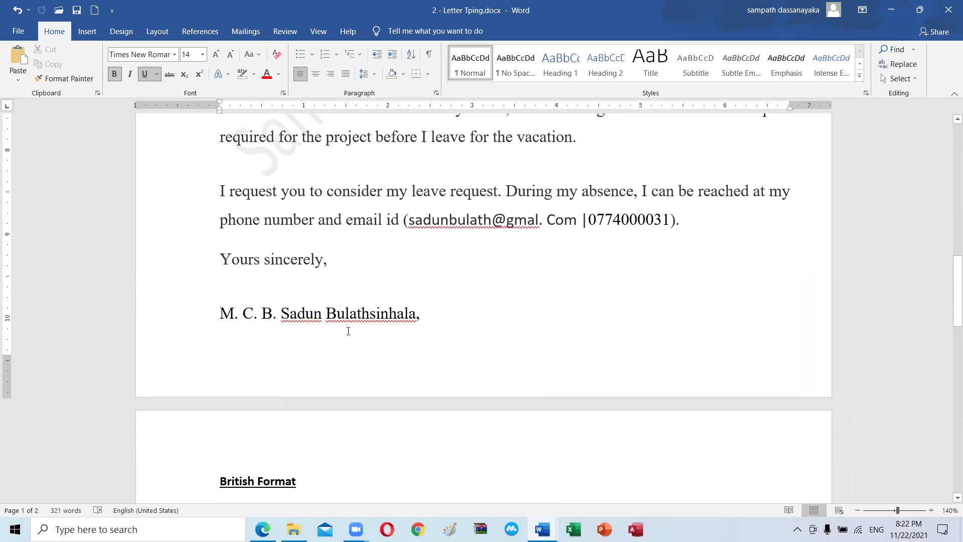
Step: Select the entire American Format letter from the signature name back to the top
{"action": "left_click", "coordinate": [463, 309]}
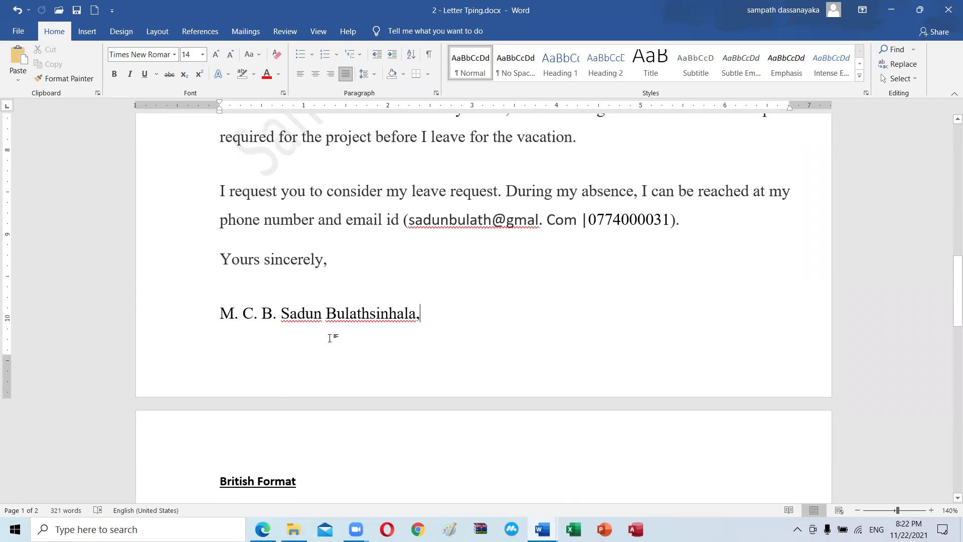
{"action": "left_click_drag", "start_coordinate": [448, 312], "coordinate": [184, 93]}
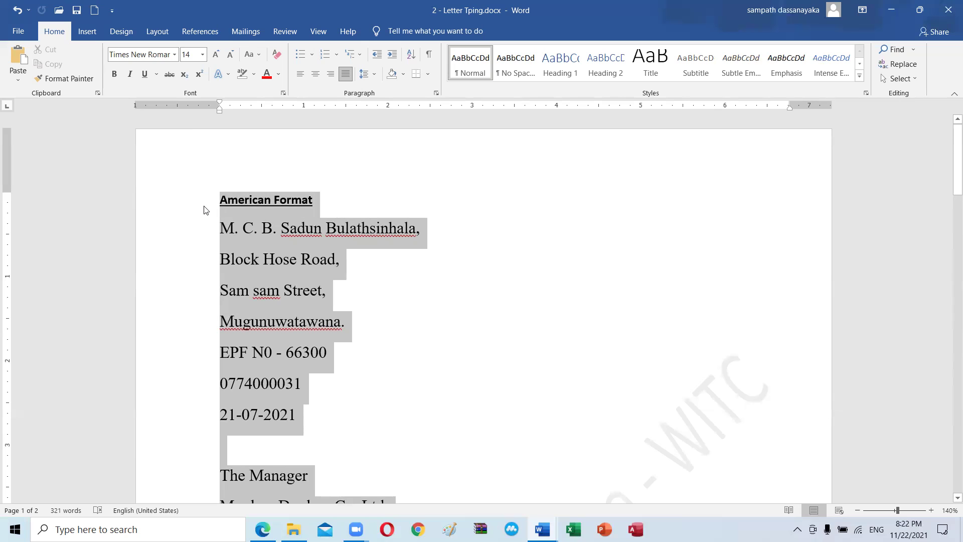
{"action": "left_click_drag", "start_coordinate": [187, 127], "coordinate": [209, 208]}
Step: Scroll to the British Format version of the letter on page 2
{"action": "scroll", "coordinate": [561, 297], "scroll_direction": "down", "scroll_amount": 3}
{"action": "scroll", "coordinate": [560, 297], "scroll_direction": "down", "scroll_amount": 3}
{"action": "scroll", "coordinate": [561, 298], "scroll_direction": "down", "scroll_amount": 5}
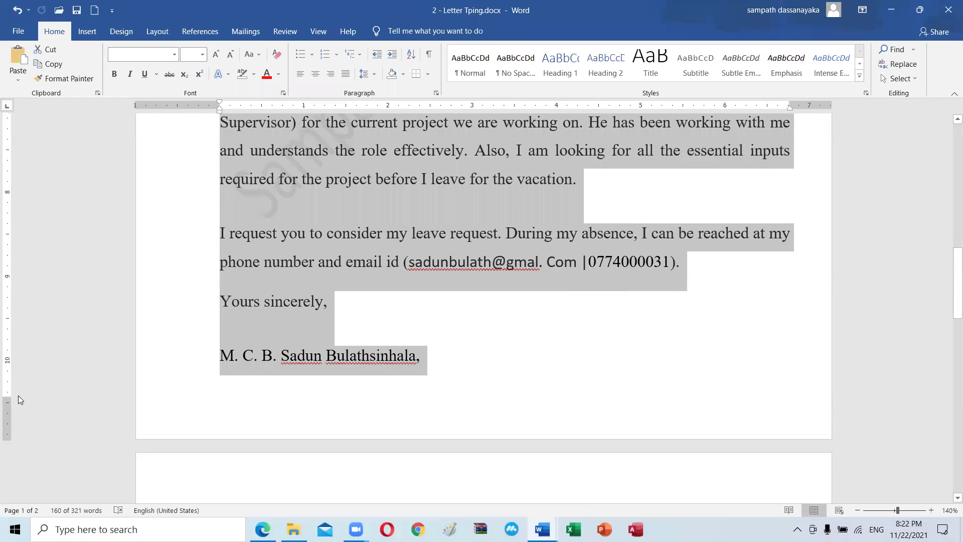
{"action": "left_click_drag", "start_coordinate": [9, 397], "coordinate": [9, 398]}
{"action": "scroll", "coordinate": [336, 374], "scroll_direction": "down", "scroll_amount": 3}
{"action": "scroll", "coordinate": [338, 369], "scroll_direction": "down", "scroll_amount": 3}
{"action": "scroll", "coordinate": [338, 369], "scroll_direction": "down", "scroll_amount": 3}
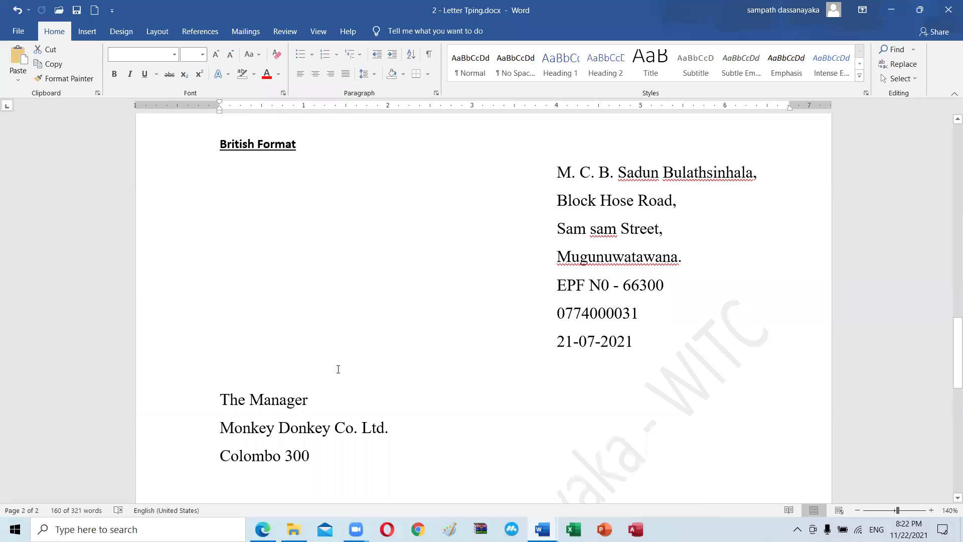
{"action": "scroll", "coordinate": [337, 369], "scroll_direction": "up", "scroll_amount": 2}
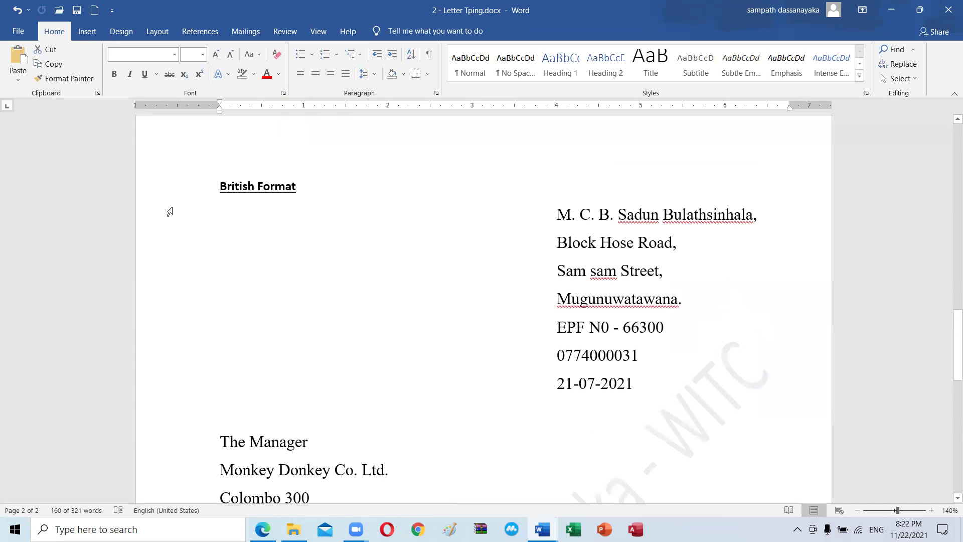
{"action": "left_click_drag", "start_coordinate": [214, 181], "coordinate": [301, 186]}
{"action": "left_click_drag", "start_coordinate": [467, 212], "coordinate": [683, 391]}
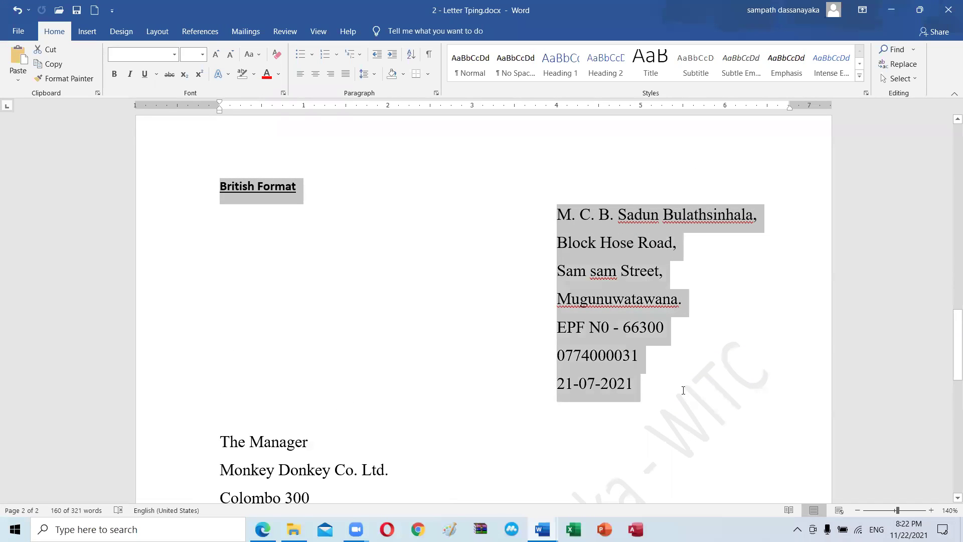
{"action": "scroll", "coordinate": [397, 328], "scroll_direction": "down", "scroll_amount": 2}
{"action": "left_click", "coordinate": [399, 326]}
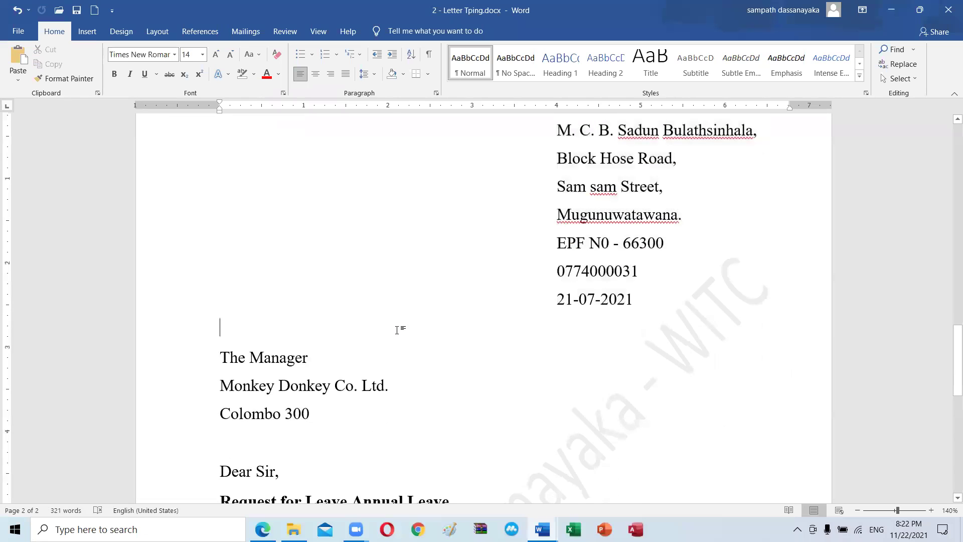
{"action": "scroll", "coordinate": [516, 241], "scroll_direction": "up", "scroll_amount": 2}
{"action": "left_click_drag", "start_coordinate": [556, 214], "coordinate": [667, 379]}
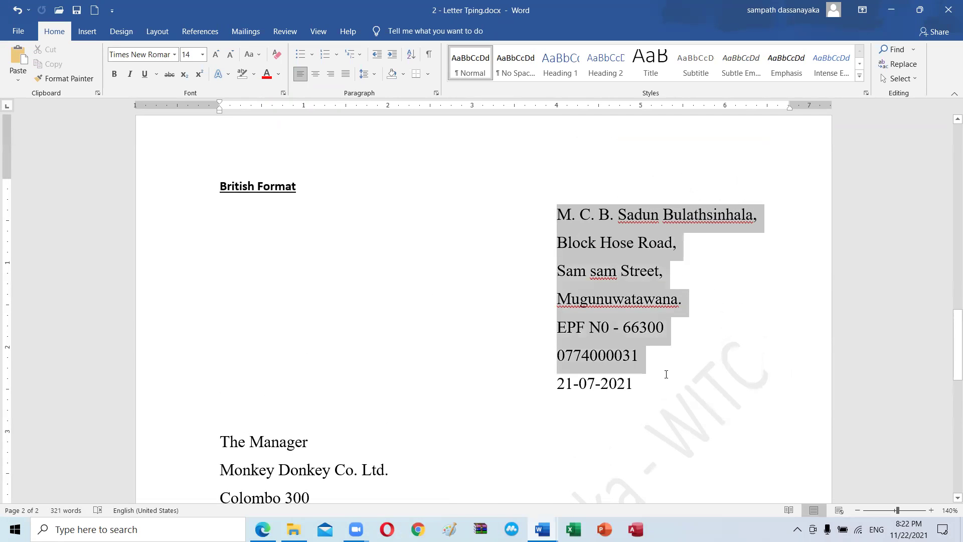
{"action": "scroll", "coordinate": [561, 260], "scroll_direction": "down", "scroll_amount": 1}
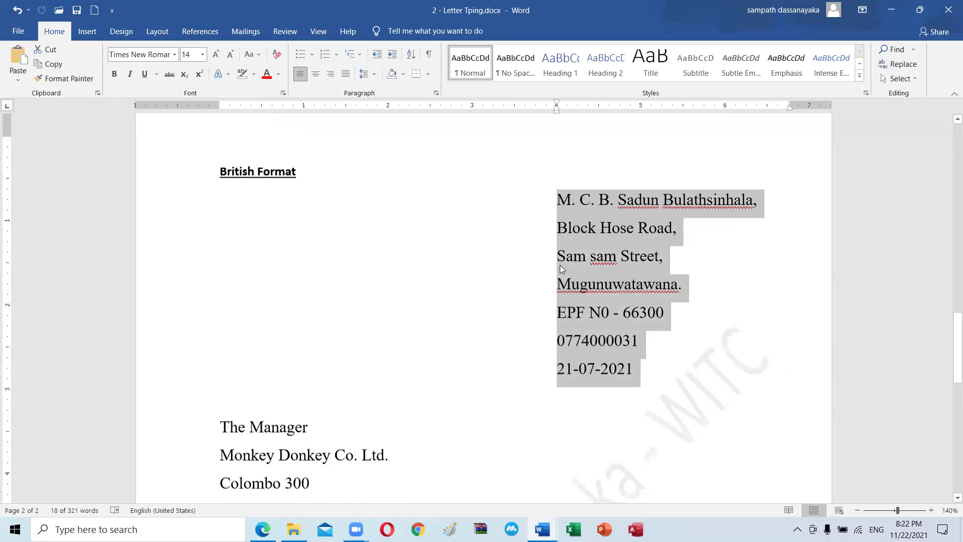
{"action": "scroll", "coordinate": [562, 260], "scroll_direction": "down", "scroll_amount": 2}
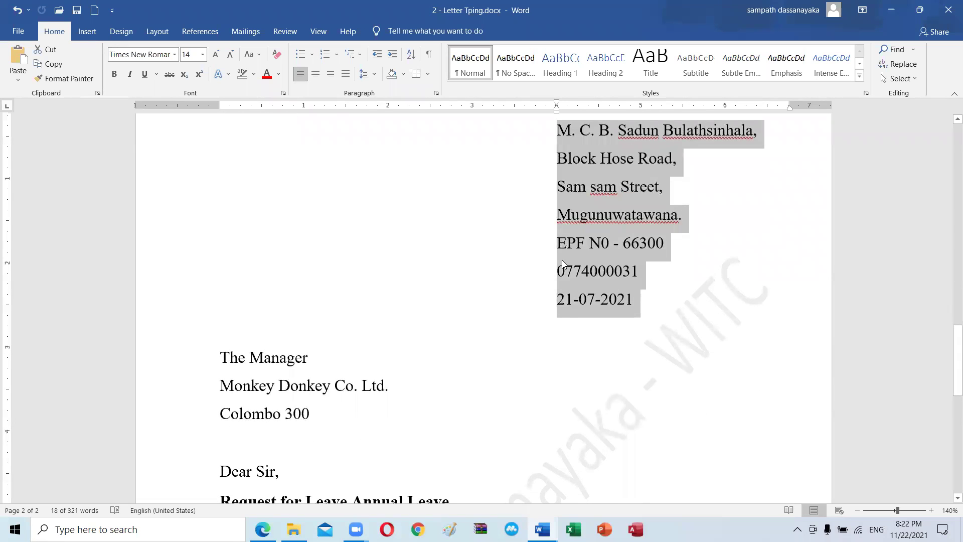
{"action": "scroll", "coordinate": [562, 260], "scroll_direction": "down", "scroll_amount": 1}
{"action": "scroll", "coordinate": [557, 262], "scroll_direction": "up", "scroll_amount": 2}
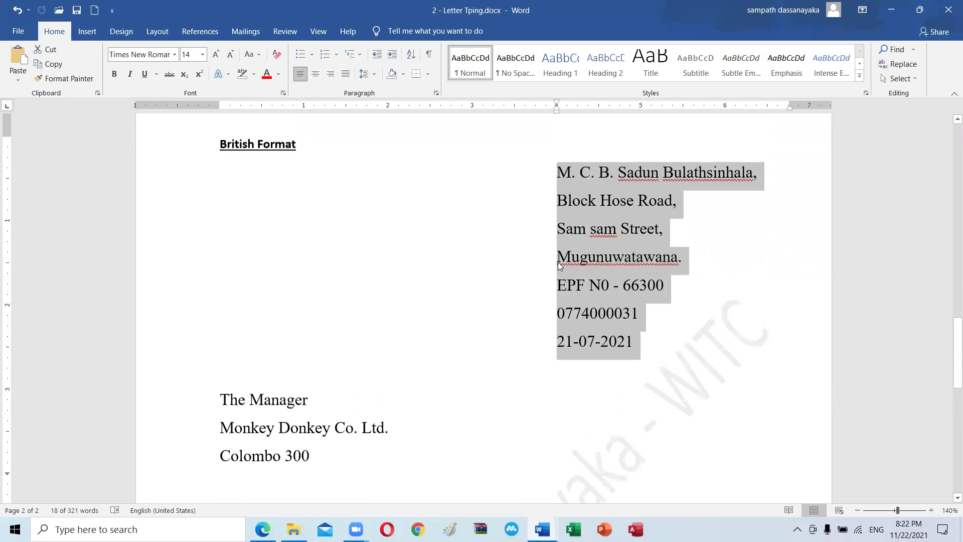
{"action": "scroll", "coordinate": [552, 265], "scroll_direction": "down", "scroll_amount": 1}
{"action": "scroll", "coordinate": [544, 267], "scroll_direction": "down", "scroll_amount": 2}
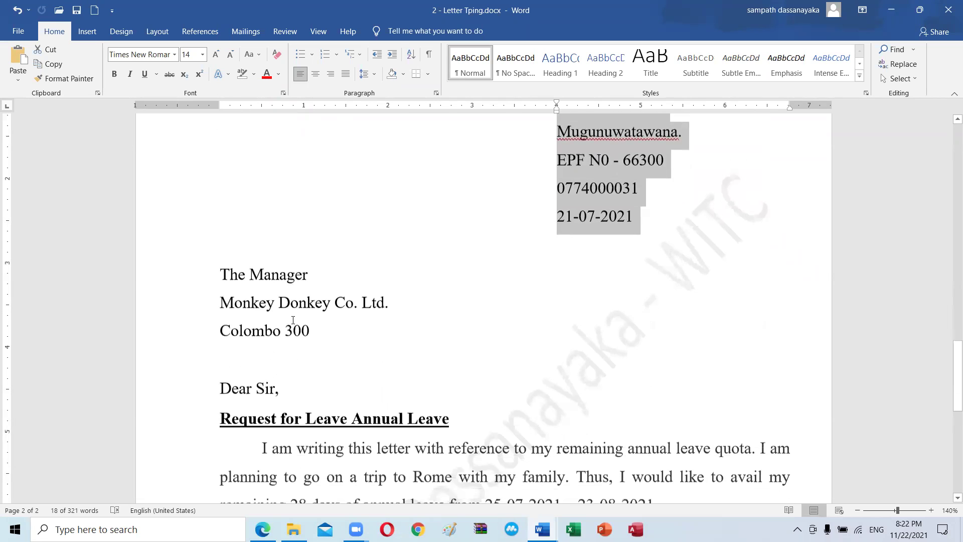
{"action": "left_click_drag", "start_coordinate": [317, 331], "coordinate": [223, 273]}
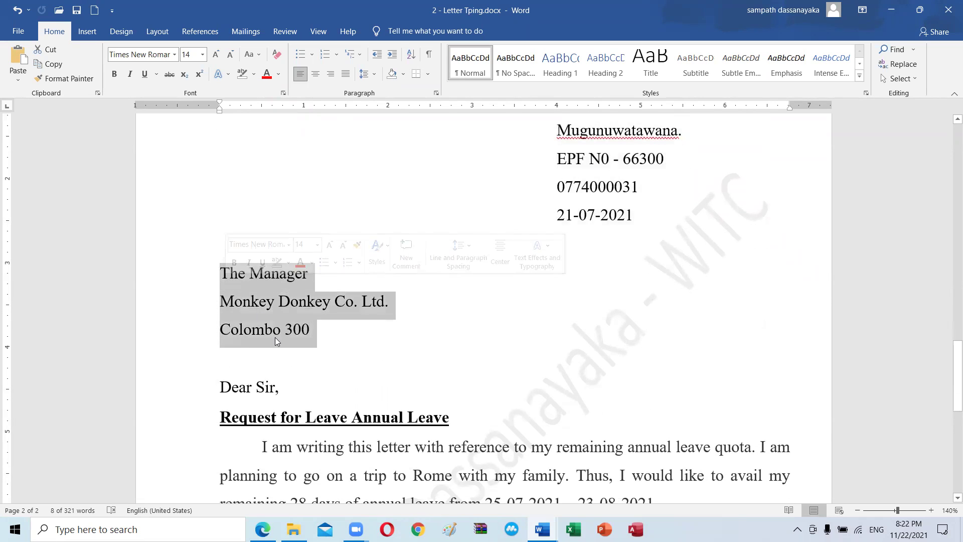
{"action": "scroll", "coordinate": [278, 338], "scroll_direction": "down", "scroll_amount": 1}
{"action": "scroll", "coordinate": [278, 338], "scroll_direction": "down", "scroll_amount": 2}
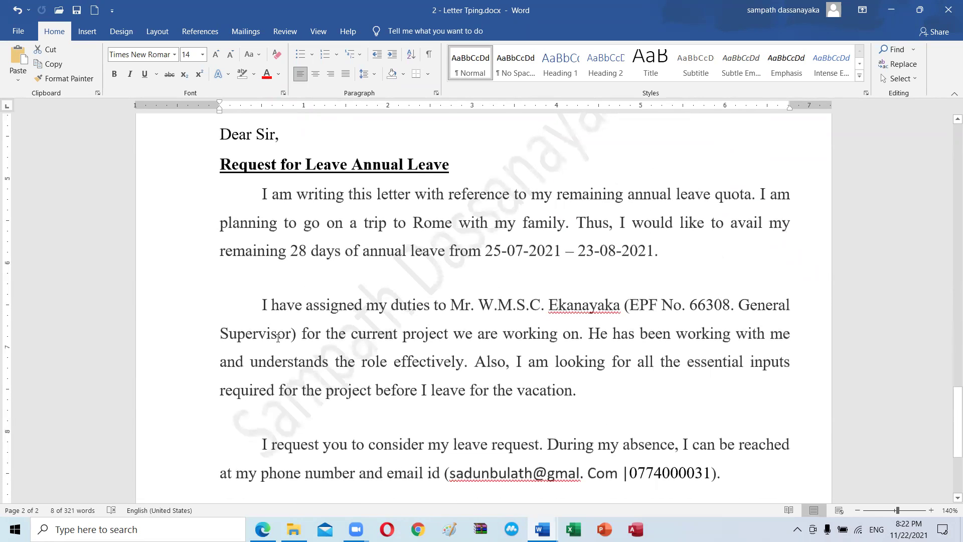
{"action": "left_click", "coordinate": [259, 199]}
{"action": "double_click", "coordinate": [265, 307]}
{"action": "scroll", "coordinate": [432, 424], "scroll_direction": "down", "scroll_amount": 3}
{"action": "scroll", "coordinate": [517, 349], "scroll_direction": "down", "scroll_amount": 1}
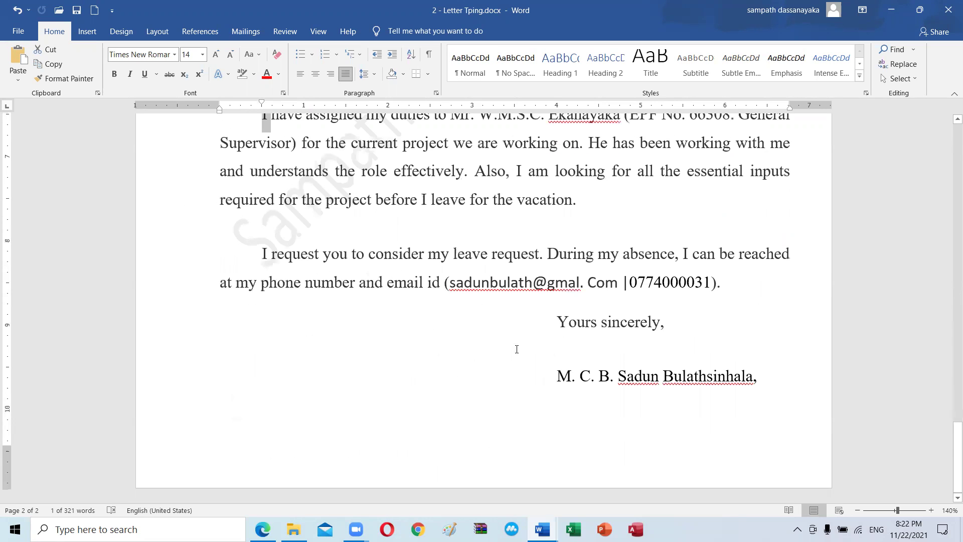
{"action": "left_click_drag", "start_coordinate": [555, 320], "coordinate": [765, 380]}
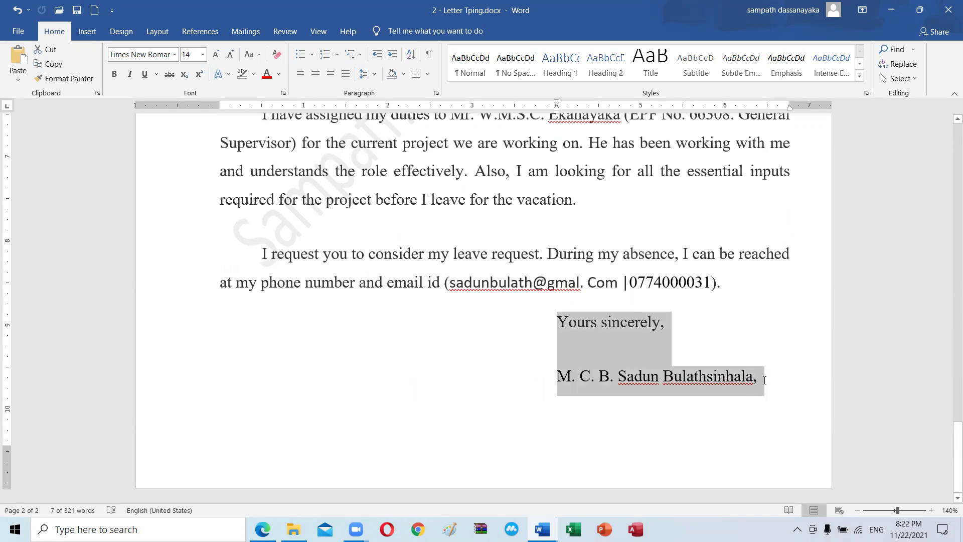
{"action": "scroll", "coordinate": [708, 316], "scroll_direction": "up", "scroll_amount": 3}
{"action": "scroll", "coordinate": [708, 315], "scroll_direction": "up", "scroll_amount": 4}
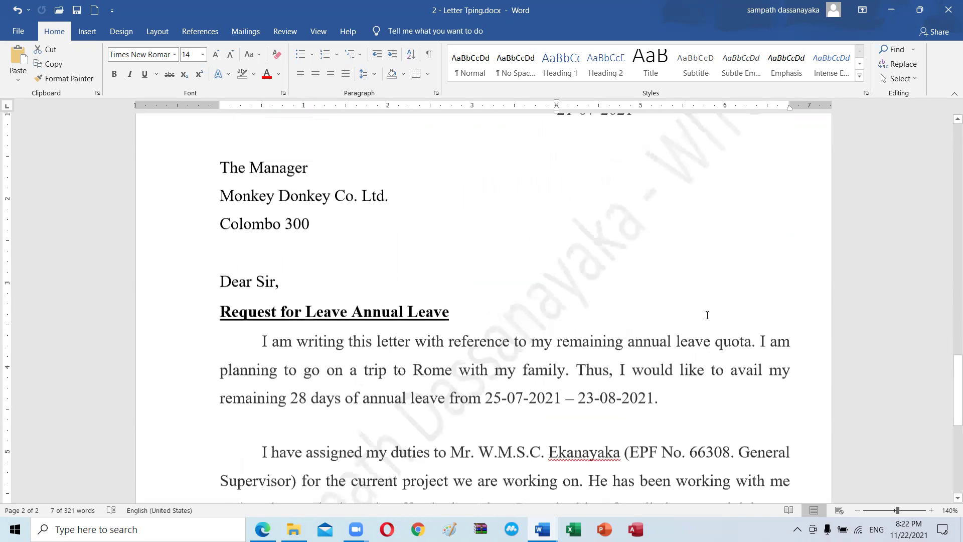
{"action": "scroll", "coordinate": [707, 315], "scroll_direction": "down", "scroll_amount": 8}
{"action": "scroll", "coordinate": [707, 315], "scroll_direction": "up", "scroll_amount": 3}
{"action": "scroll", "coordinate": [707, 314], "scroll_direction": "up", "scroll_amount": 10}
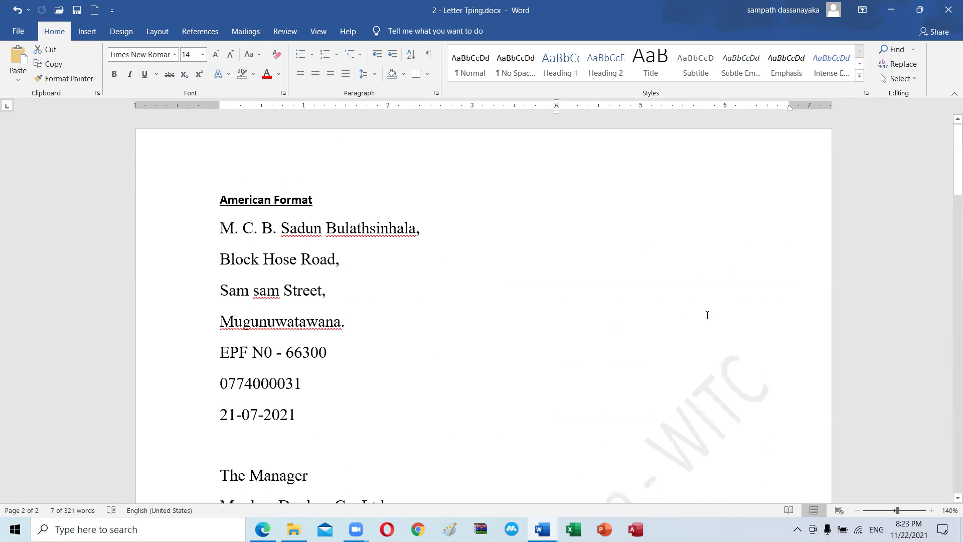
{"action": "scroll", "coordinate": [584, 397], "scroll_direction": "down", "scroll_amount": 1}
{"action": "scroll", "coordinate": [577, 411], "scroll_direction": "down", "scroll_amount": 6}
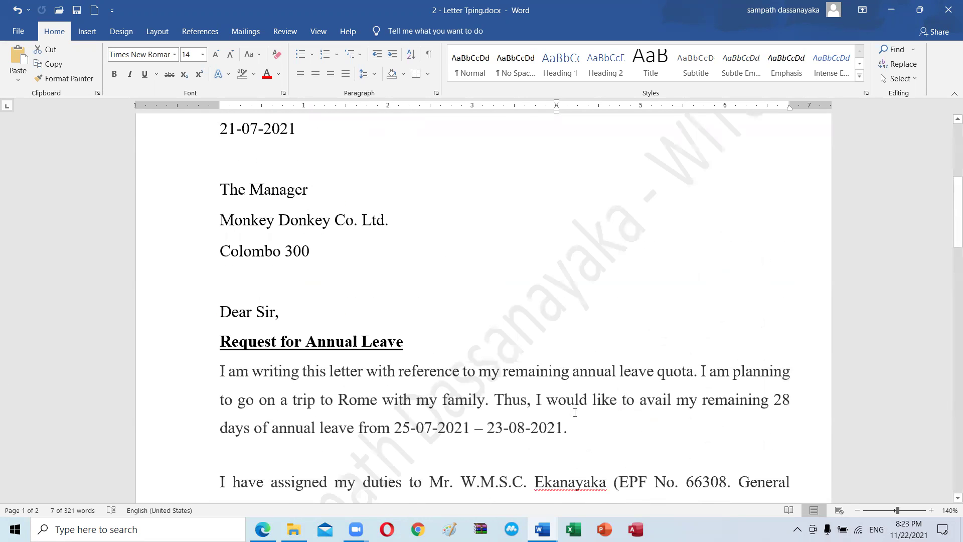
{"action": "scroll", "coordinate": [575, 416], "scroll_direction": "down", "scroll_amount": 3}
{"action": "scroll", "coordinate": [575, 416], "scroll_direction": "up", "scroll_amount": 20}
{"action": "scroll", "coordinate": [575, 412], "scroll_direction": "down", "scroll_amount": 5}
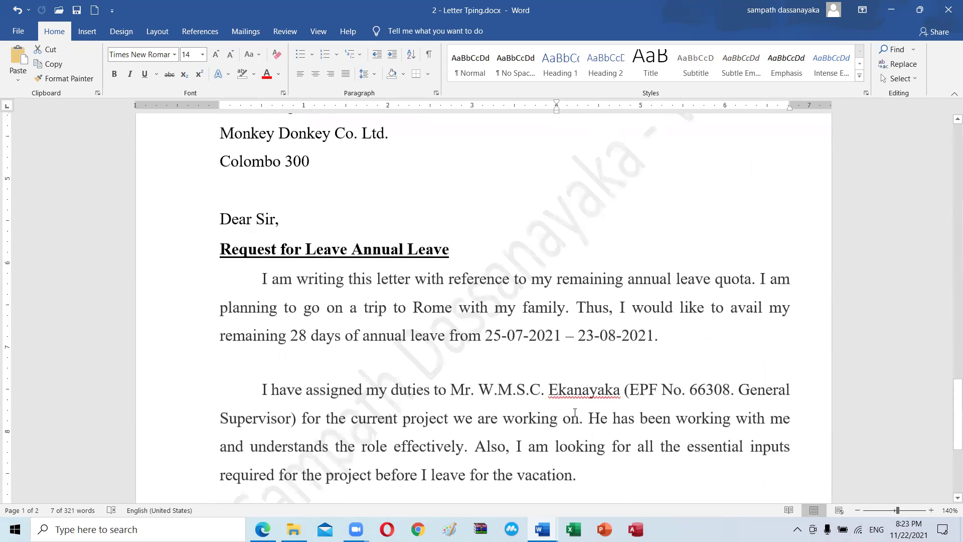
{"action": "scroll", "coordinate": [575, 413], "scroll_direction": "down", "scroll_amount": 3}
{"action": "scroll", "coordinate": [308, 376], "scroll_direction": "up", "scroll_amount": 2}
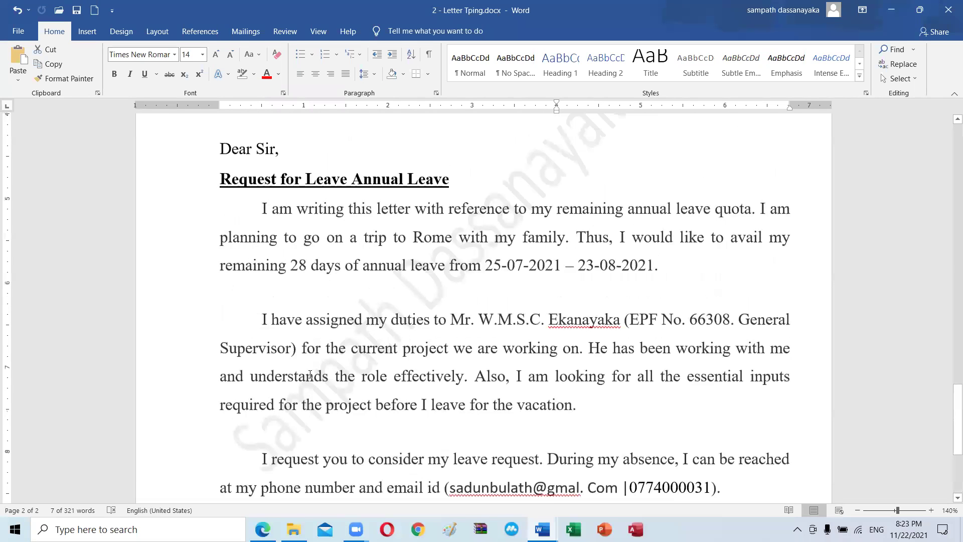
{"action": "scroll", "coordinate": [382, 492], "scroll_direction": "up", "scroll_amount": 2}
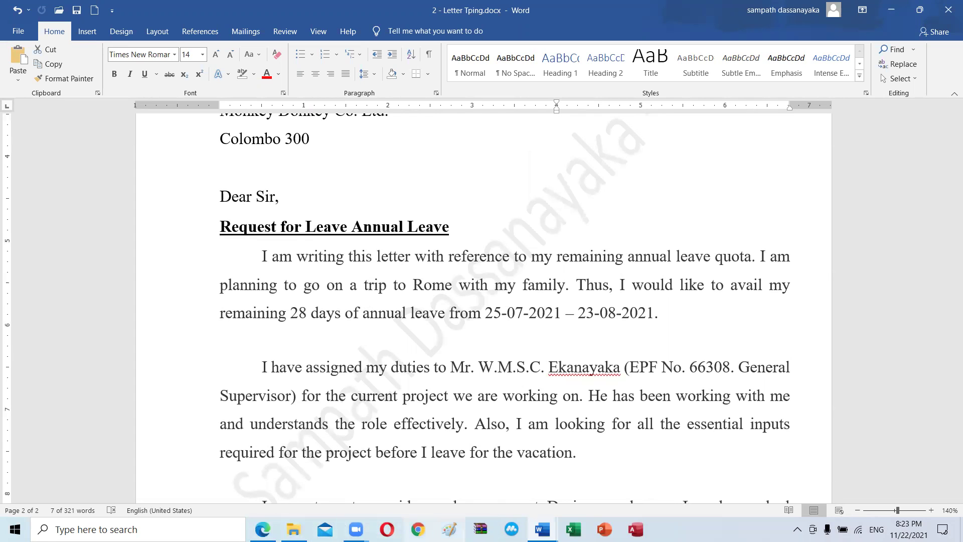
{"action": "mouse_move", "coordinate": [540, 529]}
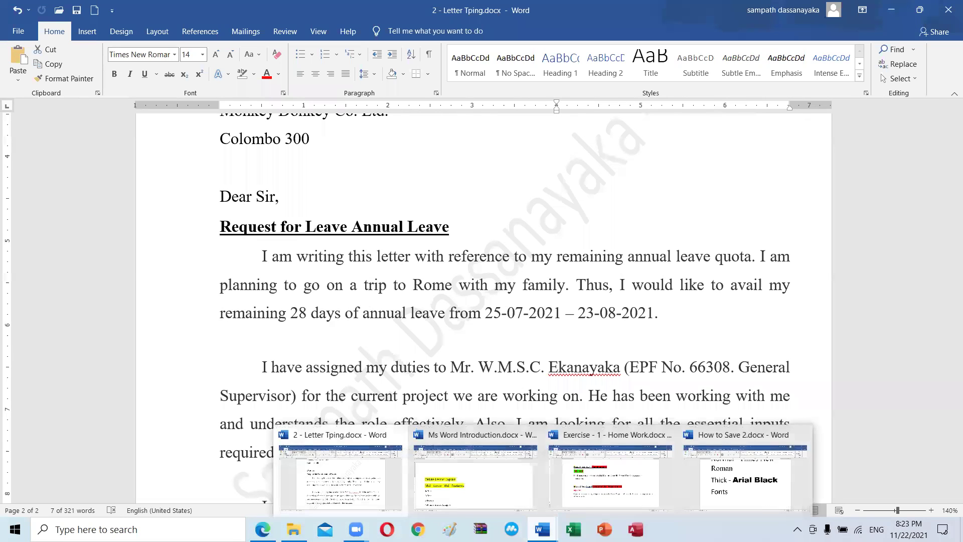
Step: Open Ms Word Introduction.docx, browse its features list through 15) Save, and place the cursor after 'Online Lesson Explain'
{"action": "left_click", "coordinate": [504, 506]}
{"action": "scroll", "coordinate": [159, 266], "scroll_direction": "down", "scroll_amount": 1}
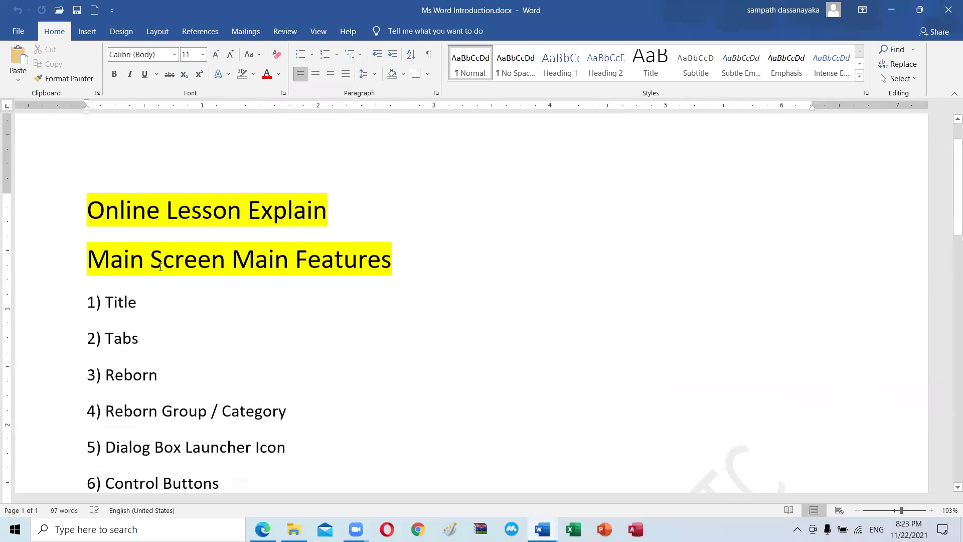
{"action": "scroll", "coordinate": [156, 268], "scroll_direction": "down", "scroll_amount": 3}
{"action": "scroll", "coordinate": [148, 273], "scroll_direction": "down", "scroll_amount": 3}
{"action": "scroll", "coordinate": [145, 274], "scroll_direction": "down", "scroll_amount": 3}
{"action": "scroll", "coordinate": [144, 275], "scroll_direction": "down", "scroll_amount": 8}
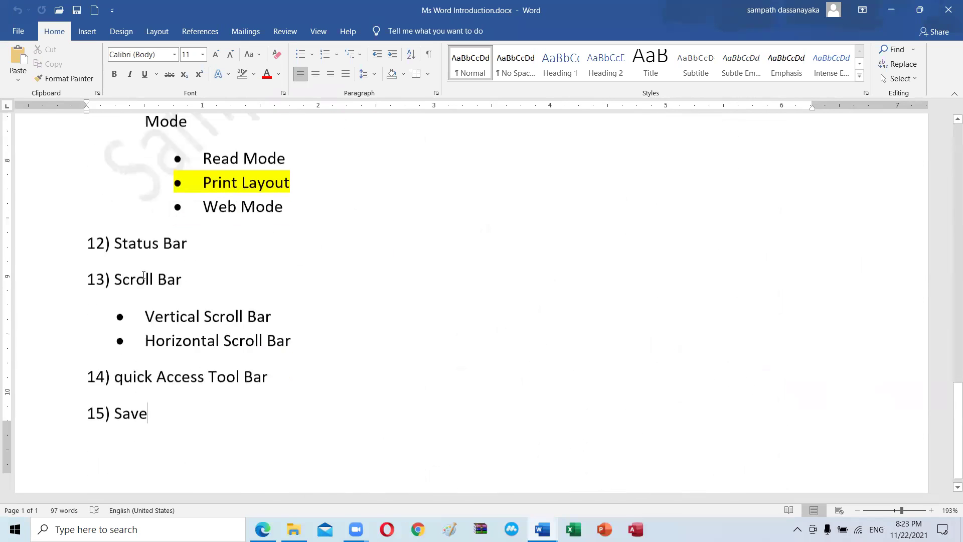
{"action": "scroll", "coordinate": [143, 275], "scroll_direction": "up", "scroll_amount": 6}
{"action": "scroll", "coordinate": [143, 275], "scroll_direction": "up", "scroll_amount": 8}
{"action": "scroll", "coordinate": [144, 274], "scroll_direction": "up", "scroll_amount": 6}
{"action": "scroll", "coordinate": [144, 275], "scroll_direction": "down", "scroll_amount": 1}
{"action": "scroll", "coordinate": [143, 275], "scroll_direction": "down", "scroll_amount": 3}
{"action": "scroll", "coordinate": [143, 275], "scroll_direction": "down", "scroll_amount": 9}
{"action": "scroll", "coordinate": [144, 275], "scroll_direction": "down", "scroll_amount": 4}
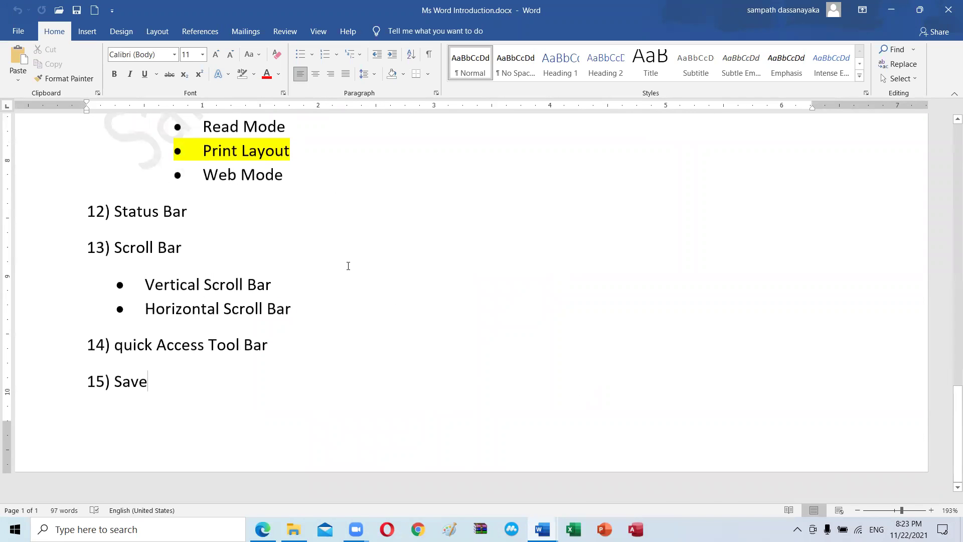
{"action": "scroll", "coordinate": [347, 266], "scroll_direction": "up", "scroll_amount": 3}
{"action": "scroll", "coordinate": [348, 266], "scroll_direction": "up", "scroll_amount": 1}
{"action": "scroll", "coordinate": [348, 265], "scroll_direction": "up", "scroll_amount": 3}
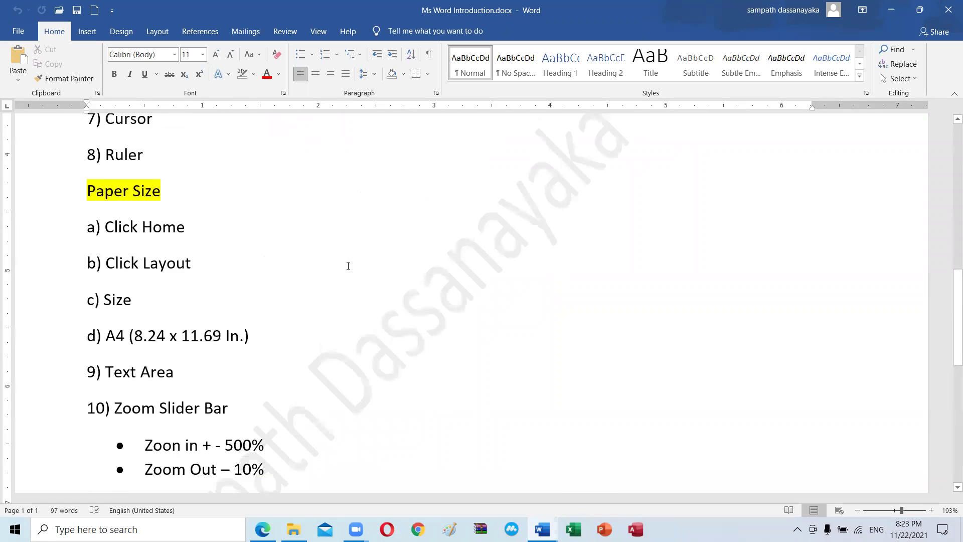
{"action": "scroll", "coordinate": [348, 266], "scroll_direction": "up", "scroll_amount": 7}
{"action": "scroll", "coordinate": [348, 266], "scroll_direction": "up", "scroll_amount": 1}
{"action": "left_click", "coordinate": [348, 266]}
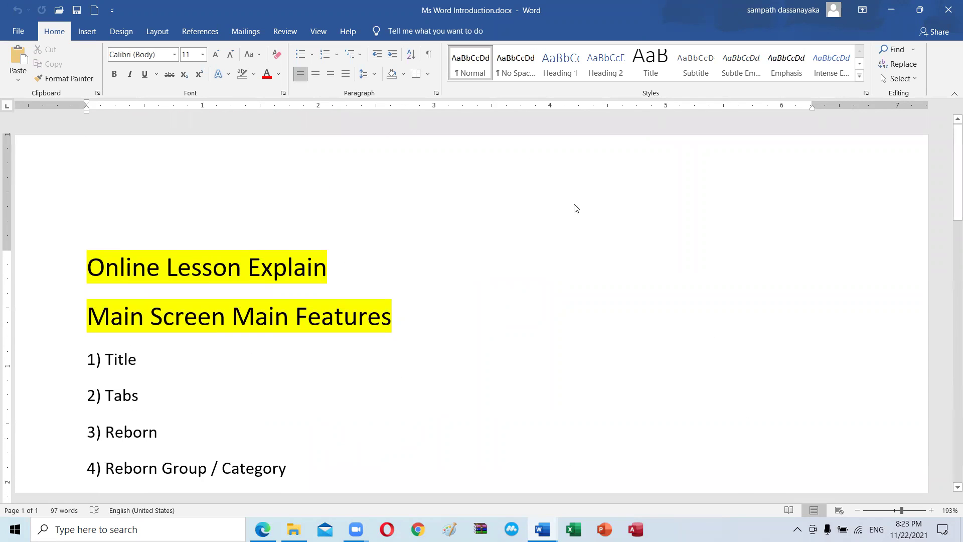